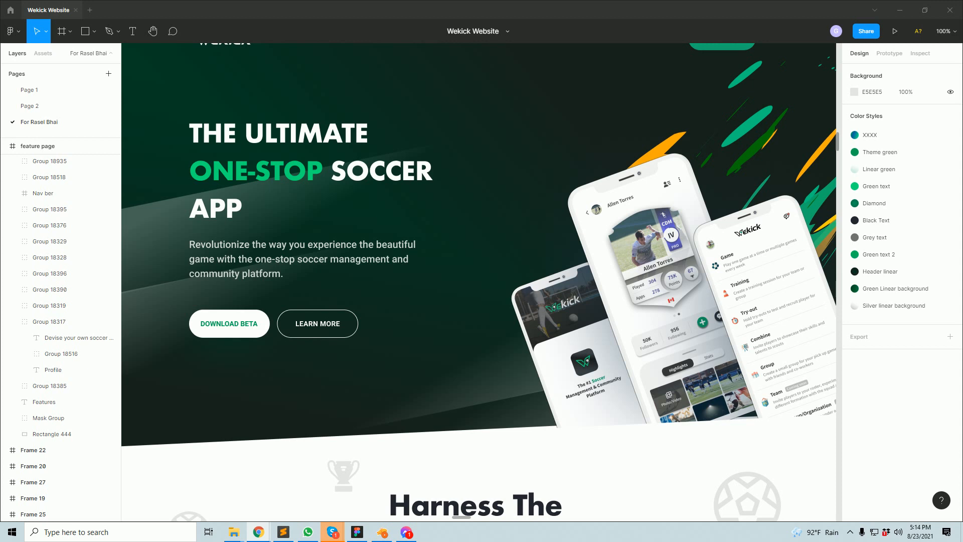
- Bring the Chrome window with the cPanel free-trial page forward over Figma
{"action": "left_click_drag", "start_coordinate": [962, 32], "coordinate": [626, 1]}
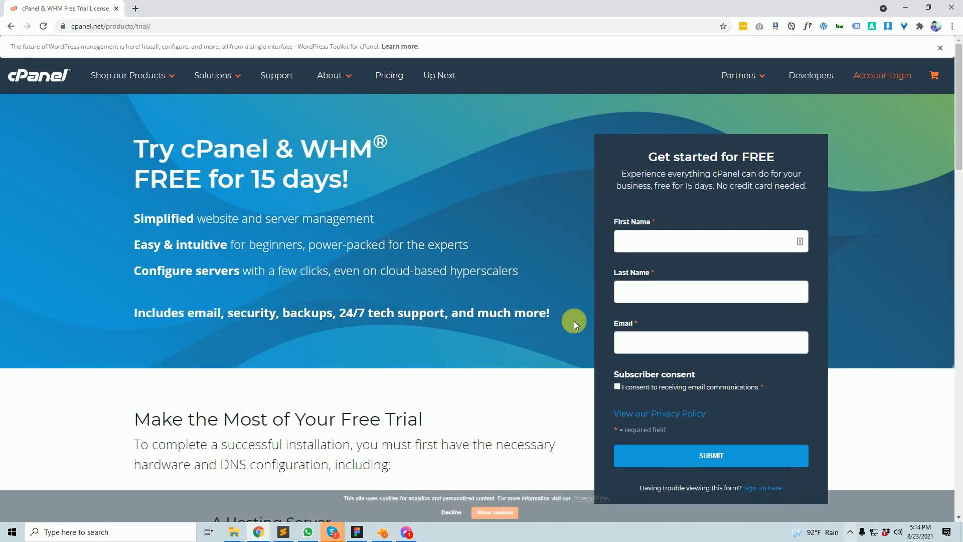
{"action": "scroll", "coordinate": [471, 329], "scroll_direction": "down", "scroll_amount": 20}
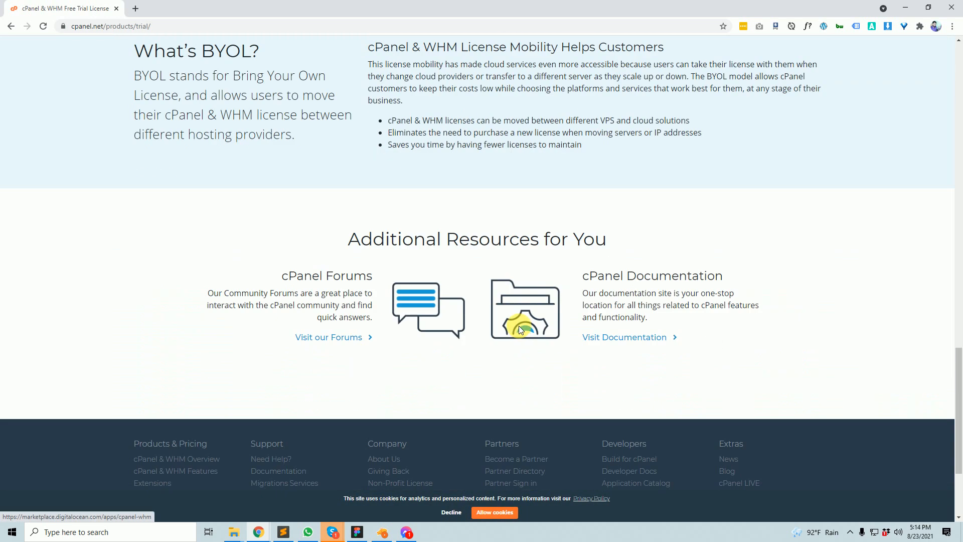
{"action": "scroll", "coordinate": [521, 329], "scroll_direction": "down", "scroll_amount": 3}
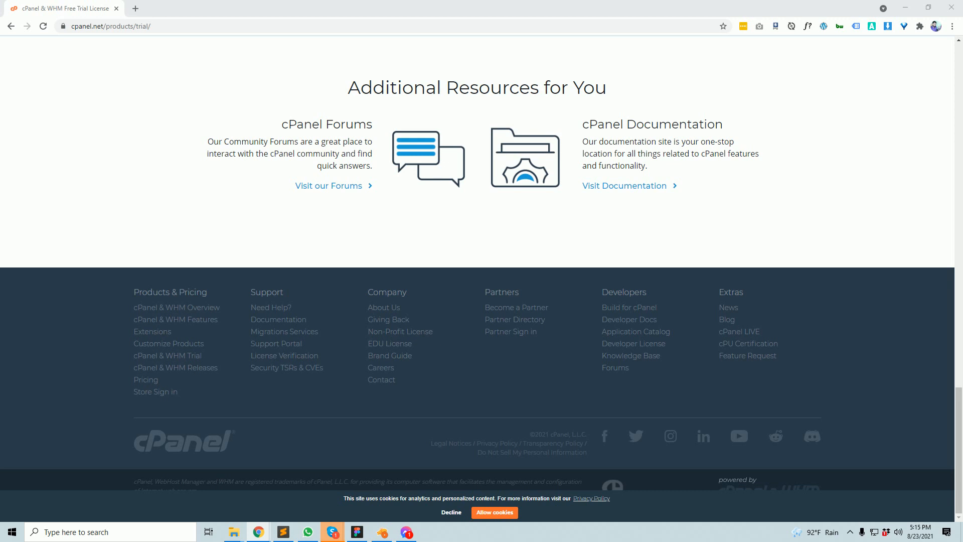
{"action": "scroll", "coordinate": [556, 230], "scroll_direction": "up", "scroll_amount": 20}
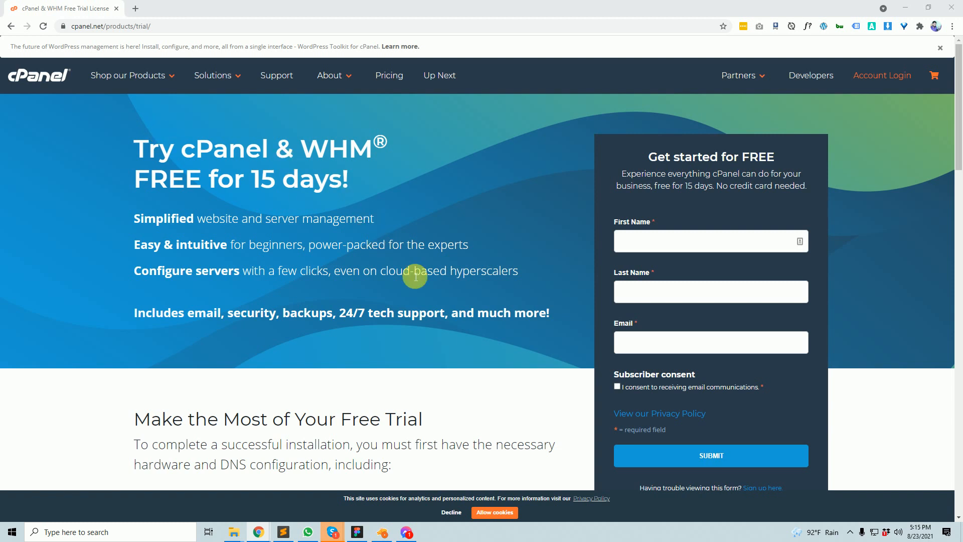
{"action": "scroll", "coordinate": [587, 243], "scroll_direction": "down", "scroll_amount": 5}
{"action": "scroll", "coordinate": [589, 244], "scroll_direction": "down", "scroll_amount": 8}
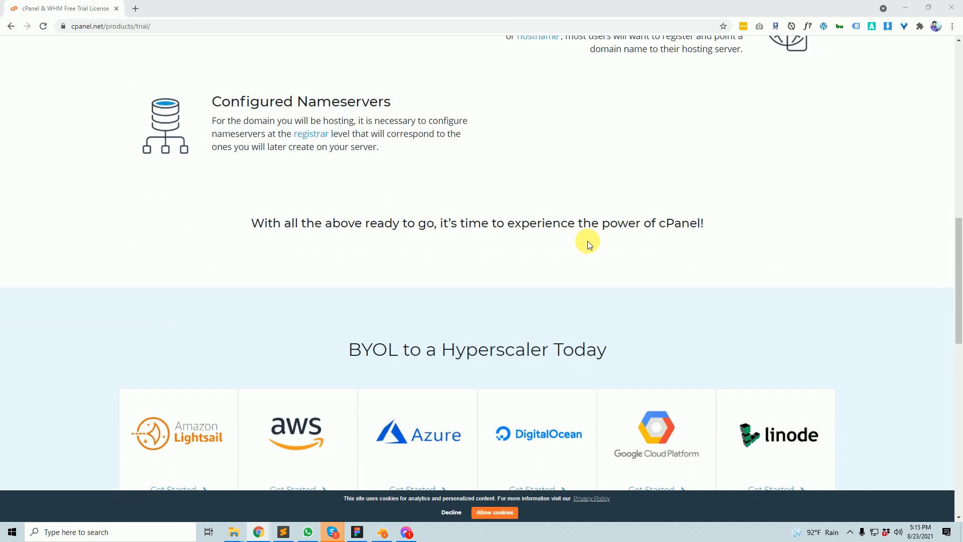
{"action": "scroll", "coordinate": [588, 241], "scroll_direction": "down", "scroll_amount": 5}
{"action": "scroll", "coordinate": [588, 241], "scroll_direction": "up", "scroll_amount": 18}
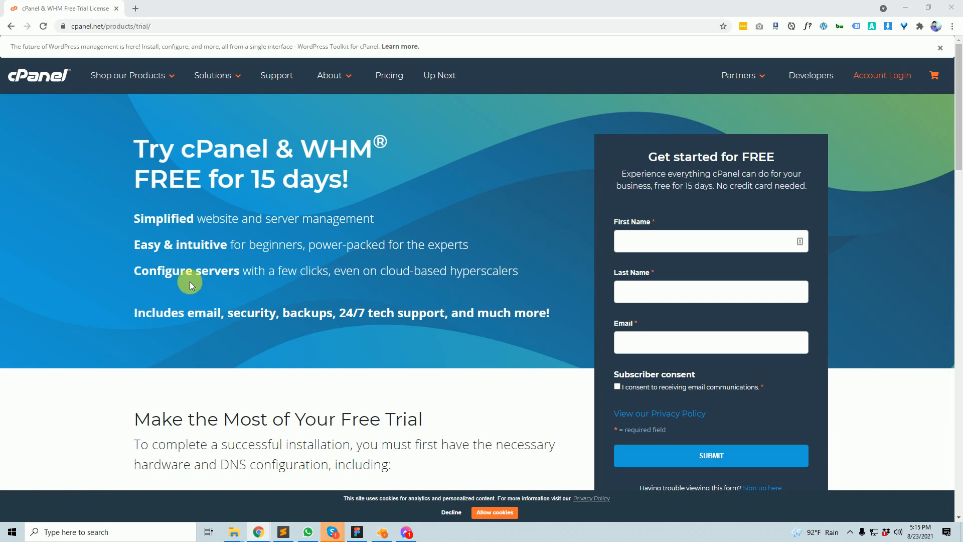
{"action": "scroll", "coordinate": [354, 322], "scroll_direction": "down", "scroll_amount": 8}
{"action": "scroll", "coordinate": [351, 319], "scroll_direction": "up", "scroll_amount": 6}
{"action": "scroll", "coordinate": [352, 318], "scroll_direction": "down", "scroll_amount": 7}
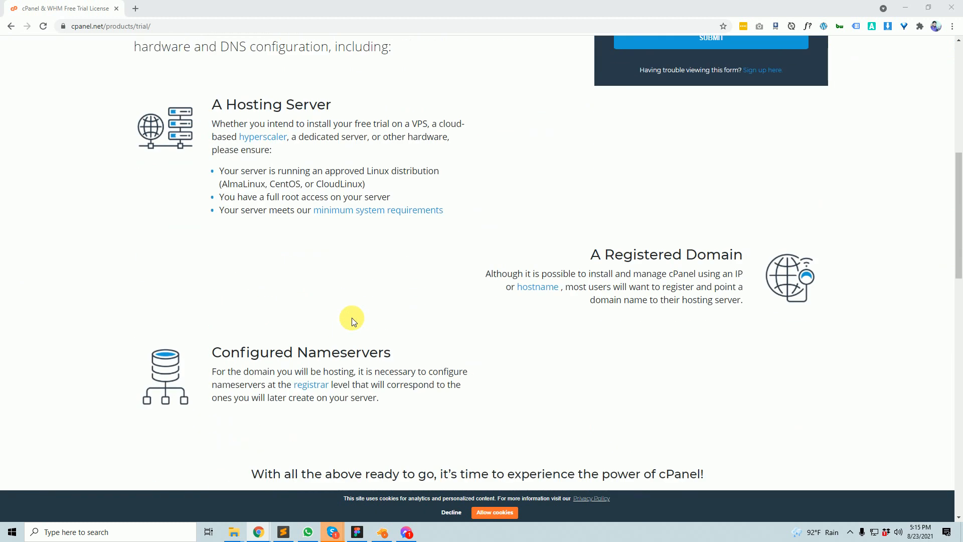
{"action": "scroll", "coordinate": [353, 321], "scroll_direction": "down", "scroll_amount": 15}
{"action": "scroll", "coordinate": [353, 321], "scroll_direction": "up", "scroll_amount": 9}
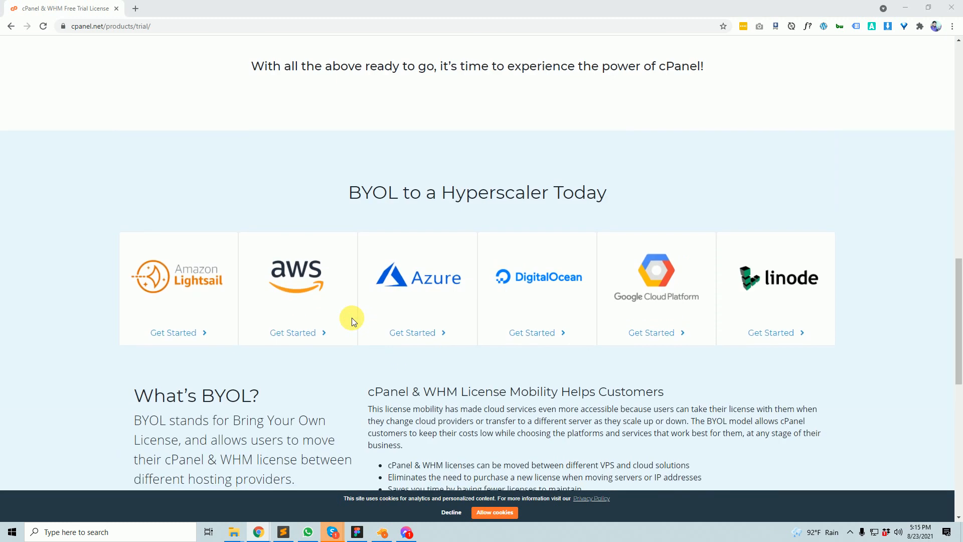
{"action": "scroll", "coordinate": [351, 318], "scroll_direction": "up", "scroll_amount": 10}
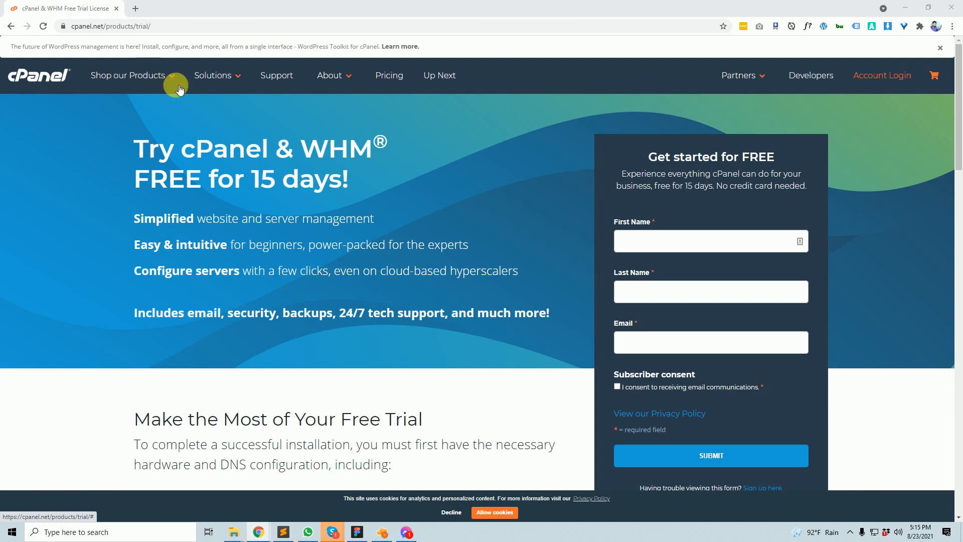
{"action": "scroll", "coordinate": [361, 389], "scroll_direction": "down", "scroll_amount": 8}
{"action": "scroll", "coordinate": [364, 390], "scroll_direction": "down", "scroll_amount": 15}
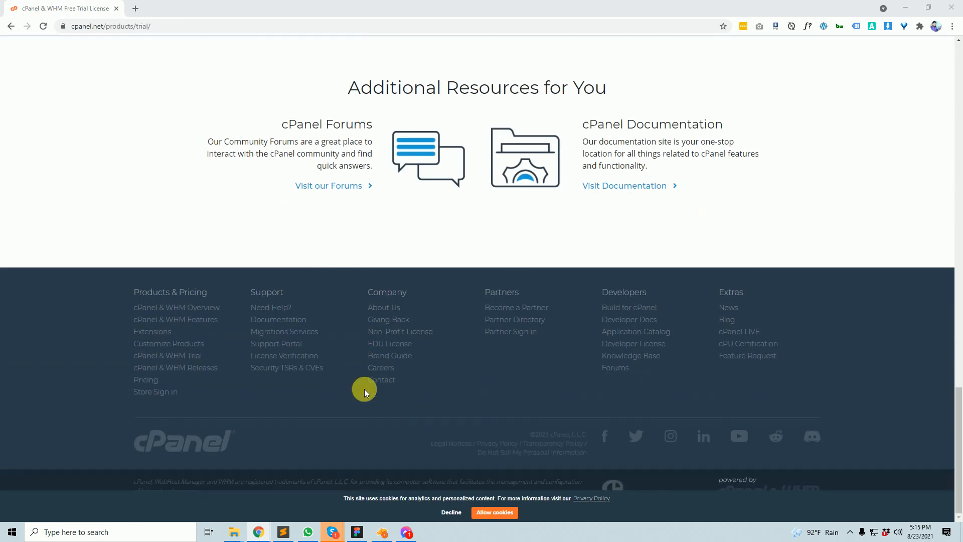
{"action": "scroll", "coordinate": [364, 391], "scroll_direction": "up", "scroll_amount": 7}
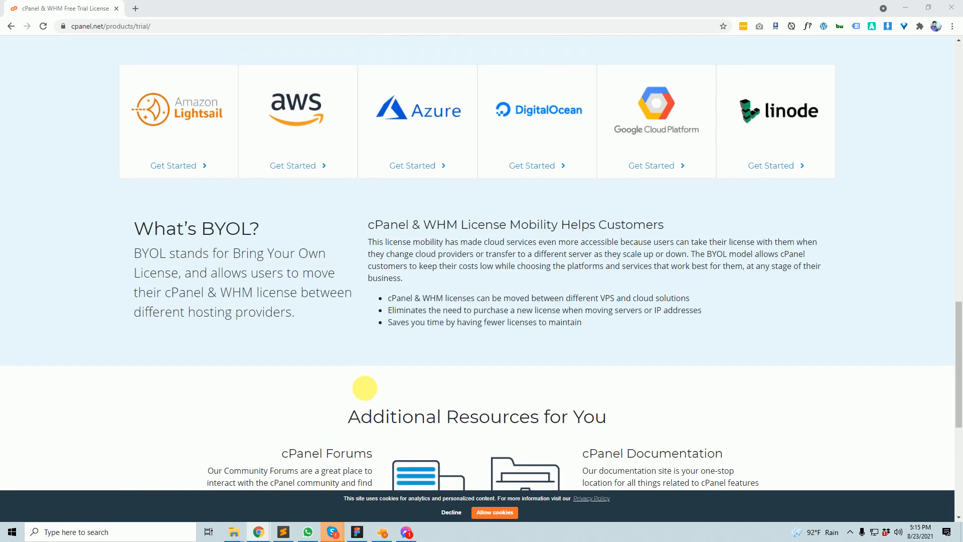
{"action": "scroll", "coordinate": [369, 392], "scroll_direction": "down", "scroll_amount": 7}
{"action": "scroll", "coordinate": [362, 387], "scroll_direction": "up", "scroll_amount": 20}
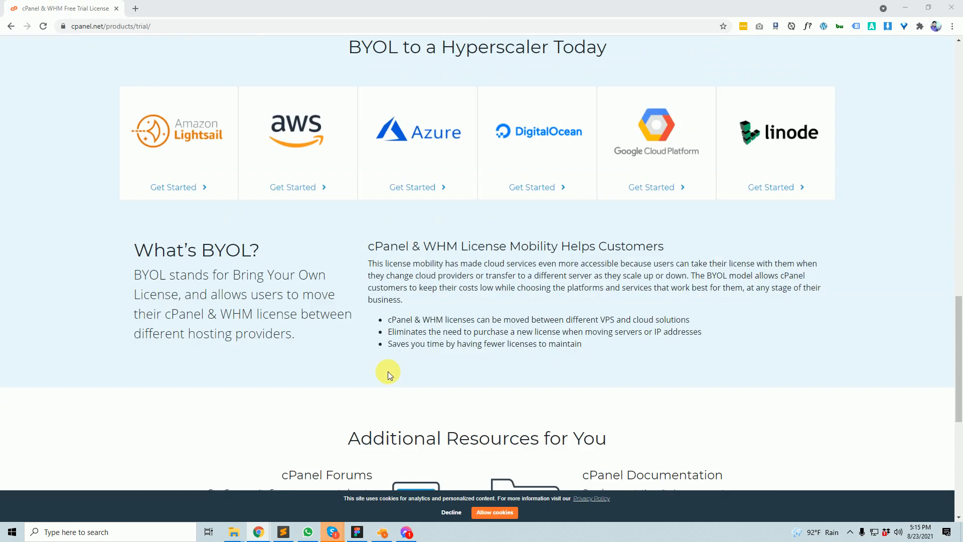
{"action": "scroll", "coordinate": [390, 366], "scroll_direction": "down", "scroll_amount": 7}
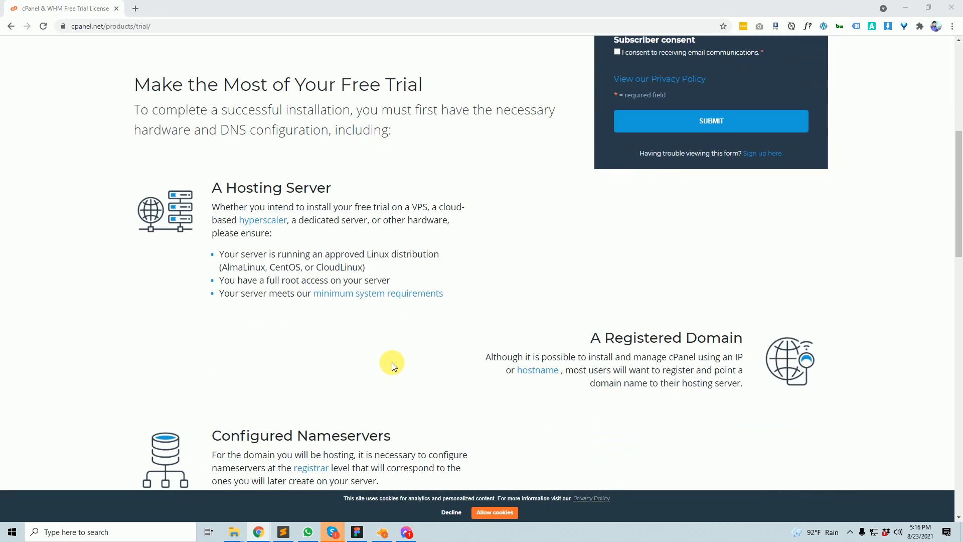
{"action": "scroll", "coordinate": [393, 362], "scroll_direction": "up", "scroll_amount": 7}
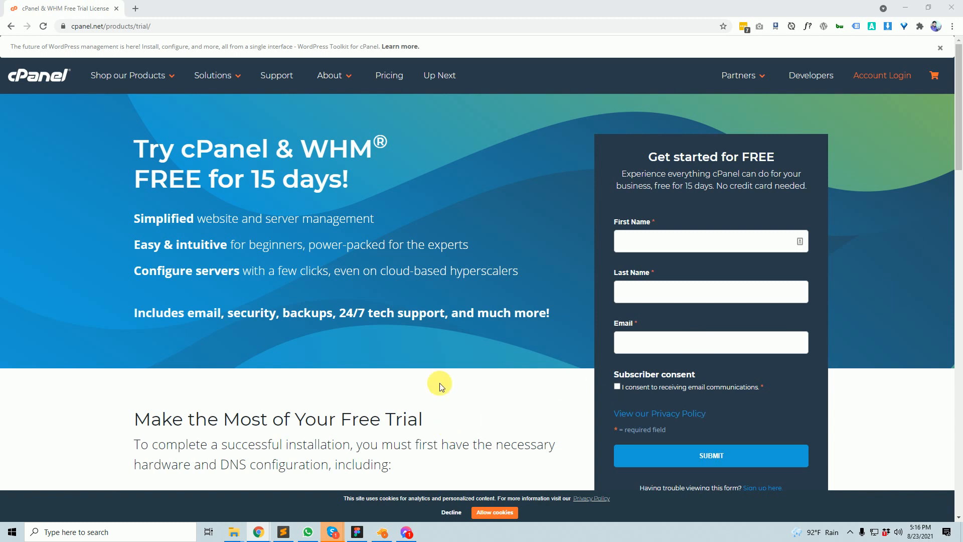
{"action": "scroll", "coordinate": [251, 318], "scroll_direction": "down", "scroll_amount": 5}
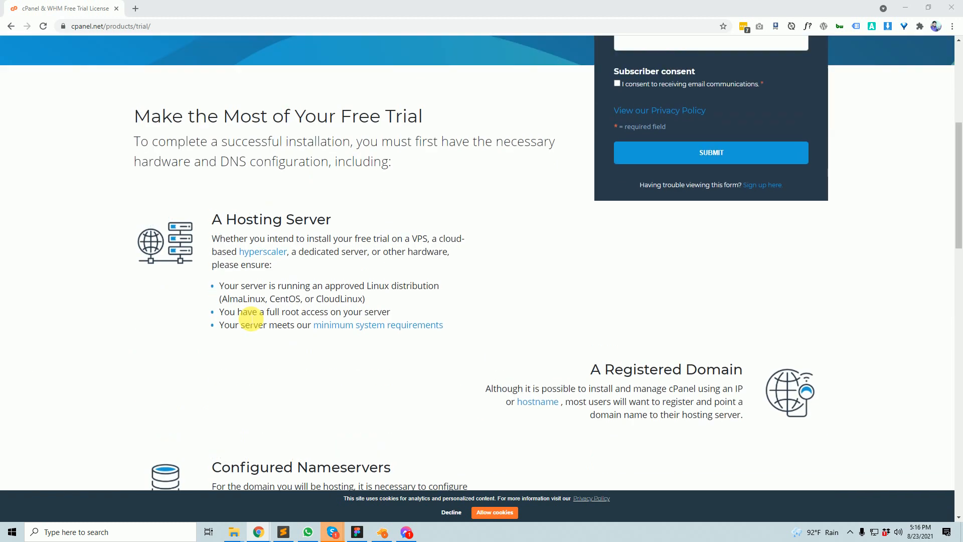
{"action": "scroll", "coordinate": [251, 314], "scroll_direction": "up", "scroll_amount": 5}
- Load the cpanel.net home page from the logo and scroll through it
{"action": "left_click", "coordinate": [54, 81]}
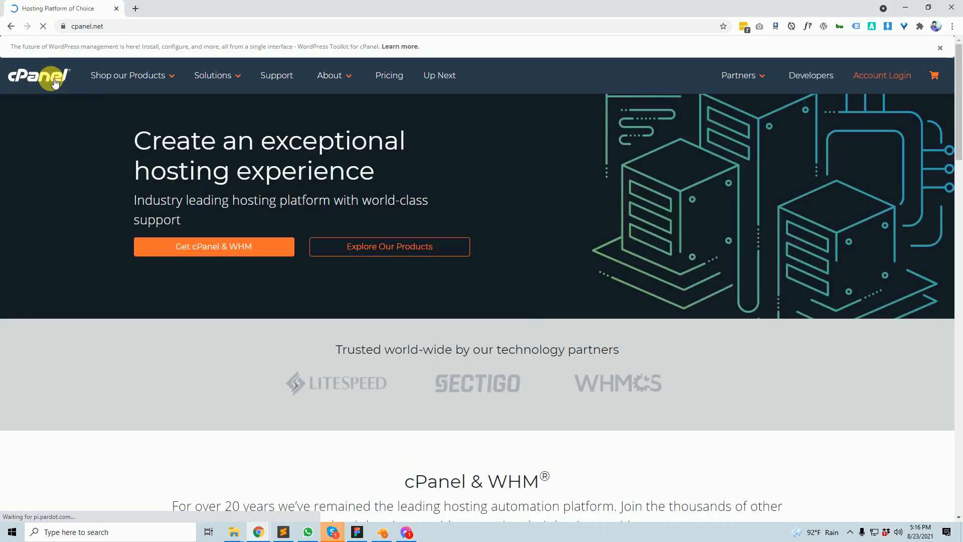
{"action": "scroll", "coordinate": [221, 206], "scroll_direction": "down", "scroll_amount": 6}
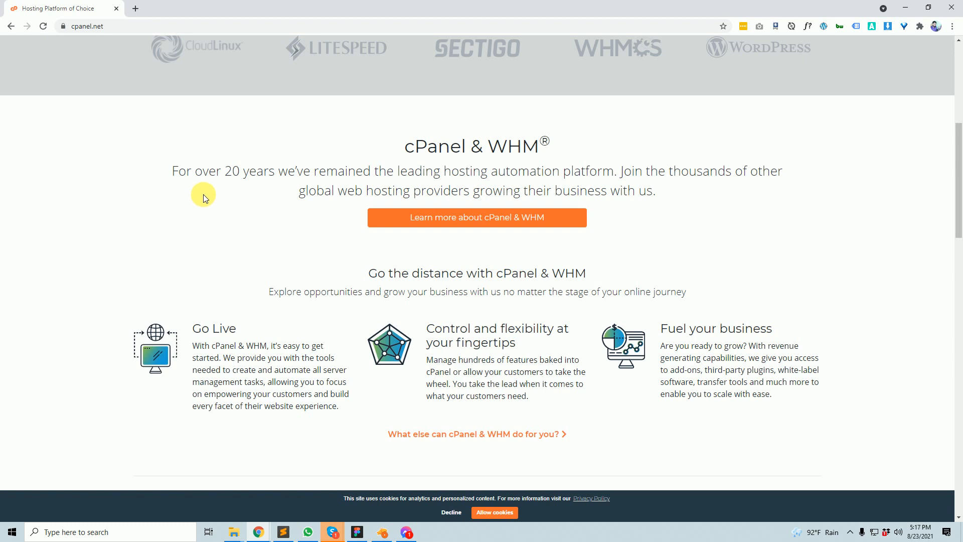
{"action": "scroll", "coordinate": [203, 197], "scroll_direction": "up", "scroll_amount": 7}
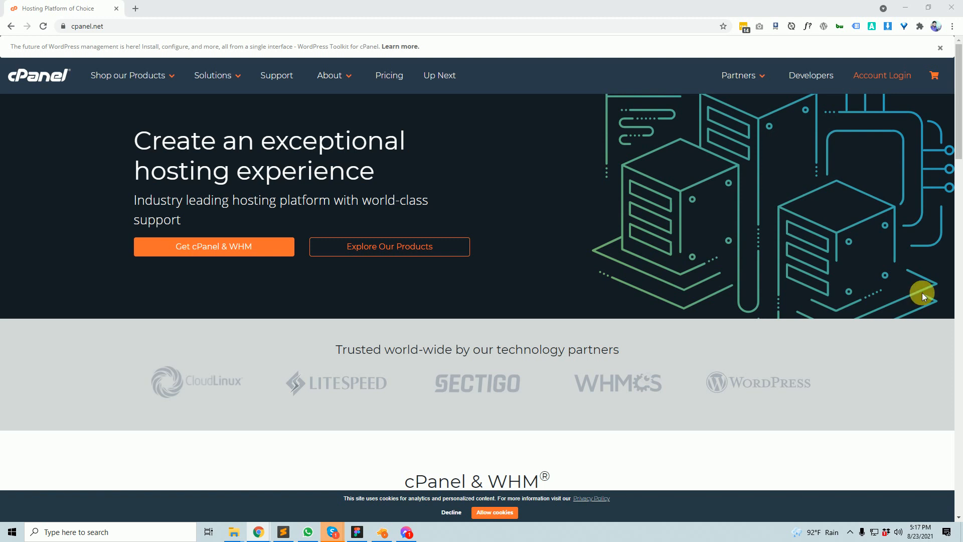
{"action": "scroll", "coordinate": [612, 368], "scroll_direction": "down", "scroll_amount": 5}
{"action": "scroll", "coordinate": [616, 365], "scroll_direction": "up", "scroll_amount": 5}
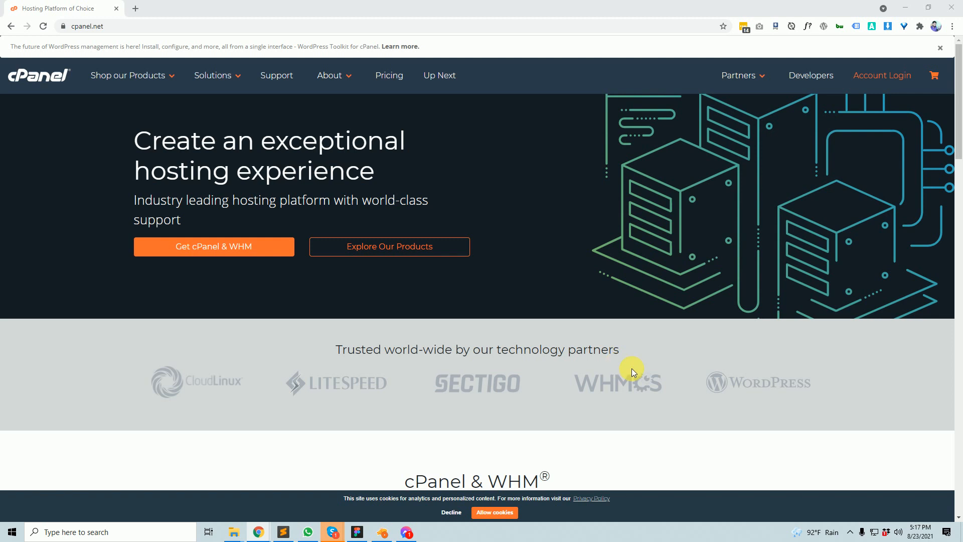
{"action": "scroll", "coordinate": [748, 284], "scroll_direction": "down", "scroll_amount": 20}
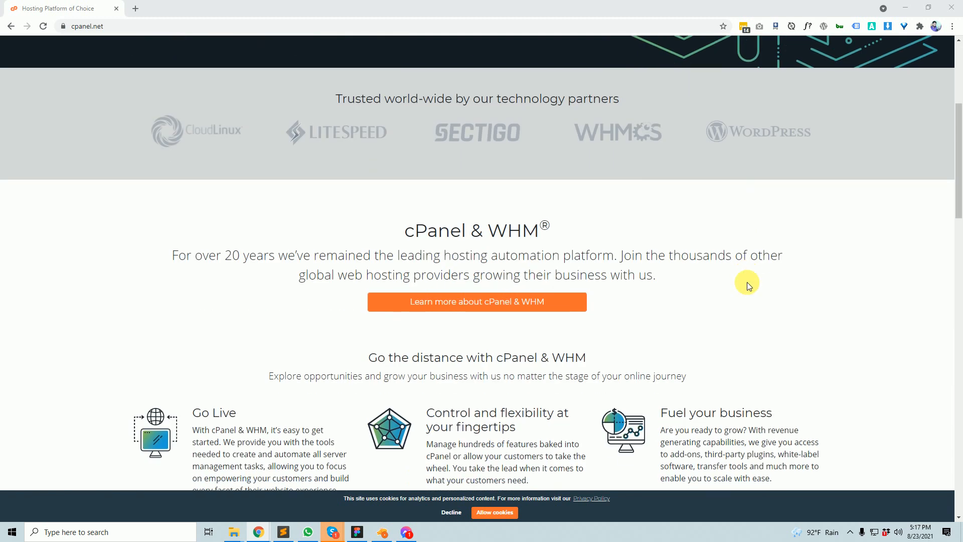
{"action": "scroll", "coordinate": [745, 281], "scroll_direction": "up", "scroll_amount": 20}
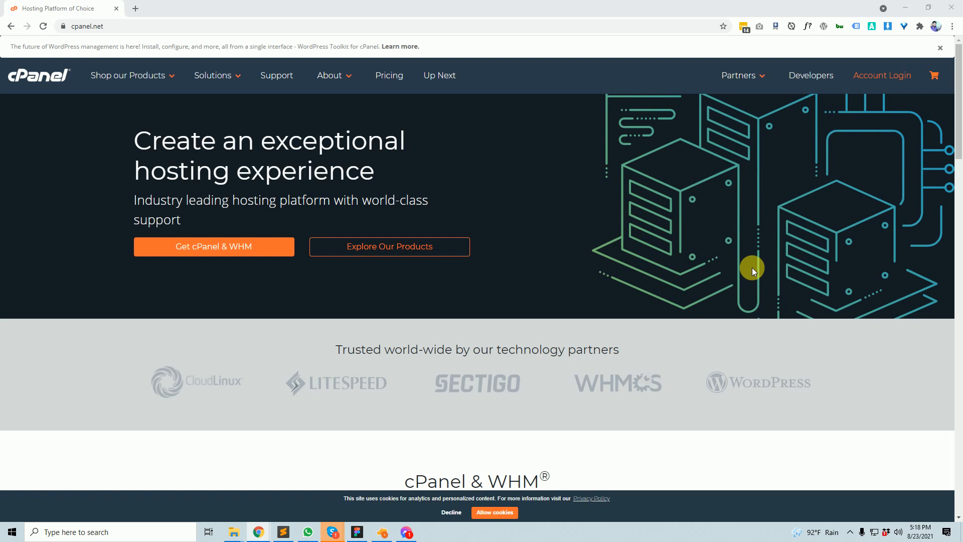
- Open a new blank browser tab beside the cPanel home page
{"action": "scroll", "coordinate": [753, 269], "scroll_direction": "down", "scroll_amount": 15}
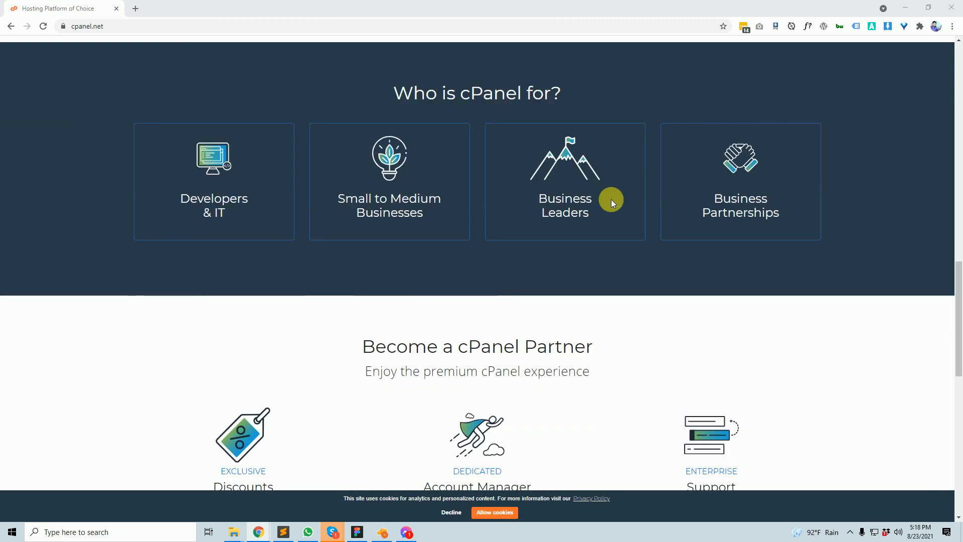
{"action": "scroll", "coordinate": [631, 187], "scroll_direction": "up", "scroll_amount": 15}
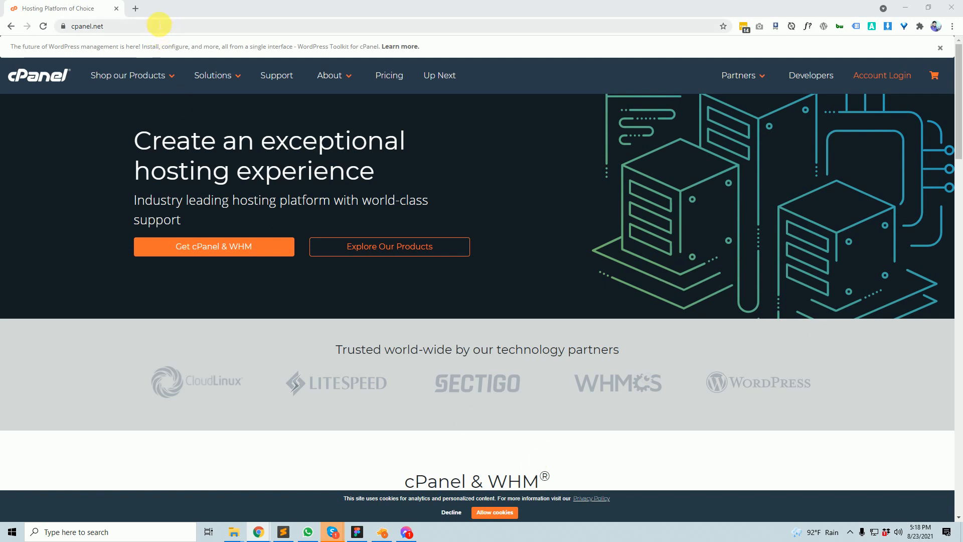
{"action": "left_click", "coordinate": [136, 9]}
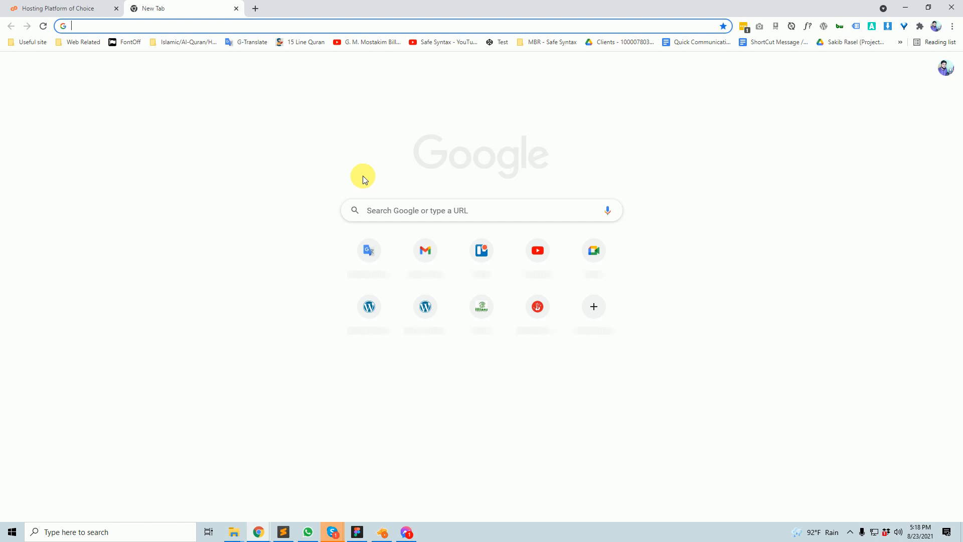
- Enter xyz.com in the Google Translate source box with a new line below it
{"action": "left_click", "coordinate": [234, 44]}
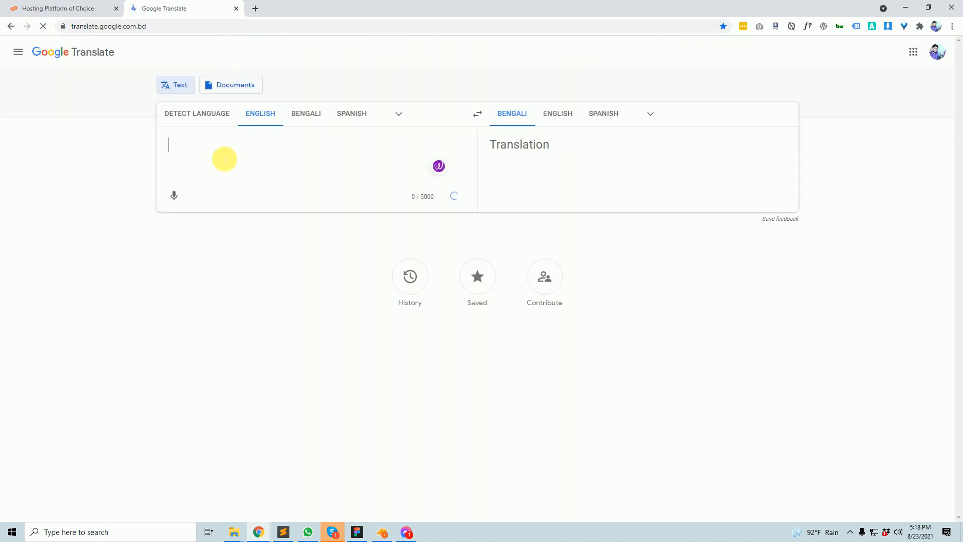
{"action": "type", "text": "x"}
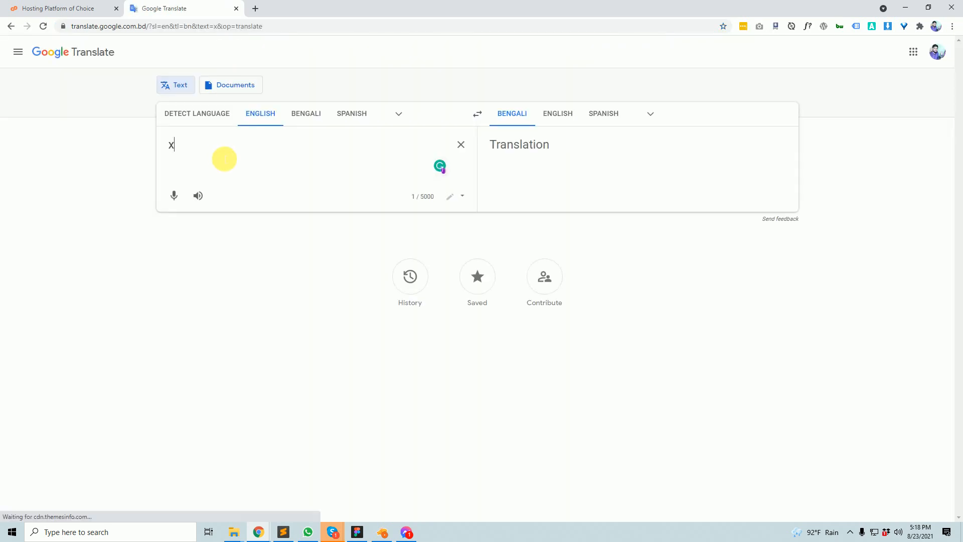
{"action": "type", "text": "yz.com"}
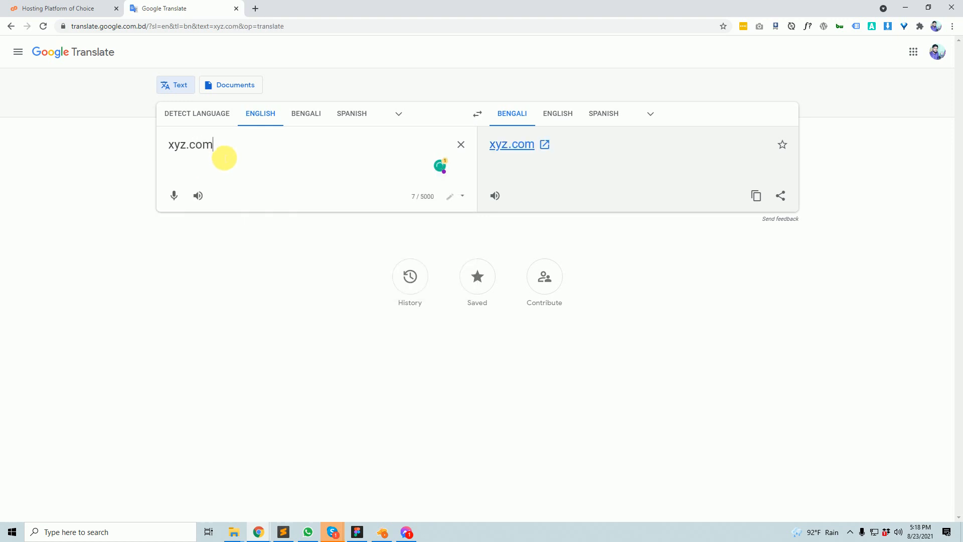
{"action": "left_click_drag", "start_coordinate": [224, 158], "coordinate": [163, 146]}
{"action": "left_click", "coordinate": [234, 151]}
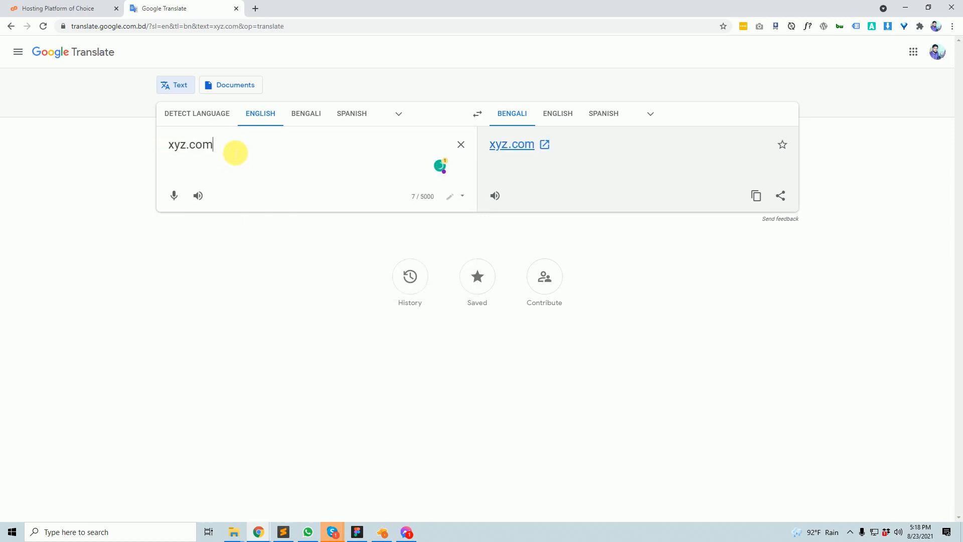
{"action": "key", "text": "Return"}
{"action": "key", "text": "Return"}
{"action": "key", "text": "Return"}
{"action": "left_click_drag", "start_coordinate": [235, 150], "coordinate": [162, 131]}
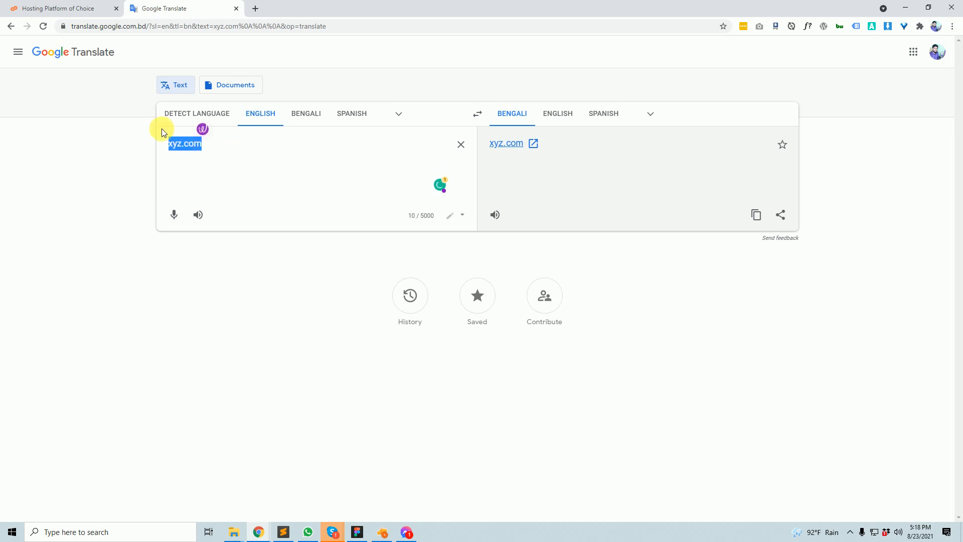
{"action": "left_click", "coordinate": [179, 161]}
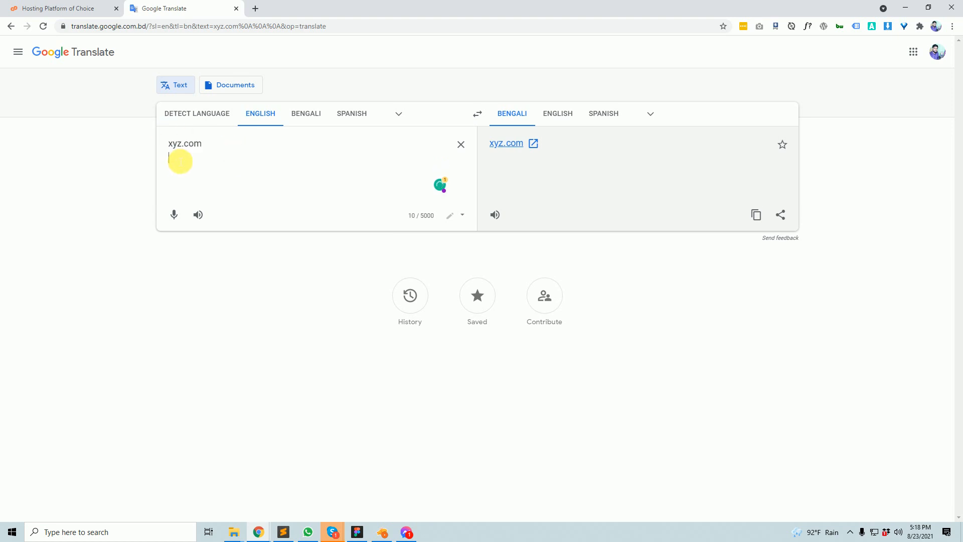
{"action": "key", "text": "BackSpace"}
{"action": "key", "text": "Return"}
{"action": "key", "text": "Return"}
- Paste a second copy of xyz.com onto the new line
{"action": "left_click", "coordinate": [77, 7]}
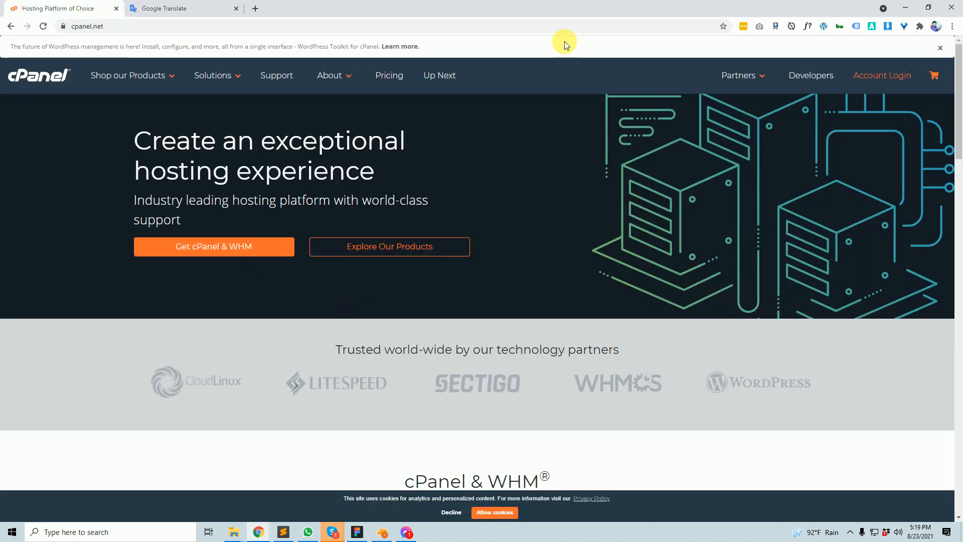
{"action": "left_click", "coordinate": [244, 7]}
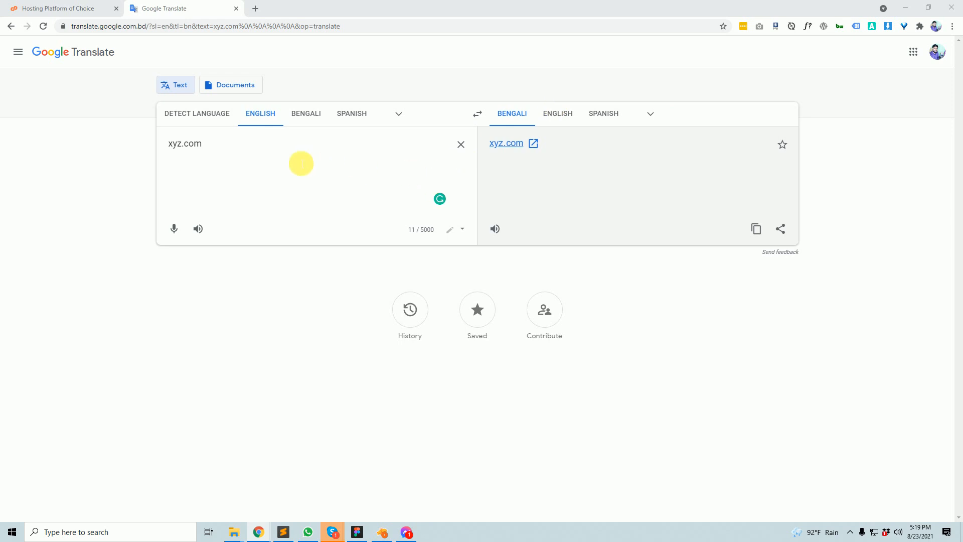
{"action": "left_click", "coordinate": [274, 148]}
{"action": "left_click_drag", "start_coordinate": [203, 144], "coordinate": [157, 140]}
{"action": "key", "text": "ctrl+c"}
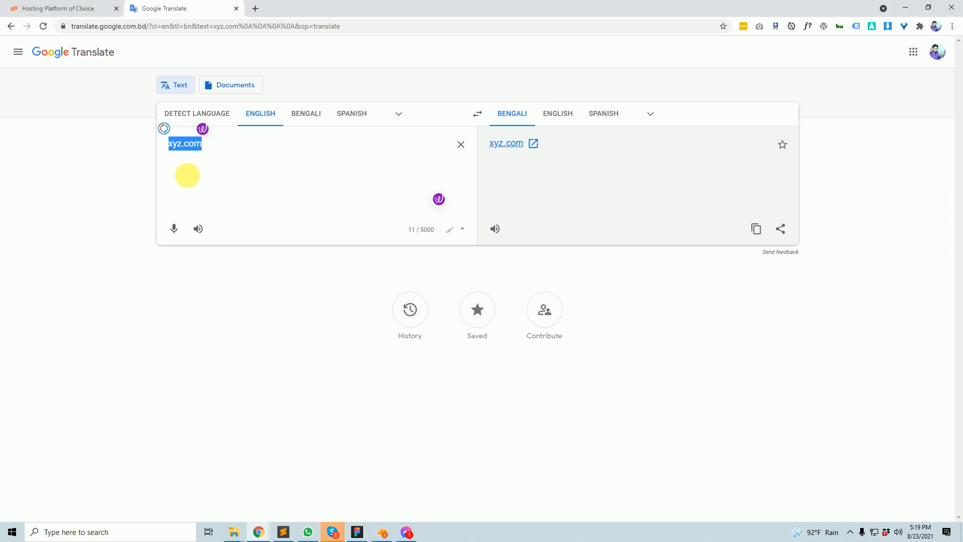
{"action": "left_click", "coordinate": [223, 212]}
{"action": "key", "text": "ctrl+v"}
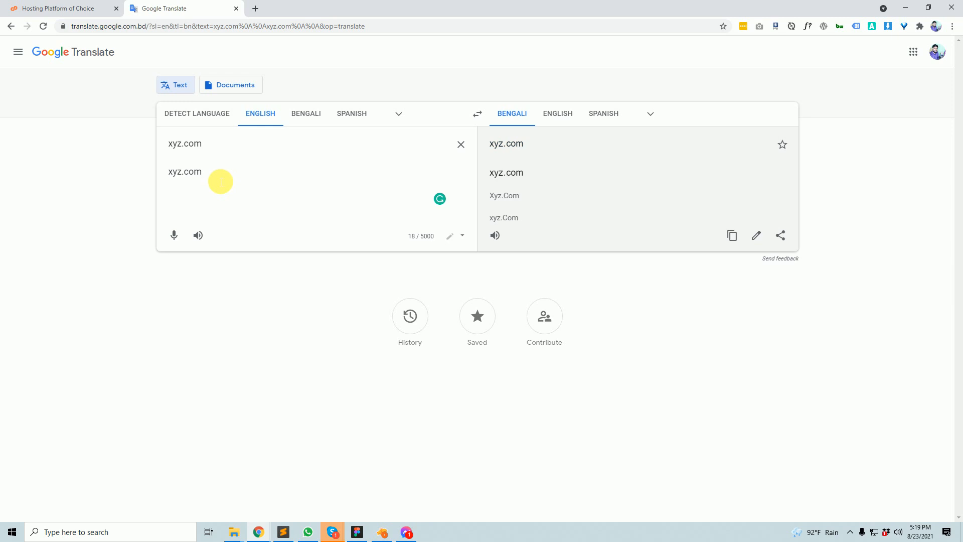
- Change the second line to xyz.com/cpanel and add a third line, xyz.com:2083
{"action": "type", "text": "/cpanel"}
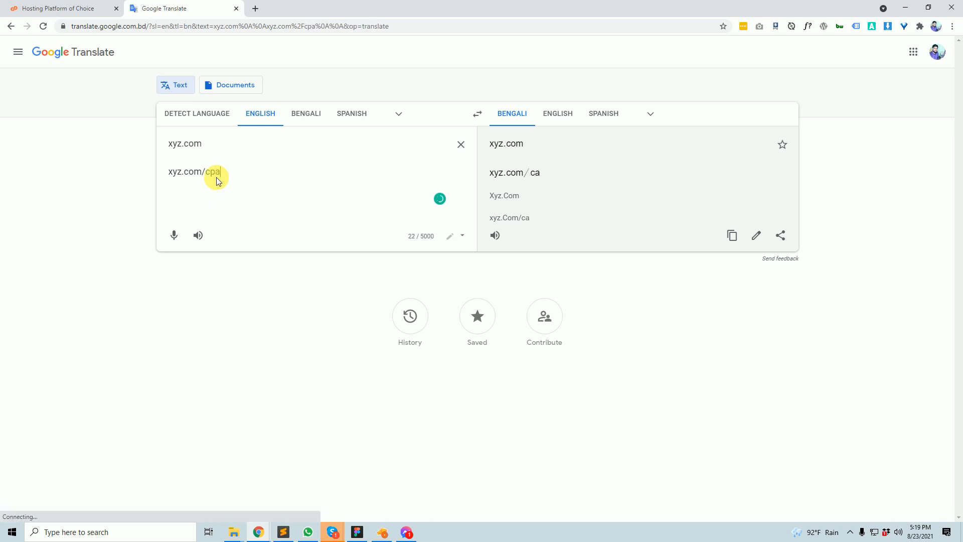
{"action": "key", "text": "Return"}
{"action": "key", "text": "Return"}
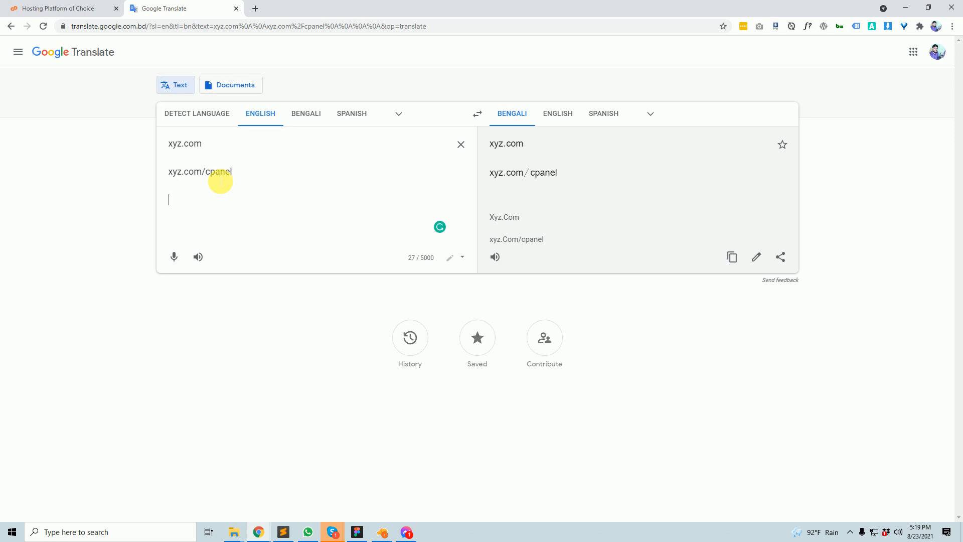
{"action": "type", "text": "x"}
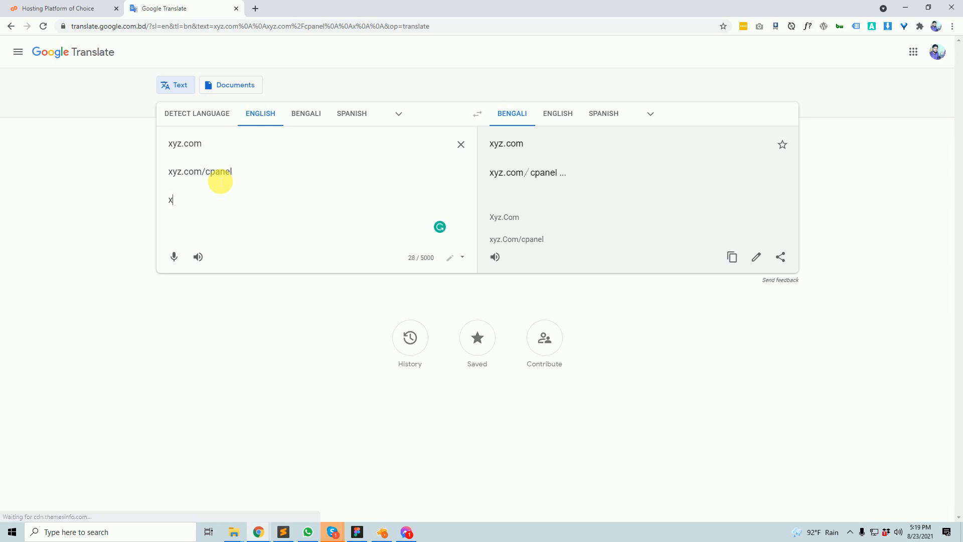
{"action": "type", "text": "yz.com:"}
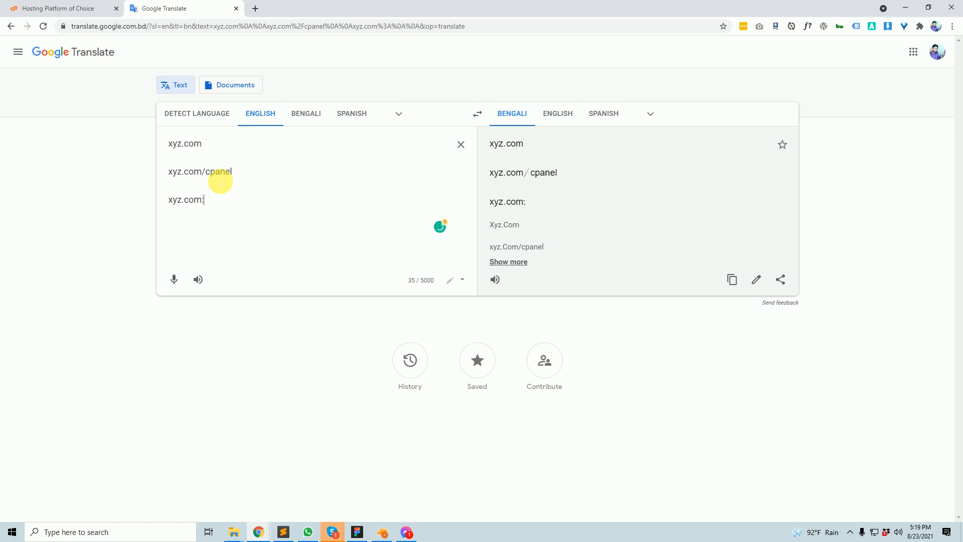
{"action": "type", "text": "20833"}
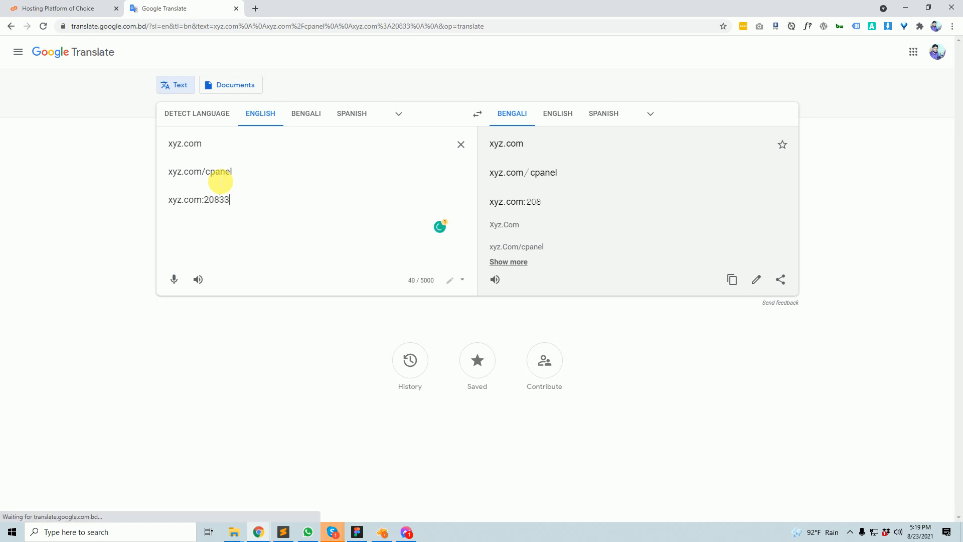
{"action": "key", "text": "BackSpace"}
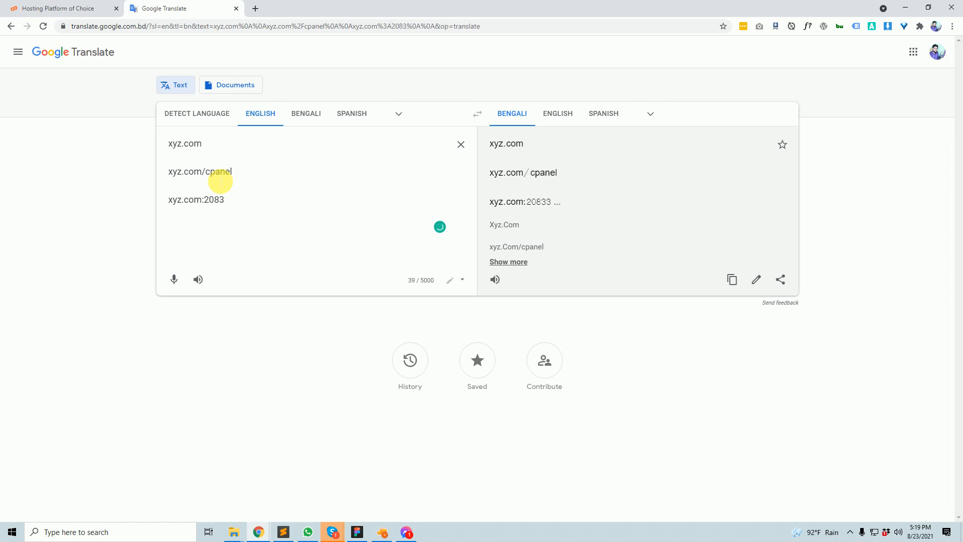
{"action": "left_click_drag", "start_coordinate": [261, 217], "coordinate": [176, 189]}
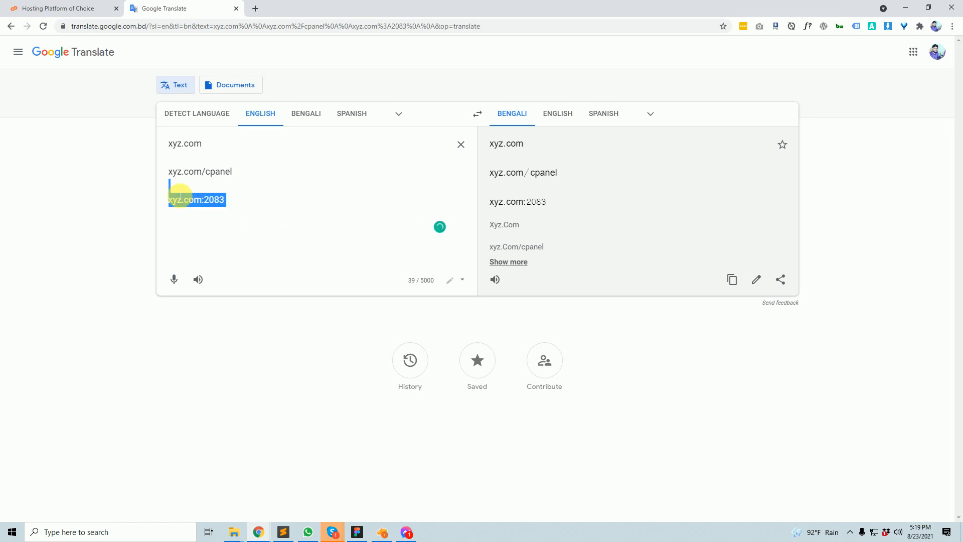
{"action": "left_click", "coordinate": [248, 209]}
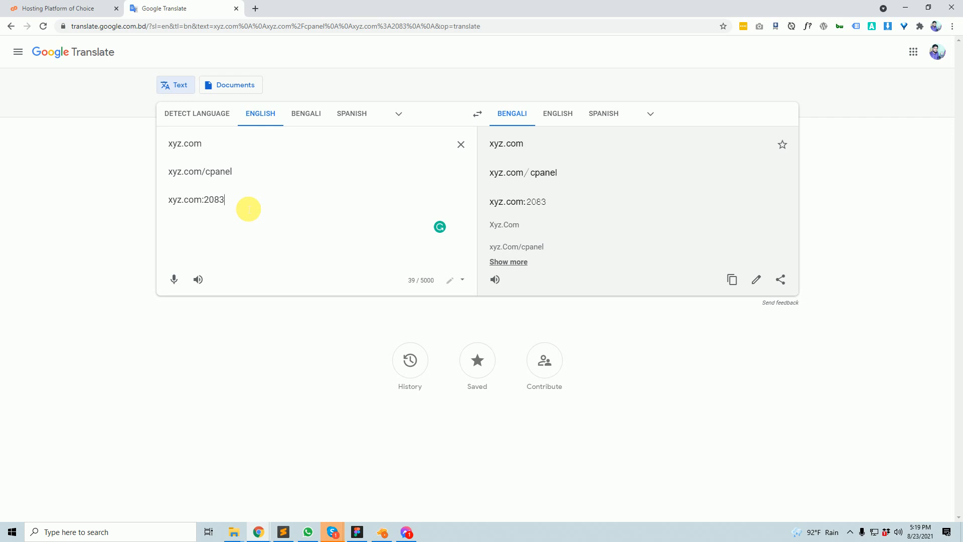
{"action": "key", "text": "Return"}
{"action": "key", "text": "Return"}
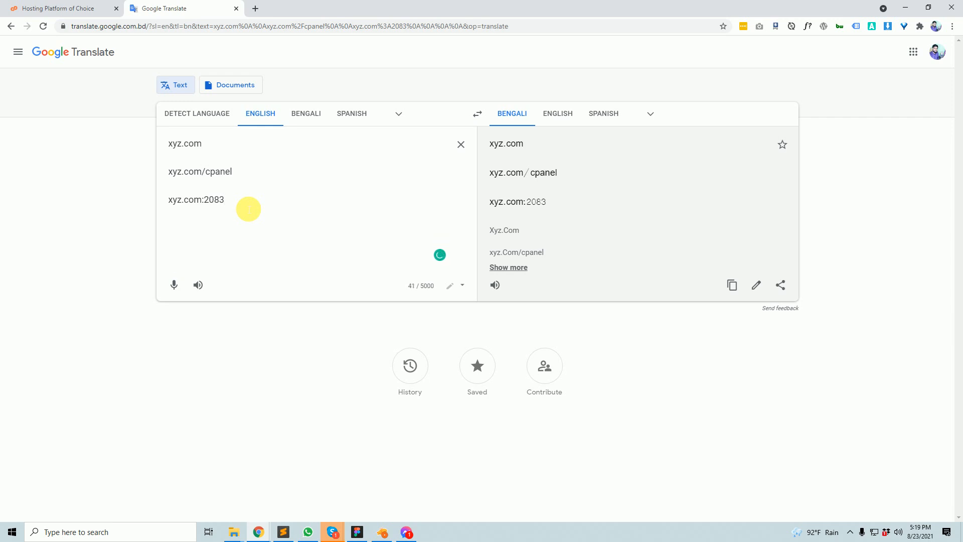
{"action": "left_click", "coordinate": [285, 534]}
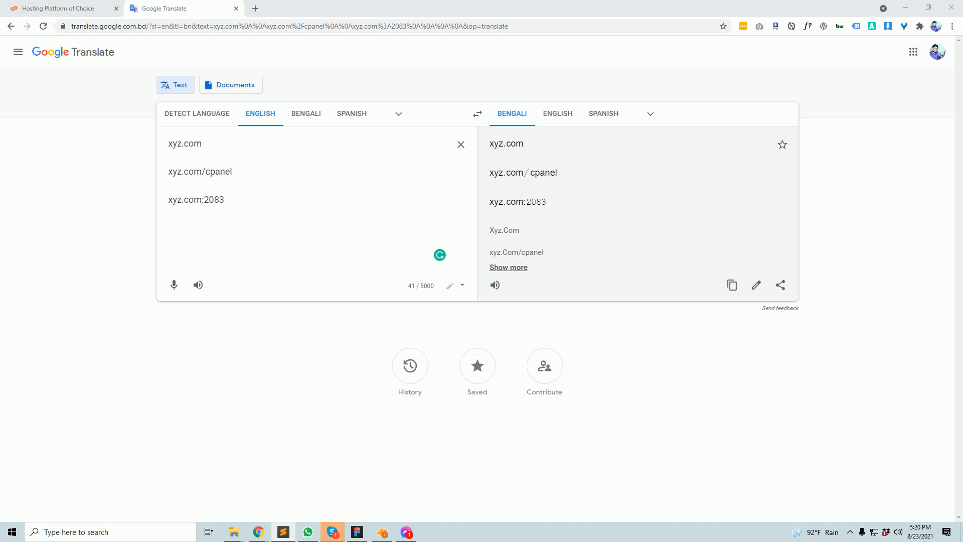
{"action": "left_click", "coordinate": [240, 232]}
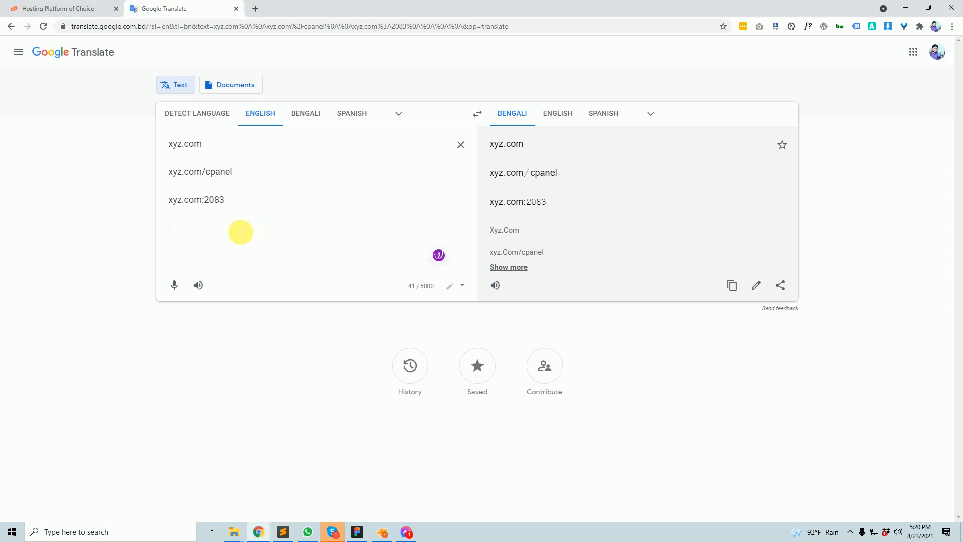
{"action": "type", "text": "https://server305.web-hosting.com/cpanel"}
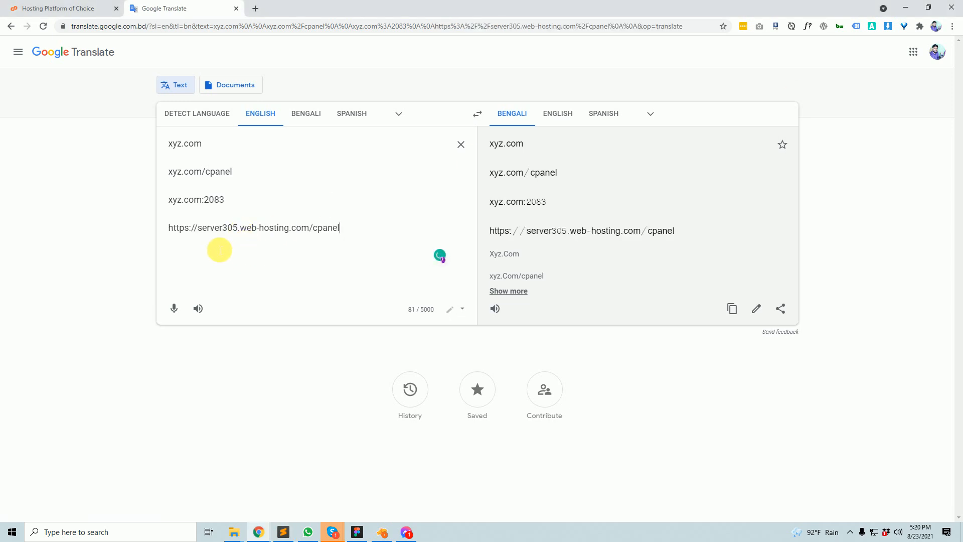
{"action": "left_click_drag", "start_coordinate": [385, 233], "coordinate": [173, 225]}
{"action": "left_click", "coordinate": [241, 228]}
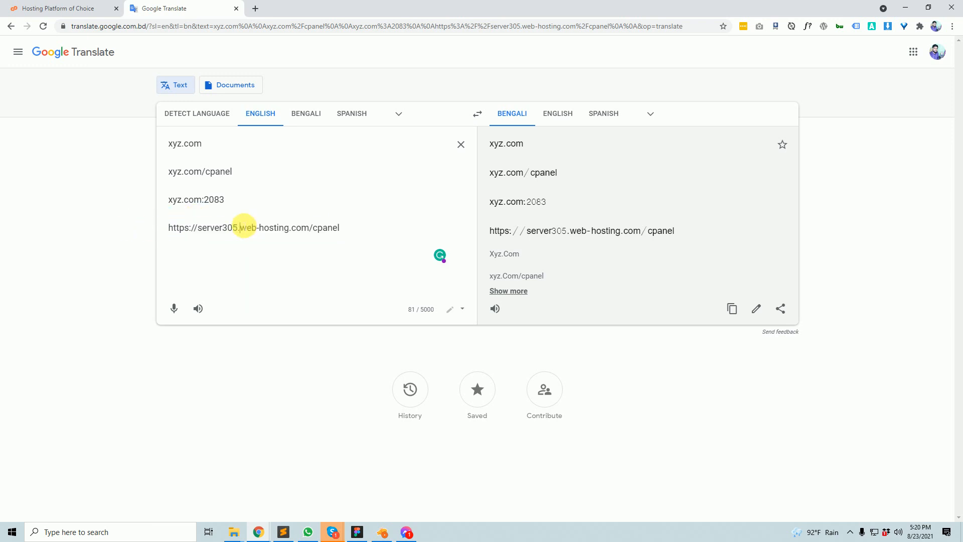
- Insert a blank gap above the server305 URL line
{"action": "triple_click", "coordinate": [243, 227]}
{"action": "left_click", "coordinate": [276, 227]}
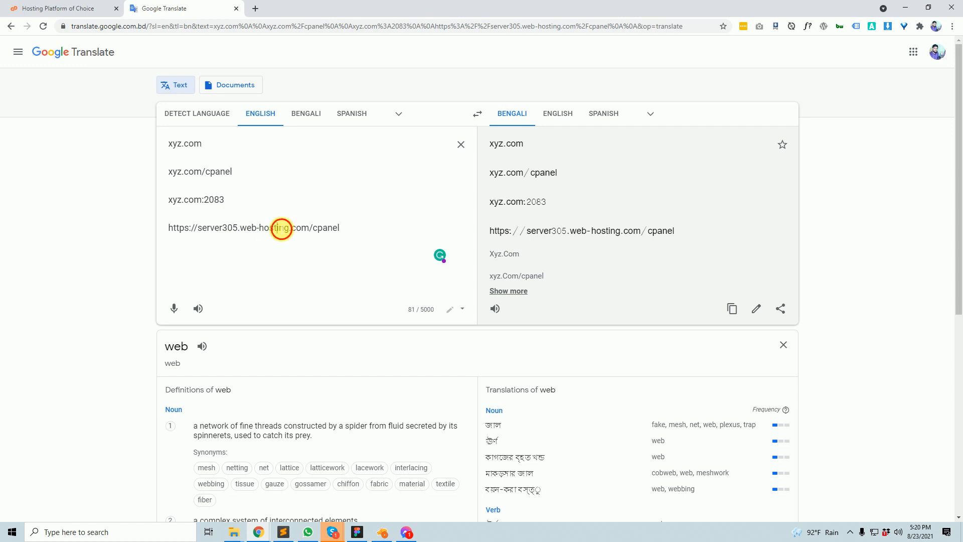
{"action": "triple_click", "coordinate": [282, 228]}
{"action": "left_click", "coordinate": [241, 235]}
{"action": "left_click_drag", "start_coordinate": [341, 229], "coordinate": [179, 234]}
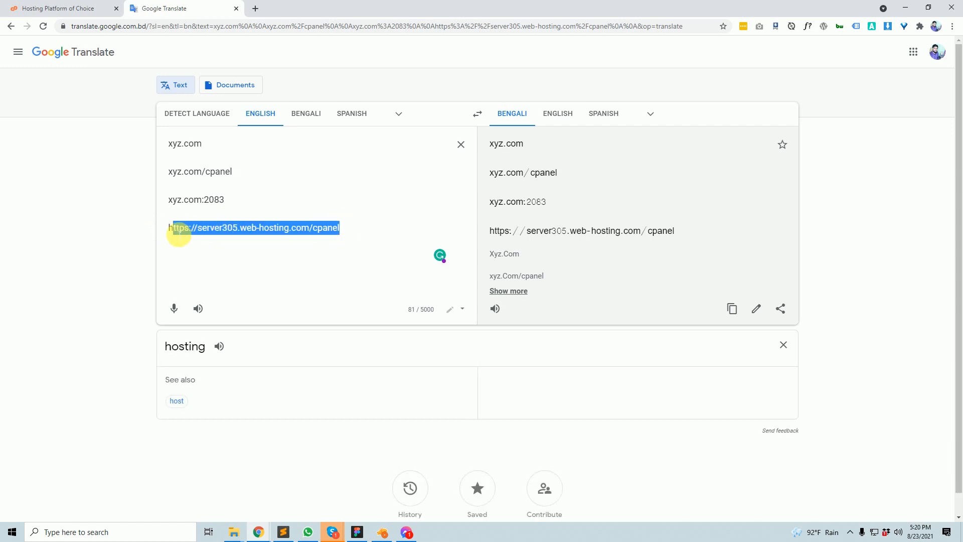
{"action": "left_click", "coordinate": [286, 217]}
{"action": "key", "text": "Return"}
{"action": "key", "text": "Return"}
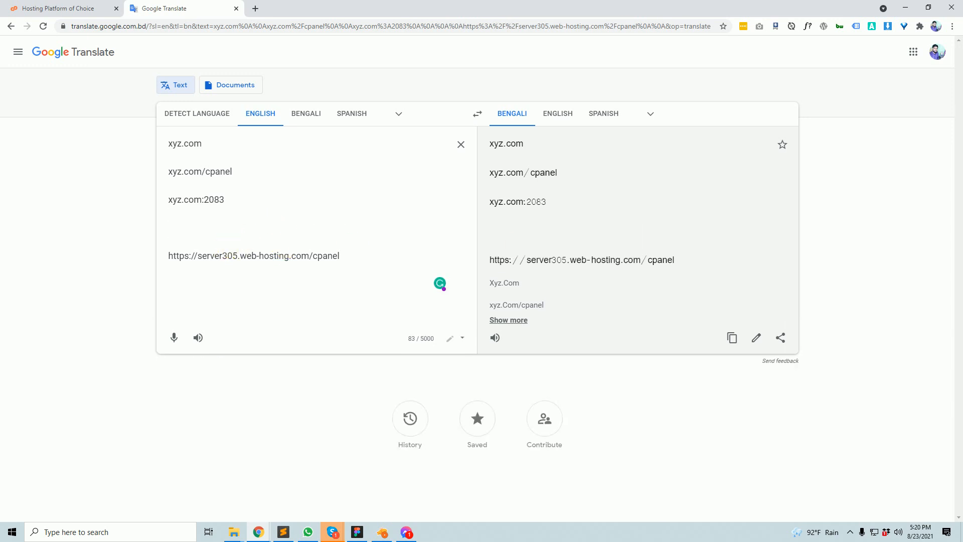
{"action": "key", "text": "alt+Tab"}
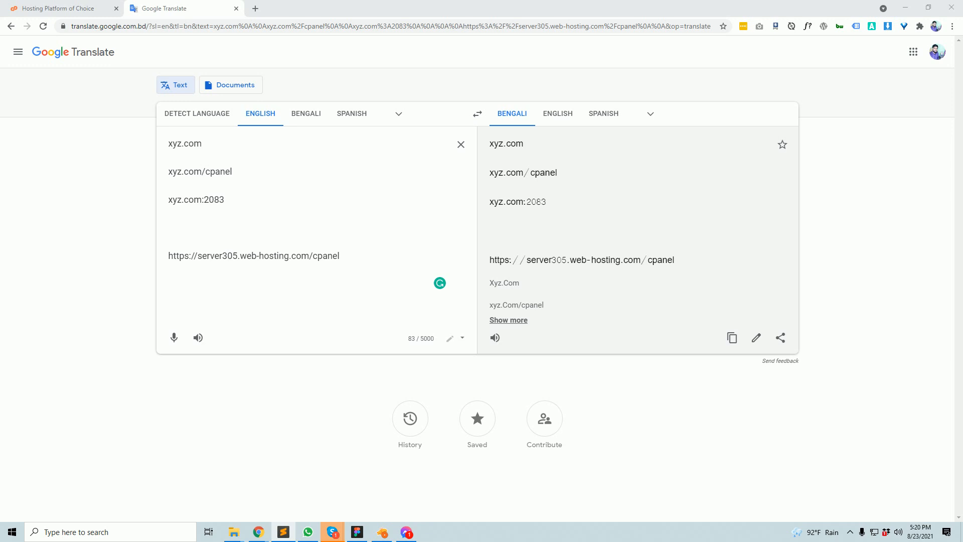
- Add safesyntaxgroup.com:2083 on the blank line above the server URL and select it
{"action": "left_click", "coordinate": [194, 248]}
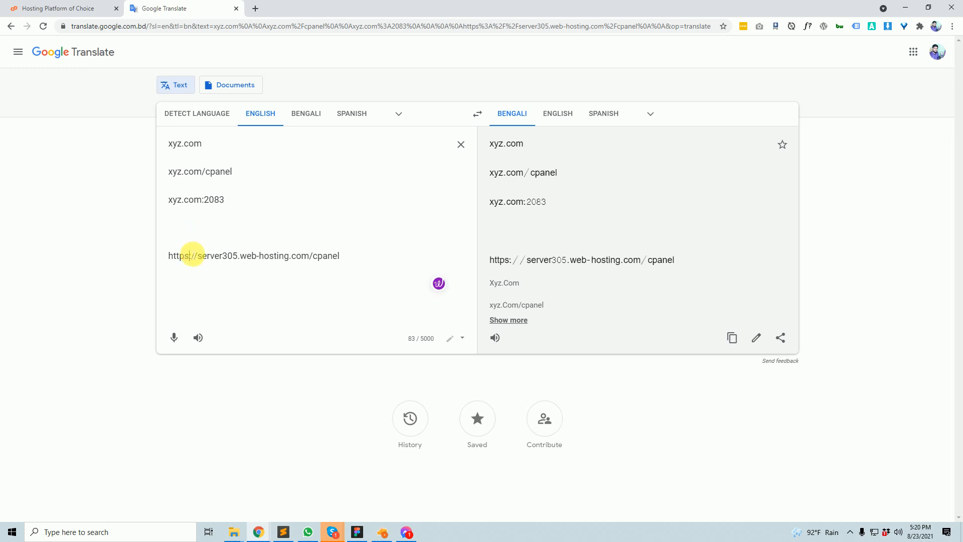
{"action": "type", "text": "safesyntaxgroup.com"}
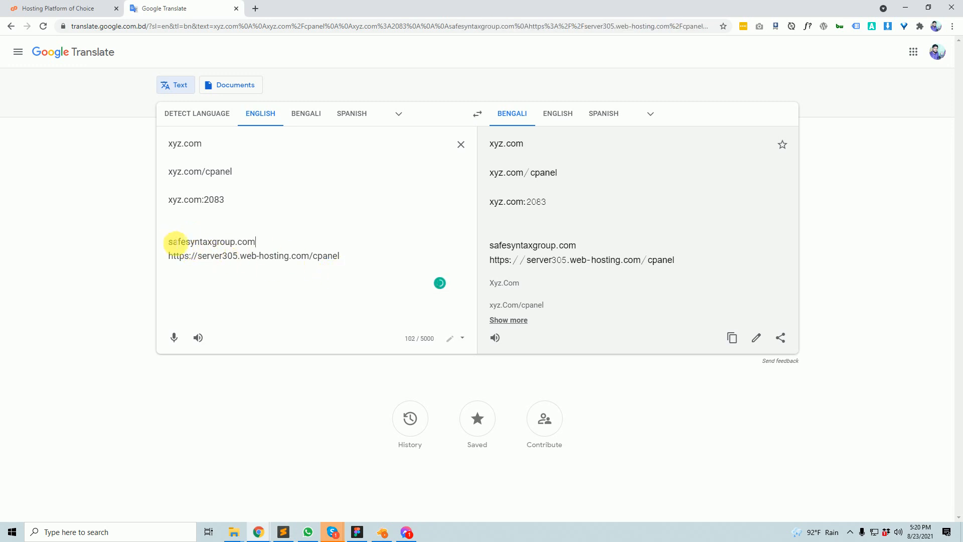
{"action": "left_click", "coordinate": [172, 243]}
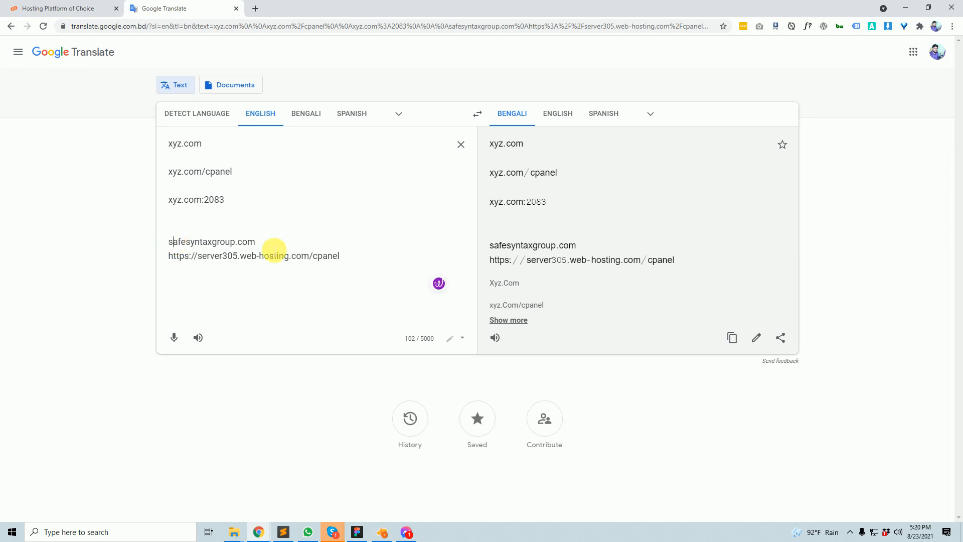
{"action": "type", "text": ":"}
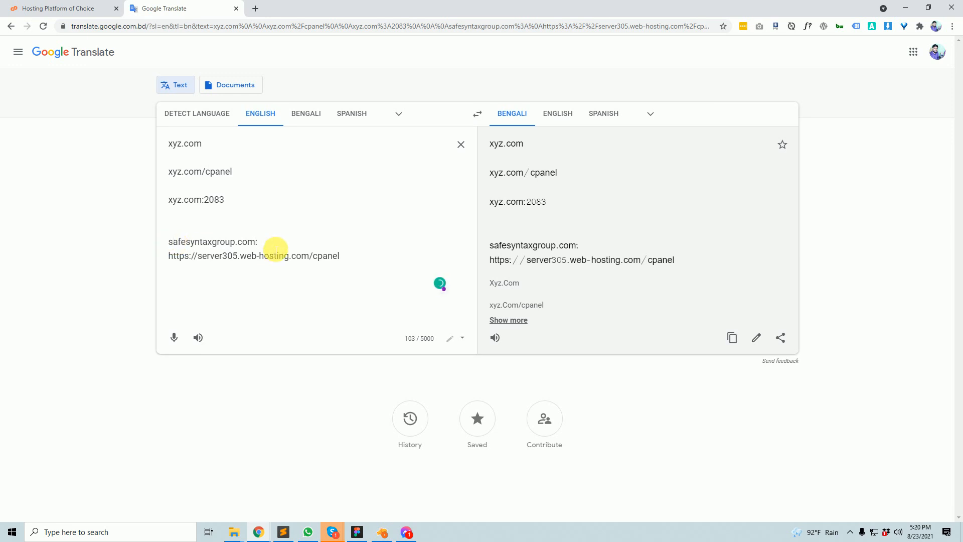
{"action": "type", "text": "2083"}
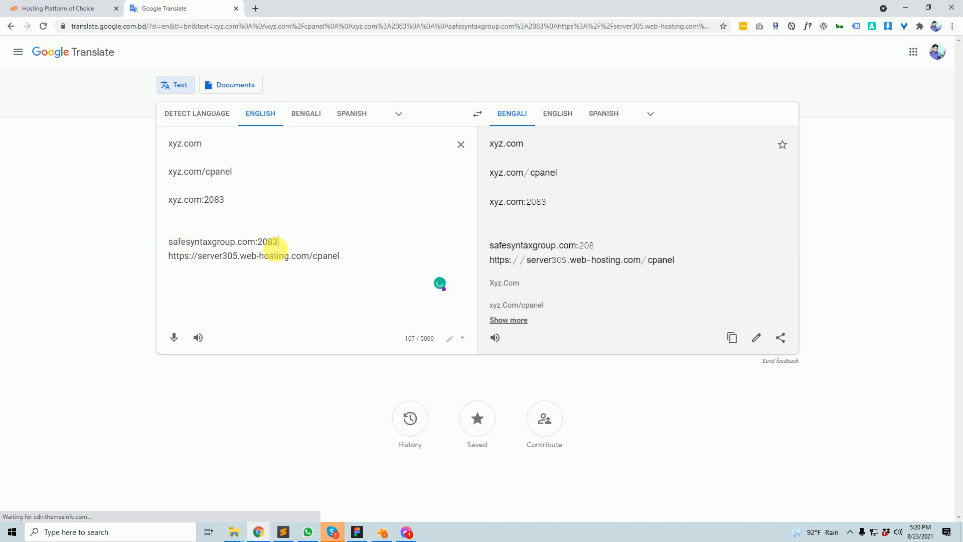
{"action": "left_click_drag", "start_coordinate": [320, 239], "coordinate": [136, 242]}
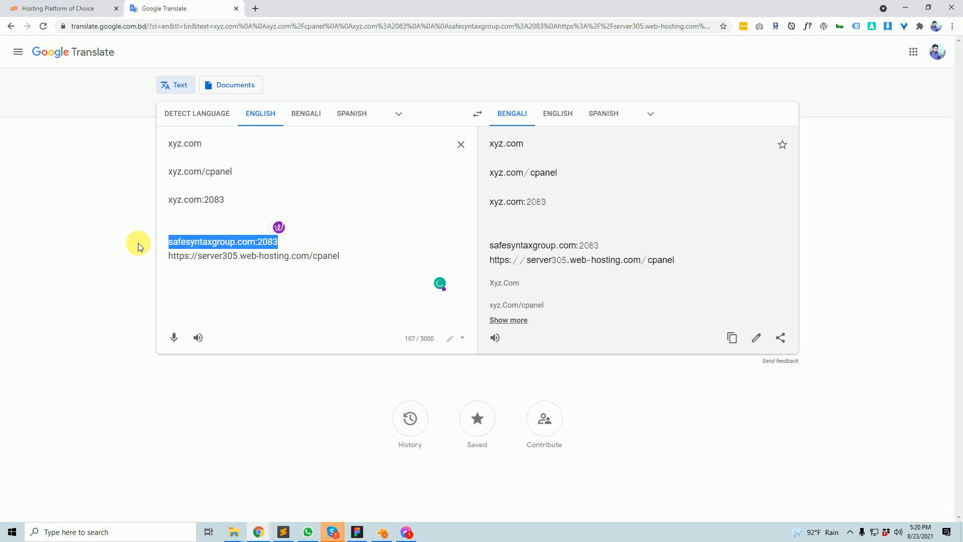
{"action": "left_click", "coordinate": [216, 271]}
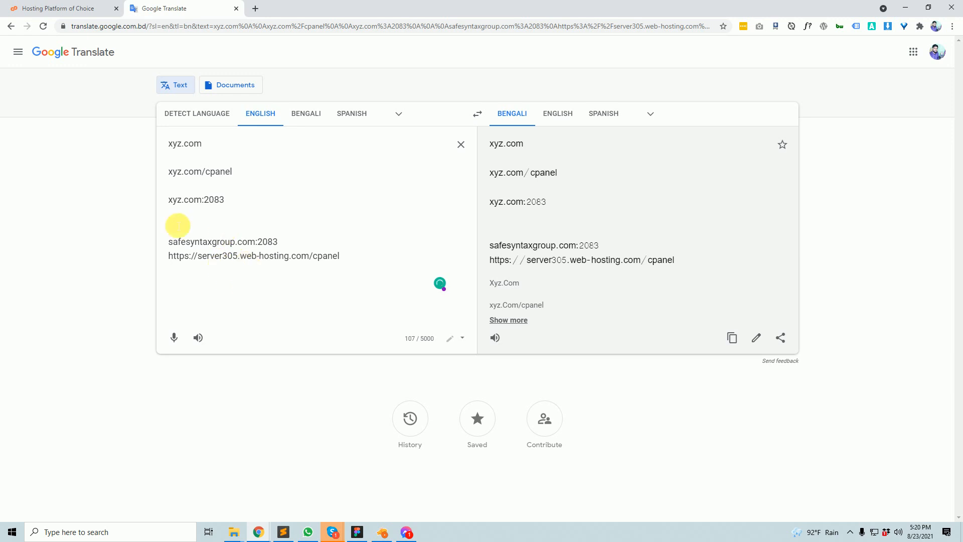
{"action": "left_click_drag", "start_coordinate": [304, 244], "coordinate": [146, 247]}
{"action": "key", "text": "ctrl+c"}
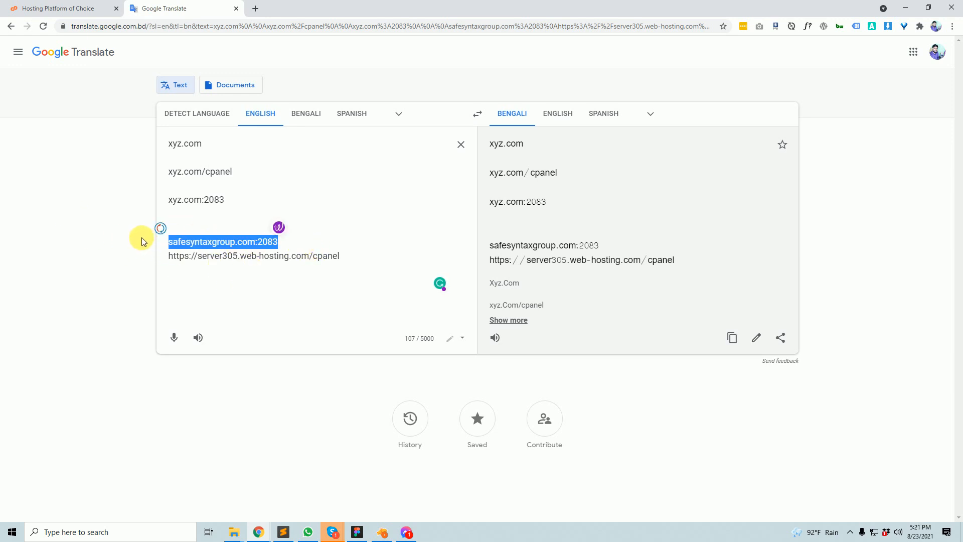
- Open safesyntaxgroup.com:2083 in a new browser tab
{"action": "left_click", "coordinate": [255, 8]}
{"action": "key", "text": "ctrl+v"}
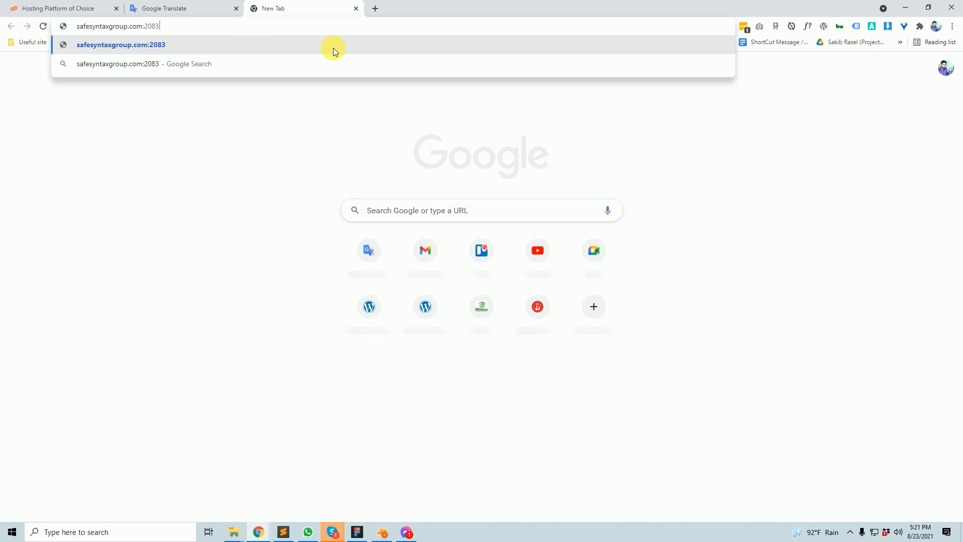
{"action": "left_click", "coordinate": [152, 50]}
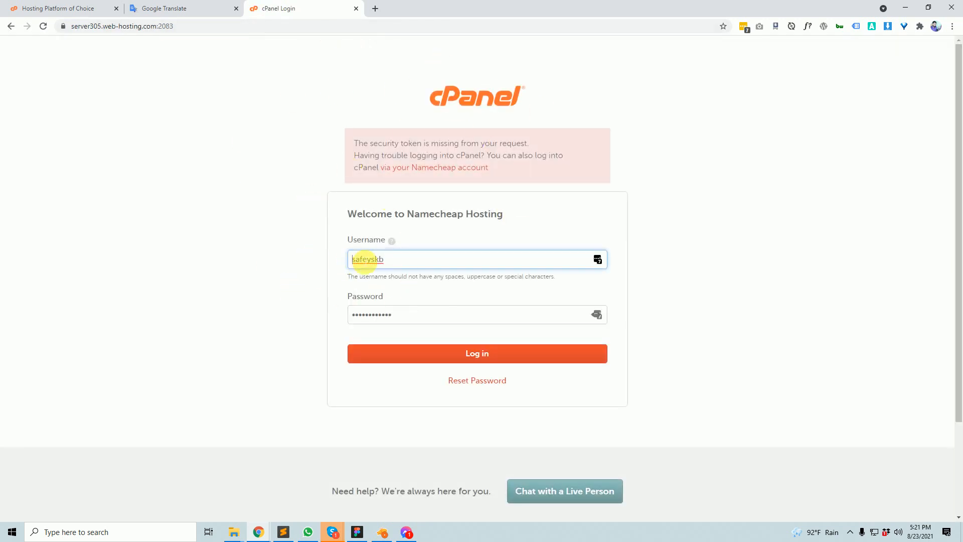
- Copy the server305 cPanel URL from Translate and load its login page in another tab
{"action": "left_click", "coordinate": [189, 7]}
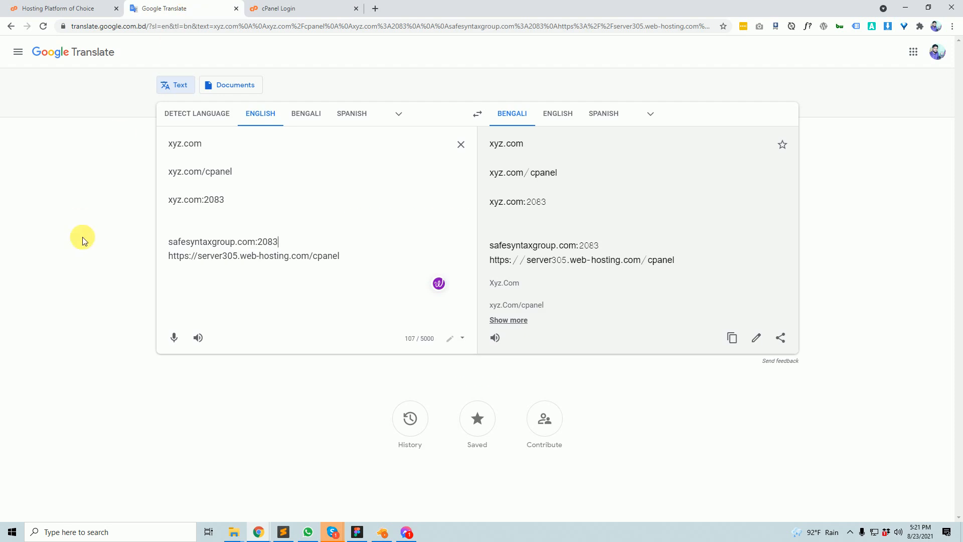
{"action": "left_click_drag", "start_coordinate": [358, 260], "coordinate": [171, 255]}
{"action": "key", "text": "ctrl+c"}
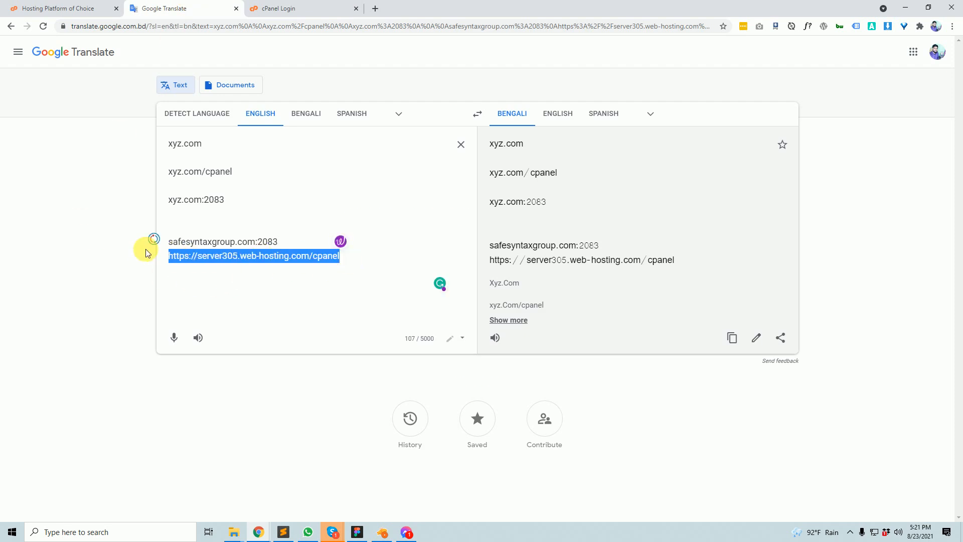
{"action": "left_click", "coordinate": [373, 6]}
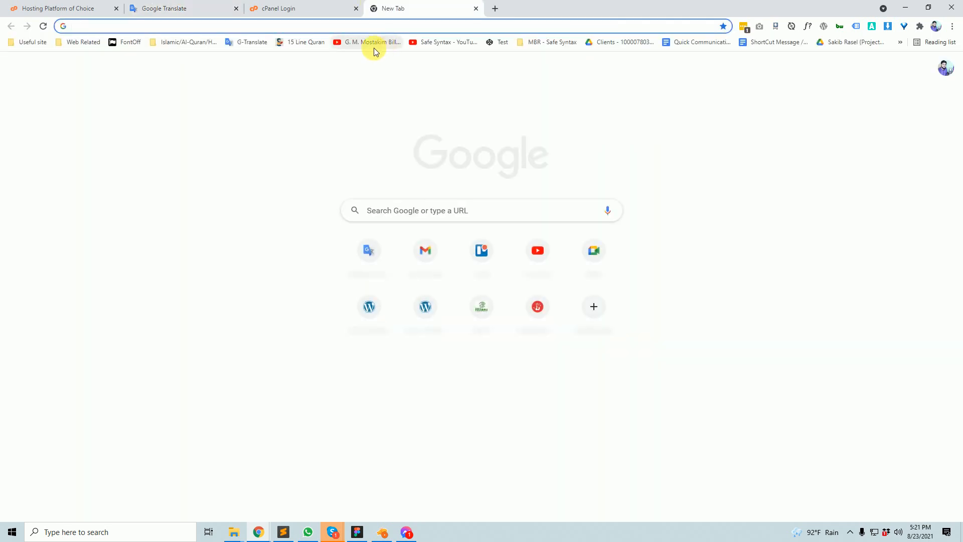
{"action": "key", "text": "ctrl+v"}
{"action": "left_click", "coordinate": [374, 48]}
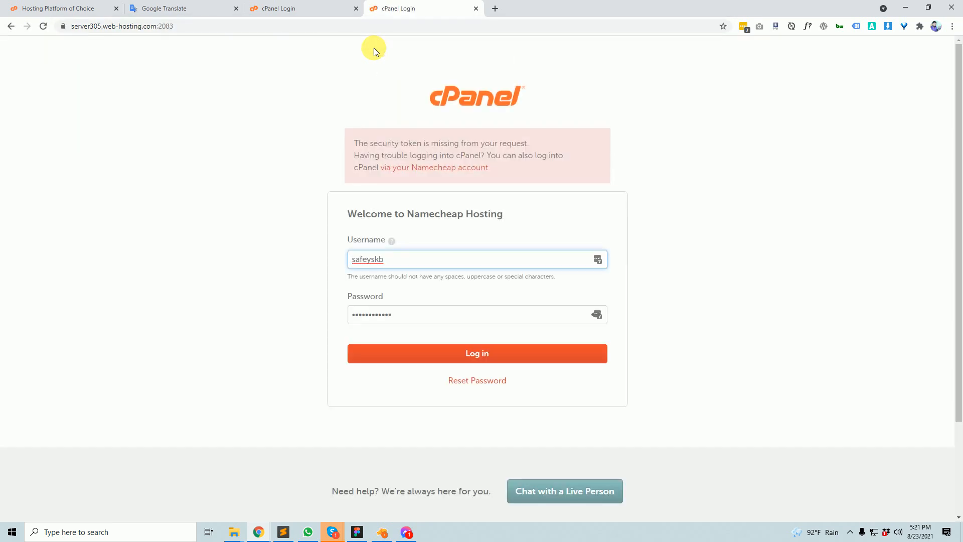
{"action": "left_click_drag", "start_coordinate": [386, 259], "coordinate": [168, 237]}
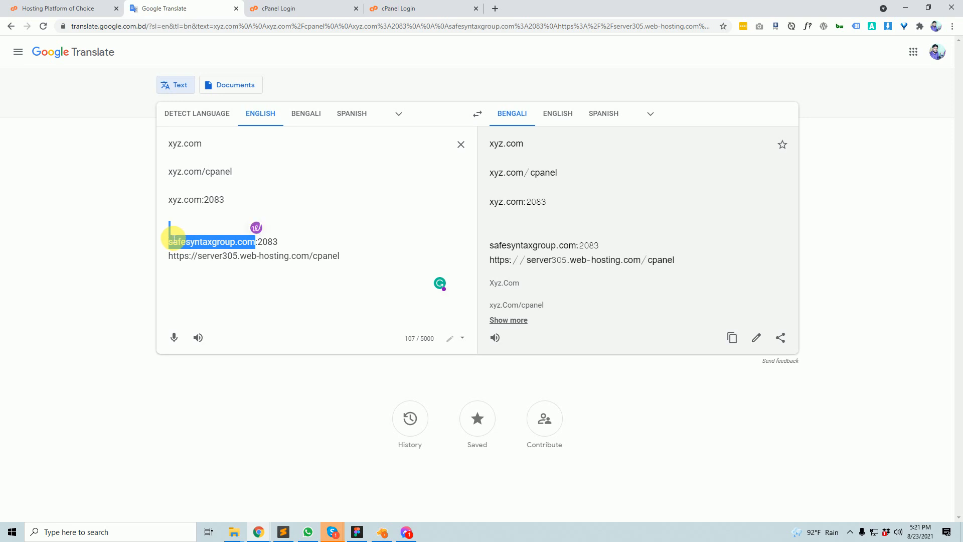
{"action": "left_click", "coordinate": [280, 244]}
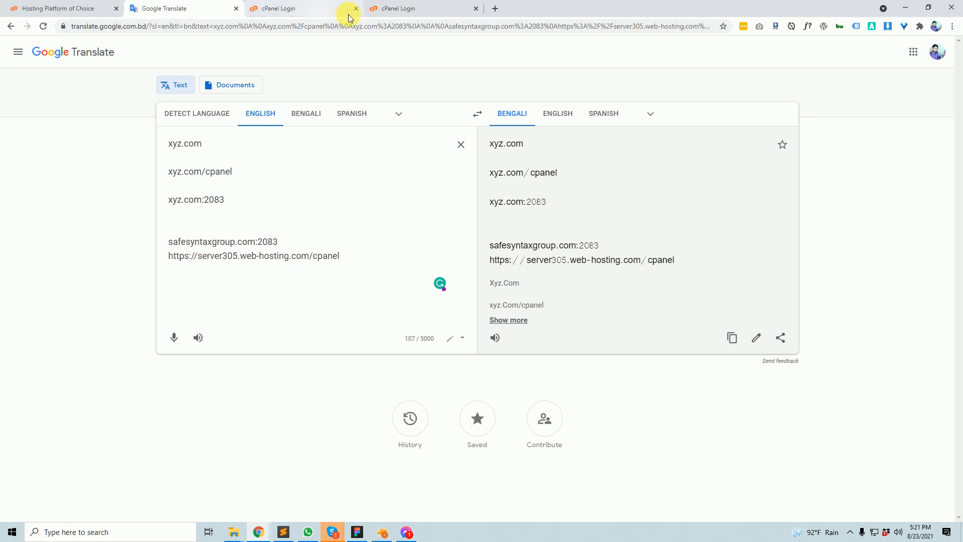
{"action": "left_click_drag", "start_coordinate": [394, 263], "coordinate": [118, 251]}
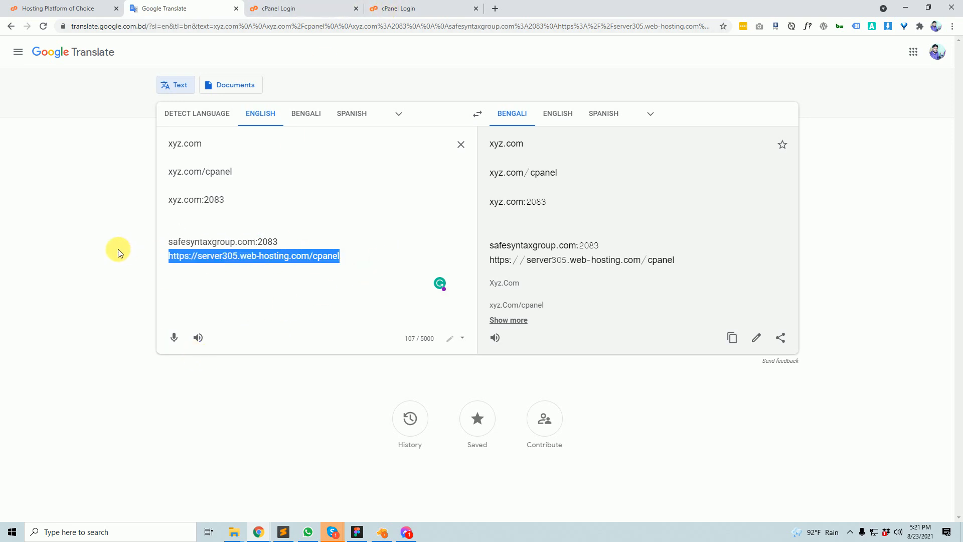
{"action": "left_click", "coordinate": [237, 242]}
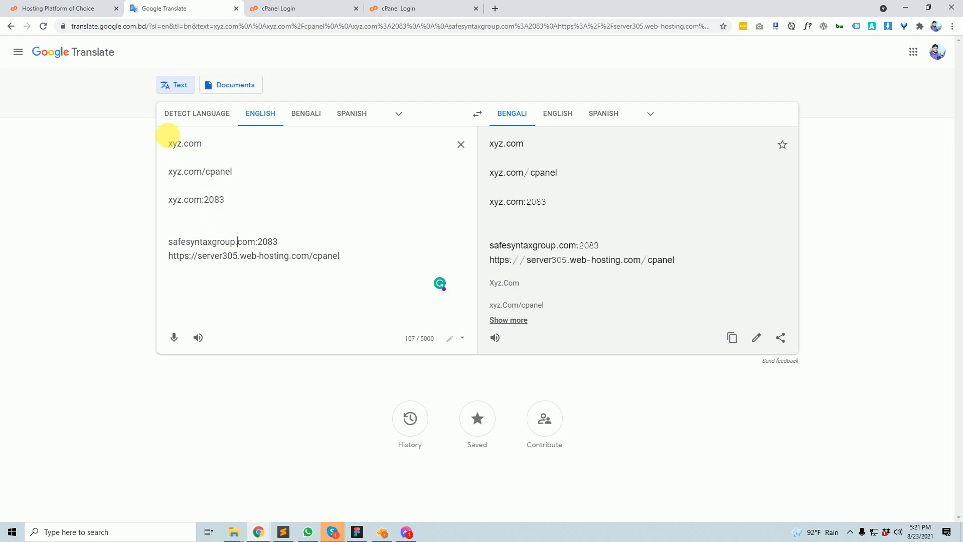
{"action": "left_click_drag", "start_coordinate": [173, 150], "coordinate": [280, 204]}
{"action": "left_click", "coordinate": [267, 269]}
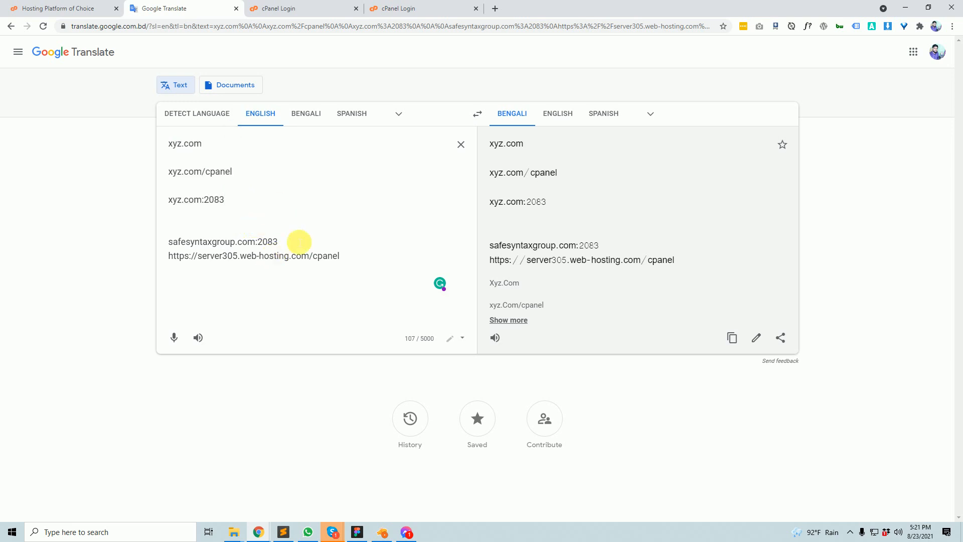
{"action": "left_click_drag", "start_coordinate": [301, 243], "coordinate": [175, 143]}
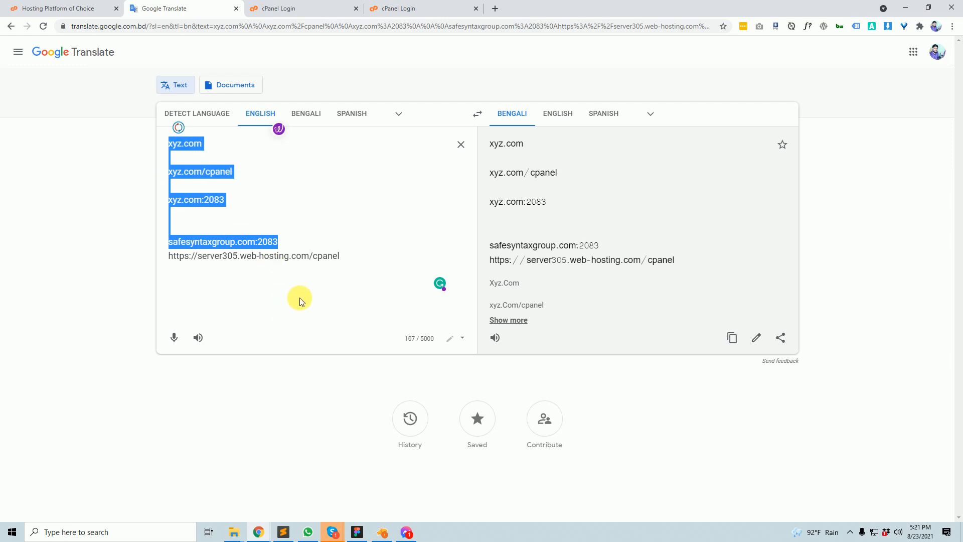
- Add a placeholder username line and password line below the server305 cPanel URL
{"action": "left_click", "coordinate": [359, 261]}
{"action": "key", "text": "Return"}
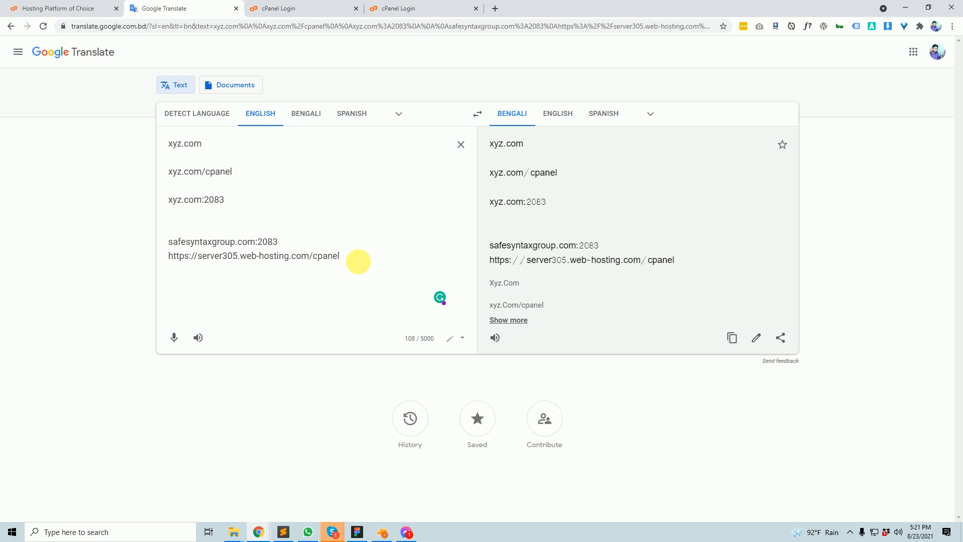
{"action": "key", "text": "Return"}
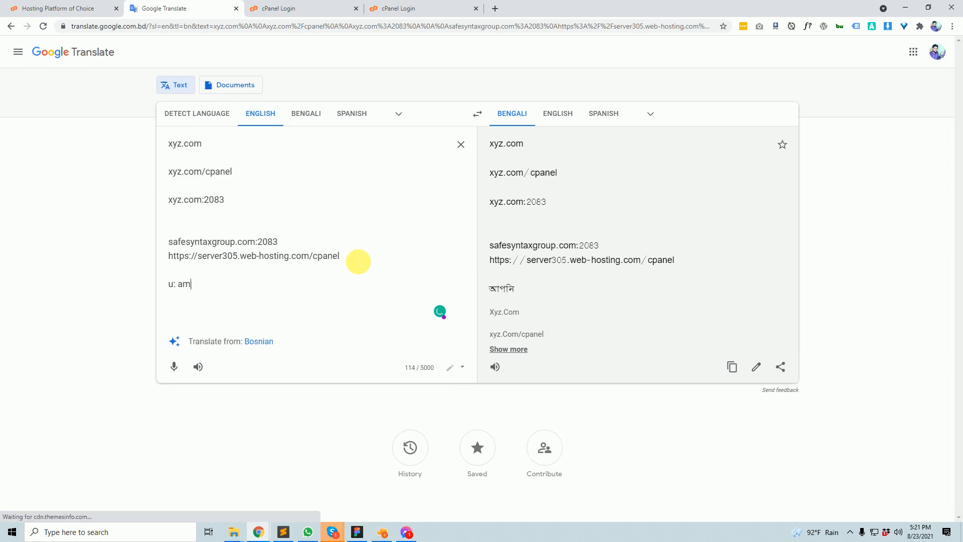
{"action": "key", "text": "Return"}
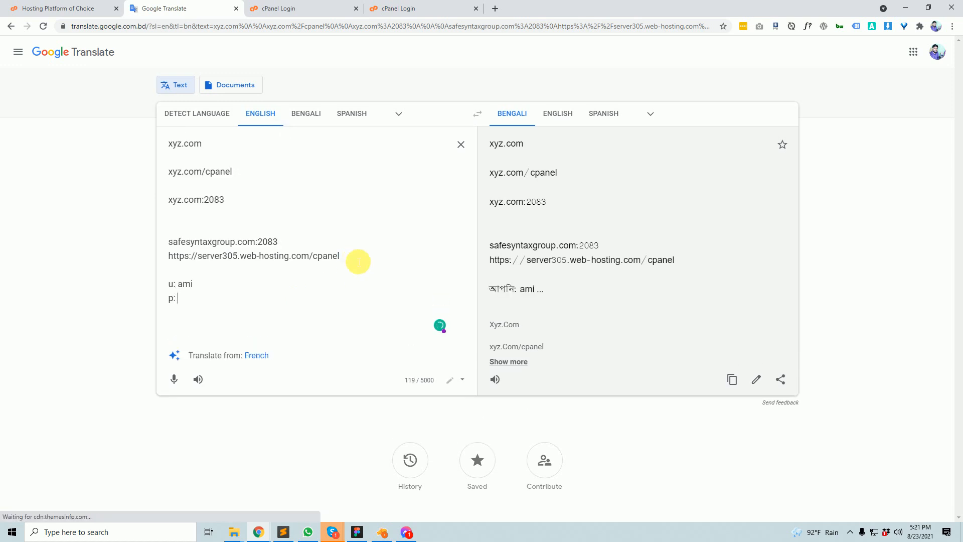
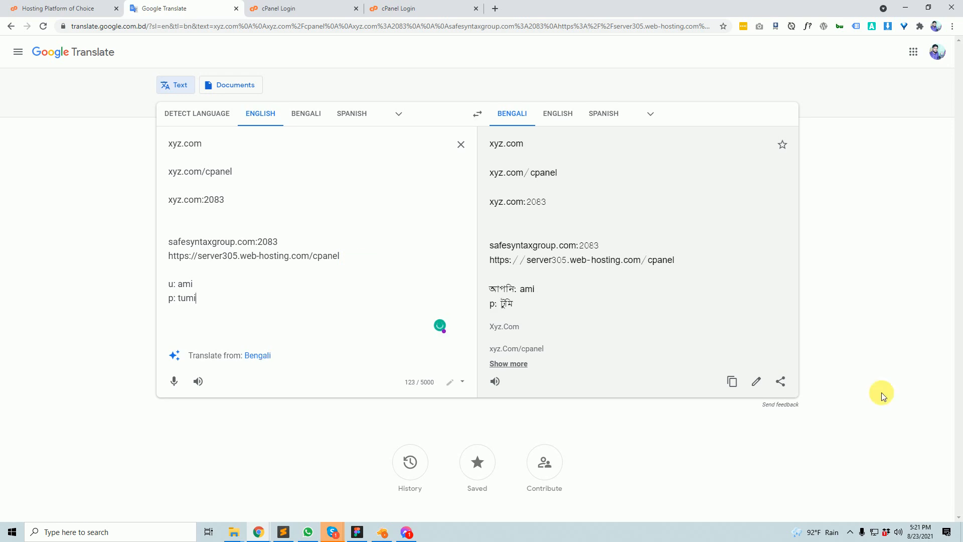
{"action": "left_click_drag", "start_coordinate": [233, 303], "coordinate": [157, 276]}
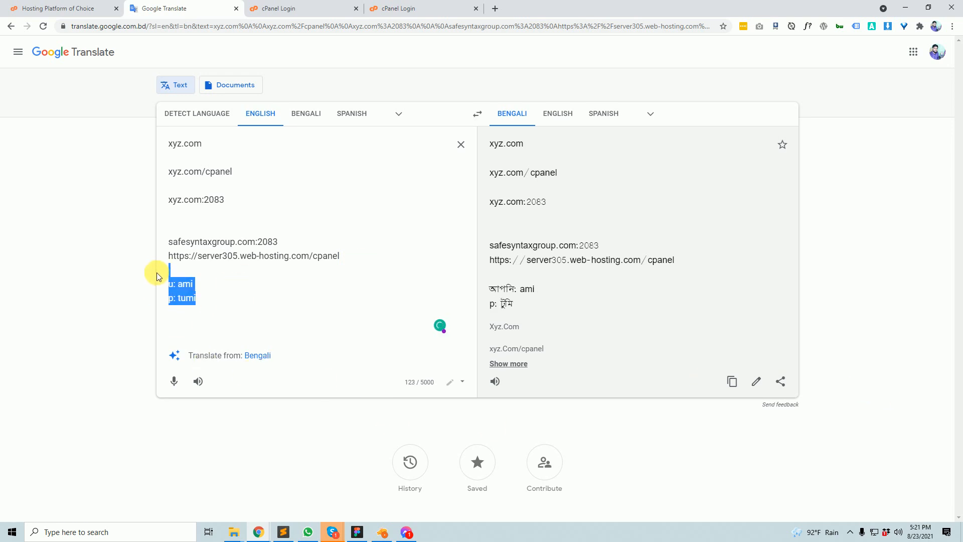
{"action": "left_click", "coordinate": [292, 284]}
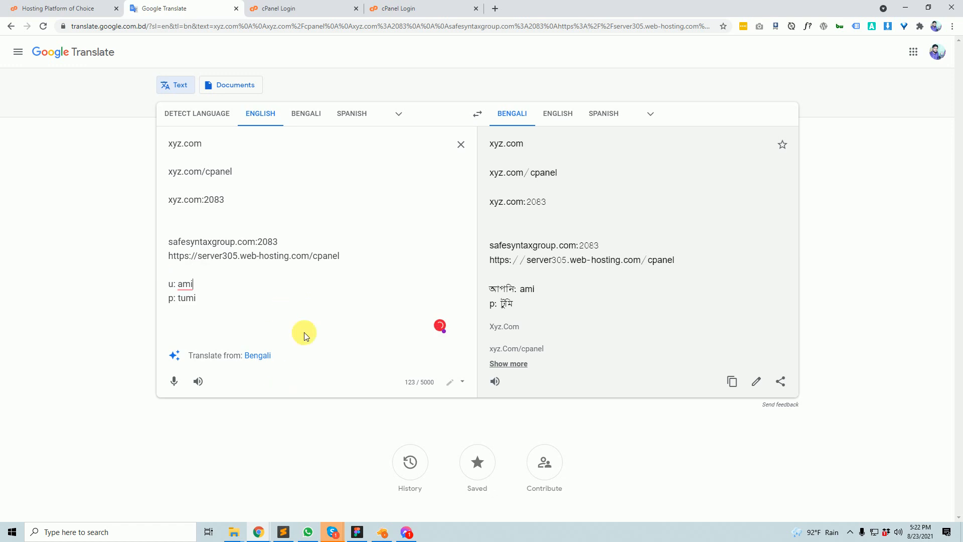
{"action": "left_click_drag", "start_coordinate": [375, 260], "coordinate": [238, 249]}
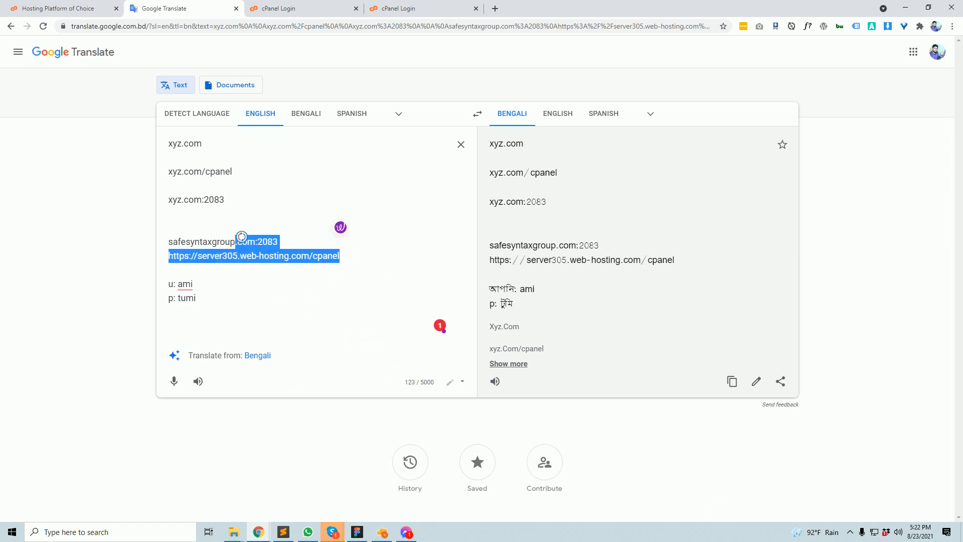
{"action": "left_click", "coordinate": [242, 237]}
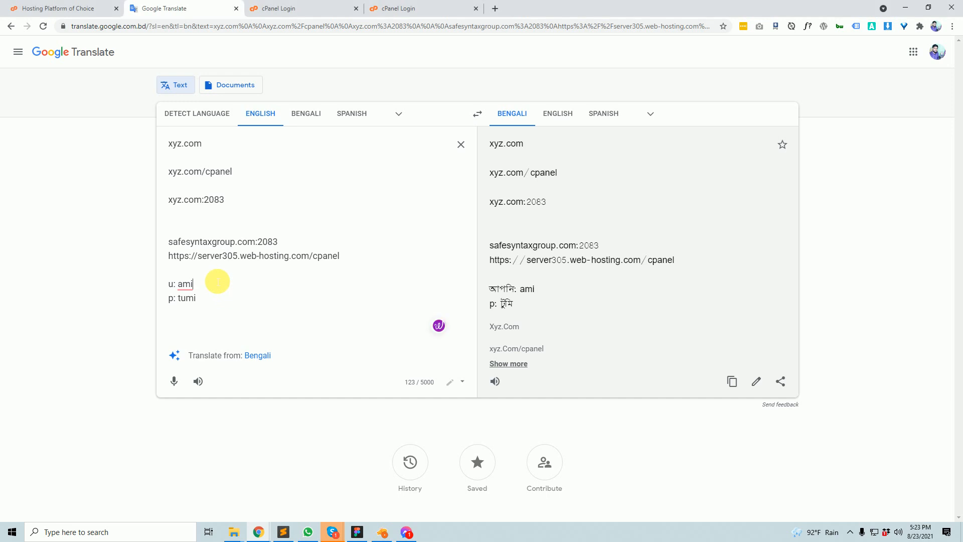
- Add extra blank lines after the password line, bringing the text to 126 characters
{"action": "left_click_drag", "start_coordinate": [223, 297], "coordinate": [151, 133]}
{"action": "left_click", "coordinate": [211, 231]}
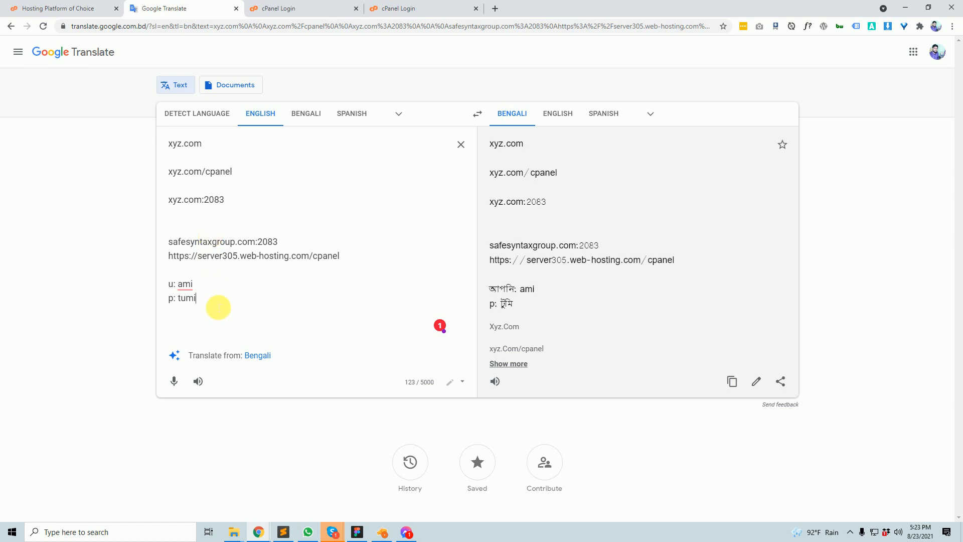
{"action": "left_click", "coordinate": [219, 307]}
{"action": "key", "text": "Return"}
{"action": "key", "text": "Return"}
{"action": "key", "text": "Return"}
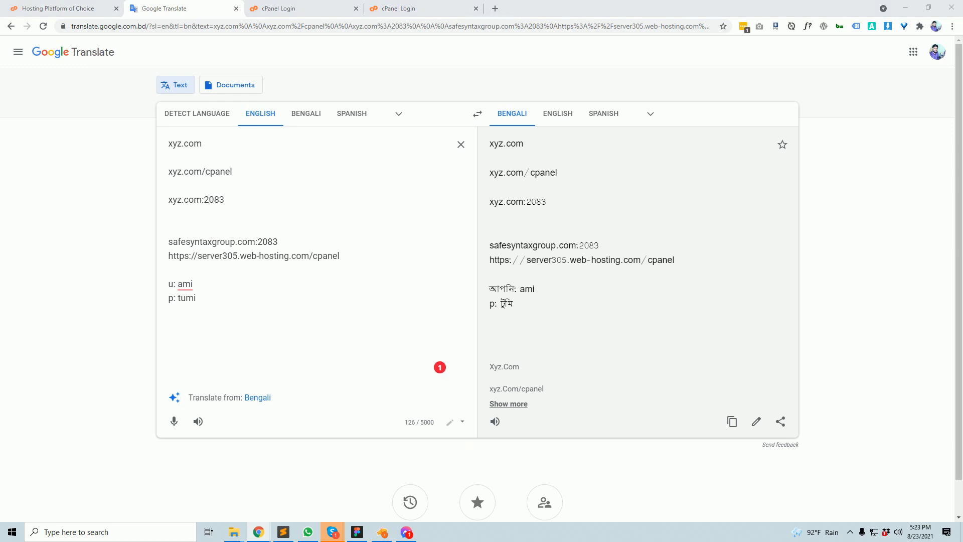
- Trim 'service/' from the services site address to get the momslifedose home URL and copy it
{"action": "left_click_drag", "start_coordinate": [929, 11], "coordinate": [489, 14]}
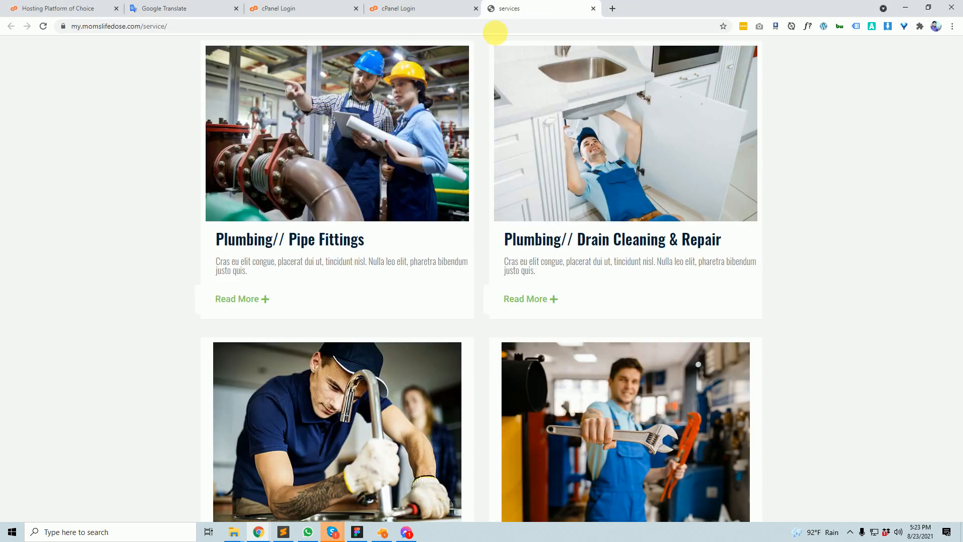
{"action": "left_click_drag", "start_coordinate": [147, 30], "coordinate": [276, 28]}
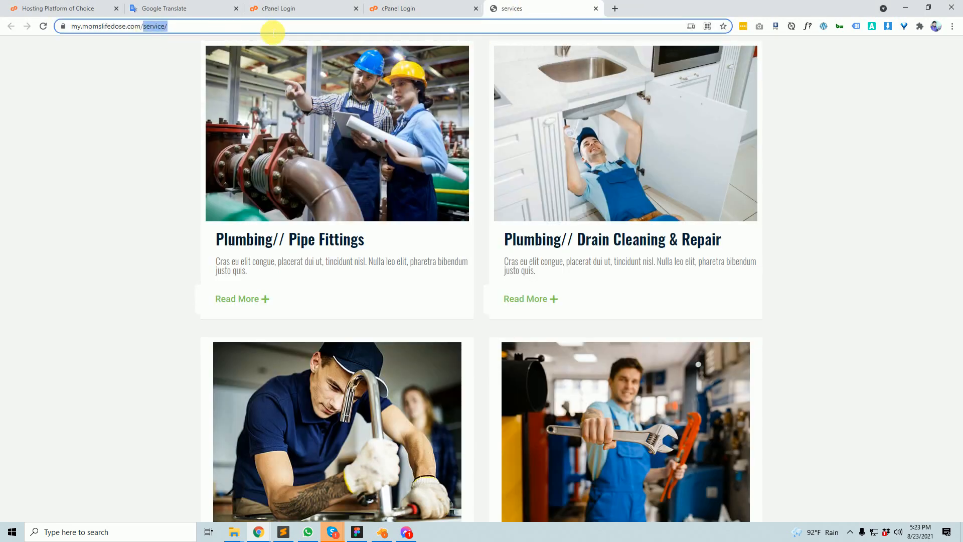
{"action": "key", "text": "BackSpace"}
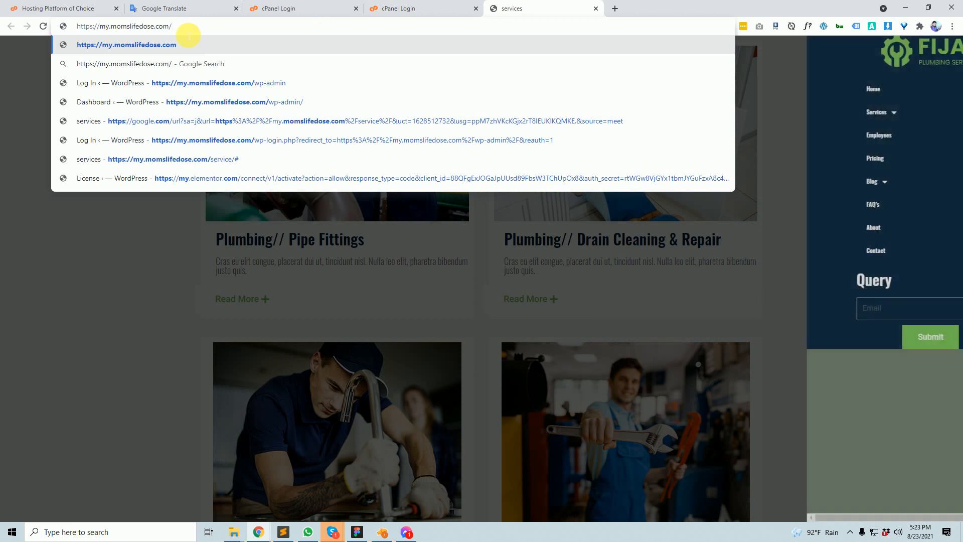
{"action": "key", "text": "ctrl+a"}
{"action": "key", "text": "ctrl+c"}
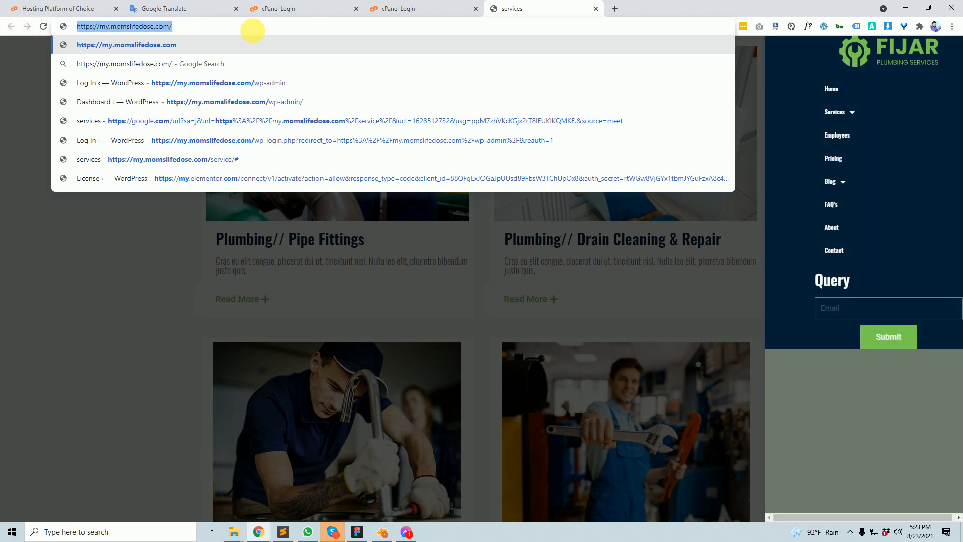
- Paste the home URL under xyz.com:2083 in the notes, with placeholder username and password lines below it
{"action": "left_click", "coordinate": [189, 7]}
{"action": "left_click", "coordinate": [217, 218]}
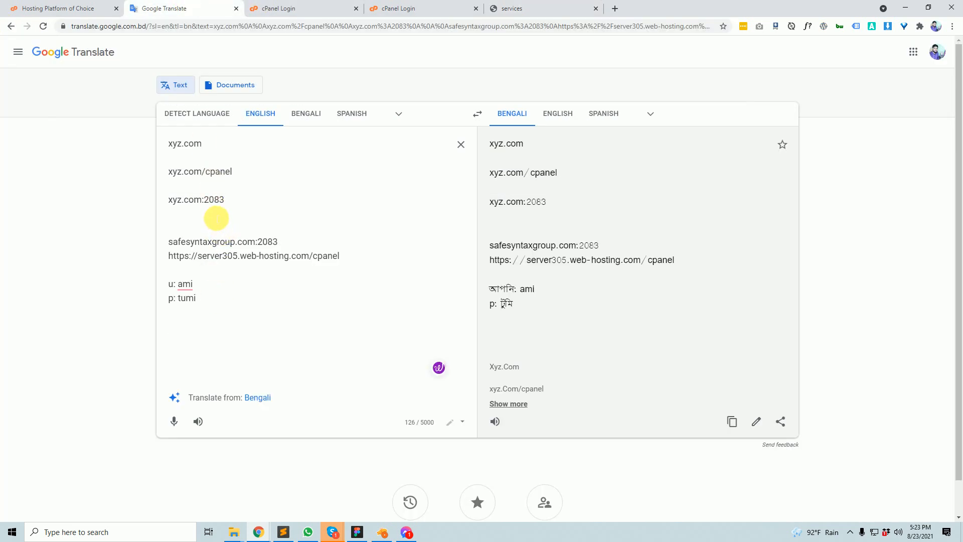
{"action": "key", "text": "Return"}
{"action": "key", "text": "Return"}
{"action": "key", "text": "Return"}
{"action": "key", "text": "ctrl+v"}
{"action": "key", "text": "Return"}
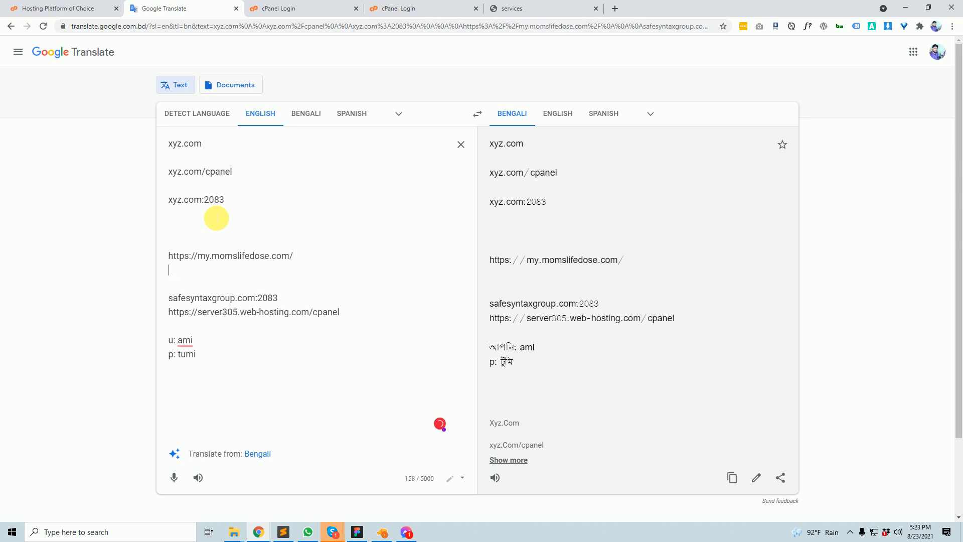
{"action": "type", "text": "u: "}
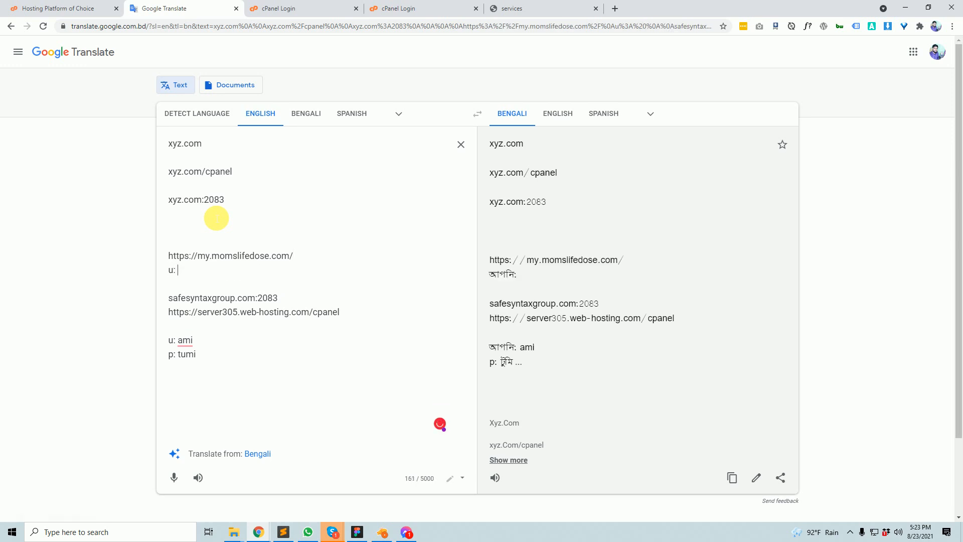
{"action": "type", "text": "hello"}
{"action": "key", "text": "Return"}
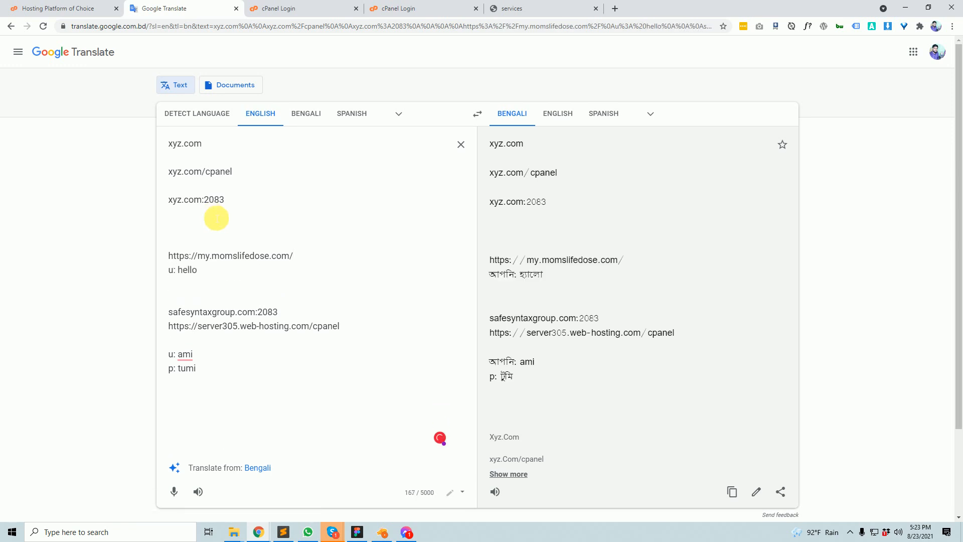
{"action": "type", "text": "p: "}
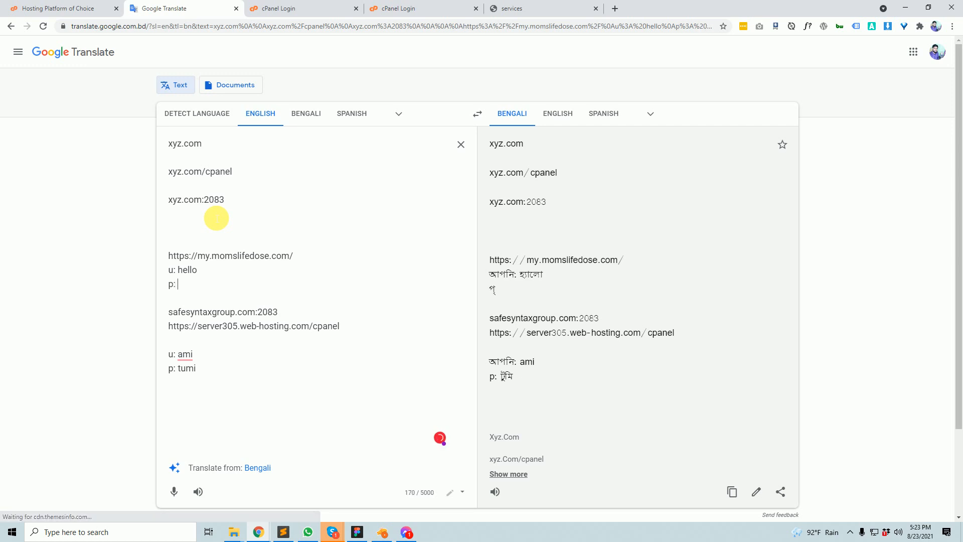
{"action": "type", "text": "pass"}
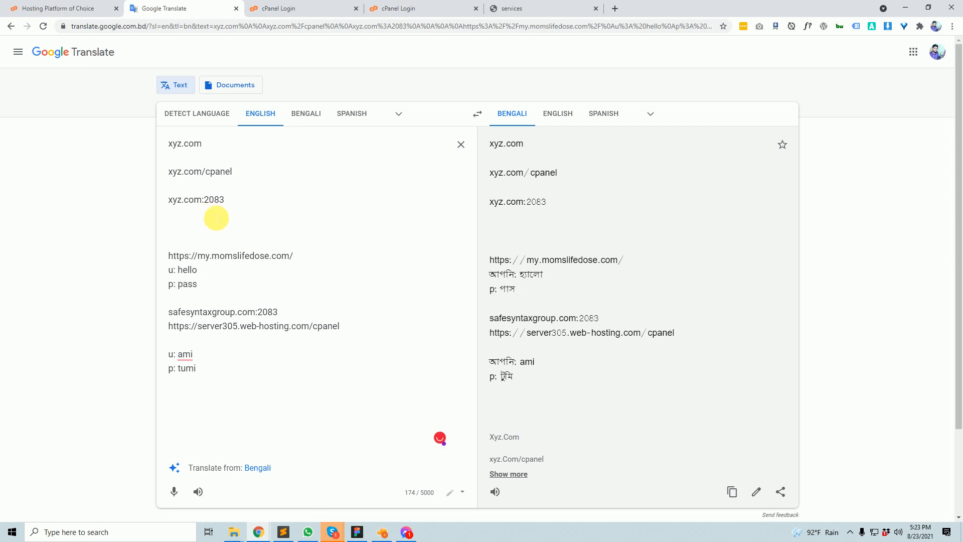
{"action": "key", "text": "Return"}
{"action": "key", "text": "Return"}
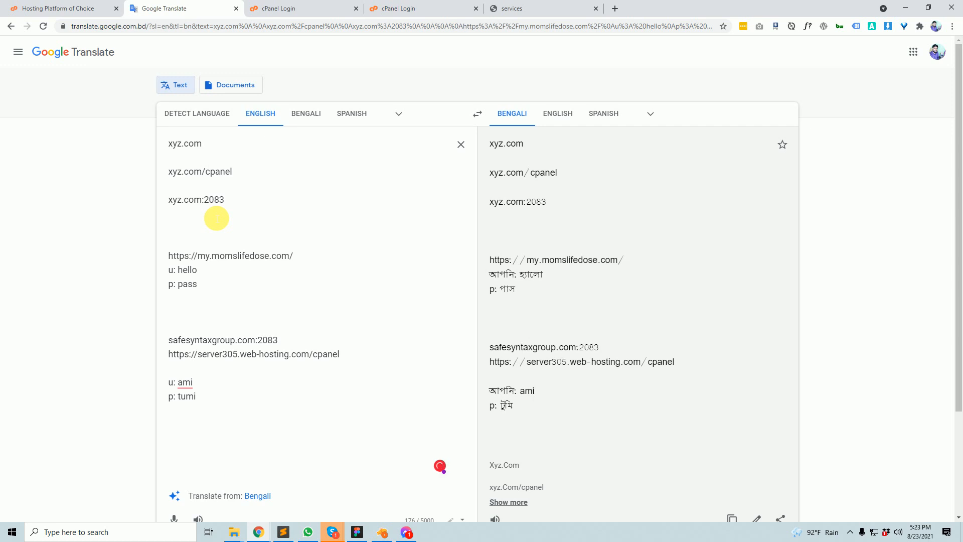
{"action": "left_click_drag", "start_coordinate": [308, 259], "coordinate": [151, 257]}
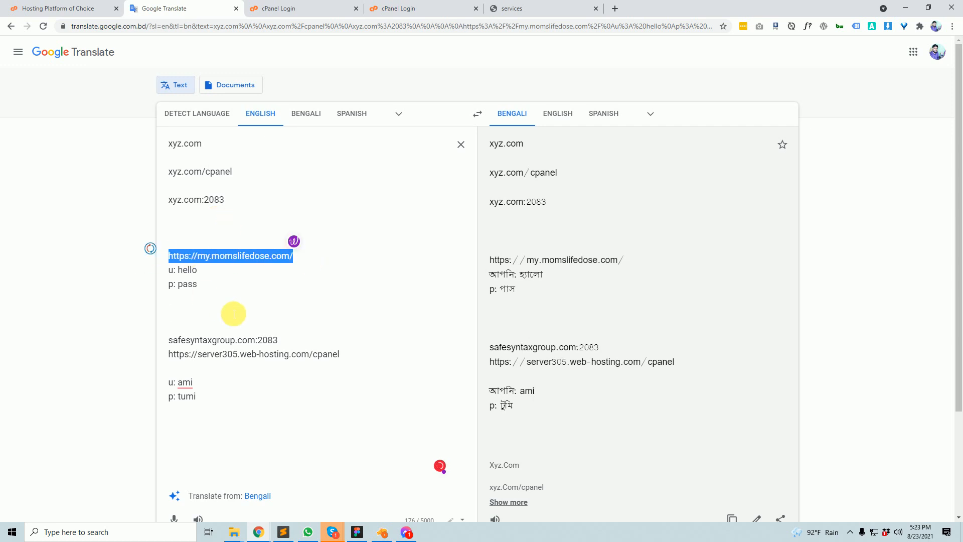
{"action": "left_click_drag", "start_coordinate": [233, 301], "coordinate": [158, 257]}
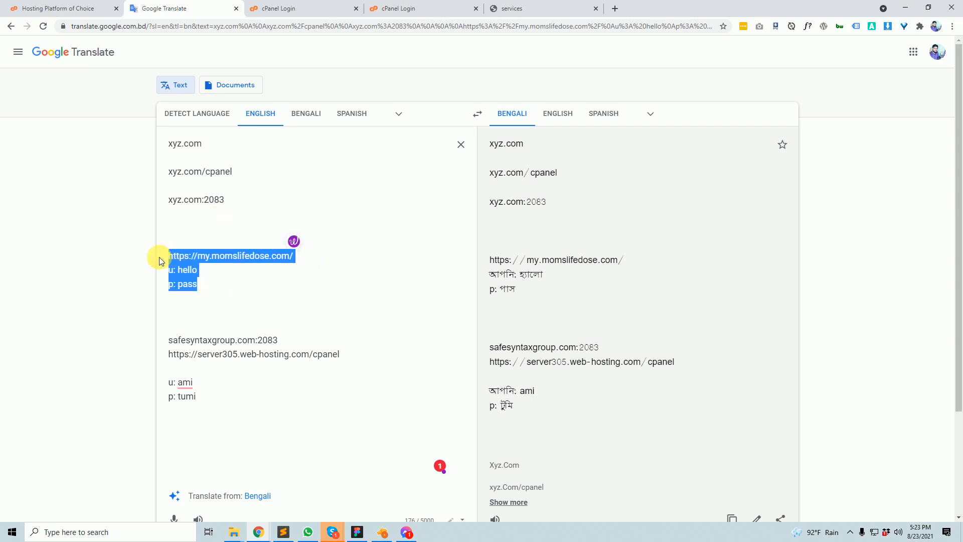
- Append wp-admin to the end of the momslifedose URL in the notes
{"action": "left_click_drag", "start_coordinate": [205, 289], "coordinate": [142, 254]}
{"action": "left_click", "coordinate": [314, 274]}
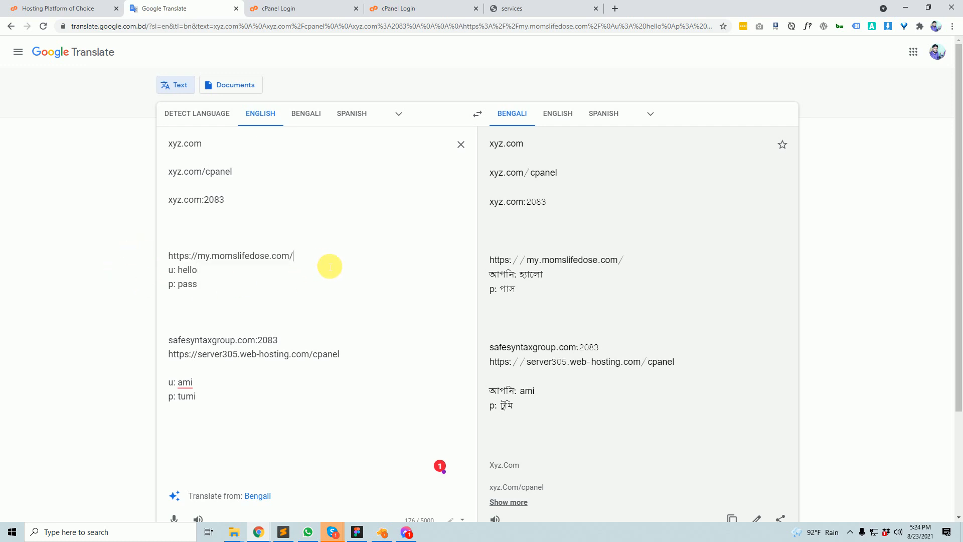
{"action": "type", "text": "wp"}
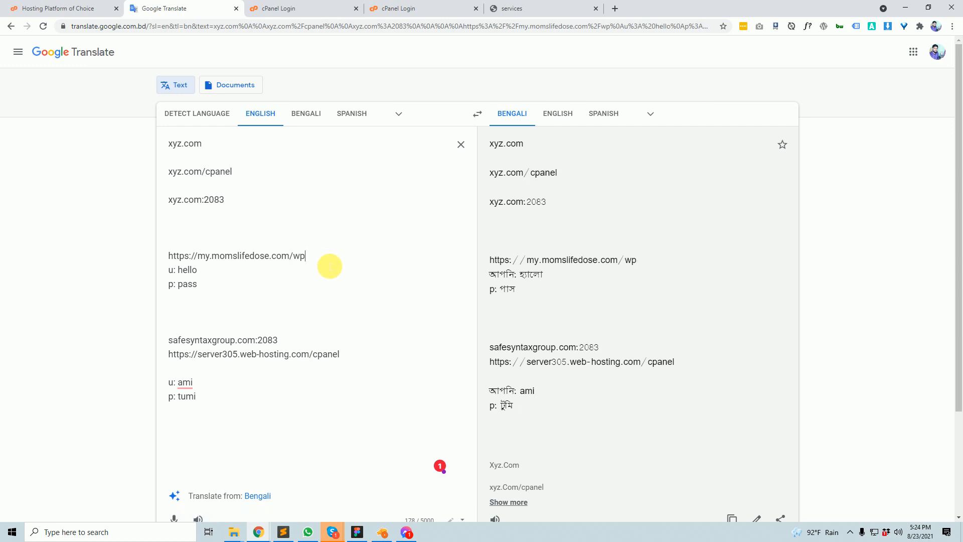
{"action": "type", "text": "-admin"}
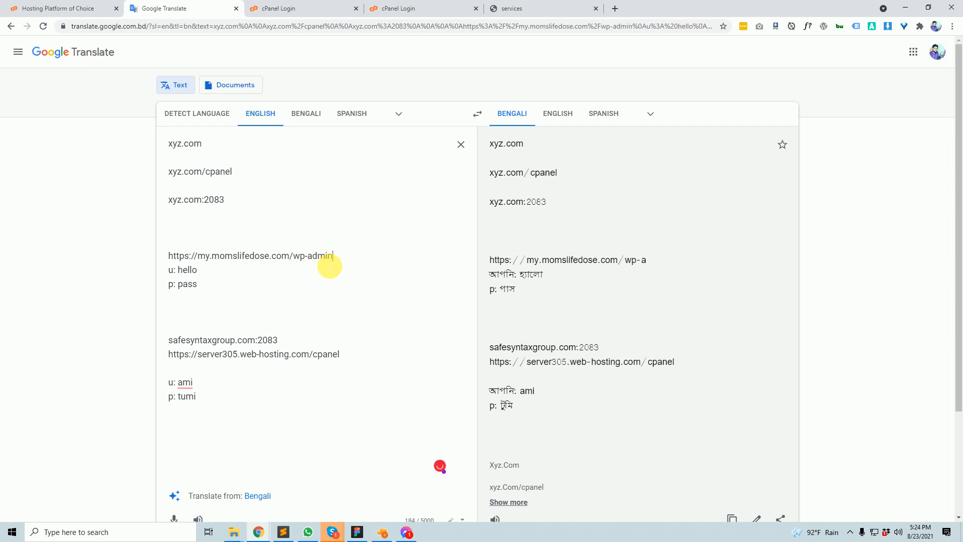
{"action": "left_click_drag", "start_coordinate": [291, 271], "coordinate": [149, 252]}
{"action": "left_click", "coordinate": [215, 255]}
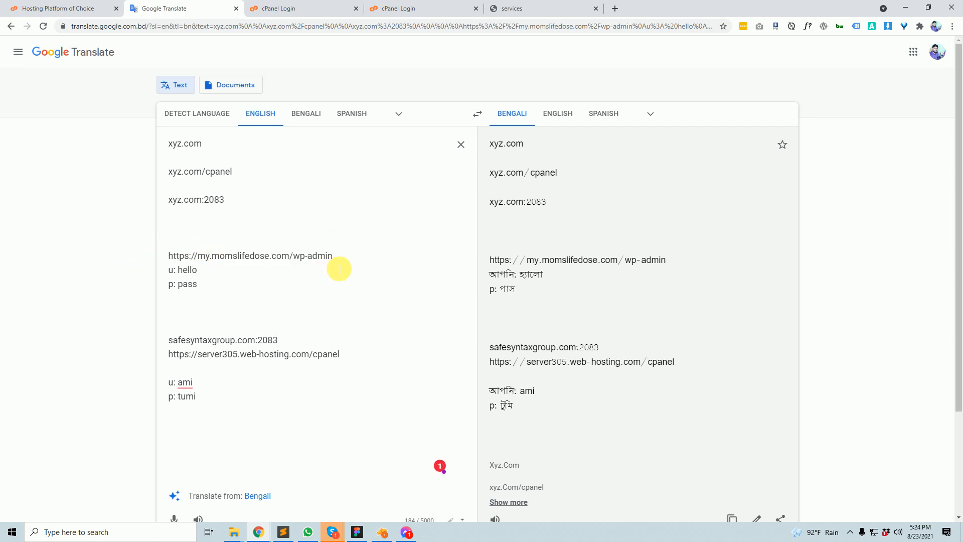
{"action": "left_click_drag", "start_coordinate": [345, 260], "coordinate": [104, 254]}
{"action": "left_click", "coordinate": [295, 247]}
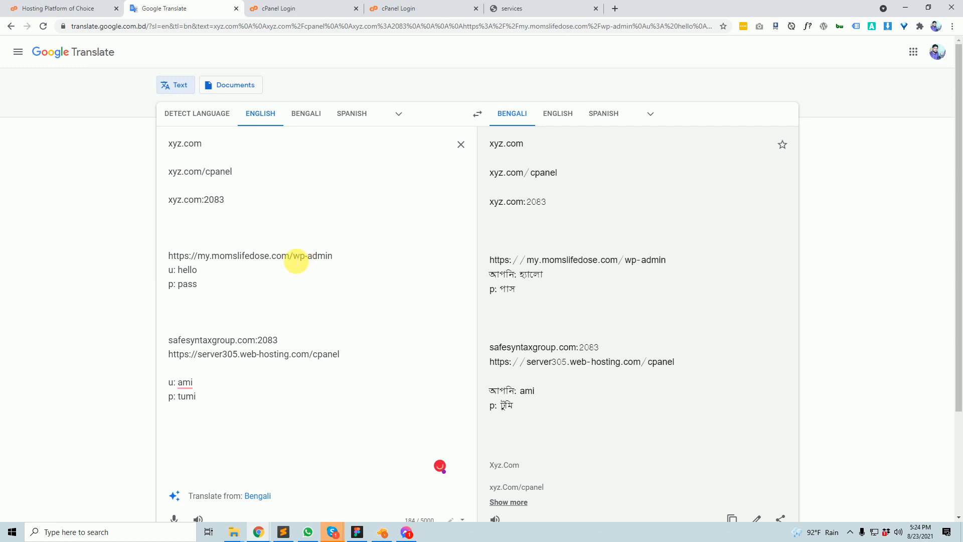
- Delete and retype the ending so the URL correctly reads .../wp-admin
{"action": "left_click_drag", "start_coordinate": [293, 257], "coordinate": [356, 265]}
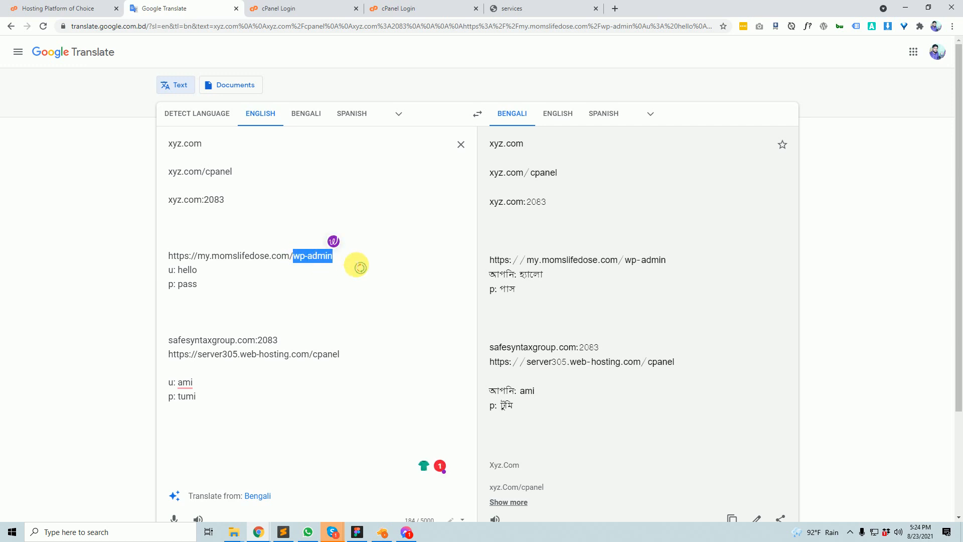
{"action": "key", "text": "BackSpace"}
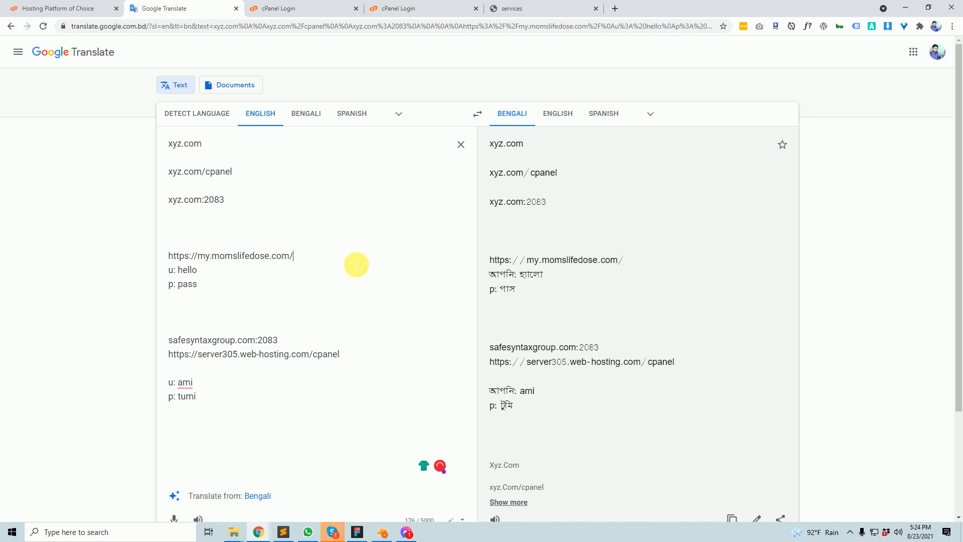
{"action": "type", "text": "abc"}
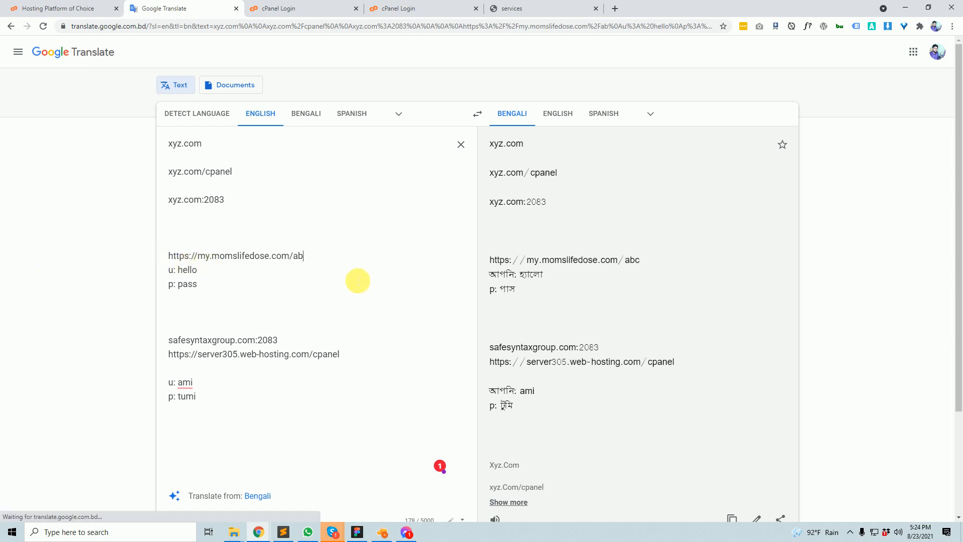
{"action": "key", "text": "BackSpace"}
{"action": "key", "text": "BackSpace"}
{"action": "key", "text": "BackSpace"}
{"action": "type", "text": "wp"}
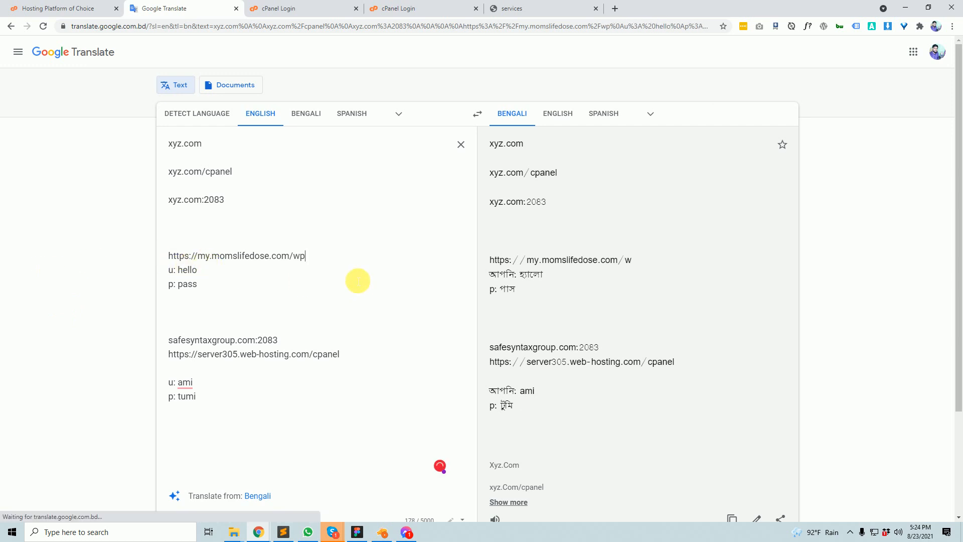
{"action": "type", "text": "-admin"}
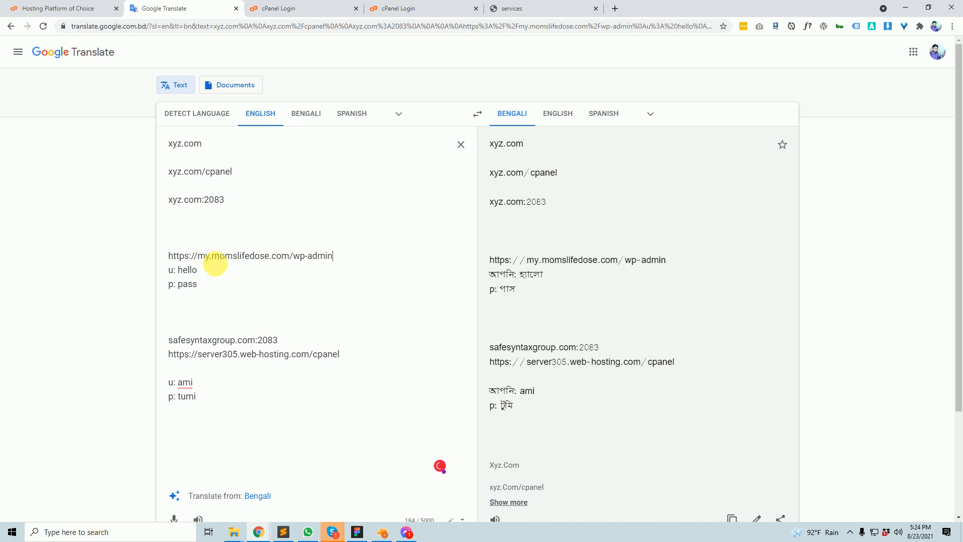
{"action": "left_click_drag", "start_coordinate": [197, 256], "coordinate": [123, 254]}
{"action": "key", "text": "ctrl+c"}
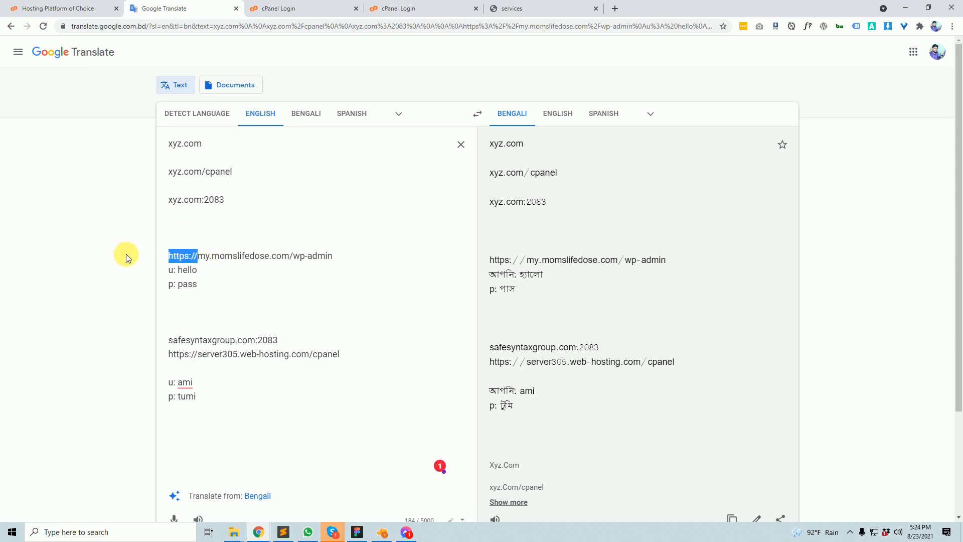
{"action": "key", "text": "BackSpace"}
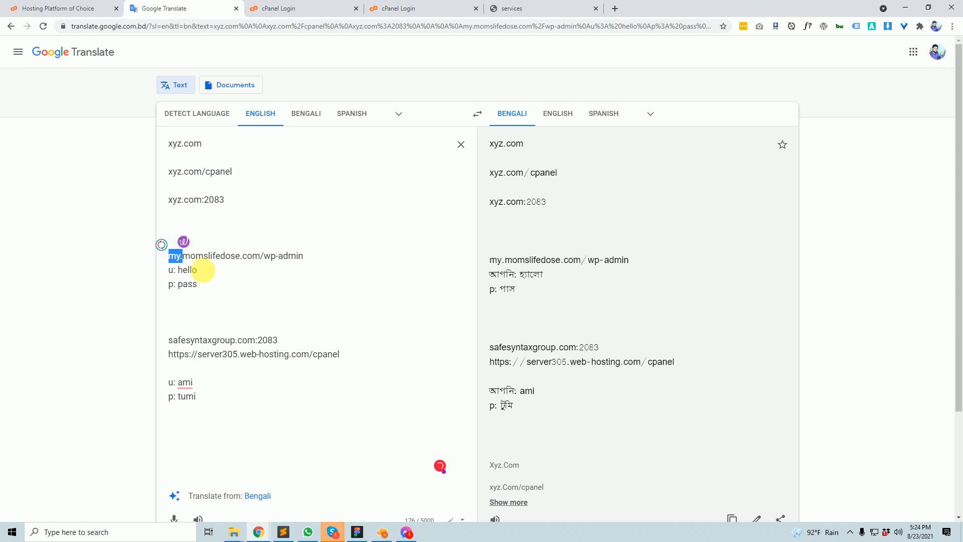
{"action": "left_click_drag", "start_coordinate": [333, 260], "coordinate": [177, 256]}
{"action": "double_click", "coordinate": [230, 256]}
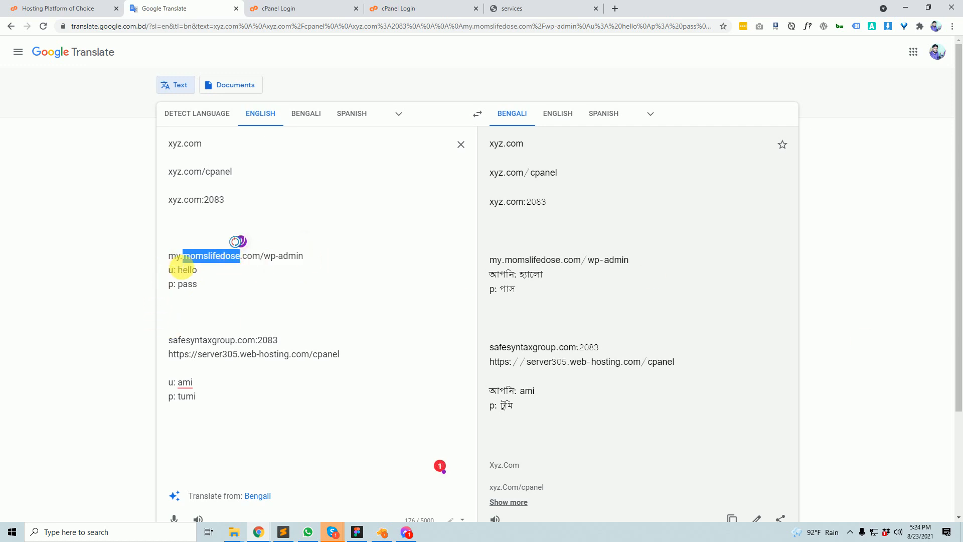
{"action": "left_click", "coordinate": [170, 256]}
{"action": "key", "text": "ctrl+v"}
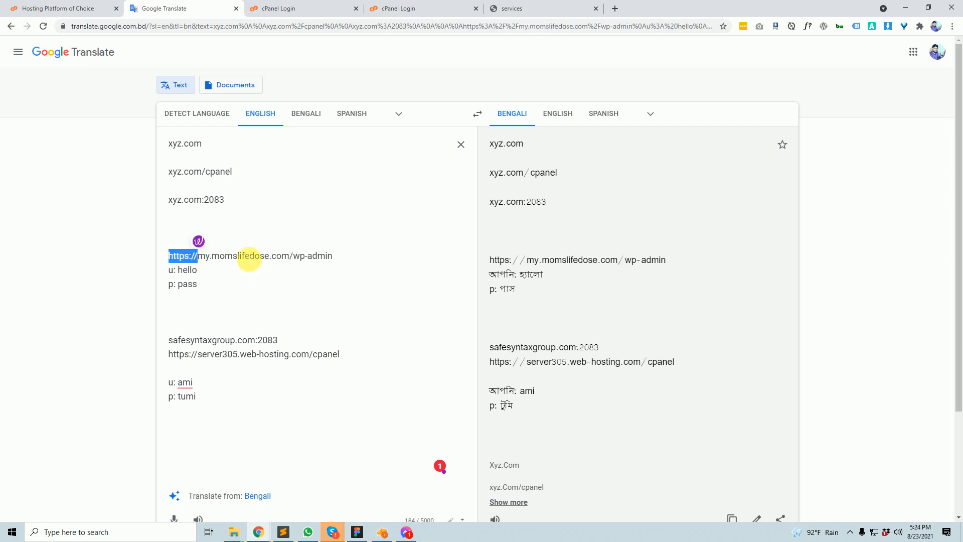
{"action": "double_click", "coordinate": [247, 257]}
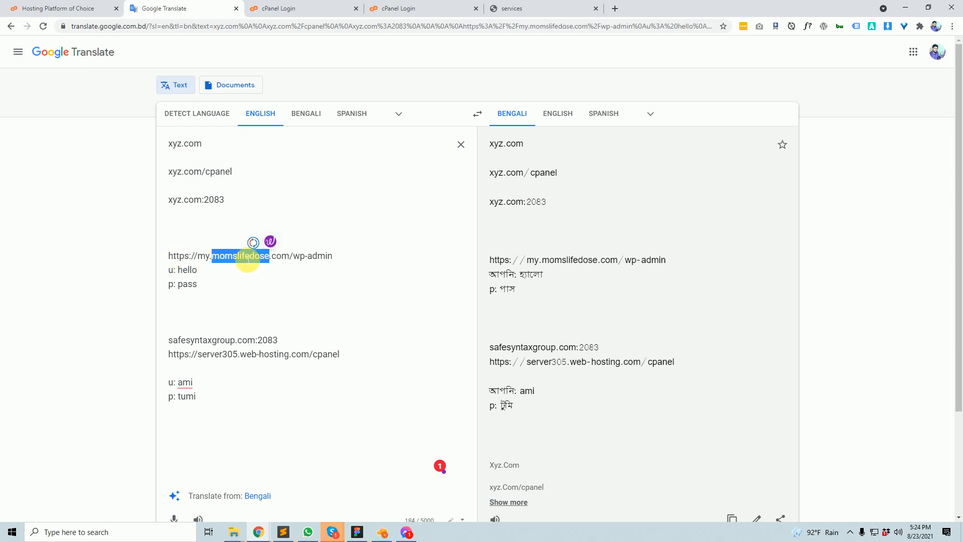
{"action": "left_click_drag", "start_coordinate": [346, 257], "coordinate": [203, 256]}
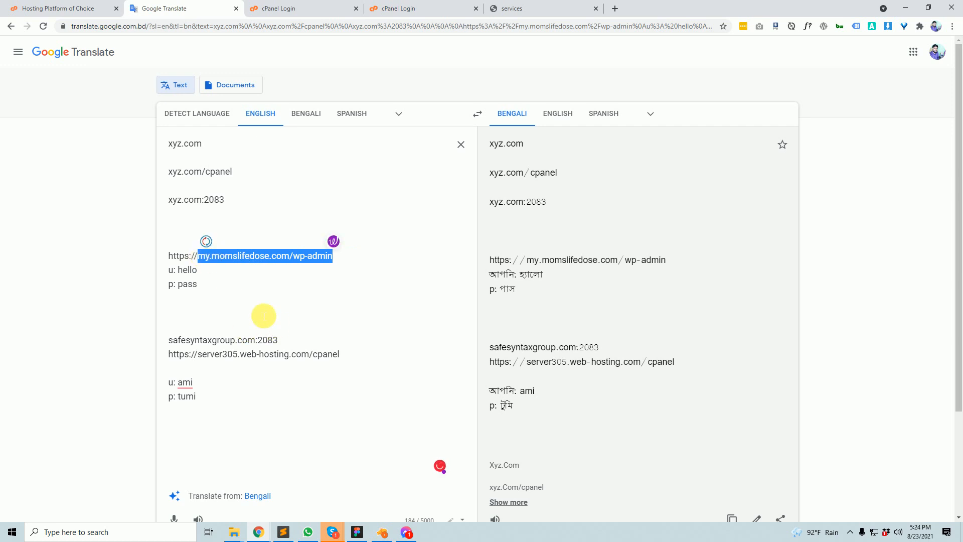
{"action": "left_click", "coordinate": [256, 304]}
{"action": "left_click_drag", "start_coordinate": [251, 301], "coordinate": [136, 250]}
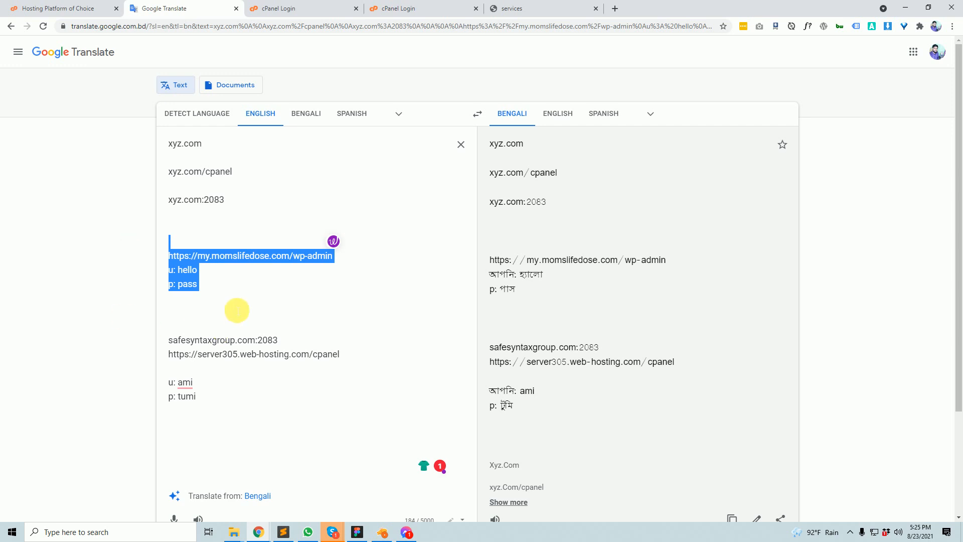
- Remove the blank lines around xyz.com/cpanel so xyz.com, xyz.com/cpanel and xyz.com:2083 sit together
{"action": "left_click", "coordinate": [255, 303]}
{"action": "left_click_drag", "start_coordinate": [255, 303], "coordinate": [122, 146]}
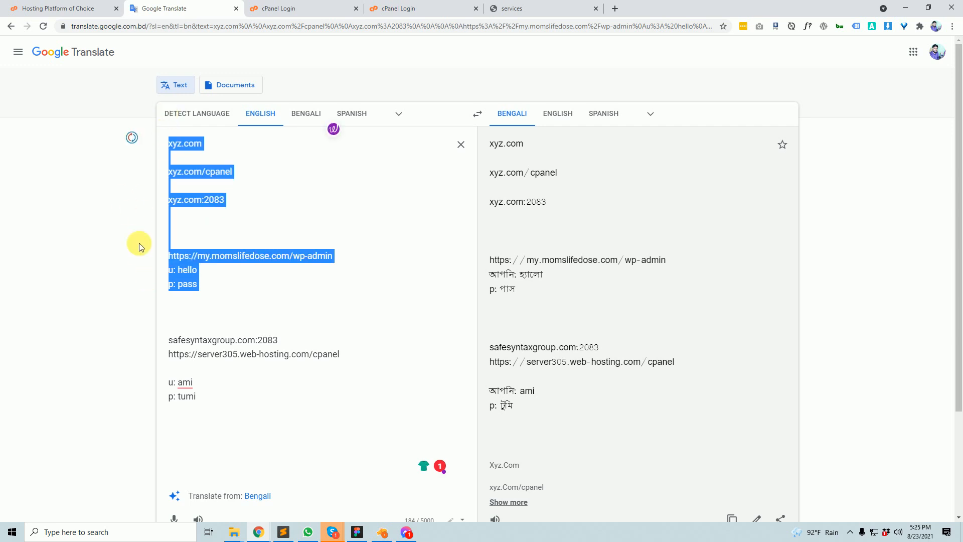
{"action": "left_click", "coordinate": [189, 236]}
{"action": "key", "text": "BackSpace"}
{"action": "key", "text": "BackSpace"}
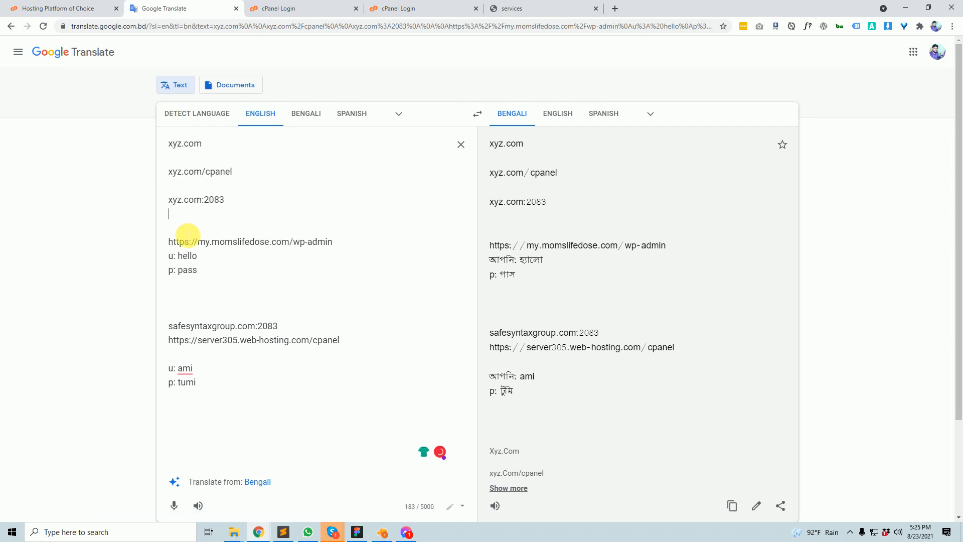
{"action": "key", "text": "Return"}
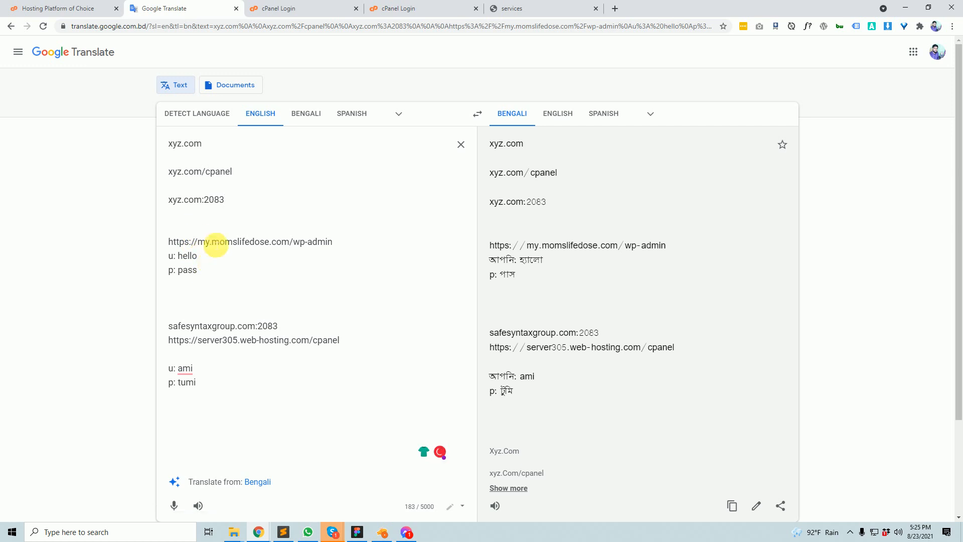
{"action": "left_click", "coordinate": [217, 187]}
{"action": "key", "text": "BackSpace"}
{"action": "left_click", "coordinate": [215, 157]}
{"action": "key", "text": "BackSpace"}
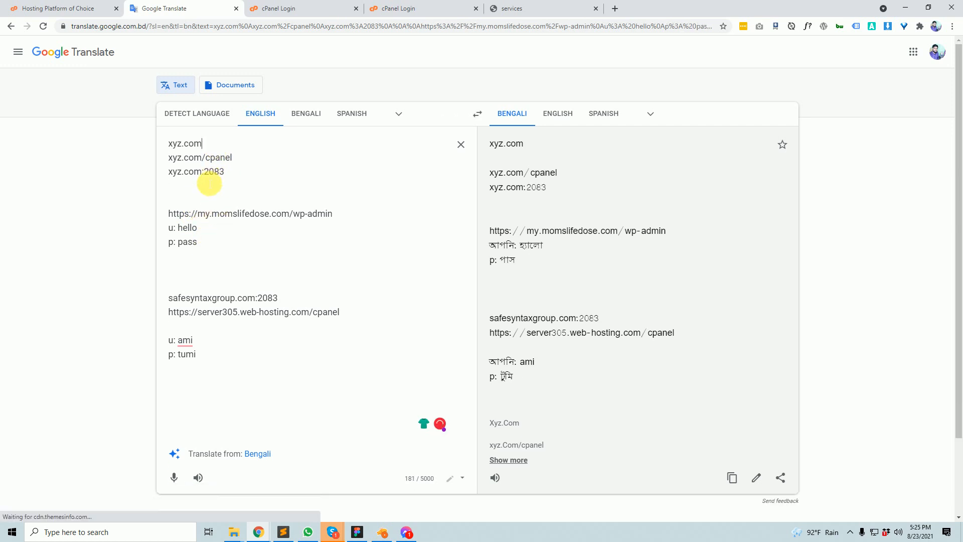
- Delete the extra blank line after the wp-admin login lines
{"action": "left_click_drag", "start_coordinate": [216, 242], "coordinate": [172, 205]}
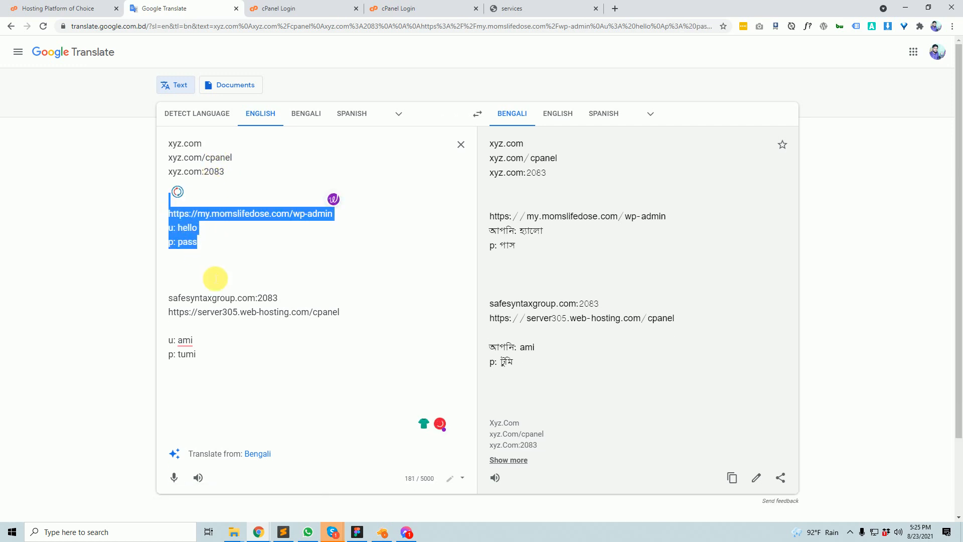
{"action": "left_click_drag", "start_coordinate": [207, 298], "coordinate": [210, 282]}
{"action": "left_click", "coordinate": [210, 258]}
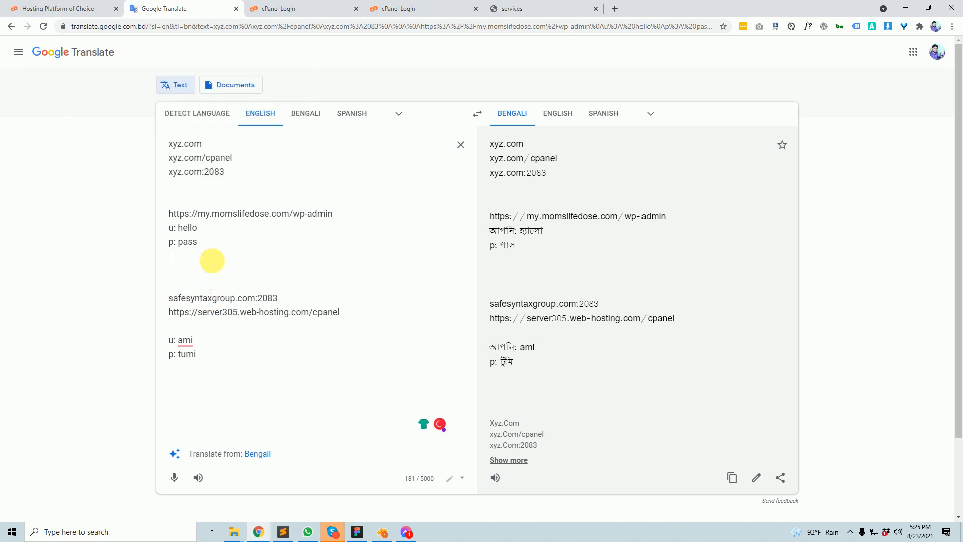
{"action": "key", "text": "BackSpace"}
{"action": "left_click_drag", "start_coordinate": [331, 299], "coordinate": [240, 282]}
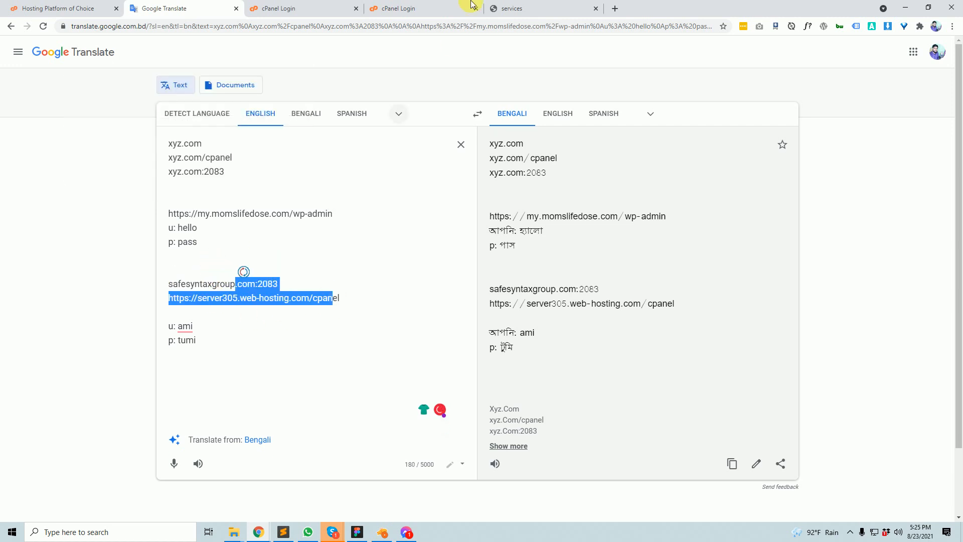
- Log in to the Namecheap cPanel for safesyntaxgroup.com with the saved autofill username
{"action": "left_click", "coordinate": [397, 8]}
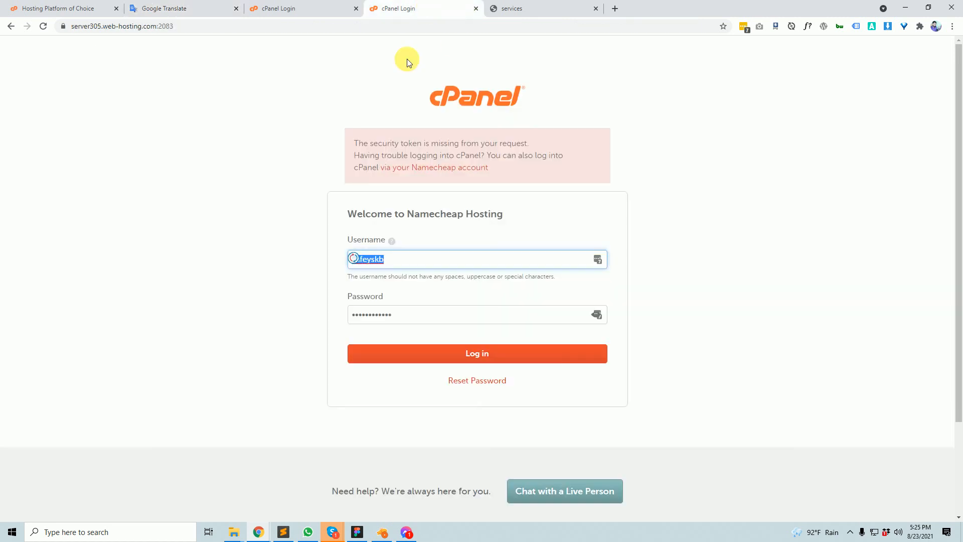
{"action": "left_click", "coordinate": [170, 9]}
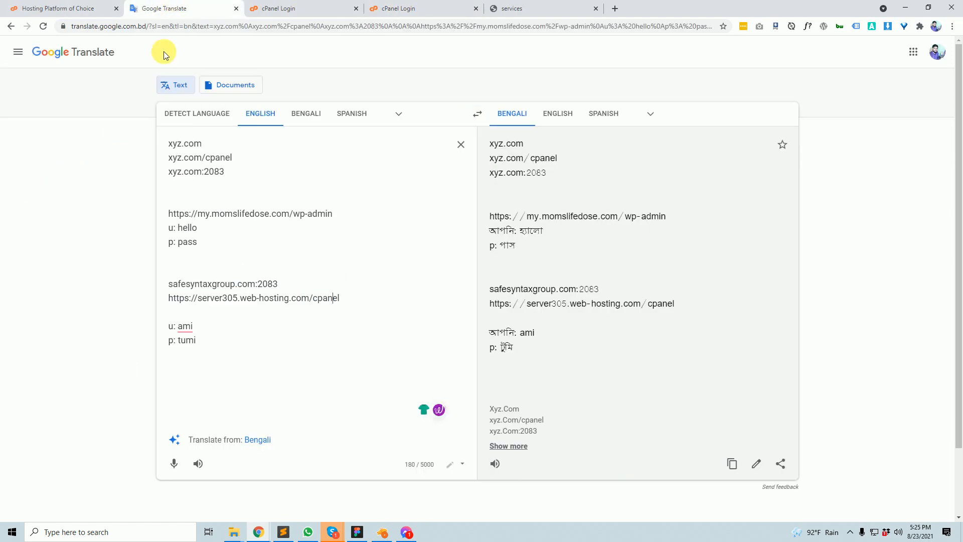
{"action": "left_click", "coordinate": [389, 9]}
{"action": "double_click", "coordinate": [371, 265]}
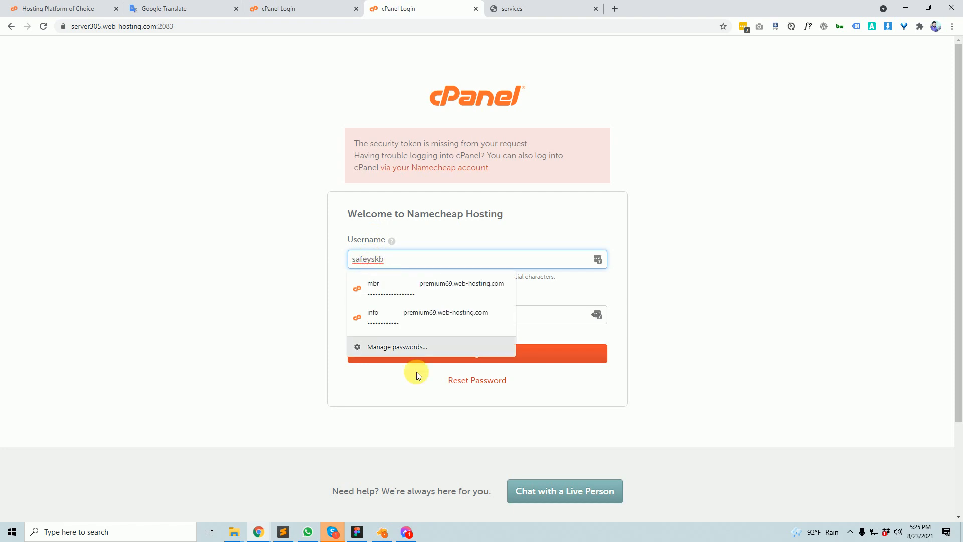
{"action": "left_click", "coordinate": [783, 377]}
{"action": "left_click_drag", "start_coordinate": [404, 264], "coordinate": [242, 257]}
{"action": "left_click", "coordinate": [191, 308]}
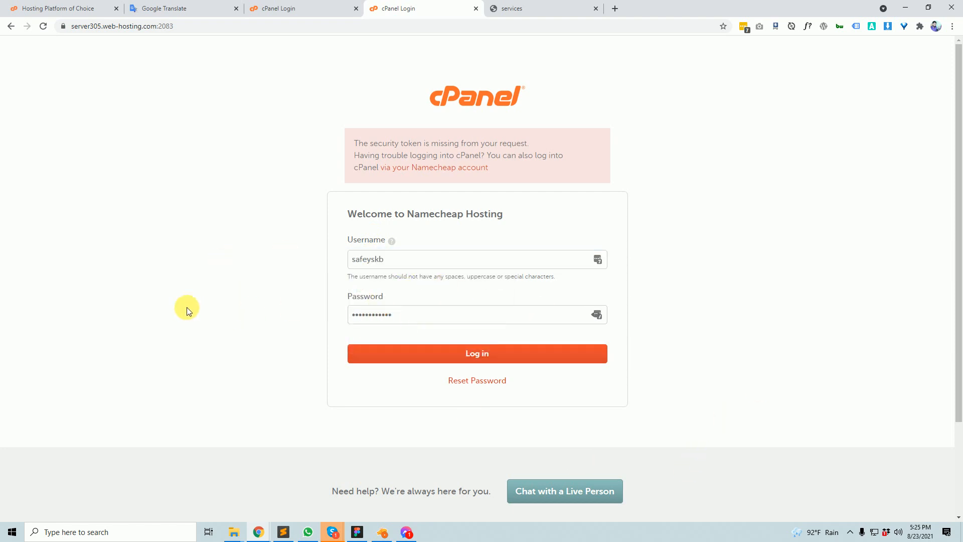
{"action": "left_click", "coordinate": [495, 355]}
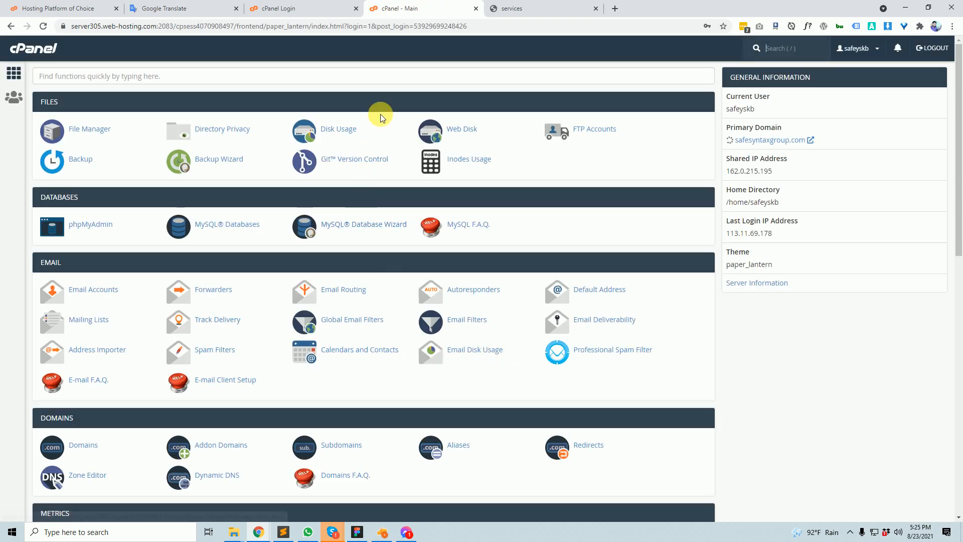
- Move the cPanel - Main tab to the far left and scroll through the dashboard's sections and statistics
{"action": "left_click_drag", "start_coordinate": [409, 14], "coordinate": [50, 10]}
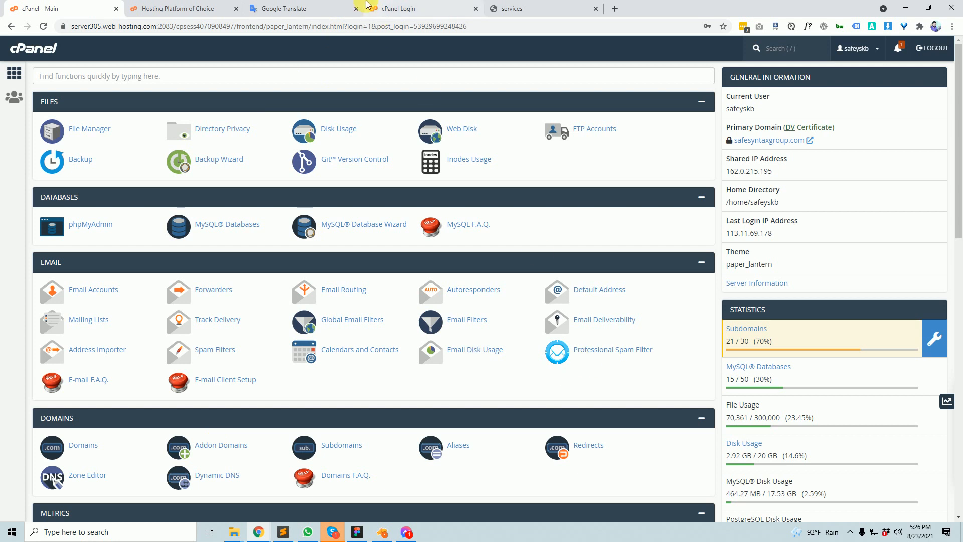
{"action": "scroll", "coordinate": [534, 293], "scroll_direction": "down", "scroll_amount": 15}
{"action": "scroll", "coordinate": [544, 290], "scroll_direction": "up", "scroll_amount": 15}
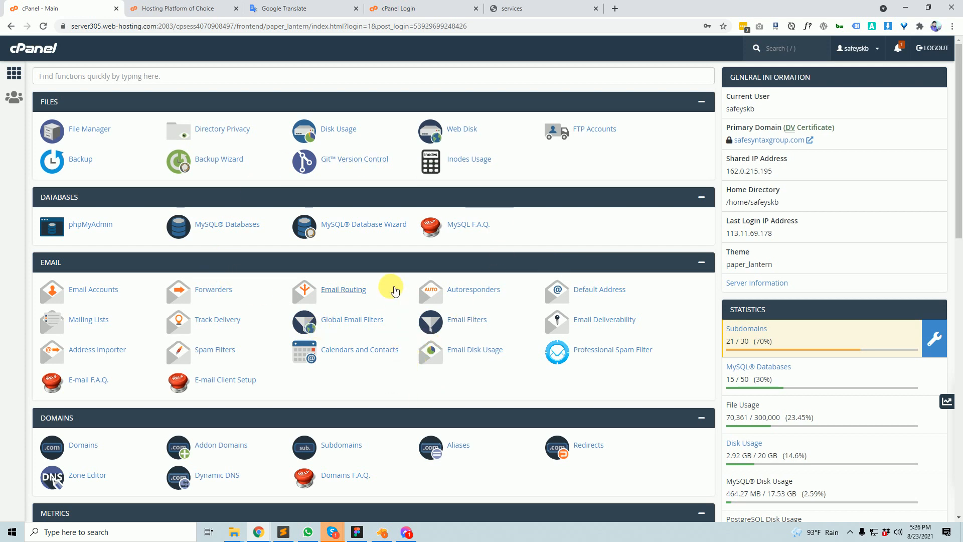
{"action": "scroll", "coordinate": [419, 322], "scroll_direction": "down", "scroll_amount": 11}
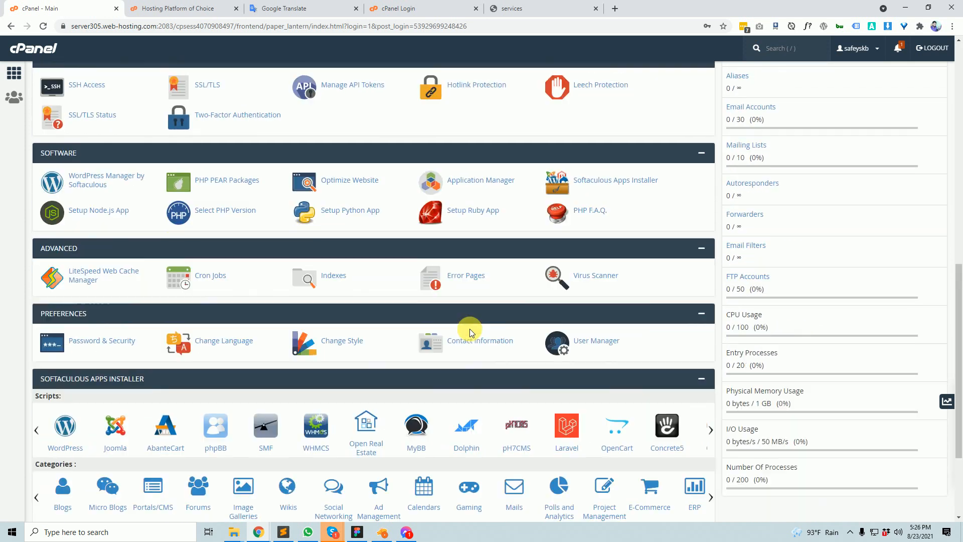
{"action": "scroll", "coordinate": [470, 329], "scroll_direction": "up", "scroll_amount": 10}
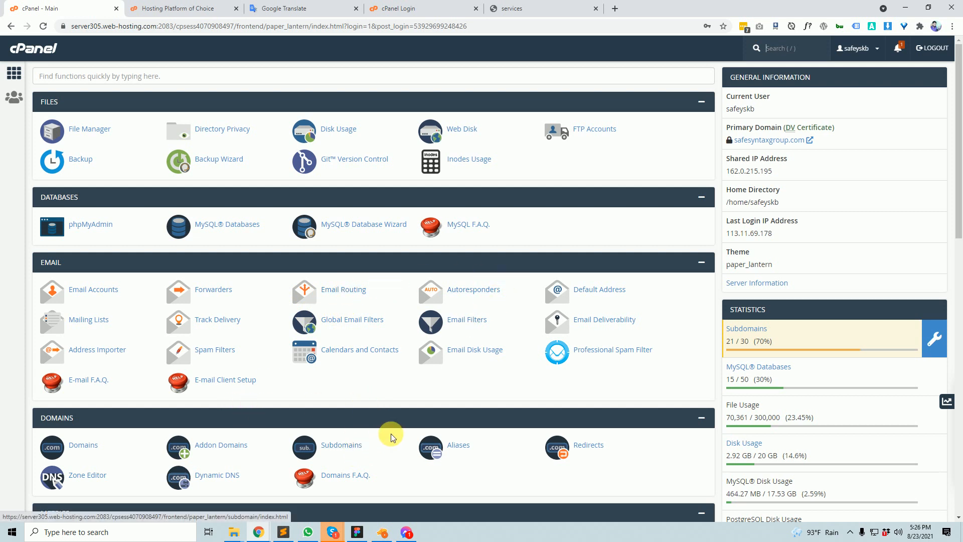
{"action": "scroll", "coordinate": [552, 322], "scroll_direction": "down", "scroll_amount": 5}
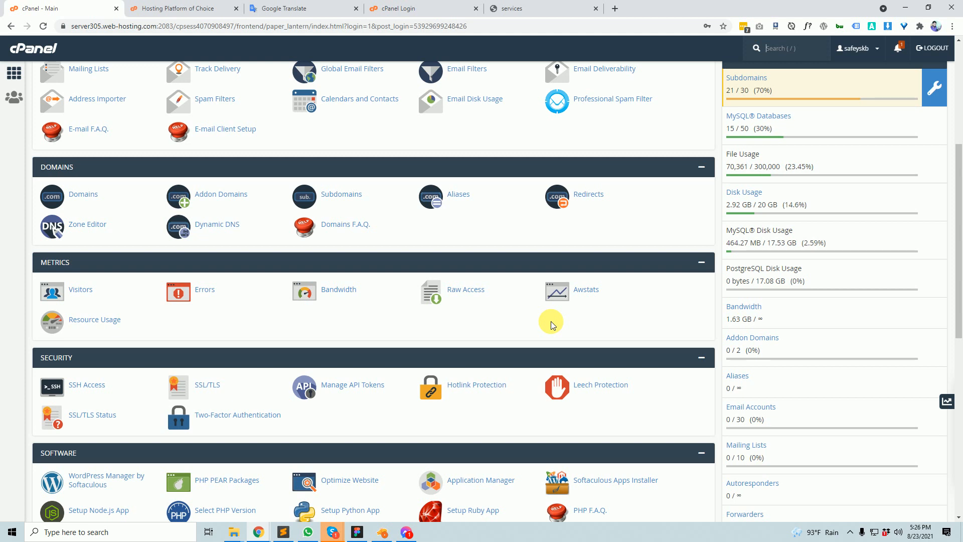
{"action": "scroll", "coordinate": [551, 325], "scroll_direction": "down", "scroll_amount": 9}
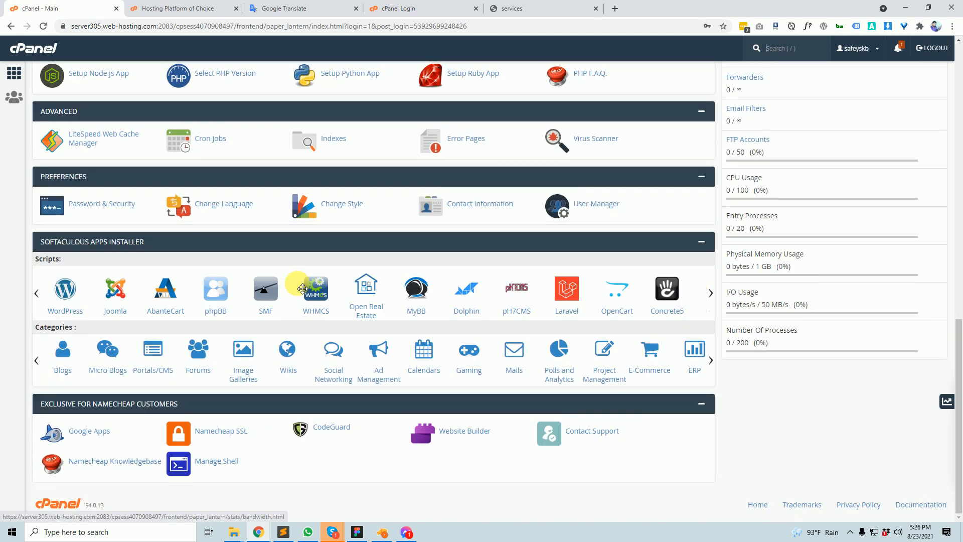
{"action": "scroll", "coordinate": [299, 287], "scroll_direction": "up", "scroll_amount": 8}
{"action": "scroll", "coordinate": [297, 283], "scroll_direction": "up", "scroll_amount": 5}
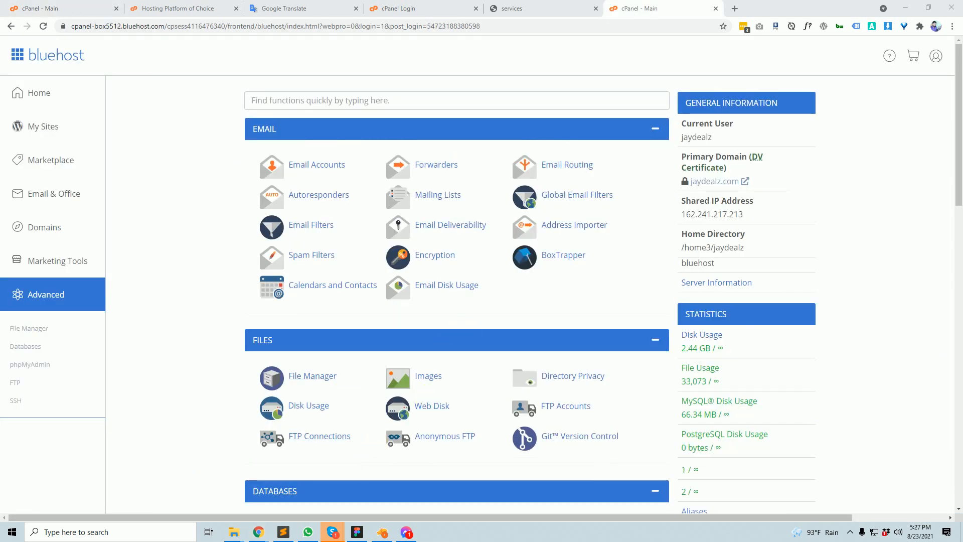
- Scroll the Namecheap dashboard, then bring up the Bluehost cPanel dashboard and scroll through it
{"action": "scroll", "coordinate": [421, 284], "scroll_direction": "down", "scroll_amount": 12}
{"action": "scroll", "coordinate": [425, 290], "scroll_direction": "down", "scroll_amount": 5}
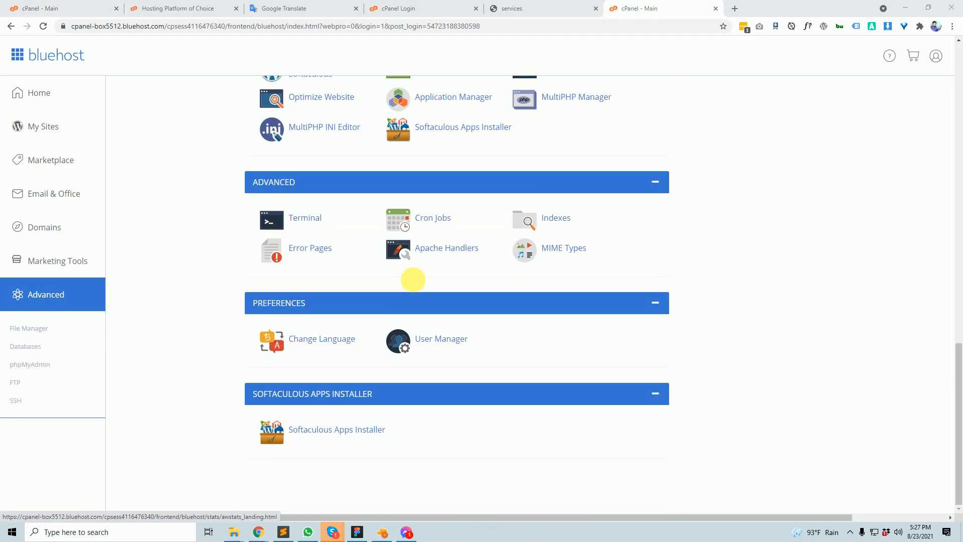
{"action": "scroll", "coordinate": [425, 251], "scroll_direction": "up", "scroll_amount": 10}
{"action": "left_click", "coordinate": [422, 6]}
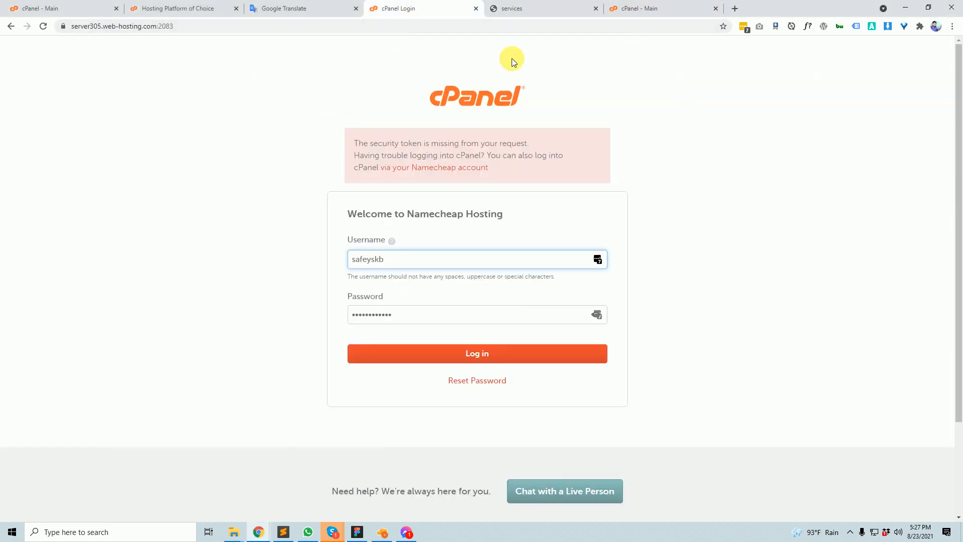
{"action": "left_click", "coordinate": [541, 6]}
{"action": "left_click", "coordinate": [42, 6]}
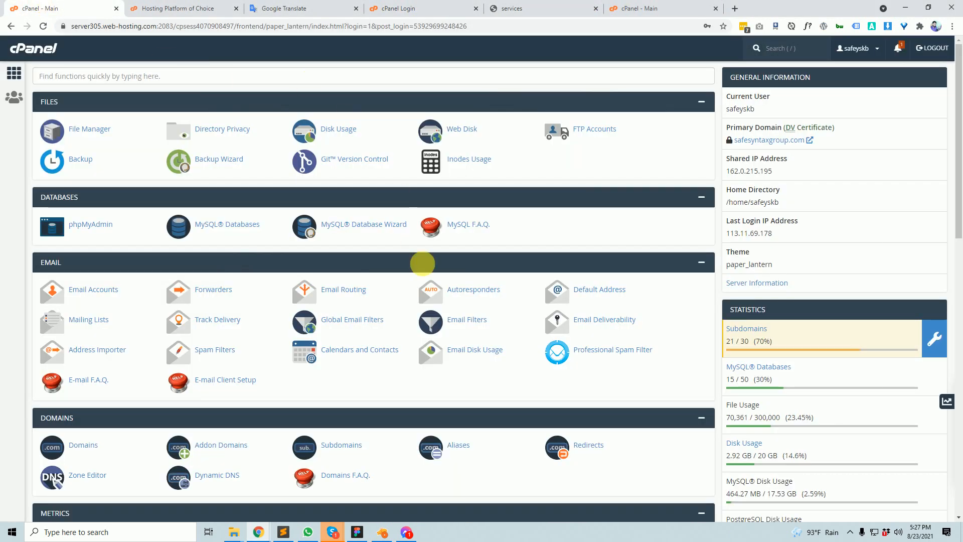
{"action": "scroll", "coordinate": [422, 264], "scroll_direction": "down", "scroll_amount": 14}
{"action": "left_click", "coordinate": [622, 6]}
{"action": "left_click", "coordinate": [596, 8]}
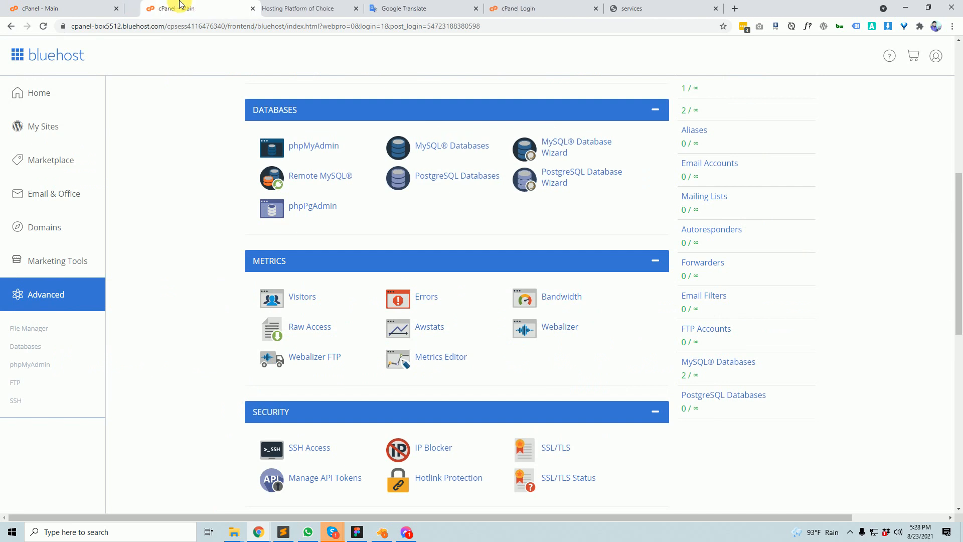
{"action": "scroll", "coordinate": [432, 381], "scroll_direction": "down", "scroll_amount": 10}
{"action": "scroll", "coordinate": [434, 391], "scroll_direction": "up", "scroll_amount": 12}
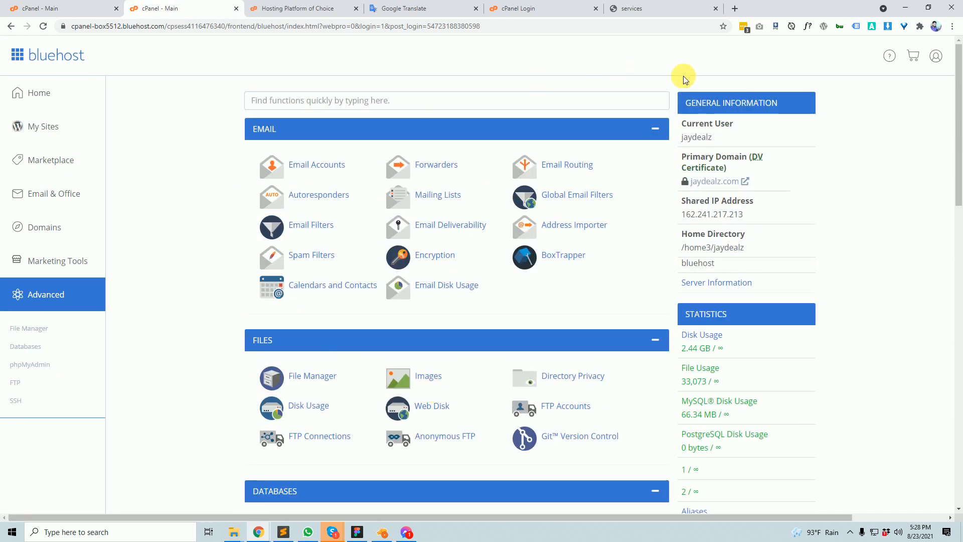
{"action": "scroll", "coordinate": [465, 372], "scroll_direction": "down", "scroll_amount": 10}
{"action": "scroll", "coordinate": [472, 346], "scroll_direction": "down", "scroll_amount": 6}
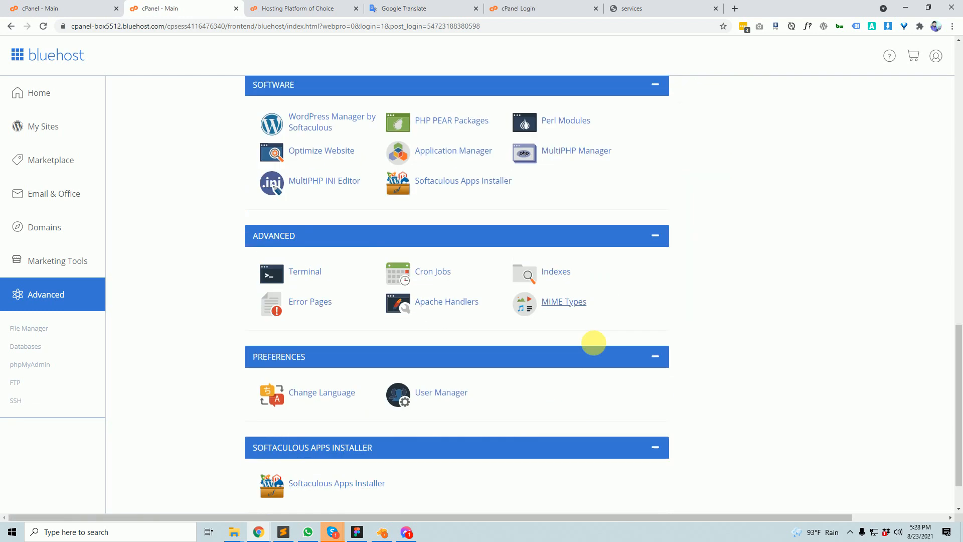
- Alternate between the Namecheap and Bluehost dashboards, scrolling each to compare their sections
{"action": "left_click", "coordinate": [100, 8]}
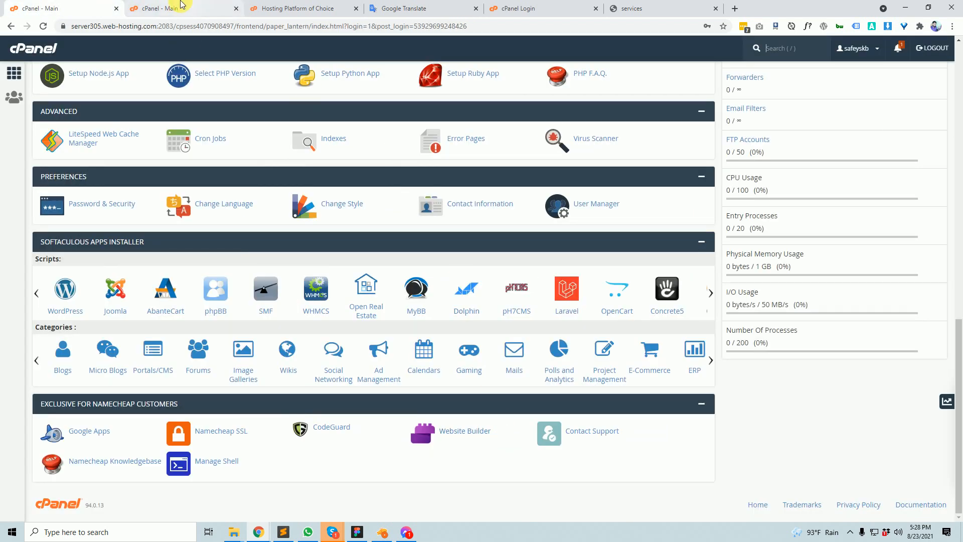
{"action": "left_click", "coordinate": [181, 6]}
{"action": "scroll", "coordinate": [510, 304], "scroll_direction": "down", "scroll_amount": 1}
{"action": "scroll", "coordinate": [534, 376], "scroll_direction": "up", "scroll_amount": 15}
{"action": "scroll", "coordinate": [542, 381], "scroll_direction": "up", "scroll_amount": 2}
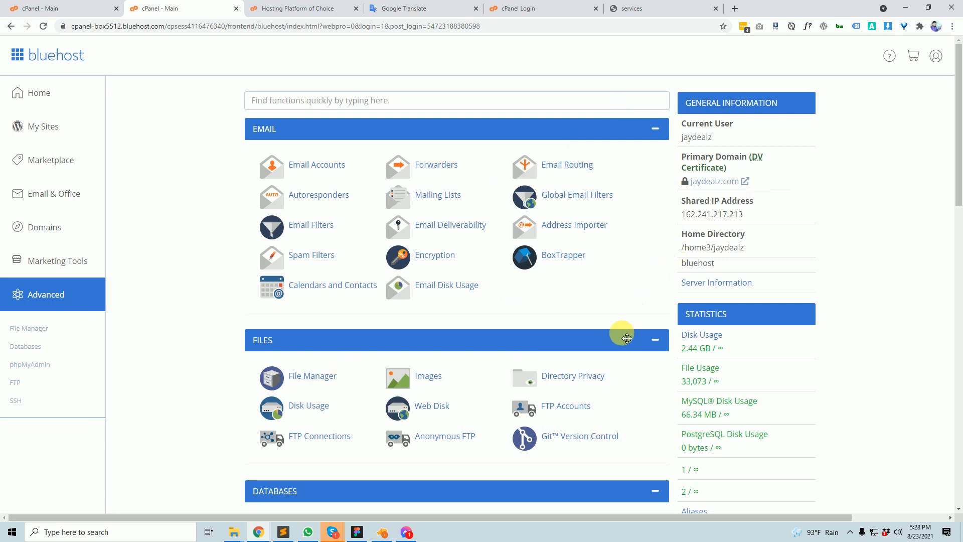
{"action": "scroll", "coordinate": [507, 425], "scroll_direction": "down", "scroll_amount": 18}
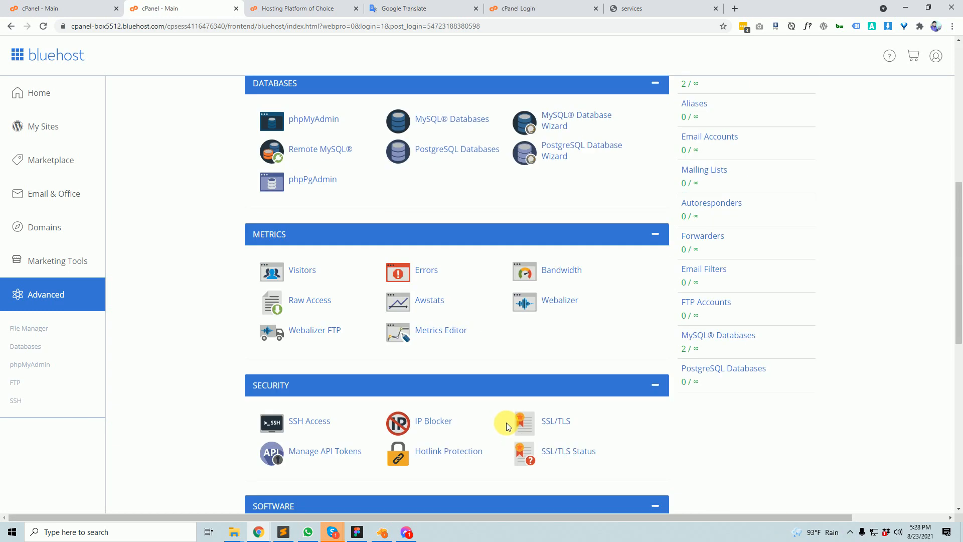
{"action": "left_click", "coordinate": [46, 4]}
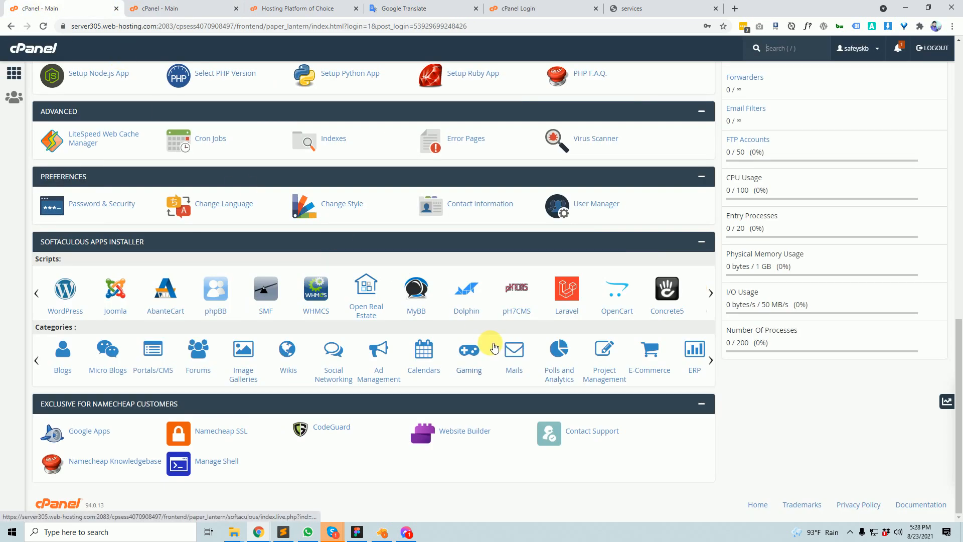
{"action": "scroll", "coordinate": [336, 386], "scroll_direction": "up", "scroll_amount": 20}
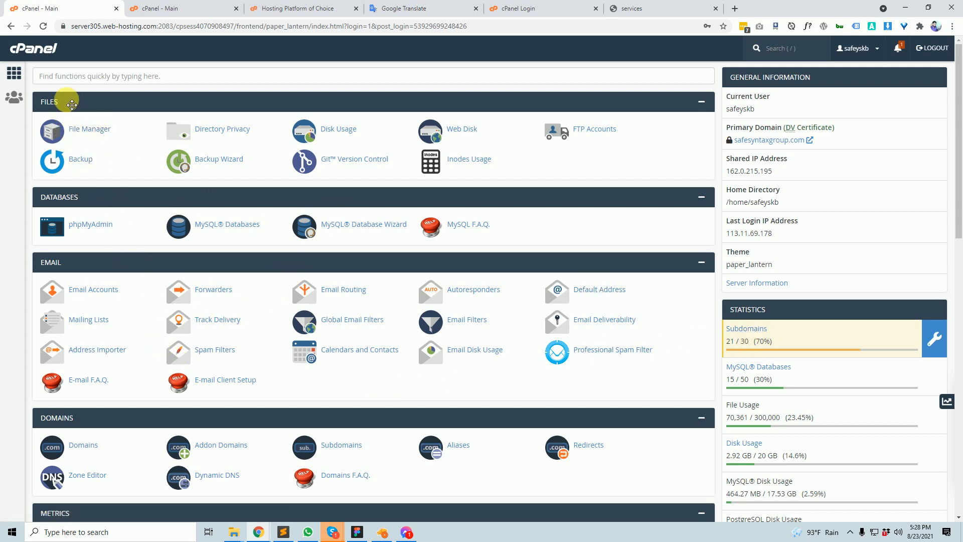
{"action": "left_click", "coordinate": [139, 5]}
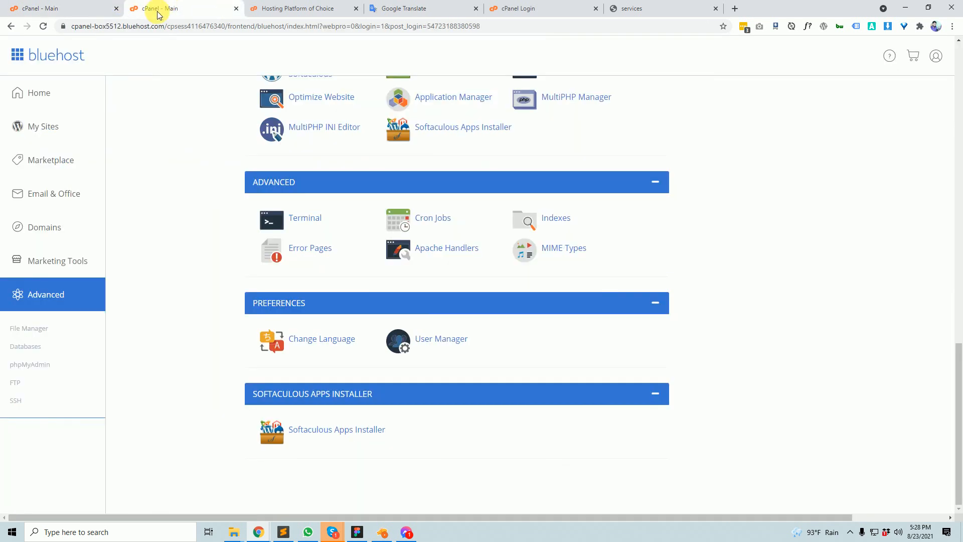
{"action": "left_click", "coordinate": [100, 8]}
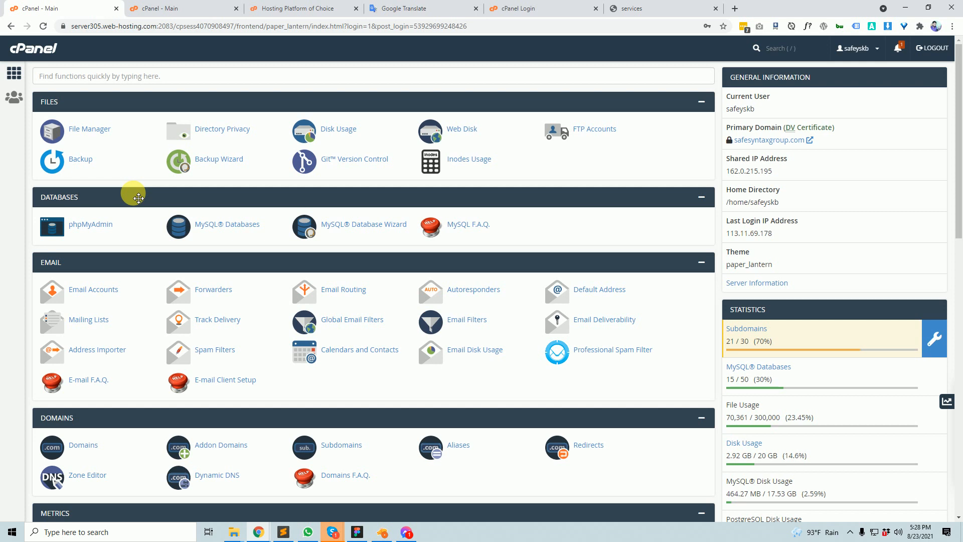
{"action": "left_click", "coordinate": [166, 7]}
{"action": "scroll", "coordinate": [285, 338], "scroll_direction": "up", "scroll_amount": 15}
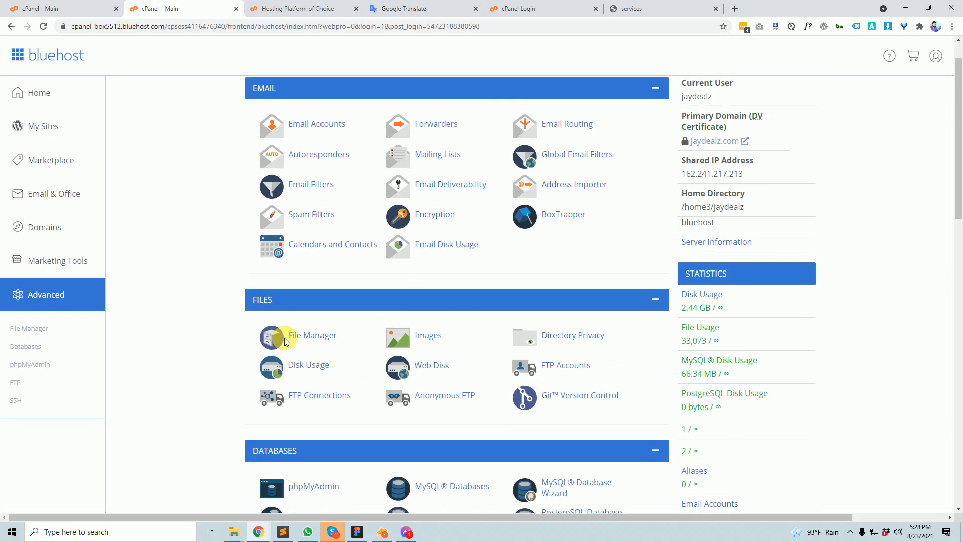
{"action": "scroll", "coordinate": [285, 341], "scroll_direction": "up", "scroll_amount": 1}
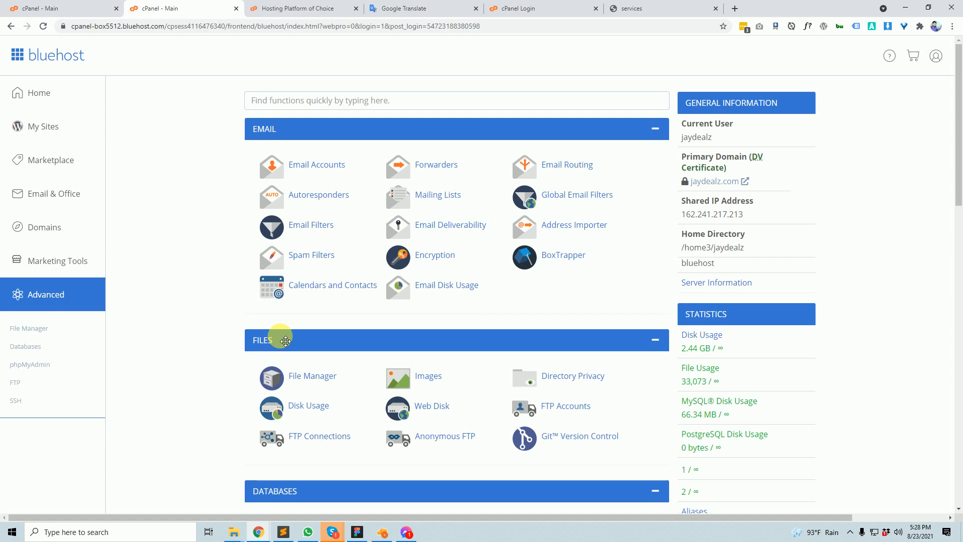
{"action": "scroll", "coordinate": [275, 360], "scroll_direction": "down", "scroll_amount": 5}
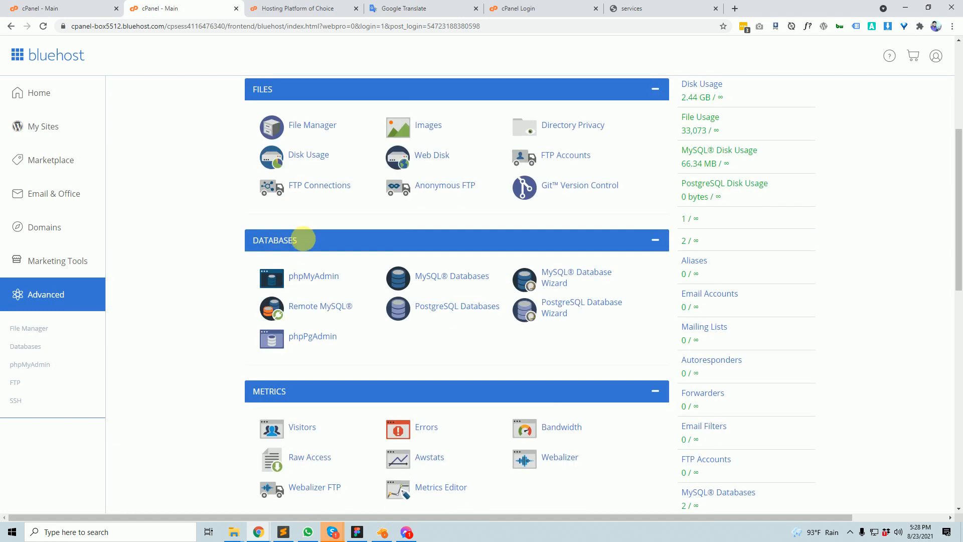
{"action": "scroll", "coordinate": [268, 346], "scroll_direction": "down", "scroll_amount": 7}
{"action": "scroll", "coordinate": [269, 378], "scroll_direction": "up", "scroll_amount": 12}
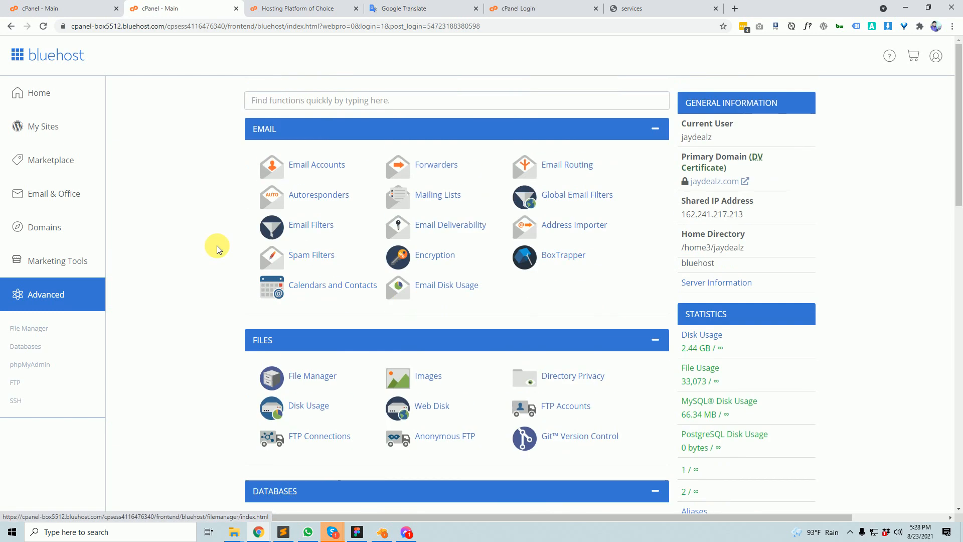
- Compare the paper_lantern and Bluehost dashboards once more, ending on a new blank browser tab
{"action": "key", "text": "ctrl+shift+Tab"}
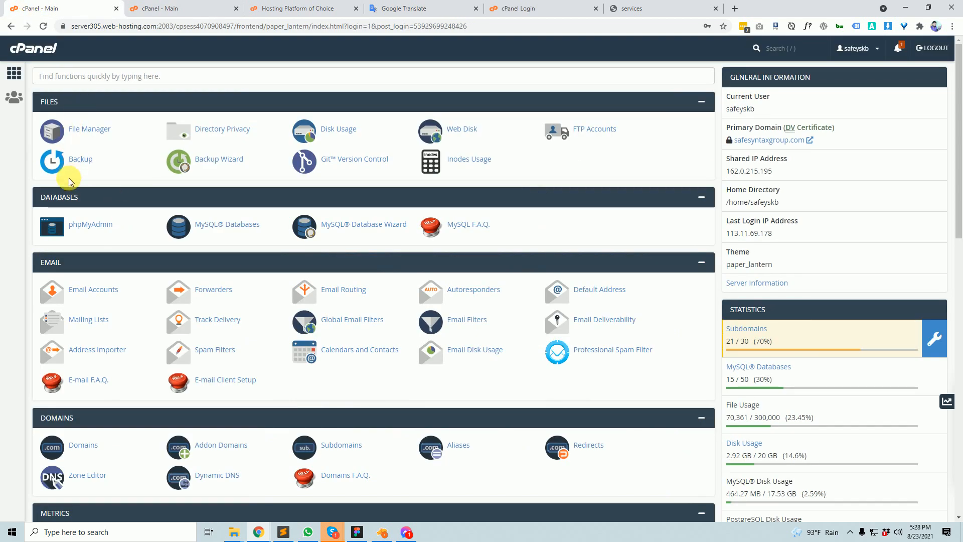
{"action": "scroll", "coordinate": [133, 257], "scroll_direction": "down", "scroll_amount": 3}
{"action": "scroll", "coordinate": [197, 254], "scroll_direction": "up", "scroll_amount": 3}
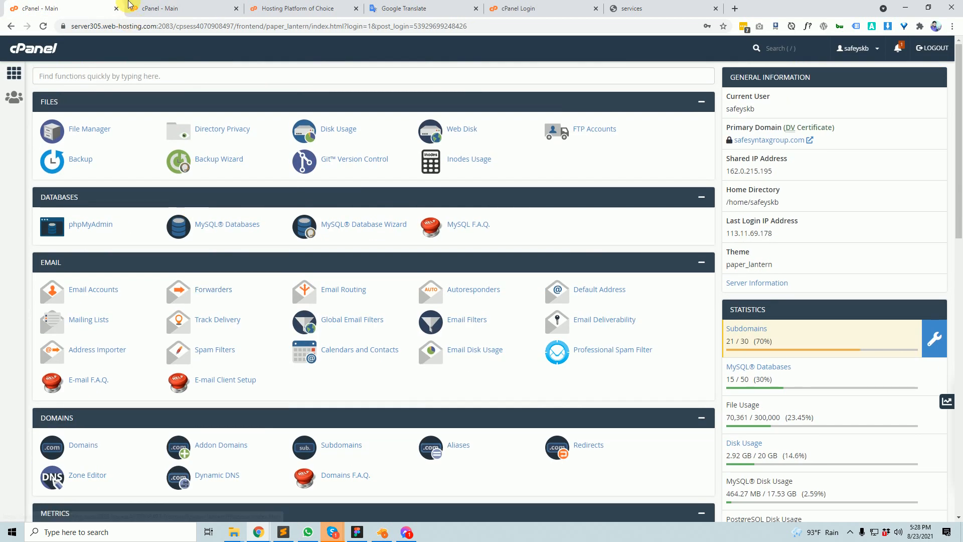
{"action": "left_click", "coordinate": [130, 6]}
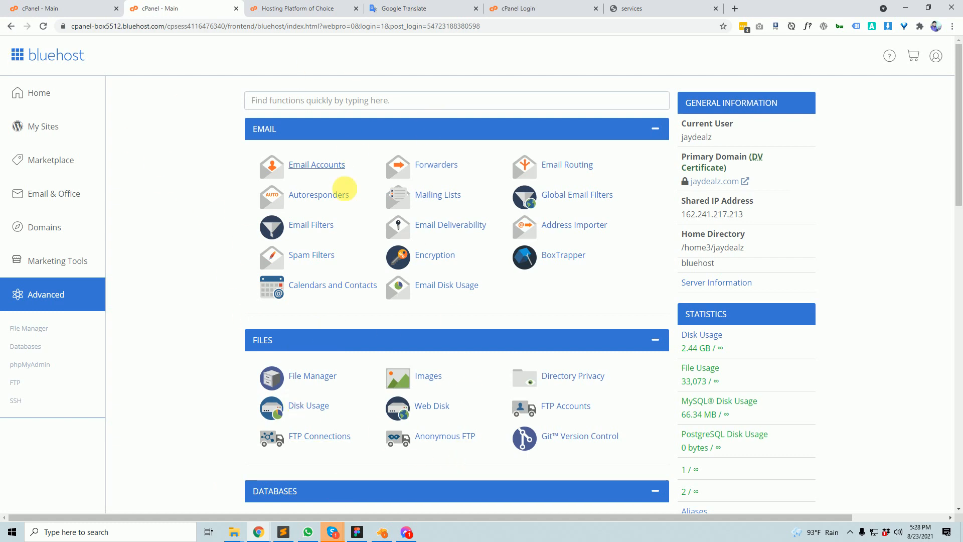
{"action": "left_click", "coordinate": [103, 7]}
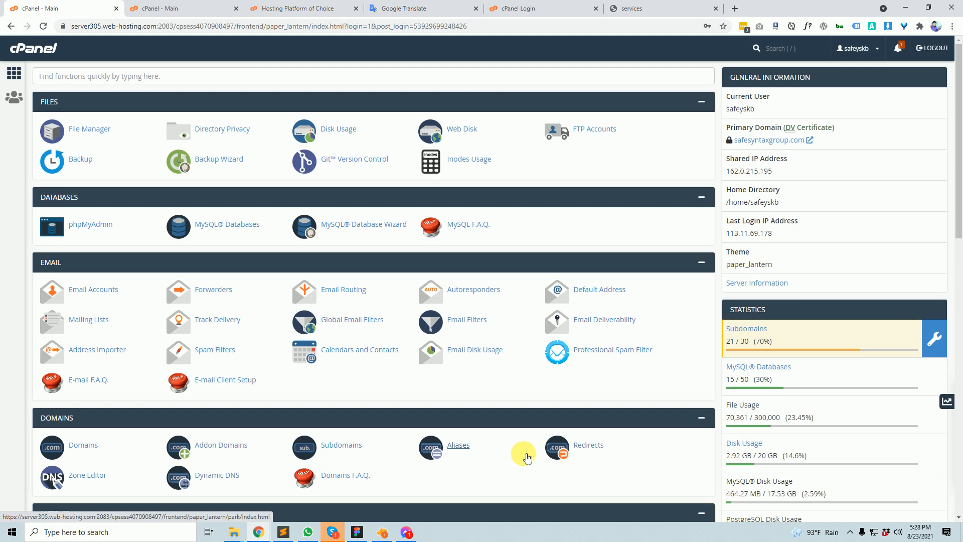
{"action": "left_click", "coordinate": [176, 10]}
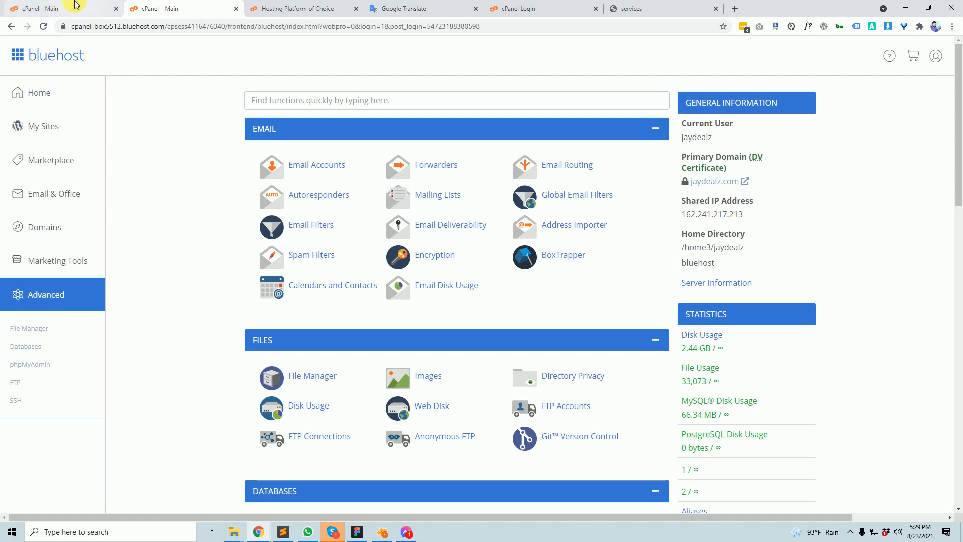
{"action": "left_click", "coordinate": [40, 9]}
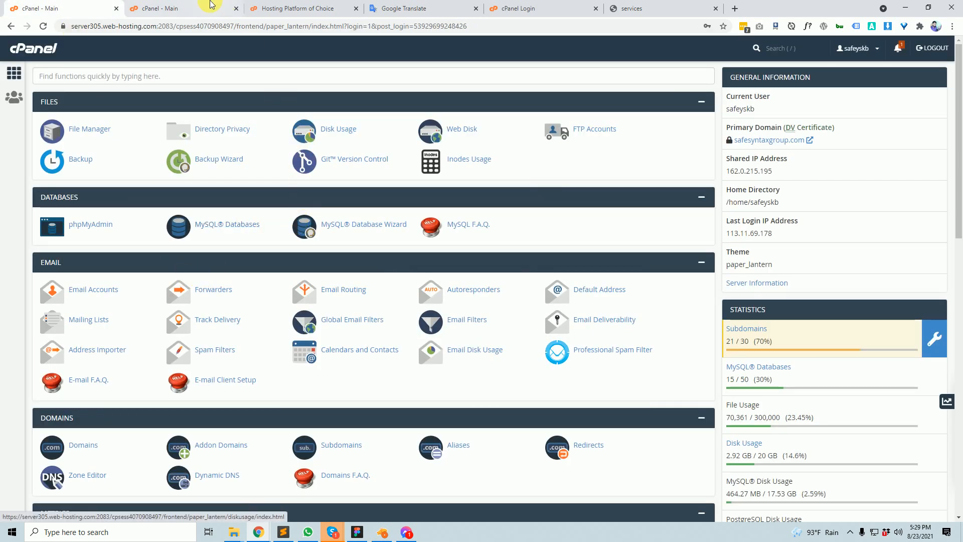
{"action": "left_click", "coordinate": [214, 8]}
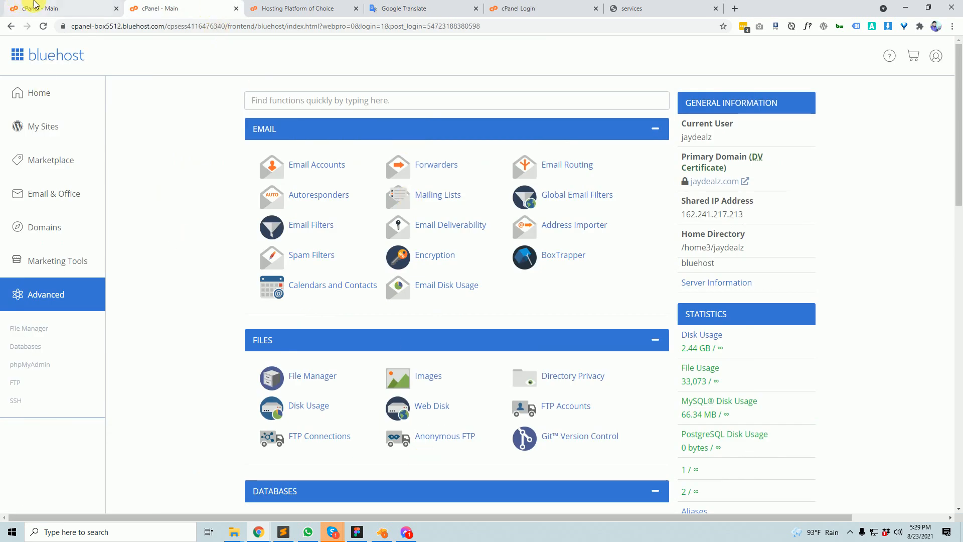
{"action": "left_click", "coordinate": [45, 11]}
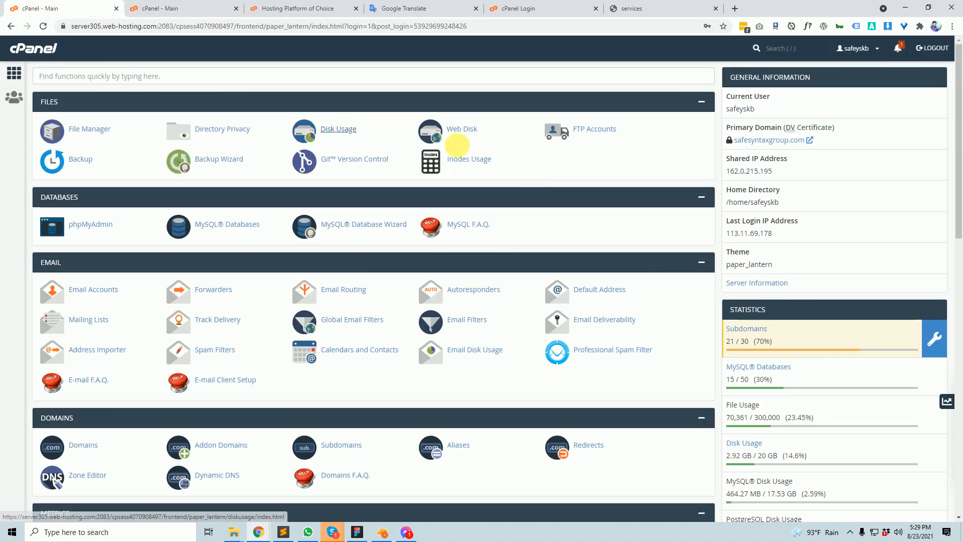
{"action": "left_click", "coordinate": [736, 8]}
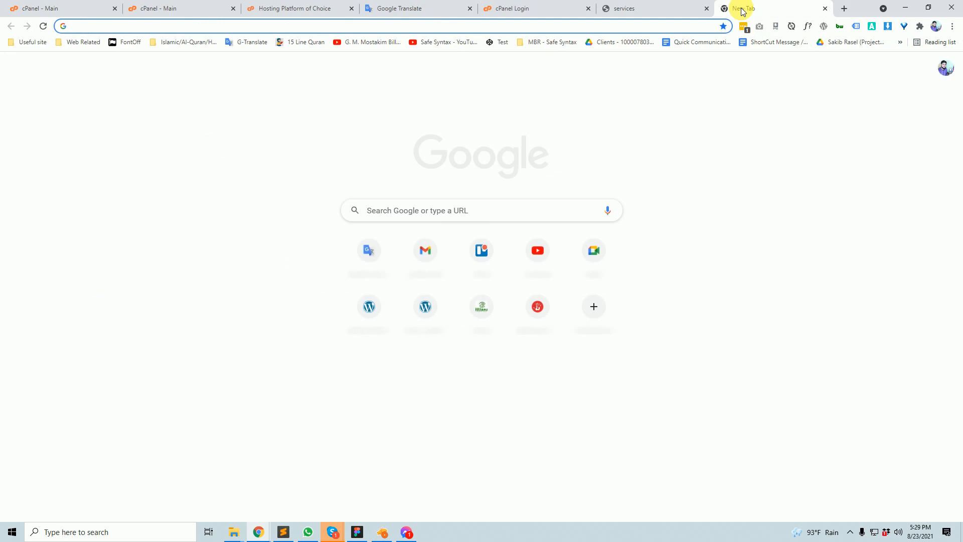
- Run a Google search for 'plesk' in the new tab, then switch back to the Bluehost cPanel dashboard
{"action": "type", "text": "pel"}
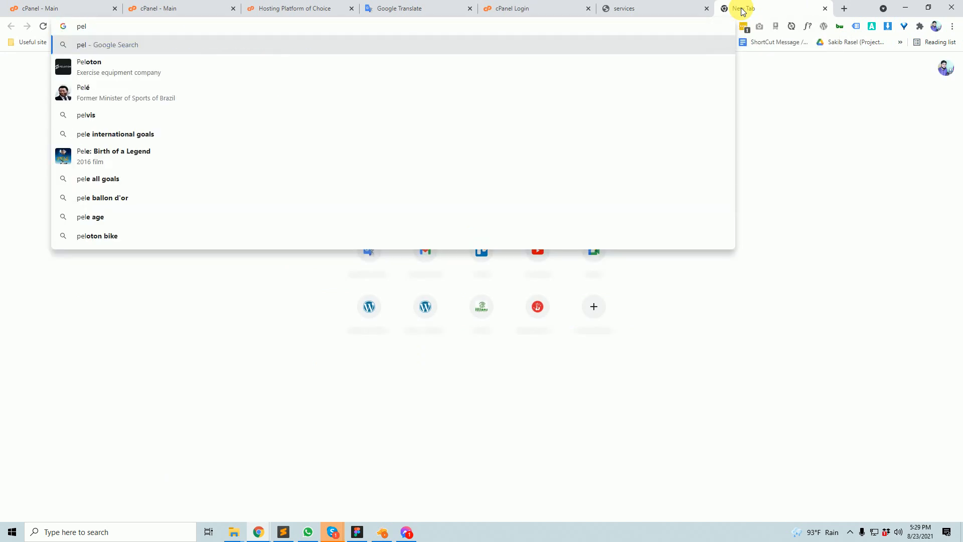
{"action": "key", "text": "BackSpace"}
{"action": "key", "text": "BackSpace"}
{"action": "key", "text": "BackSpace"}
{"action": "type", "text": "ples"}
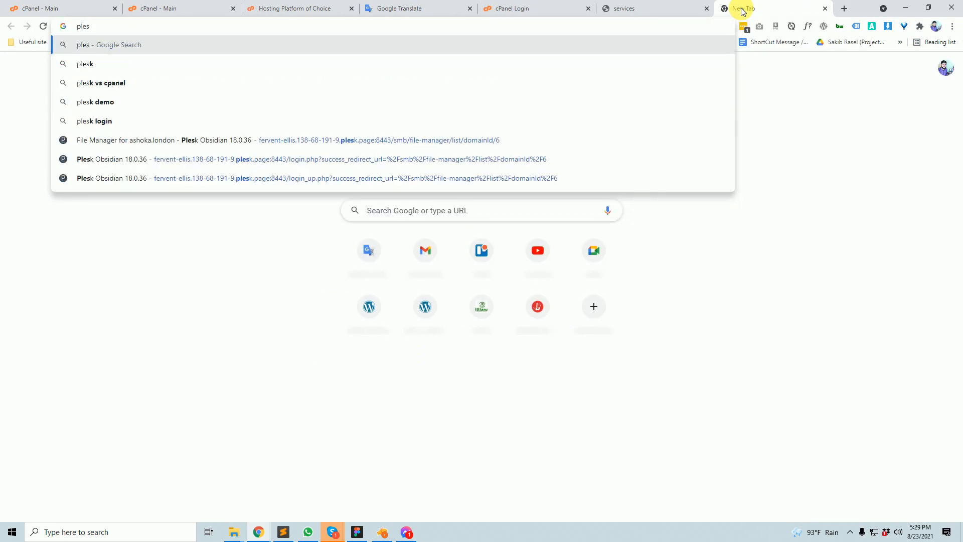
{"action": "key", "text": "Down"}
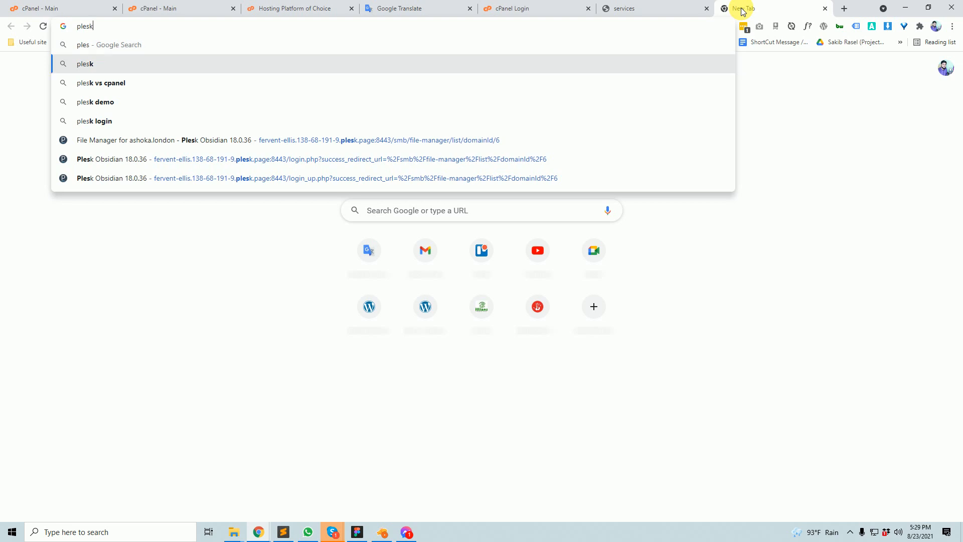
{"action": "key", "text": "Return"}
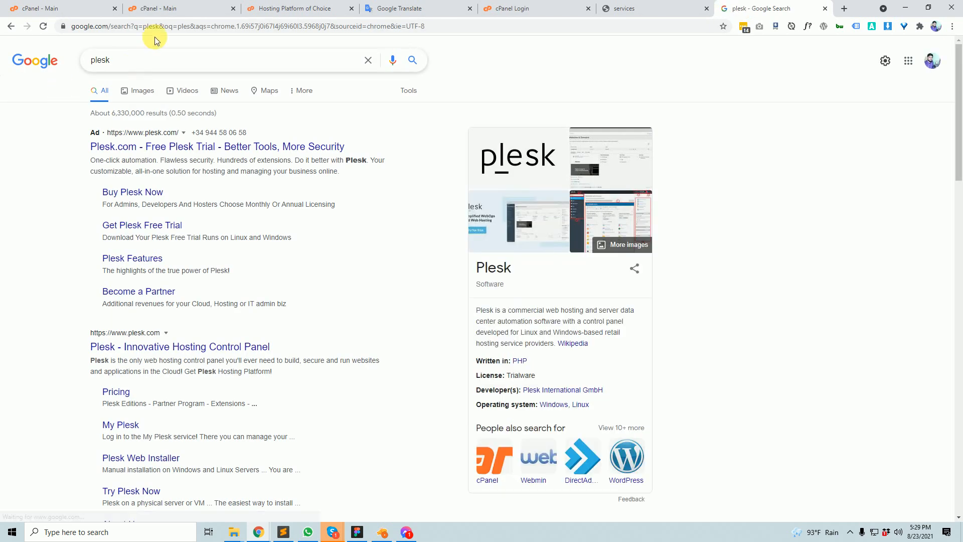
{"action": "left_click", "coordinate": [153, 9]}
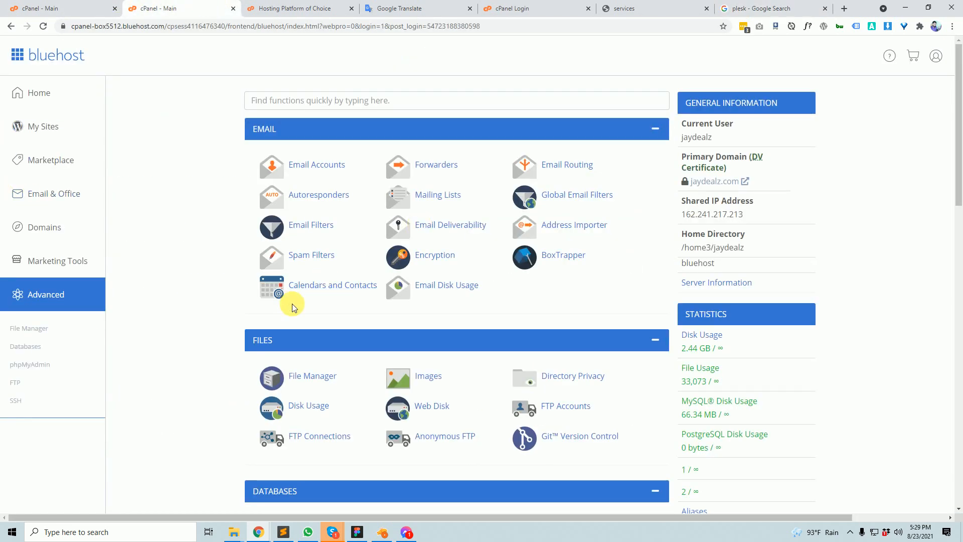
- Scroll the paper_lantern dashboard, glance at the cPanel homepage and Bluehost tabs, then return to paper_lantern
{"action": "left_click", "coordinate": [58, 8]}
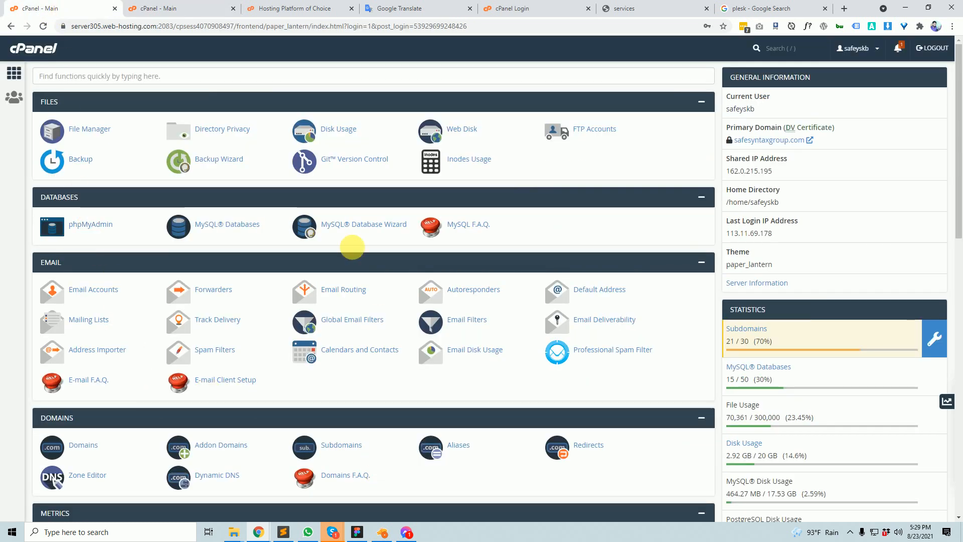
{"action": "scroll", "coordinate": [367, 420], "scroll_direction": "down", "scroll_amount": 10}
{"action": "scroll", "coordinate": [348, 374], "scroll_direction": "up", "scroll_amount": 7}
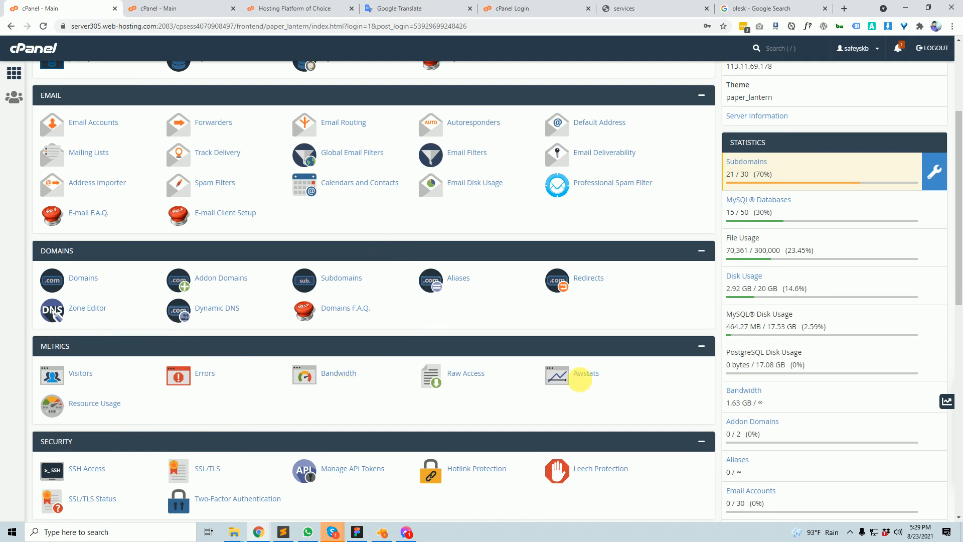
{"action": "scroll", "coordinate": [633, 358], "scroll_direction": "up", "scroll_amount": 3}
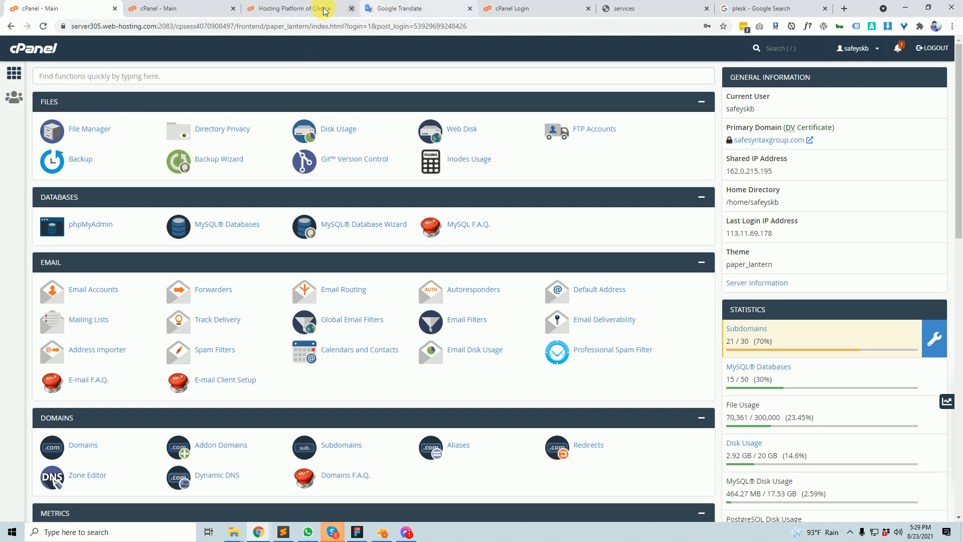
{"action": "left_click", "coordinate": [307, 8]}
{"action": "left_click", "coordinate": [203, 8]}
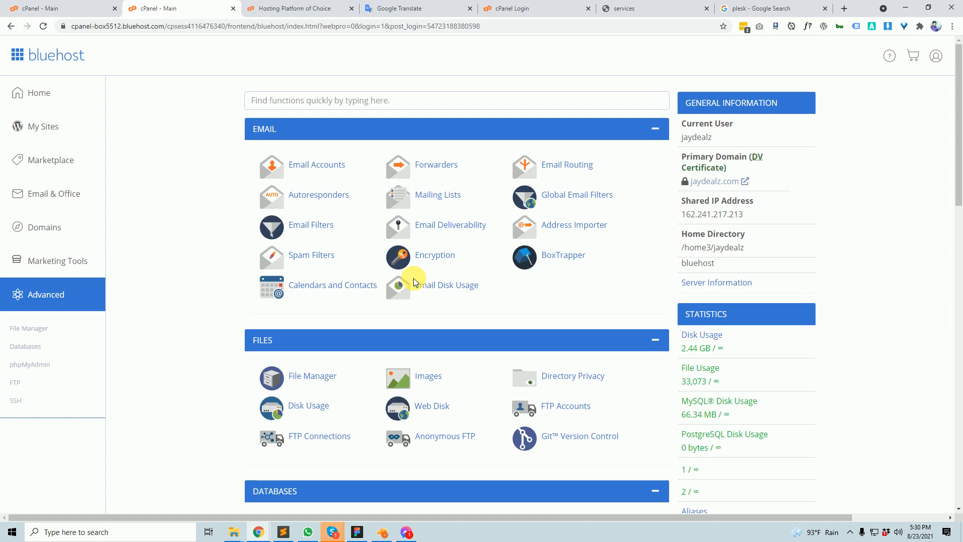
{"action": "left_click", "coordinate": [75, 9]}
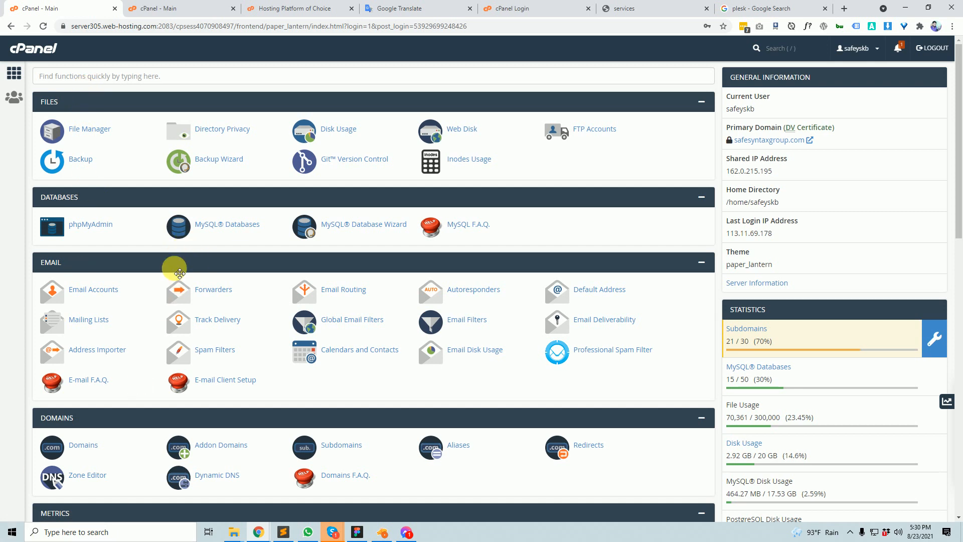
- Drag the Email section above Databases and readjust Files so the order is Files, Email, Databases, Domains
{"action": "left_click_drag", "start_coordinate": [176, 270], "coordinate": [112, 96]}
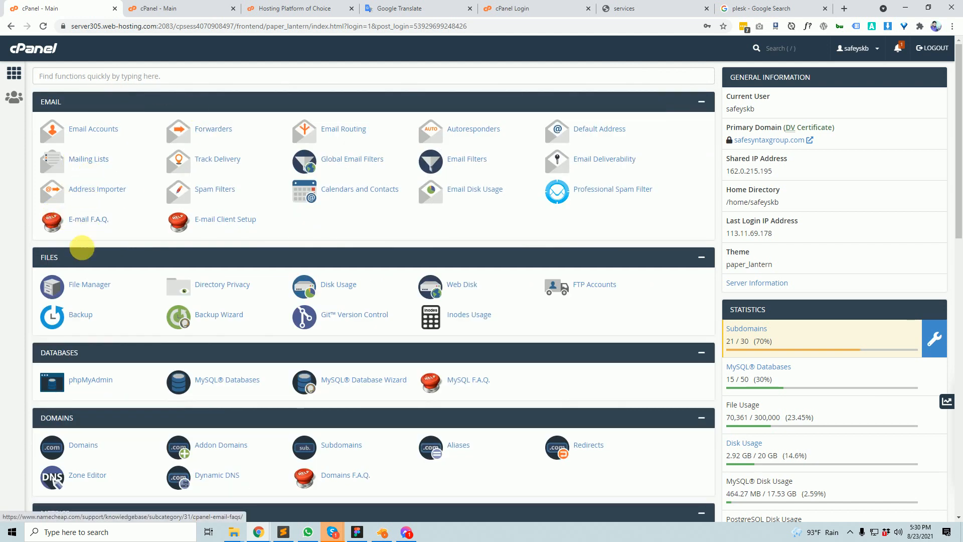
{"action": "left_click_drag", "start_coordinate": [120, 261], "coordinate": [118, 98]}
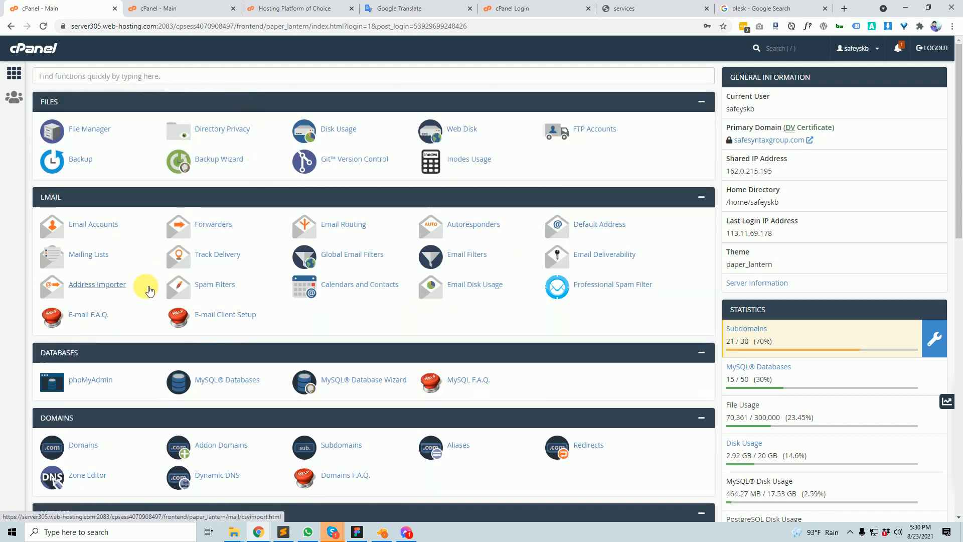
{"action": "scroll", "coordinate": [516, 275], "scroll_direction": "down", "scroll_amount": 2}
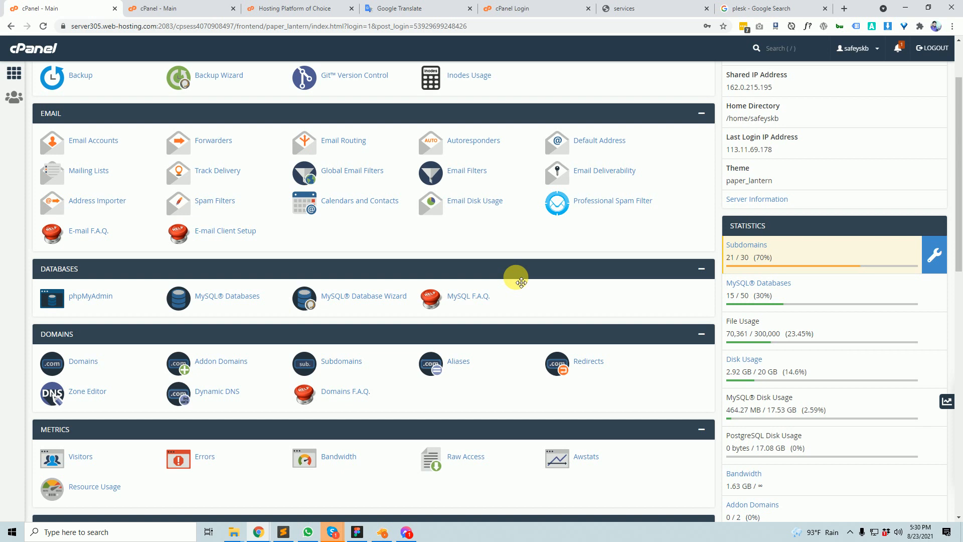
{"action": "scroll", "coordinate": [522, 282], "scroll_direction": "up", "scroll_amount": 2}
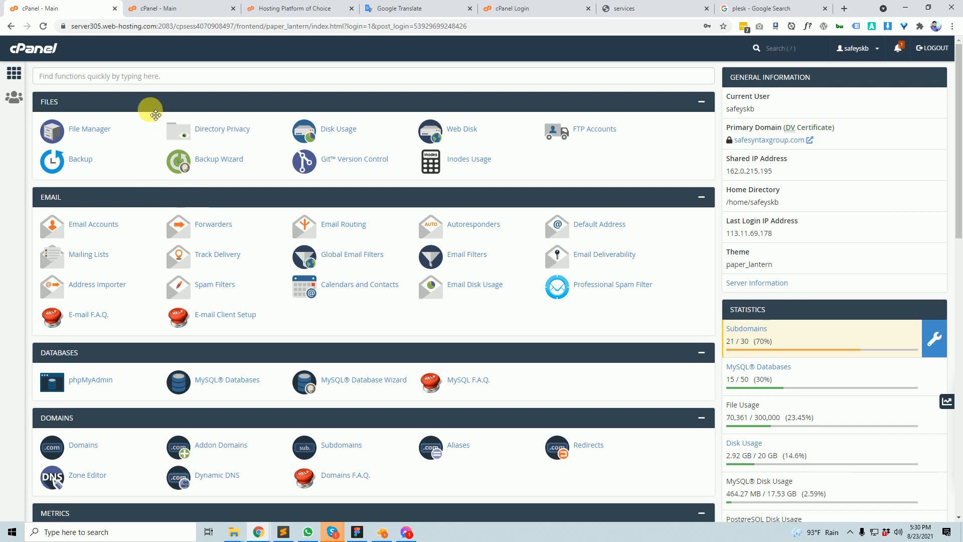
{"action": "left_click_drag", "start_coordinate": [136, 103], "coordinate": [221, 104]}
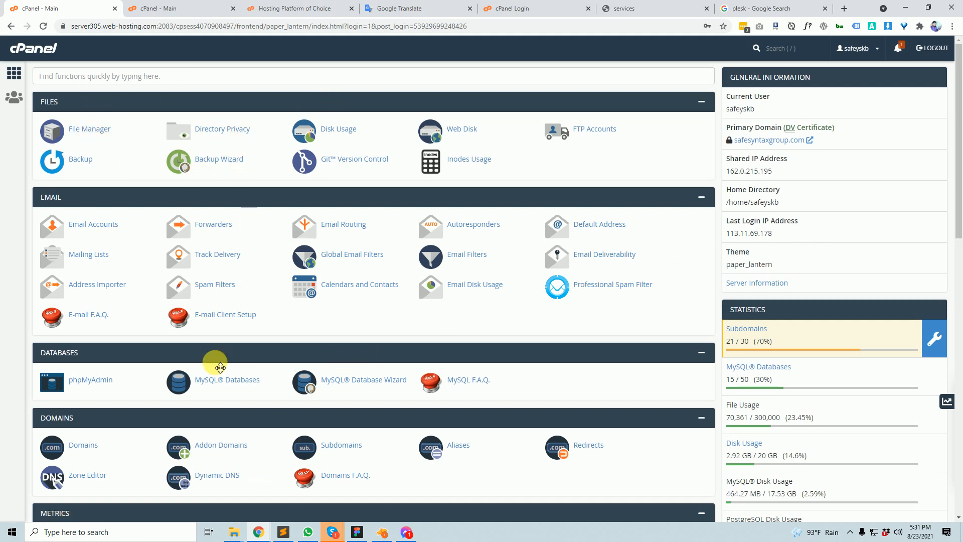
{"action": "scroll", "coordinate": [236, 372], "scroll_direction": "down", "scroll_amount": 1}
{"action": "scroll", "coordinate": [153, 188], "scroll_direction": "up", "scroll_amount": 1}
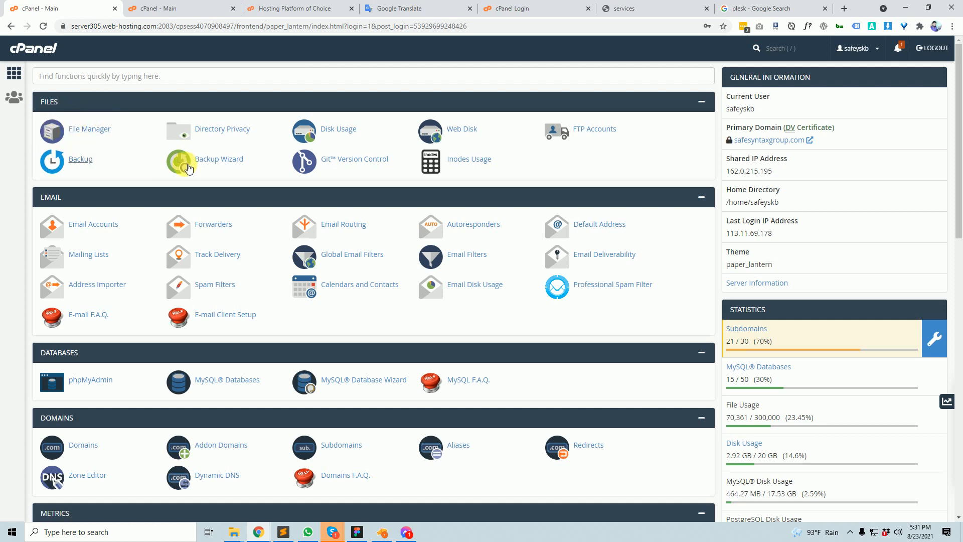
{"action": "scroll", "coordinate": [330, 460], "scroll_direction": "down", "scroll_amount": 5}
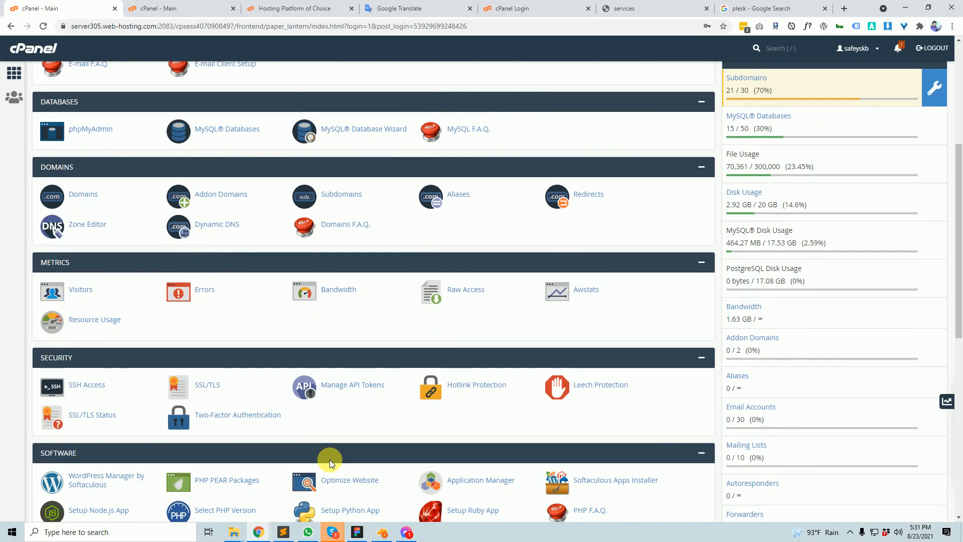
{"action": "scroll", "coordinate": [329, 460], "scroll_direction": "up", "scroll_amount": 5}
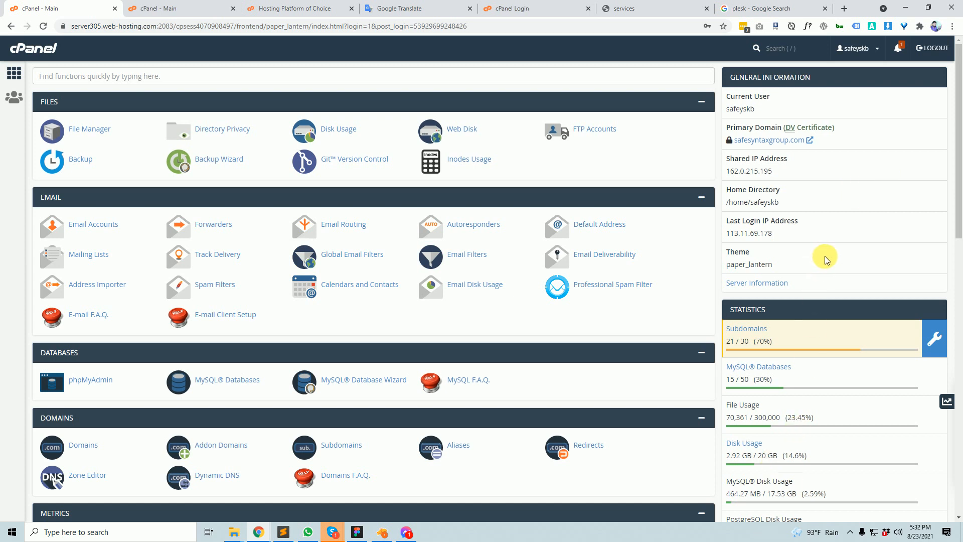
{"action": "scroll", "coordinate": [833, 271], "scroll_direction": "down", "scroll_amount": 12}
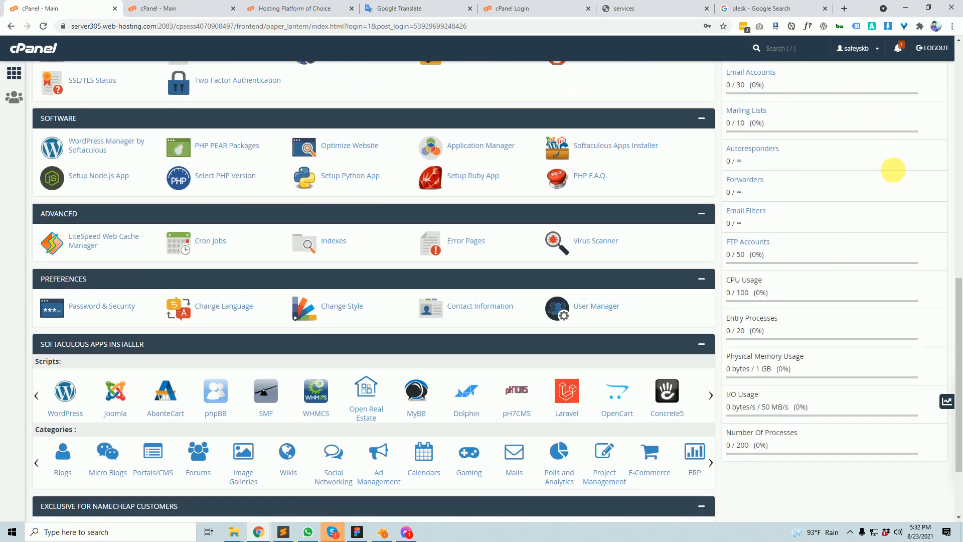
{"action": "scroll", "coordinate": [850, 473], "scroll_direction": "up", "scroll_amount": 12}
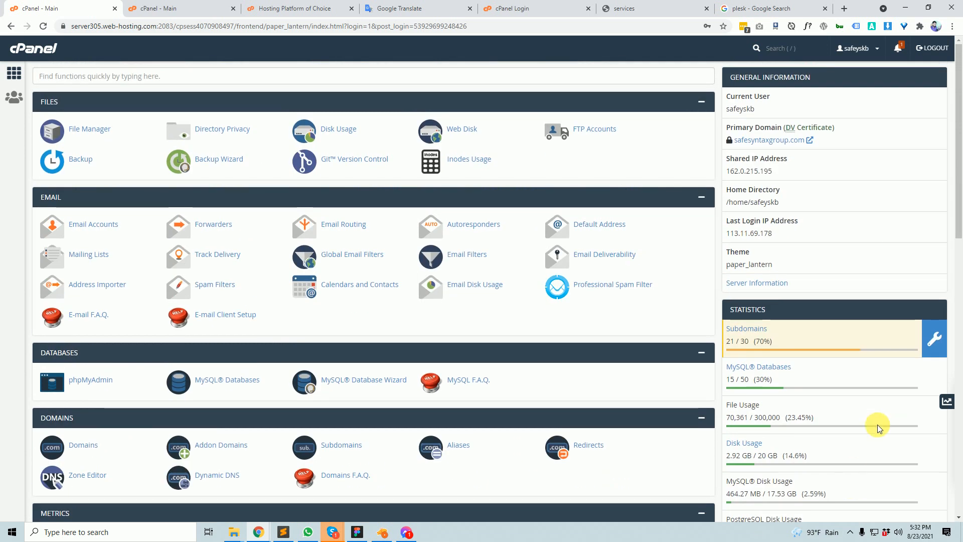
{"action": "scroll", "coordinate": [865, 436], "scroll_direction": "down", "scroll_amount": 3}
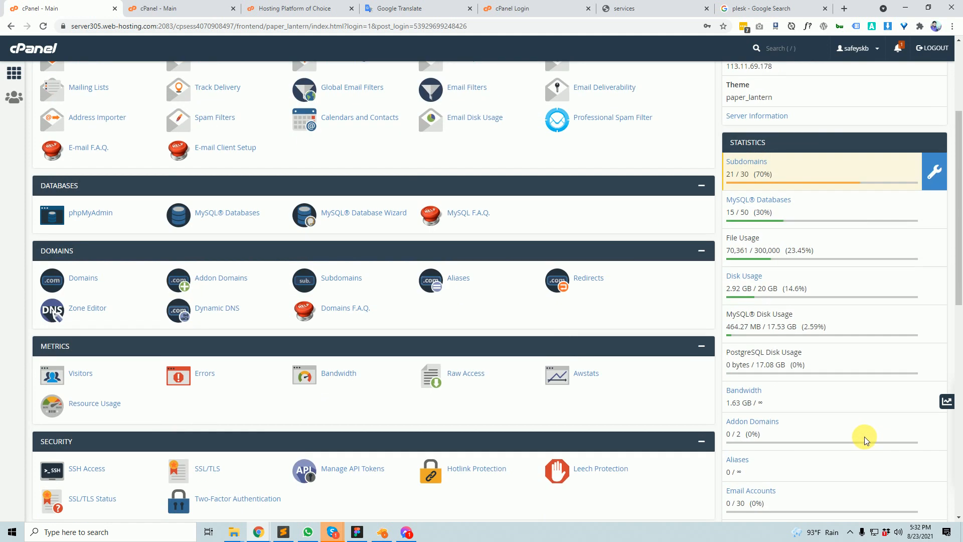
{"action": "scroll", "coordinate": [865, 437], "scroll_direction": "up", "scroll_amount": 3}
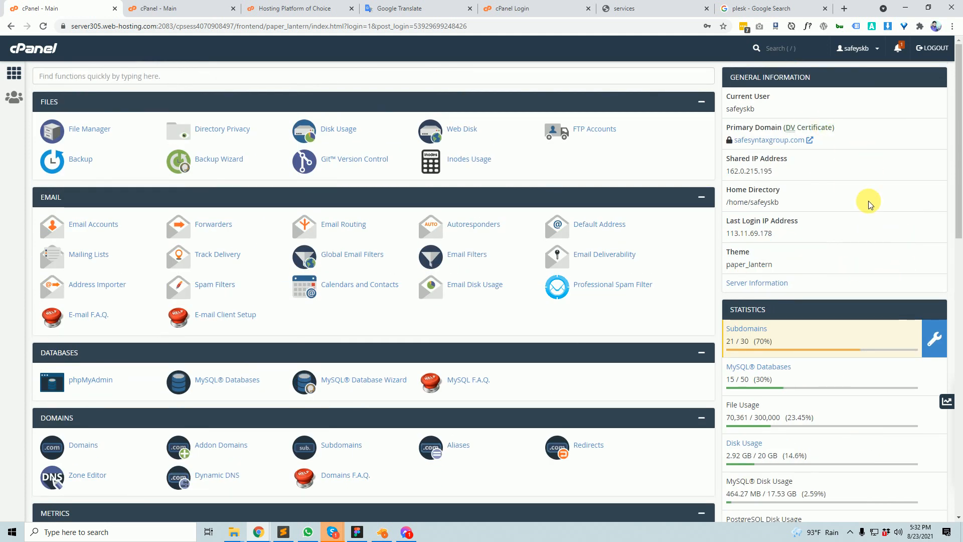
{"action": "scroll", "coordinate": [860, 196], "scroll_direction": "down", "scroll_amount": 3}
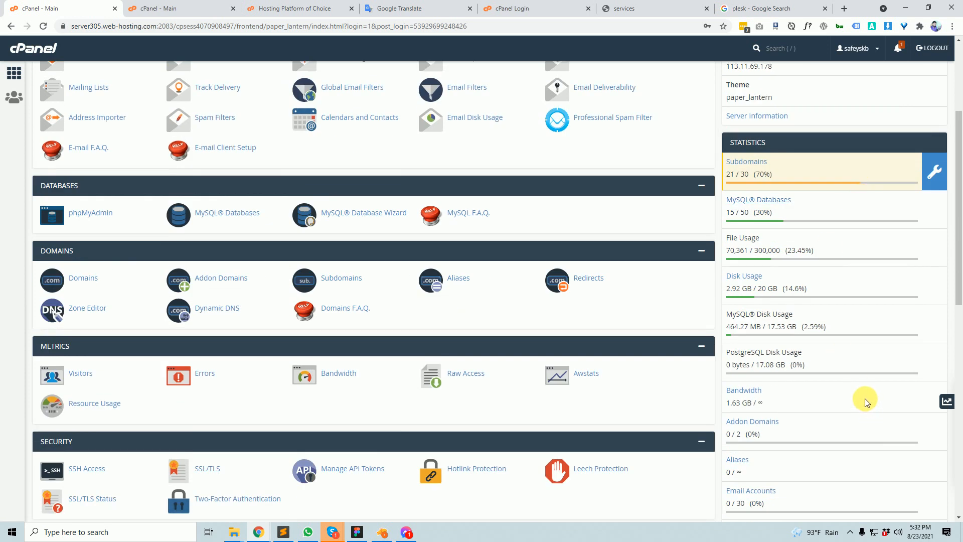
{"action": "scroll", "coordinate": [873, 396], "scroll_direction": "down", "scroll_amount": 2}
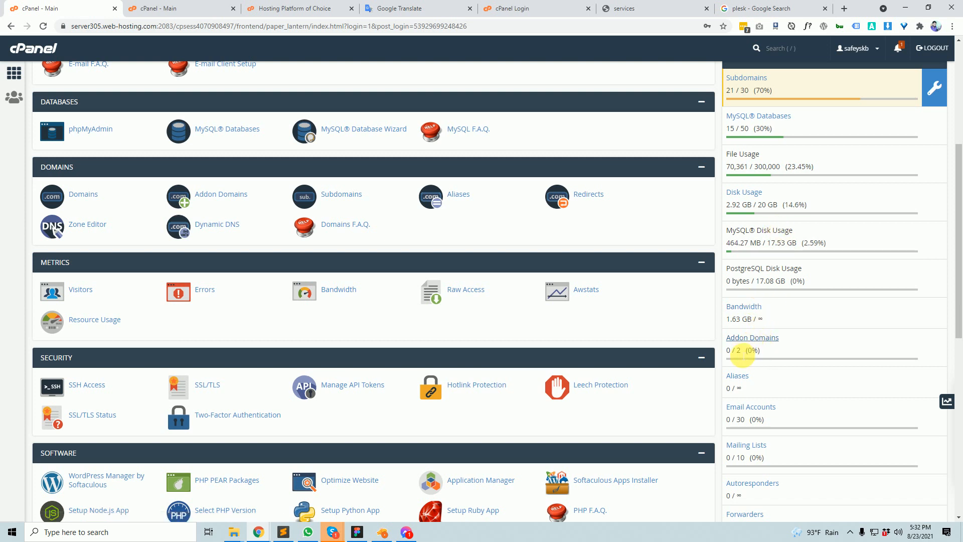
- Highlight the Addon Domains limit of 2 and the usage figures above it in the Statistics sidebar
{"action": "left_click_drag", "start_coordinate": [736, 351], "coordinate": [753, 356]}
{"action": "scroll", "coordinate": [777, 276], "scroll_direction": "up", "scroll_amount": 5}
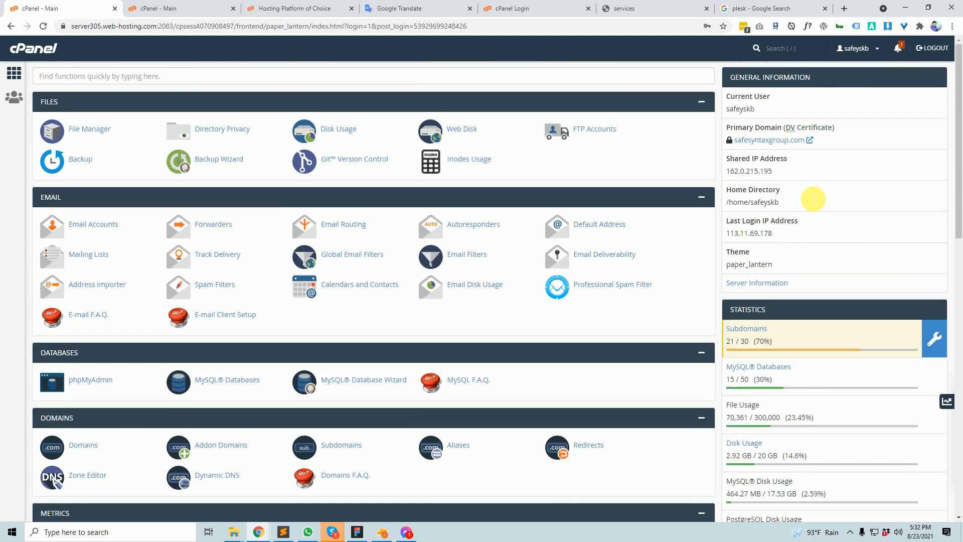
{"action": "scroll", "coordinate": [778, 241], "scroll_direction": "down", "scroll_amount": 8}
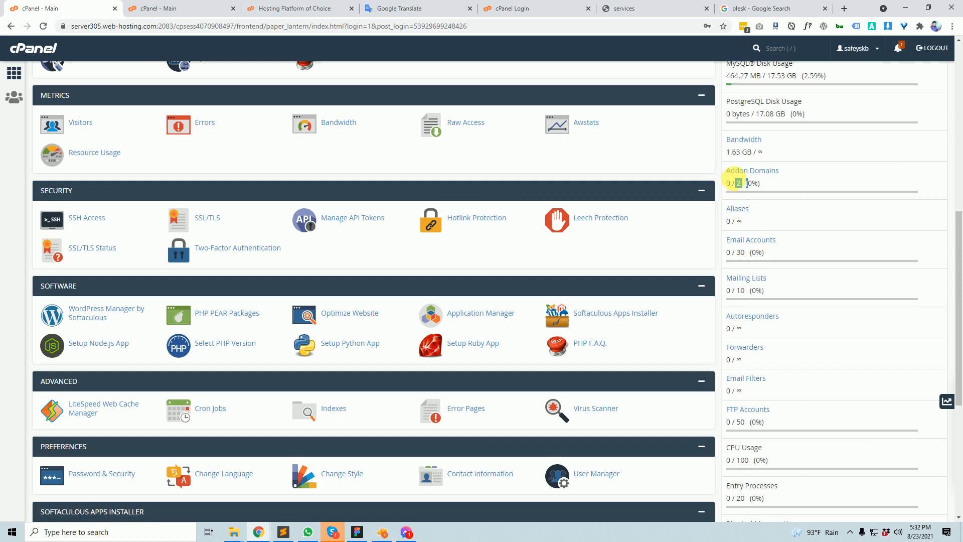
{"action": "left_click_drag", "start_coordinate": [779, 184], "coordinate": [723, 175]}
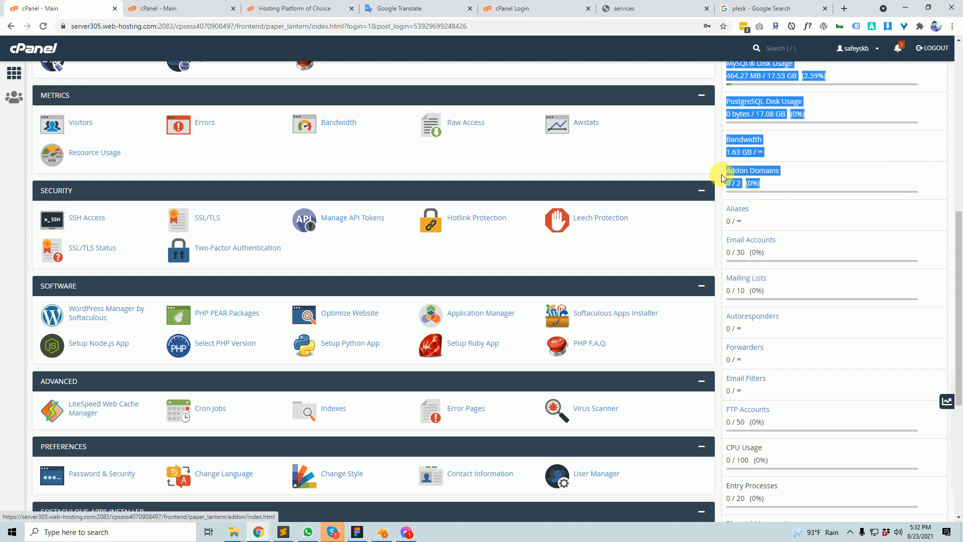
{"action": "left_click", "coordinate": [777, 184]}
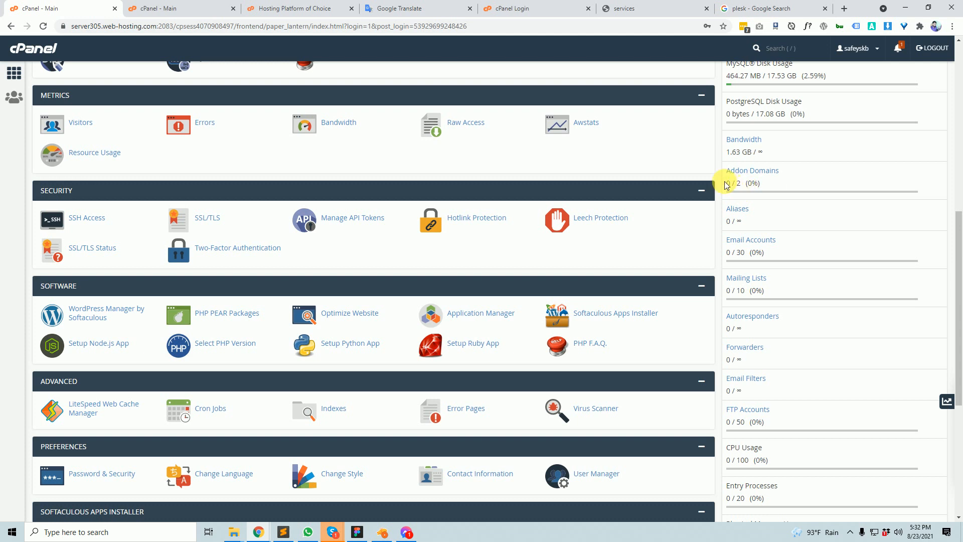
- Highlight the Subdomains figures (21 and 70%) and start an area screenshot capture
{"action": "scroll", "coordinate": [773, 256], "scroll_direction": "up", "scroll_amount": 3}
{"action": "scroll", "coordinate": [783, 268], "scroll_direction": "up", "scroll_amount": 2}
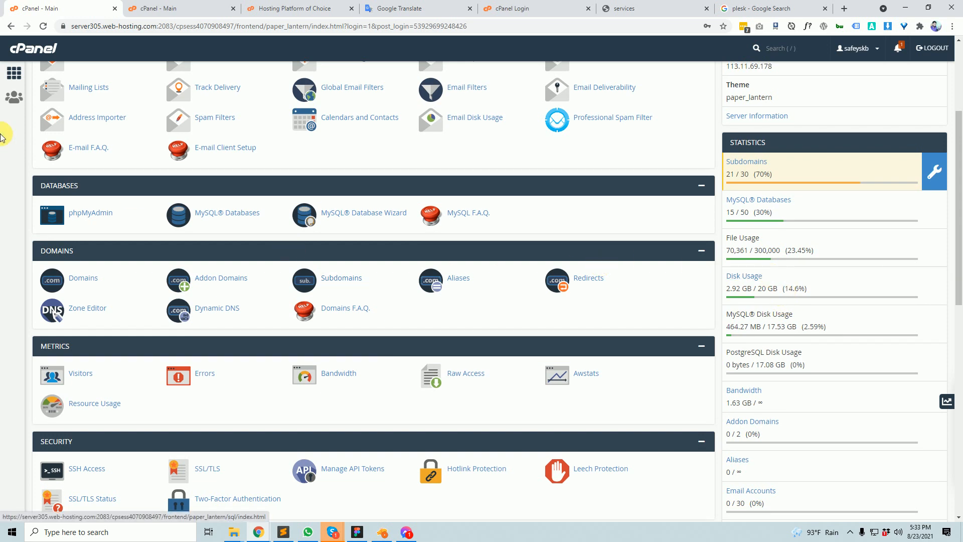
{"action": "scroll", "coordinate": [415, 369], "scroll_direction": "up", "scroll_amount": 3}
{"action": "scroll", "coordinate": [418, 279], "scroll_direction": "down", "scroll_amount": 3}
{"action": "scroll", "coordinate": [317, 299], "scroll_direction": "up", "scroll_amount": 2}
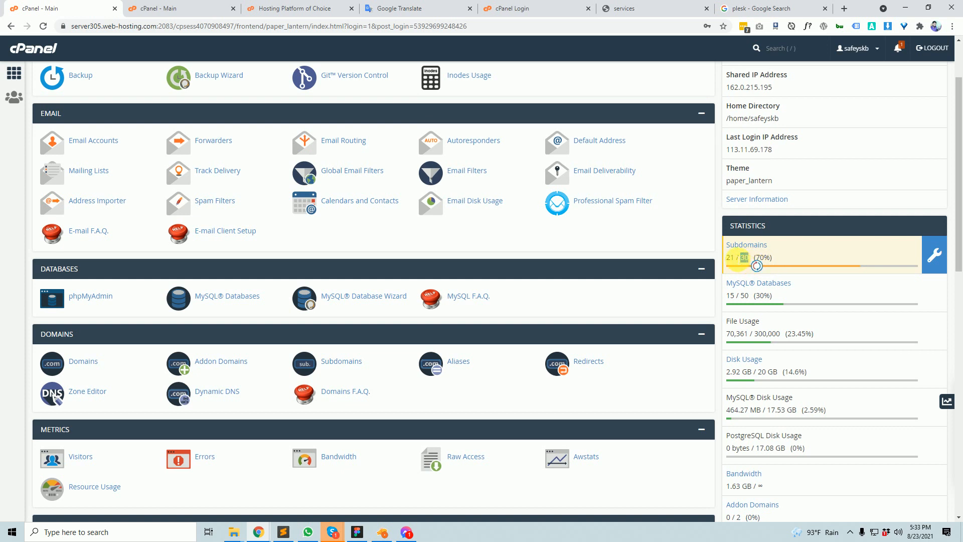
{"action": "double_click", "coordinate": [728, 258]}
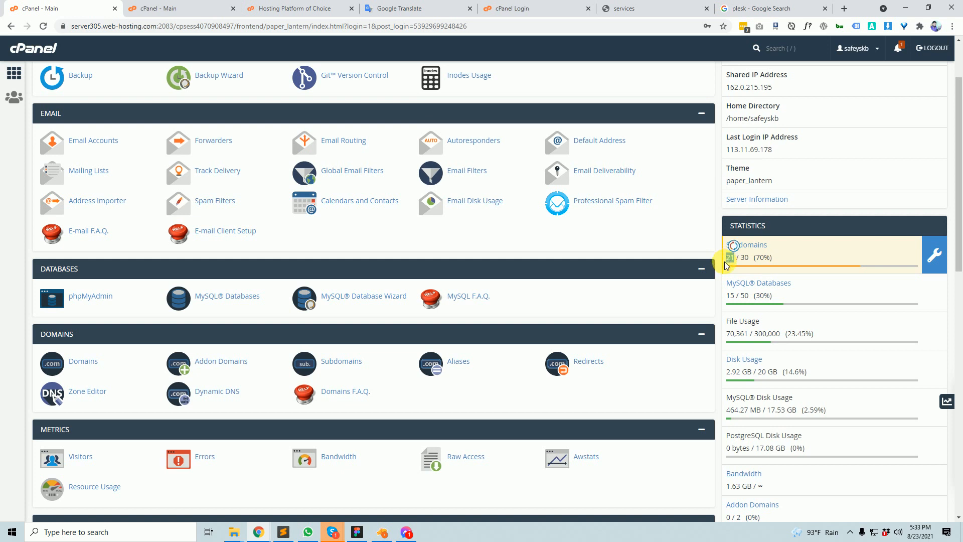
{"action": "left_click_drag", "start_coordinate": [757, 257], "coordinate": [779, 260]}
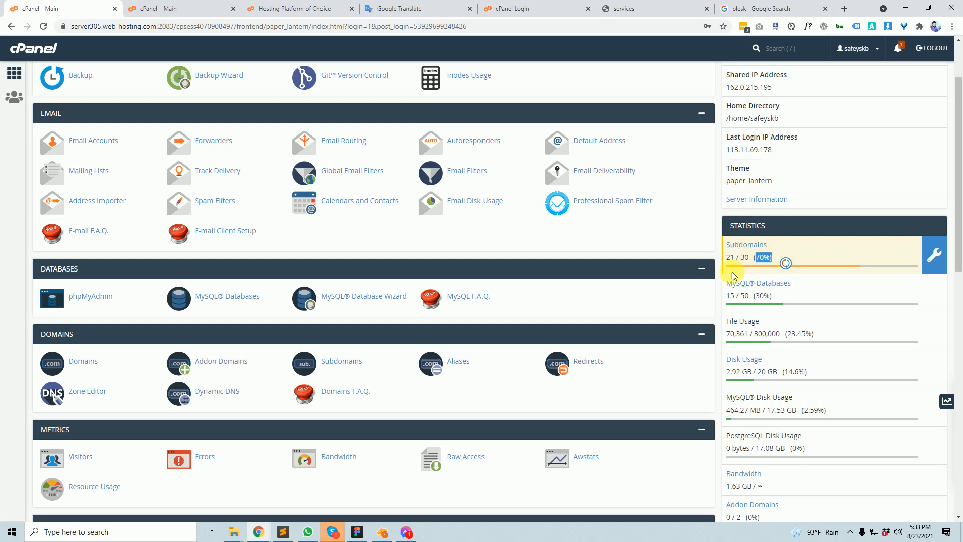
{"action": "left_click_drag", "start_coordinate": [737, 258], "coordinate": [724, 253]}
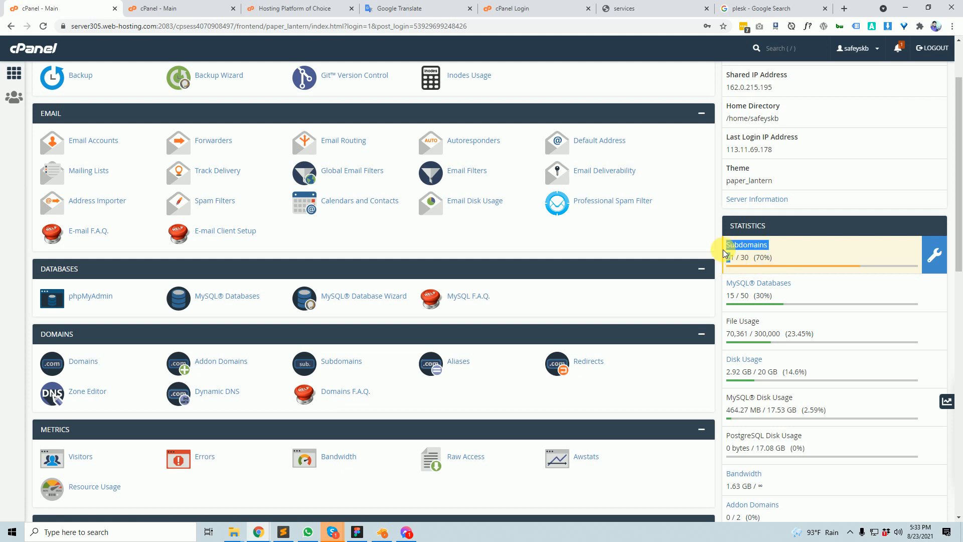
{"action": "scroll", "coordinate": [886, 339], "scroll_direction": "down", "scroll_amount": 3}
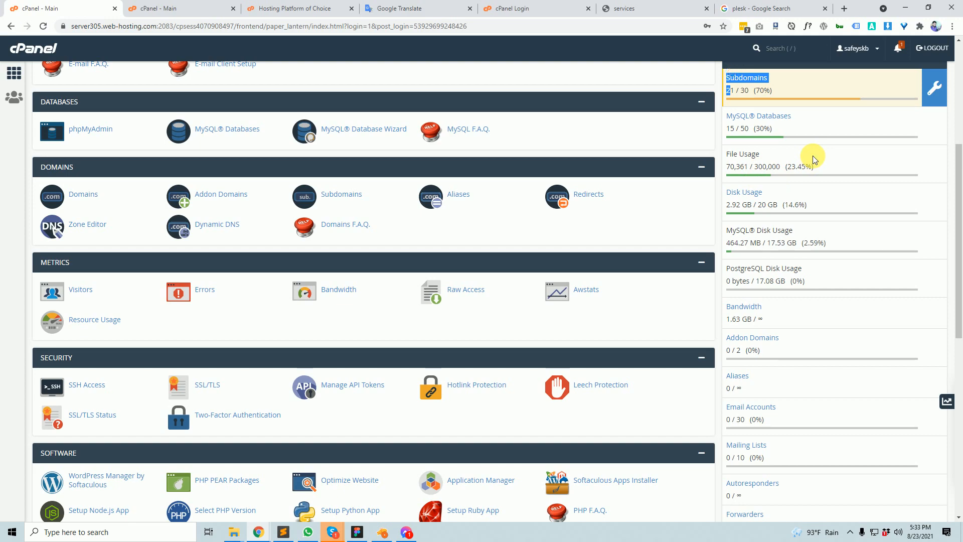
{"action": "key", "text": "Print"}
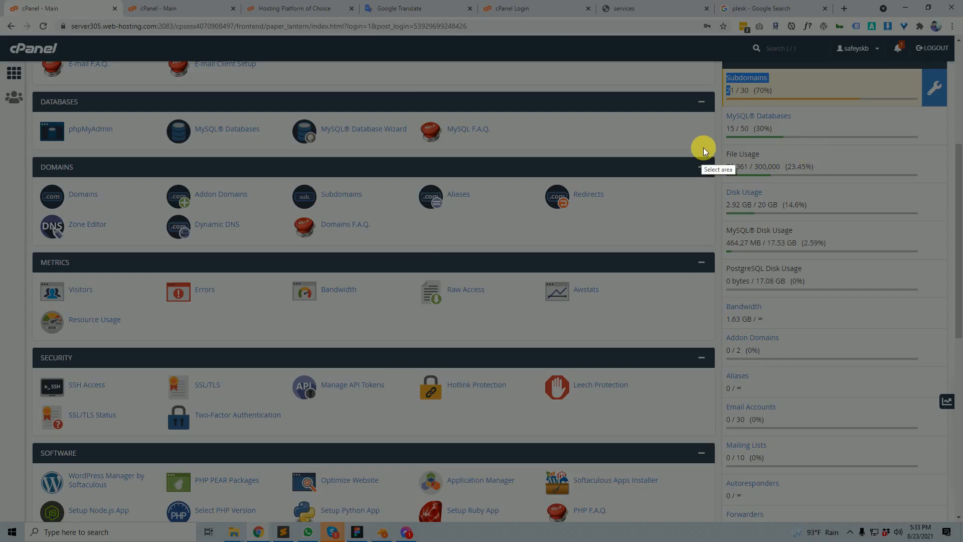
- Box the File Usage figures (70,361 / 300,000) in red on a screenshot capture, then close it
{"action": "left_click_drag", "start_coordinate": [713, 139], "coordinate": [952, 261]}
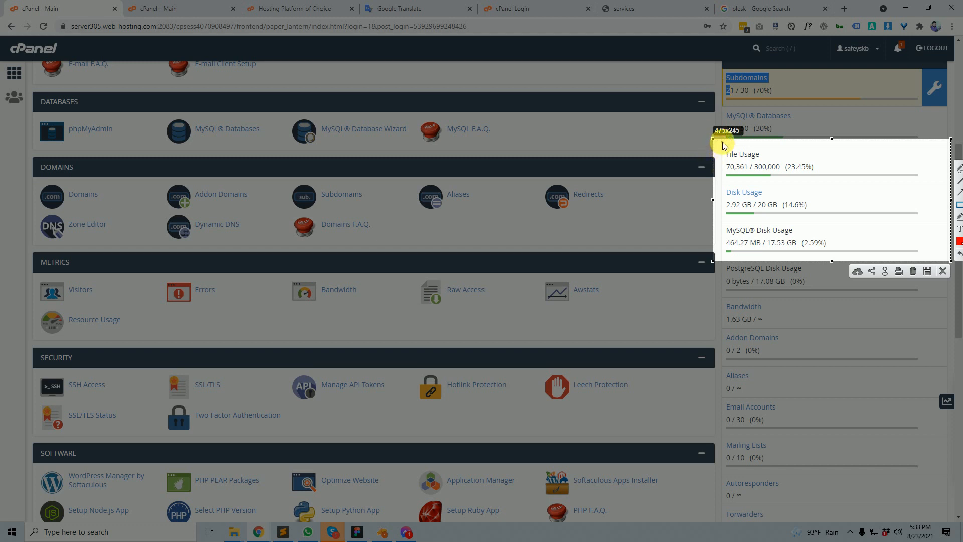
{"action": "mouse_move", "coordinate": [722, 142]}
{"action": "left_mouse_down"}
{"action": "mouse_move", "coordinate": [753, 166]}
{"action": "mouse_move", "coordinate": [891, 184]}
{"action": "mouse_move", "coordinate": [877, 200]}
{"action": "mouse_move", "coordinate": [877, 181]}
{"action": "left_mouse_up"}
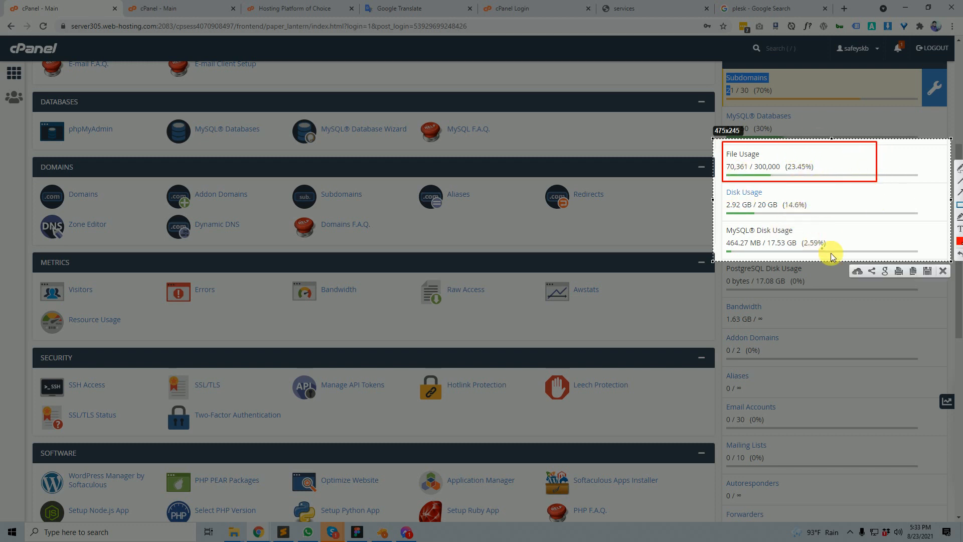
{"action": "left_click", "coordinate": [943, 271]}
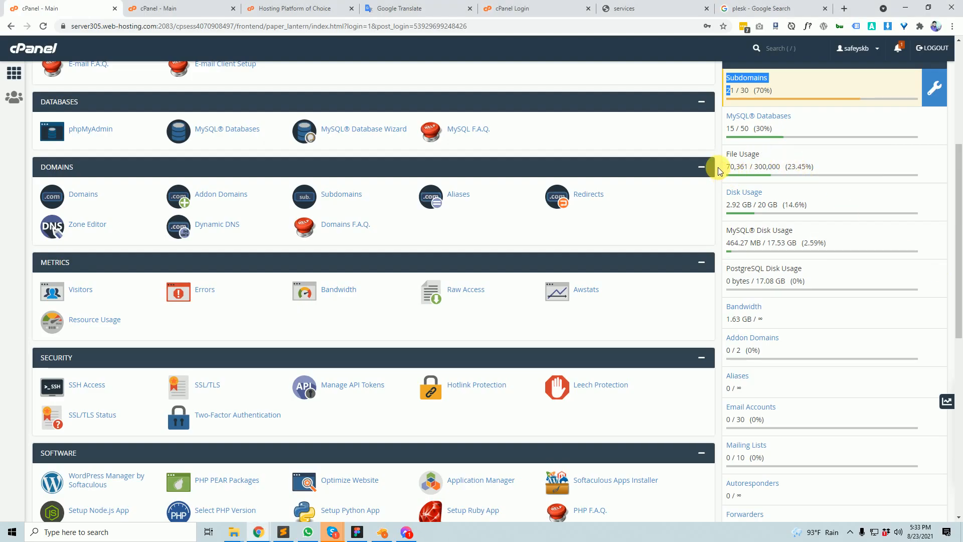
{"action": "left_click_drag", "start_coordinate": [760, 154], "coordinate": [731, 160]}
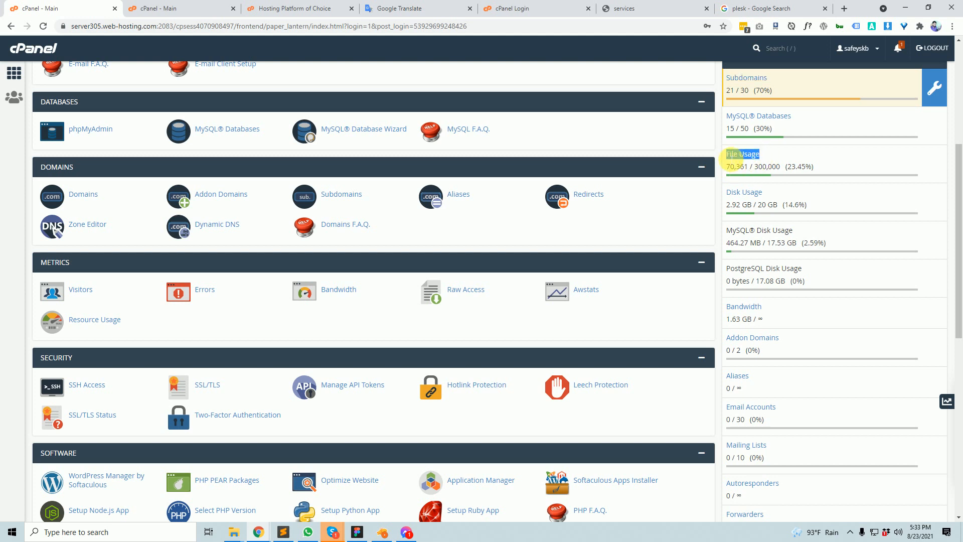
{"action": "left_click", "coordinate": [761, 172]}
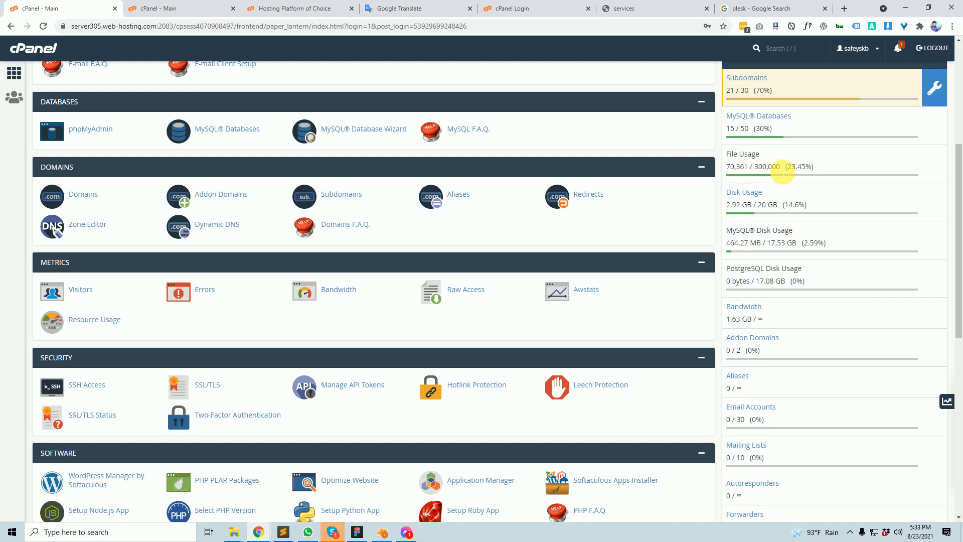
{"action": "left_click_drag", "start_coordinate": [786, 170], "coordinate": [752, 169]}
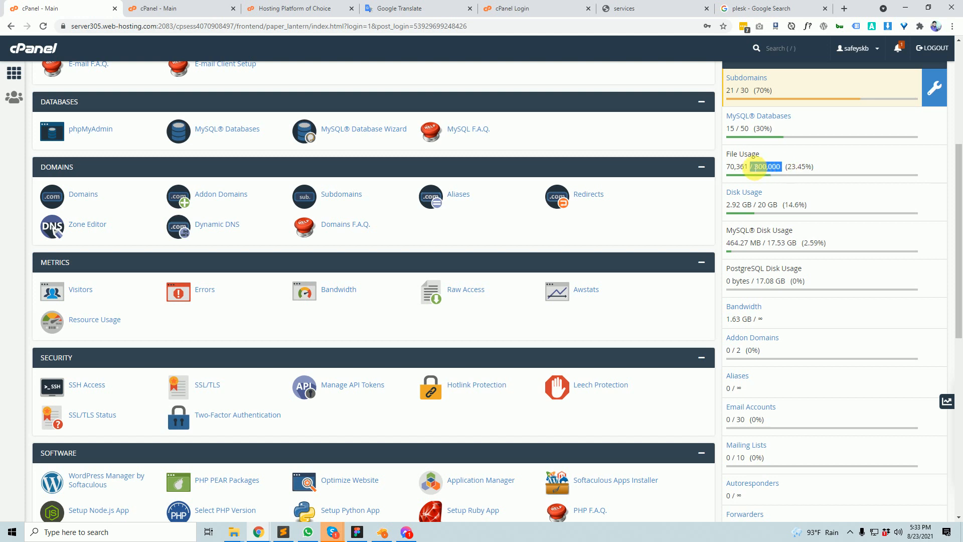
{"action": "scroll", "coordinate": [114, 286], "scroll_direction": "up", "scroll_amount": 5}
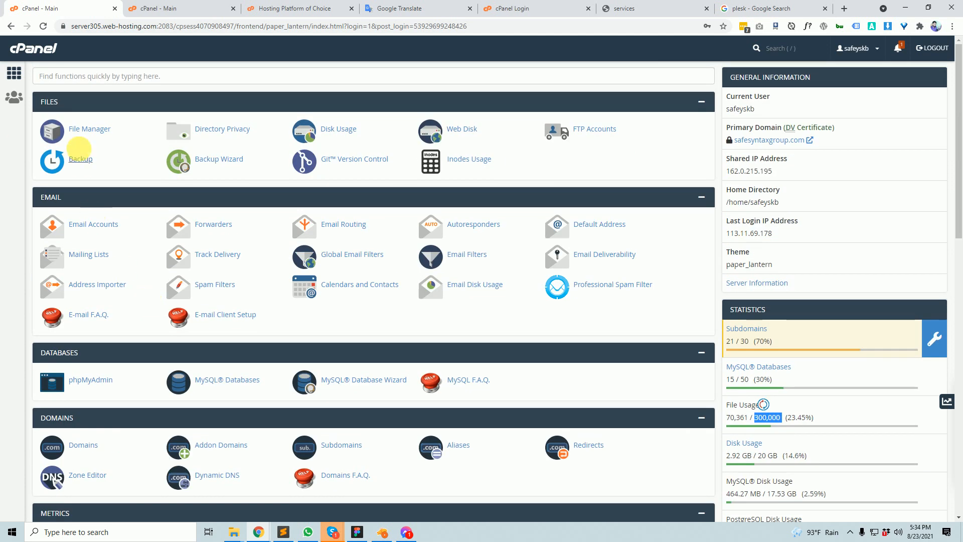
{"action": "scroll", "coordinate": [833, 392], "scroll_direction": "down", "scroll_amount": 3}
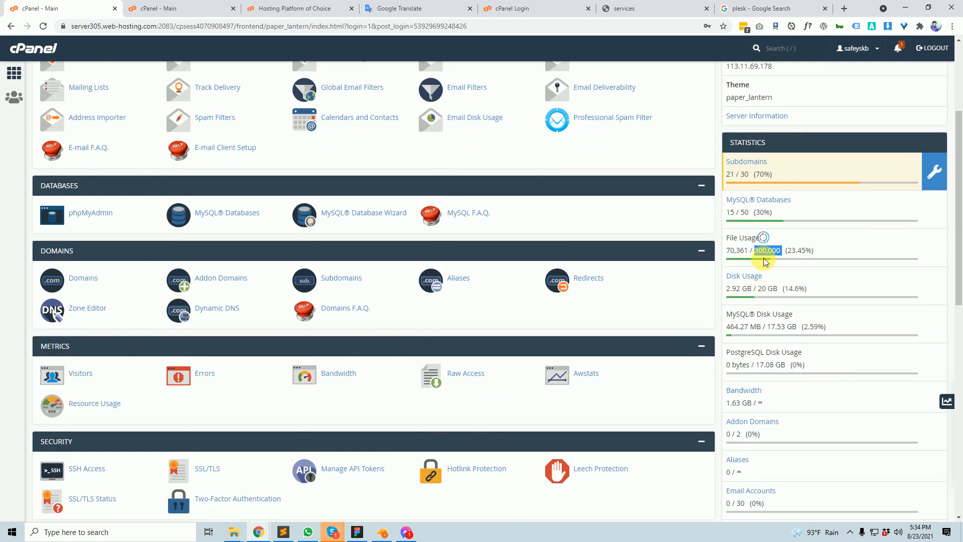
{"action": "left_click", "coordinate": [753, 256]}
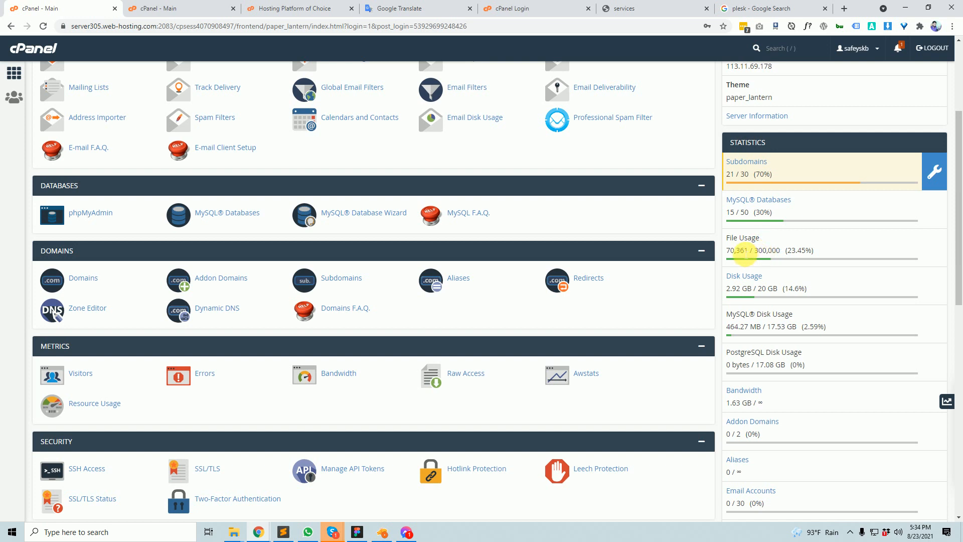
{"action": "left_click_drag", "start_coordinate": [739, 255], "coordinate": [754, 251]}
{"action": "left_click", "coordinate": [831, 254]}
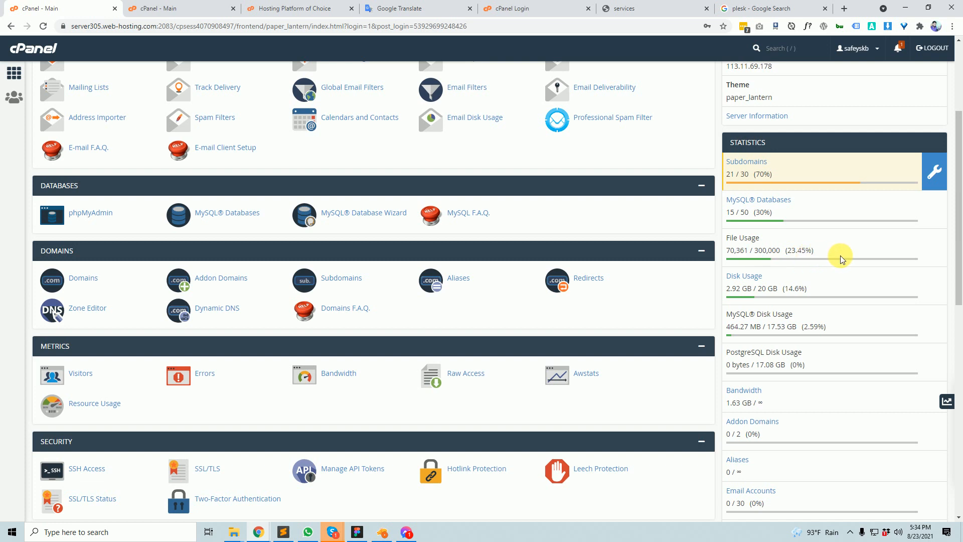
{"action": "left_click_drag", "start_coordinate": [805, 261], "coordinate": [836, 263]}
{"action": "left_click", "coordinate": [837, 262]}
{"action": "scroll", "coordinate": [130, 234], "scroll_direction": "up", "scroll_amount": 3}
{"action": "scroll", "coordinate": [130, 234], "scroll_direction": "down", "scroll_amount": 2}
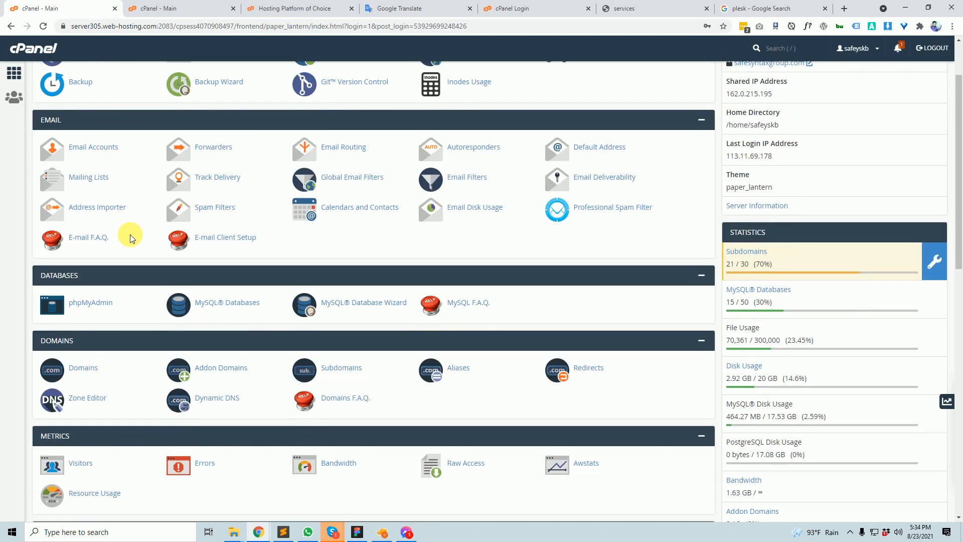
{"action": "scroll", "coordinate": [134, 239], "scroll_direction": "down", "scroll_amount": 3}
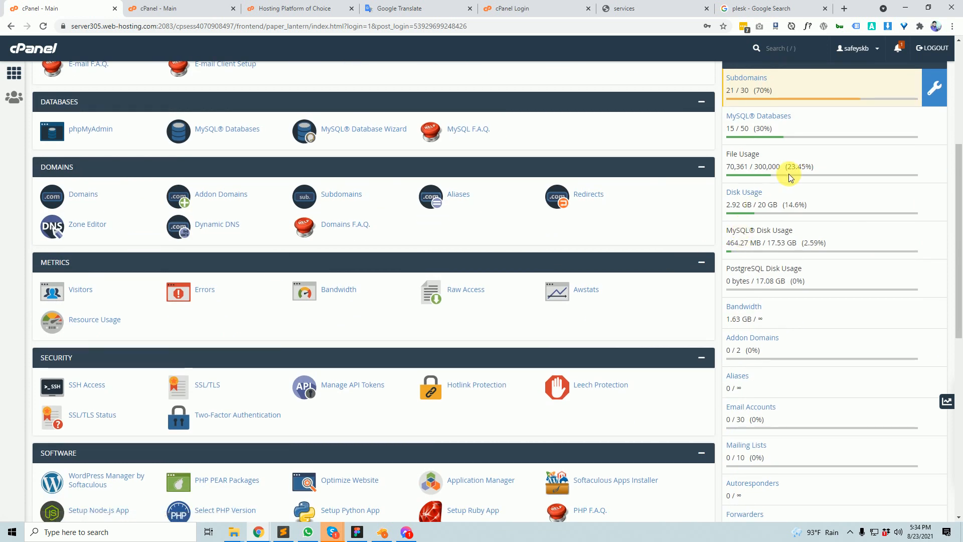
{"action": "left_click_drag", "start_coordinate": [759, 154], "coordinate": [727, 155]}
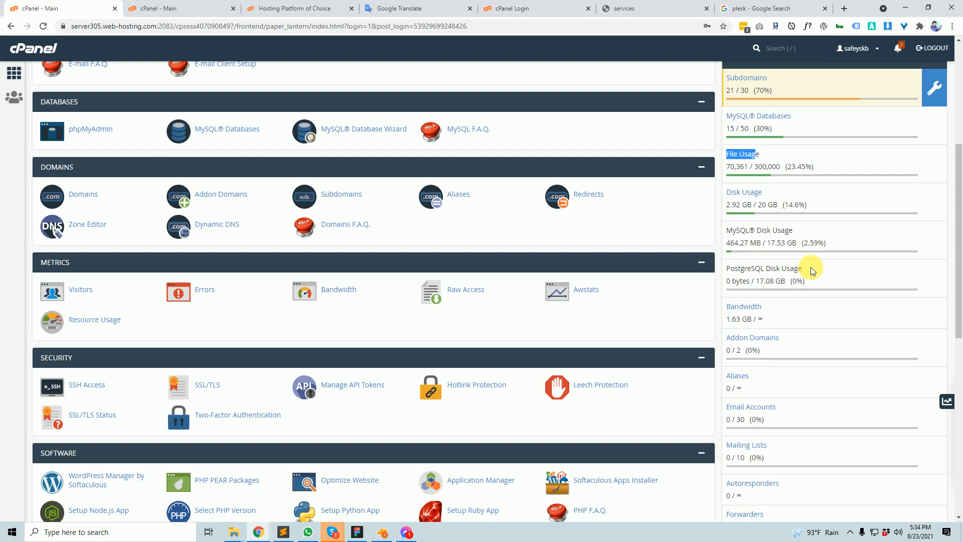
{"action": "left_click", "coordinate": [759, 150]}
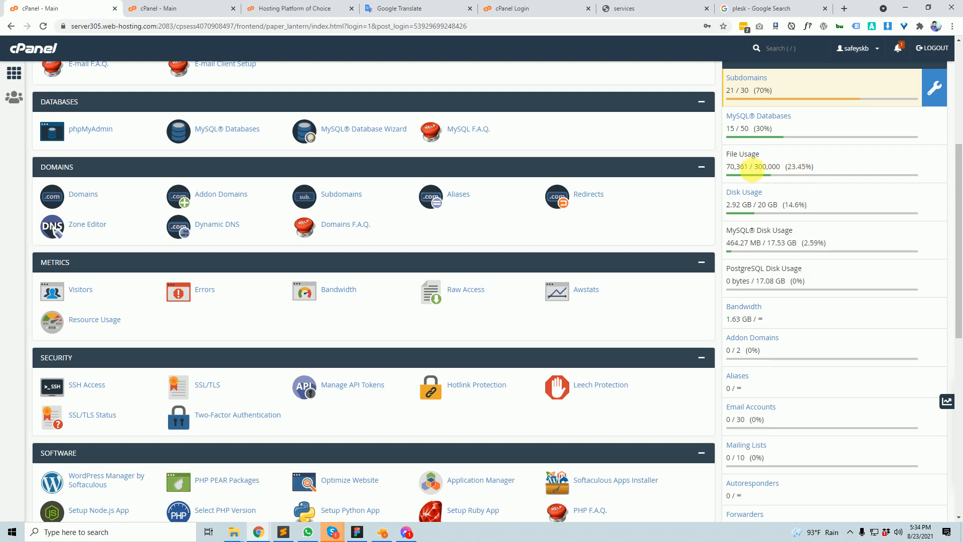
{"action": "left_click_drag", "start_coordinate": [759, 151], "coordinate": [784, 174]}
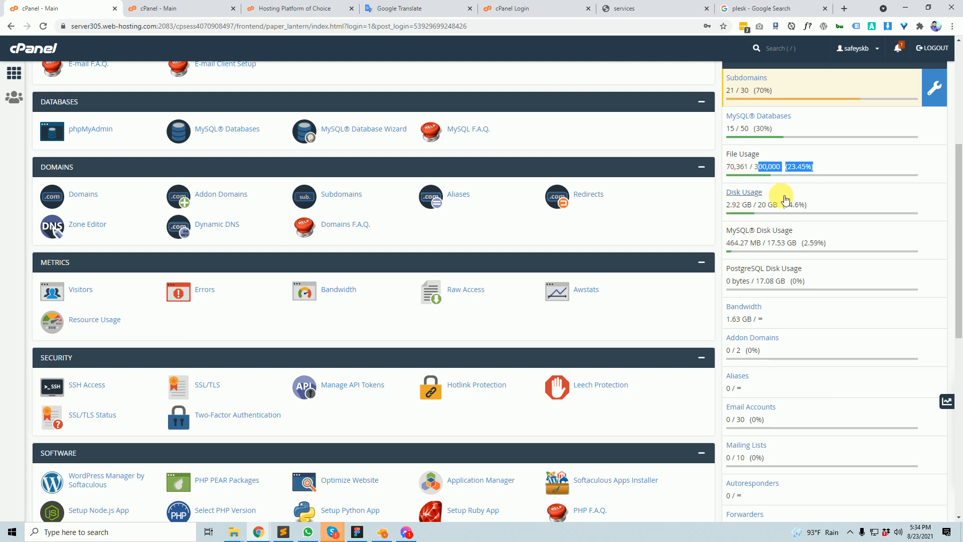
{"action": "left_click", "coordinate": [801, 168]}
{"action": "scroll", "coordinate": [786, 236], "scroll_direction": "down", "scroll_amount": 8}
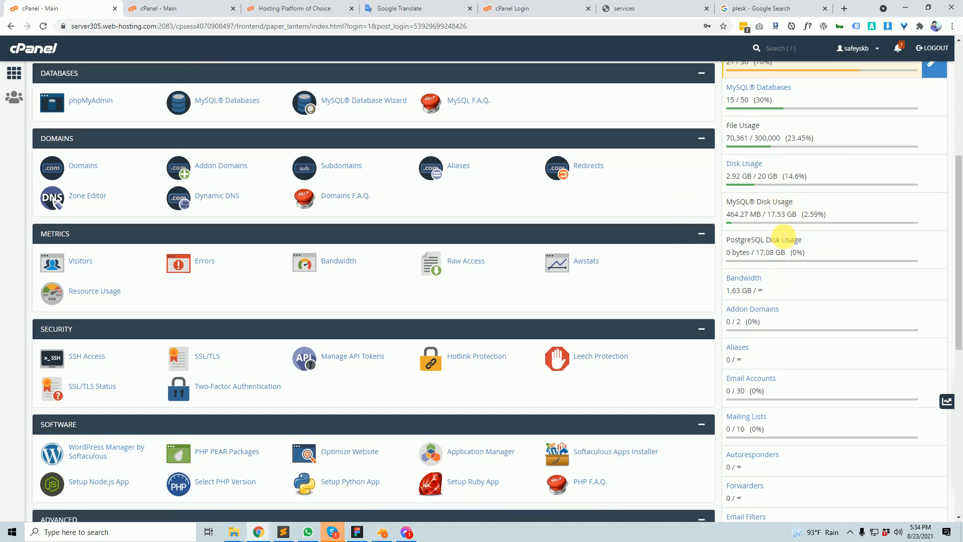
{"action": "scroll", "coordinate": [796, 151], "scroll_direction": "up", "scroll_amount": 8}
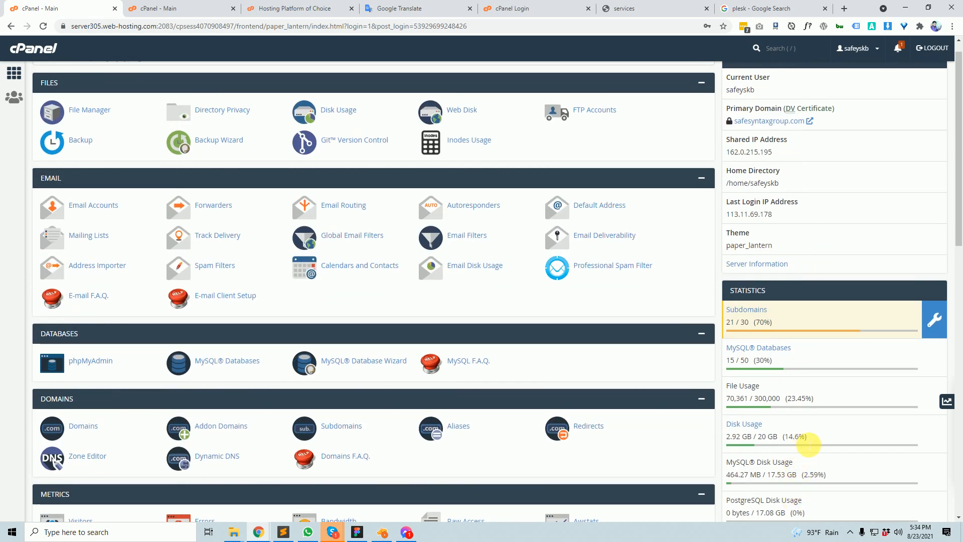
{"action": "scroll", "coordinate": [134, 258], "scroll_direction": "up", "scroll_amount": 1}
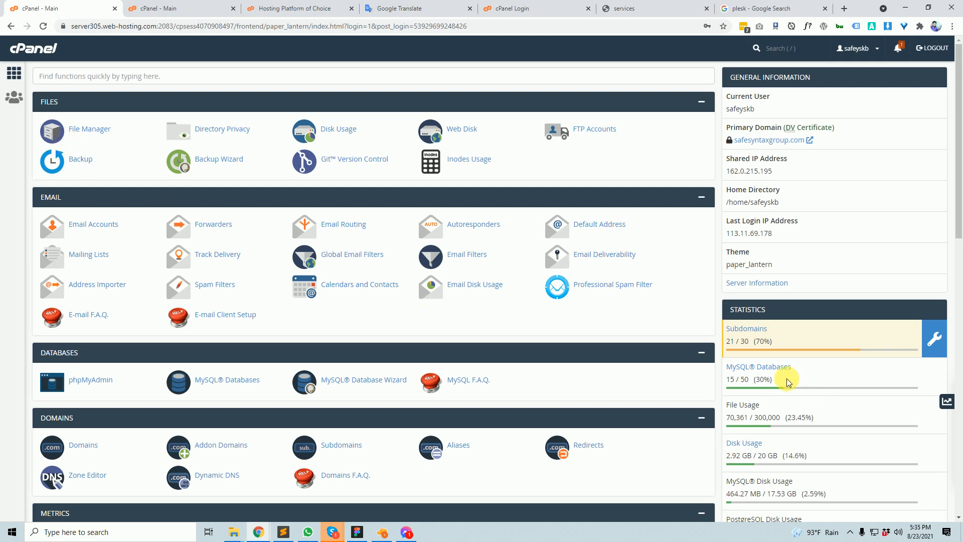
{"action": "scroll", "coordinate": [787, 331], "scroll_direction": "down", "scroll_amount": 2}
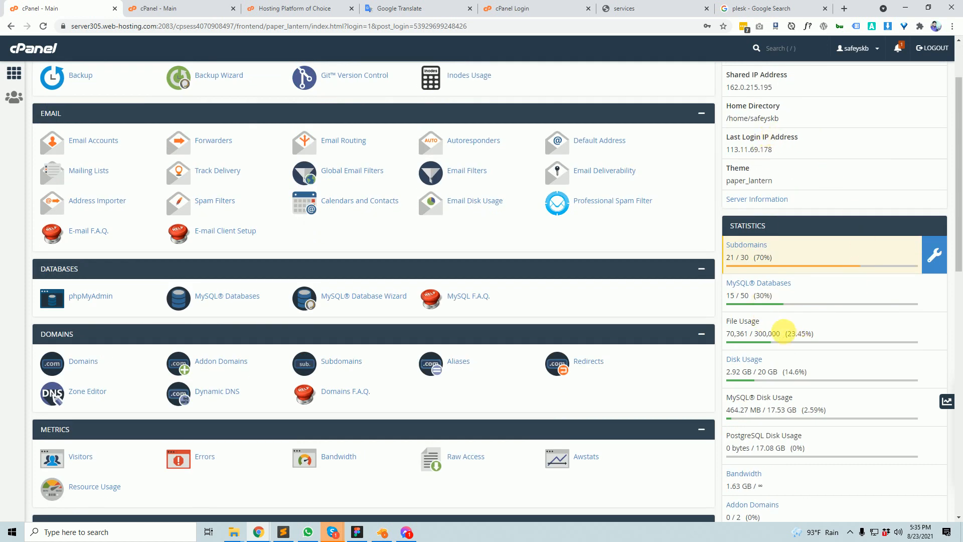
{"action": "scroll", "coordinate": [828, 261], "scroll_direction": "down", "scroll_amount": 8}
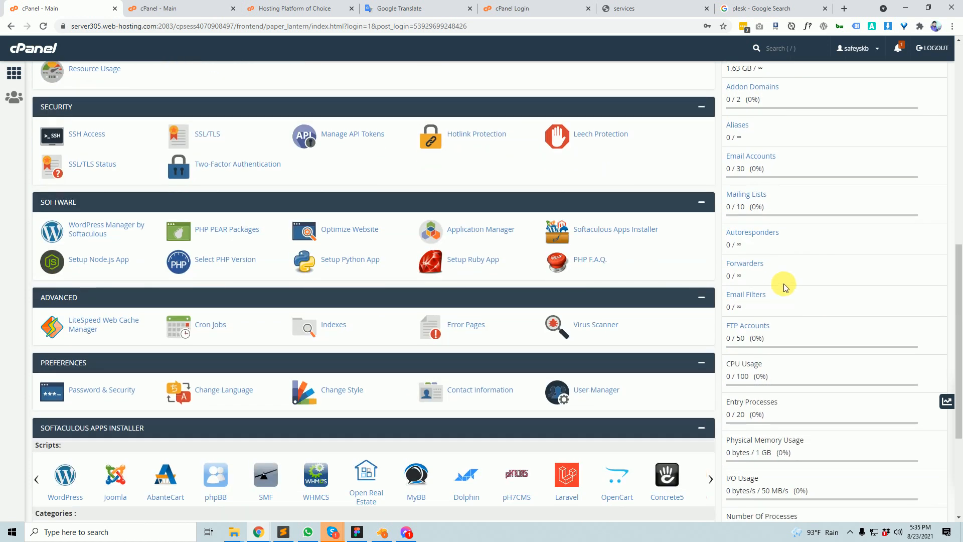
{"action": "scroll", "coordinate": [627, 371], "scroll_direction": "down", "scroll_amount": 4}
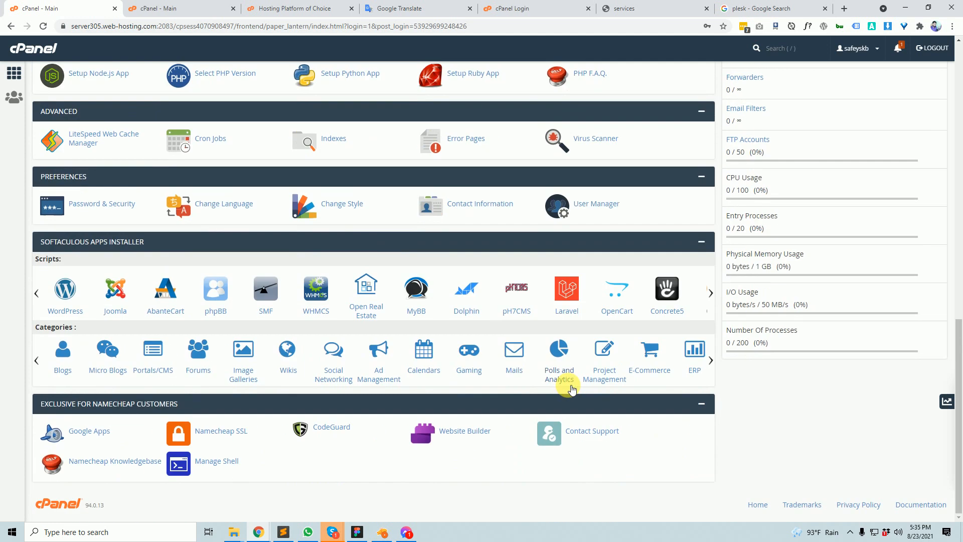
{"action": "scroll", "coordinate": [869, 274], "scroll_direction": "up", "scroll_amount": 14}
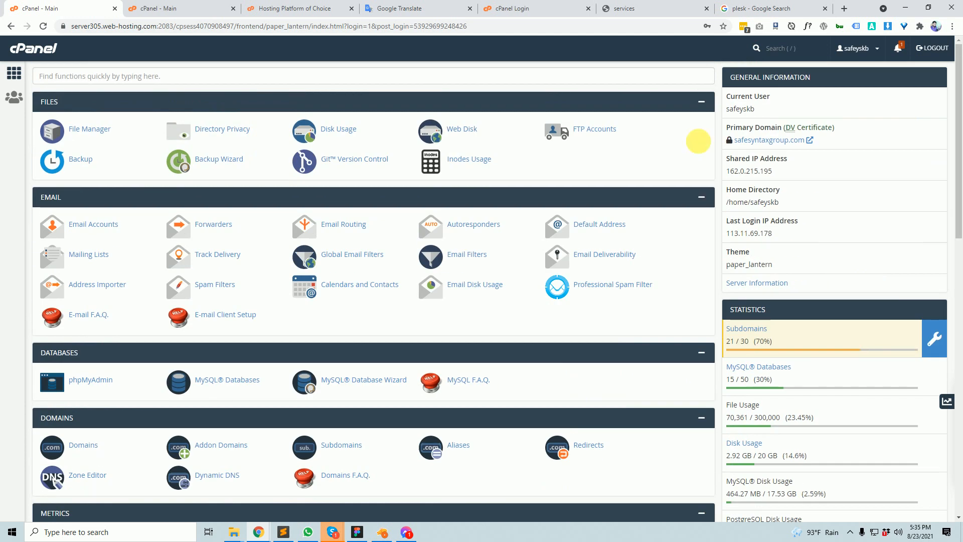
{"action": "scroll", "coordinate": [827, 326], "scroll_direction": "down", "scroll_amount": 5}
{"action": "scroll", "coordinate": [852, 261], "scroll_direction": "up", "scroll_amount": 5}
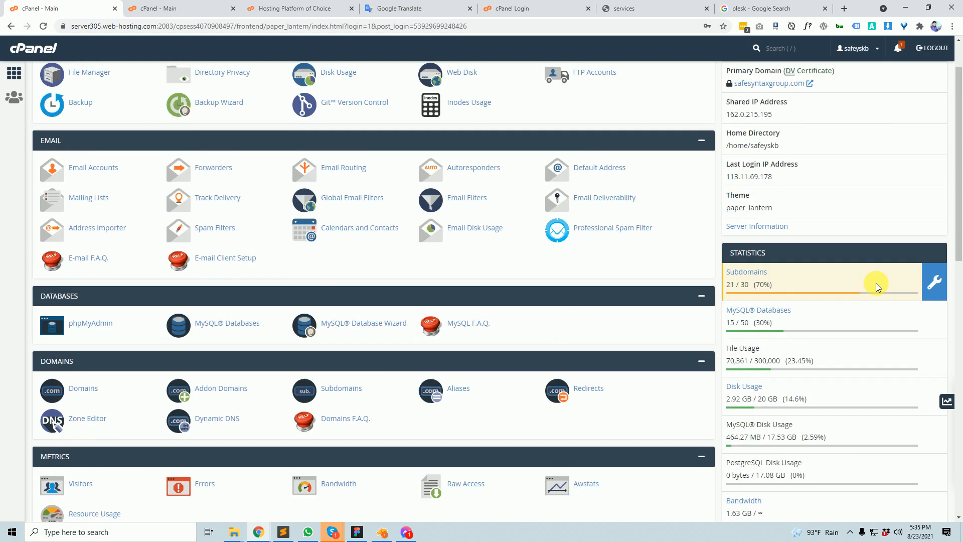
{"action": "scroll", "coordinate": [822, 174], "scroll_direction": "down", "scroll_amount": 12}
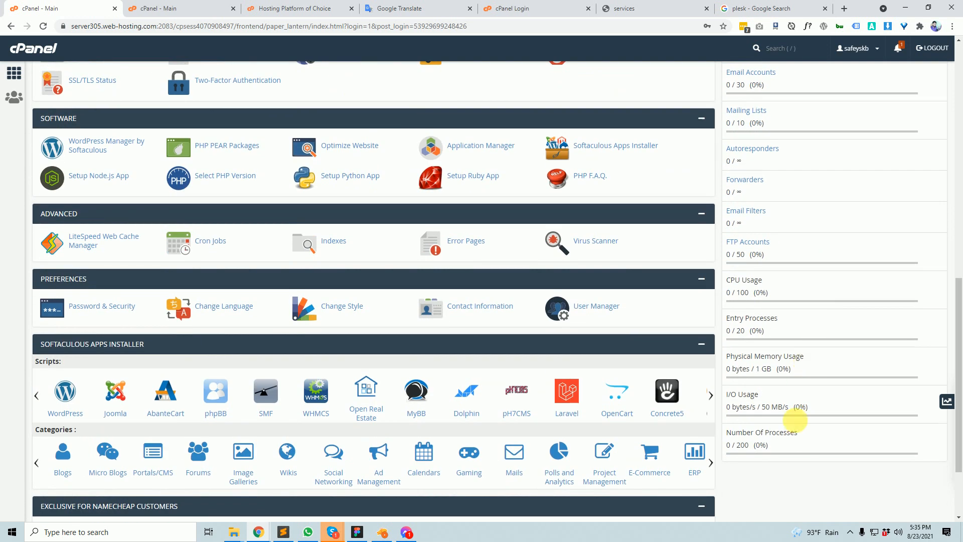
{"action": "scroll", "coordinate": [817, 387], "scroll_direction": "up", "scroll_amount": 12}
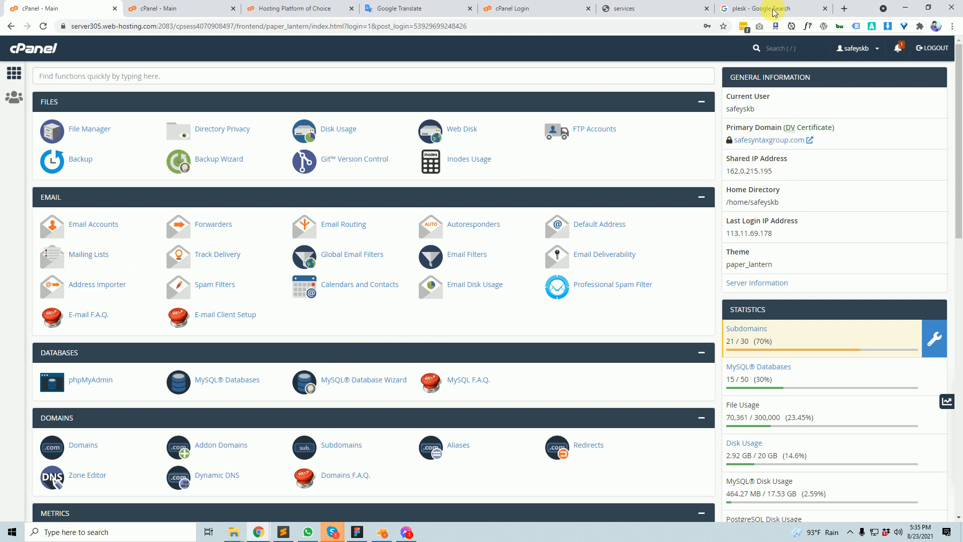
{"action": "left_click", "coordinate": [391, 8]}
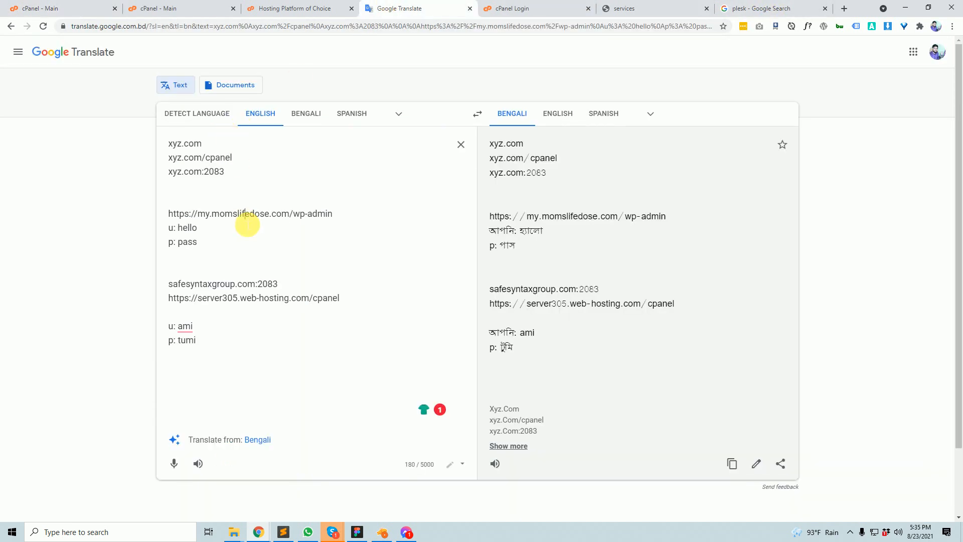
{"action": "left_click", "coordinate": [237, 338]}
{"action": "key", "text": "Return"}
{"action": "key", "text": "Return"}
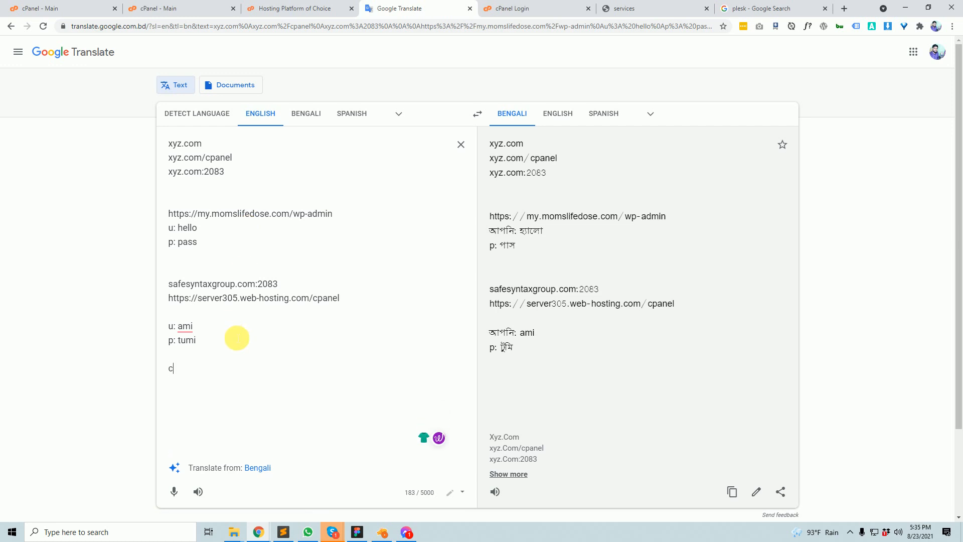
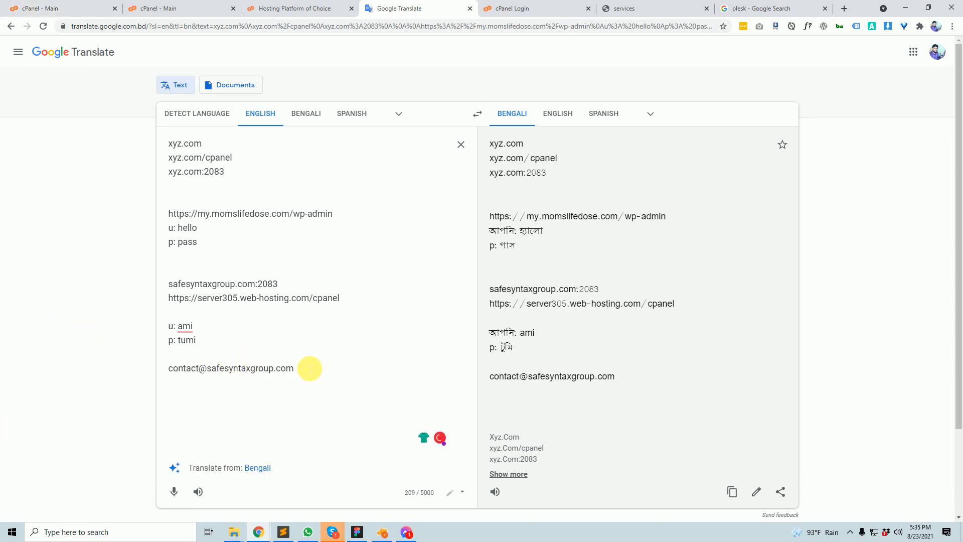
{"action": "left_click_drag", "start_coordinate": [309, 368], "coordinate": [173, 368]}
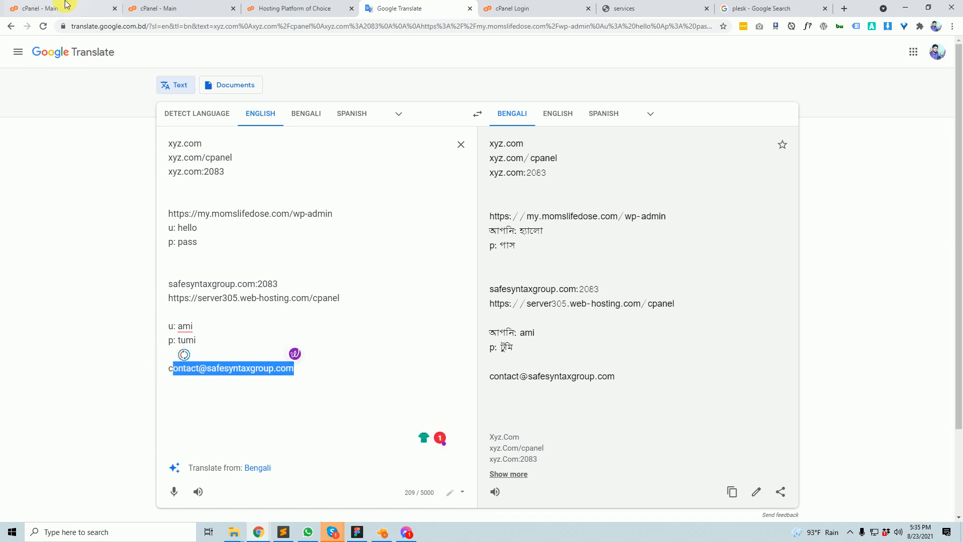
- Reselect the contact e-mail line in the notes and return to the cPanel dashboard
{"action": "left_click", "coordinate": [67, 5]}
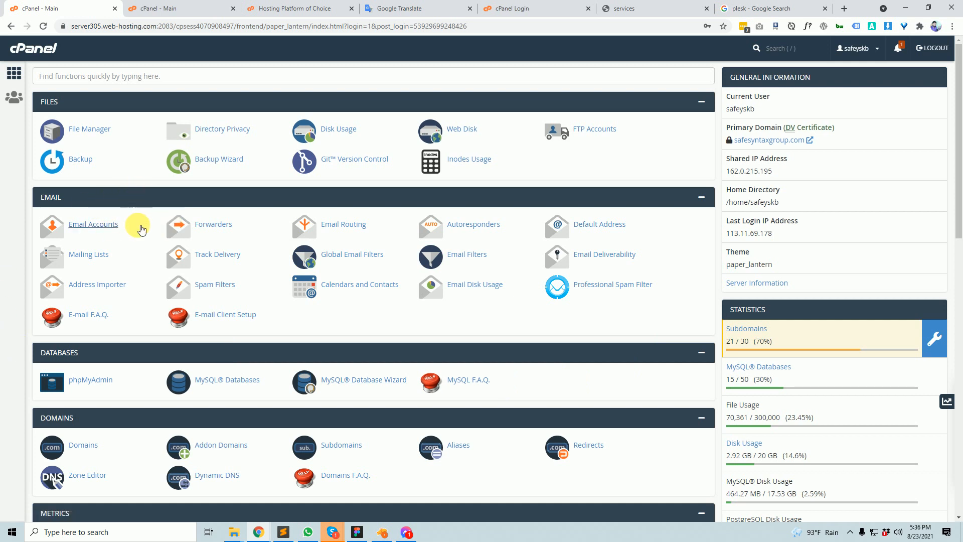
{"action": "left_click", "coordinate": [442, 4]}
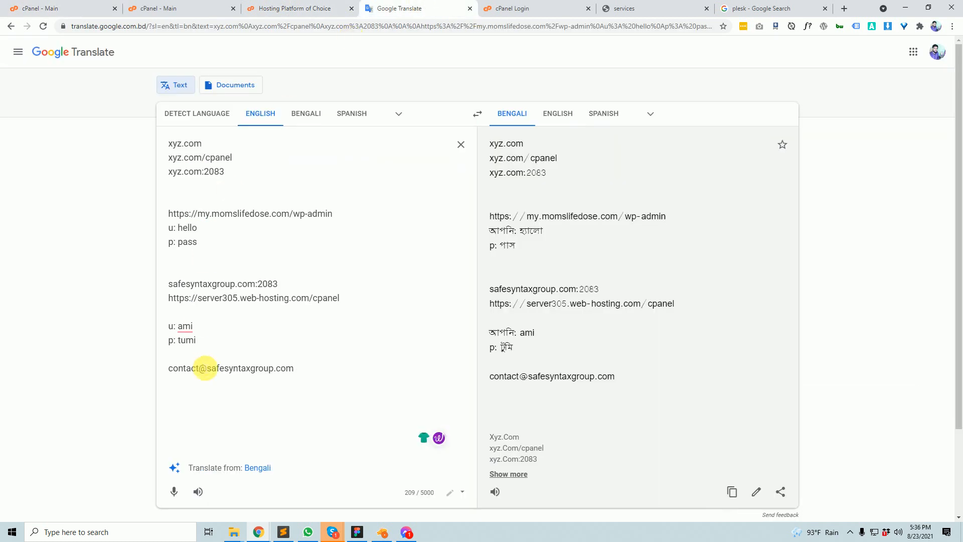
{"action": "left_click_drag", "start_coordinate": [323, 381], "coordinate": [174, 380]}
{"action": "left_click", "coordinate": [50, 8]}
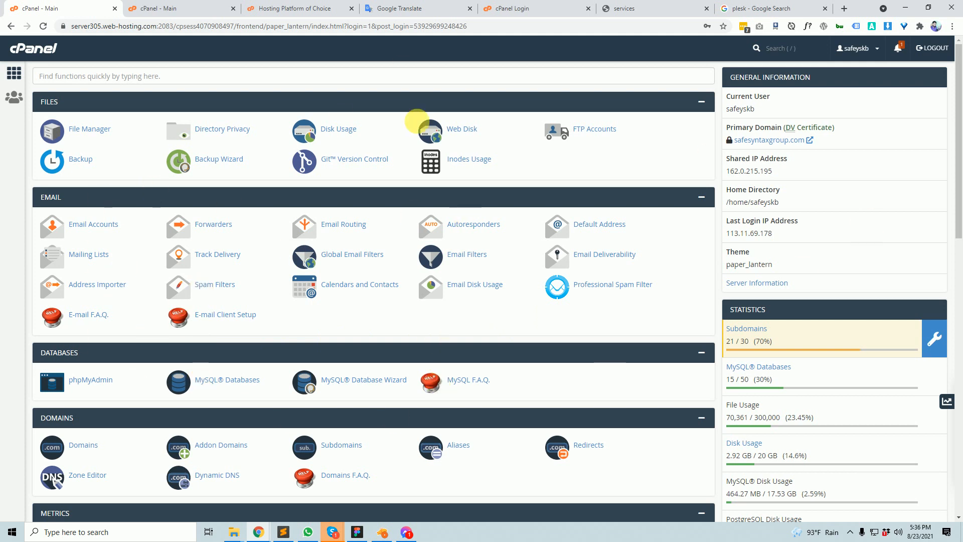
- Scroll down and capture the Databases and Domains sections in a Lightshot screenshot
{"action": "scroll", "coordinate": [357, 438], "scroll_direction": "down", "scroll_amount": 3}
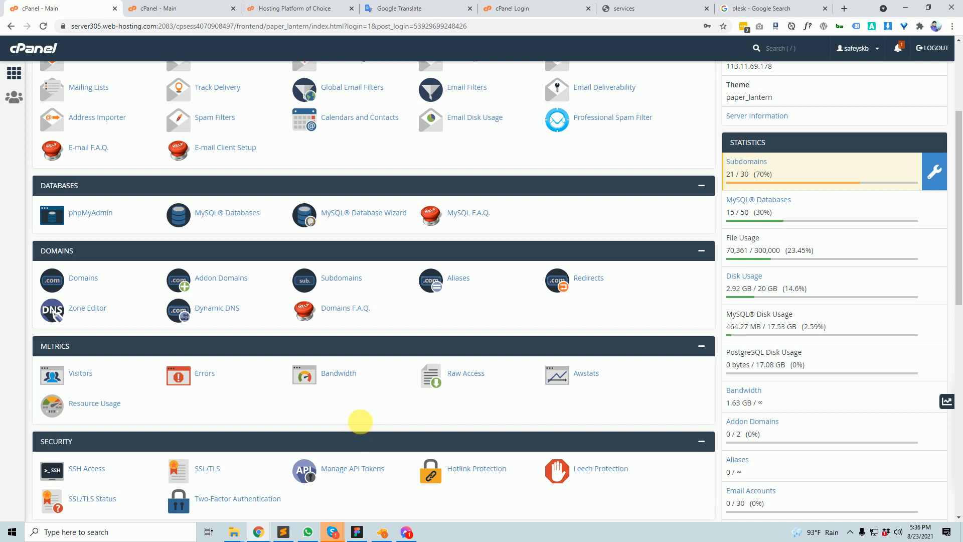
{"action": "key", "text": "Print"}
{"action": "left_click_drag", "start_coordinate": [14, 165], "coordinate": [705, 277]}
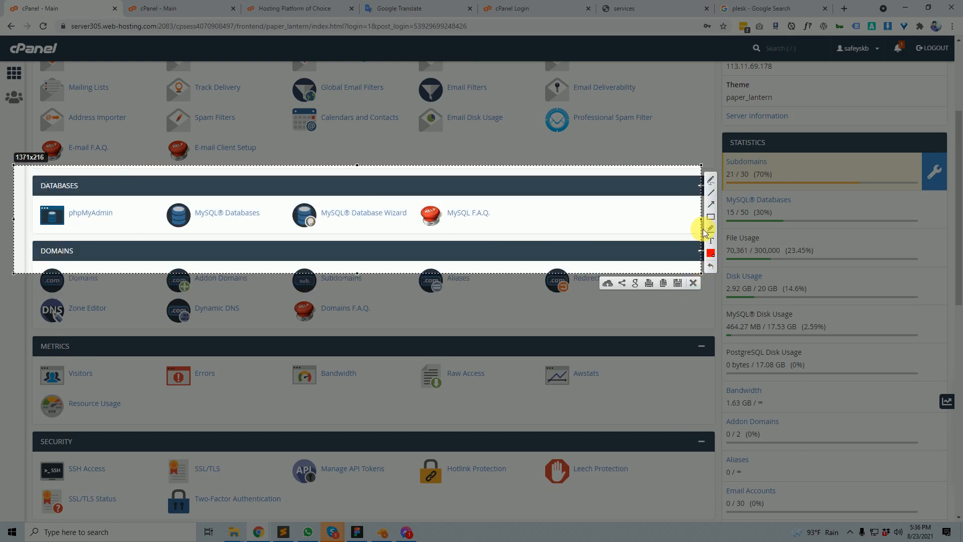
- Draw a red arrow pointing at MySQL® Databases and close the capture
{"action": "left_click", "coordinate": [711, 219]}
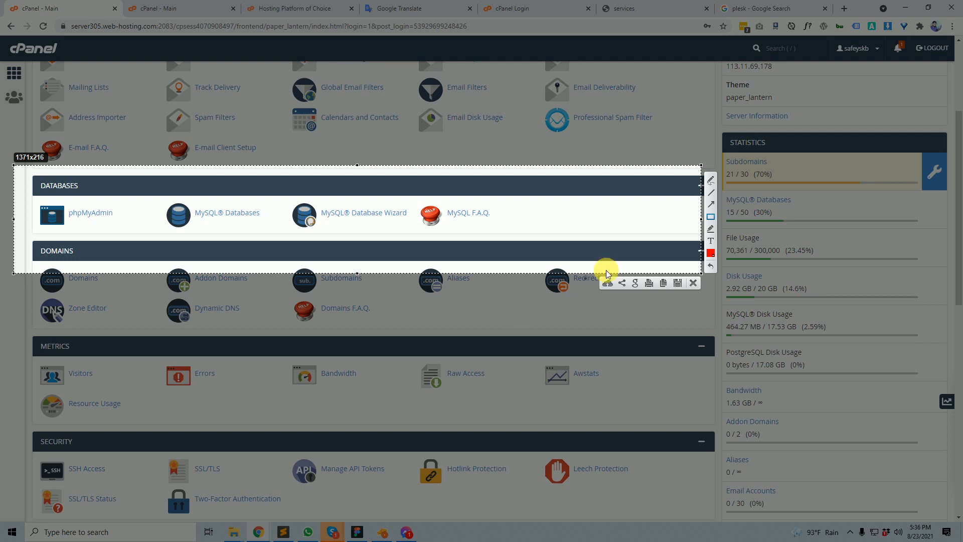
{"action": "left_click", "coordinate": [711, 204]}
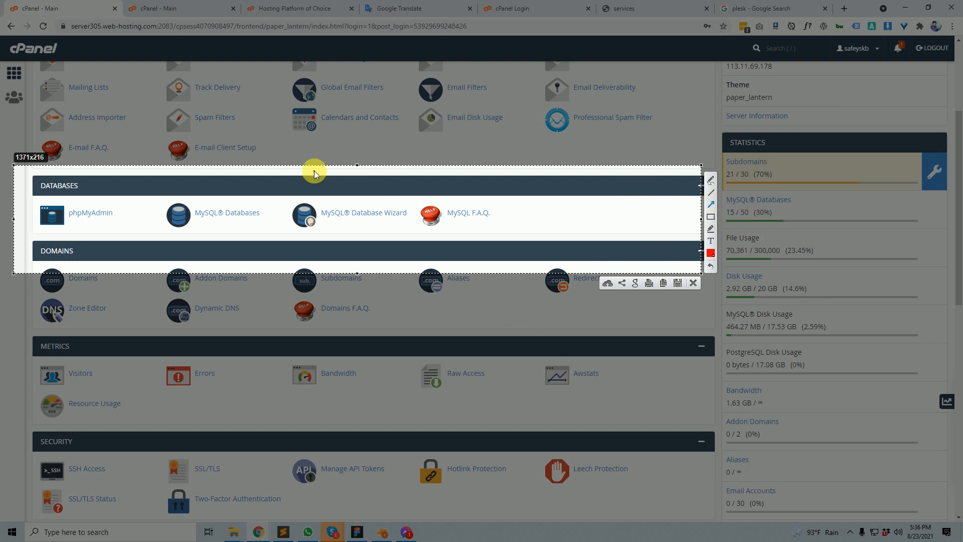
{"action": "left_click_drag", "start_coordinate": [245, 145], "coordinate": [233, 212]}
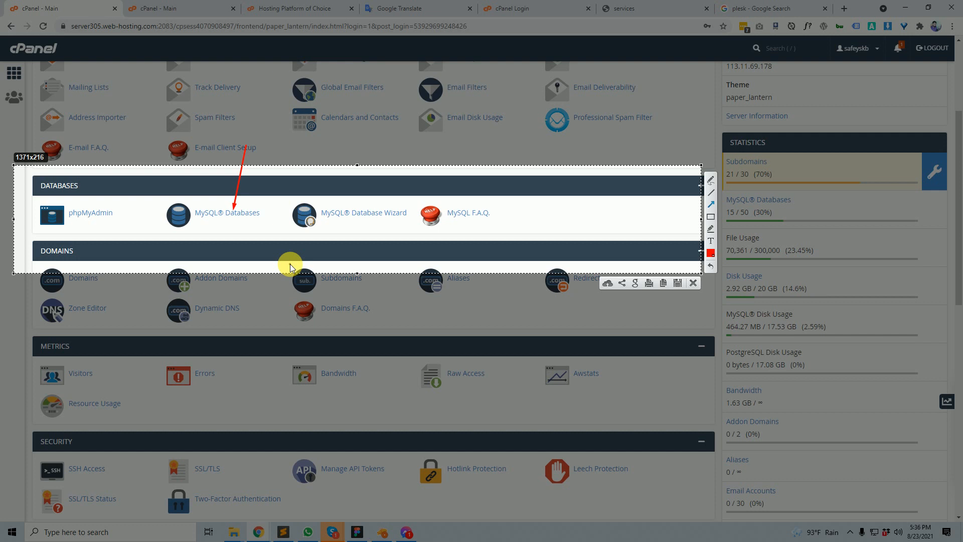
{"action": "left_click", "coordinate": [693, 283]}
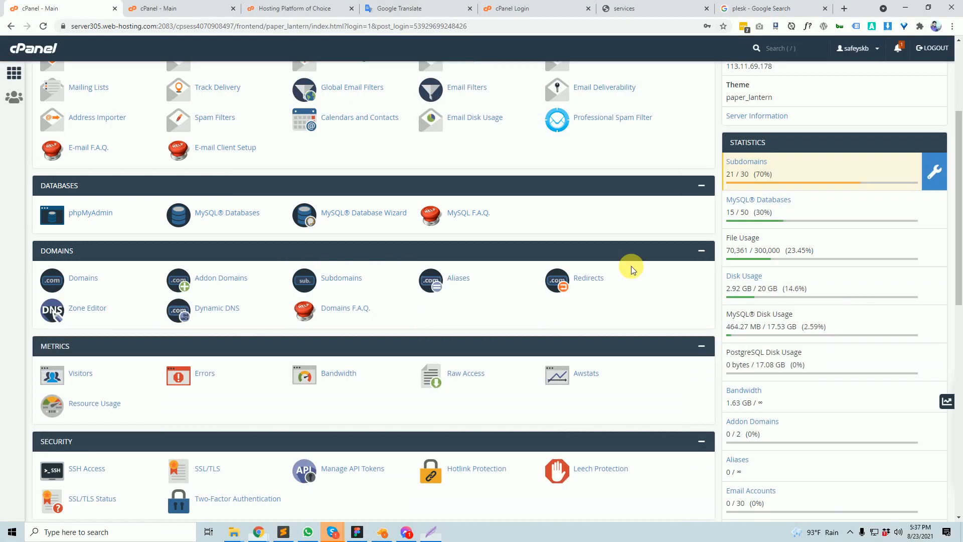
{"action": "left_click_drag", "start_coordinate": [78, 185], "coordinate": [108, 190]}
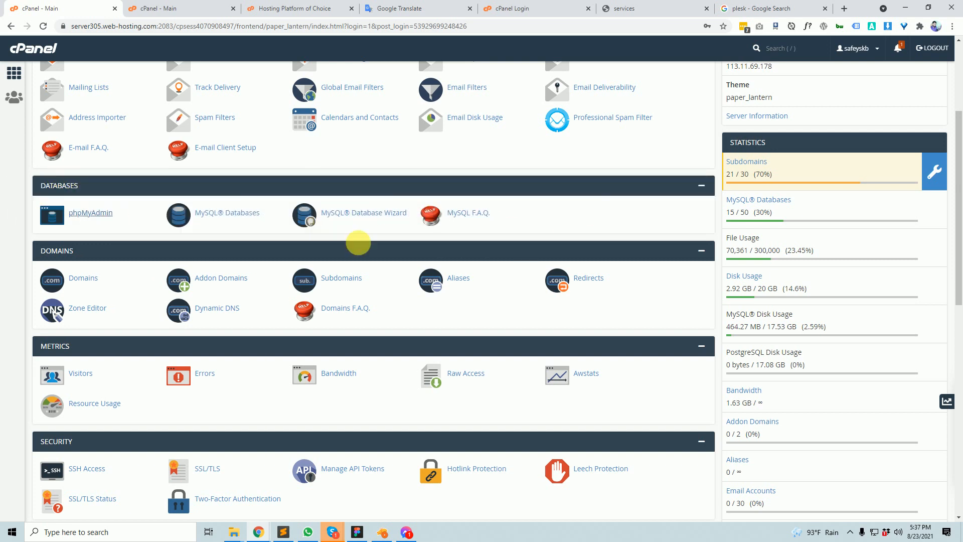
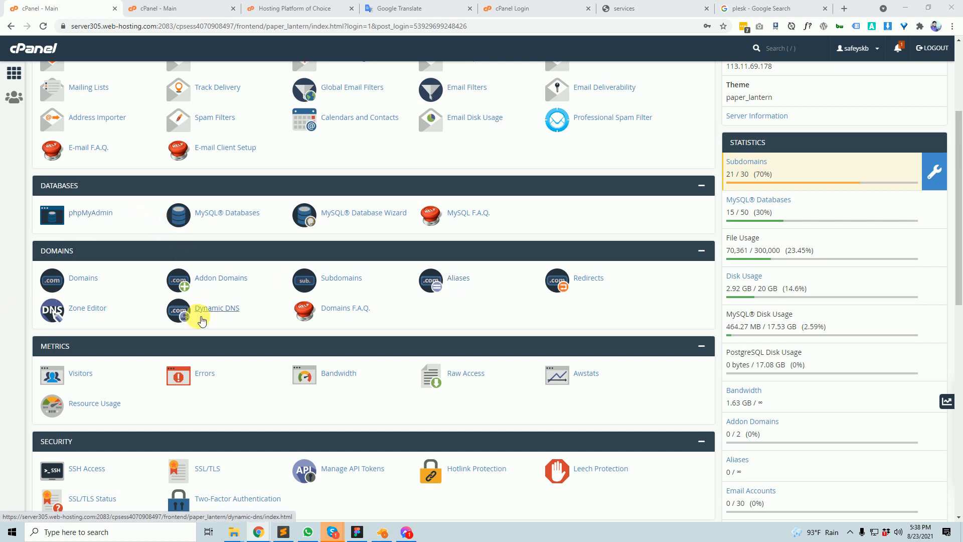
- Scroll to the Databases section, start a Lightshot capture of it, then cancel it
{"action": "scroll", "coordinate": [196, 314], "scroll_direction": "up", "scroll_amount": 3}
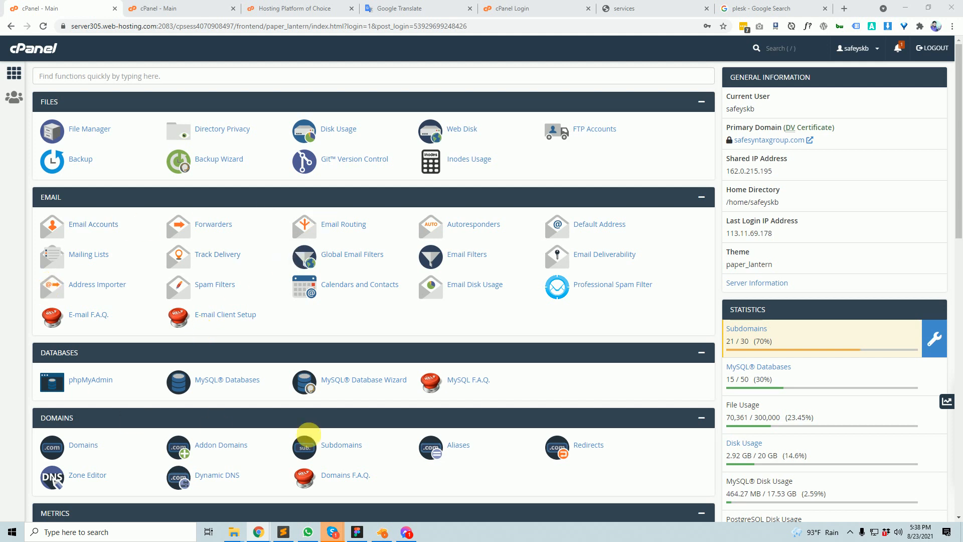
{"action": "scroll", "coordinate": [402, 383], "scroll_direction": "down", "scroll_amount": 3}
{"action": "scroll", "coordinate": [392, 383], "scroll_direction": "down", "scroll_amount": 2}
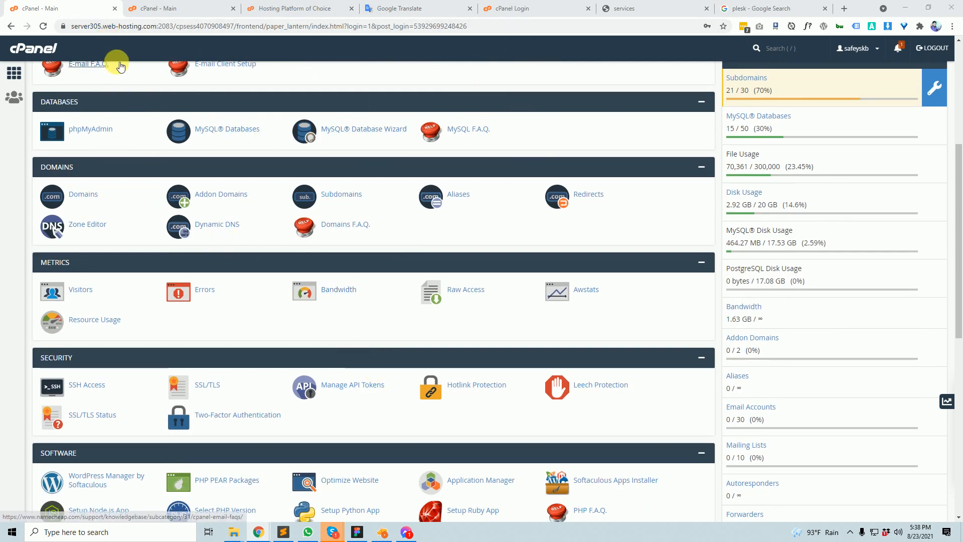
{"action": "key", "text": "Print"}
{"action": "left_click_drag", "start_coordinate": [18, 84], "coordinate": [652, 154]}
{"action": "left_click", "coordinate": [644, 165]}
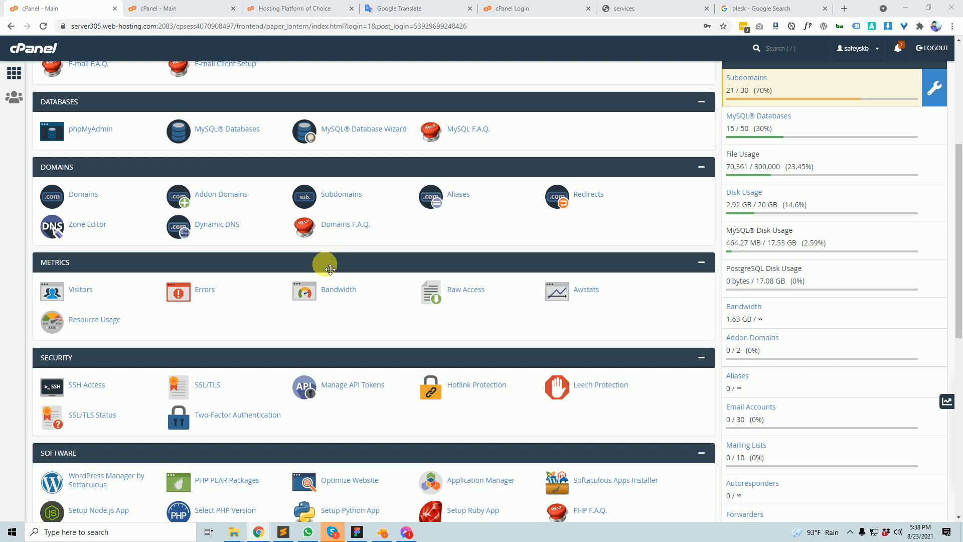
- Box MySQL Databases and MySQL Database Wizard in red, close the capture, and show the desktop
{"action": "key", "text": "Print"}
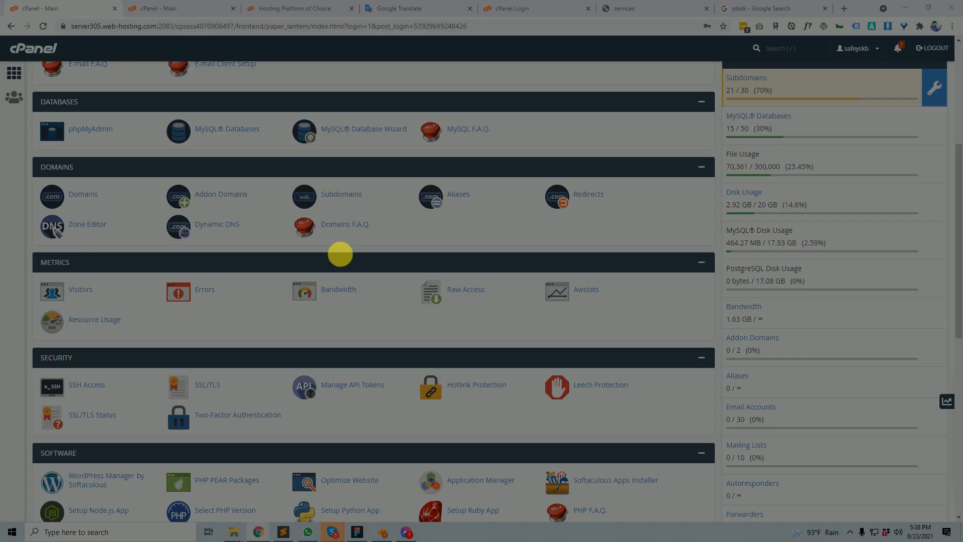
{"action": "left_click_drag", "start_coordinate": [38, 74], "coordinate": [646, 150]}
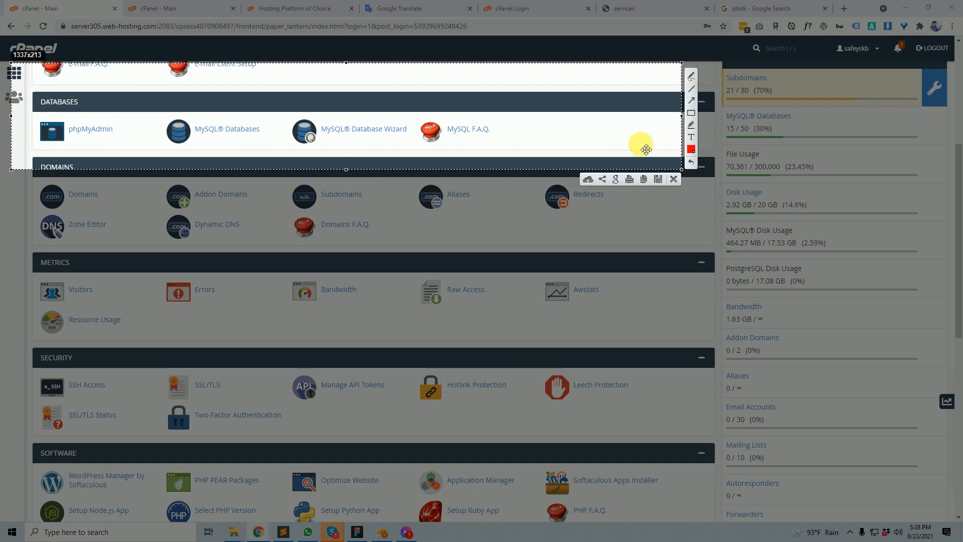
{"action": "left_click", "coordinate": [691, 112]}
{"action": "mouse_move", "coordinate": [144, 106]}
{"action": "left_mouse_down"}
{"action": "mouse_move", "coordinate": [368, 163]}
{"action": "mouse_move", "coordinate": [426, 155]}
{"action": "mouse_move", "coordinate": [415, 150]}
{"action": "left_mouse_up"}
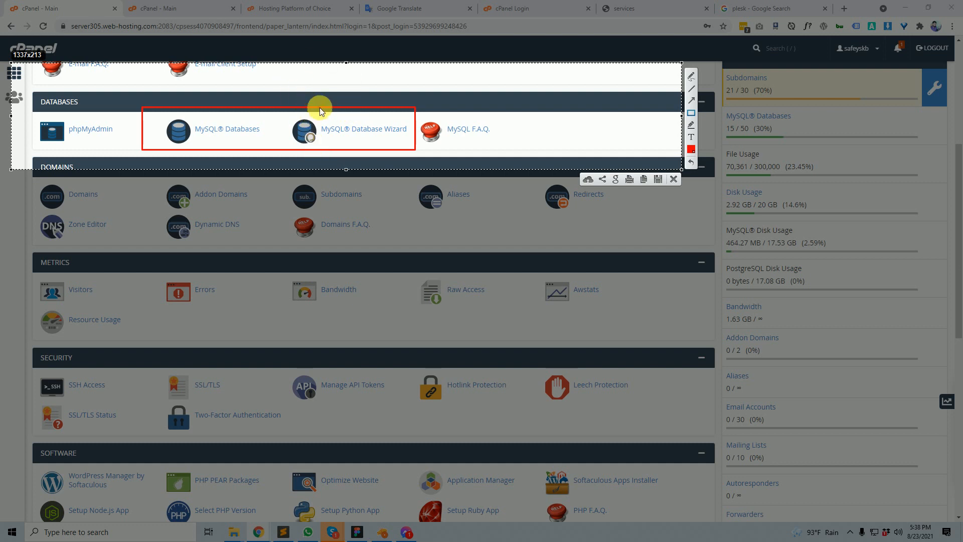
{"action": "left_click", "coordinate": [673, 179]}
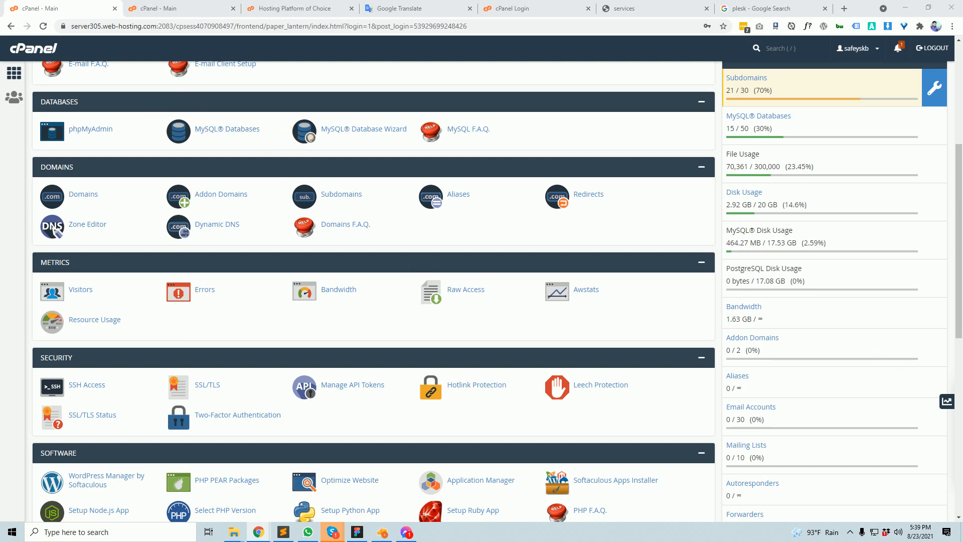
{"action": "key", "text": "super+d"}
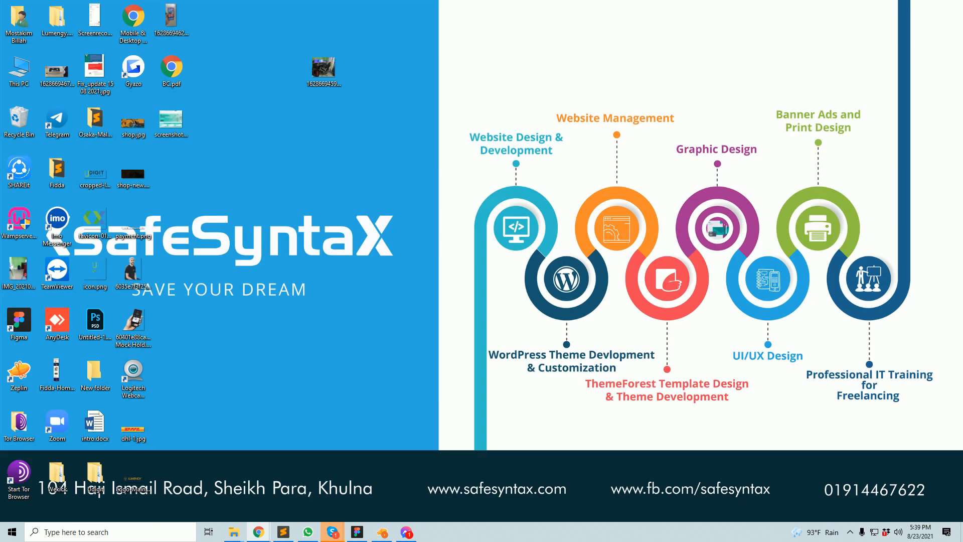
- Bring the browser back and scroll to the SOFTWARE section
{"action": "key", "text": "super+d"}
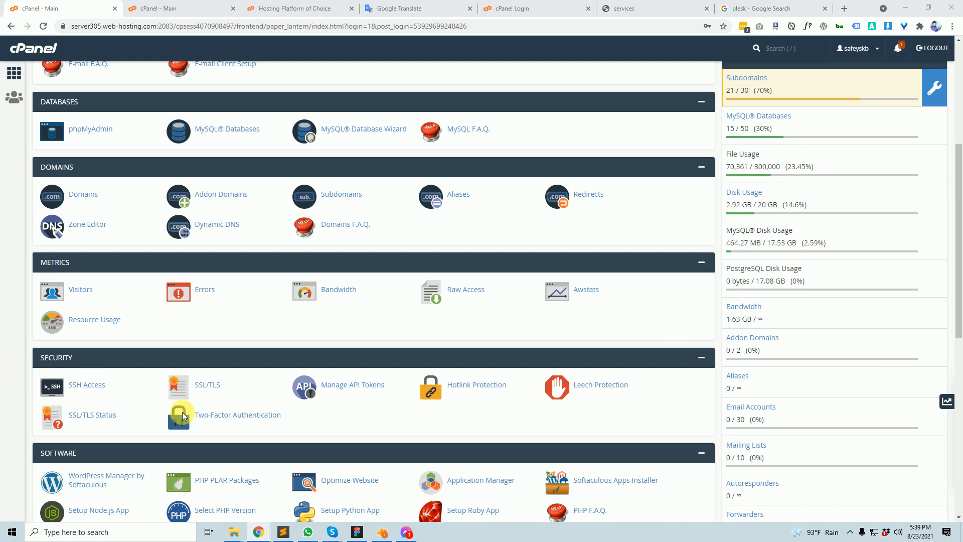
{"action": "scroll", "coordinate": [310, 393], "scroll_direction": "down", "scroll_amount": 3}
{"action": "scroll", "coordinate": [311, 395], "scroll_direction": "down", "scroll_amount": 5}
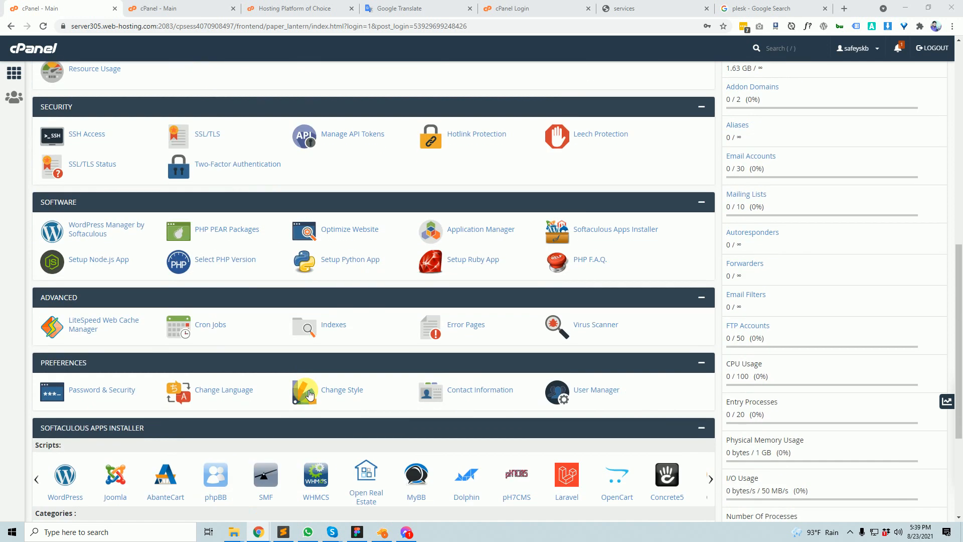
{"action": "scroll", "coordinate": [308, 393], "scroll_direction": "up", "scroll_amount": 2}
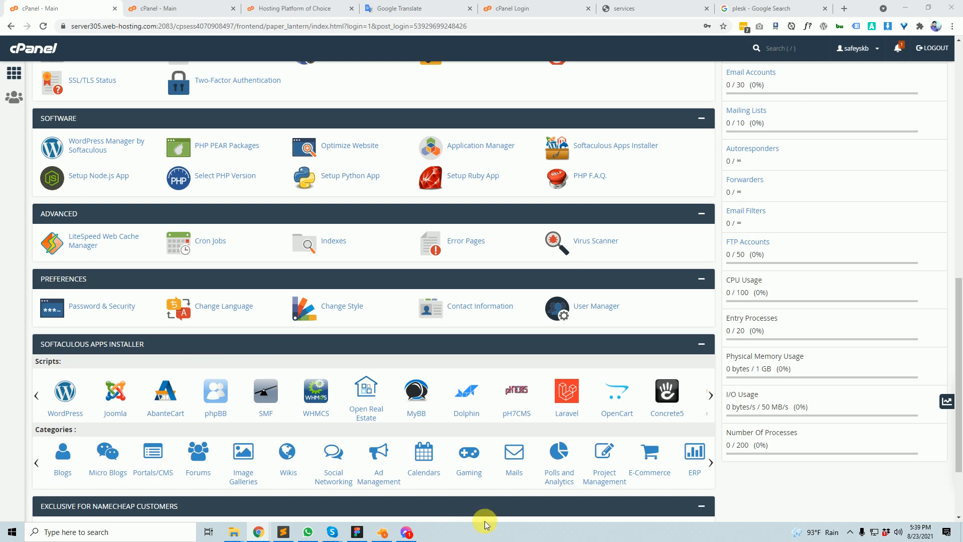
- Capture the Software section, outline then undo the SOFTWARE heading box, and go to the cpanel.net tab
{"action": "key", "text": "Print"}
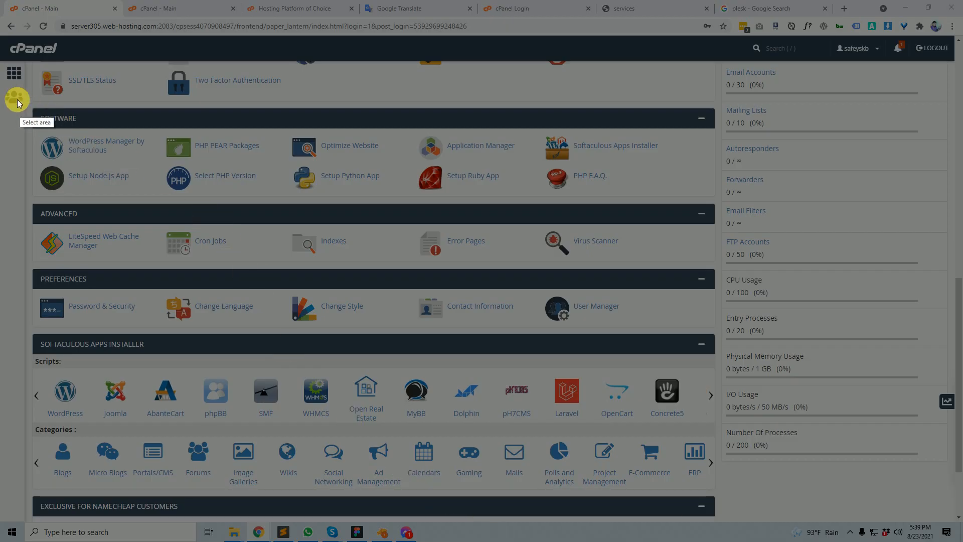
{"action": "left_click_drag", "start_coordinate": [11, 89], "coordinate": [781, 234]}
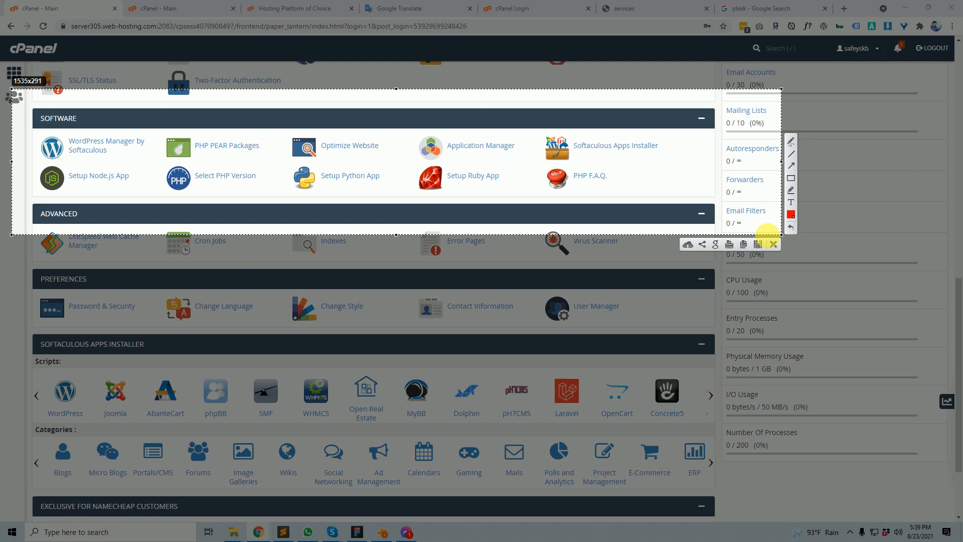
{"action": "left_click", "coordinate": [792, 179]}
{"action": "left_click_drag", "start_coordinate": [16, 105], "coordinate": [120, 130]}
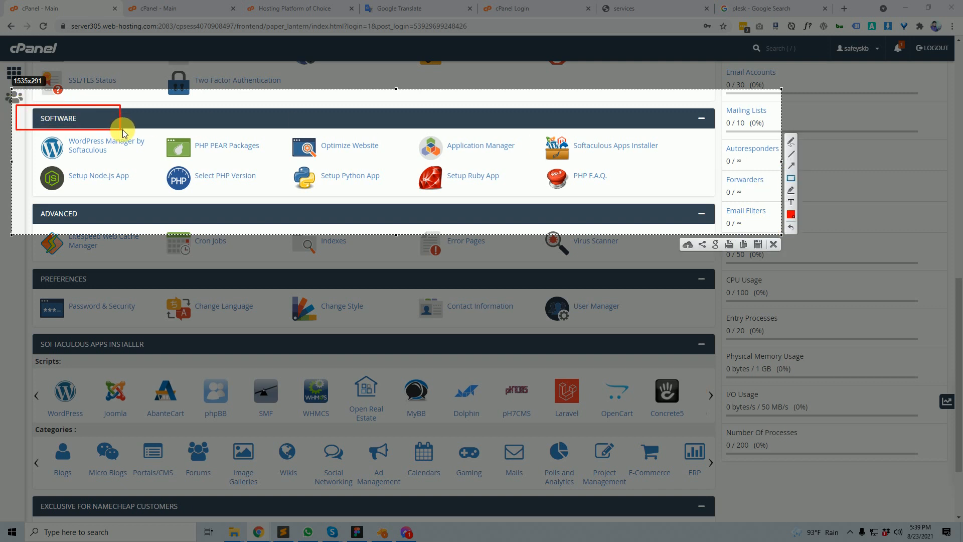
{"action": "key", "text": "ctrl+z"}
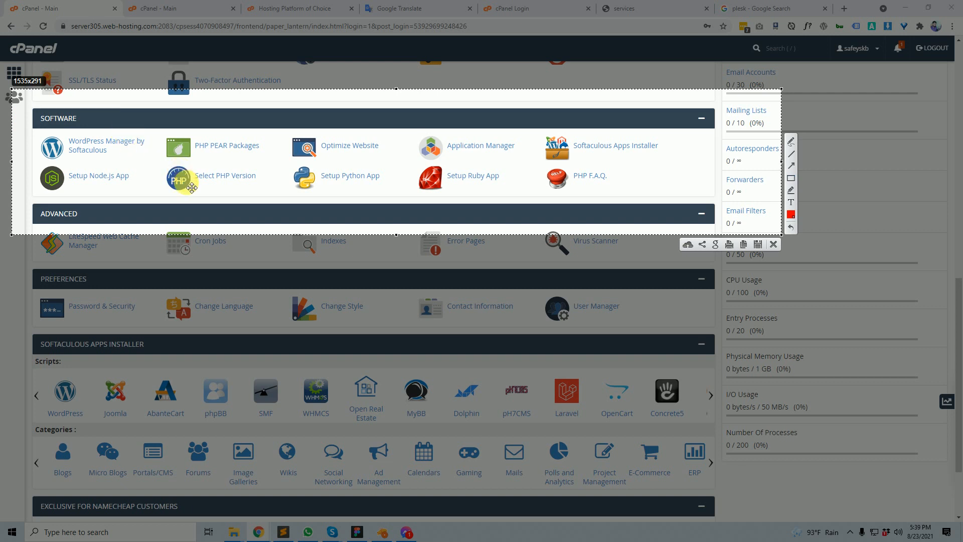
{"action": "left_click", "coordinate": [773, 246]}
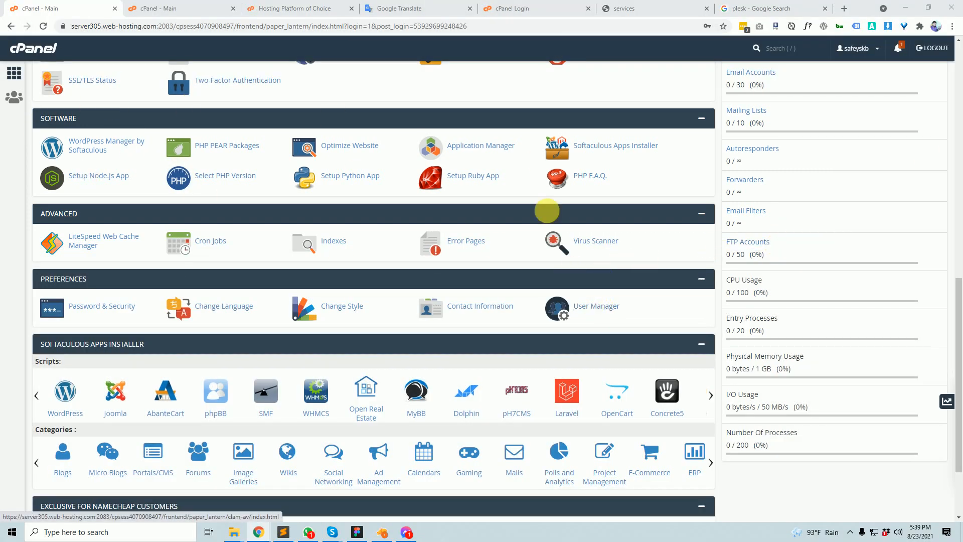
{"action": "left_click", "coordinate": [301, 6]}
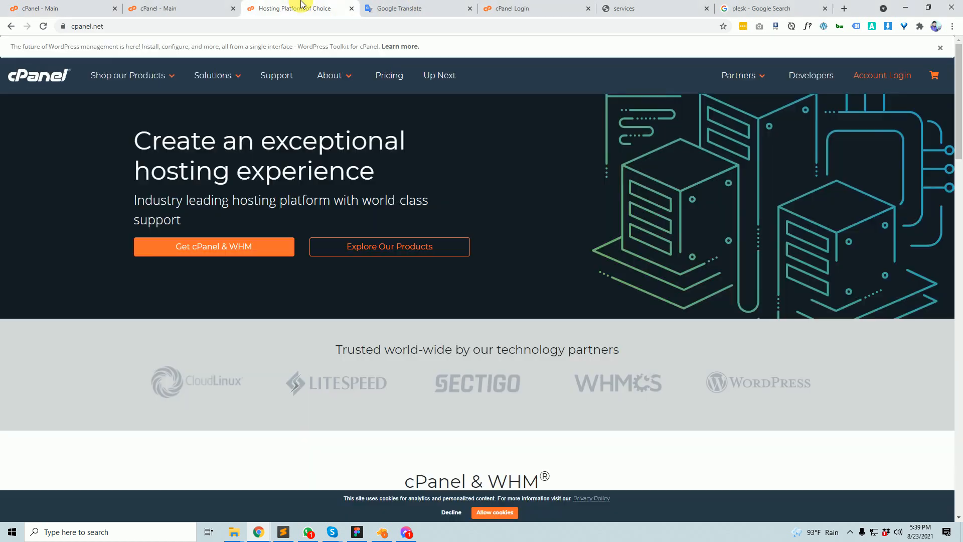
- On the Bluehost cPanel tab, capture the WordPress Manager item with Lightshot and close it
{"action": "left_click", "coordinate": [200, 7]}
{"action": "scroll", "coordinate": [359, 467], "scroll_direction": "down", "scroll_amount": 15}
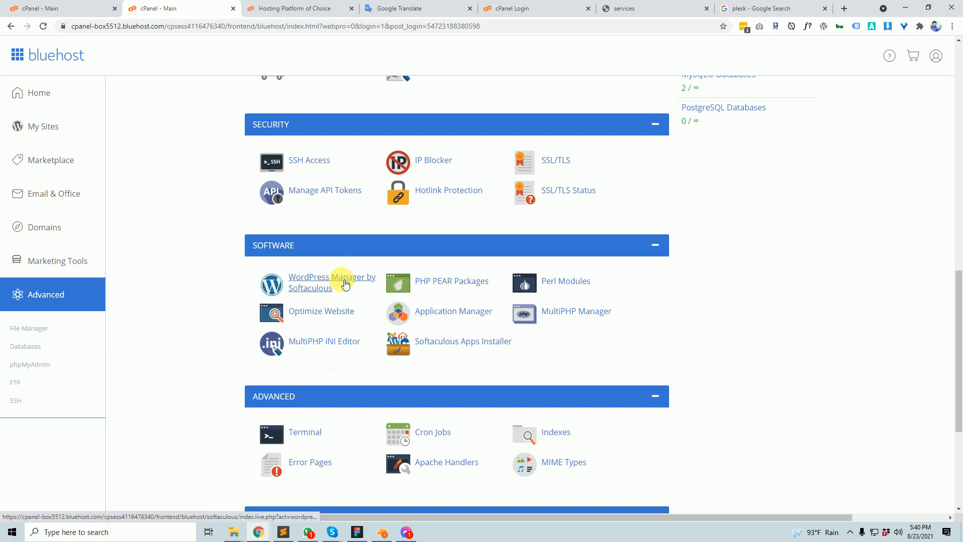
{"action": "key", "text": "Print"}
{"action": "left_click_drag", "start_coordinate": [247, 251], "coordinate": [386, 307]}
{"action": "left_click", "coordinate": [379, 313]}
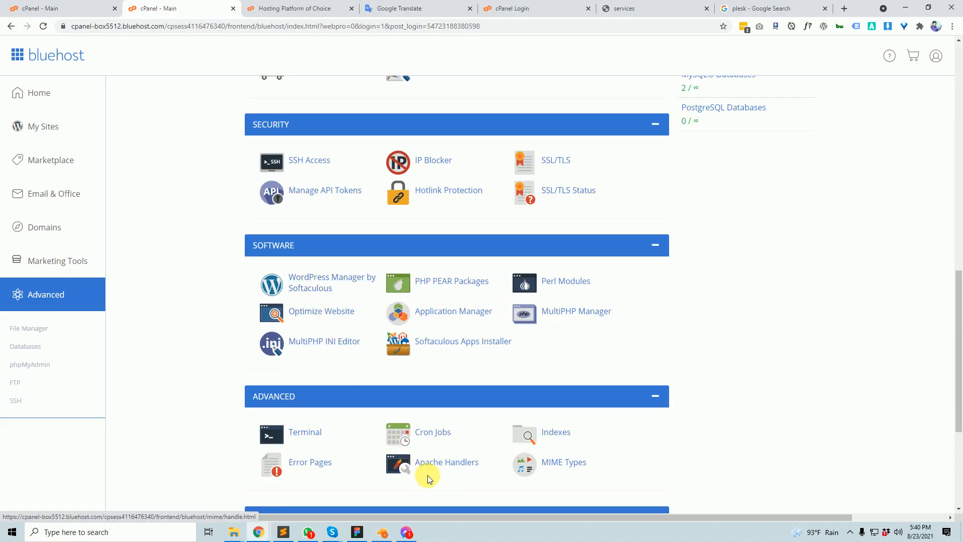
- Capture Softaculous Apps Installer, nudge the capture box, close it, and return to the first cPanel tab
{"action": "key", "text": "Print"}
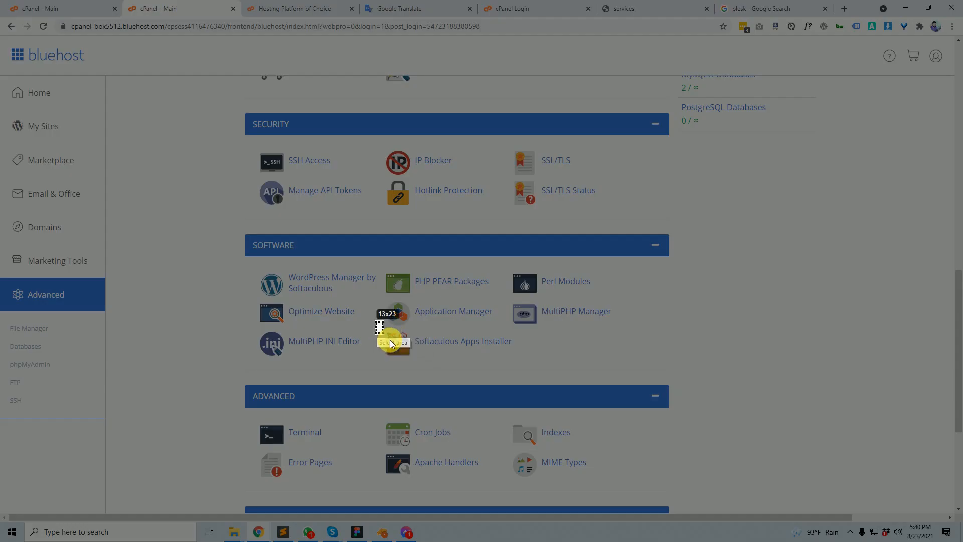
{"action": "left_click_drag", "start_coordinate": [391, 344], "coordinate": [552, 376]}
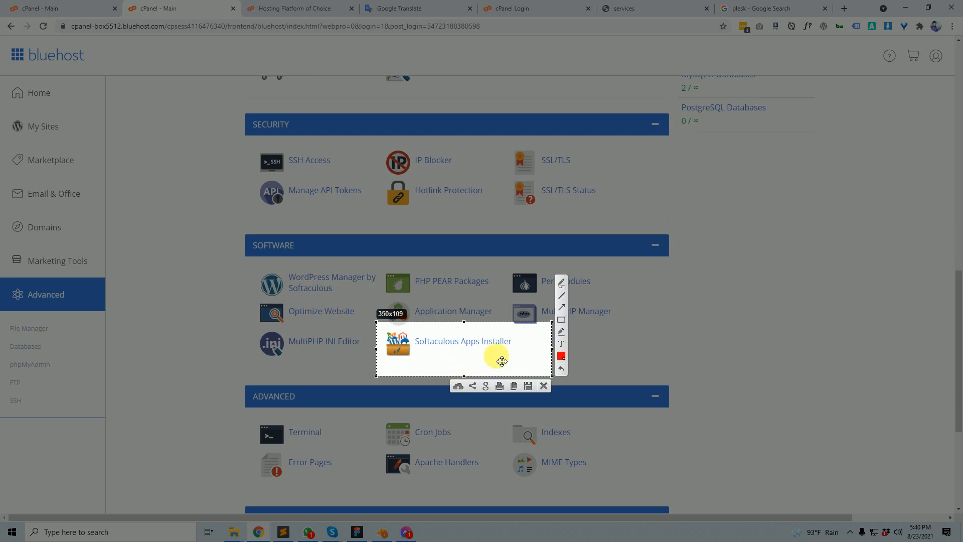
{"action": "left_click", "coordinate": [570, 303]}
{"action": "left_click", "coordinate": [559, 307]}
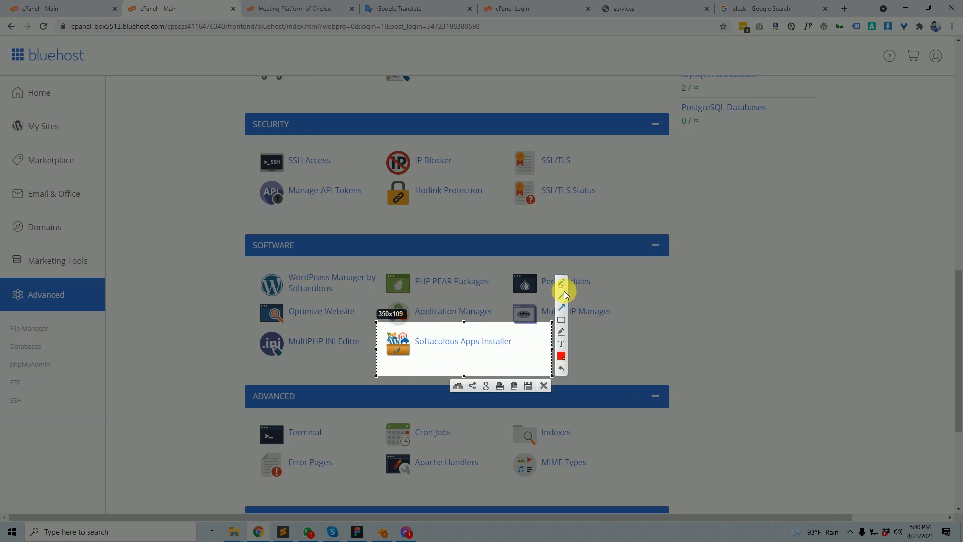
{"action": "left_click_drag", "start_coordinate": [463, 360], "coordinate": [461, 353]}
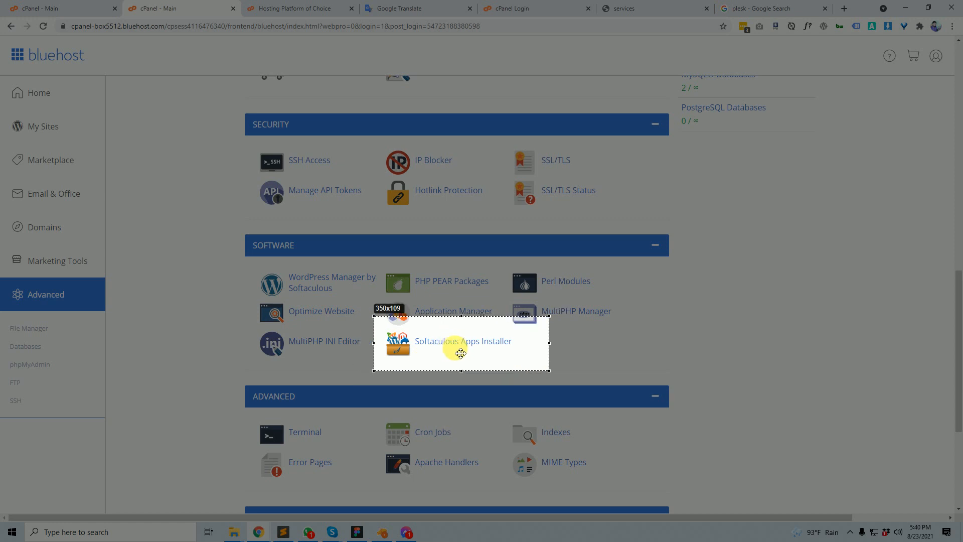
{"action": "left_click", "coordinate": [543, 377]}
{"action": "left_click", "coordinate": [83, 6]}
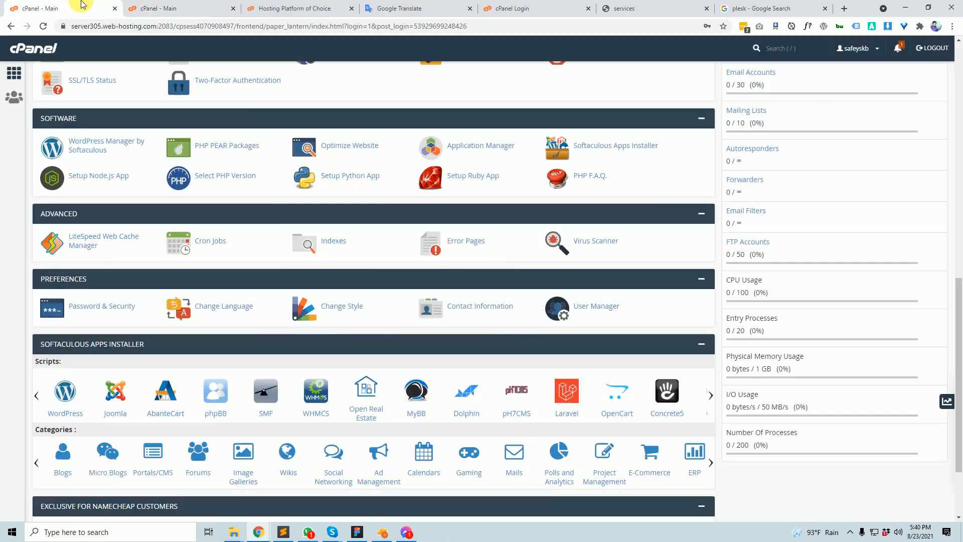
- Capture the Softaculous Apps Installer panel with Lightshot and close the capture
{"action": "key", "text": "Print"}
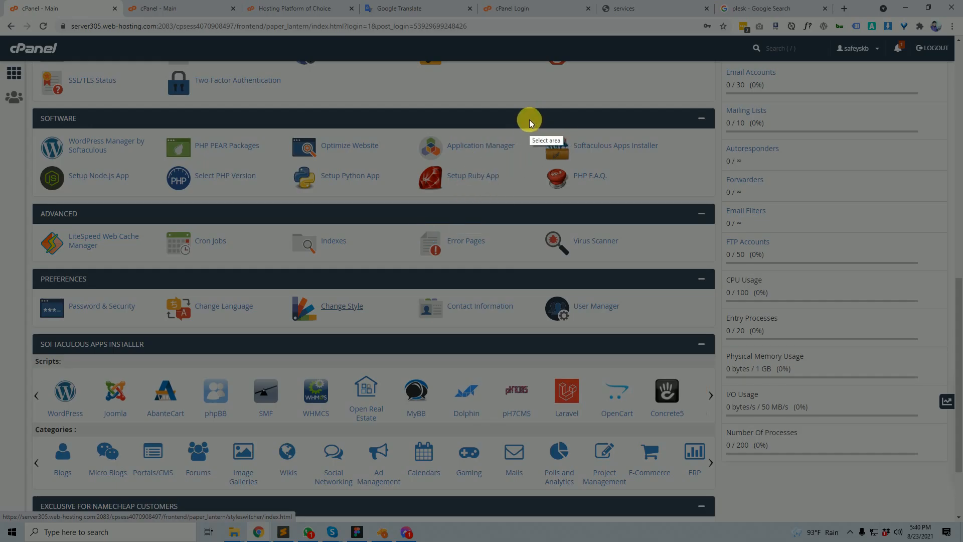
{"action": "left_click_drag", "start_coordinate": [530, 120], "coordinate": [697, 164]}
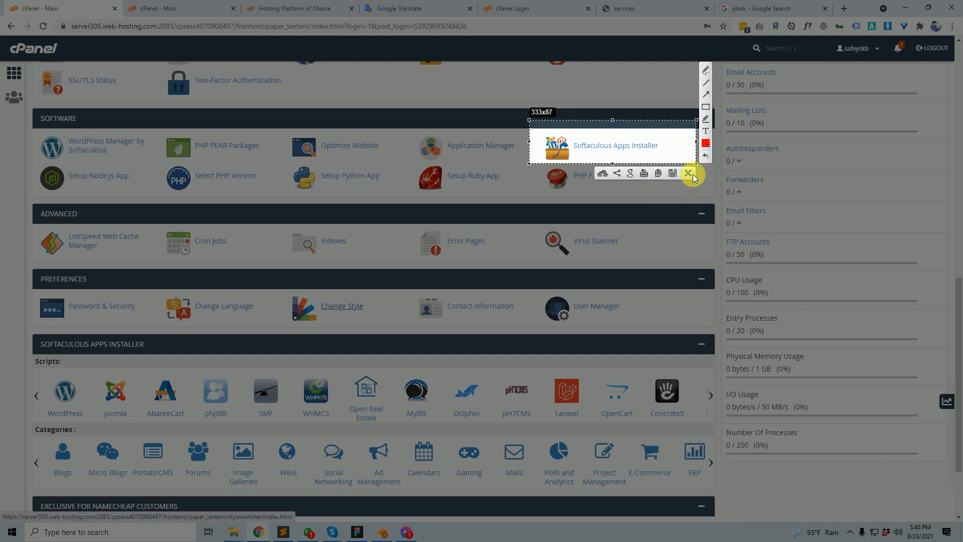
{"action": "left_click", "coordinate": [688, 173]}
- Scroll down to the cPanel page footer and open a new Google start page tab
{"action": "scroll", "coordinate": [336, 452], "scroll_direction": "down", "scroll_amount": 2}
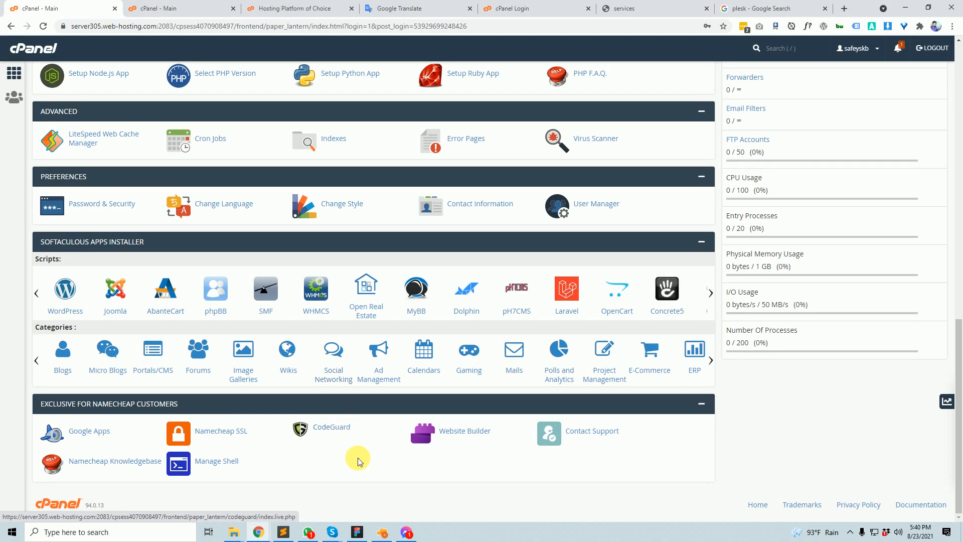
{"action": "scroll", "coordinate": [365, 455], "scroll_direction": "up", "scroll_amount": 2}
{"action": "scroll", "coordinate": [370, 460], "scroll_direction": "down", "scroll_amount": 2}
{"action": "scroll", "coordinate": [369, 461], "scroll_direction": "down", "scroll_amount": 1}
{"action": "scroll", "coordinate": [361, 442], "scroll_direction": "up", "scroll_amount": 2}
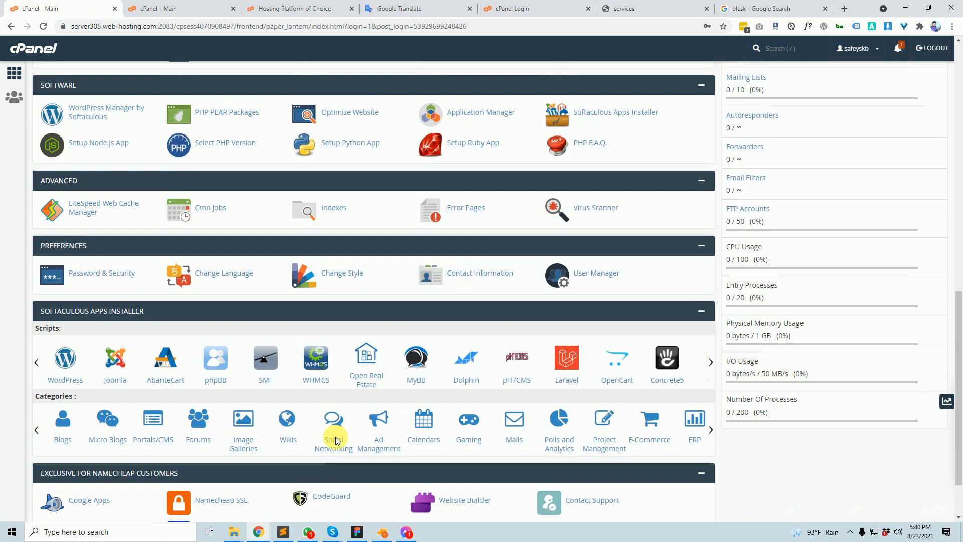
{"action": "scroll", "coordinate": [219, 496], "scroll_direction": "down", "scroll_amount": 2}
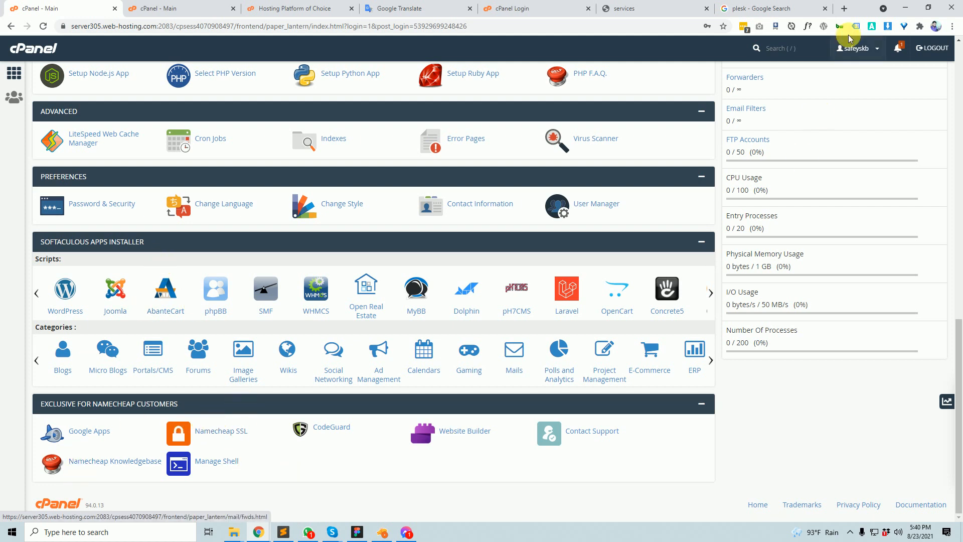
{"action": "left_click", "coordinate": [843, 8]}
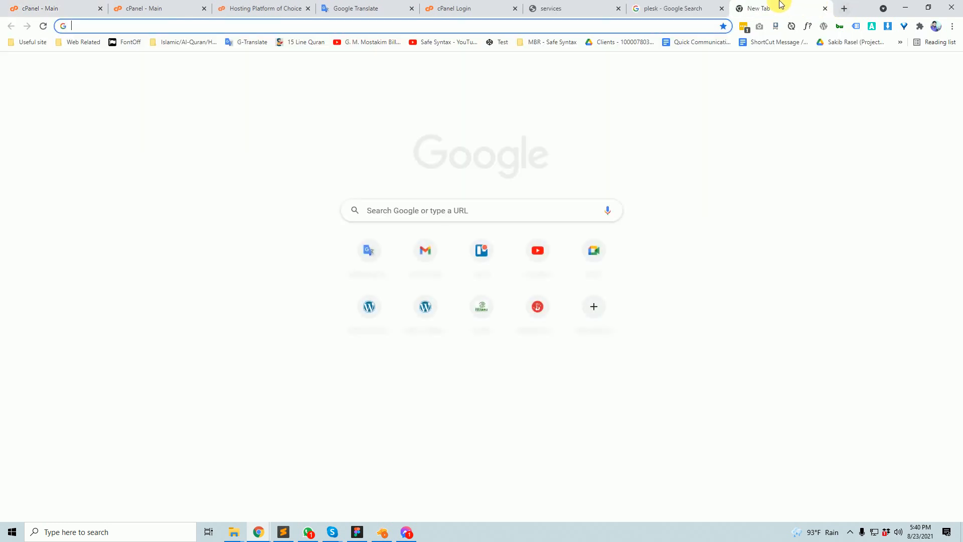
- Close the New Tab page with Ctrl+W to get back to cPanel - Main
{"action": "key", "text": "ctrl+w"}
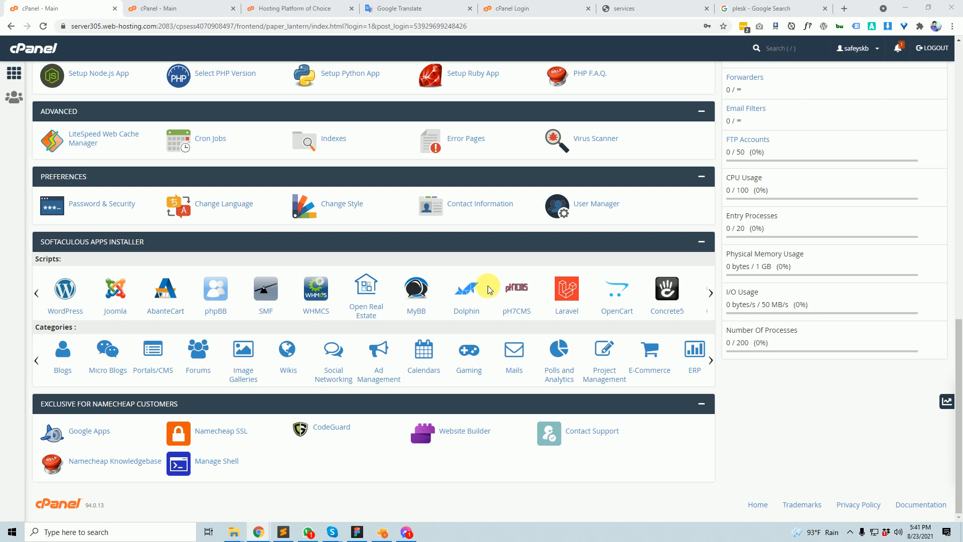
{"action": "scroll", "coordinate": [456, 311], "scroll_direction": "up", "scroll_amount": 7}
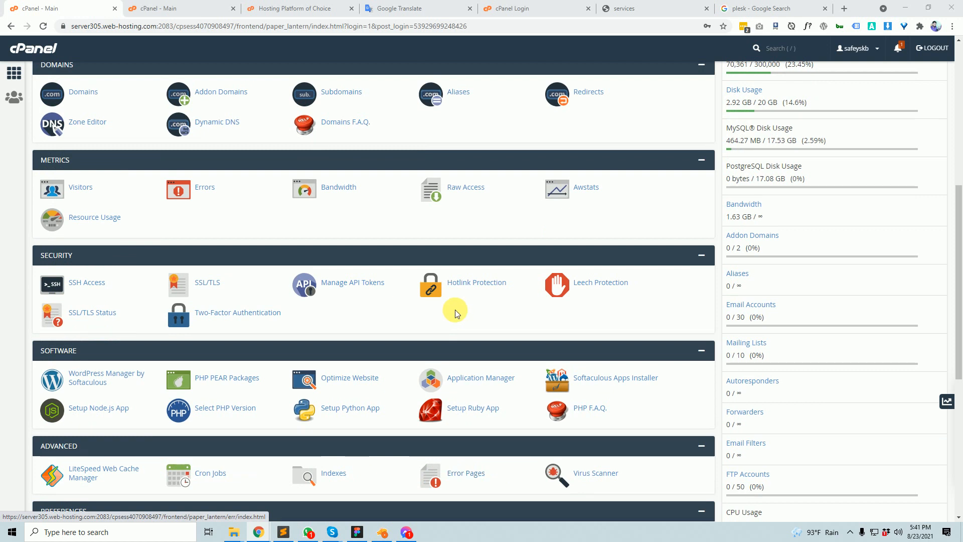
{"action": "scroll", "coordinate": [458, 314], "scroll_direction": "down", "scroll_amount": 2}
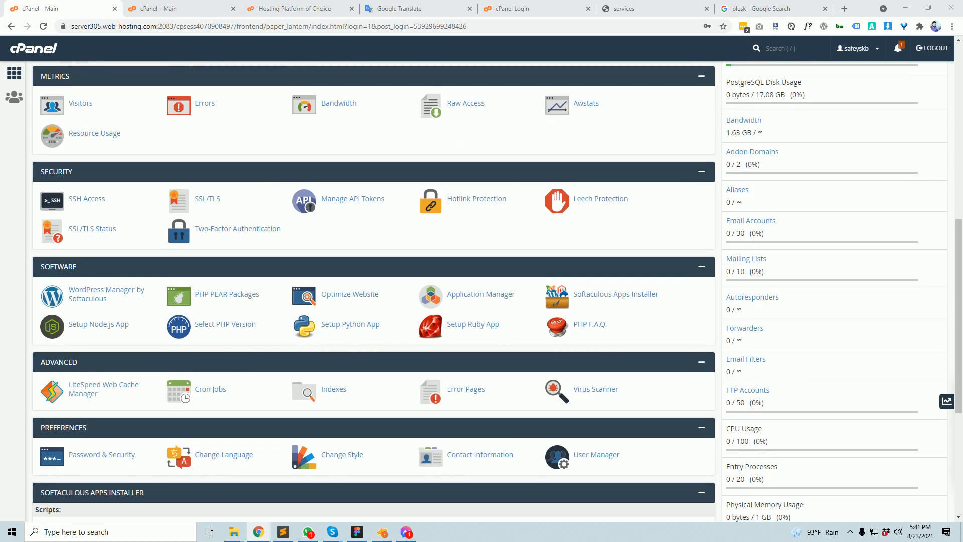
{"action": "left_click_drag", "start_coordinate": [962, 80], "coordinate": [160, 6]}
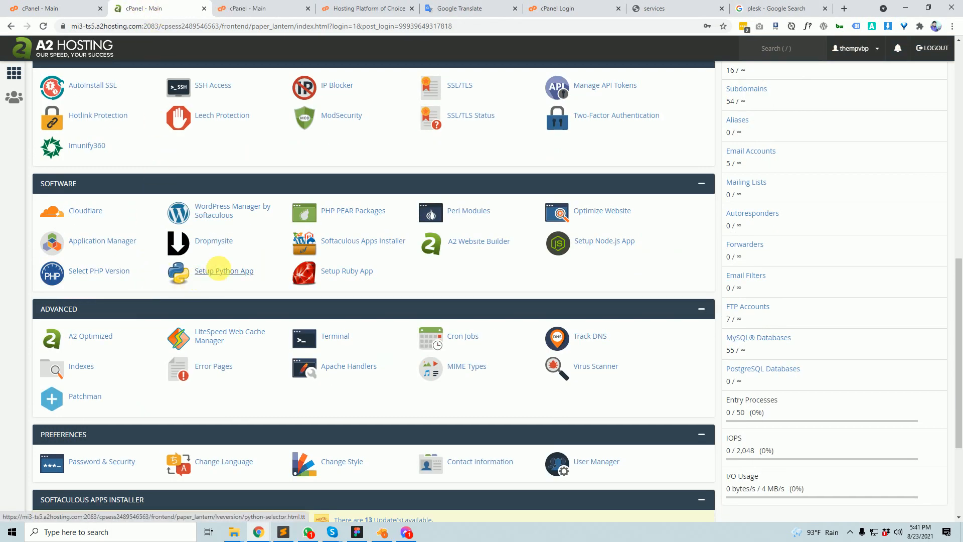
{"action": "scroll", "coordinate": [311, 280], "scroll_direction": "down", "scroll_amount": 3}
{"action": "scroll", "coordinate": [315, 278], "scroll_direction": "up", "scroll_amount": 3}
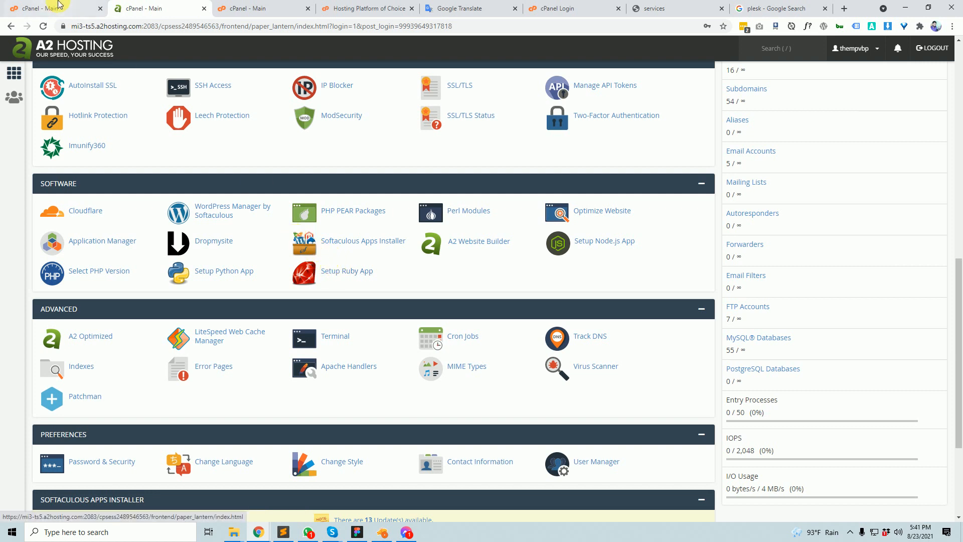
{"action": "left_click", "coordinate": [60, 7]}
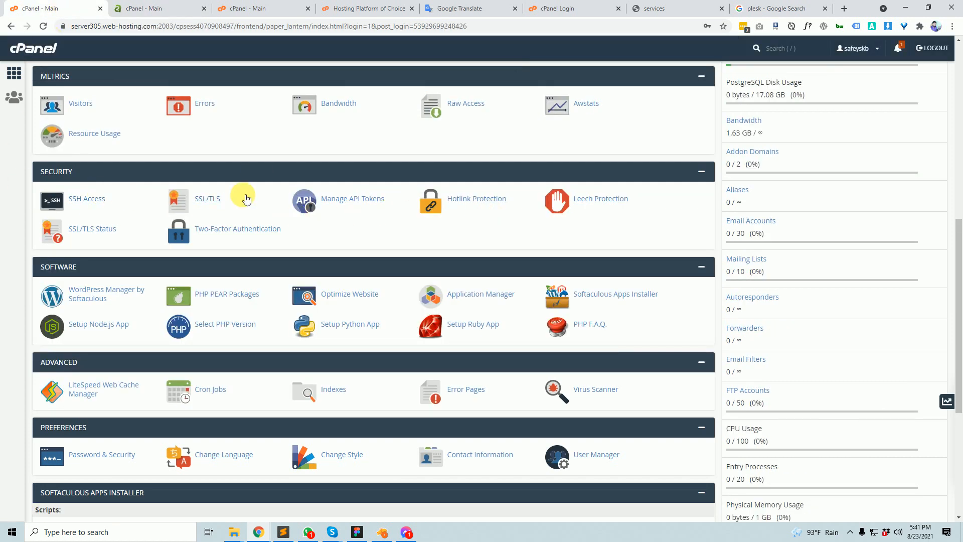
{"action": "scroll", "coordinate": [151, 281], "scroll_direction": "down", "scroll_amount": 2}
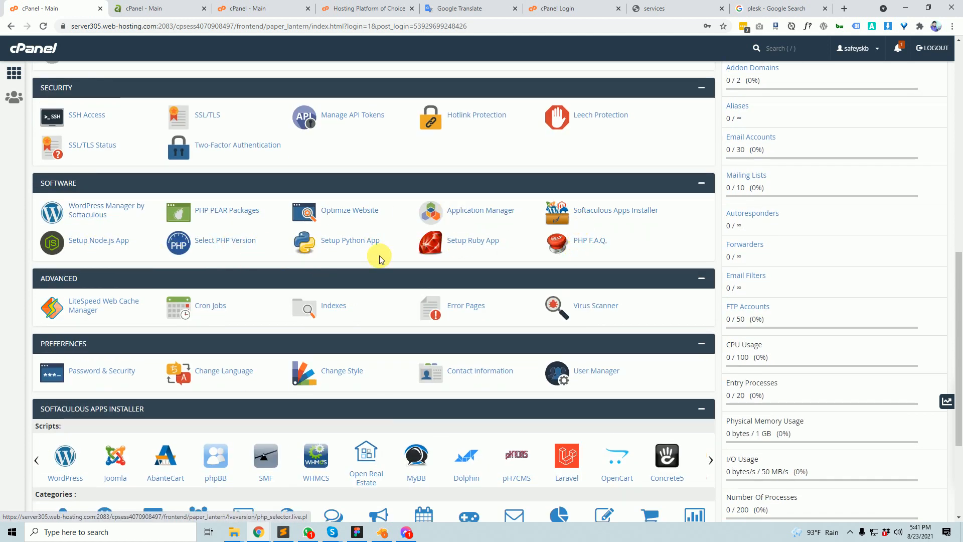
{"action": "left_click", "coordinate": [151, 7]}
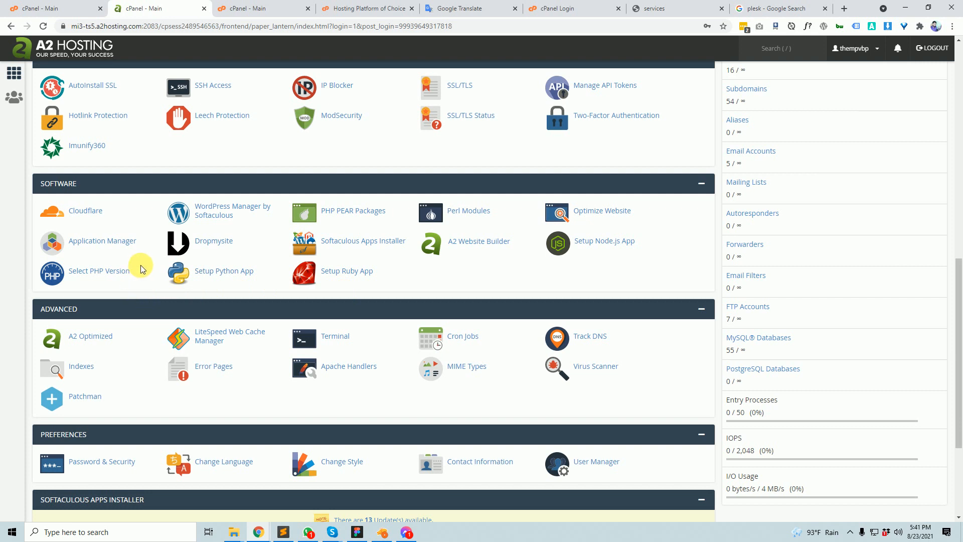
{"action": "scroll", "coordinate": [134, 270], "scroll_direction": "down", "scroll_amount": 2}
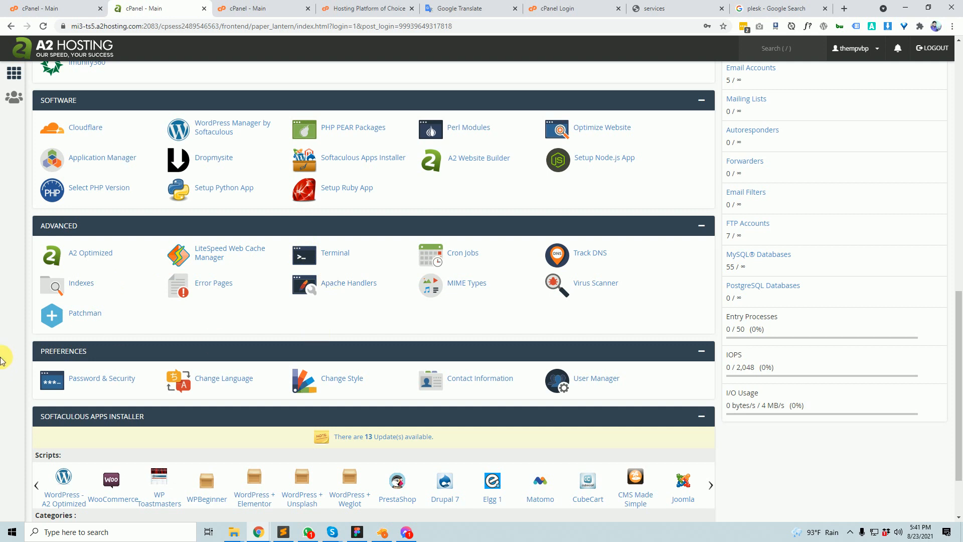
{"action": "left_click_drag", "start_coordinate": [175, 8], "coordinate": [225, 8]}
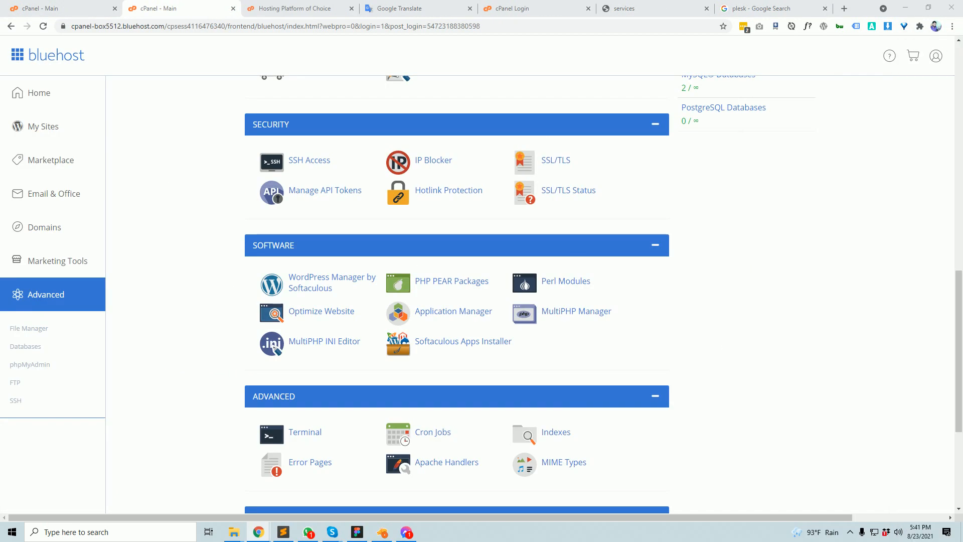
{"action": "left_click", "coordinate": [61, 9]}
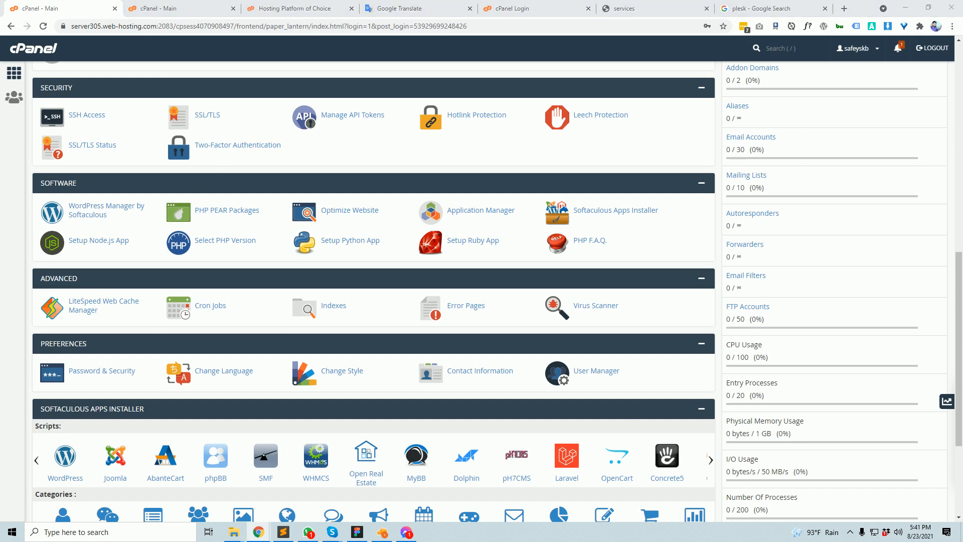
{"action": "scroll", "coordinate": [300, 420], "scroll_direction": "down", "scroll_amount": 4}
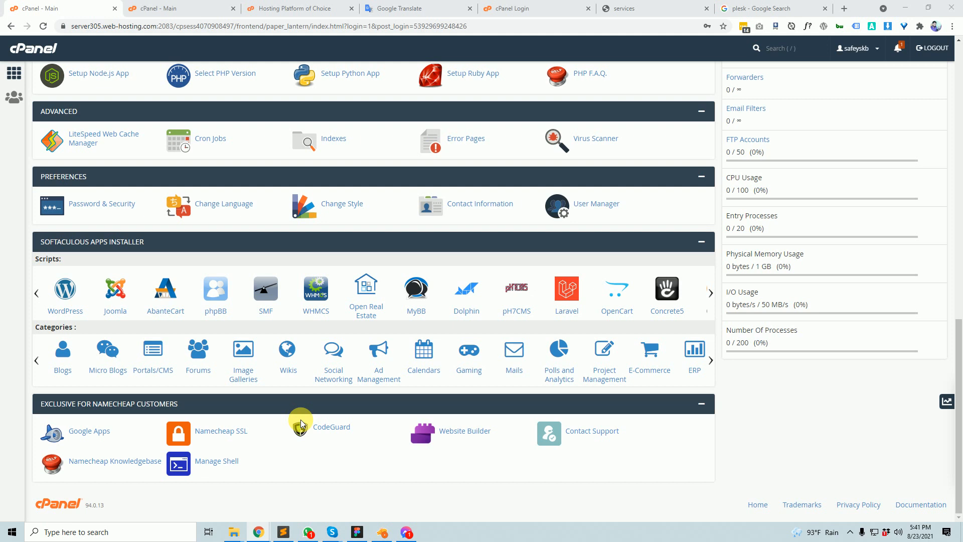
{"action": "scroll", "coordinate": [300, 424], "scroll_direction": "up", "scroll_amount": 15}
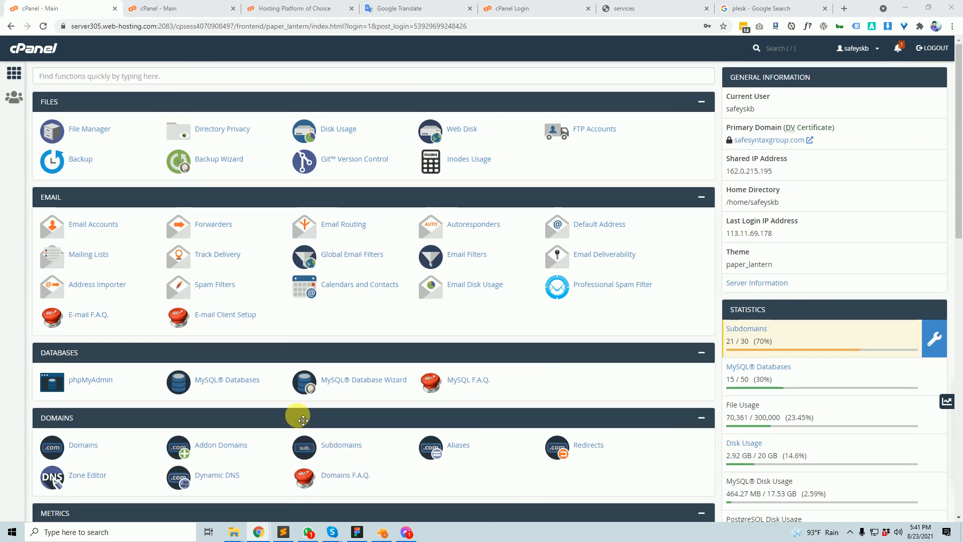
- Scroll through cPanel, abandon a Domains section capture, and switch to the Google Translate notes tab
{"action": "scroll", "coordinate": [303, 420], "scroll_direction": "down", "scroll_amount": 15}
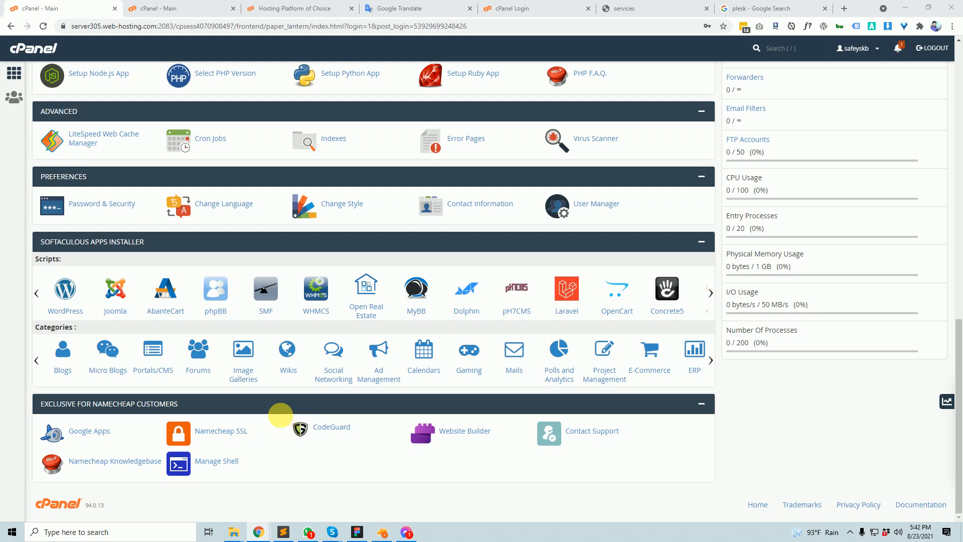
{"action": "scroll", "coordinate": [201, 409], "scroll_direction": "up", "scroll_amount": 15}
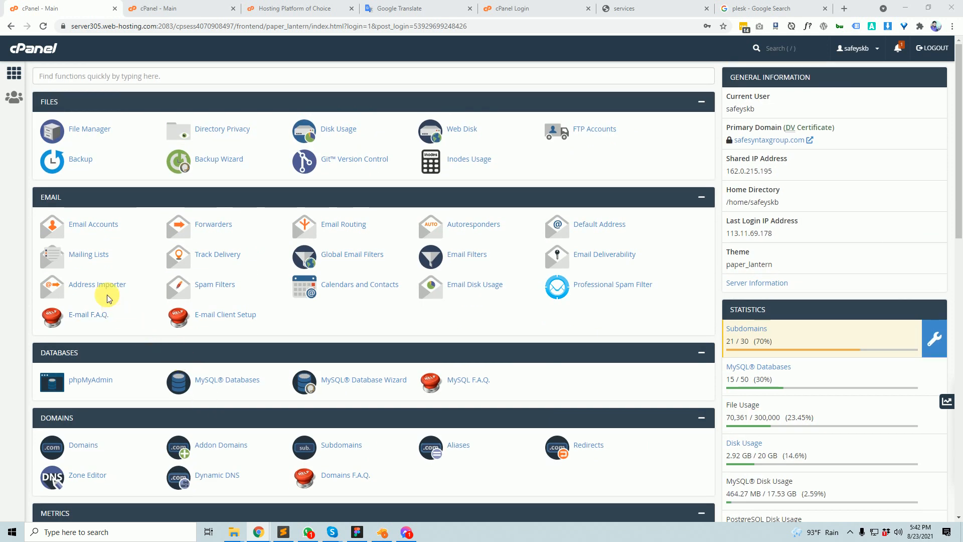
{"action": "scroll", "coordinate": [88, 301], "scroll_direction": "down", "scroll_amount": 3}
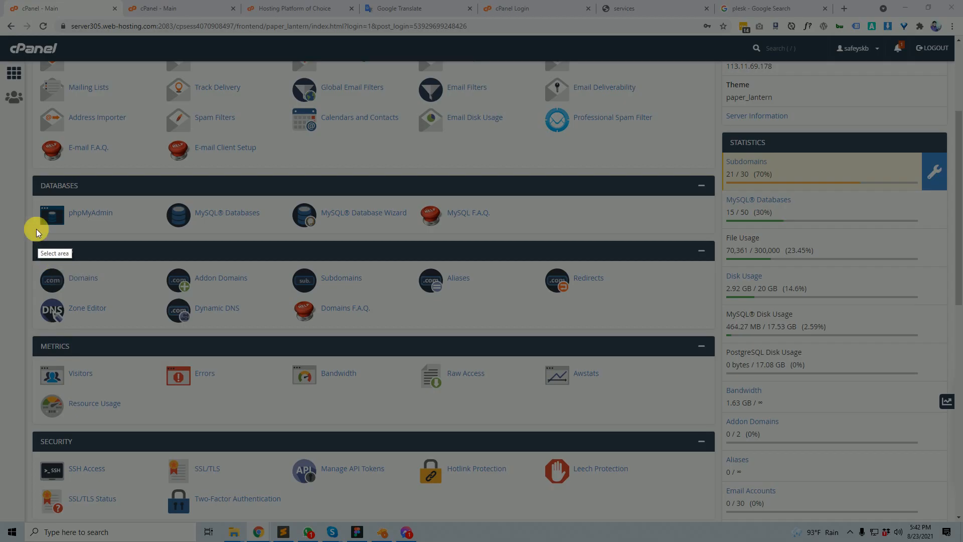
{"action": "left_click_drag", "start_coordinate": [0, 226], "coordinate": [727, 339]}
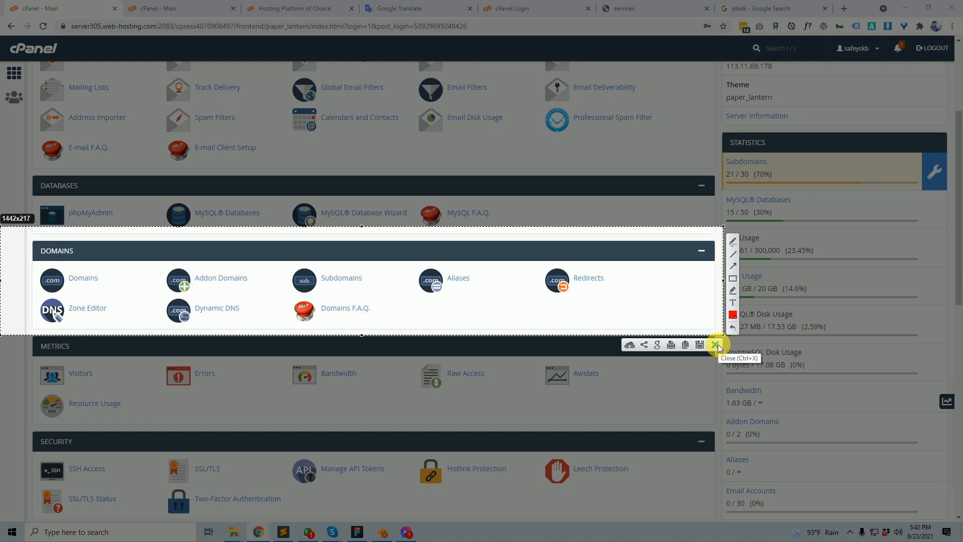
{"action": "left_click", "coordinate": [716, 344]}
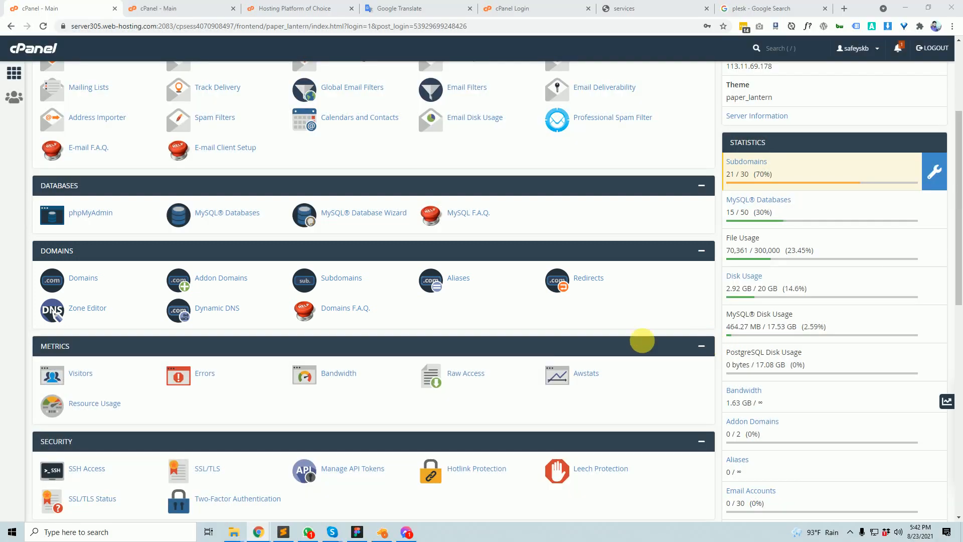
{"action": "scroll", "coordinate": [258, 296], "scroll_direction": "down", "scroll_amount": 2}
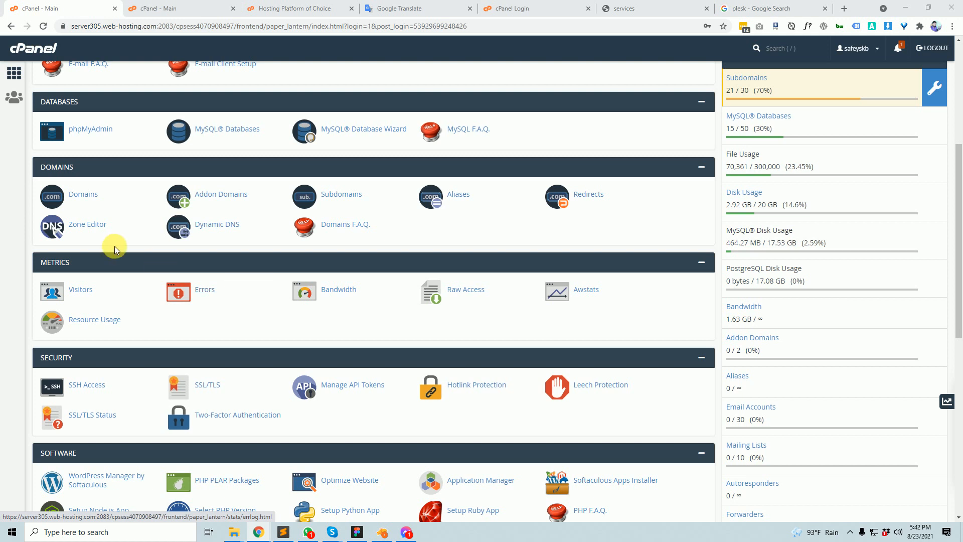
{"action": "left_click", "coordinate": [396, 8]}
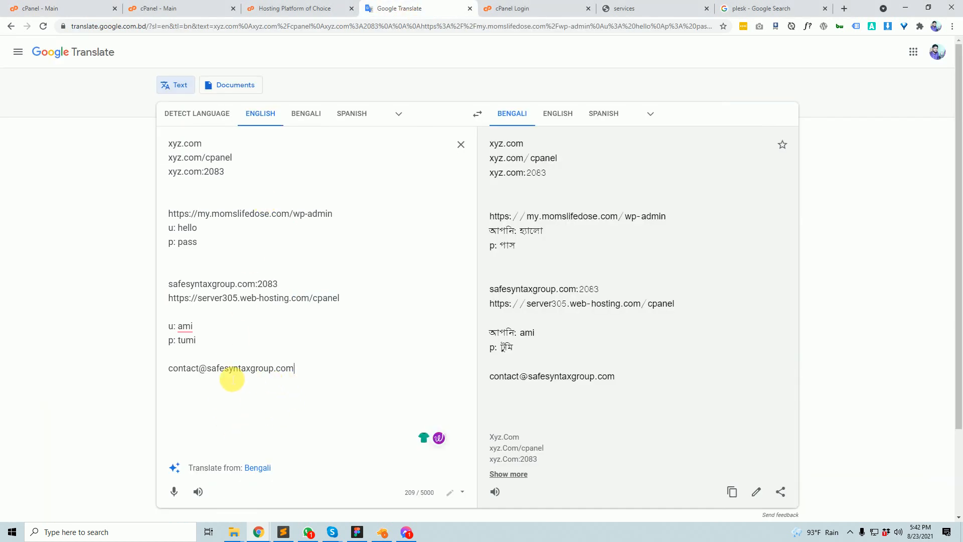
- Add safesyntaxgroup.com and hello.safesyntaxgroup.com as new lines below the contact e-mail line
{"action": "left_click_drag", "start_coordinate": [208, 371], "coordinate": [327, 372]}
{"action": "key", "text": "ctrl+c"}
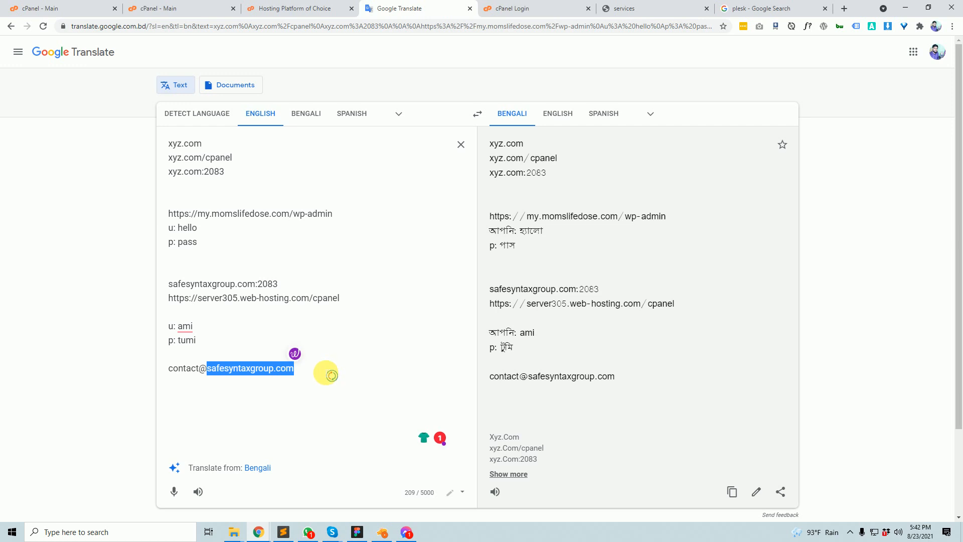
{"action": "left_click", "coordinate": [331, 376]}
{"action": "key", "text": "Return"}
{"action": "key", "text": "Return"}
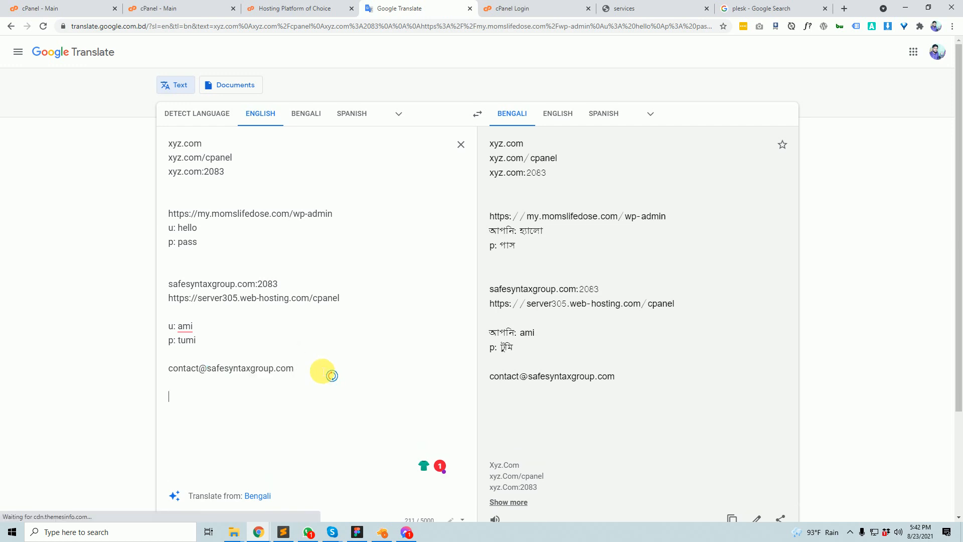
{"action": "key", "text": "ctrl+v"}
{"action": "key", "text": "Return"}
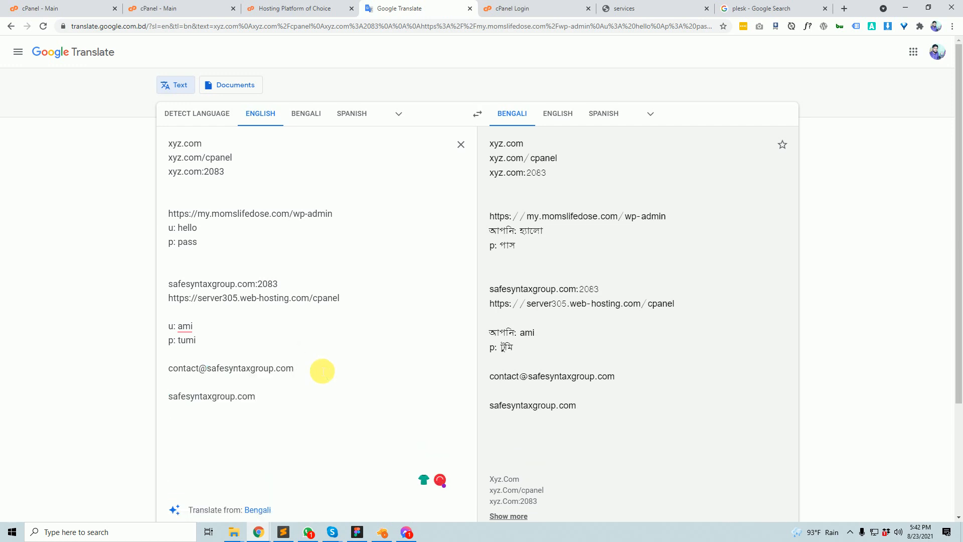
{"action": "type", "text": "hel"}
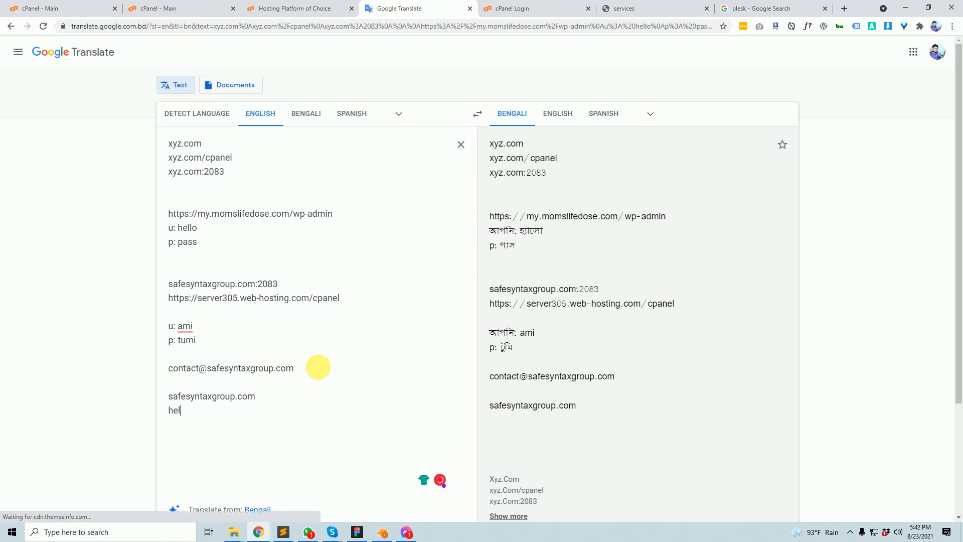
{"action": "type", "text": "lo."}
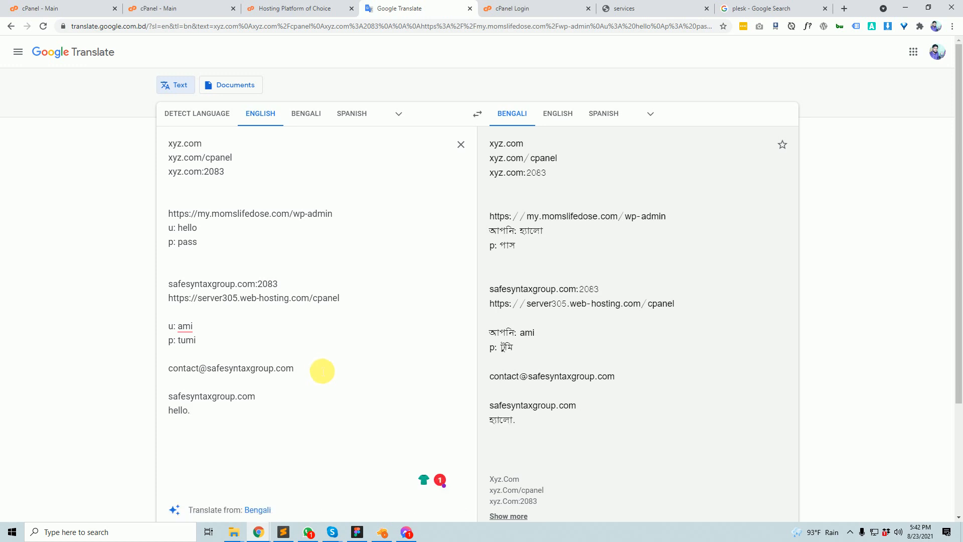
{"action": "key", "text": "ctrl+v"}
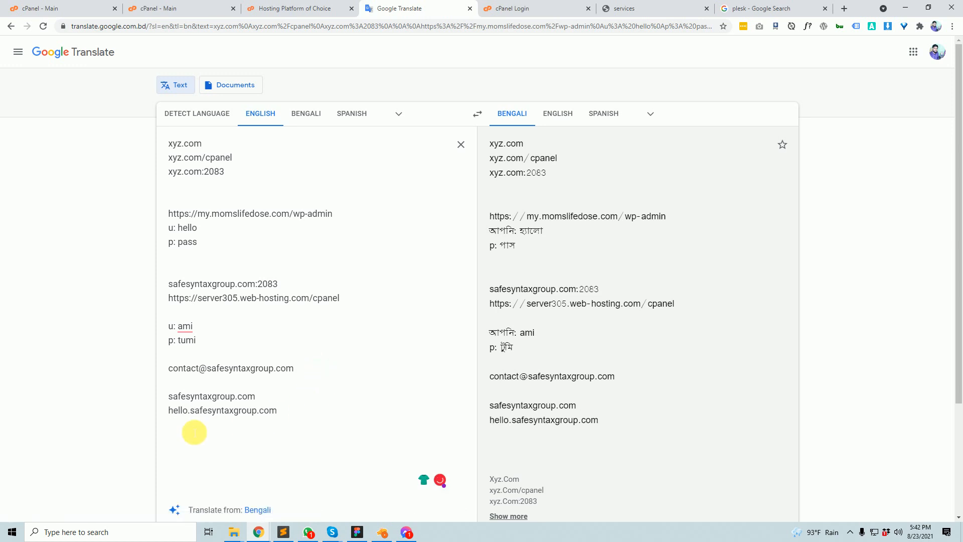
- Highlight parts of the safesyntaxgroup.com and hello.safesyntaxgroup.com lines to review them
{"action": "left_click_drag", "start_coordinate": [190, 410], "coordinate": [320, 414]}
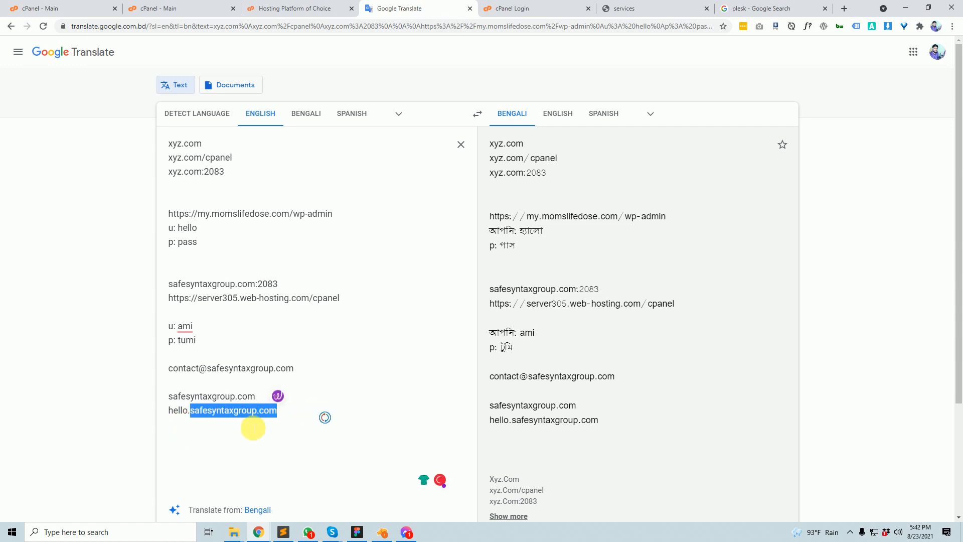
{"action": "left_click", "coordinate": [207, 424]}
{"action": "left_click_drag", "start_coordinate": [190, 411], "coordinate": [155, 415]}
{"action": "left_click_drag", "start_coordinate": [276, 395], "coordinate": [172, 387]}
{"action": "left_click_drag", "start_coordinate": [287, 412], "coordinate": [180, 414]}
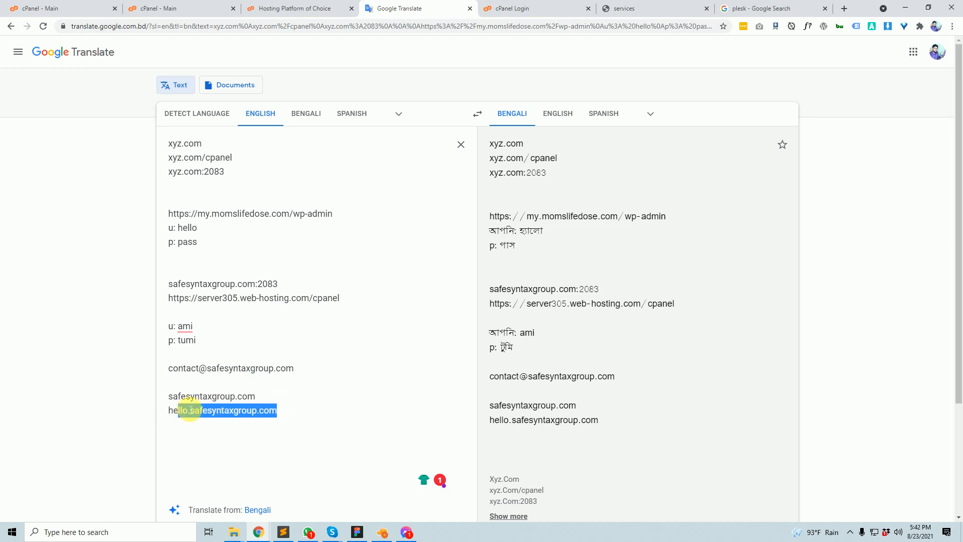
{"action": "triple_click", "coordinate": [227, 402]}
{"action": "left_click", "coordinate": [194, 416]}
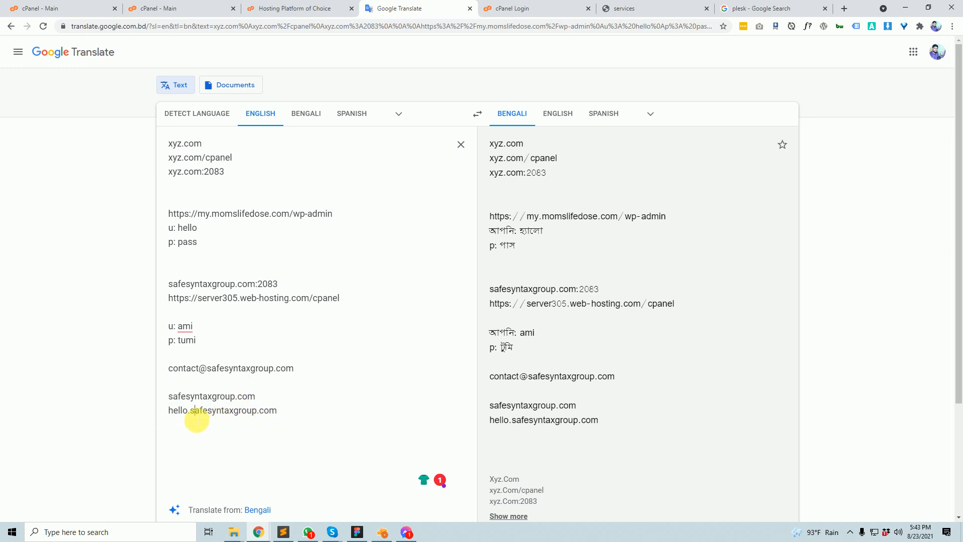
{"action": "left_click_drag", "start_coordinate": [192, 411], "coordinate": [297, 411]}
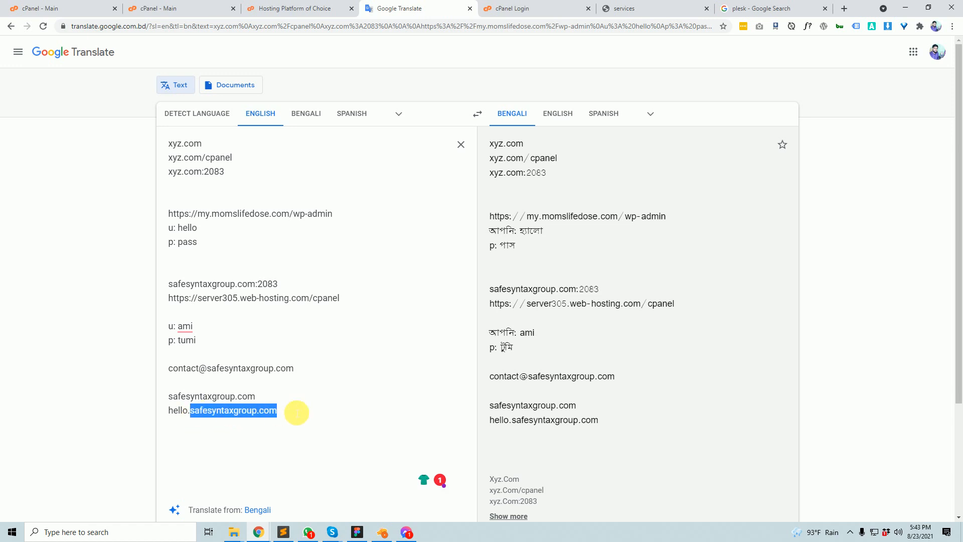
{"action": "left_click", "coordinate": [171, 412]}
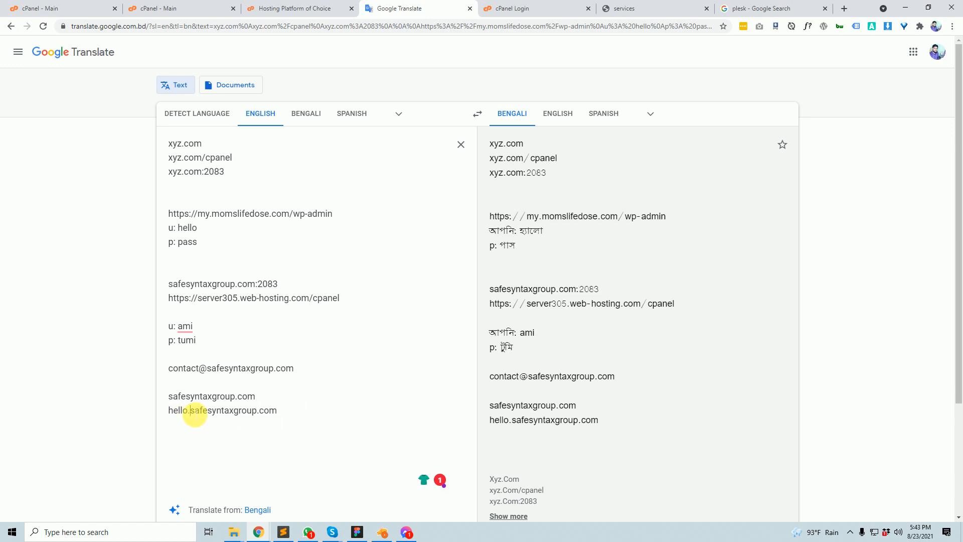
{"action": "left_click_drag", "start_coordinate": [190, 412], "coordinate": [164, 415]}
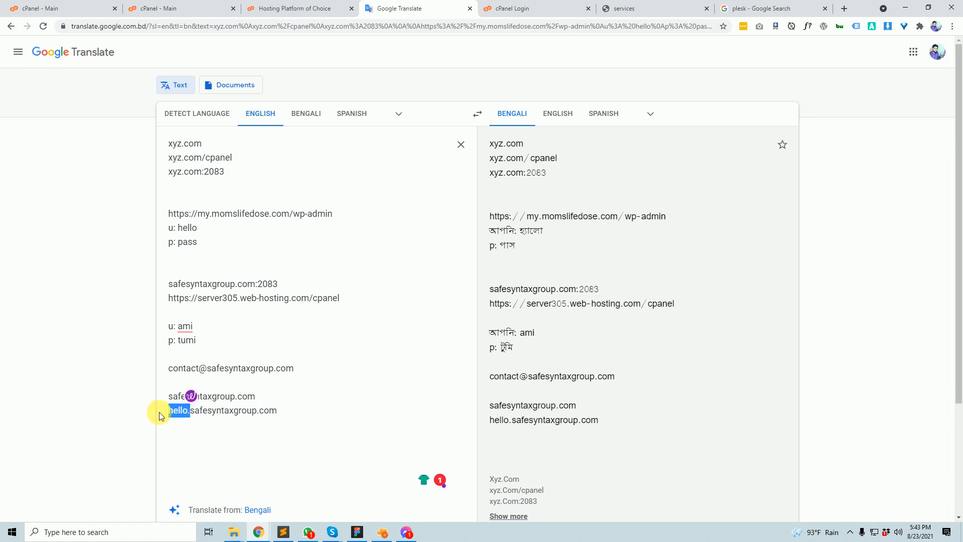
{"action": "left_click_drag", "start_coordinate": [292, 400], "coordinate": [275, 370]}
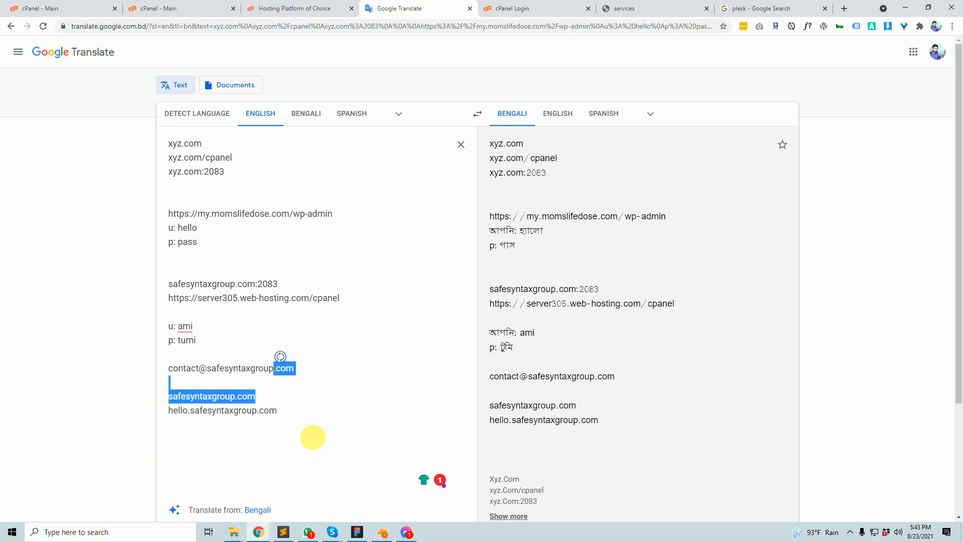
{"action": "left_click", "coordinate": [313, 437]}
- Select both domain lines together, then switch to the Bluehost cPanel tab
{"action": "left_click_drag", "start_coordinate": [311, 415], "coordinate": [167, 408]}
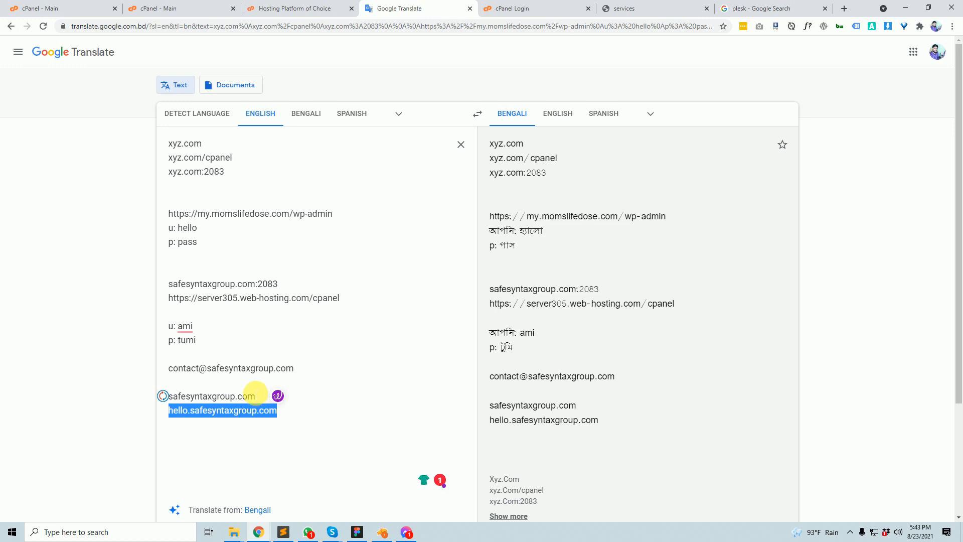
{"action": "triple_click", "coordinate": [220, 401]}
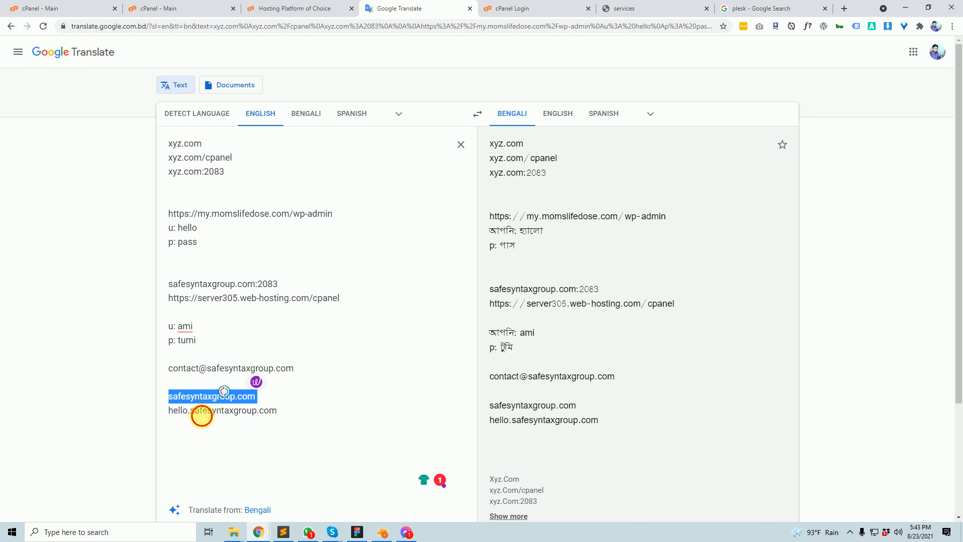
{"action": "left_click", "coordinate": [200, 411]}
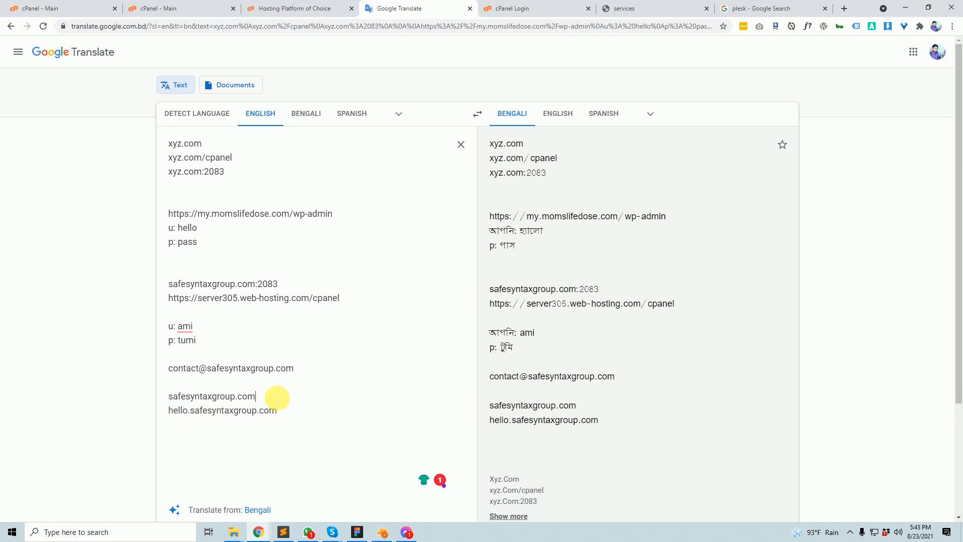
{"action": "left_click", "coordinate": [277, 396]}
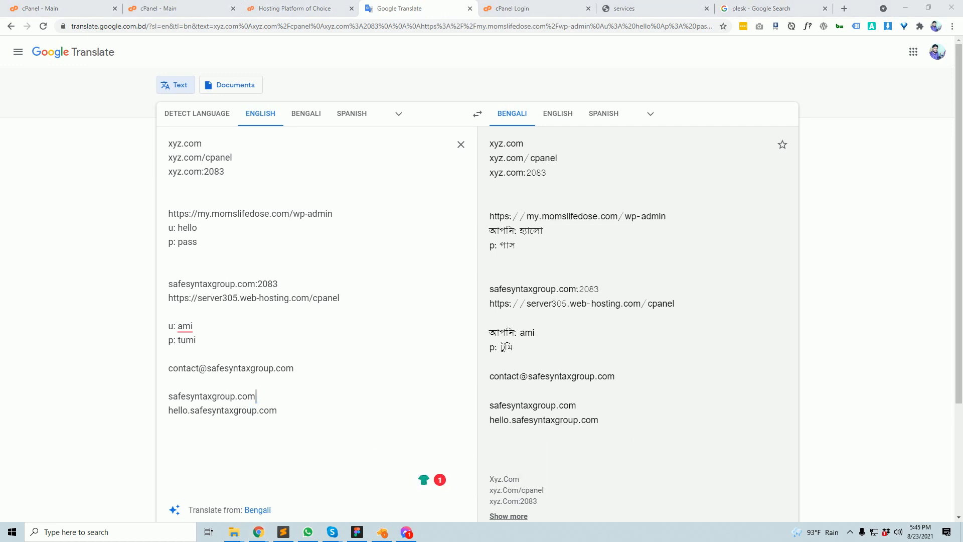
{"action": "left_click_drag", "start_coordinate": [307, 408], "coordinate": [179, 394]}
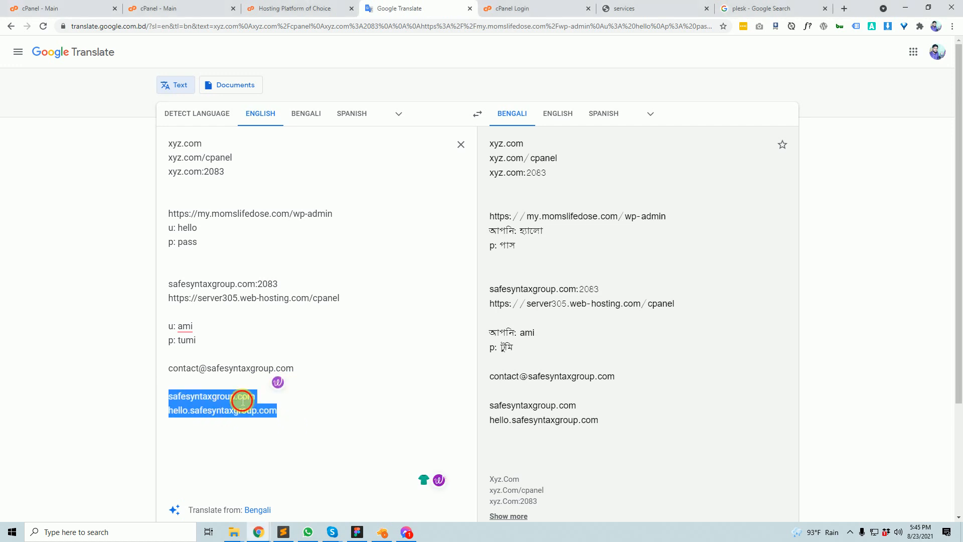
{"action": "left_click_drag", "start_coordinate": [290, 408], "coordinate": [181, 397]}
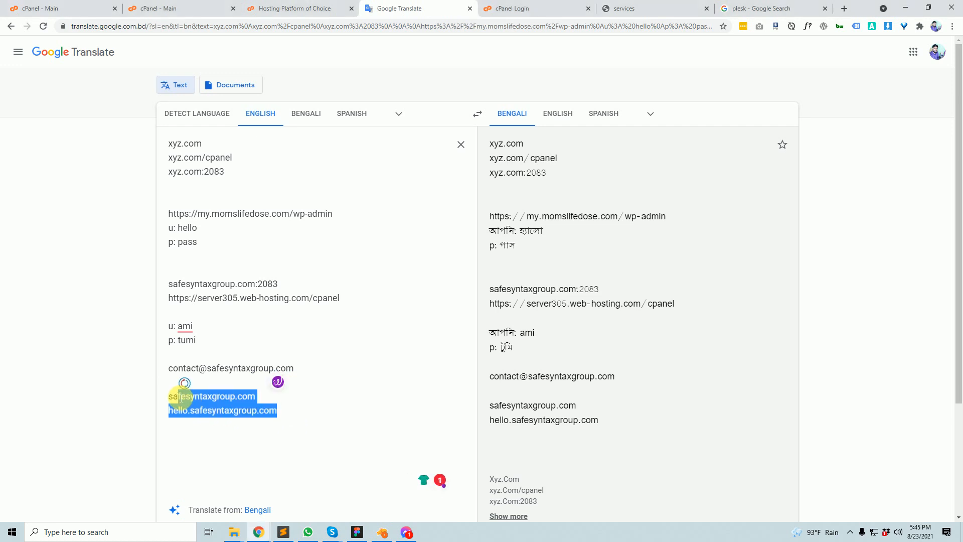
{"action": "left_click", "coordinate": [144, 6]}
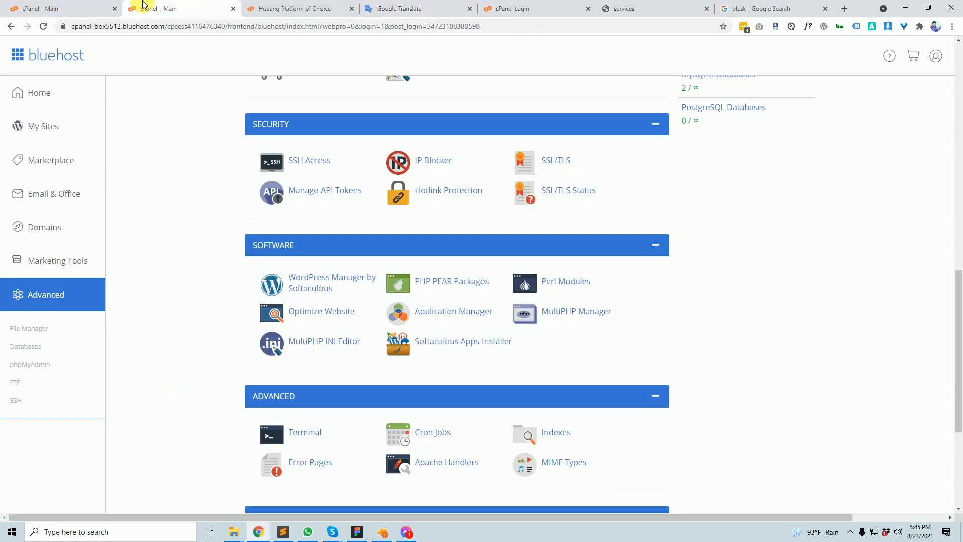
- Switch to the safesyntaxgroup.com cPanel tab and scroll to its Domains tools
{"action": "left_click", "coordinate": [65, 9]}
{"action": "scroll", "coordinate": [213, 386], "scroll_direction": "up", "scroll_amount": 1}
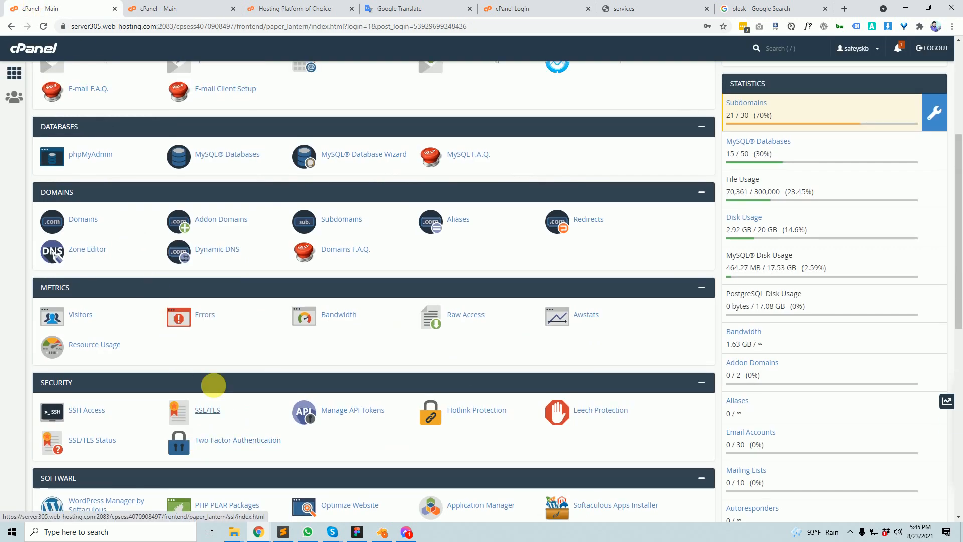
{"action": "scroll", "coordinate": [213, 385], "scroll_direction": "up", "scroll_amount": 5}
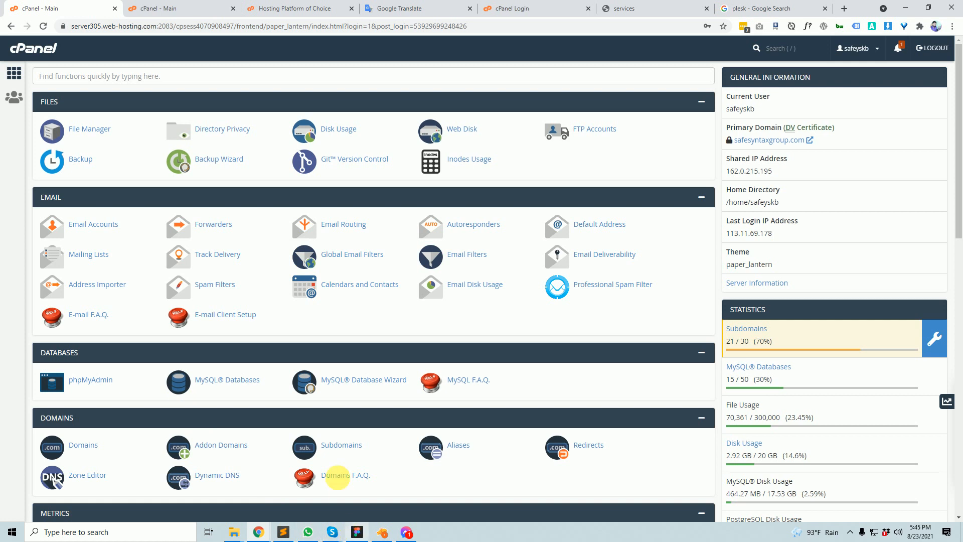
{"action": "scroll", "coordinate": [326, 474], "scroll_direction": "down", "scroll_amount": 5}
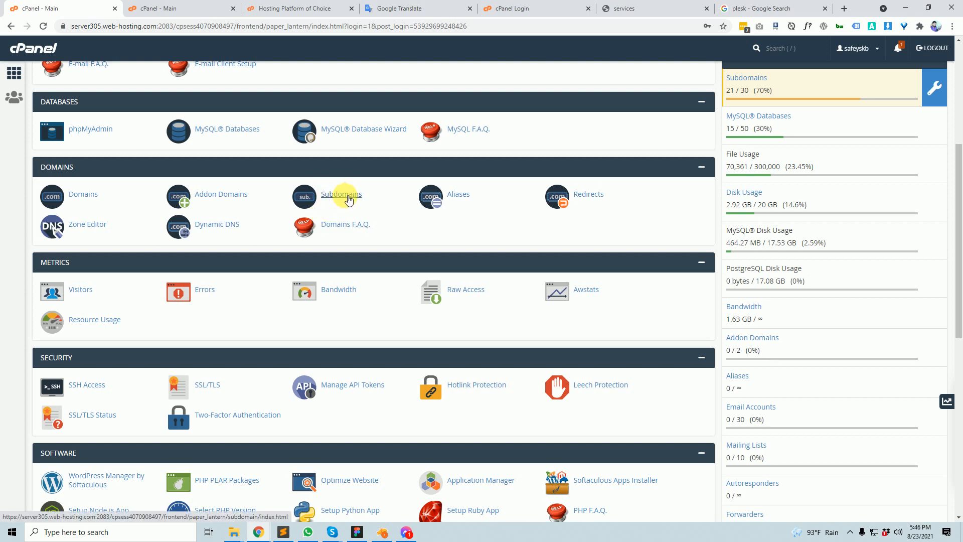
- Open Subdomains and enter hello as the subdomain name, letting Document Root auto-fill
{"action": "left_click", "coordinate": [345, 198]}
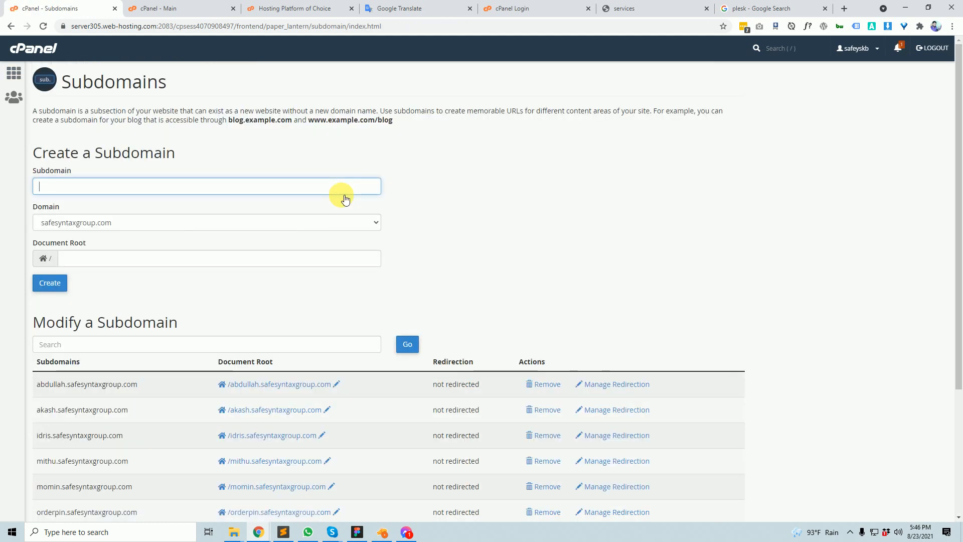
{"action": "scroll", "coordinate": [211, 479], "scroll_direction": "down", "scroll_amount": 4}
{"action": "scroll", "coordinate": [211, 479], "scroll_direction": "up", "scroll_amount": 3}
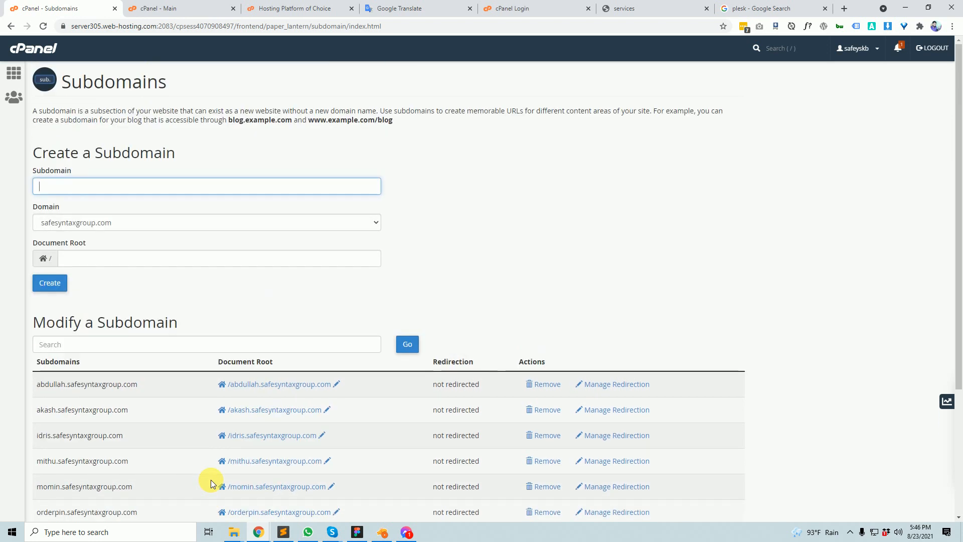
{"action": "scroll", "coordinate": [192, 249], "scroll_direction": "down", "scroll_amount": 4}
{"action": "scroll", "coordinate": [486, 482], "scroll_direction": "up", "scroll_amount": 3}
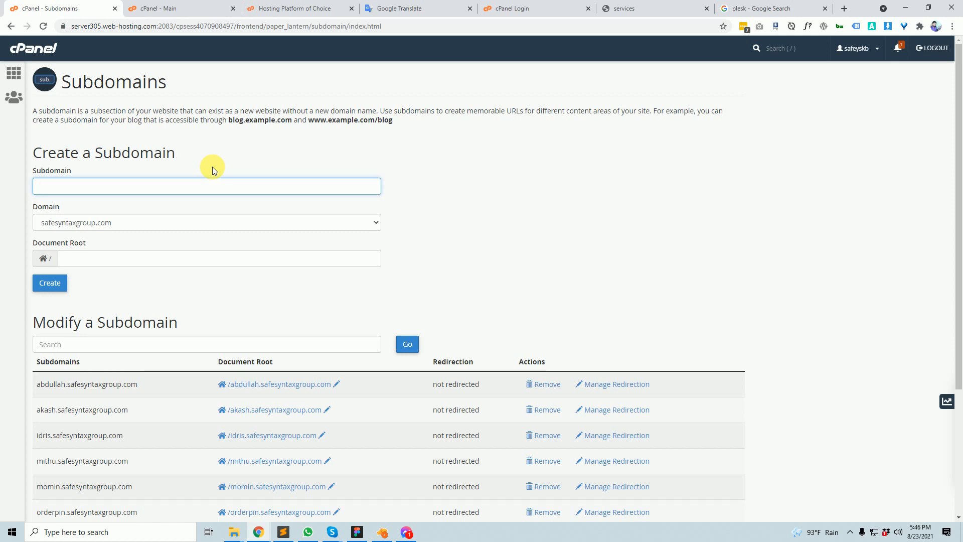
{"action": "type", "text": "hello"}
{"action": "left_click_drag", "start_coordinate": [65, 190], "coordinate": [42, 188]}
{"action": "left_click", "coordinate": [507, 226]}
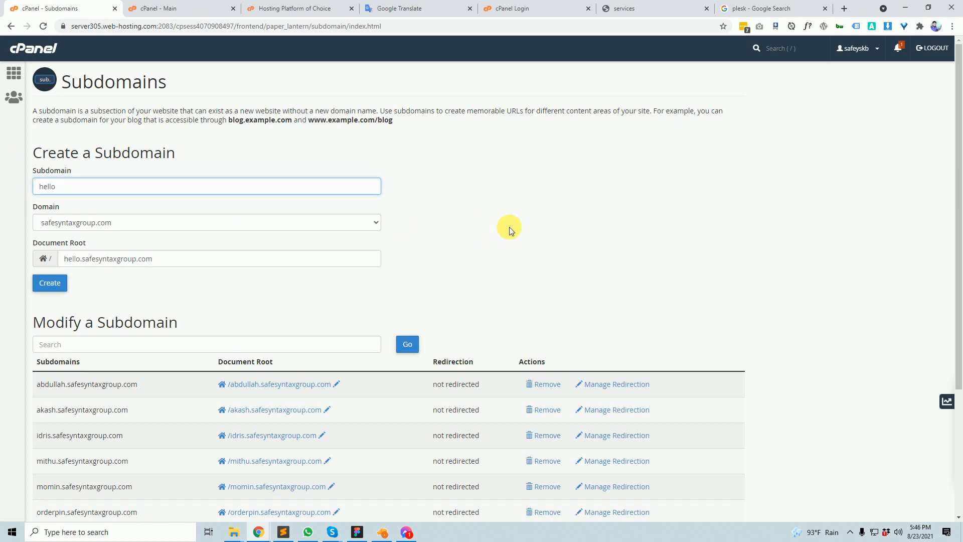
- Keep safesyntaxgroup.com as the parent domain and create the hello subdomain
{"action": "left_click", "coordinate": [369, 227]}
{"action": "scroll", "coordinate": [312, 346], "scroll_direction": "down", "scroll_amount": 1}
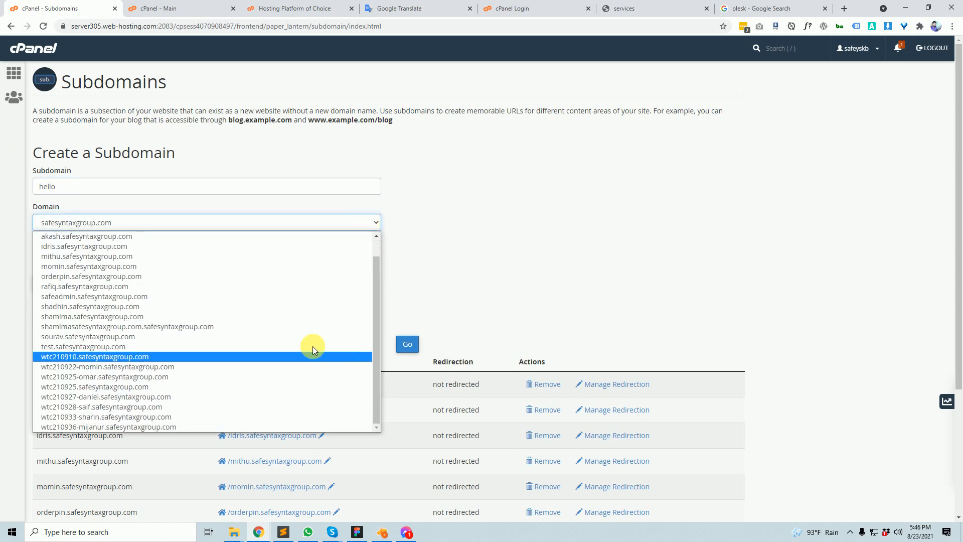
{"action": "scroll", "coordinate": [312, 346], "scroll_direction": "up", "scroll_amount": 2}
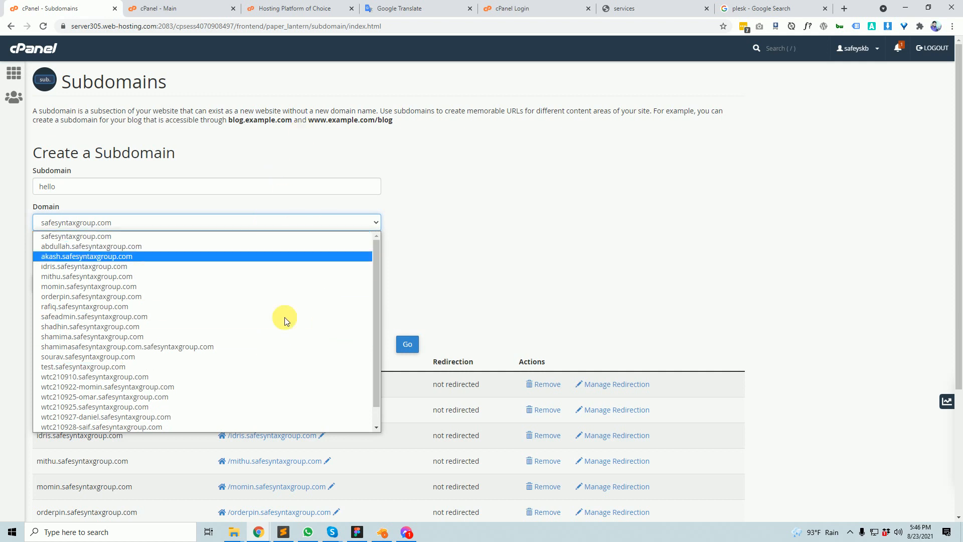
{"action": "left_click", "coordinate": [515, 215]}
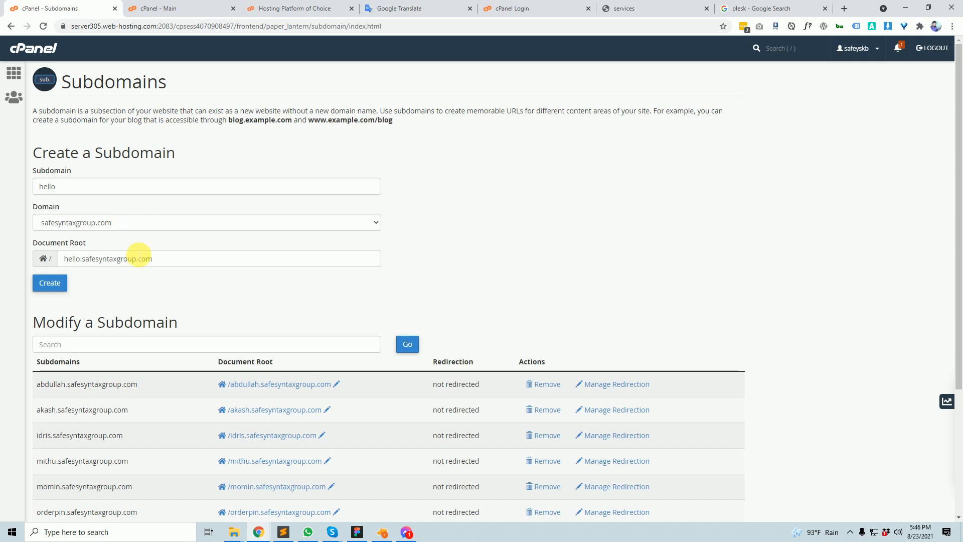
{"action": "scroll", "coordinate": [124, 287], "scroll_direction": "down", "scroll_amount": 2}
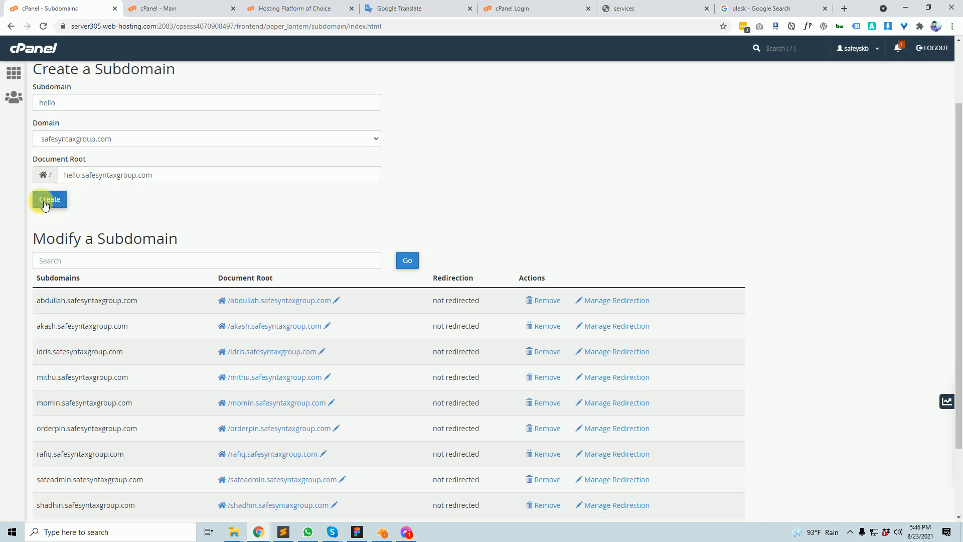
{"action": "left_click", "coordinate": [47, 202]}
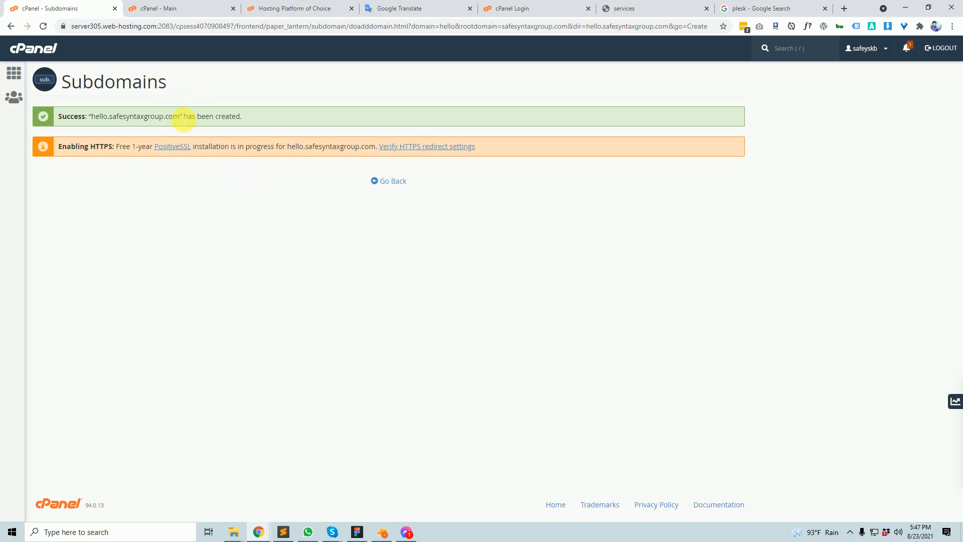
- Select the hello.safesyntaxgroup.com address in the success message and open a new tab
{"action": "left_click_drag", "start_coordinate": [181, 117], "coordinate": [92, 117]}
{"action": "key", "text": "ctrl+c"}
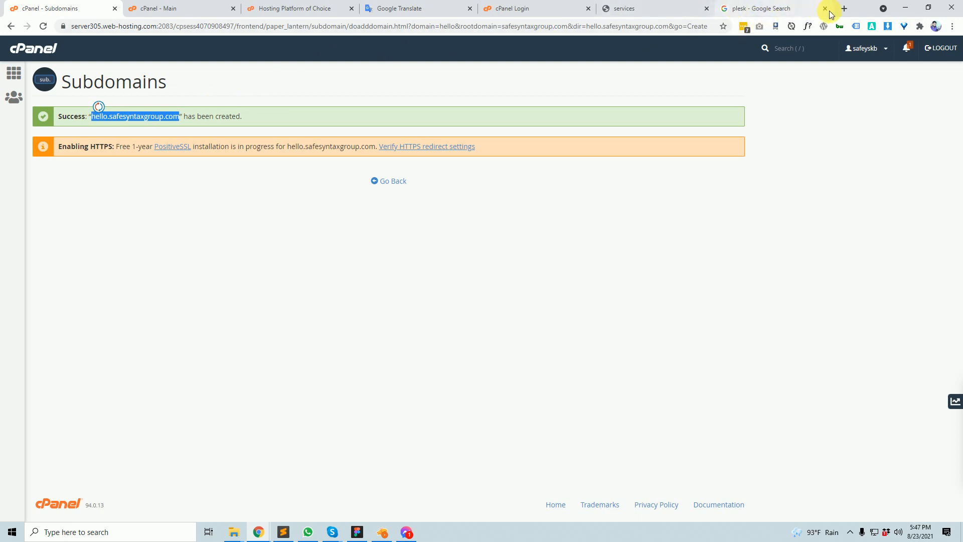
{"action": "left_click", "coordinate": [844, 9]}
- Load hello.safesyntaxgroup.com to see cPanel's default SORRY page, then return to the Subdomains tab
{"action": "key", "text": "ctrl+v"}
{"action": "key", "text": "Return"}
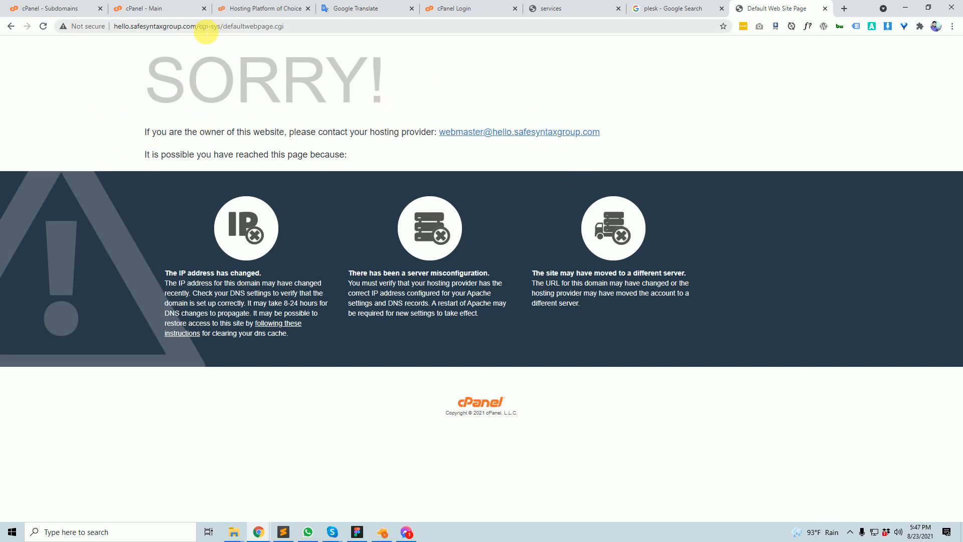
{"action": "left_click_drag", "start_coordinate": [202, 27], "coordinate": [383, 65]}
{"action": "key", "text": "BackSpace"}
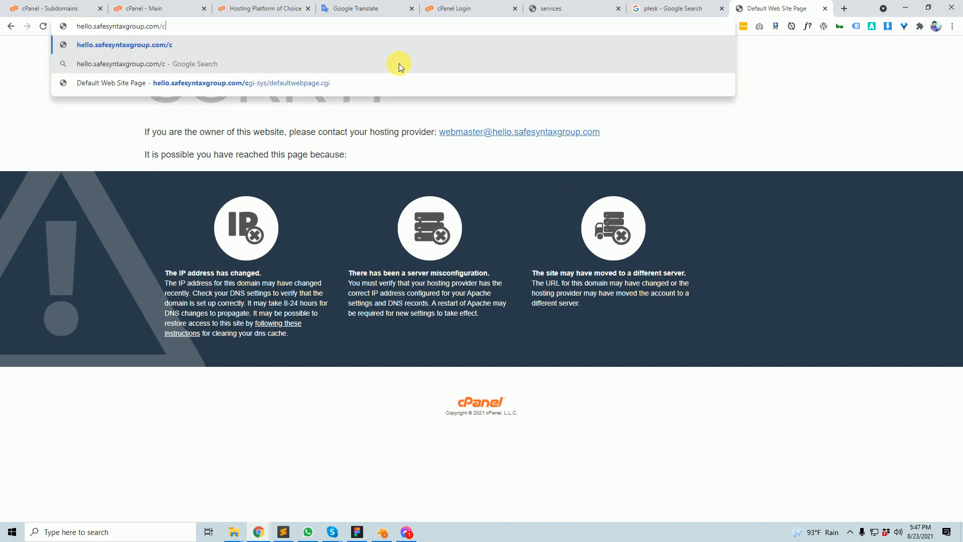
{"action": "key", "text": "BackSpace"}
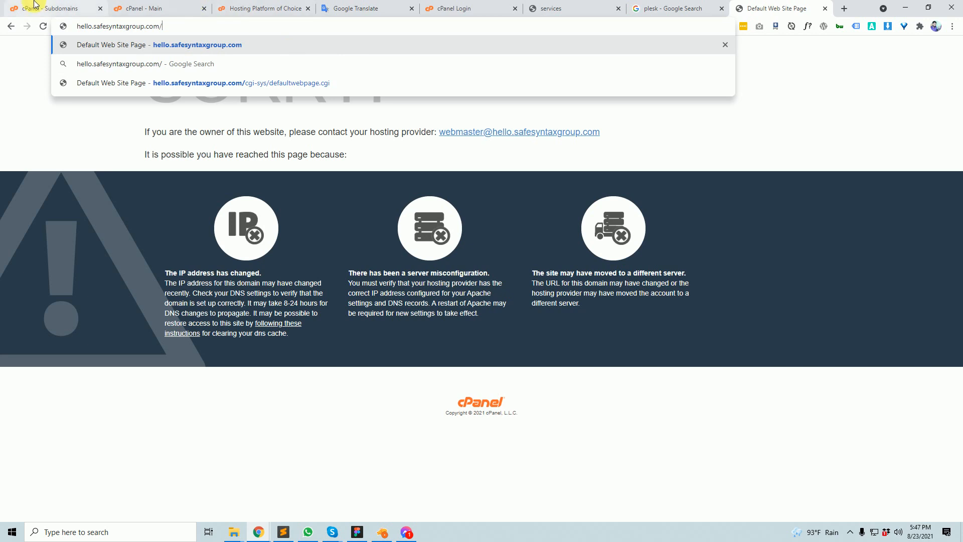
{"action": "left_click", "coordinate": [50, 8]}
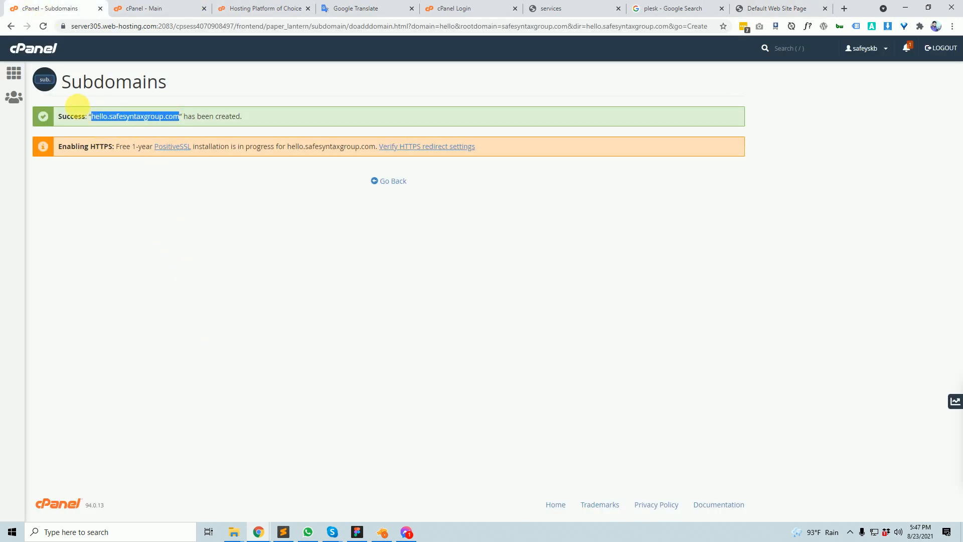
- Go to the cPanel home dashboard, which now shows 22 of 30 subdomains used
{"action": "left_click", "coordinate": [35, 49]}
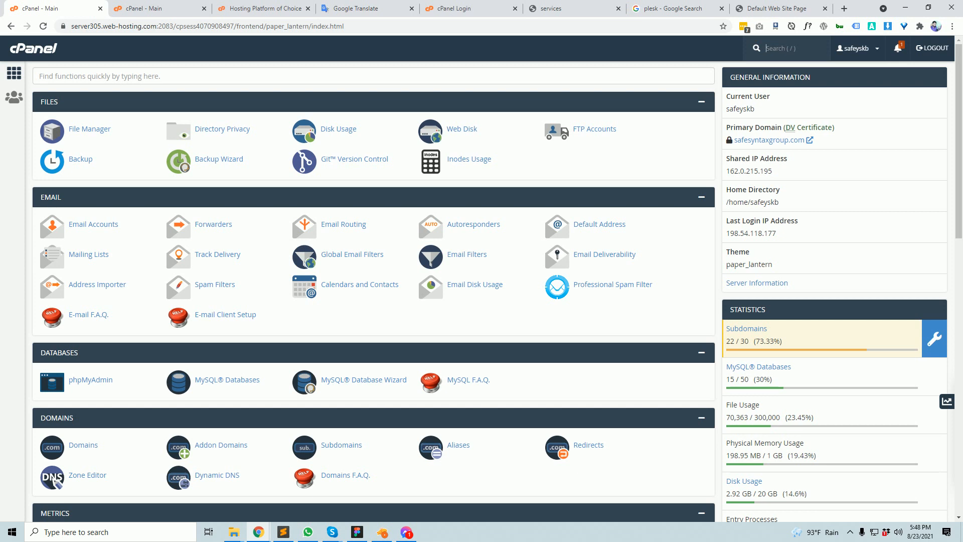
{"action": "scroll", "coordinate": [497, 328], "scroll_direction": "down", "scroll_amount": 15}
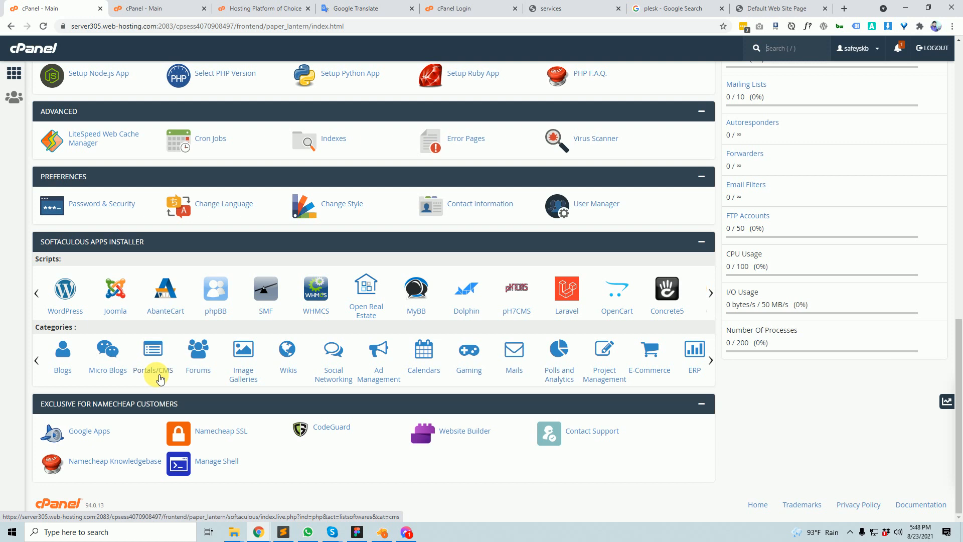
{"action": "scroll", "coordinate": [150, 362], "scroll_direction": "up", "scroll_amount": 15}
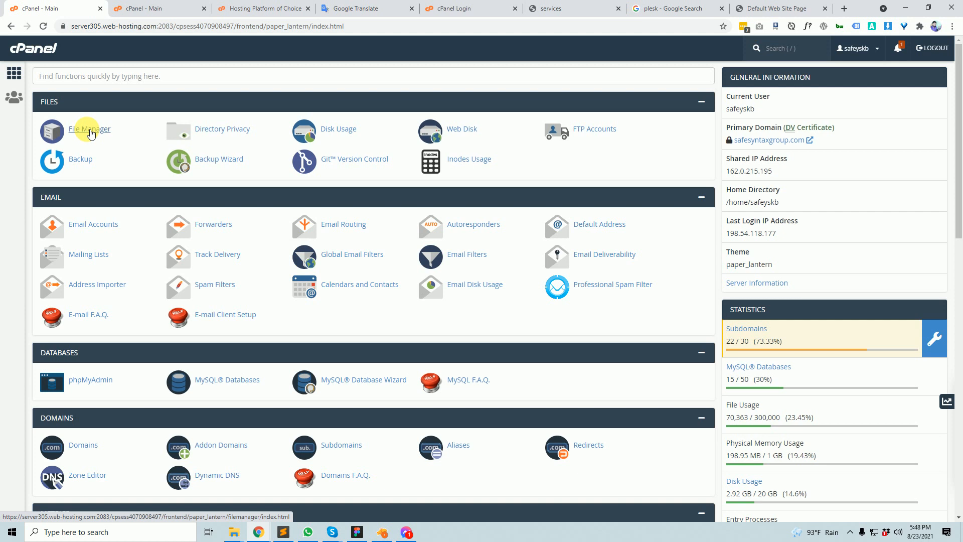
- Open File Manager and search 'hell' to find the hello.safesyntaxgroup.com folder in home
{"action": "left_click", "coordinate": [90, 133]}
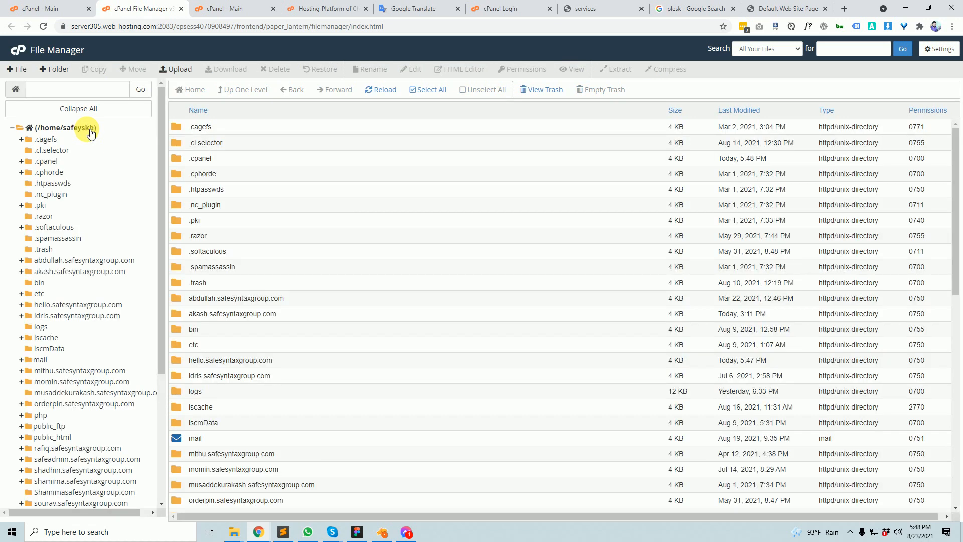
{"action": "scroll", "coordinate": [77, 215], "scroll_direction": "down", "scroll_amount": 4}
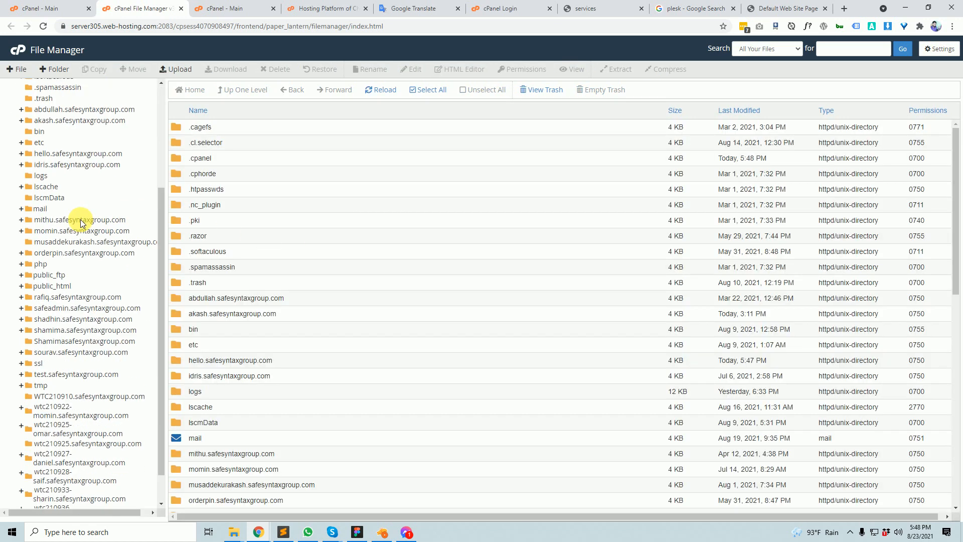
{"action": "scroll", "coordinate": [207, 311], "scroll_direction": "down", "scroll_amount": 10}
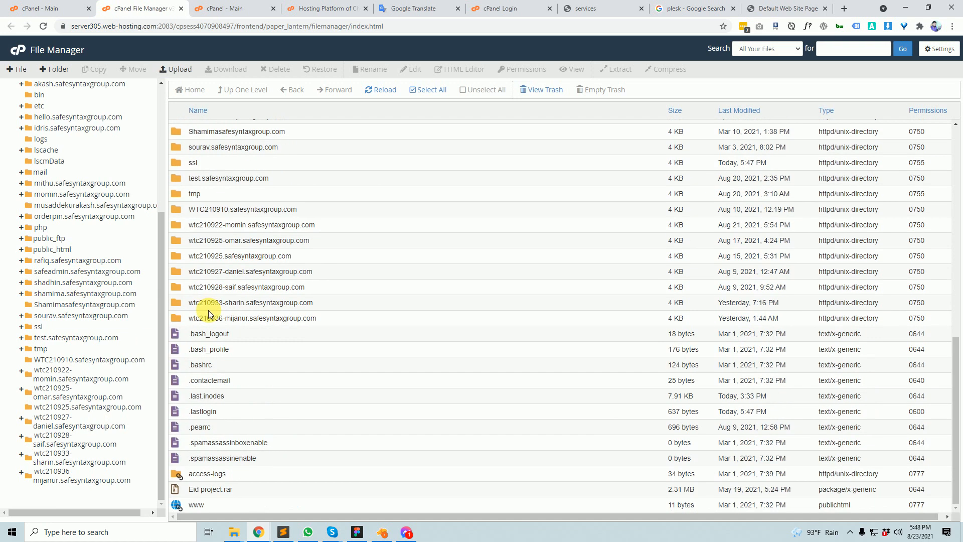
{"action": "scroll", "coordinate": [241, 328], "scroll_direction": "up", "scroll_amount": 5}
{"action": "scroll", "coordinate": [95, 301], "scroll_direction": "up", "scroll_amount": 4}
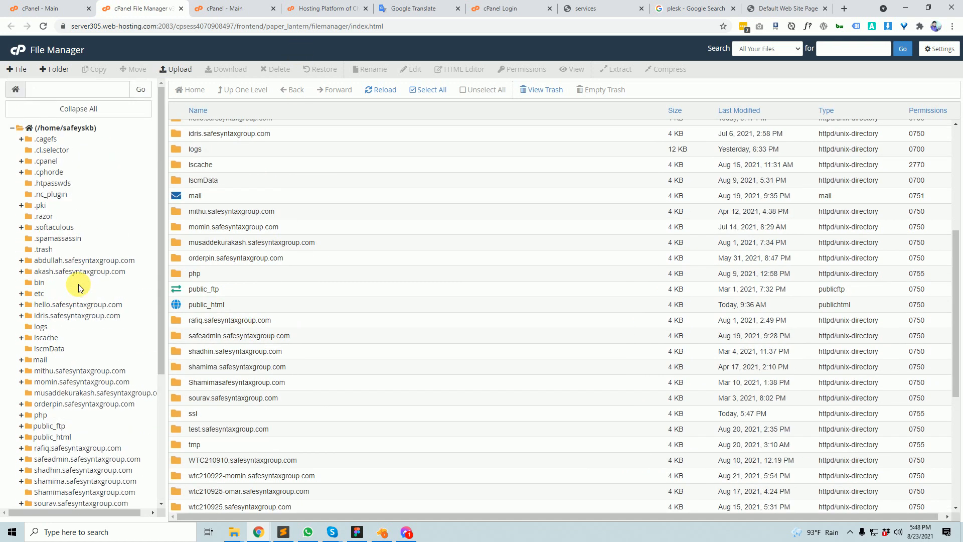
{"action": "scroll", "coordinate": [80, 274], "scroll_direction": "down", "scroll_amount": 4}
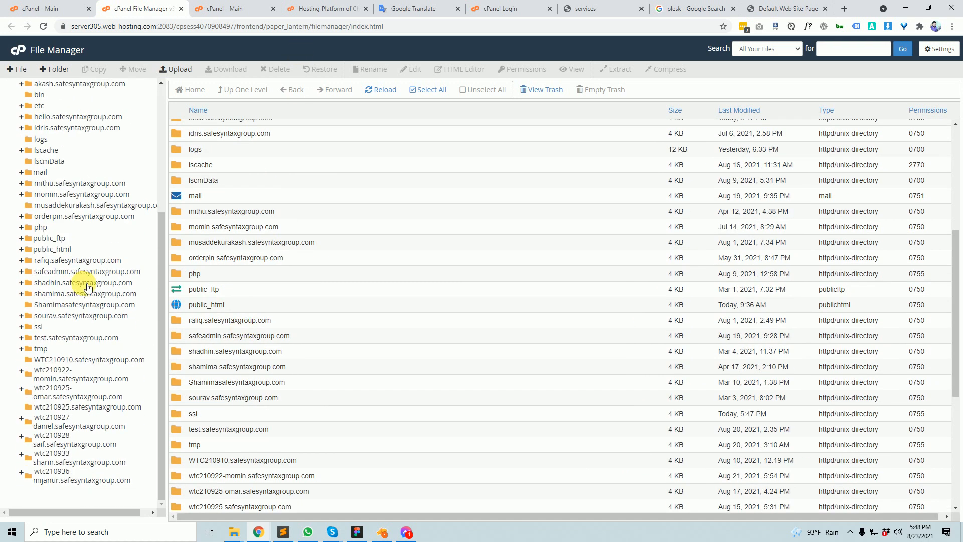
{"action": "key", "text": "ctrl+f"}
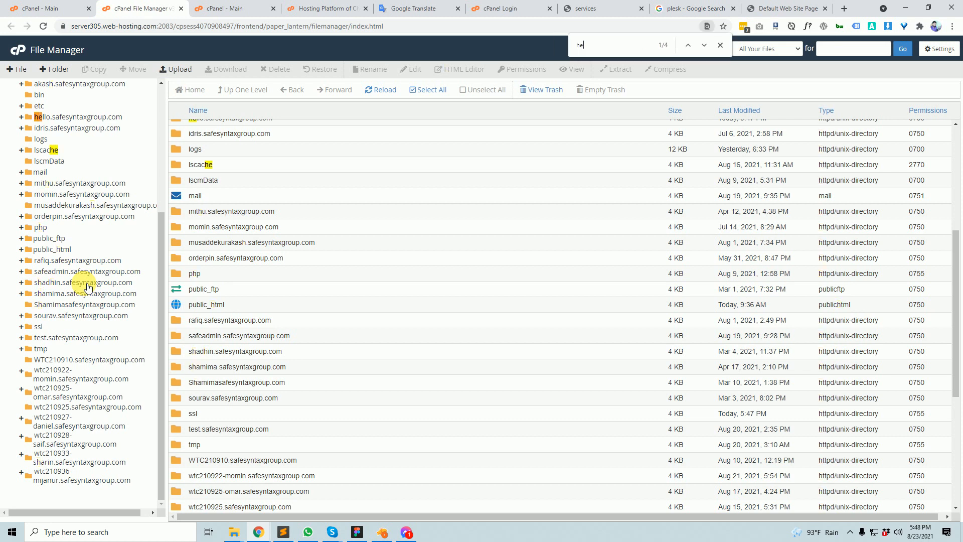
{"action": "type", "text": "hell"}
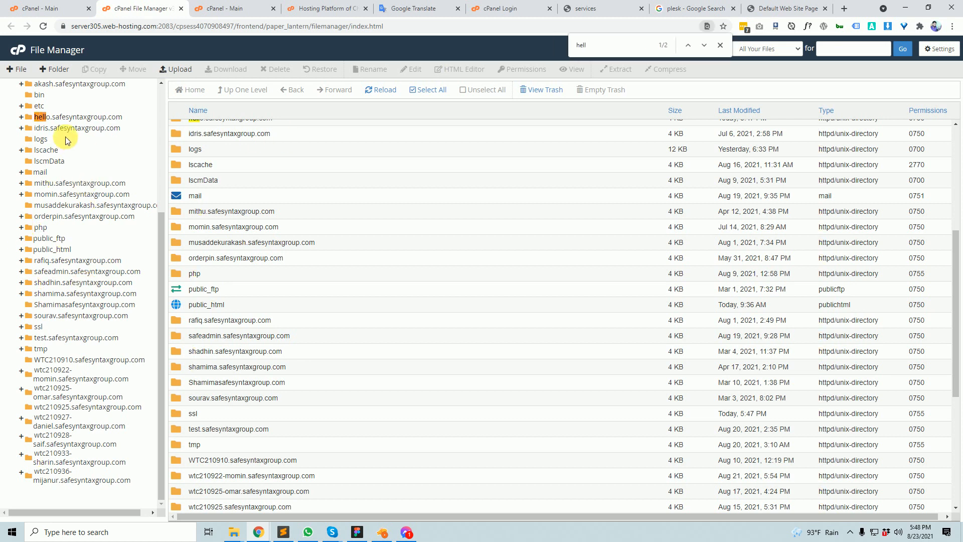
{"action": "scroll", "coordinate": [73, 150], "scroll_direction": "up", "scroll_amount": 2}
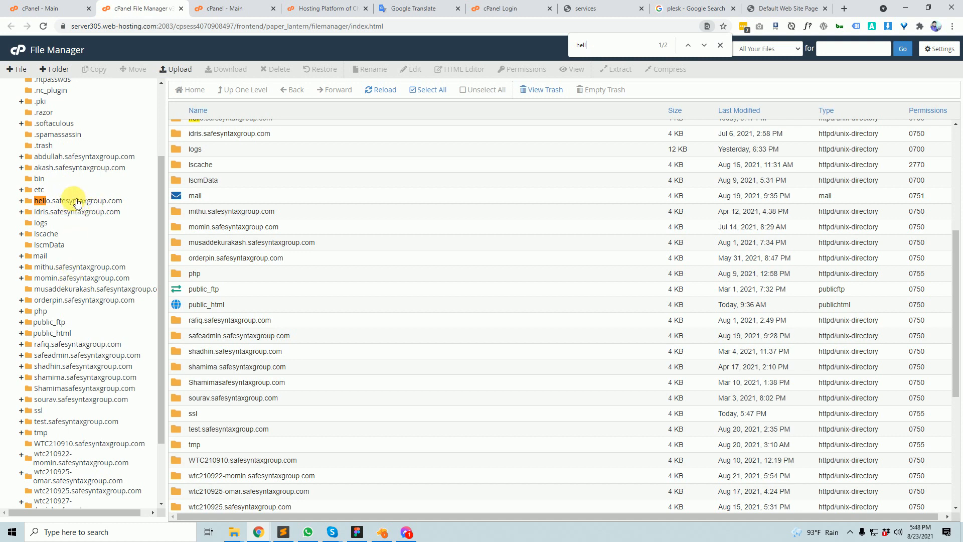
{"action": "scroll", "coordinate": [76, 220], "scroll_direction": "down", "scroll_amount": 2}
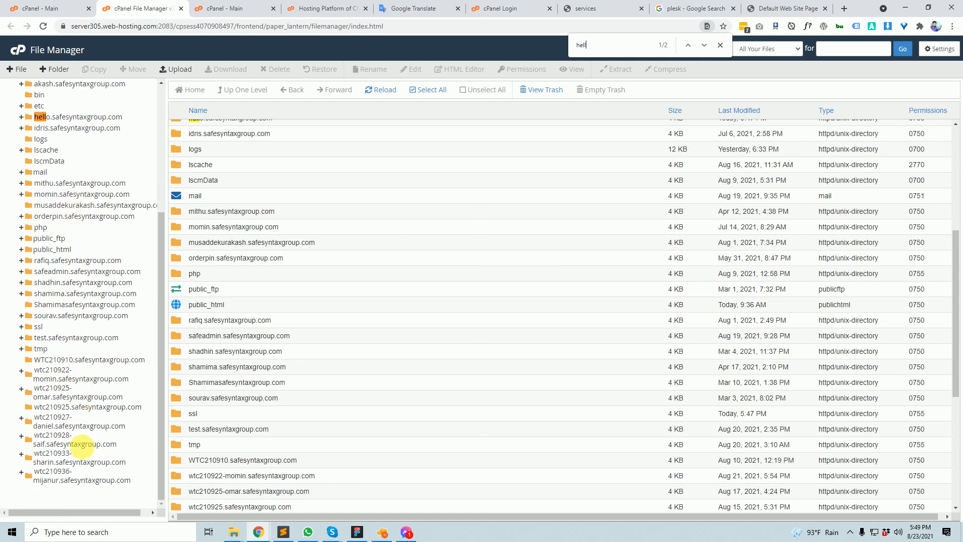
{"action": "scroll", "coordinate": [78, 321], "scroll_direction": "up", "scroll_amount": 4}
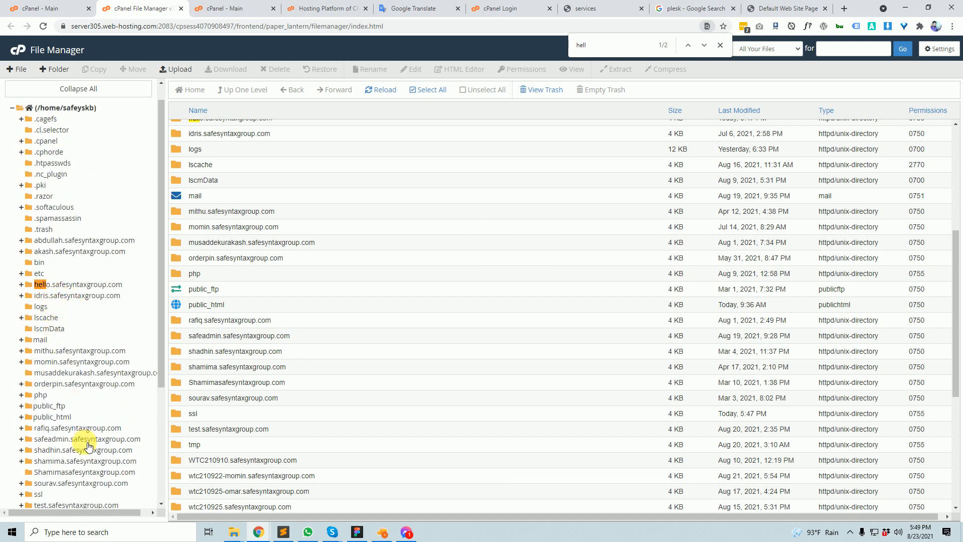
- Close the duplicate cPanel - Main tab and bring the cPanel dashboard to the front
{"action": "left_click", "coordinate": [219, 4]}
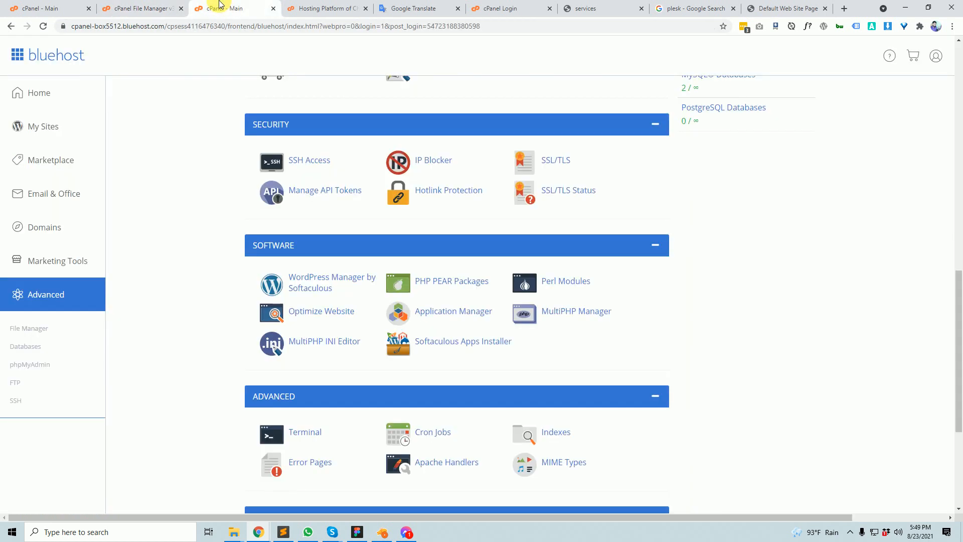
{"action": "key", "text": "ctrl+w"}
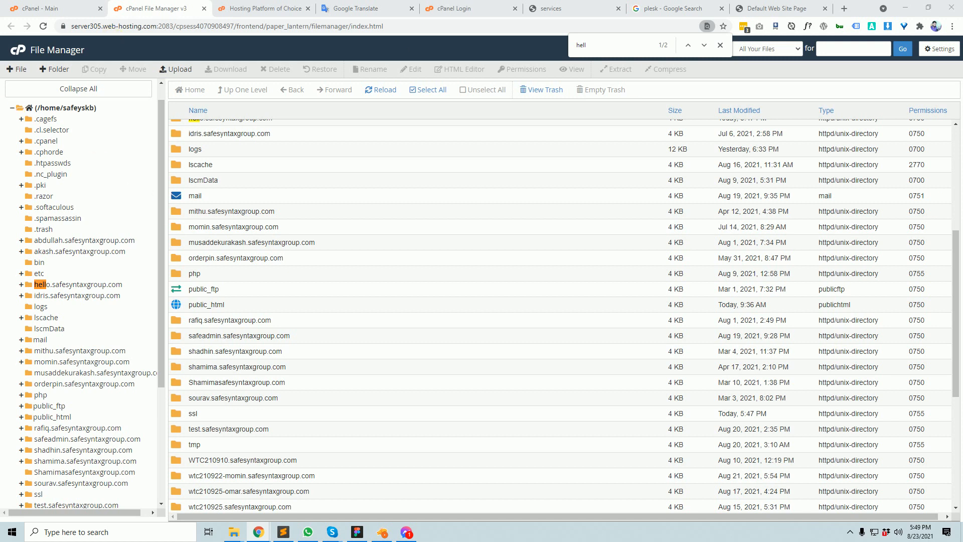
{"action": "left_click", "coordinate": [40, 8]}
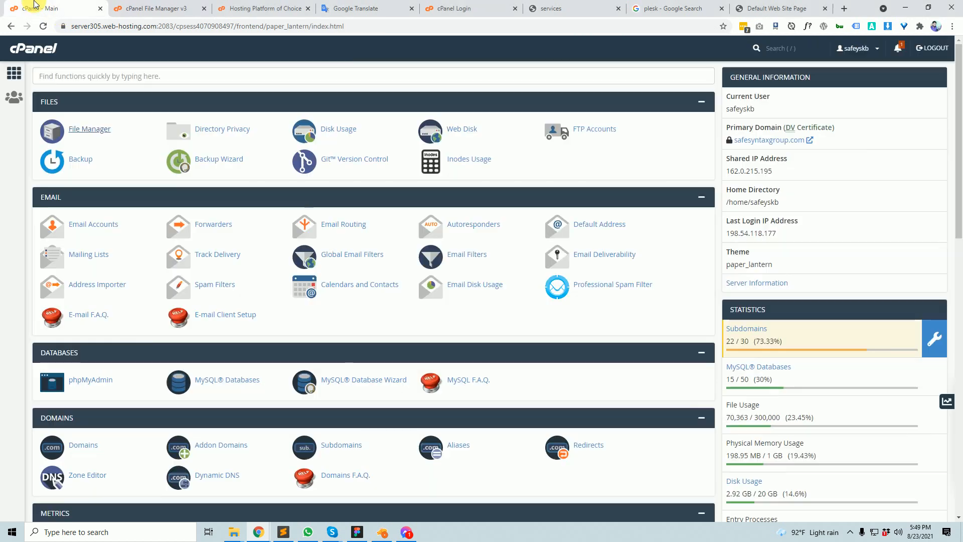
- Back in File Manager, snip the hello.safesyntaxgroup.com row of the home directory tree
{"action": "left_click", "coordinate": [174, 6]}
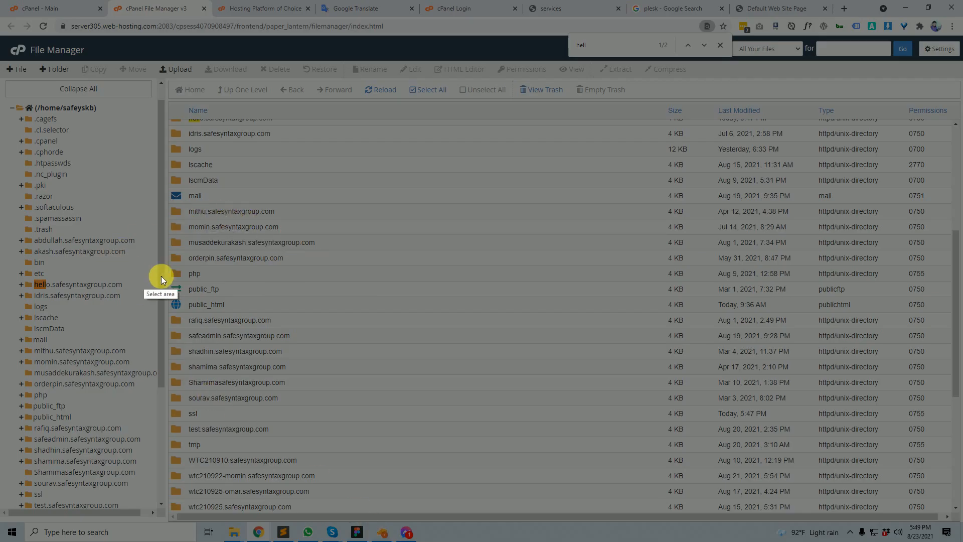
{"action": "left_click_drag", "start_coordinate": [22, 278], "coordinate": [150, 296]}
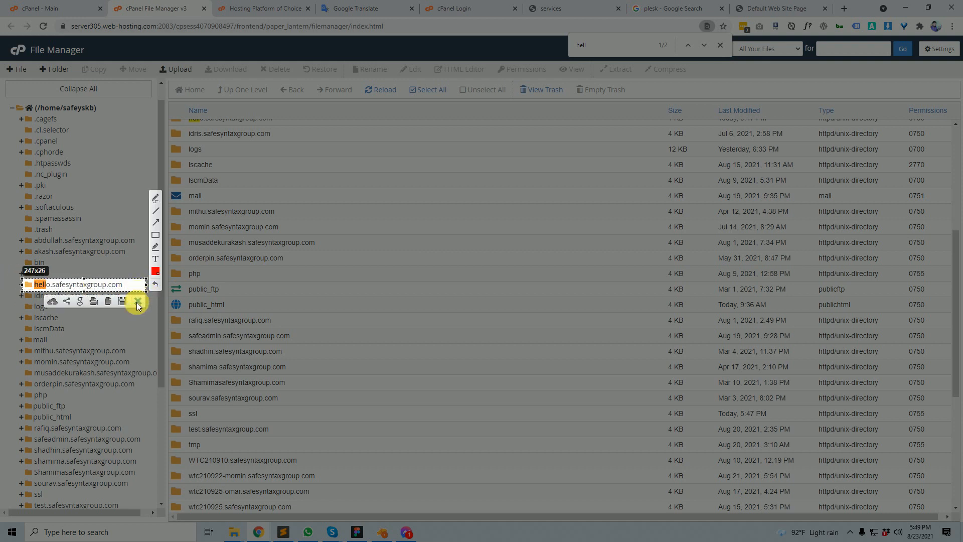
{"action": "left_click", "coordinate": [136, 303]}
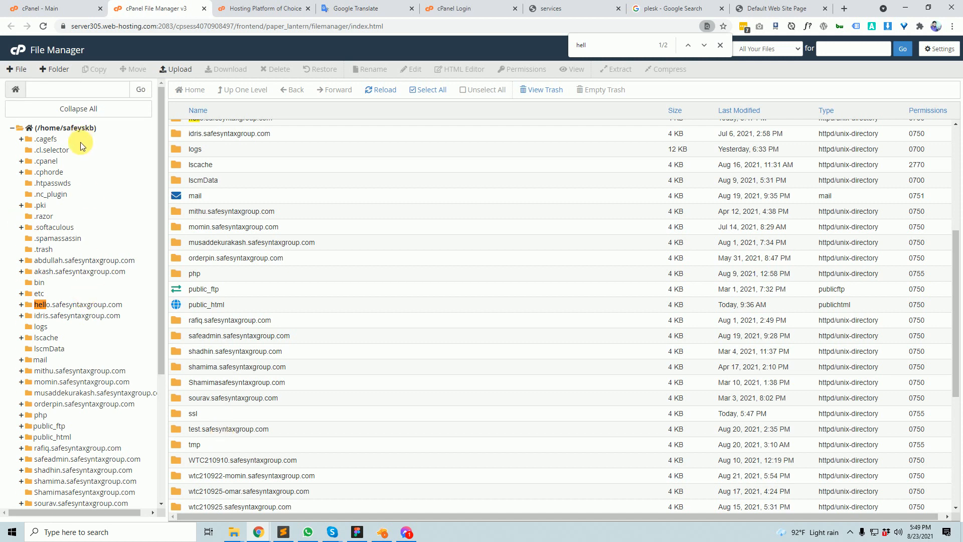
{"action": "scroll", "coordinate": [91, 336], "scroll_direction": "down", "scroll_amount": 3}
{"action": "scroll", "coordinate": [118, 387], "scroll_direction": "down", "scroll_amount": 1}
{"action": "scroll", "coordinate": [126, 372], "scroll_direction": "up", "scroll_amount": 5}
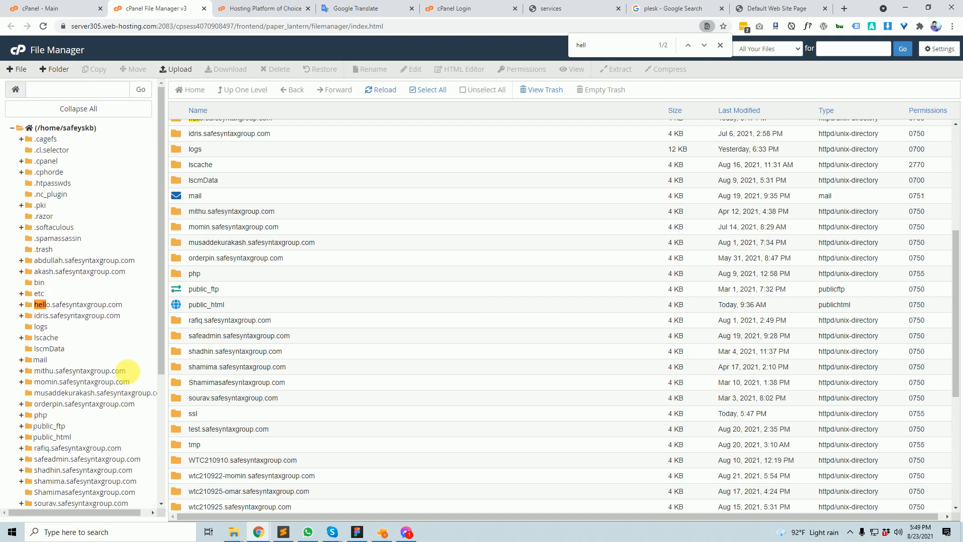
- Reopen File Manager, inspect public_html's WordPress files, go up to home, then switch to the Translate notes
{"action": "left_click", "coordinate": [28, 55]}
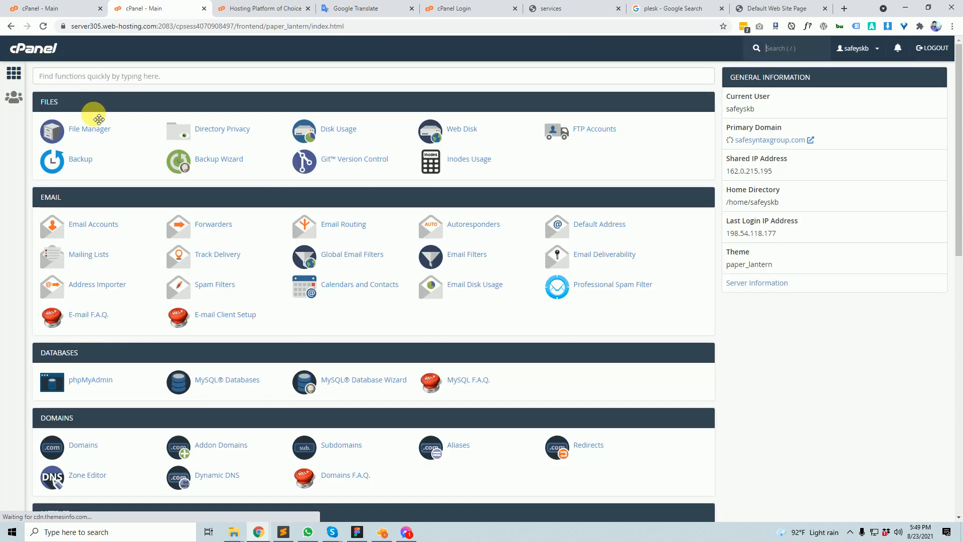
{"action": "left_click", "coordinate": [96, 133]}
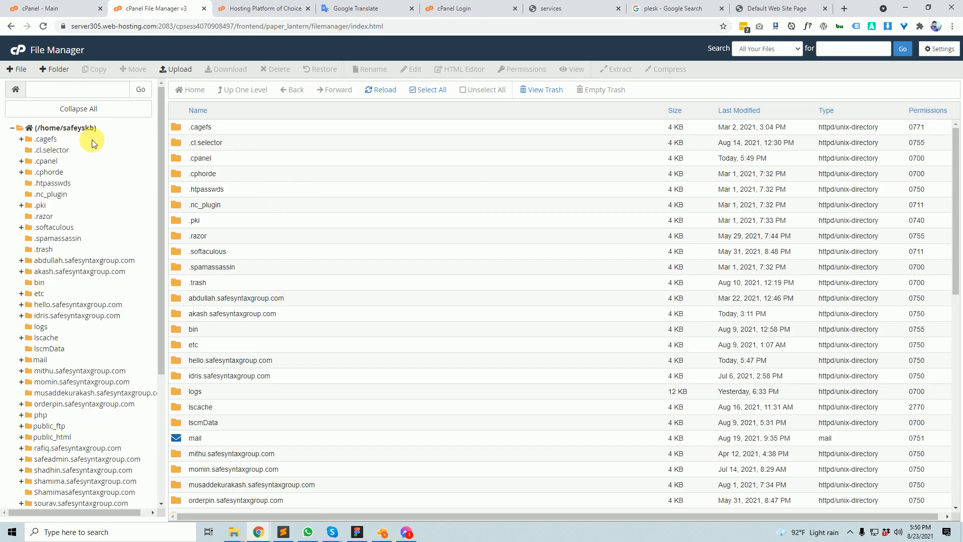
{"action": "scroll", "coordinate": [326, 431], "scroll_direction": "down", "scroll_amount": 10}
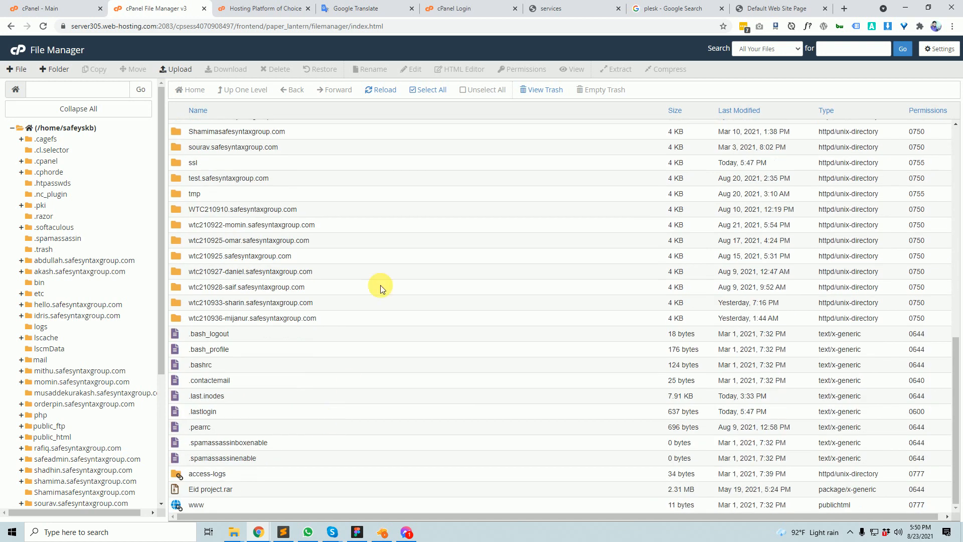
{"action": "scroll", "coordinate": [243, 243], "scroll_direction": "up", "scroll_amount": 7}
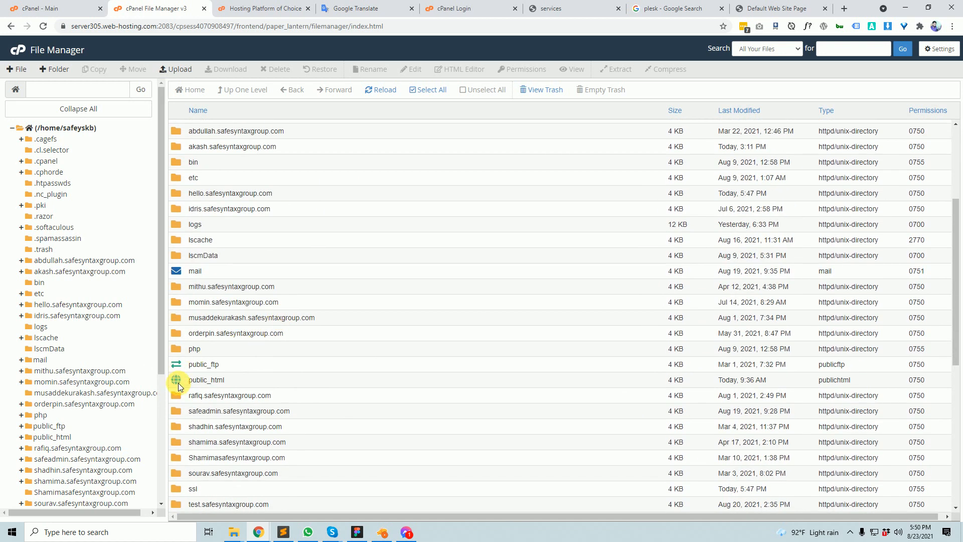
{"action": "double_click", "coordinate": [178, 382]}
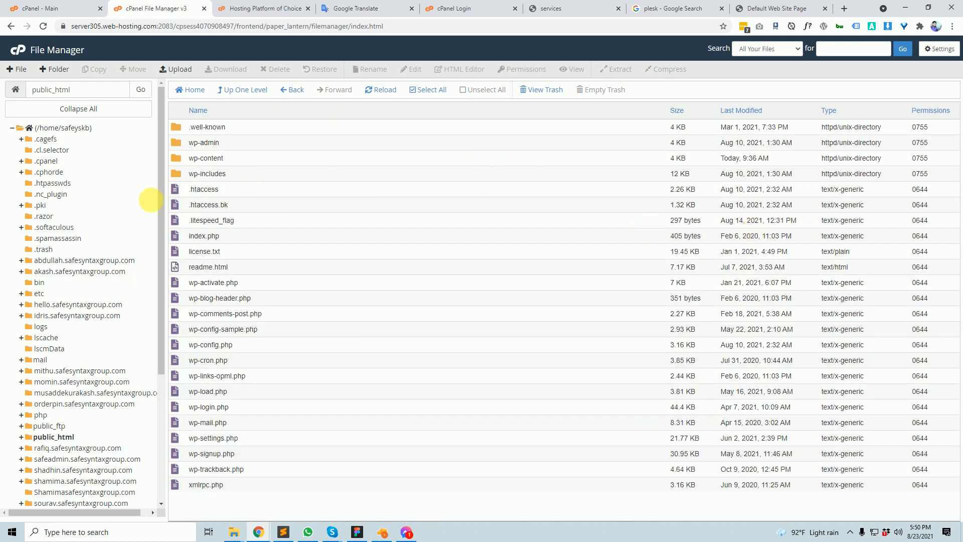
{"action": "left_click", "coordinate": [234, 93]}
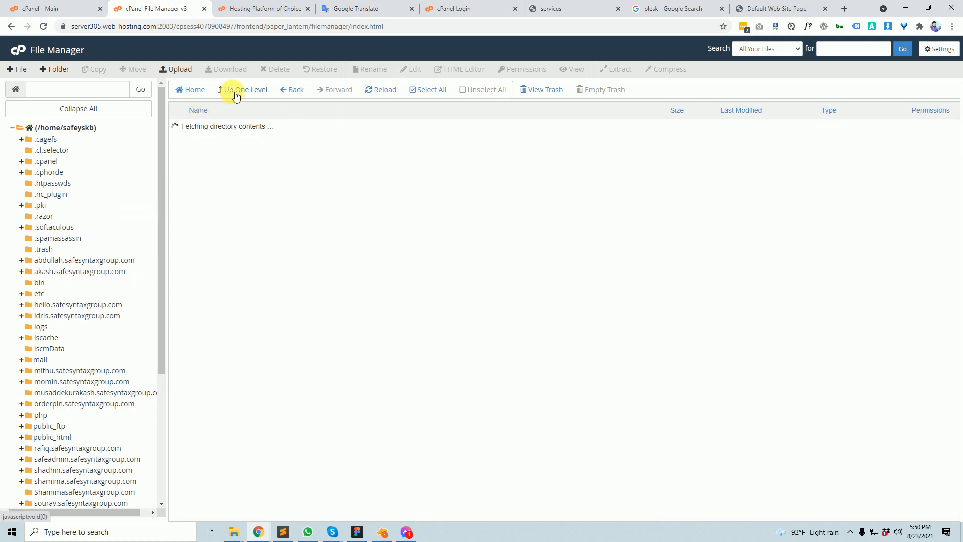
{"action": "scroll", "coordinate": [249, 417], "scroll_direction": "down", "scroll_amount": 2}
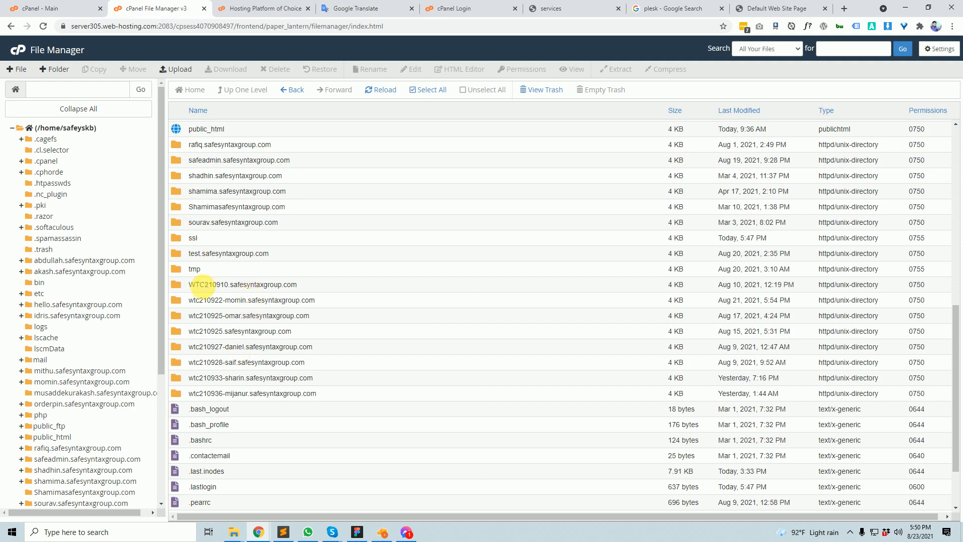
{"action": "scroll", "coordinate": [203, 285], "scroll_direction": "down", "scroll_amount": 2}
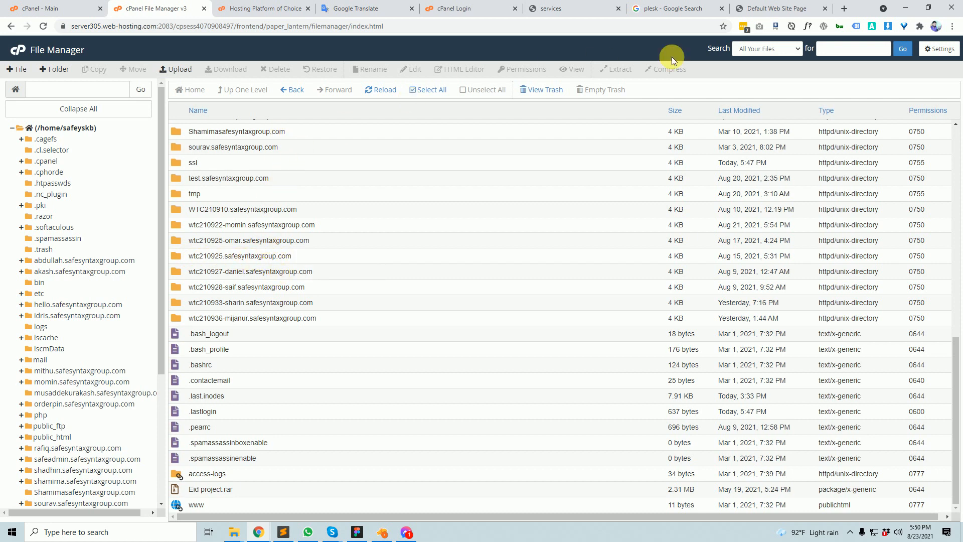
{"action": "left_click", "coordinate": [378, 5]}
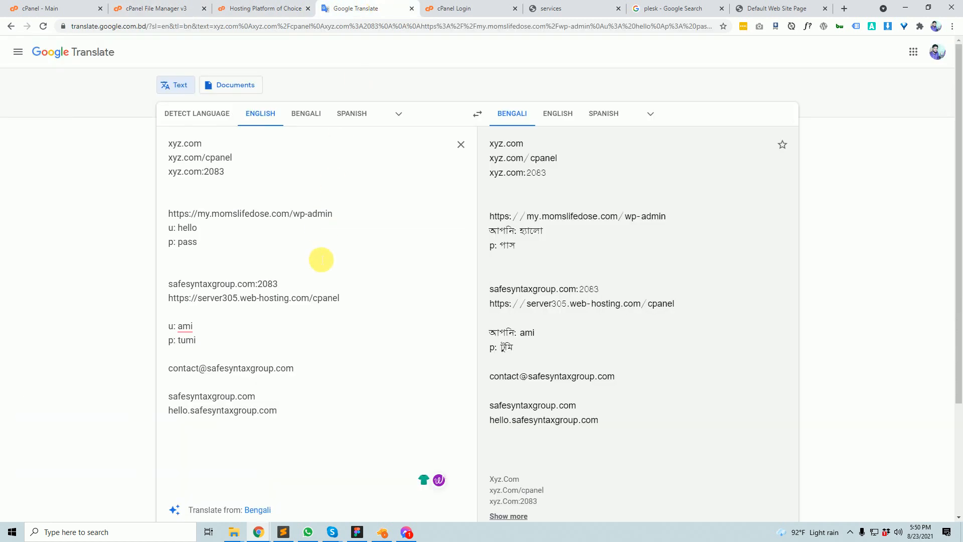
- Add an 'abc' line below hello.safesyntaxgroup.com in the notes, then return to File Manager
{"action": "key", "text": "Return"}
{"action": "key", "text": "Return"}
{"action": "key", "text": "Return"}
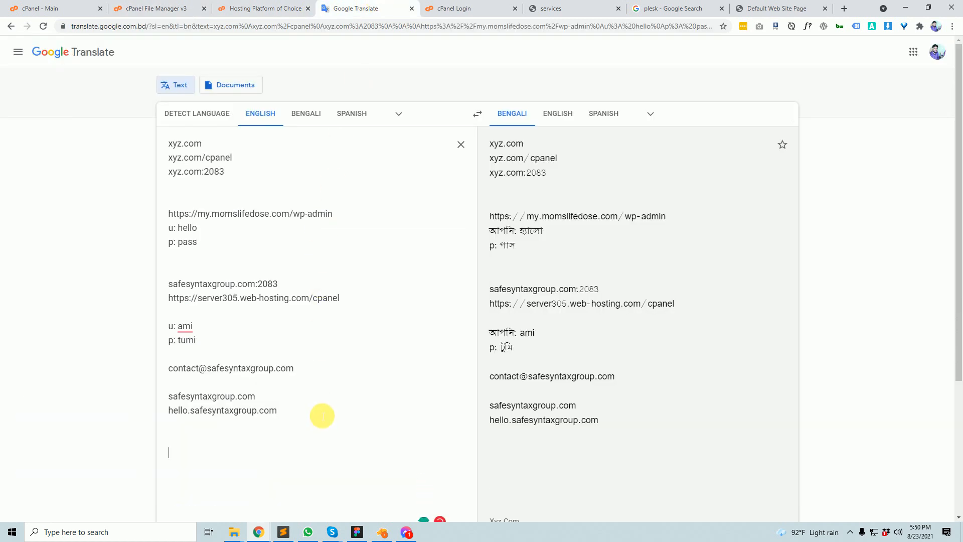
{"action": "type", "text": "abc"}
{"action": "key", "text": "Return"}
{"action": "key", "text": "Return"}
{"action": "type", "text": "it"}
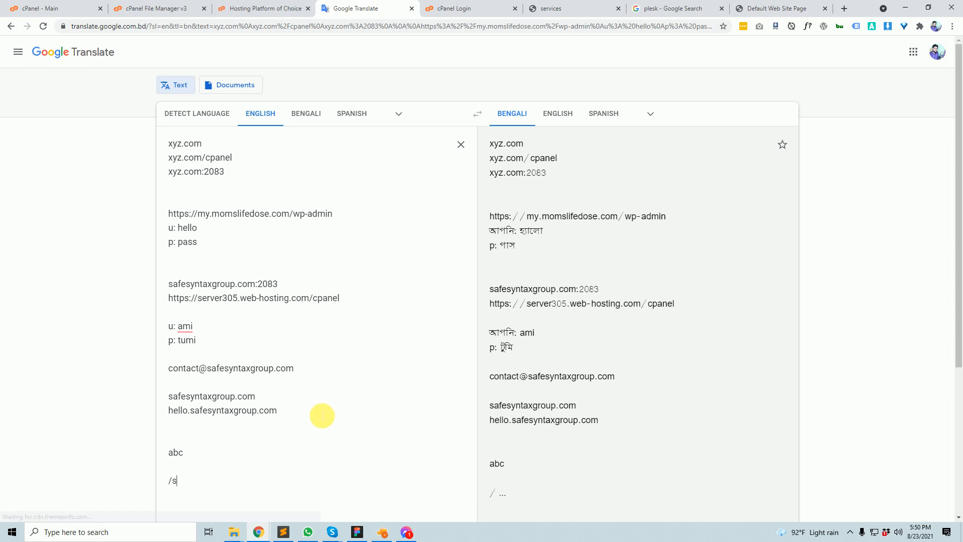
{"action": "key", "text": "BackSpace"}
{"action": "key", "text": "BackSpace"}
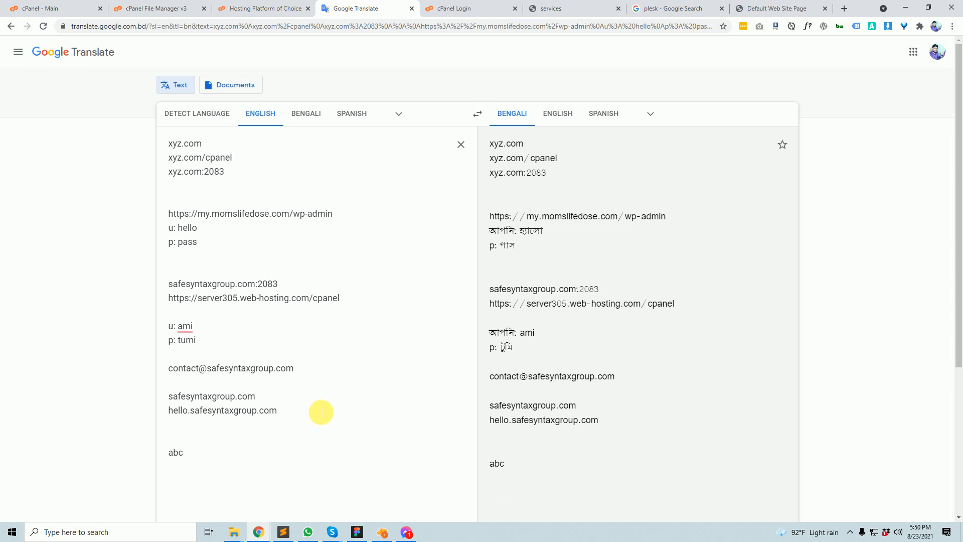
{"action": "left_click", "coordinate": [50, 8]}
{"action": "left_click", "coordinate": [151, 8]}
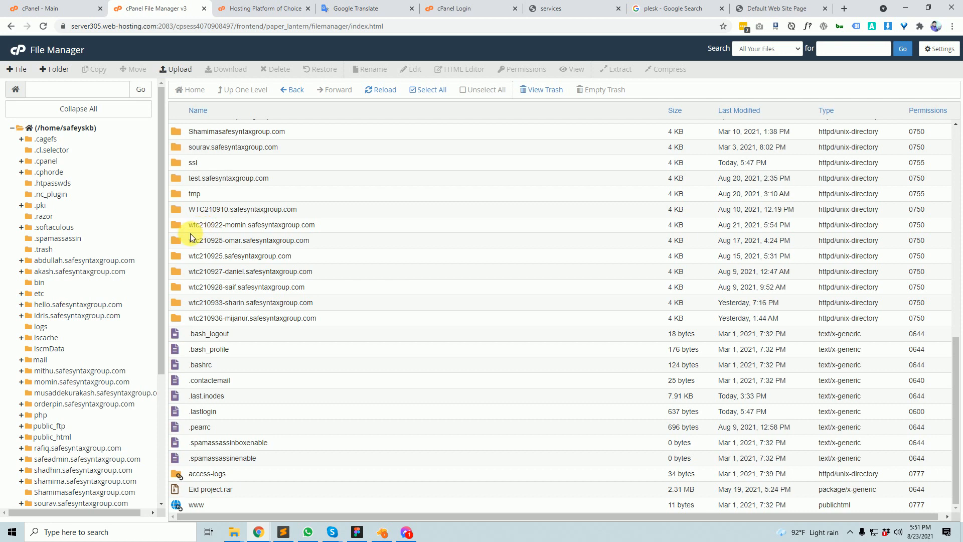
- Open the hello.safesyntaxgroup.com folder and select both its .well-known and cgi-bin folders
{"action": "scroll", "coordinate": [221, 226], "scroll_direction": "up", "scroll_amount": 5}
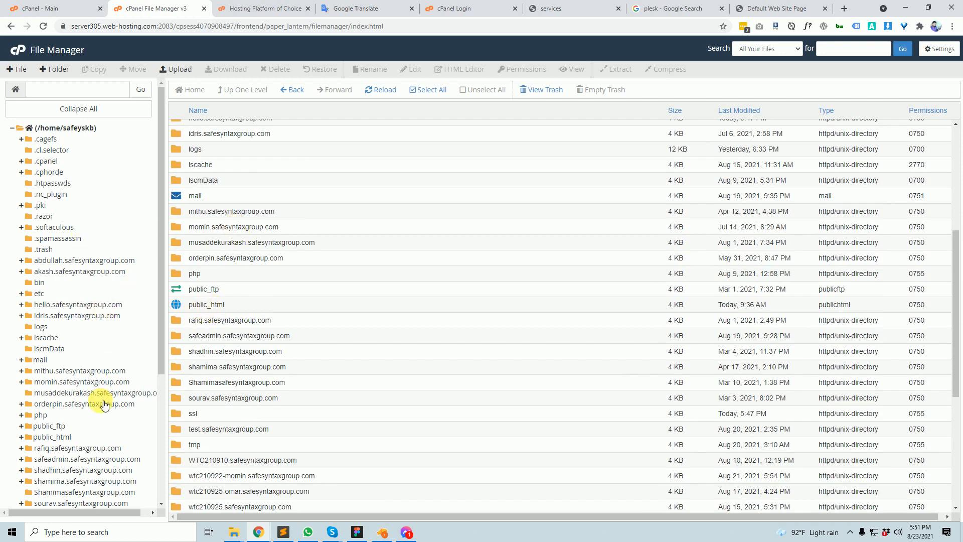
{"action": "scroll", "coordinate": [81, 271], "scroll_direction": "down", "scroll_amount": 2}
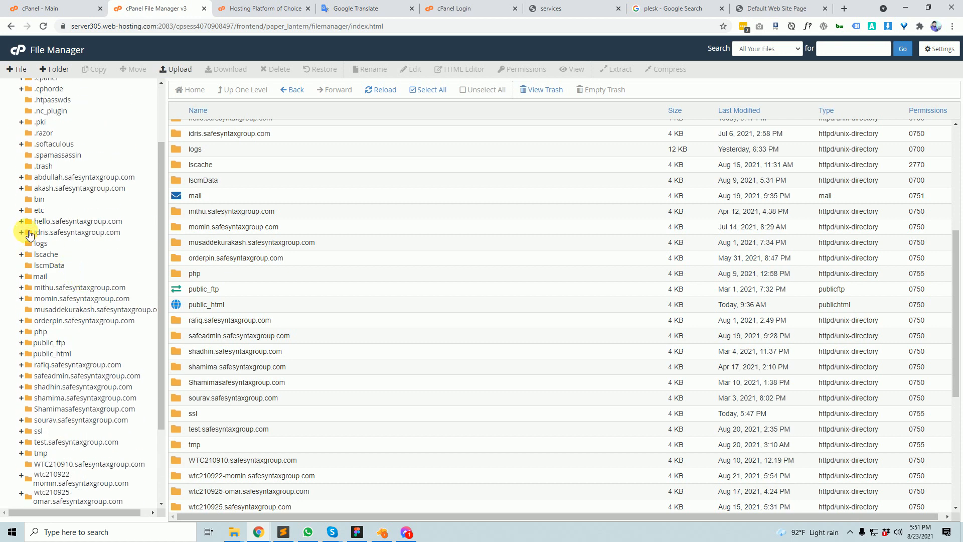
{"action": "left_click", "coordinate": [30, 223]}
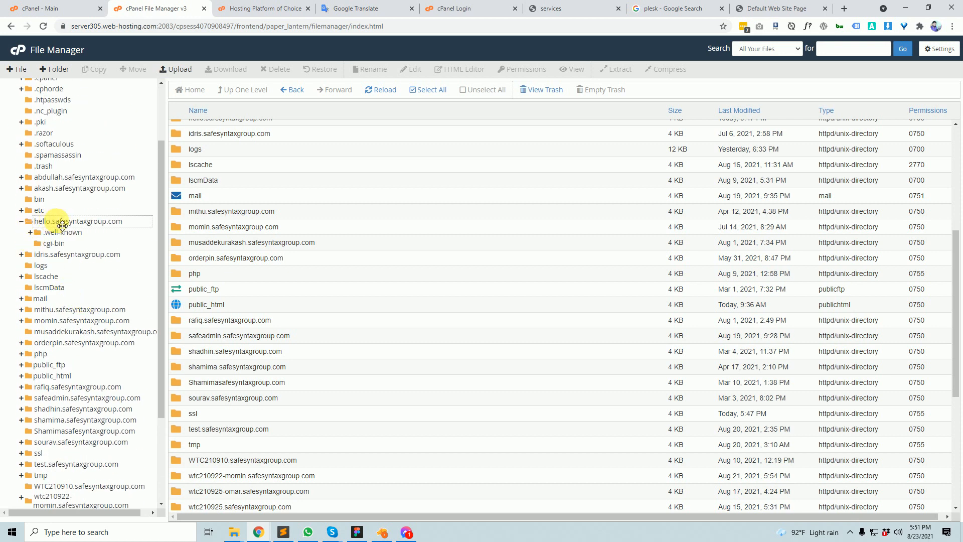
{"action": "left_click", "coordinate": [56, 220]}
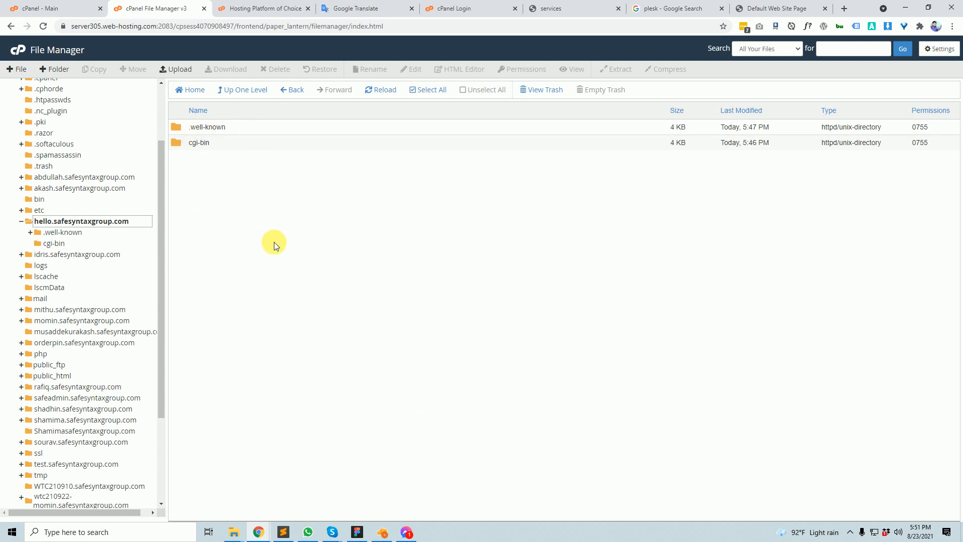
{"action": "left_click_drag", "start_coordinate": [271, 238], "coordinate": [205, 143]}
{"action": "left_click", "coordinate": [265, 189]}
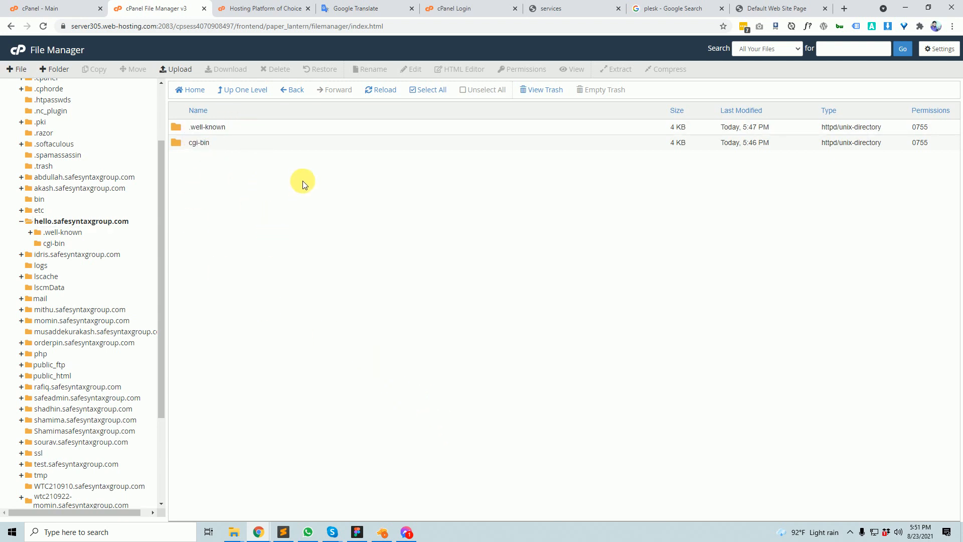
{"action": "left_click", "coordinate": [178, 125]}
{"action": "left_click", "coordinate": [180, 145], "text": "shift"}
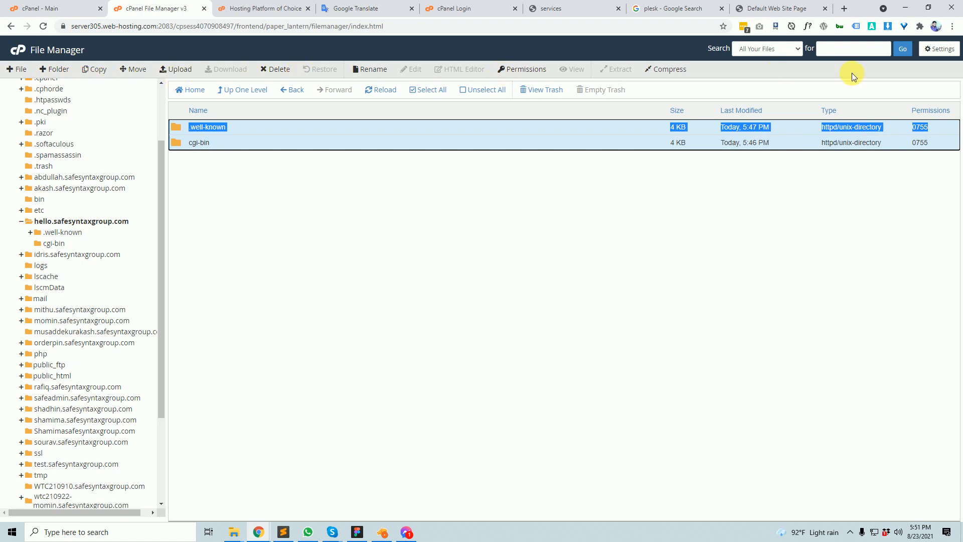
{"action": "left_click", "coordinate": [217, 144], "text": "shift"}
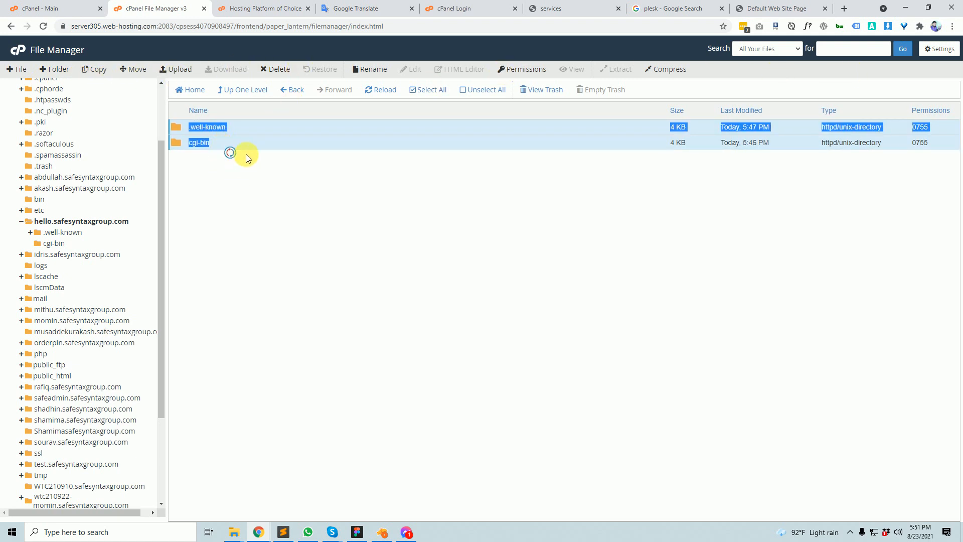
{"action": "left_click", "coordinate": [434, 94]}
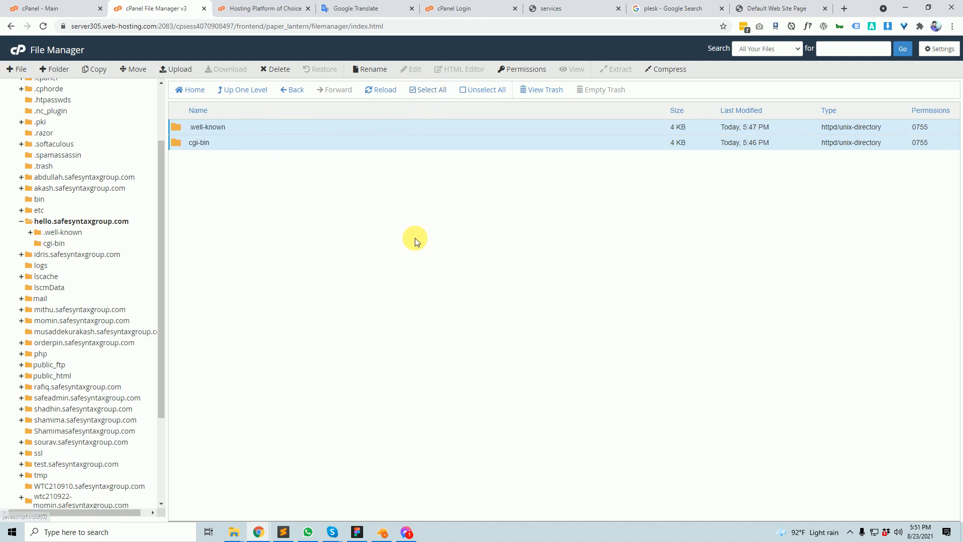
{"action": "left_click", "coordinate": [341, 125]}
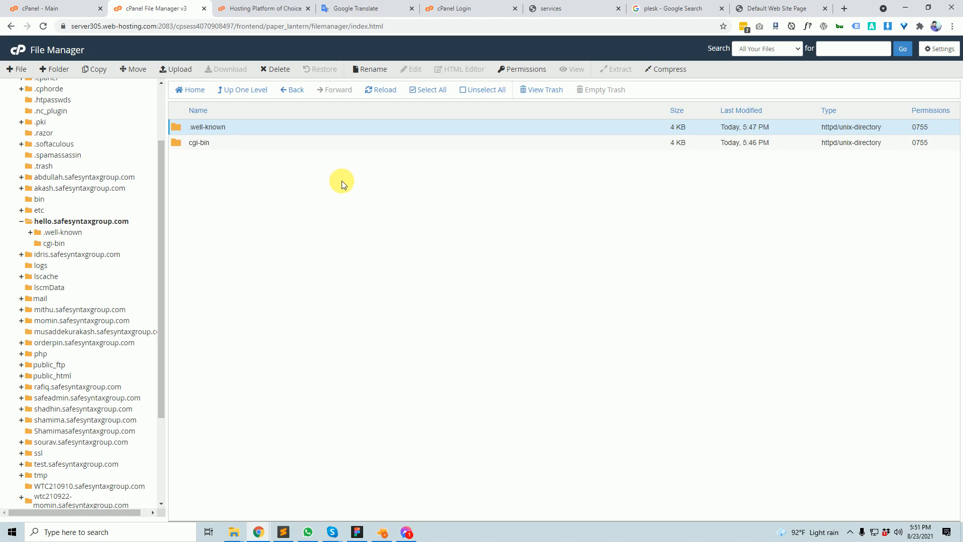
{"action": "left_click", "coordinate": [421, 92]}
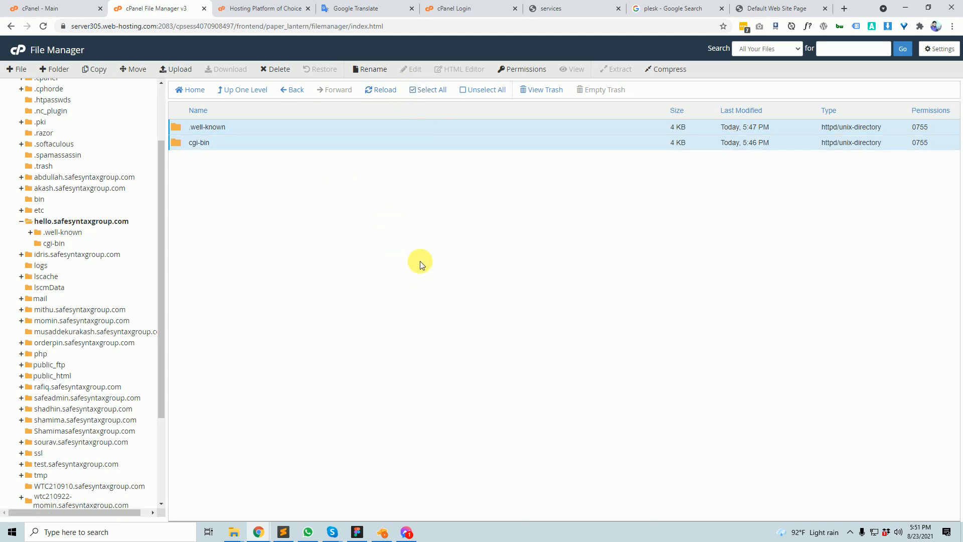
{"action": "left_click", "coordinate": [274, 128]}
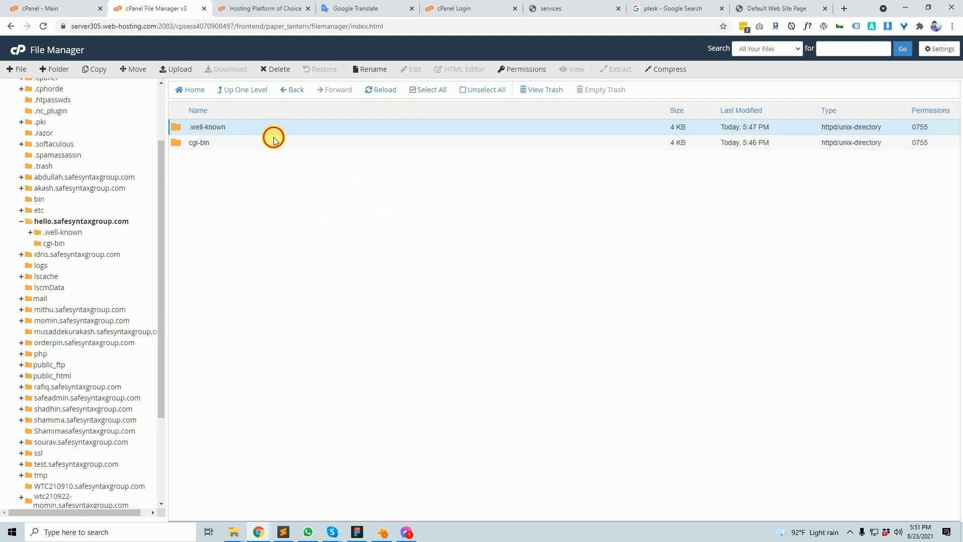
{"action": "left_click", "coordinate": [273, 141], "text": "ctrl"}
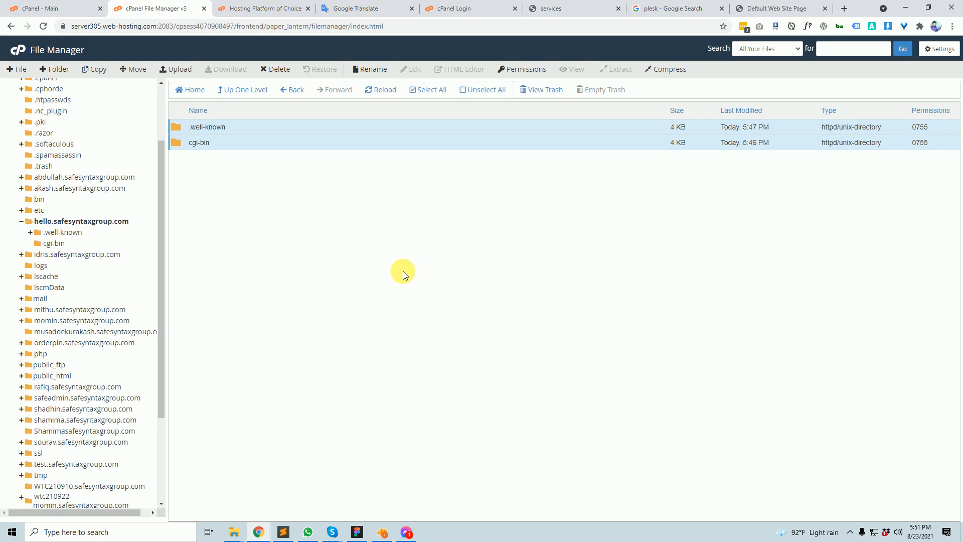
- Delete .well-known and cgi-bin to the trash, then bring up the subdomain's SORRY page tab
{"action": "left_click", "coordinate": [276, 70]}
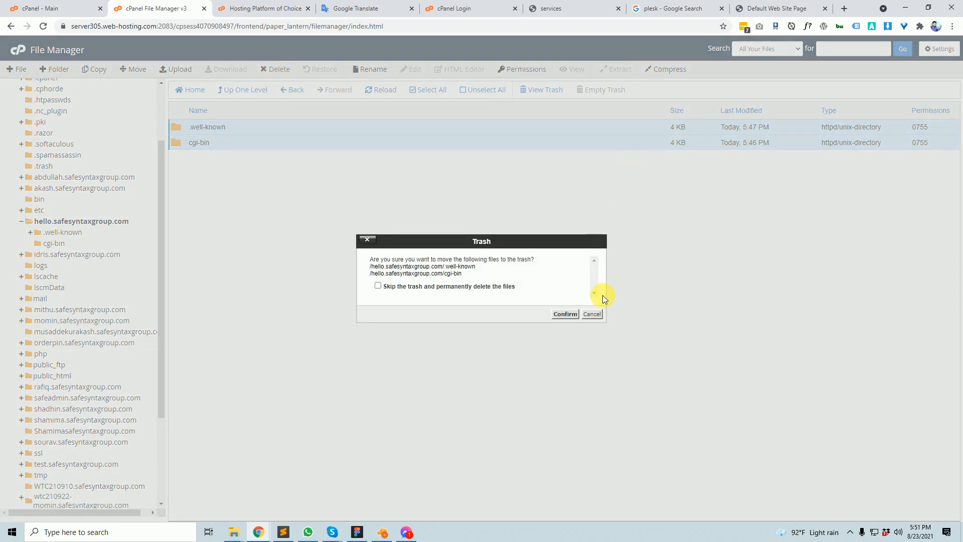
{"action": "left_click", "coordinate": [592, 314]}
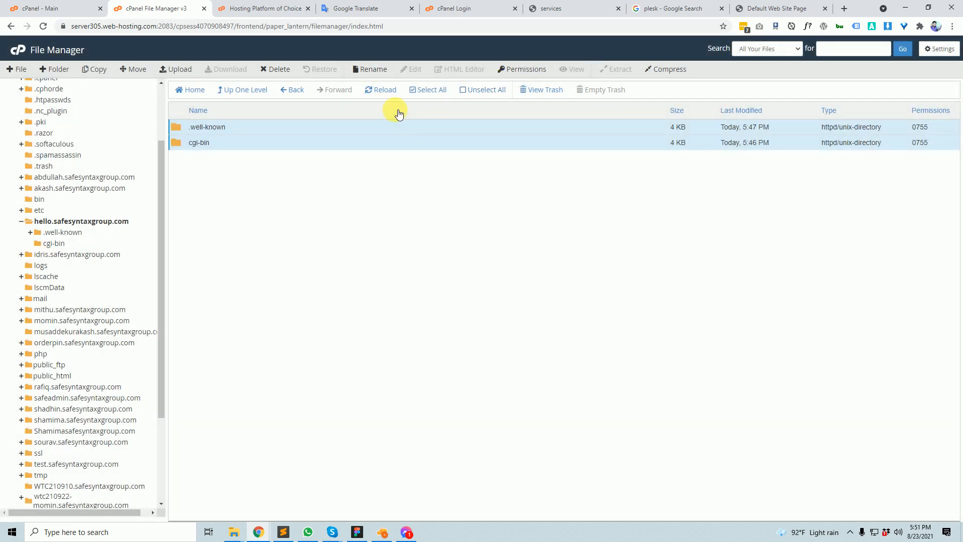
{"action": "left_click", "coordinate": [177, 70]}
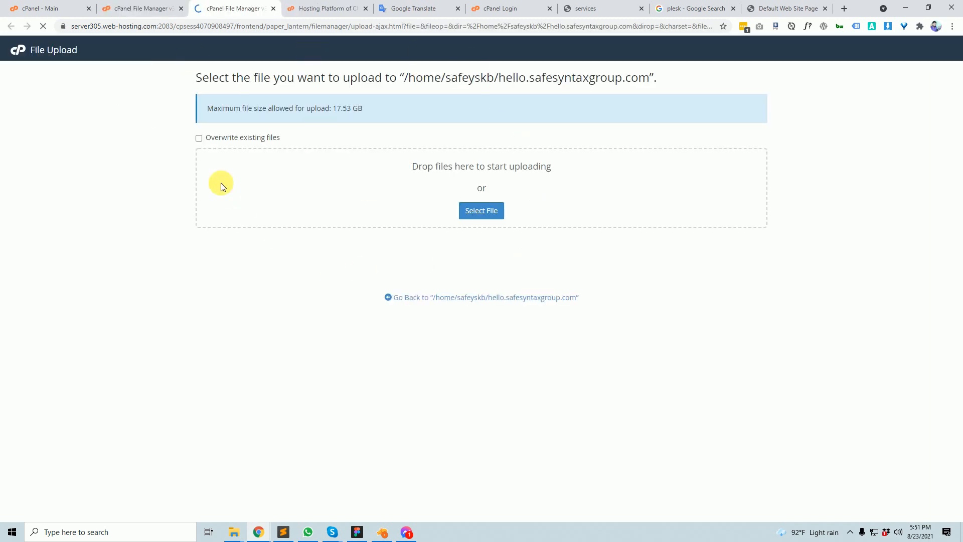
{"action": "left_click", "coordinate": [150, 7]}
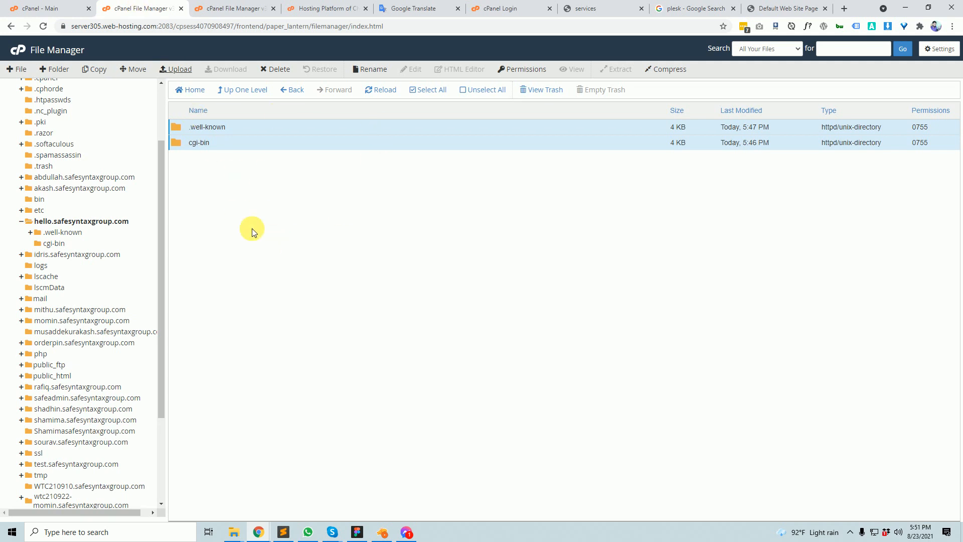
{"action": "left_click", "coordinate": [272, 76]}
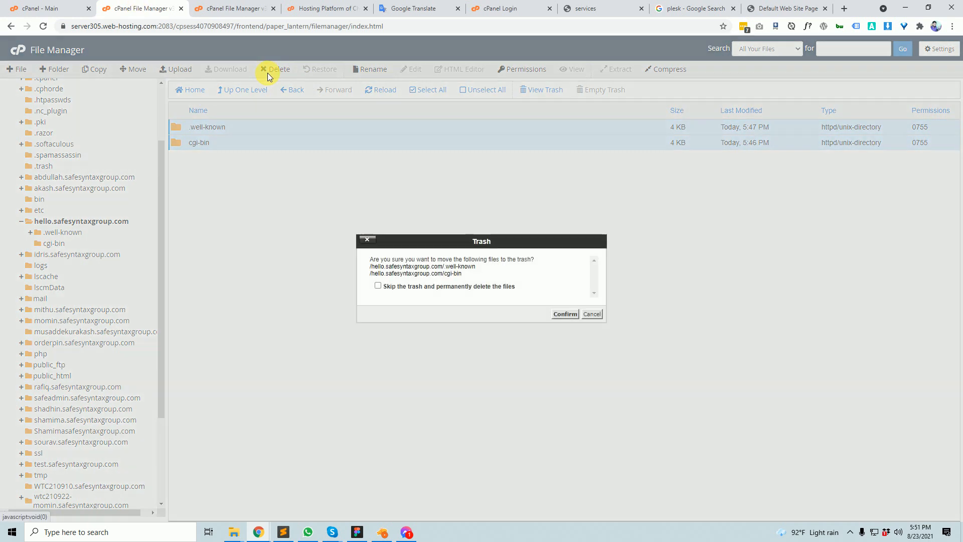
{"action": "left_click", "coordinate": [566, 315]}
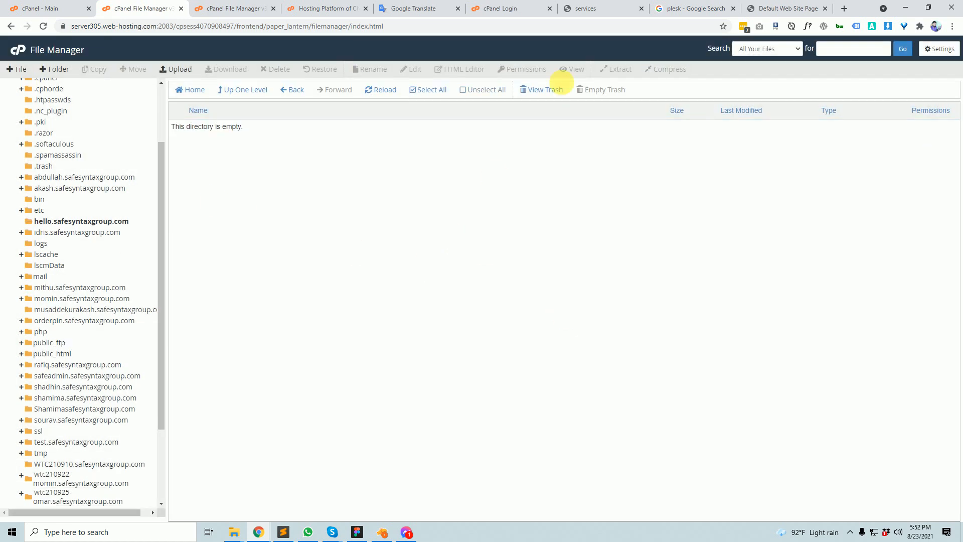
{"action": "left_click", "coordinate": [750, 6]}
{"action": "left_click", "coordinate": [206, 27]}
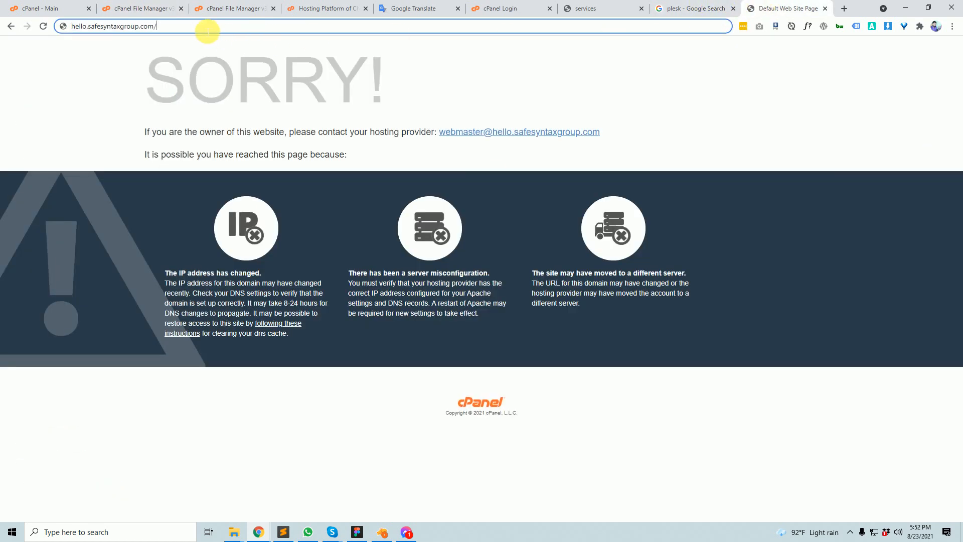
- Reload hello.safesyntaxgroup.com, still showing the SORRY page, then return to the empty folder in File Manager
{"action": "key", "text": "Return"}
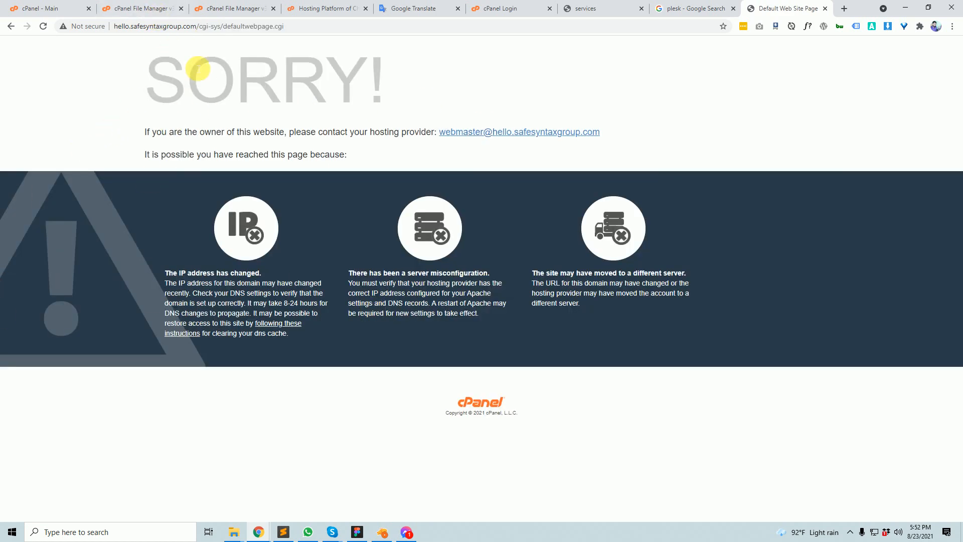
{"action": "left_click_drag", "start_coordinate": [201, 26], "coordinate": [559, 25]}
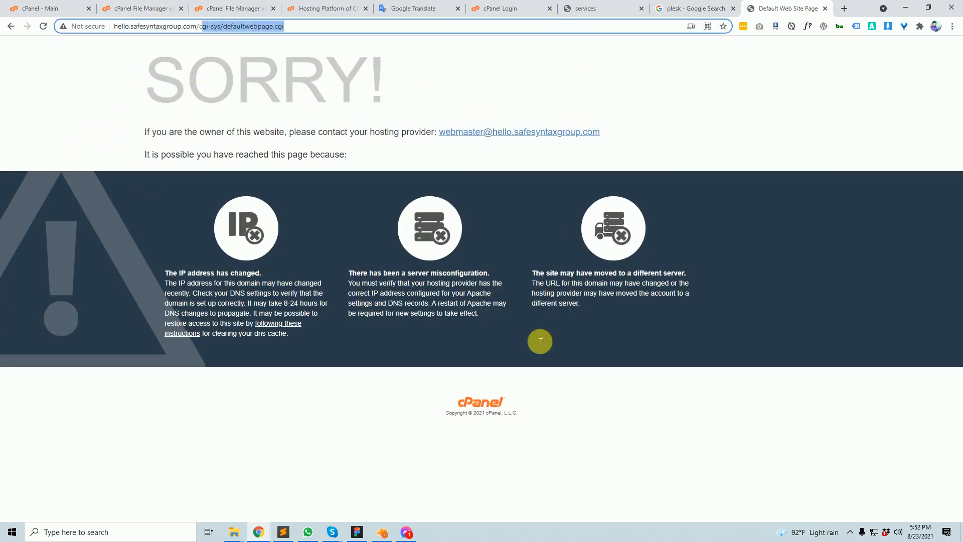
{"action": "left_click", "coordinate": [161, 6]}
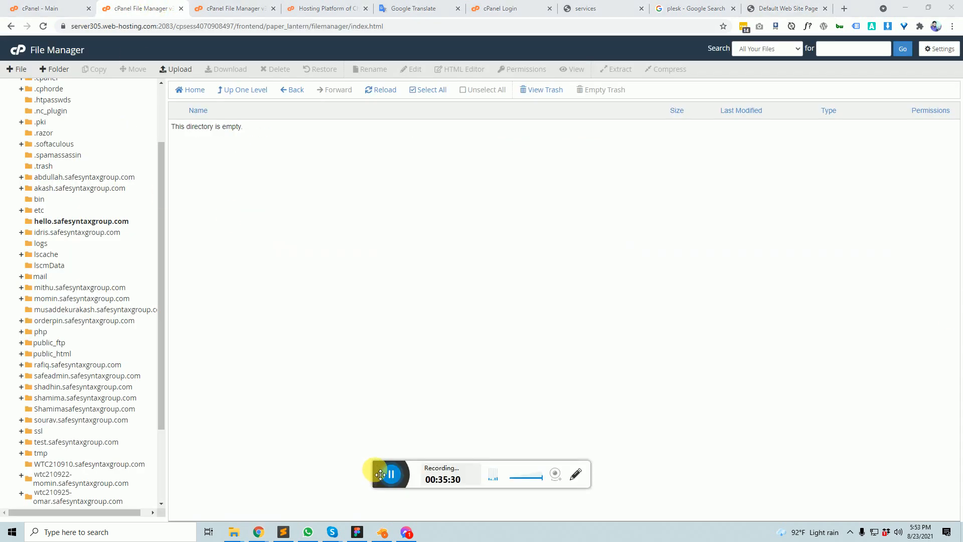
- Browse the idris and akash.safesyntaxgroup.com folders, akash holding WordPress files, then switch to cPanel - Main
{"action": "scroll", "coordinate": [114, 256], "scroll_direction": "up", "scroll_amount": 1}
{"action": "scroll", "coordinate": [114, 256], "scroll_direction": "down", "scroll_amount": 3}
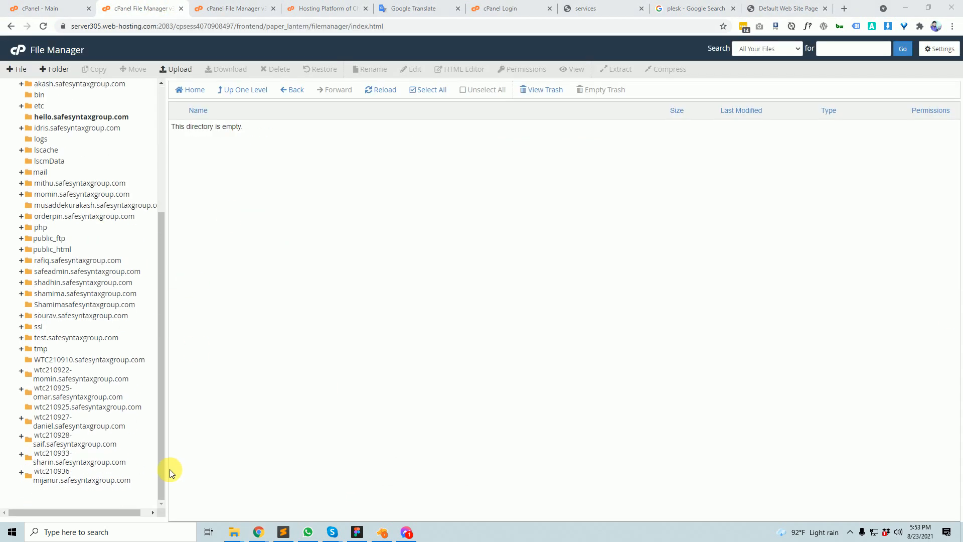
{"action": "scroll", "coordinate": [36, 243], "scroll_direction": "up", "scroll_amount": 4}
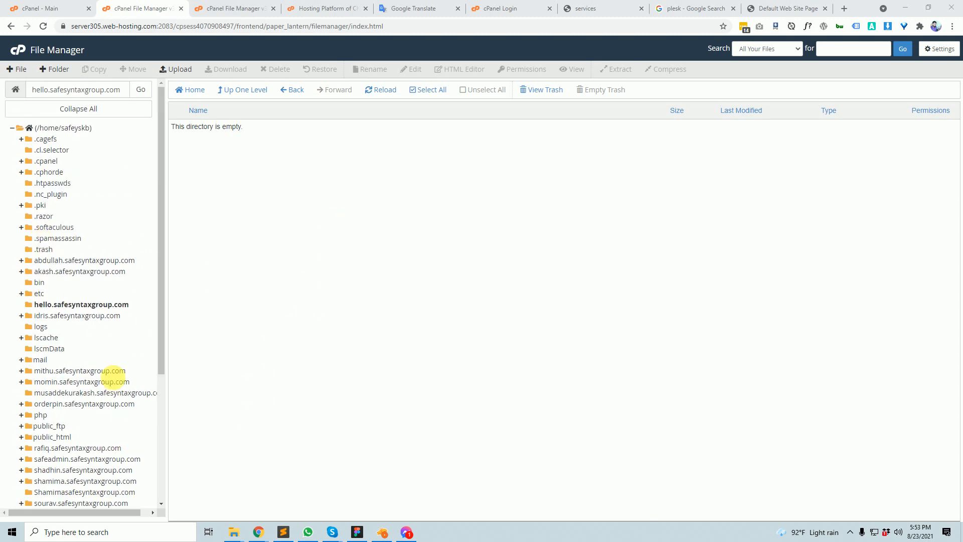
{"action": "scroll", "coordinate": [112, 371], "scroll_direction": "down", "scroll_amount": 2}
{"action": "scroll", "coordinate": [71, 226], "scroll_direction": "down", "scroll_amount": 3}
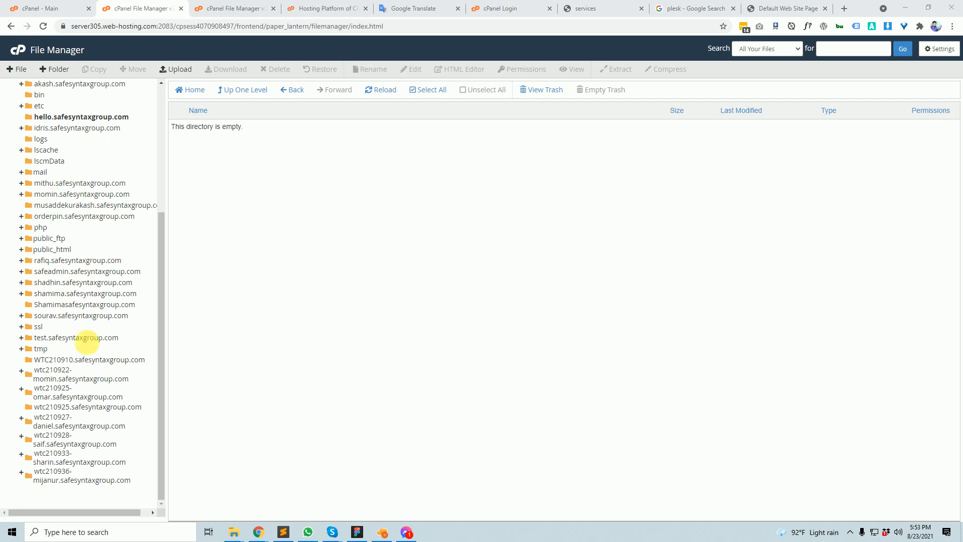
{"action": "scroll", "coordinate": [95, 376], "scroll_direction": "up", "scroll_amount": 5}
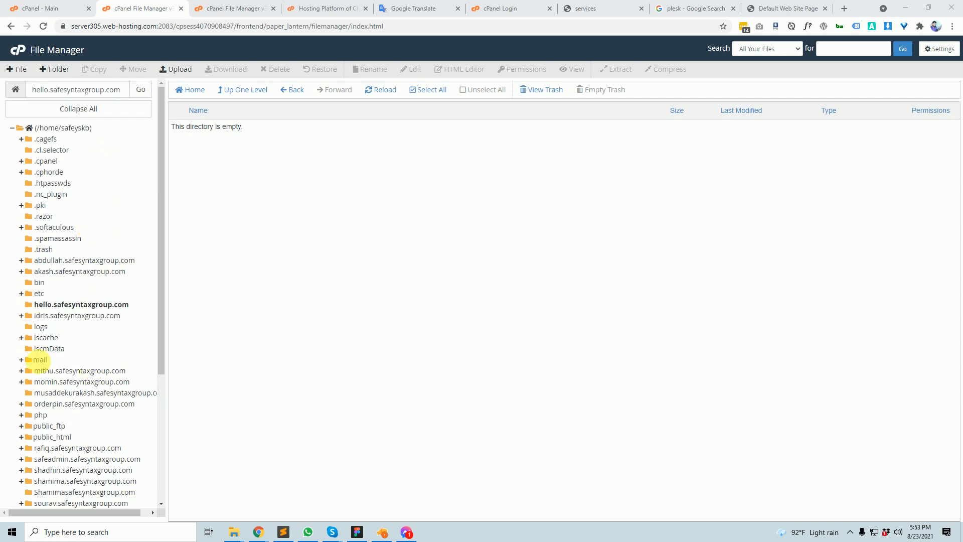
{"action": "scroll", "coordinate": [64, 370], "scroll_direction": "down", "scroll_amount": 2}
{"action": "scroll", "coordinate": [97, 265], "scroll_direction": "down", "scroll_amount": 3}
{"action": "scroll", "coordinate": [94, 394], "scroll_direction": "up", "scroll_amount": 5}
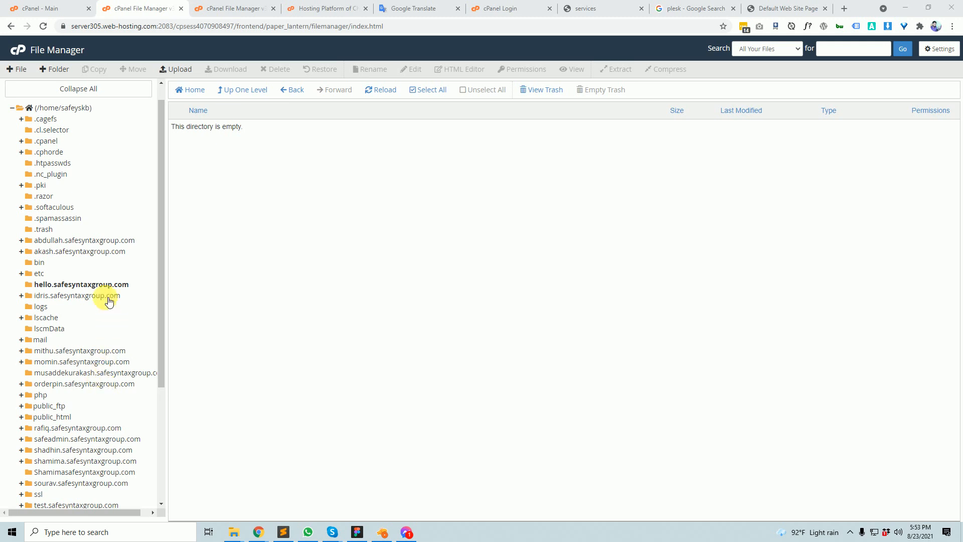
{"action": "left_click", "coordinate": [105, 297]}
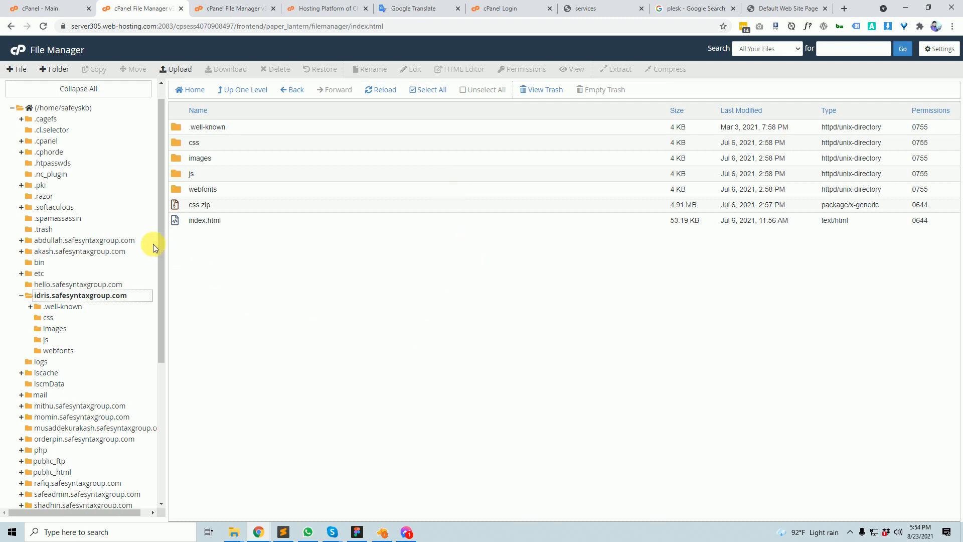
{"action": "left_click", "coordinate": [94, 252]}
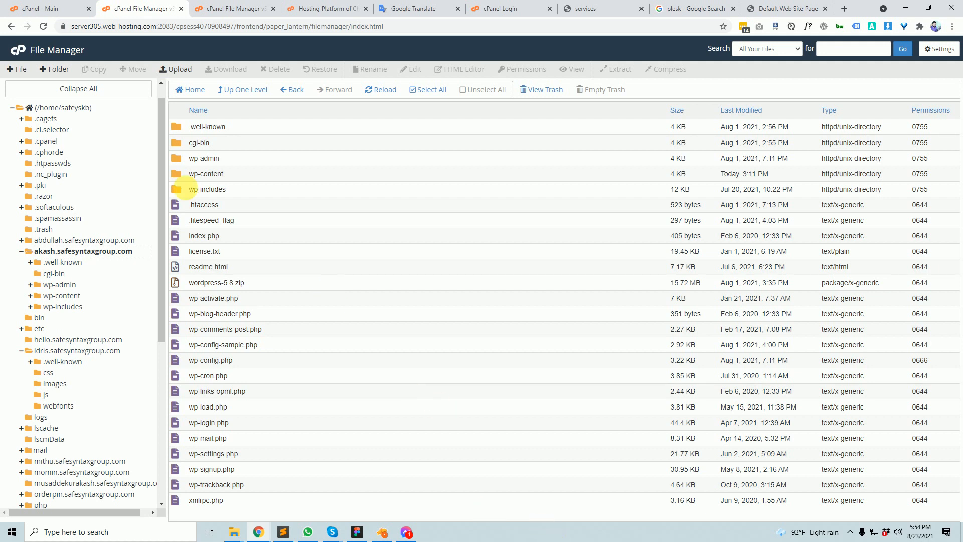
{"action": "left_click", "coordinate": [56, 6]}
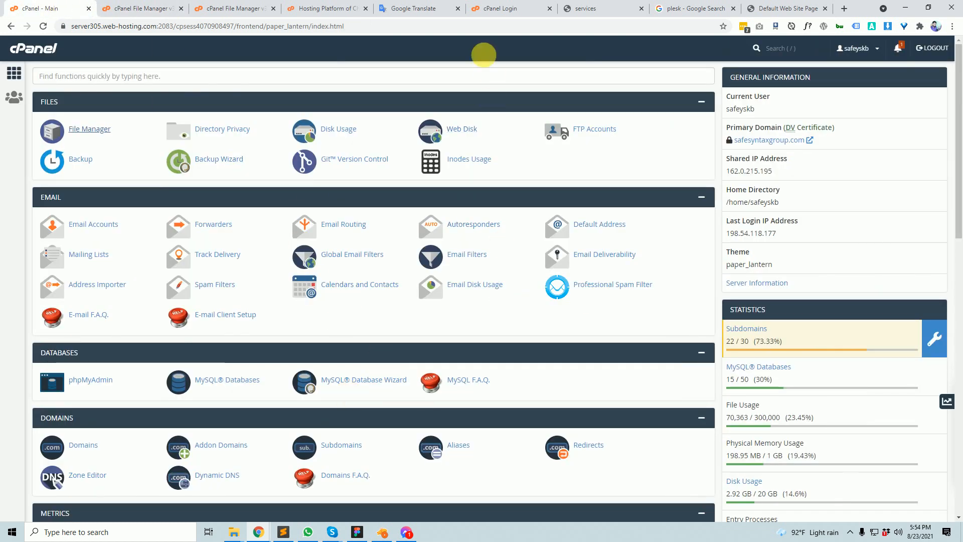
- Check the hello.safesyntaxgroup.com line in the Translate notes, then return to the cPanel dashboard
{"action": "left_click", "coordinate": [423, 7]}
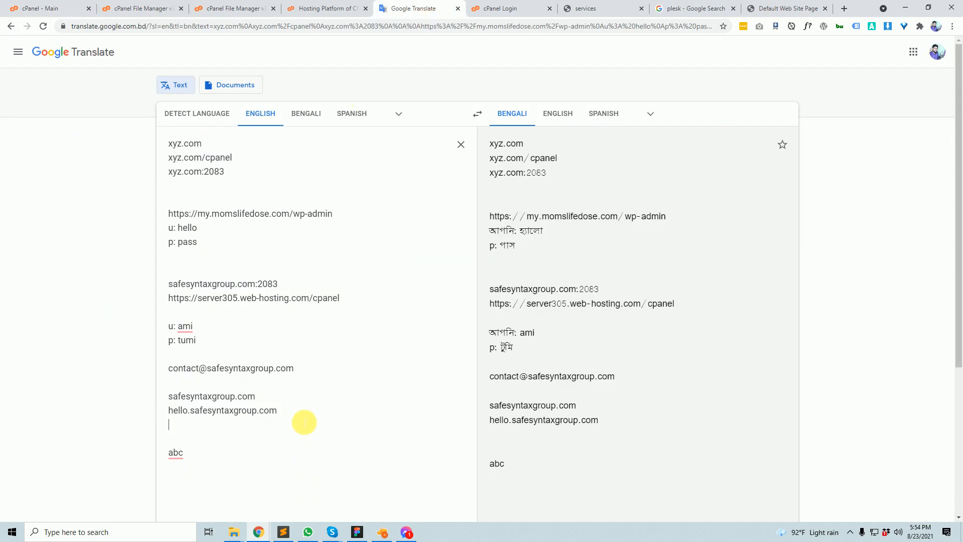
{"action": "left_click_drag", "start_coordinate": [304, 422], "coordinate": [156, 414]}
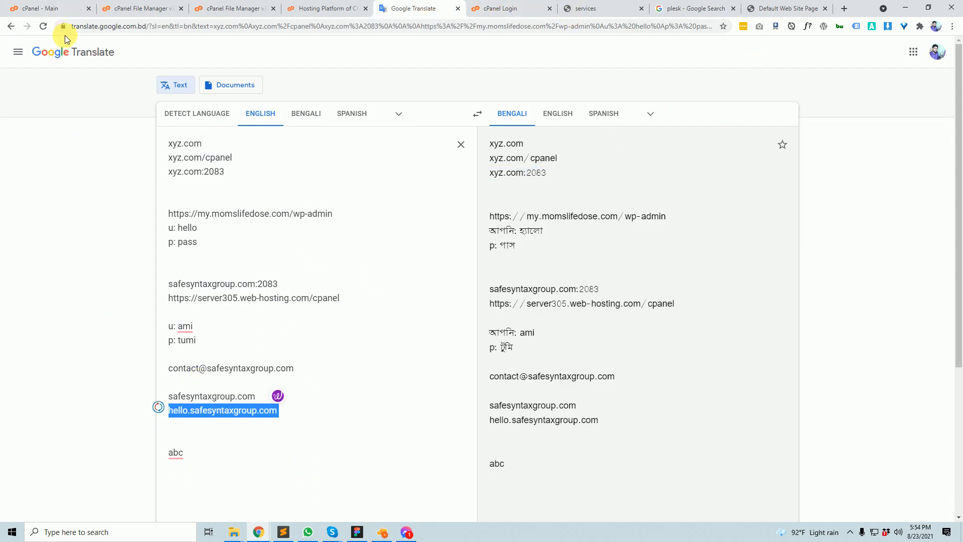
{"action": "left_click", "coordinate": [78, 7]}
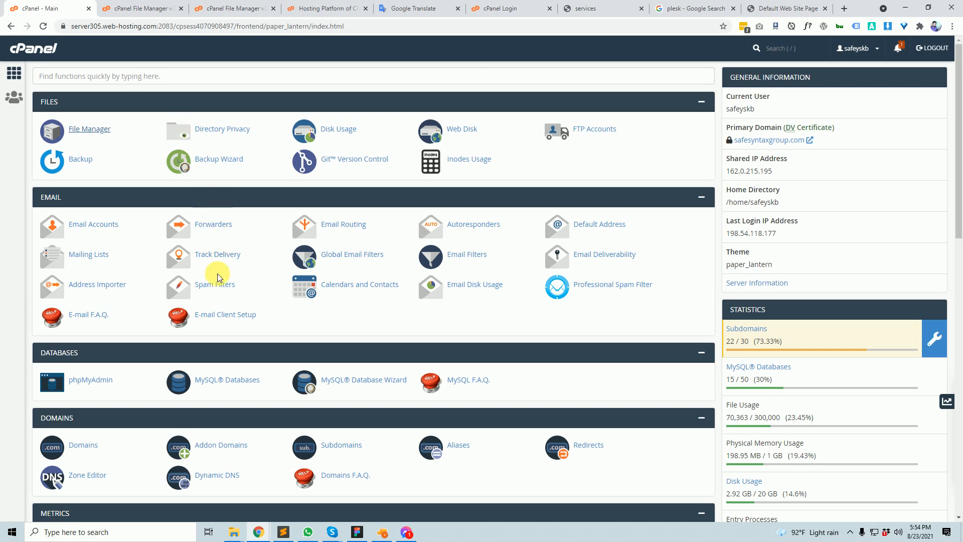
{"action": "scroll", "coordinate": [258, 389], "scroll_direction": "down", "scroll_amount": 15}
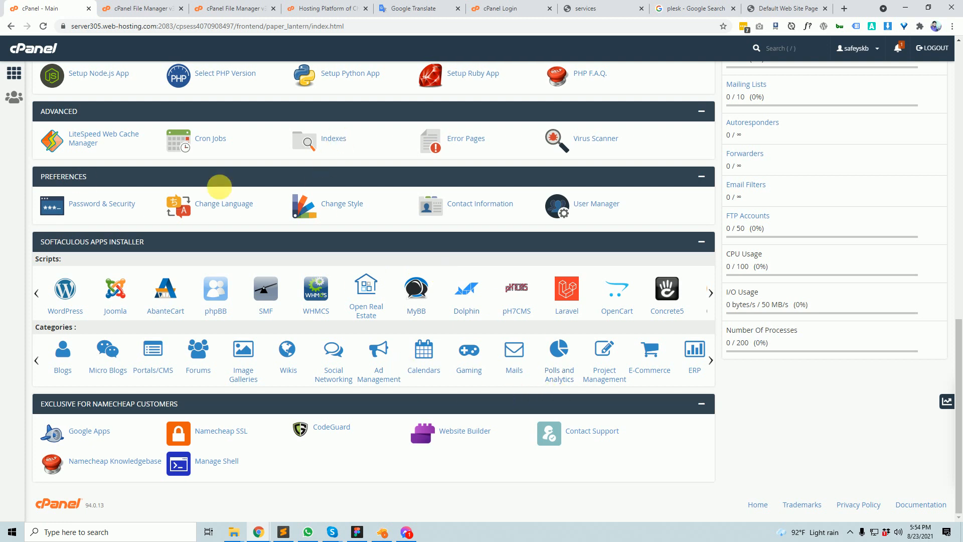
{"action": "scroll", "coordinate": [384, 383], "scroll_direction": "up", "scroll_amount": 15}
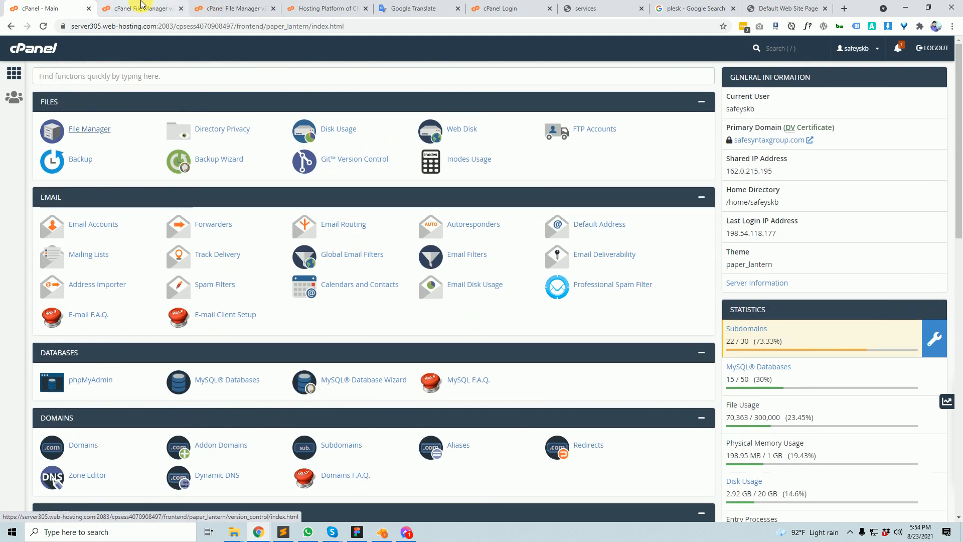
- Verify hello.safesyntaxgroup.com is empty in File Manager, then scroll the cPanel home to Software
{"action": "left_click", "coordinate": [141, 6]}
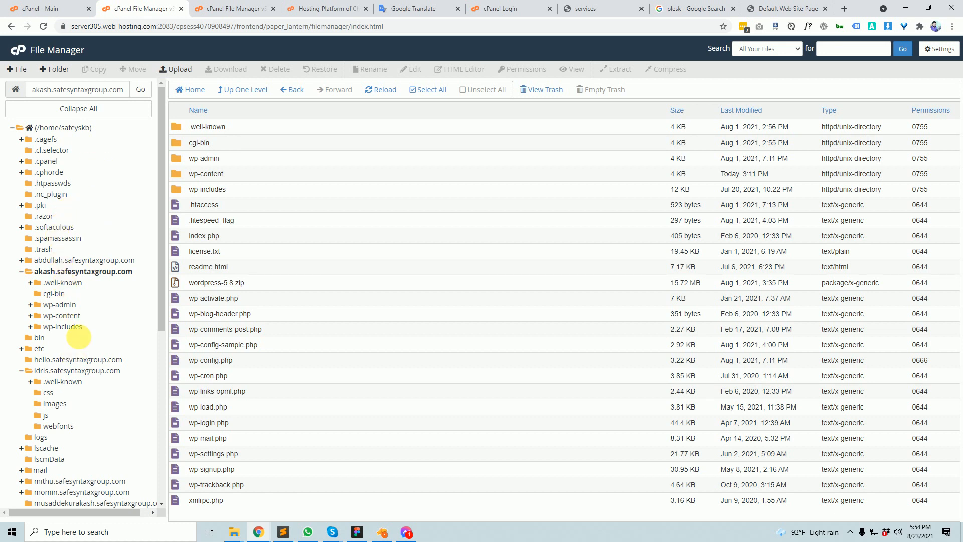
{"action": "left_click", "coordinate": [87, 360]}
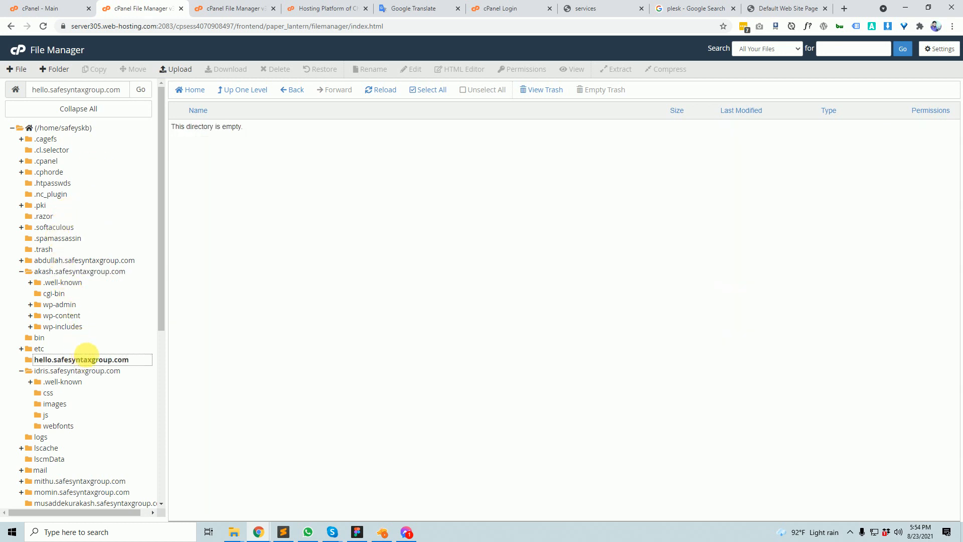
{"action": "left_click", "coordinate": [60, 8]}
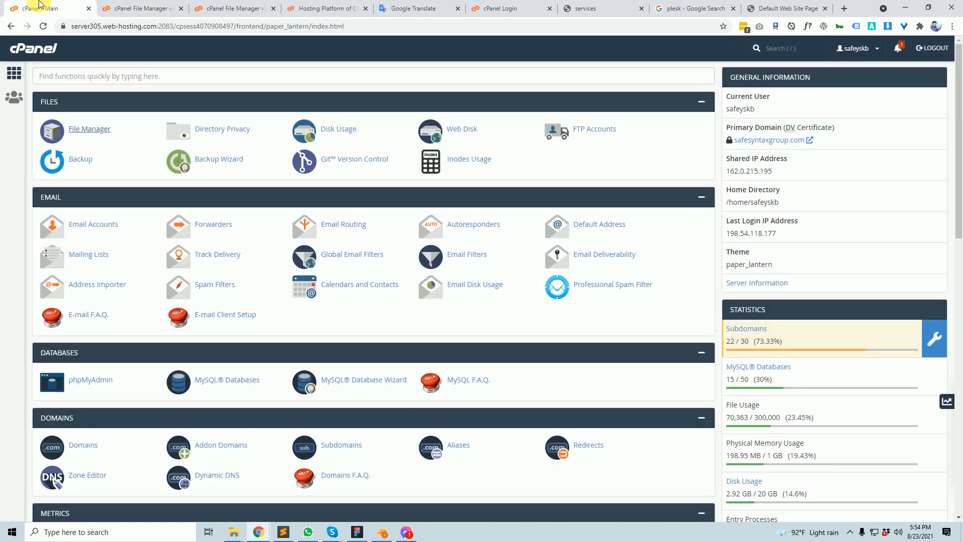
{"action": "scroll", "coordinate": [264, 440], "scroll_direction": "down", "scroll_amount": 6}
{"action": "scroll", "coordinate": [264, 440], "scroll_direction": "down", "scroll_amount": 5}
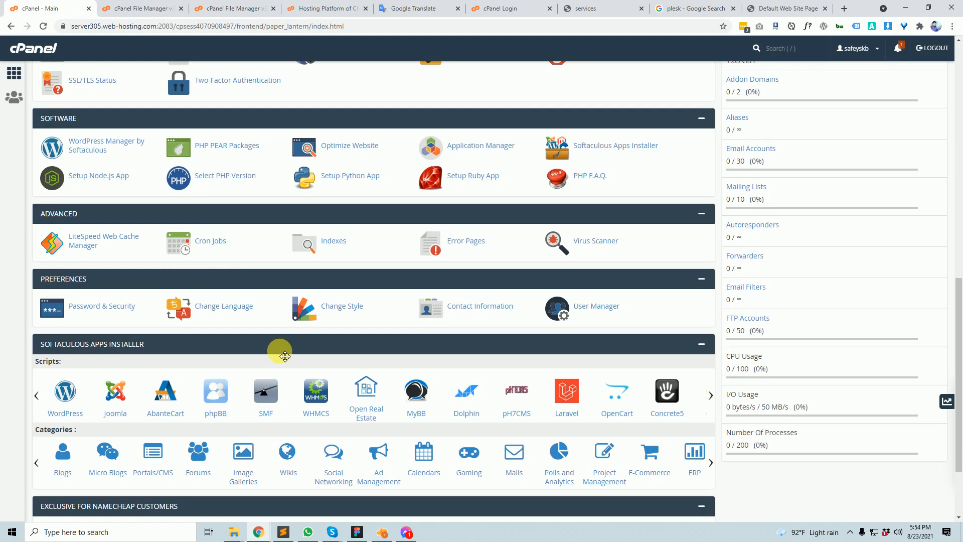
{"action": "scroll", "coordinate": [189, 379], "scroll_direction": "down", "scroll_amount": 2}
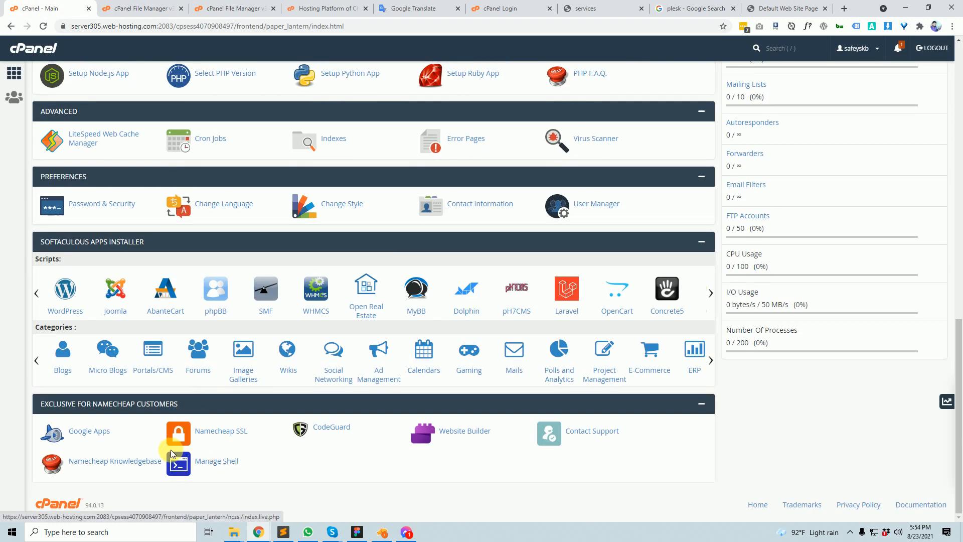
{"action": "scroll", "coordinate": [140, 344], "scroll_direction": "up", "scroll_amount": 2}
{"action": "scroll", "coordinate": [161, 307], "scroll_direction": "up", "scroll_amount": 2}
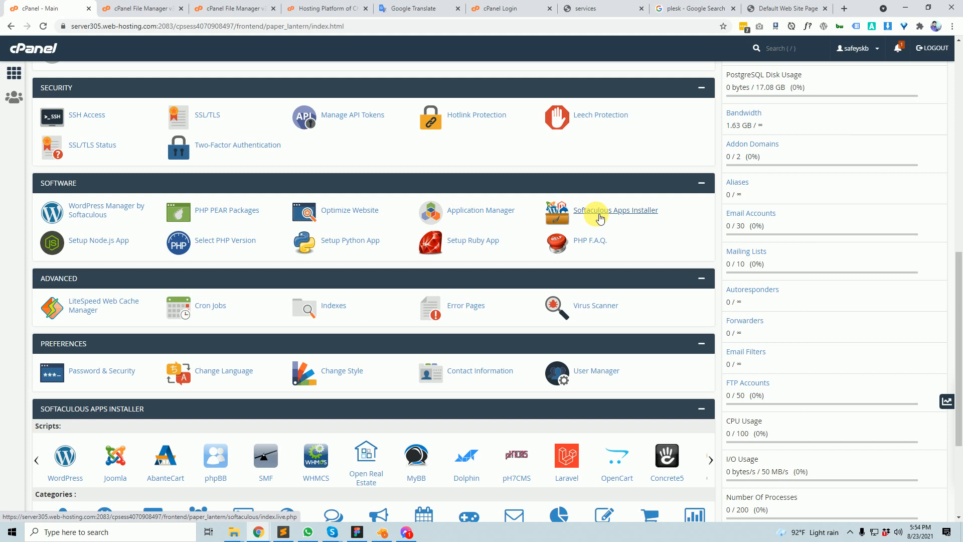
- Open Softaculous and choose Install for WordPress, reloading after the loading error
{"action": "left_click", "coordinate": [600, 219]}
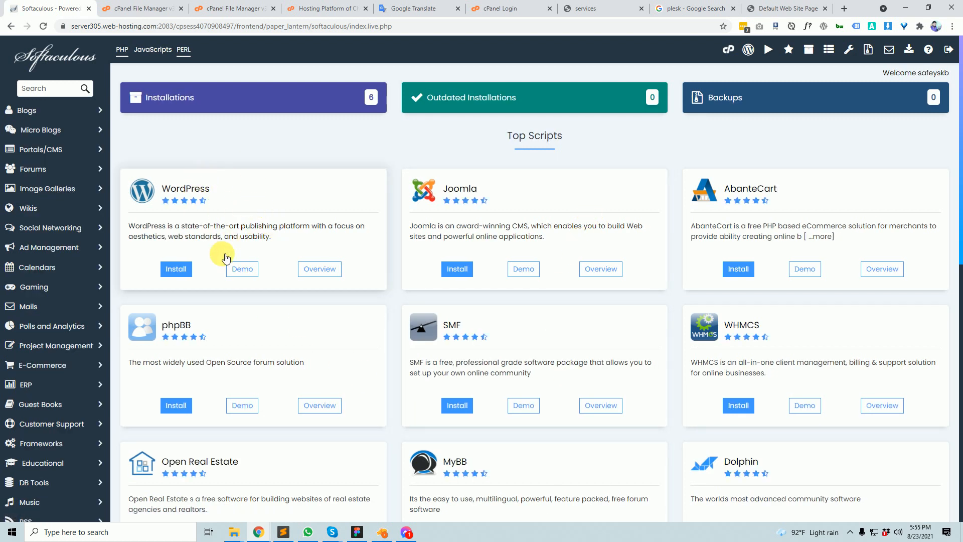
{"action": "left_click", "coordinate": [188, 275]}
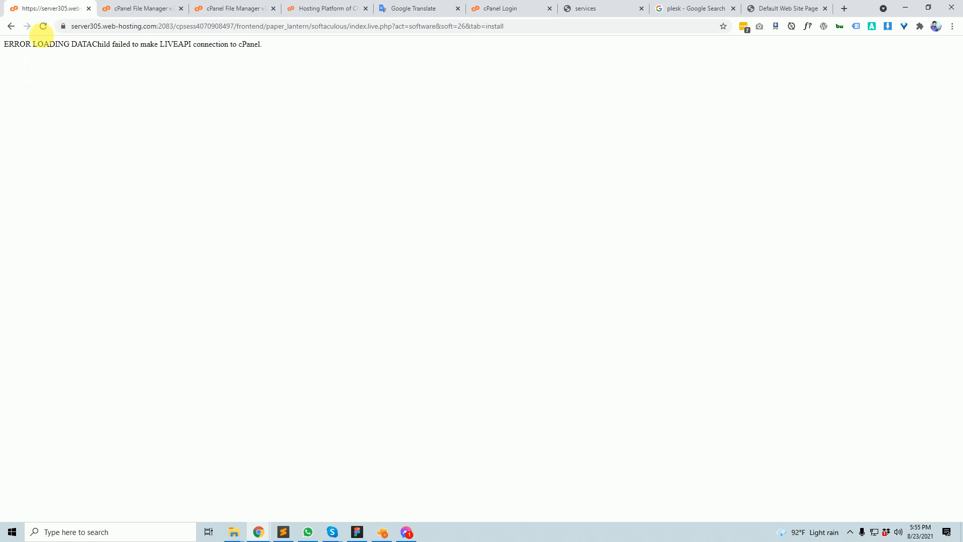
{"action": "left_click", "coordinate": [43, 28]}
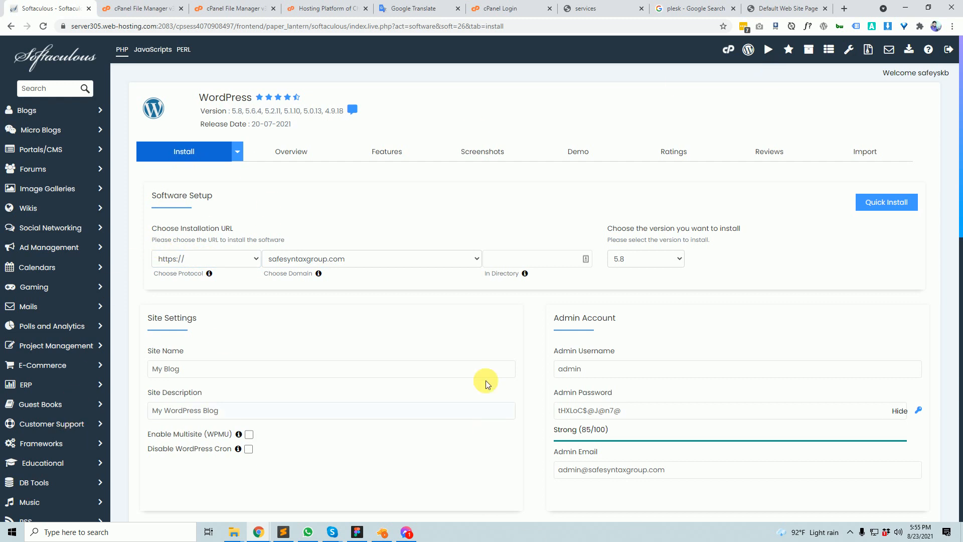
{"action": "scroll", "coordinate": [243, 264], "scroll_direction": "down", "scroll_amount": 2}
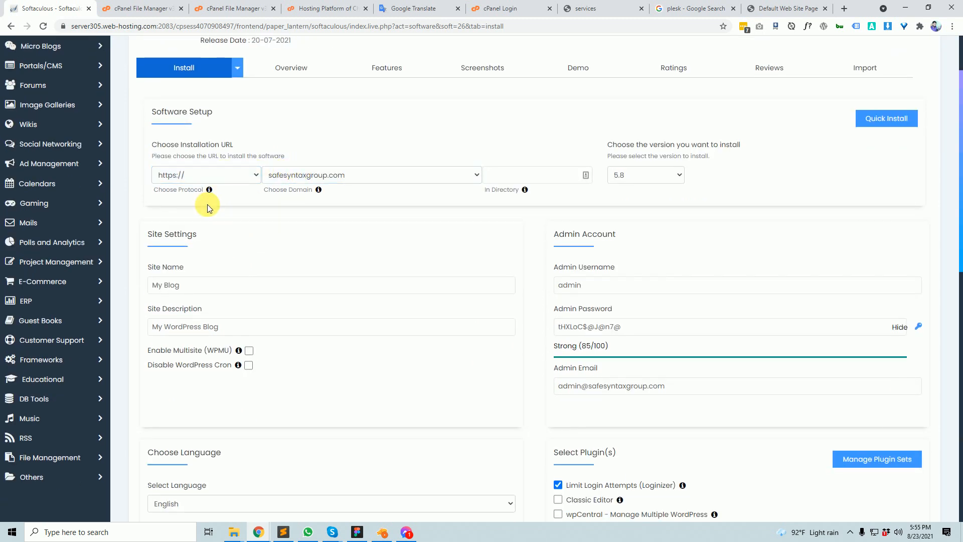
{"action": "left_click", "coordinate": [228, 176]}
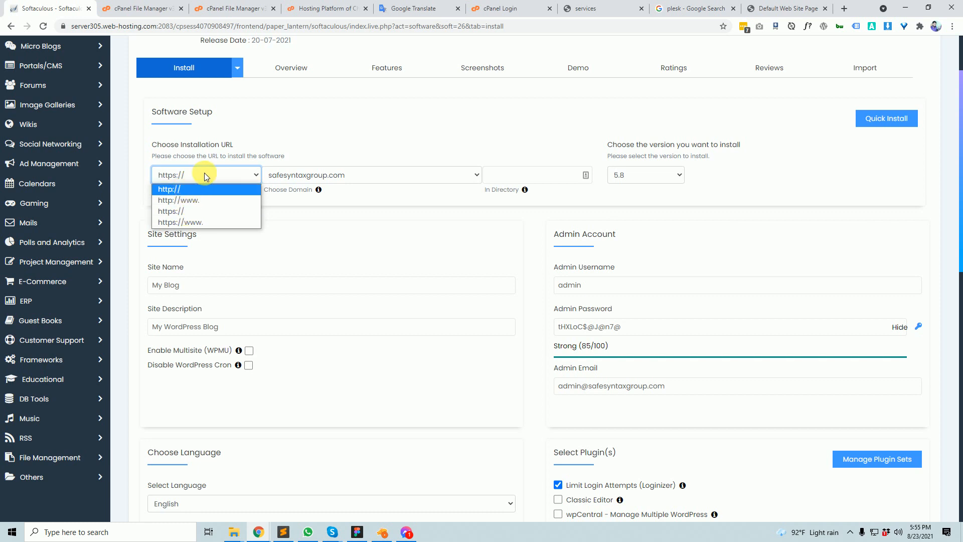
{"action": "left_click", "coordinate": [177, 196]}
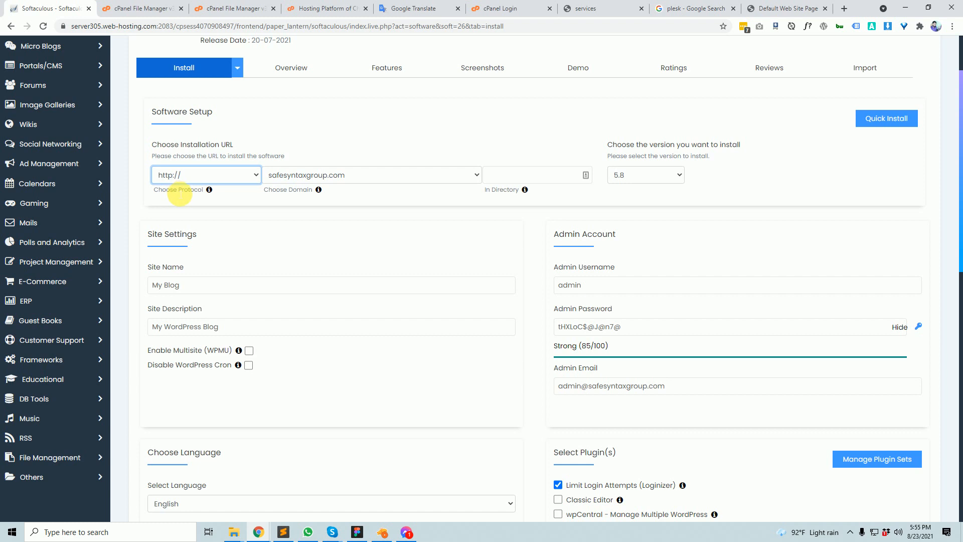
{"action": "left_click", "coordinate": [363, 175]}
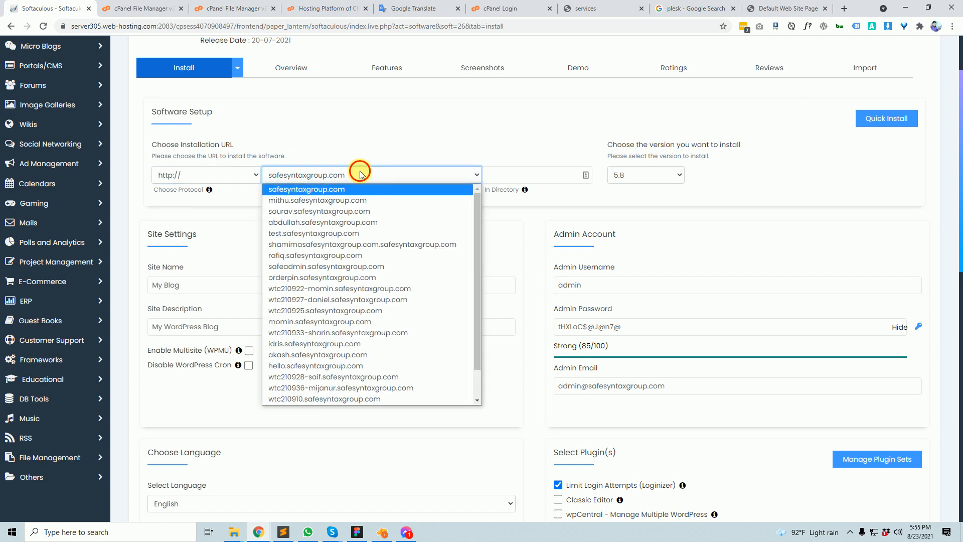
{"action": "left_click", "coordinate": [360, 173]}
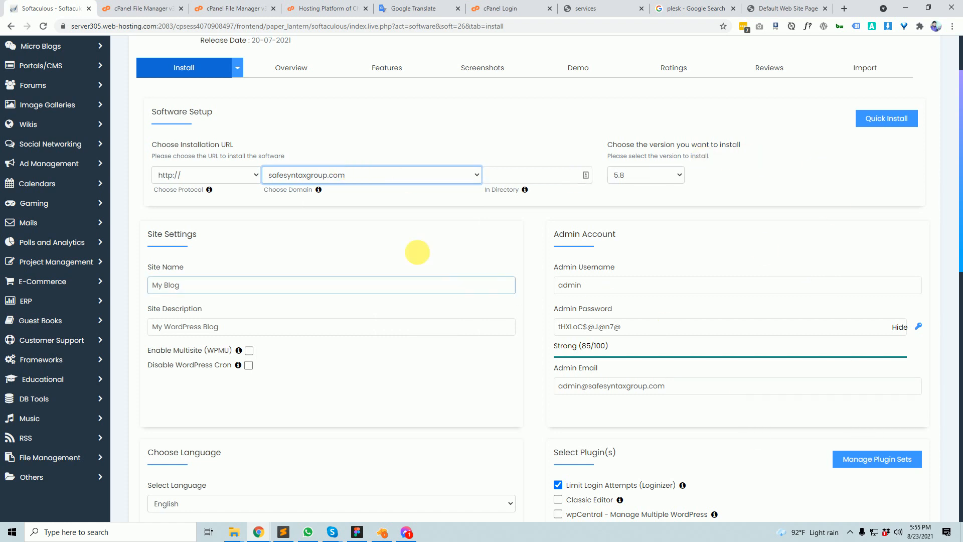
{"action": "left_click", "coordinate": [342, 180]}
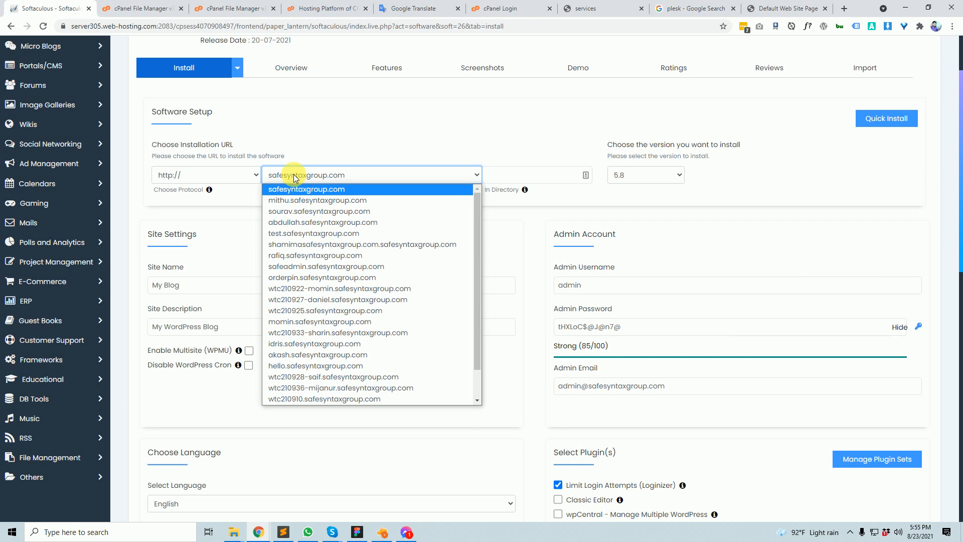
{"action": "left_click", "coordinate": [357, 150]}
{"action": "left_click", "coordinate": [332, 178]}
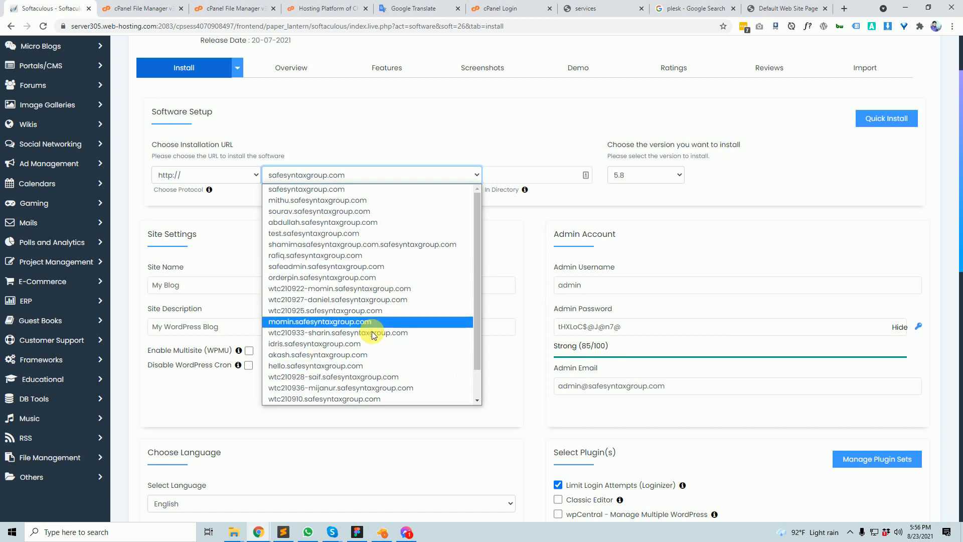
{"action": "left_click", "coordinate": [317, 366]}
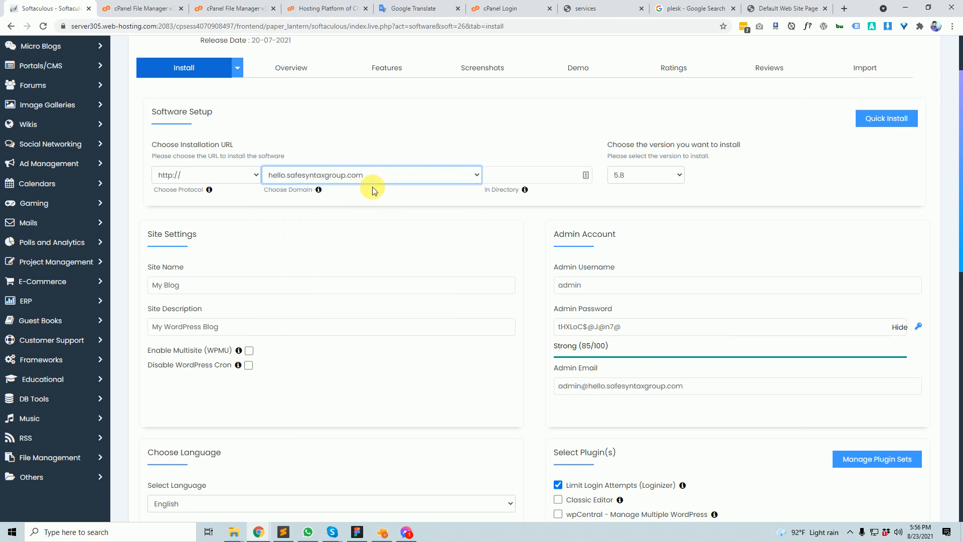
- Leave the In Directory field blank so WordPress installs in the subdomain root, keeping version 5.8
{"action": "left_click", "coordinate": [517, 181]}
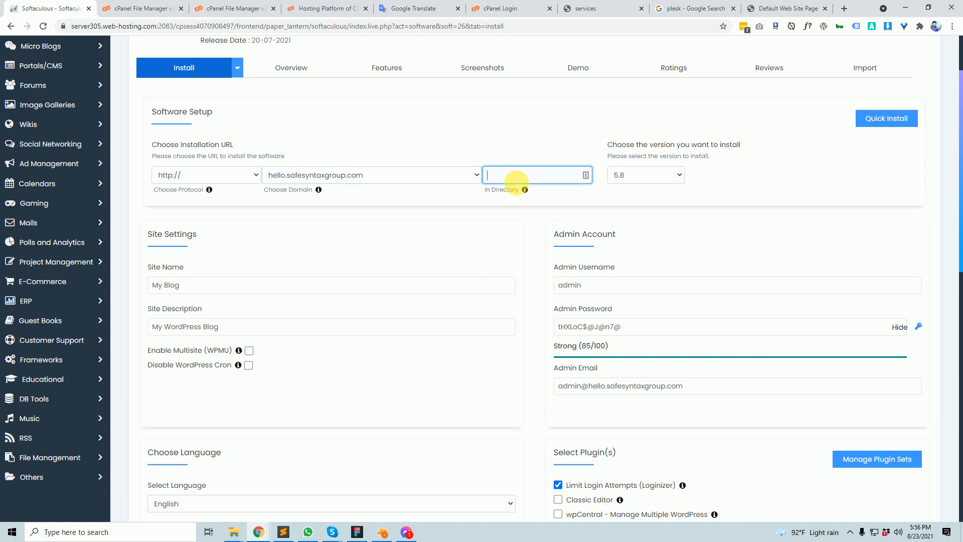
{"action": "type", "text": "/wp"}
{"action": "double_click", "coordinate": [496, 175]}
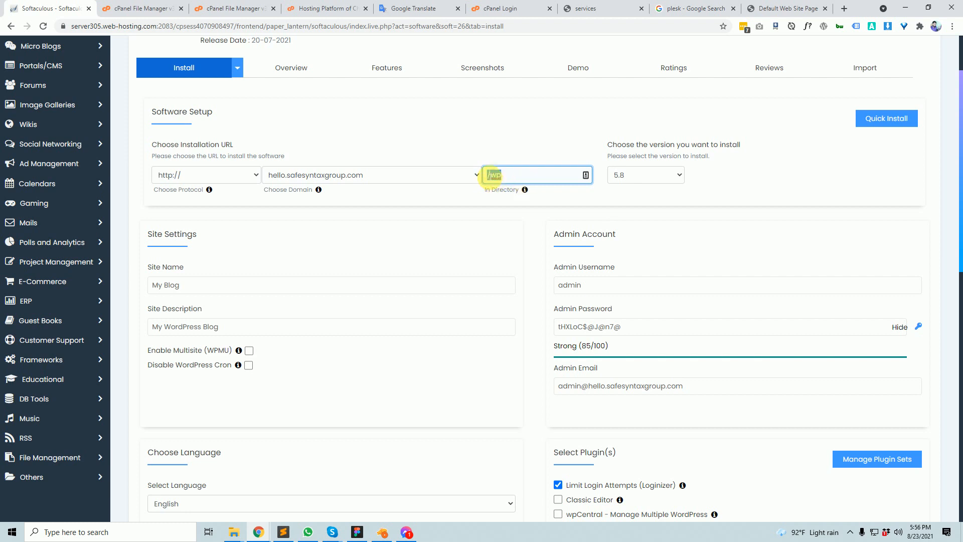
{"action": "left_click", "coordinate": [497, 175]}
{"action": "triple_click", "coordinate": [496, 175]}
{"action": "left_click", "coordinate": [495, 174]}
{"action": "left_click", "coordinate": [505, 177]}
{"action": "left_click_drag", "start_coordinate": [523, 175], "coordinate": [484, 171]}
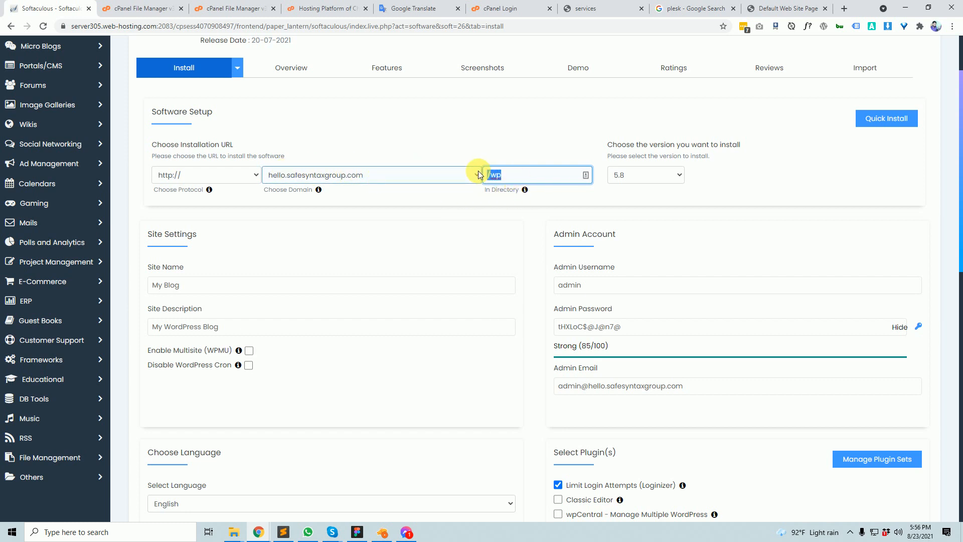
{"action": "left_click", "coordinate": [522, 174]}
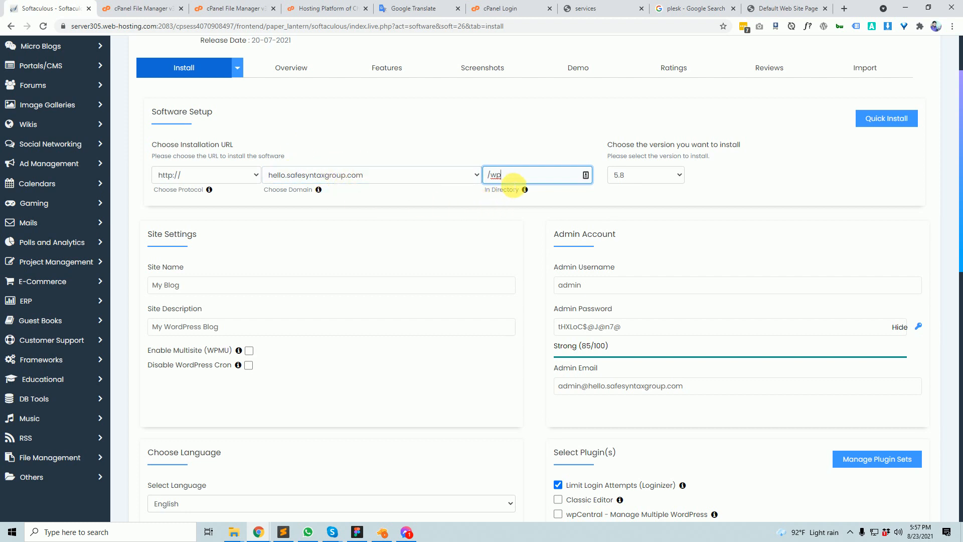
{"action": "left_click_drag", "start_coordinate": [502, 174], "coordinate": [453, 168]}
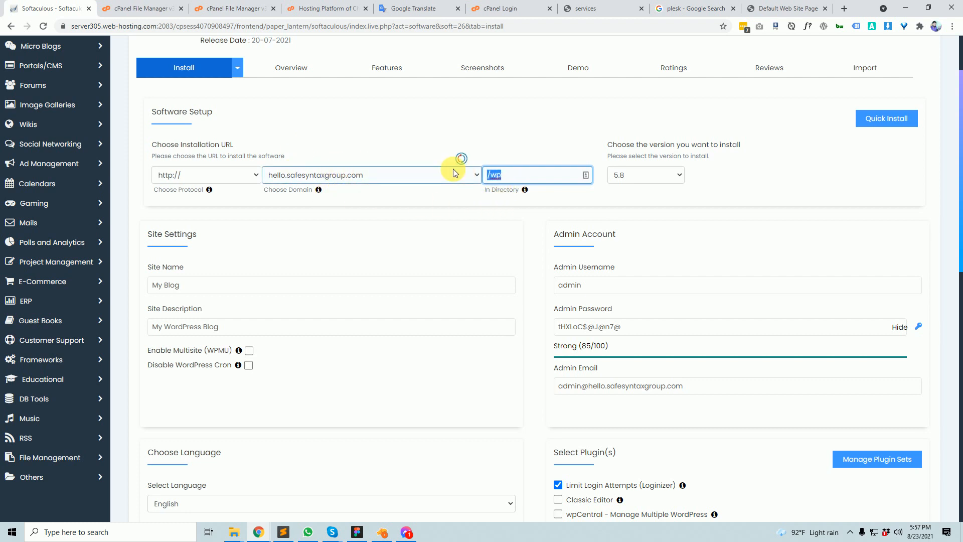
{"action": "key", "text": "BackSpace"}
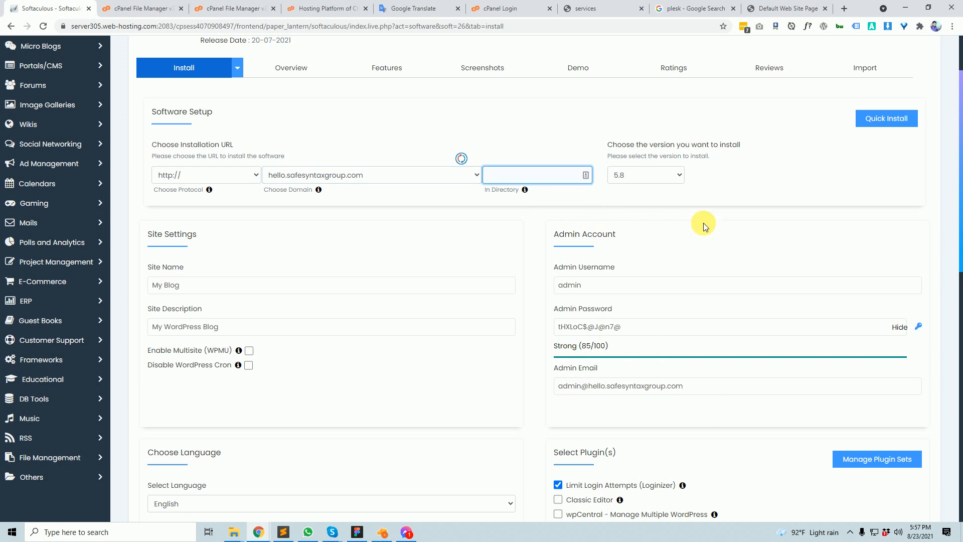
{"action": "left_click", "coordinate": [676, 175]}
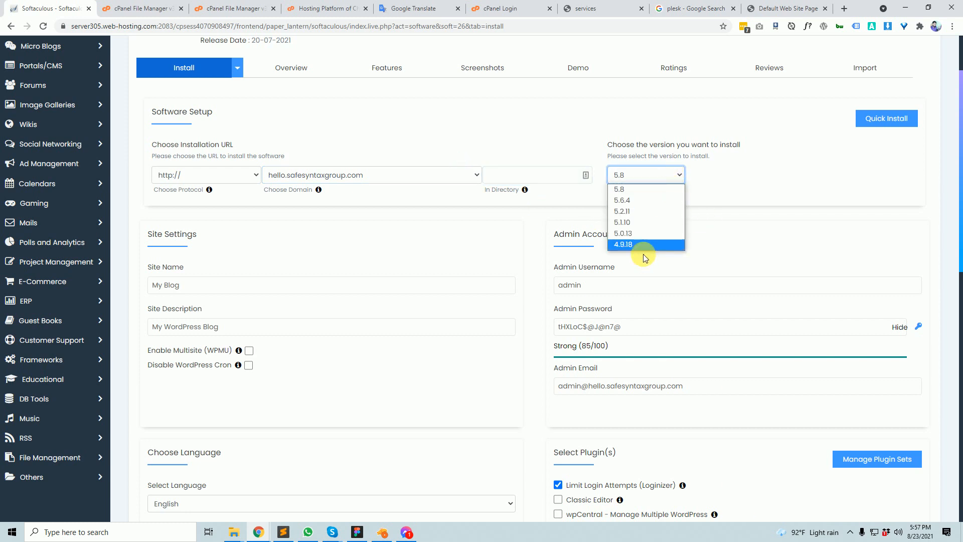
{"action": "left_click", "coordinate": [655, 193]}
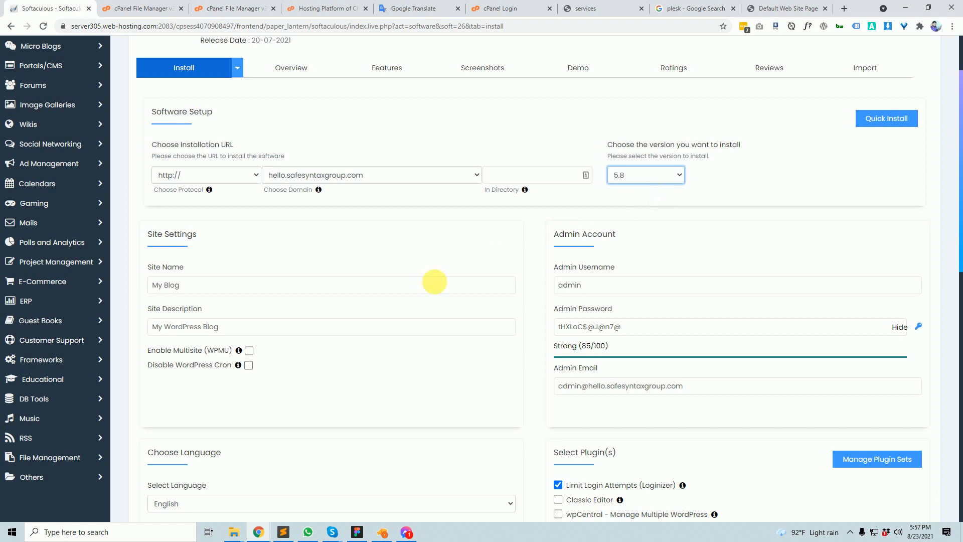
- Load test.safesyntaxgroup.com in a new tab, then return to the Softaculous install form
{"action": "left_click", "coordinate": [845, 9]}
{"action": "type", "text": "tes"}
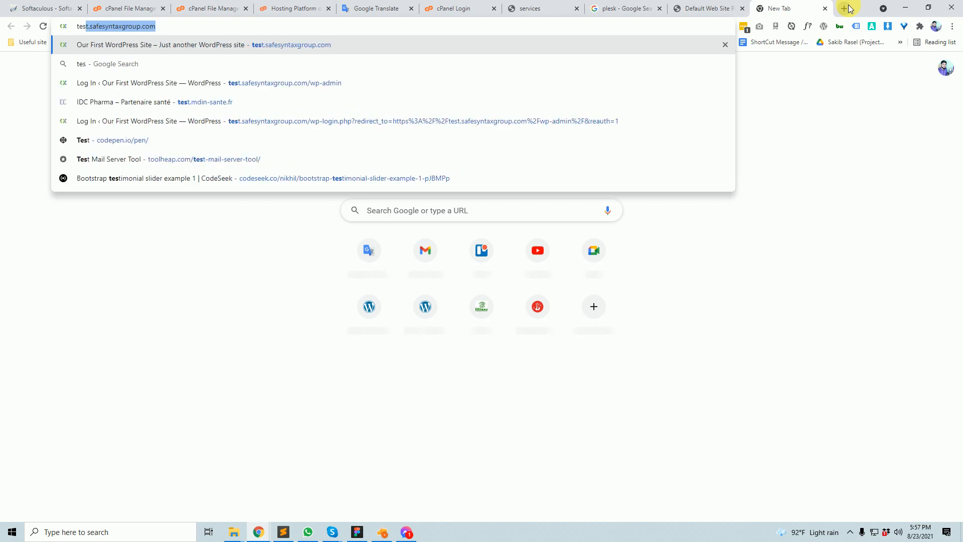
{"action": "key", "text": "Return"}
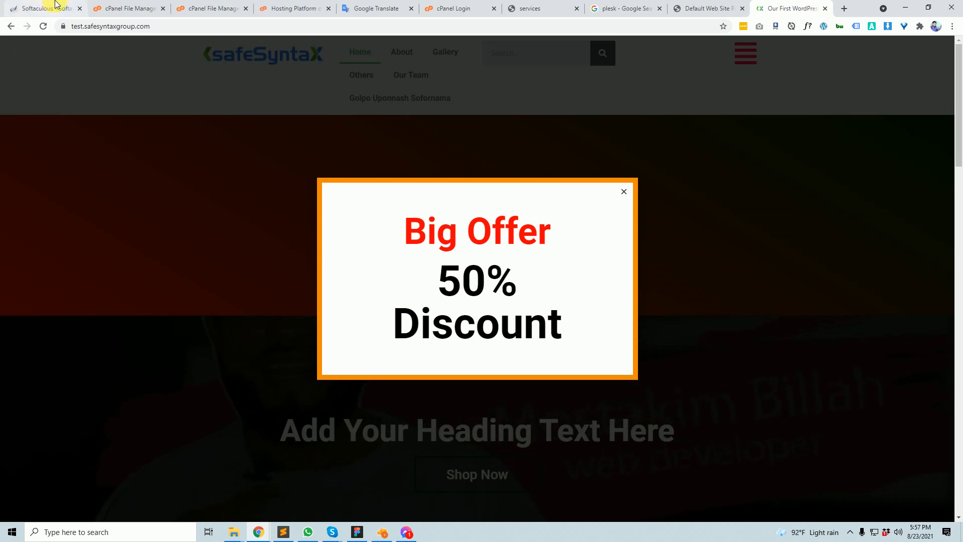
{"action": "left_click", "coordinate": [56, 8]}
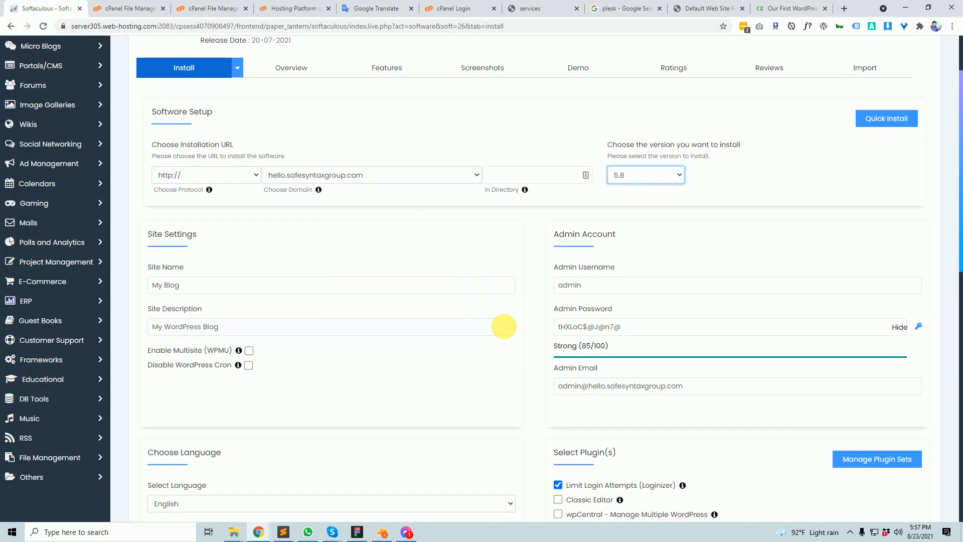
- Replace the default site name My Blog with 'Our Test Site', taking a screenshot of the settings
{"action": "left_click_drag", "start_coordinate": [179, 282], "coordinate": [146, 279]}
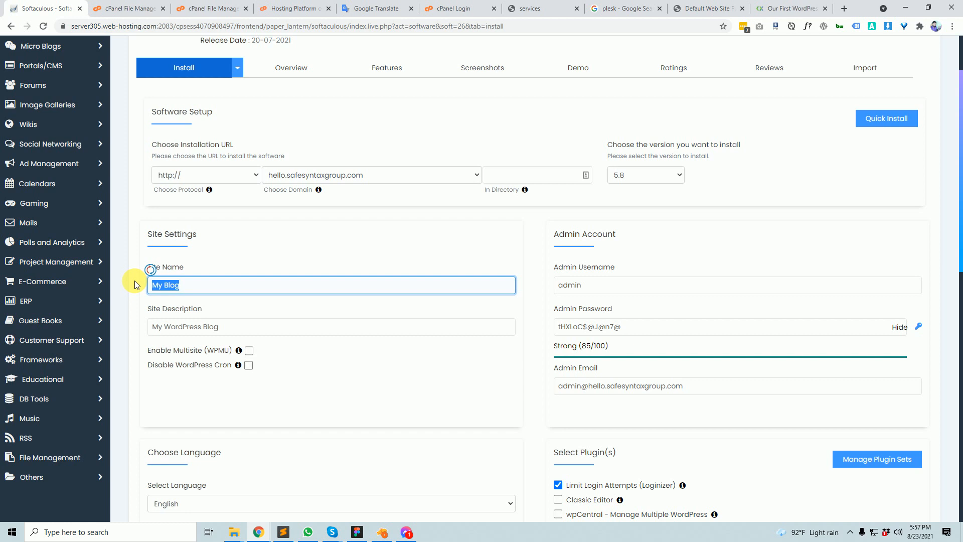
{"action": "key", "text": "Print"}
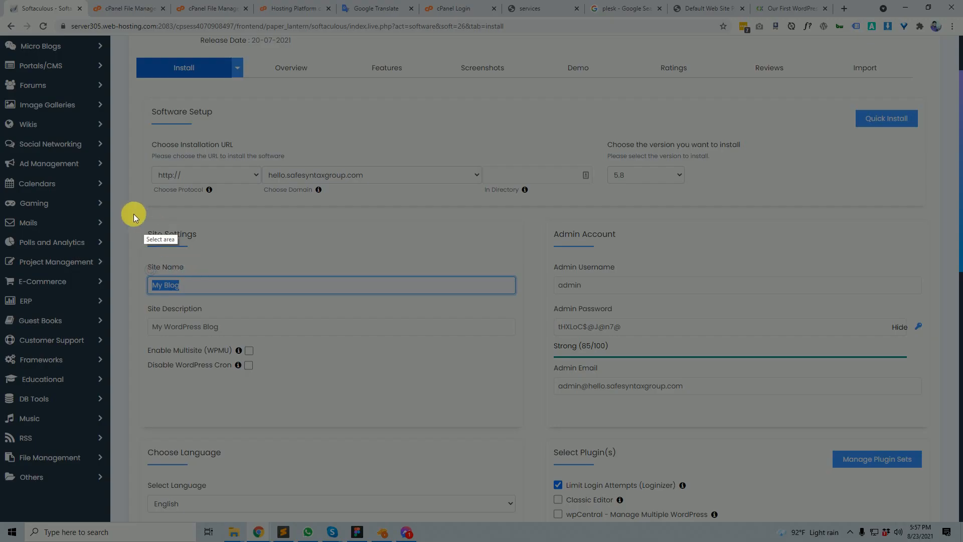
{"action": "left_click_drag", "start_coordinate": [127, 198], "coordinate": [942, 419]}
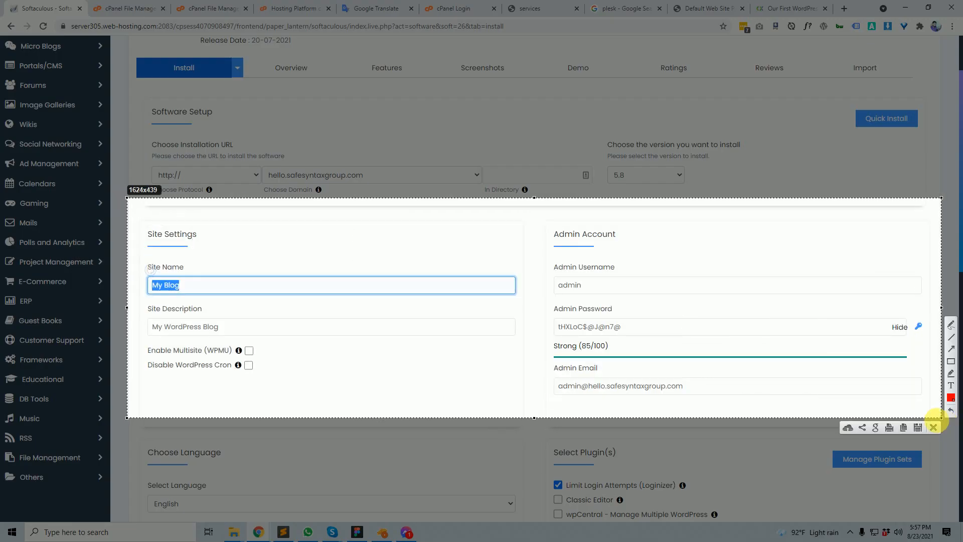
{"action": "left_click", "coordinate": [934, 427]}
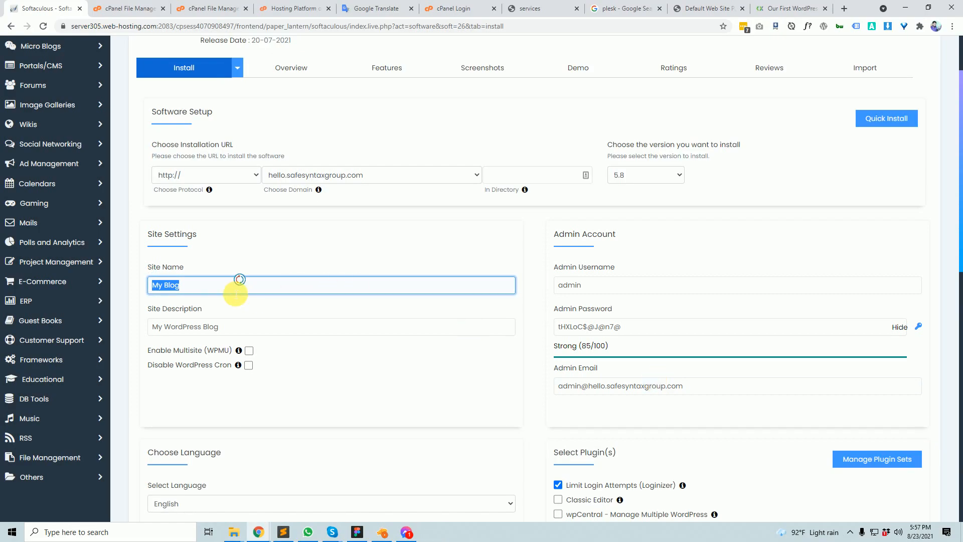
{"action": "type", "text": "Our Test Site"}
- Enter the site description 'We are creative developer' and select the default admin username
{"action": "left_click_drag", "start_coordinate": [236, 327], "coordinate": [111, 329]}
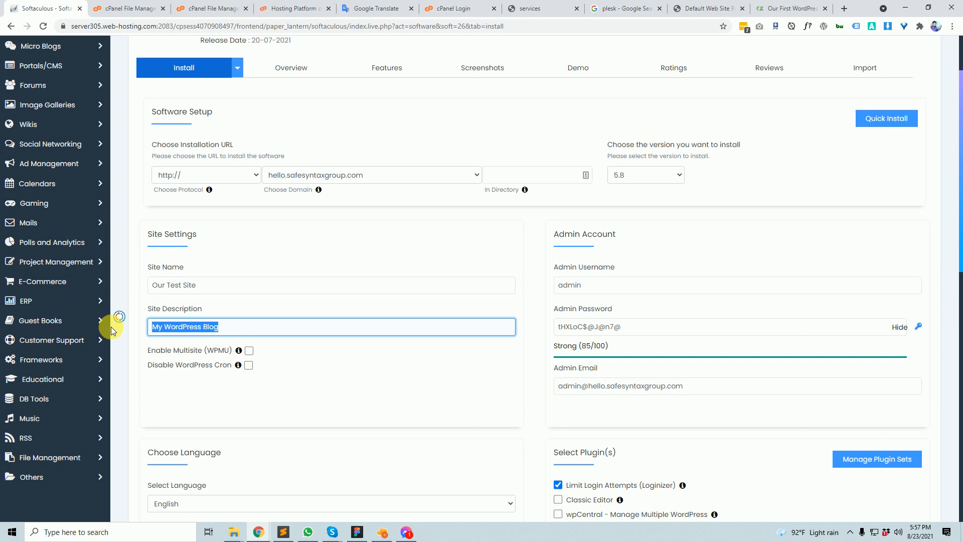
{"action": "type", "text": "We crea"}
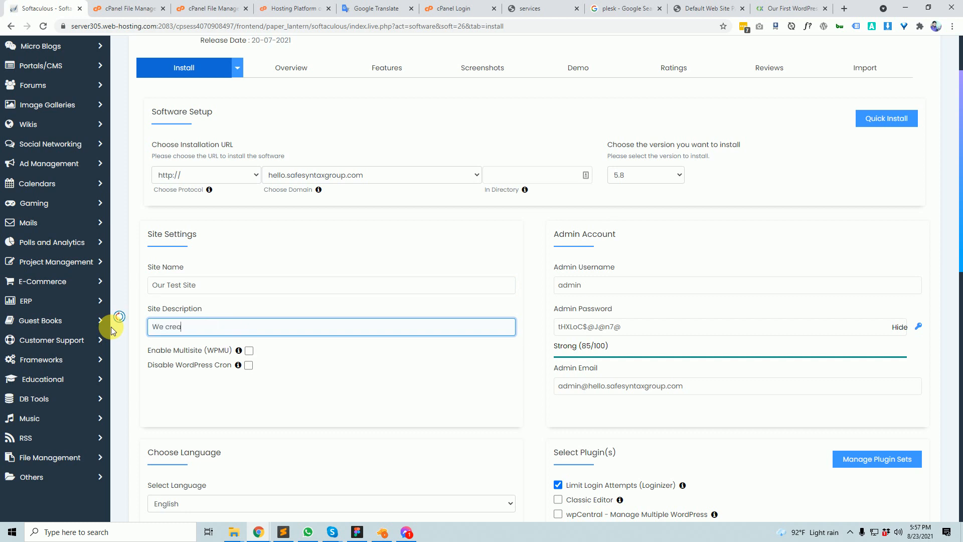
{"action": "key", "text": "BackSpace"}
{"action": "key", "text": "BackSpace"}
{"action": "type", "text": "are creative developer"}
{"action": "left_click_drag", "start_coordinate": [620, 283], "coordinate": [544, 283]}
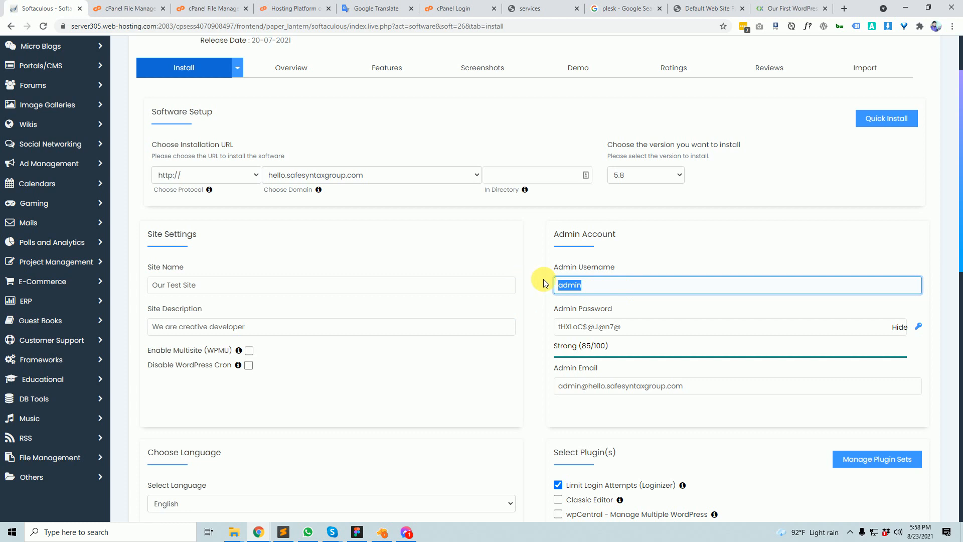
{"action": "left_click", "coordinate": [282, 533]}
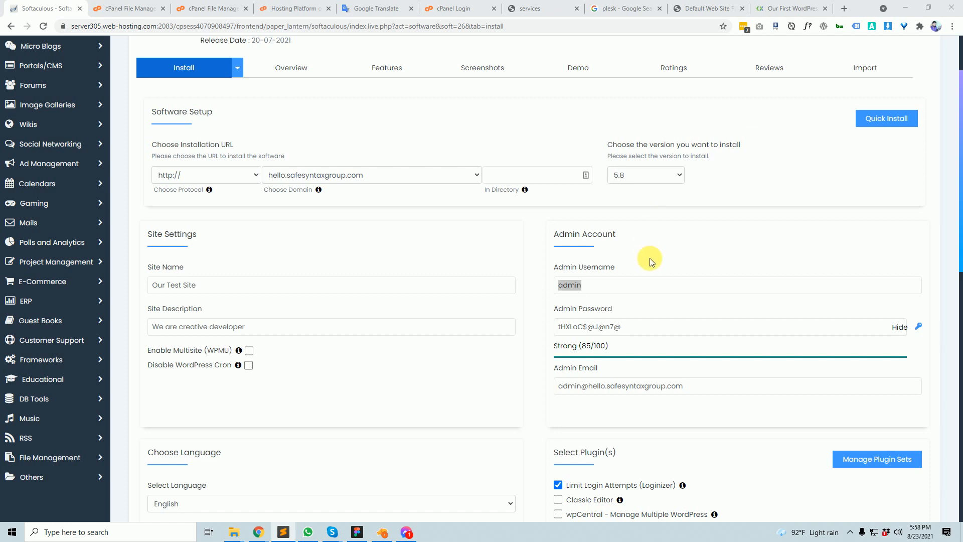
{"action": "left_click", "coordinate": [648, 284]}
- Open the test site's /wp-admin login page in its tab, then return to Softaculous
{"action": "left_click", "coordinate": [788, 4]}
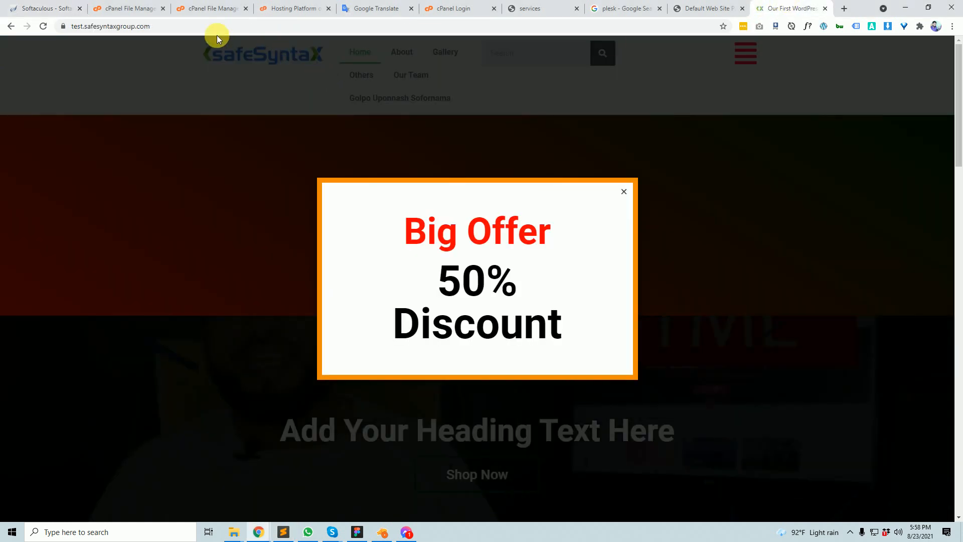
{"action": "left_click", "coordinate": [215, 27]}
{"action": "key", "text": "End"}
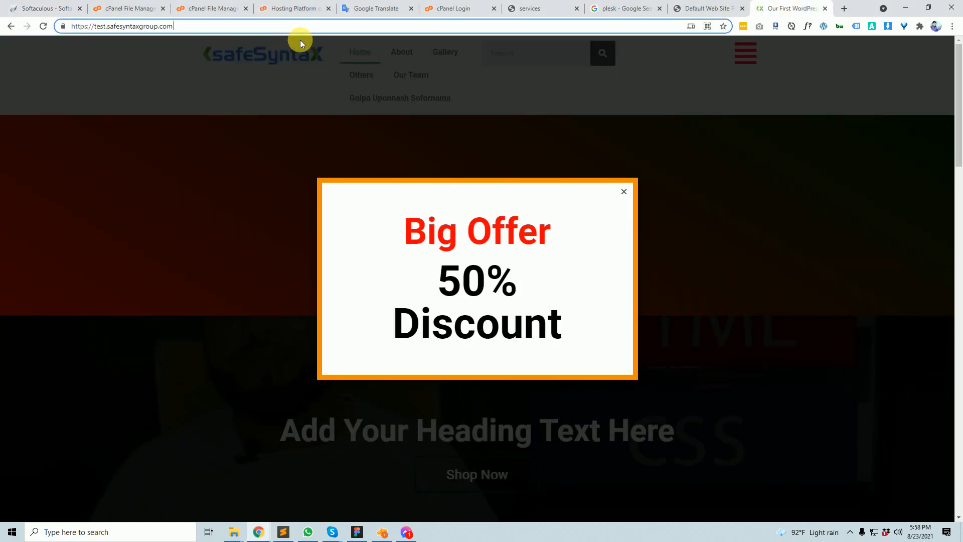
{"action": "type", "text": "/wp-admin"}
{"action": "key", "text": "Return"}
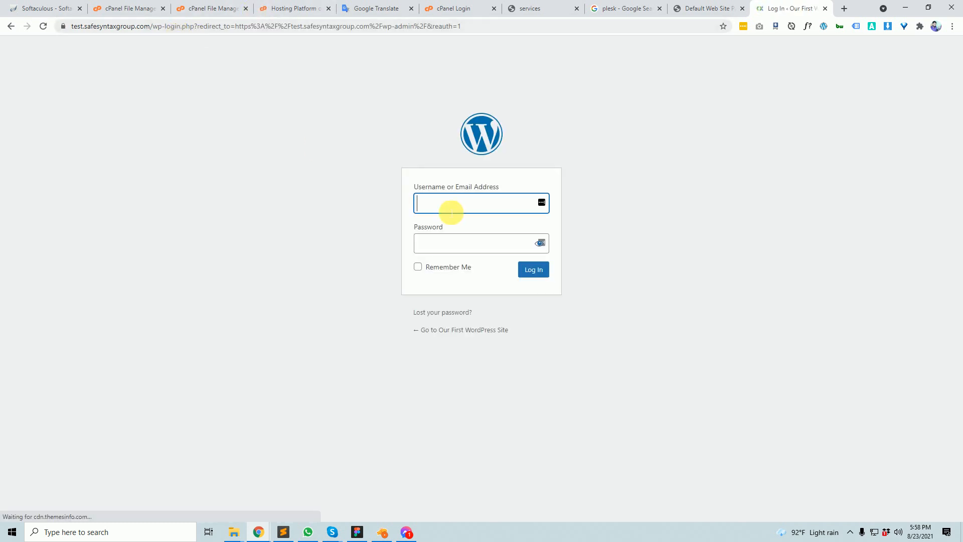
{"action": "left_click", "coordinate": [43, 9]}
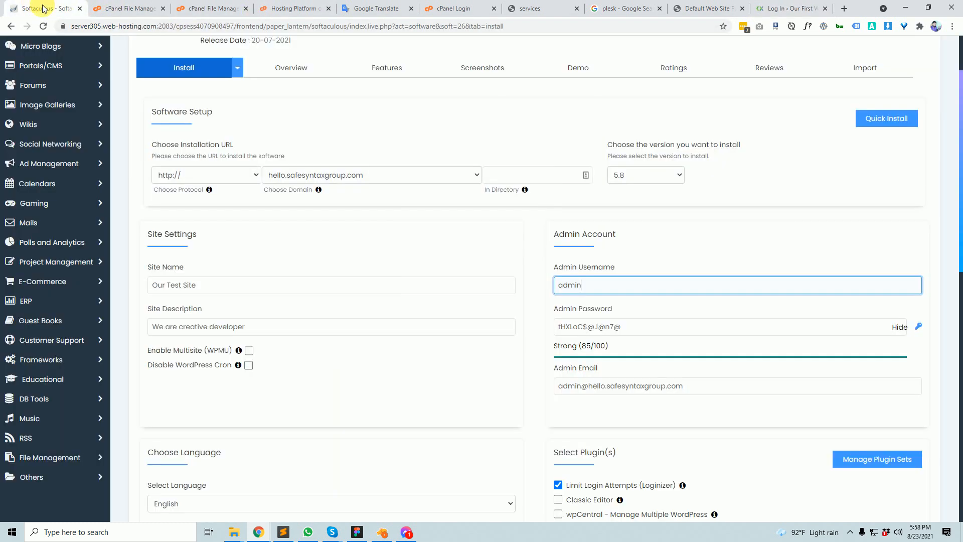
- Replace the default admin username with a custom one
{"action": "left_click_drag", "start_coordinate": [604, 293], "coordinate": [517, 289]}
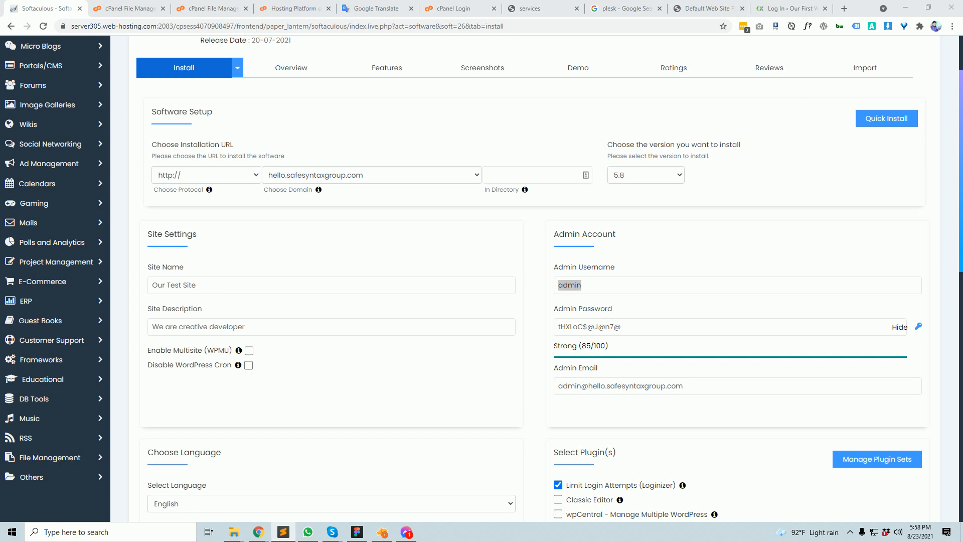
{"action": "left_click", "coordinate": [571, 284]}
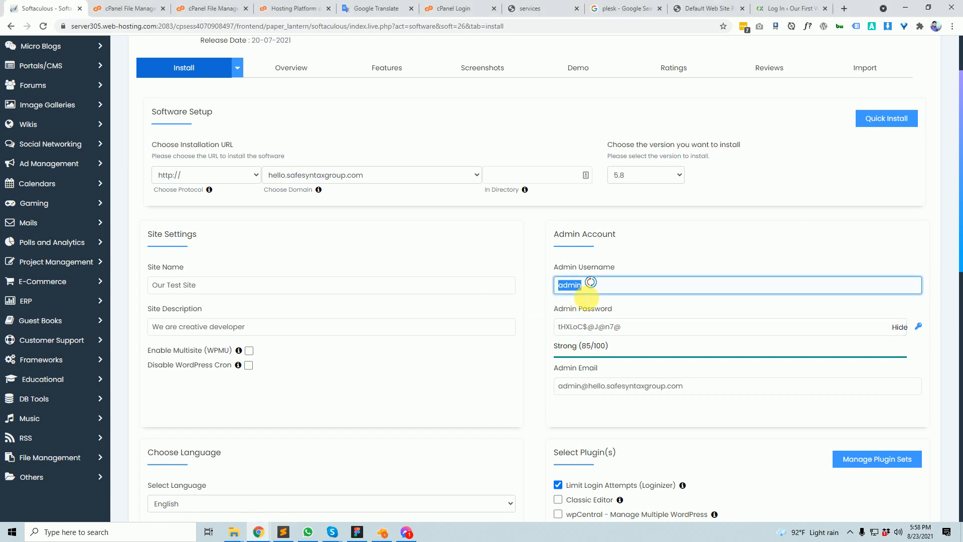
{"action": "type", "text": "safegroup"}
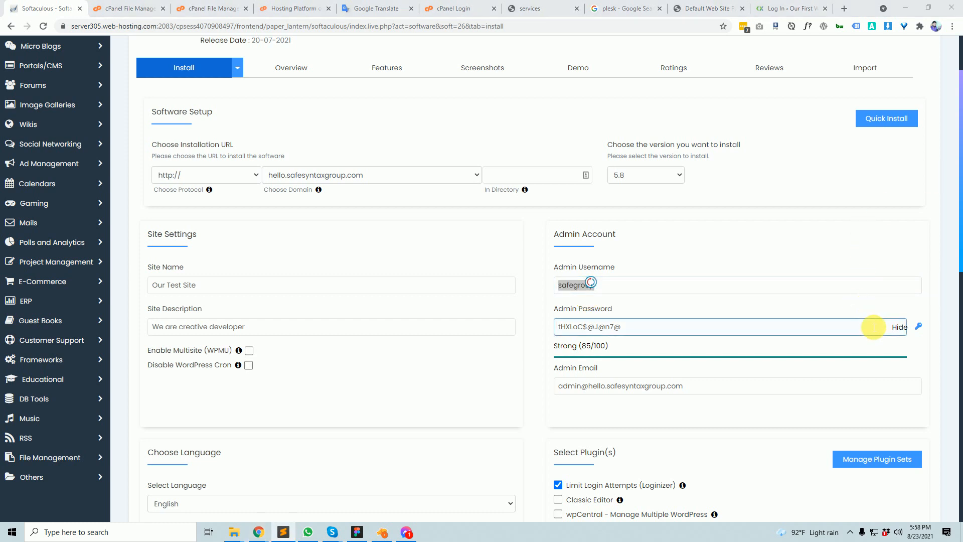
- Hide and paste a stronger admin password, confirming it rates Strong at 100/100
{"action": "left_click", "coordinate": [897, 327]}
{"action": "double_click", "coordinate": [664, 329]}
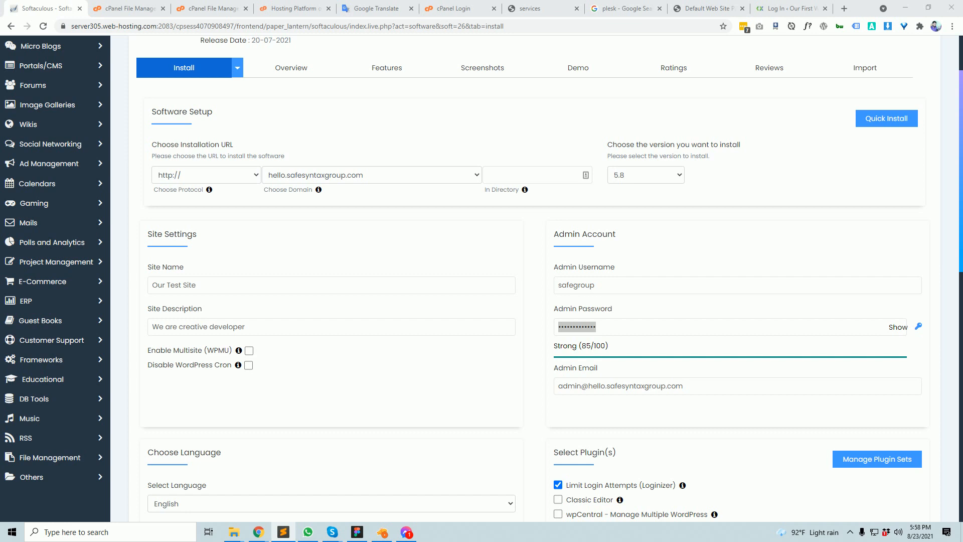
{"action": "left_click", "coordinate": [619, 387]}
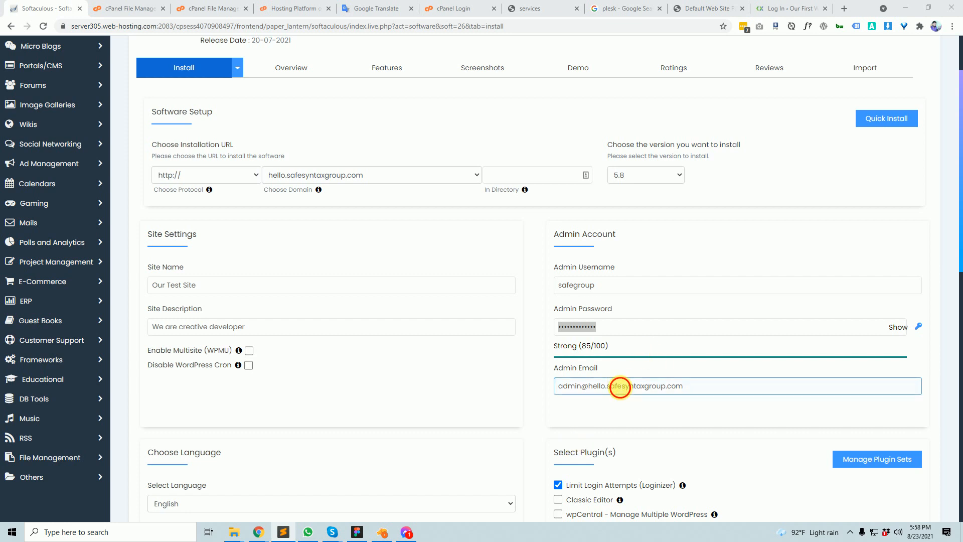
{"action": "double_click", "coordinate": [608, 327]}
{"action": "key", "text": "ctrl+v"}
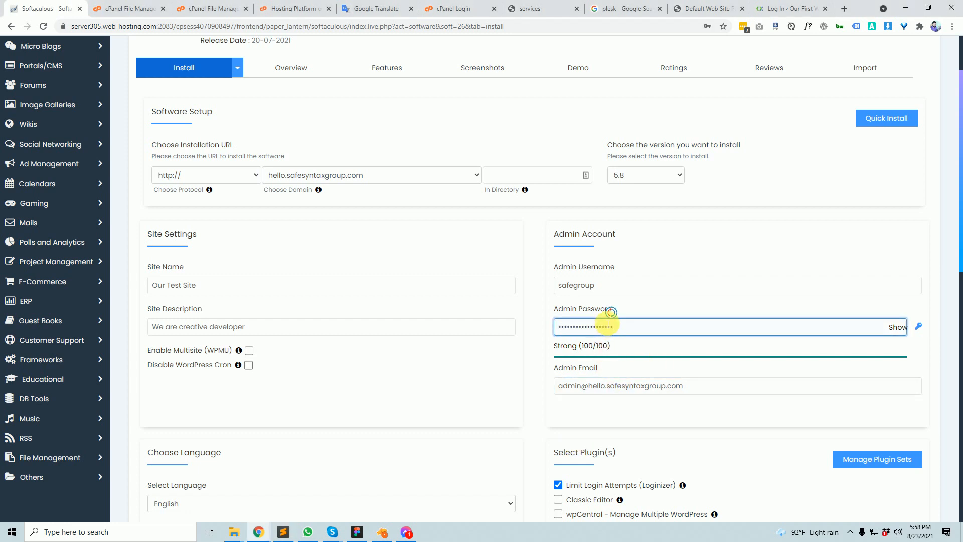
{"action": "scroll", "coordinate": [554, 355], "scroll_direction": "down", "scroll_amount": 2}
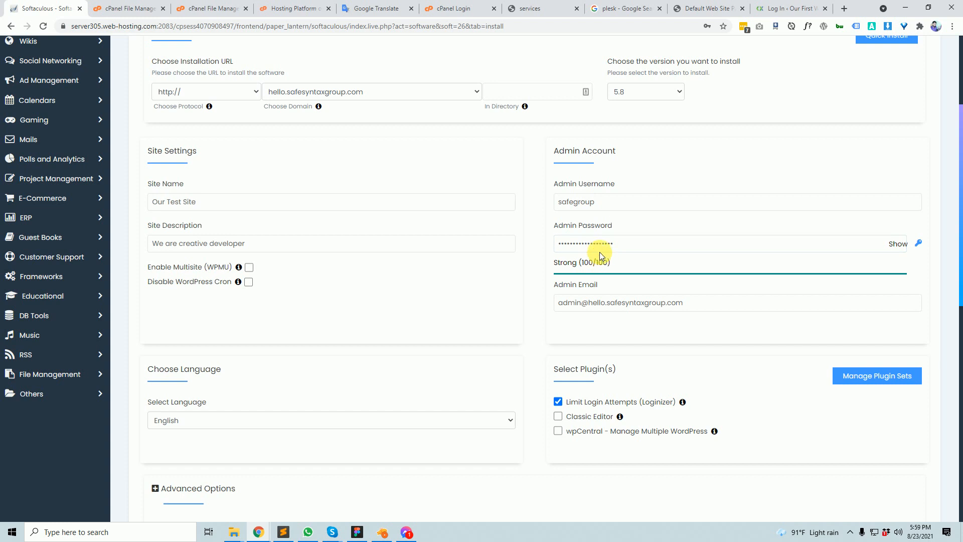
{"action": "left_click_drag", "start_coordinate": [596, 244], "coordinate": [554, 248]}
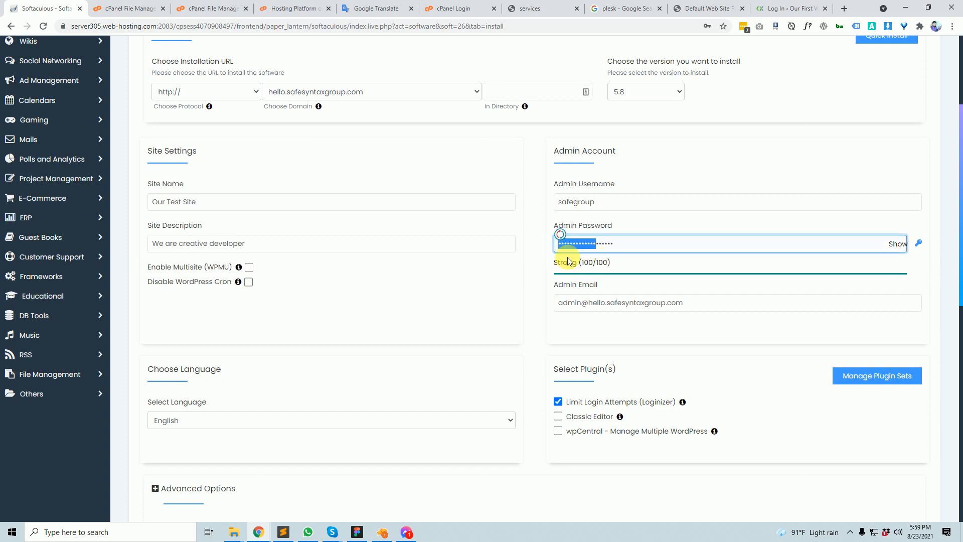
{"action": "left_click_drag", "start_coordinate": [572, 263], "coordinate": [639, 277]}
{"action": "left_click", "coordinate": [638, 317]}
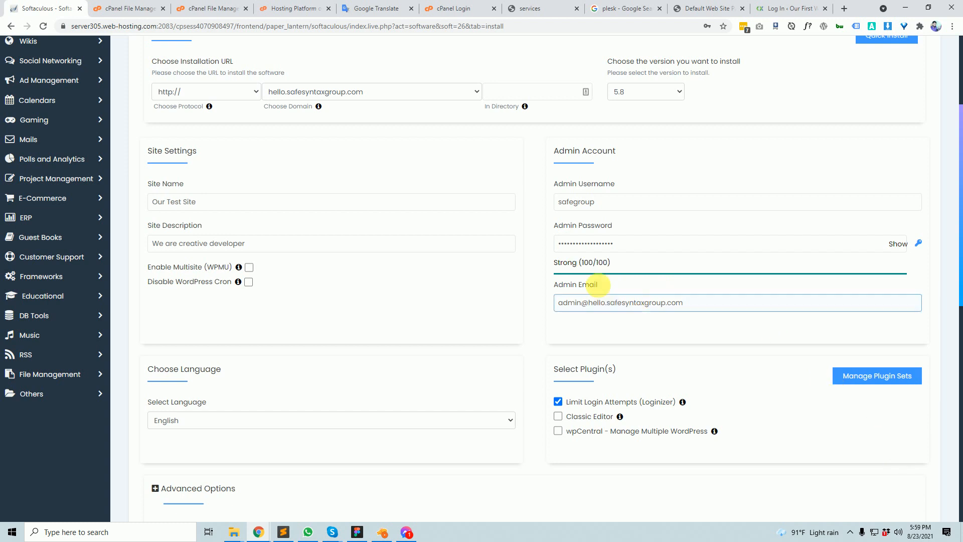
{"action": "left_click_drag", "start_coordinate": [580, 263], "coordinate": [611, 263]}
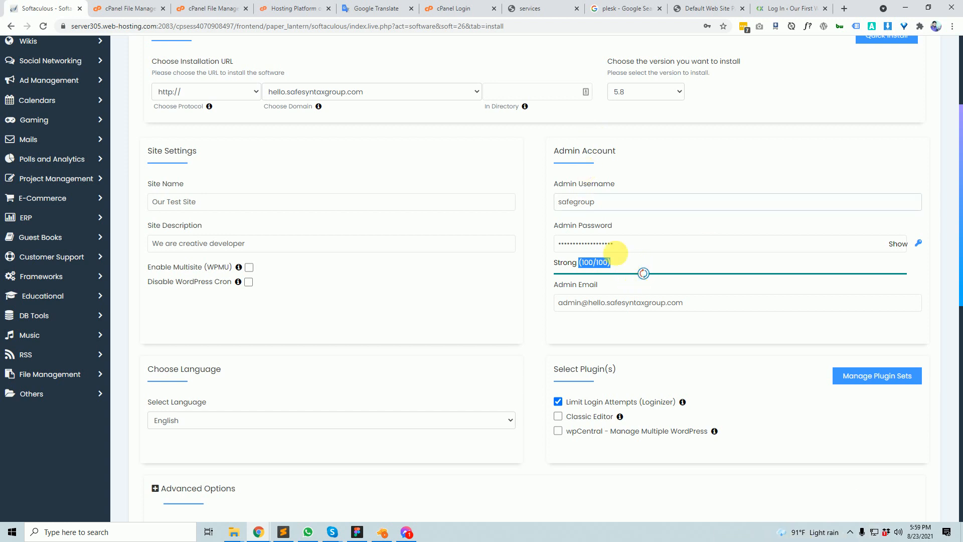
- Review the admin email value further down and begin a page screenshot
{"action": "scroll", "coordinate": [646, 236], "scroll_direction": "down", "scroll_amount": 2}
{"action": "triple_click", "coordinate": [557, 219]}
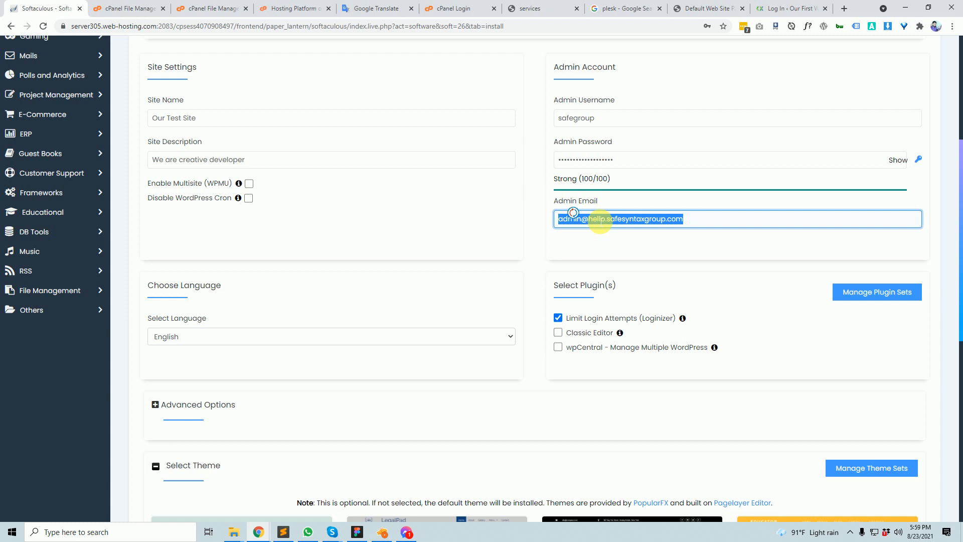
{"action": "scroll", "coordinate": [600, 221], "scroll_direction": "up", "scroll_amount": 5}
{"action": "scroll", "coordinate": [597, 200], "scroll_direction": "down", "scroll_amount": 3}
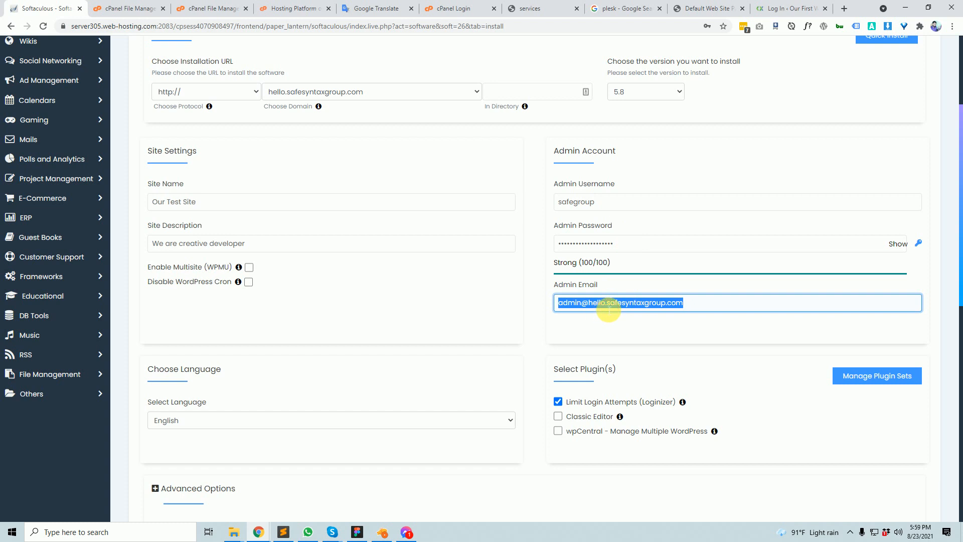
{"action": "scroll", "coordinate": [627, 275], "scroll_direction": "down", "scroll_amount": 3}
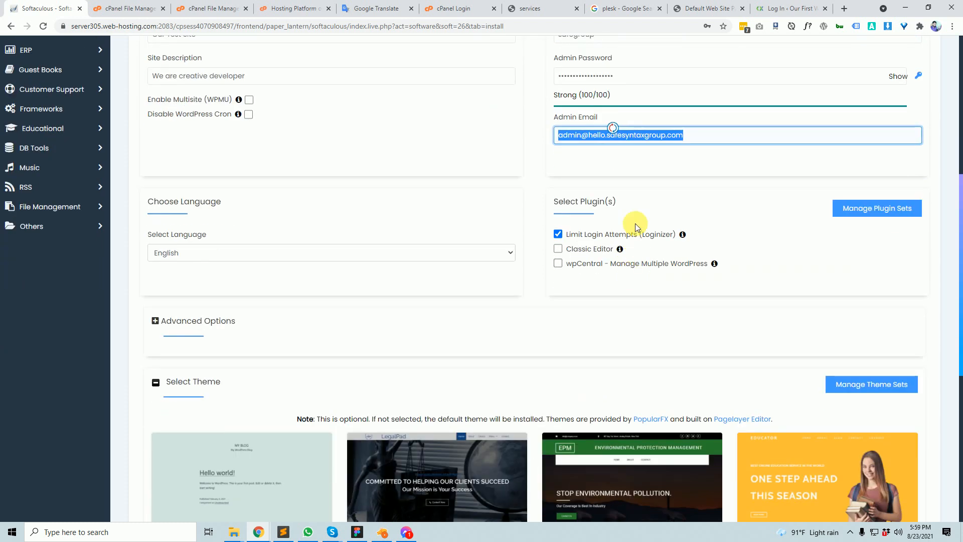
{"action": "key", "text": "Print"}
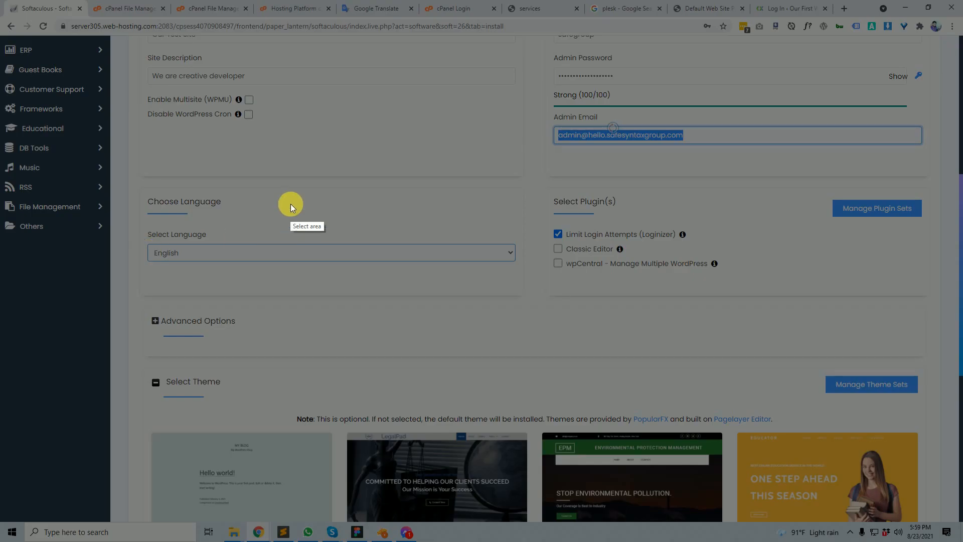
- Capture the plugin choices boxed in red, then untick Limit Login Attempts (Loginizer)
{"action": "left_click_drag", "start_coordinate": [124, 159], "coordinate": [934, 315]}
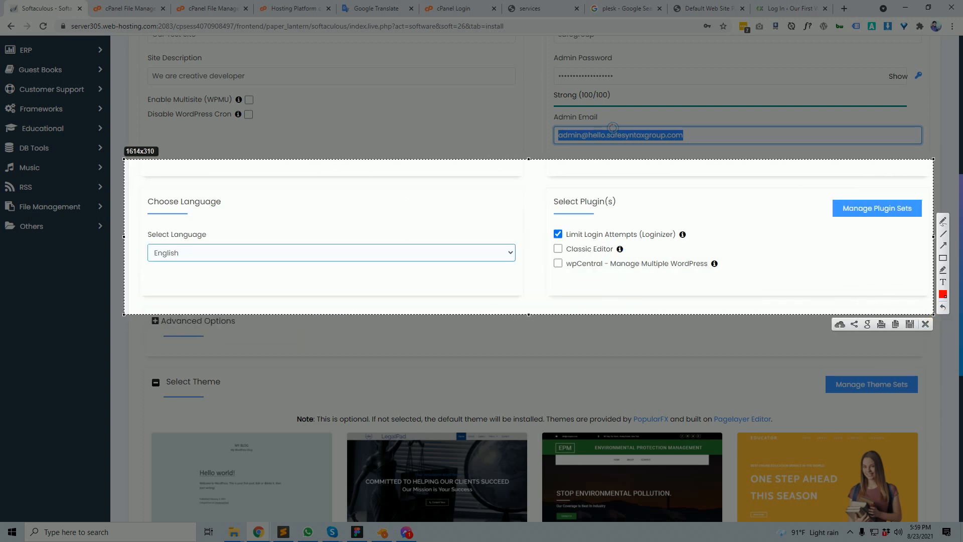
{"action": "left_click", "coordinate": [926, 325]}
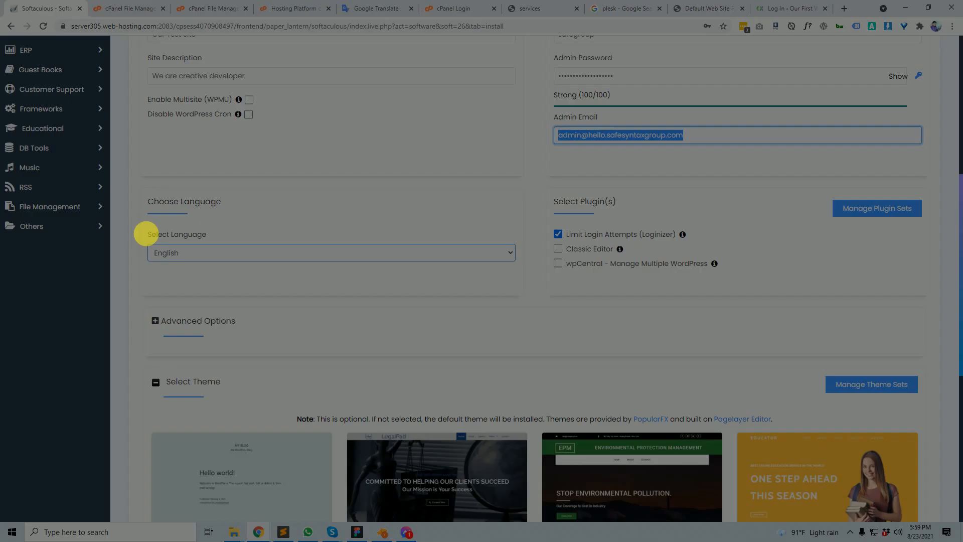
{"action": "left_click_drag", "start_coordinate": [134, 148], "coordinate": [944, 325]}
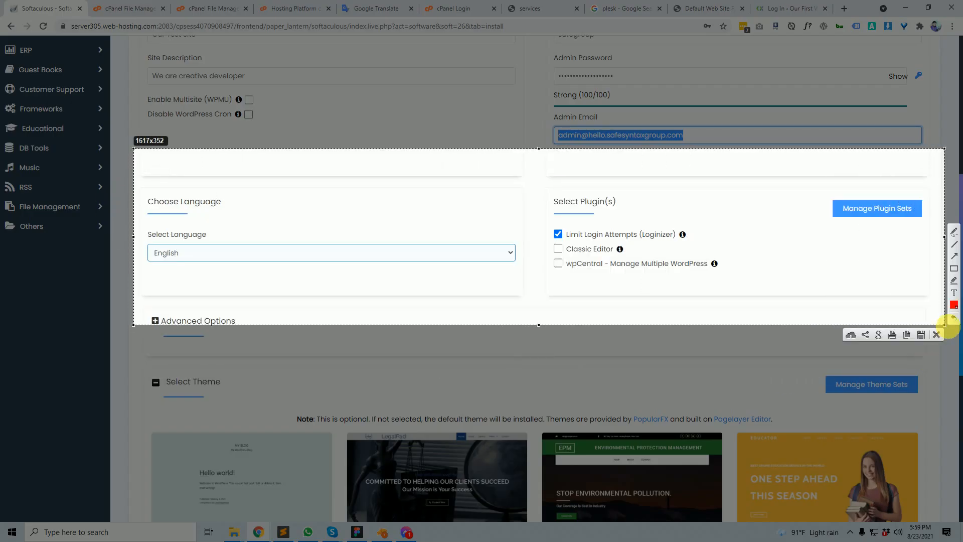
{"action": "left_click", "coordinate": [954, 270]}
{"action": "left_click_drag", "start_coordinate": [548, 221], "coordinate": [760, 287]}
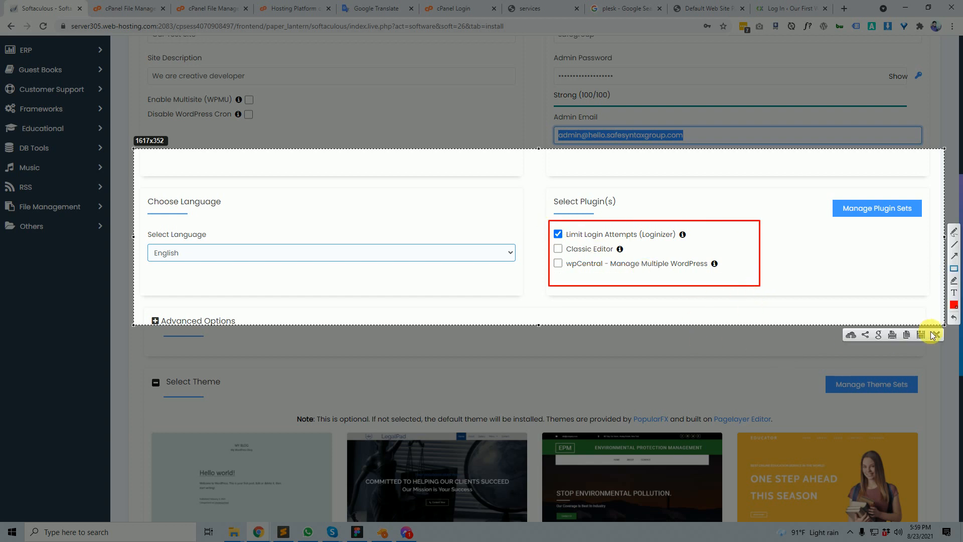
{"action": "left_click", "coordinate": [931, 333]}
{"action": "left_click", "coordinate": [561, 235]}
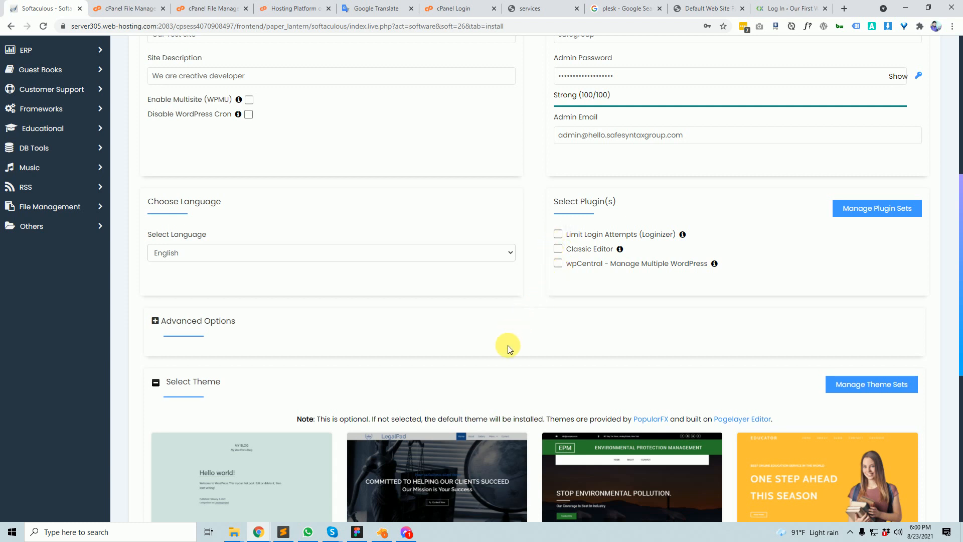
{"action": "left_click", "coordinate": [760, 8]}
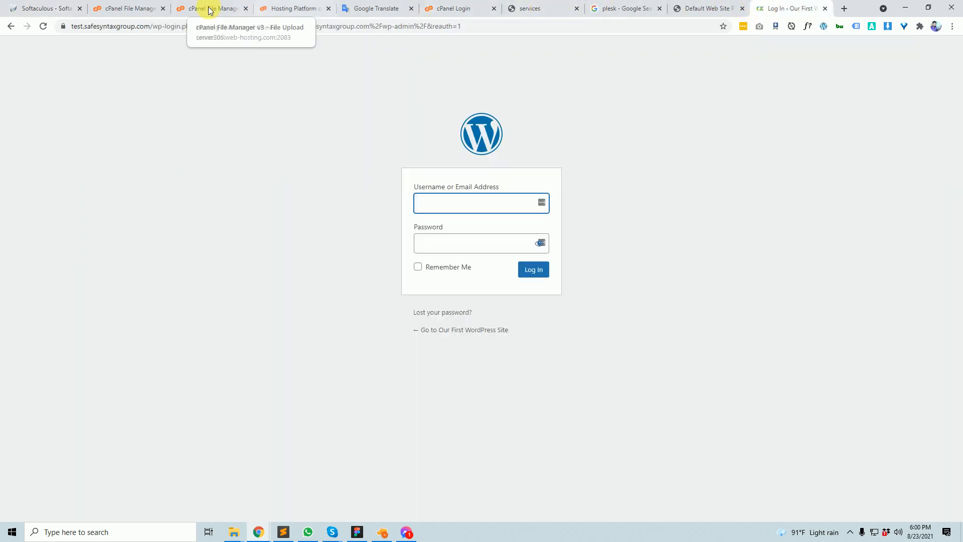
{"action": "left_click", "coordinate": [50, 8]}
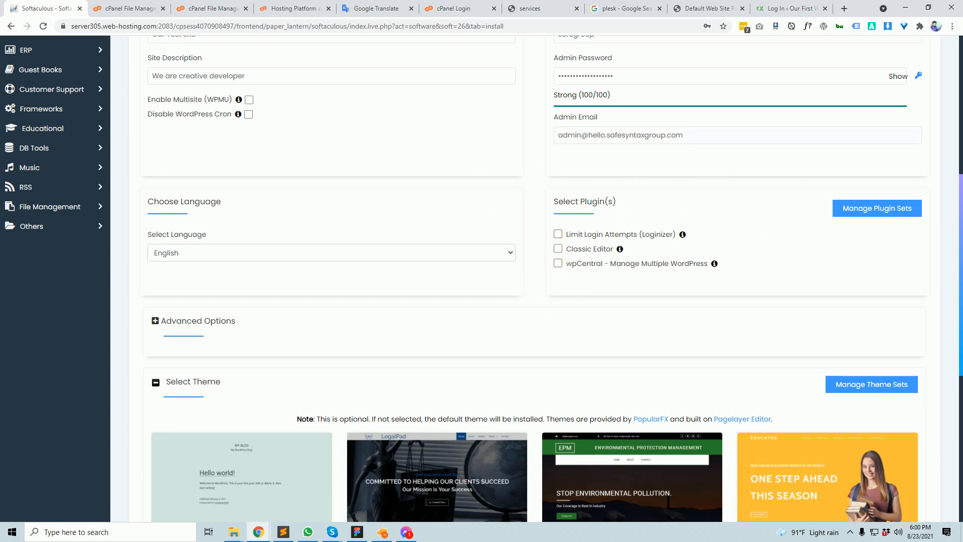
{"action": "scroll", "coordinate": [587, 229], "scroll_direction": "down", "scroll_amount": 2}
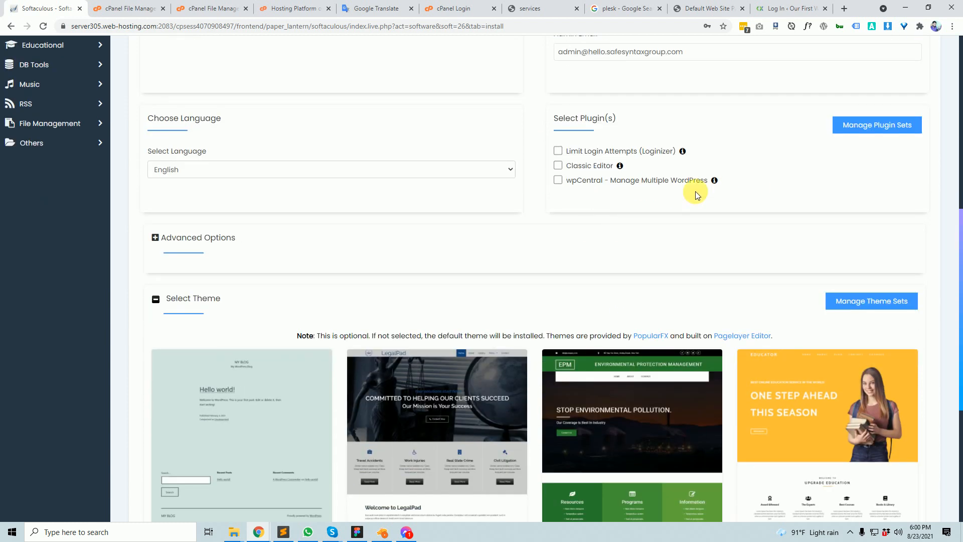
{"action": "scroll", "coordinate": [365, 252], "scroll_direction": "up", "scroll_amount": 7}
{"action": "scroll", "coordinate": [474, 324], "scroll_direction": "down", "scroll_amount": 2}
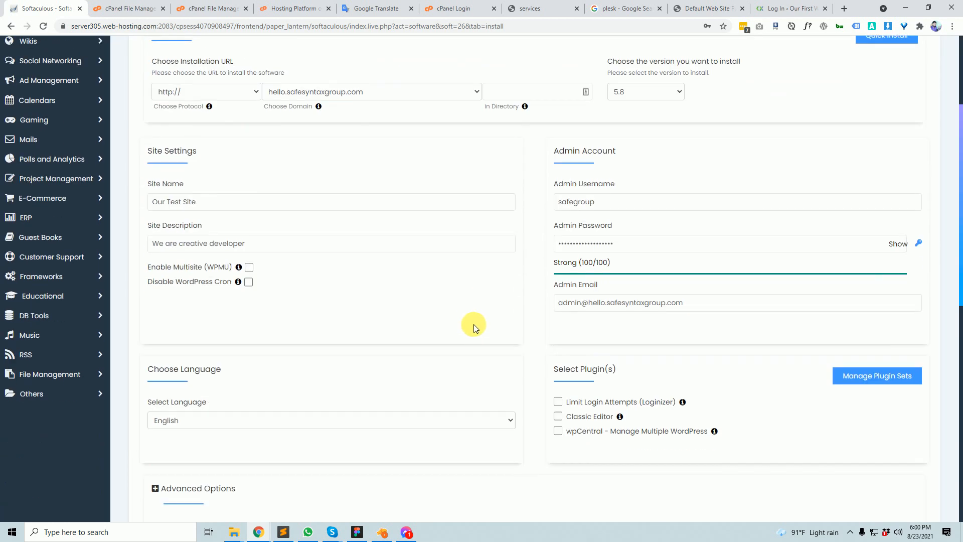
{"action": "scroll", "coordinate": [501, 298], "scroll_direction": "up", "scroll_amount": 2}
{"action": "left_click", "coordinate": [626, 290]}
{"action": "key", "text": "Tab"}
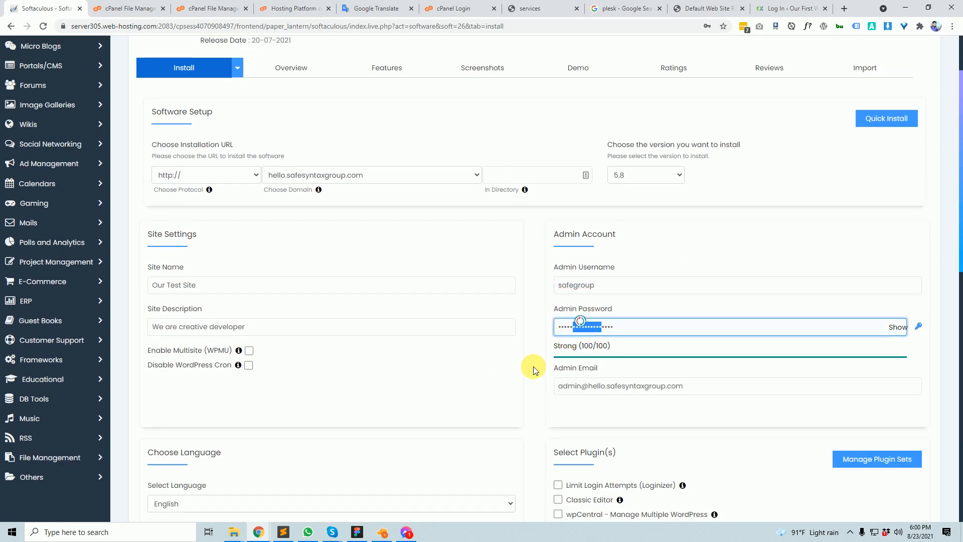
{"action": "scroll", "coordinate": [532, 381], "scroll_direction": "down", "scroll_amount": 6}
{"action": "scroll", "coordinate": [537, 400], "scroll_direction": "down", "scroll_amount": 4}
{"action": "scroll", "coordinate": [559, 411], "scroll_direction": "up", "scroll_amount": 3}
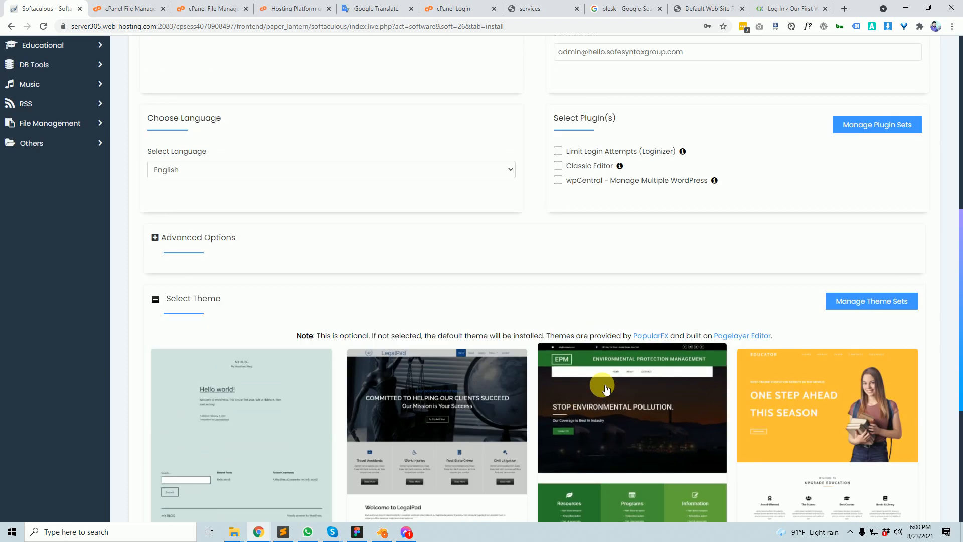
{"action": "scroll", "coordinate": [416, 301], "scroll_direction": "up", "scroll_amount": 3}
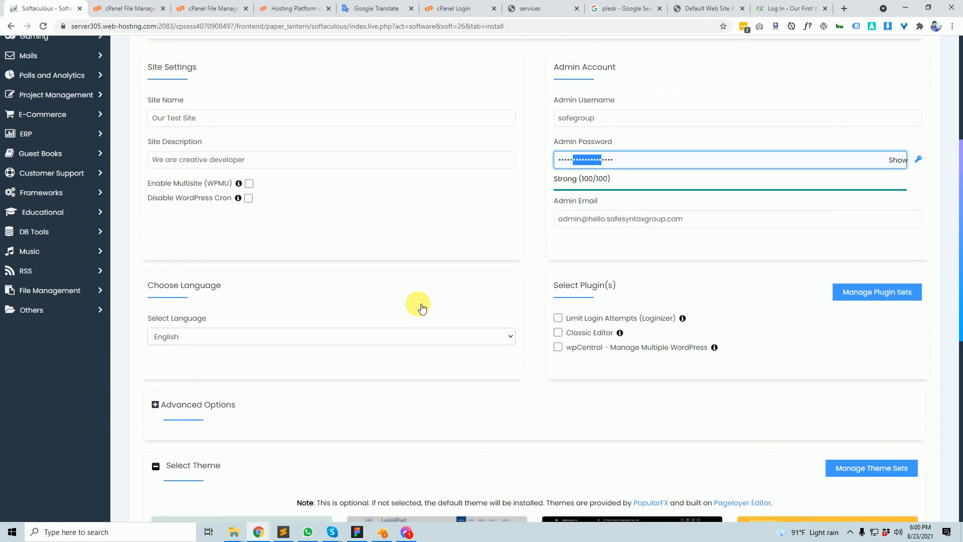
{"action": "scroll", "coordinate": [421, 308], "scroll_direction": "up", "scroll_amount": 2}
{"action": "scroll", "coordinate": [412, 401], "scroll_direction": "down", "scroll_amount": 4}
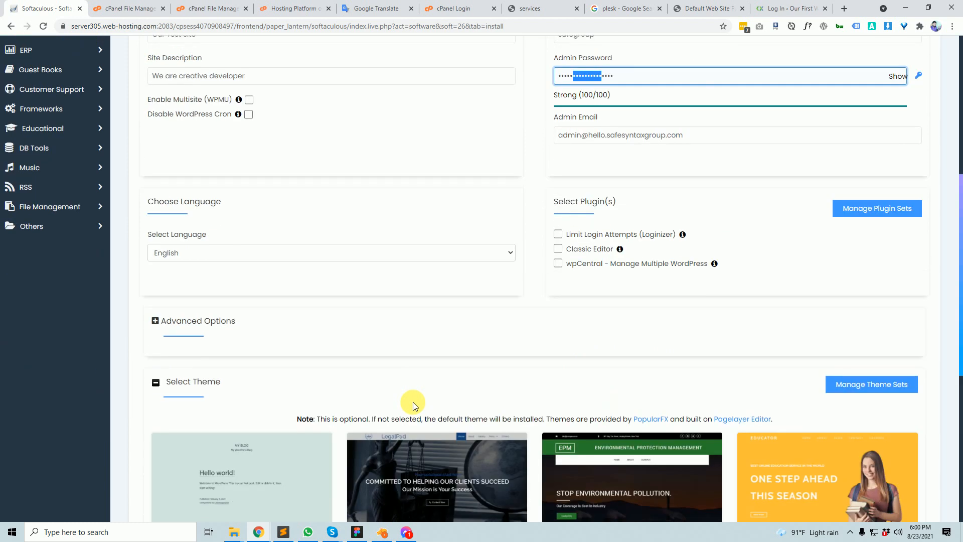
{"action": "scroll", "coordinate": [414, 402], "scroll_direction": "down", "scroll_amount": 3}
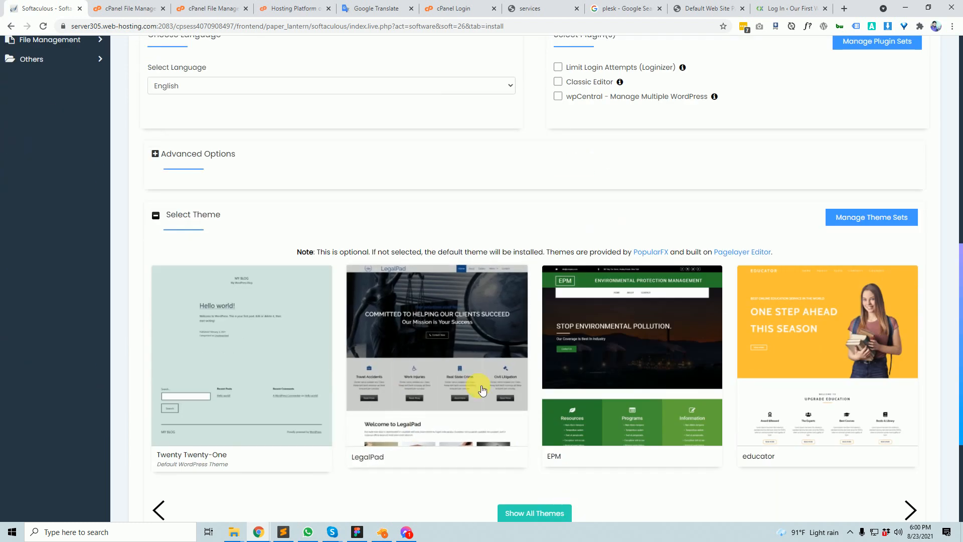
- Expand Advanced Options and replace the database name wp256 with safeg
{"action": "left_click", "coordinate": [227, 161]}
{"action": "left_click", "coordinate": [291, 212]}
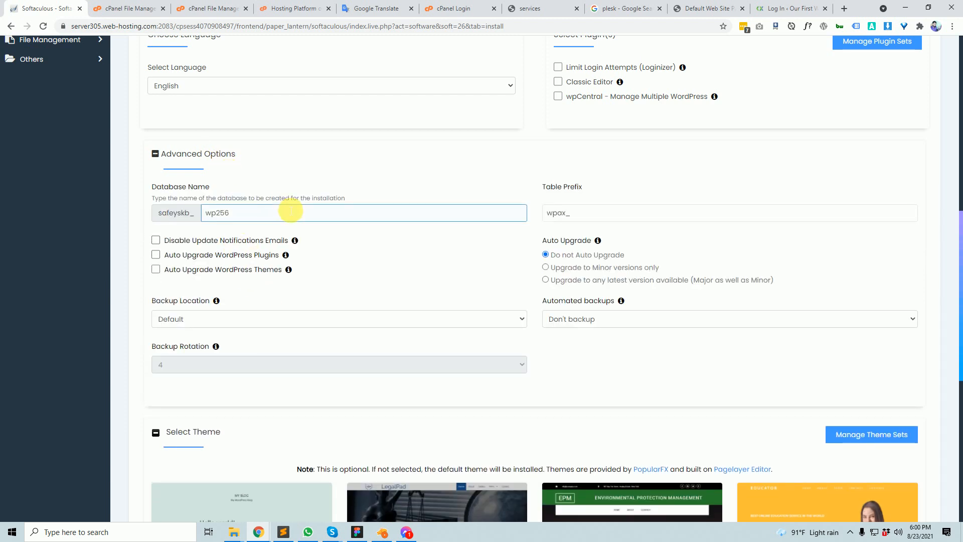
{"action": "left_click_drag", "start_coordinate": [291, 211], "coordinate": [181, 212]}
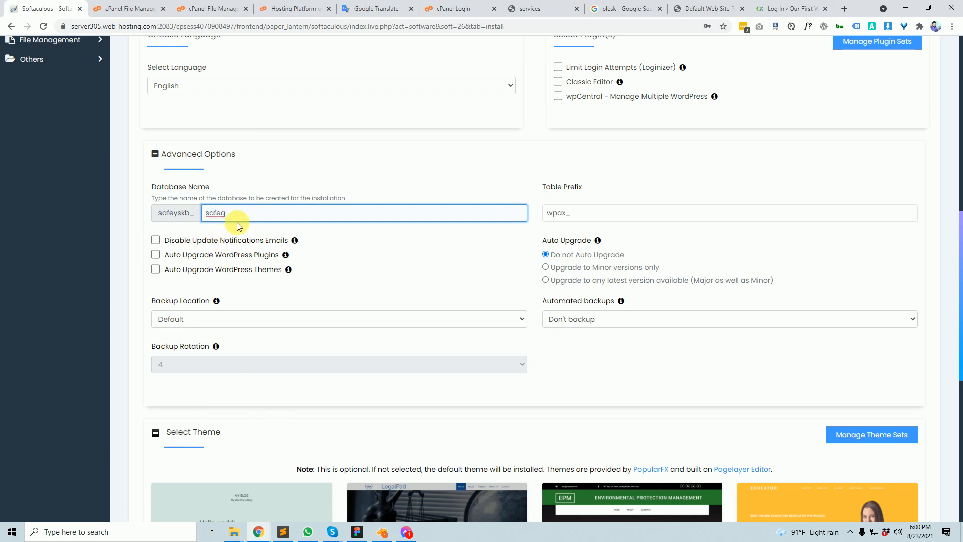
{"action": "left_click_drag", "start_coordinate": [236, 212], "coordinate": [191, 212]}
{"action": "key", "text": "ctrl+c"}
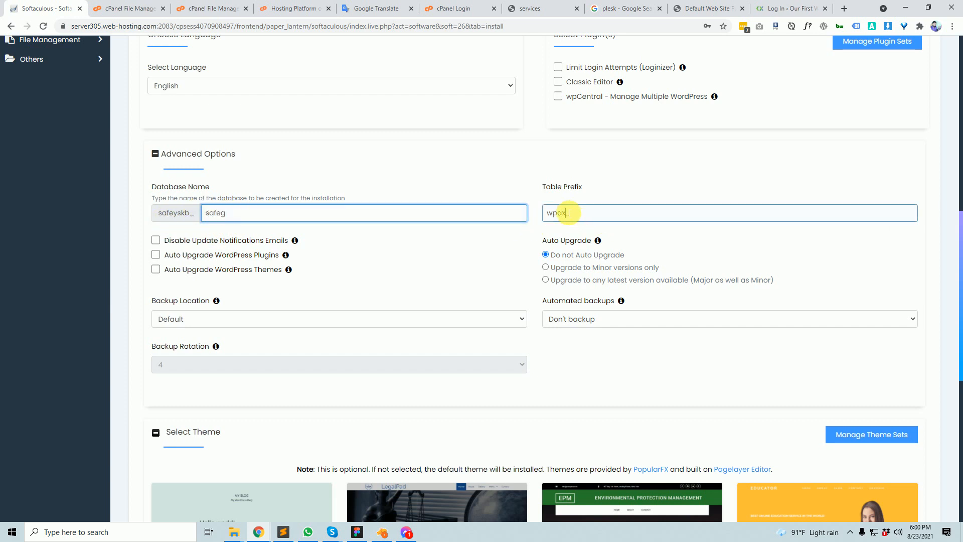
- Paste safeg over wpax in Table Prefix so the prefix becomes safeg_
{"action": "left_click_drag", "start_coordinate": [566, 213], "coordinate": [533, 215]}
{"action": "key", "text": "ctrl+v"}
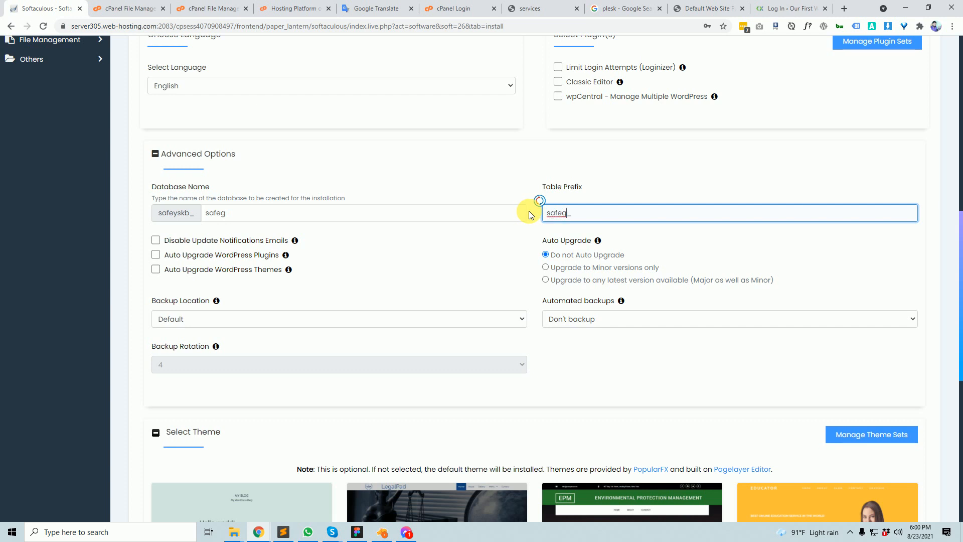
{"action": "left_click", "coordinate": [485, 266]}
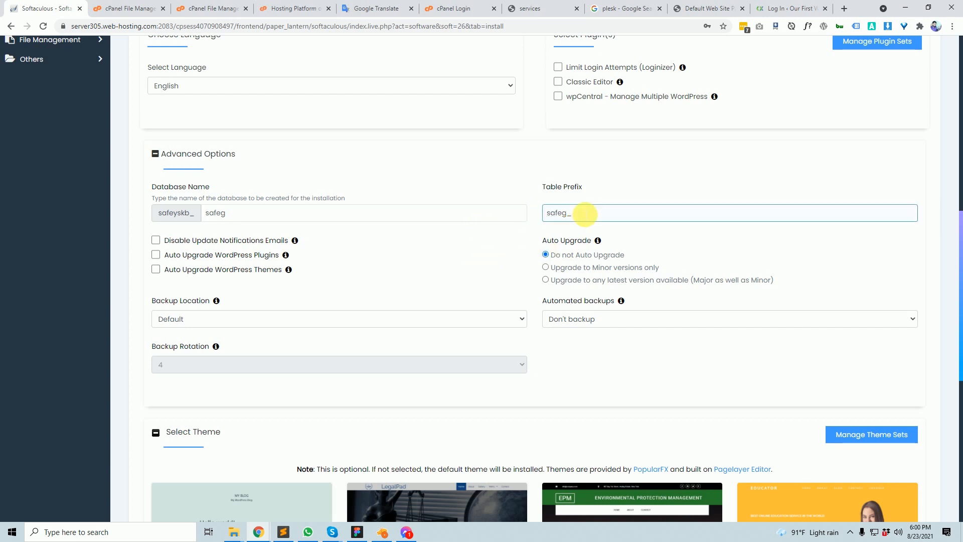
{"action": "left_click_drag", "start_coordinate": [576, 212], "coordinate": [527, 214]}
{"action": "scroll", "coordinate": [502, 301], "scroll_direction": "down", "scroll_amount": 3}
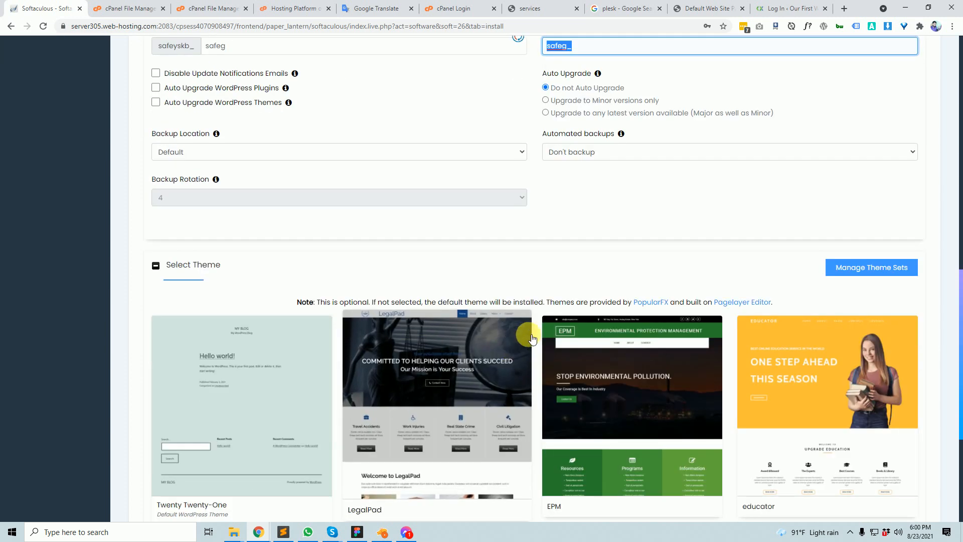
{"action": "scroll", "coordinate": [525, 334], "scroll_direction": "up", "scroll_amount": 4}
{"action": "scroll", "coordinate": [544, 327], "scroll_direction": "down", "scroll_amount": 8}
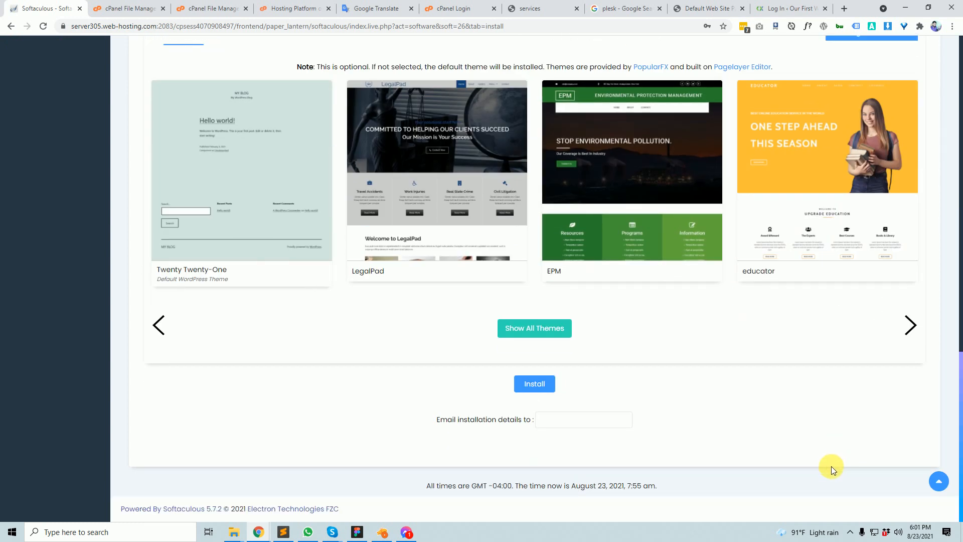
{"action": "scroll", "coordinate": [739, 243], "scroll_direction": "up", "scroll_amount": 2}
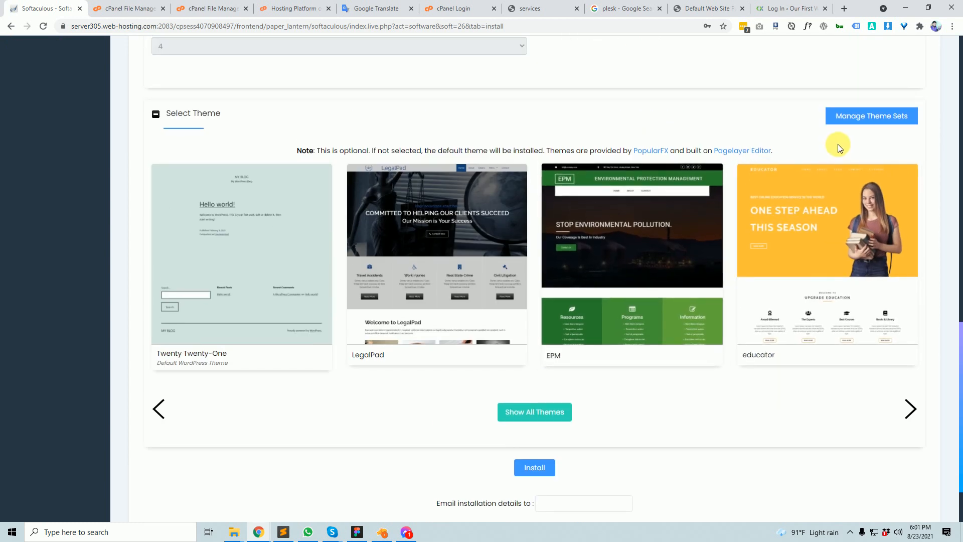
{"action": "left_click", "coordinate": [561, 422]}
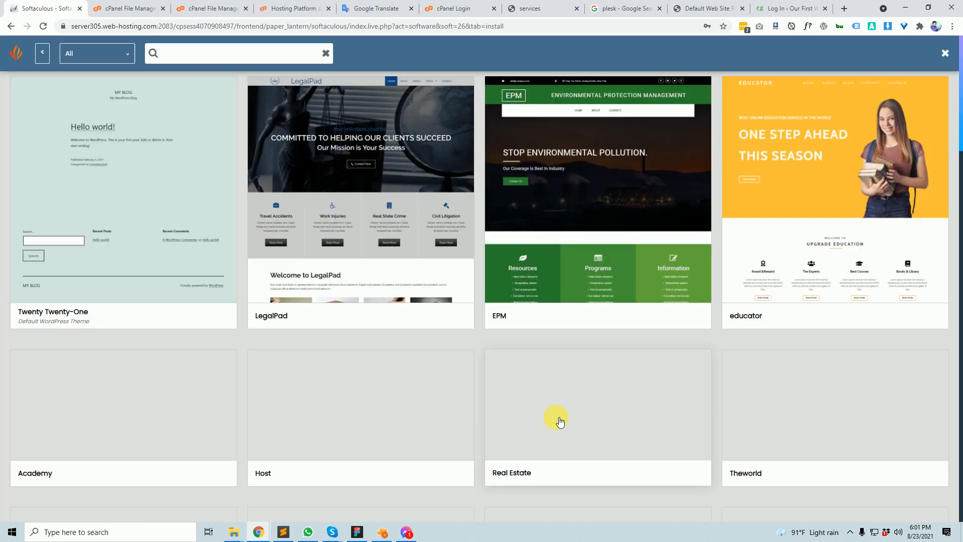
{"action": "scroll", "coordinate": [572, 257], "scroll_direction": "down", "scroll_amount": 9}
{"action": "scroll", "coordinate": [663, 354], "scroll_direction": "down", "scroll_amount": 20}
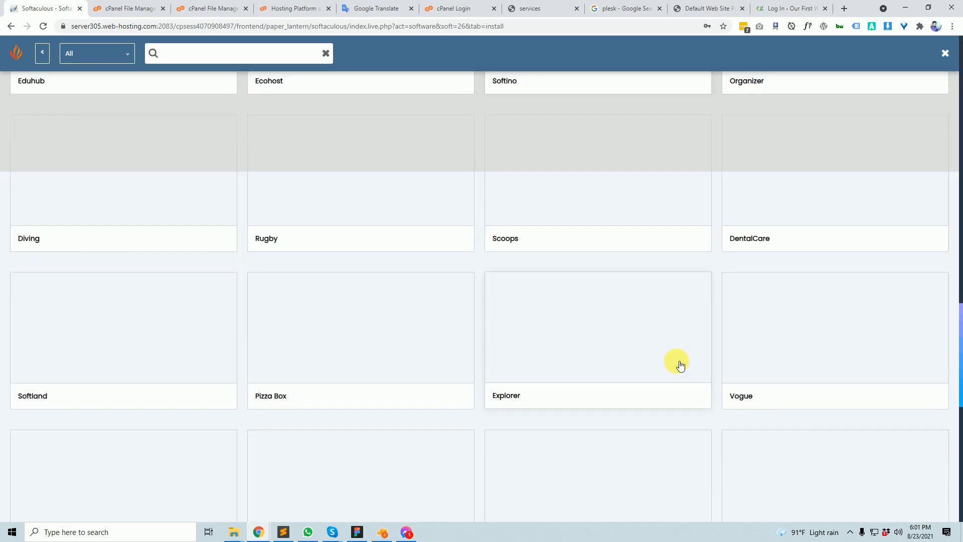
{"action": "scroll", "coordinate": [676, 360], "scroll_direction": "up", "scroll_amount": 15}
{"action": "scroll", "coordinate": [676, 360], "scroll_direction": "up", "scroll_amount": 10}
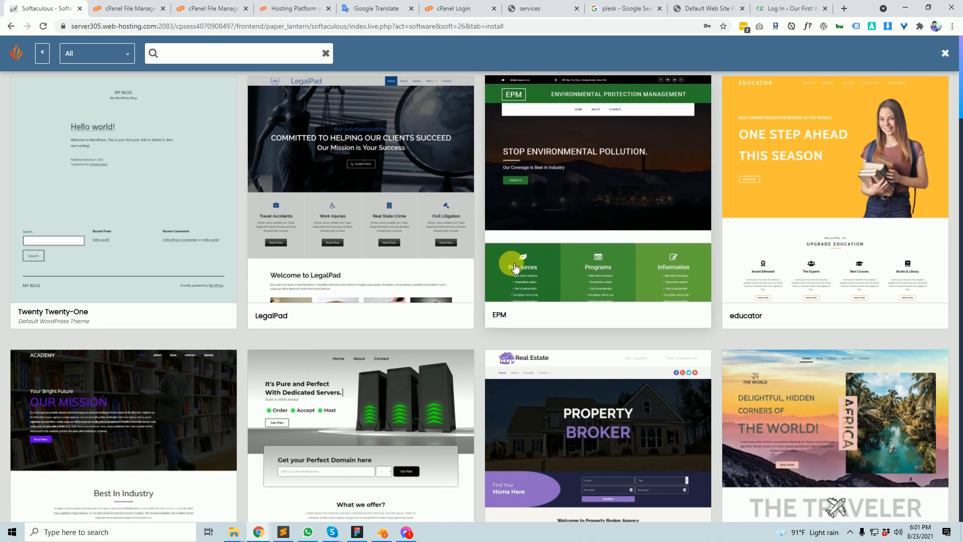
{"action": "left_click", "coordinate": [946, 54]}
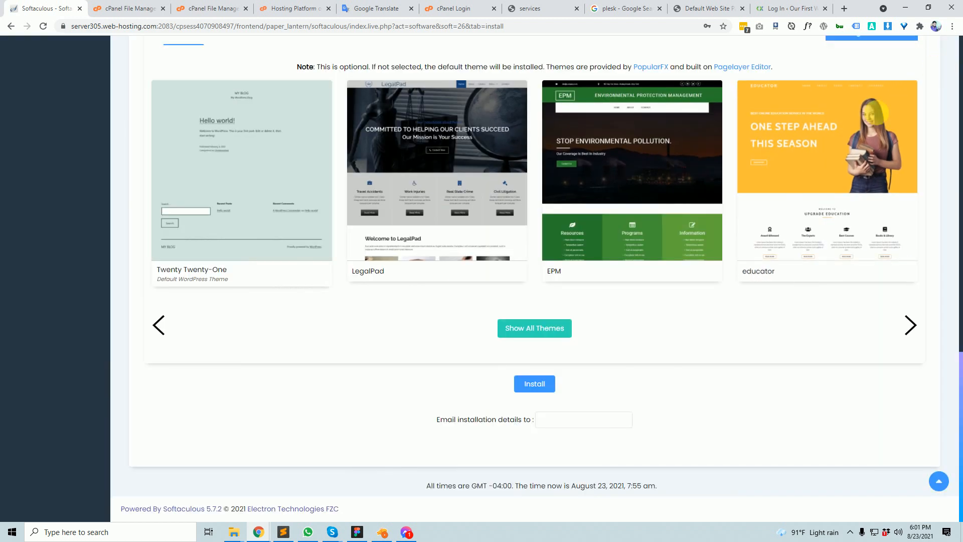
{"action": "scroll", "coordinate": [604, 372], "scroll_direction": "up", "scroll_amount": 5}
{"action": "scroll", "coordinate": [223, 186], "scroll_direction": "down", "scroll_amount": 5}
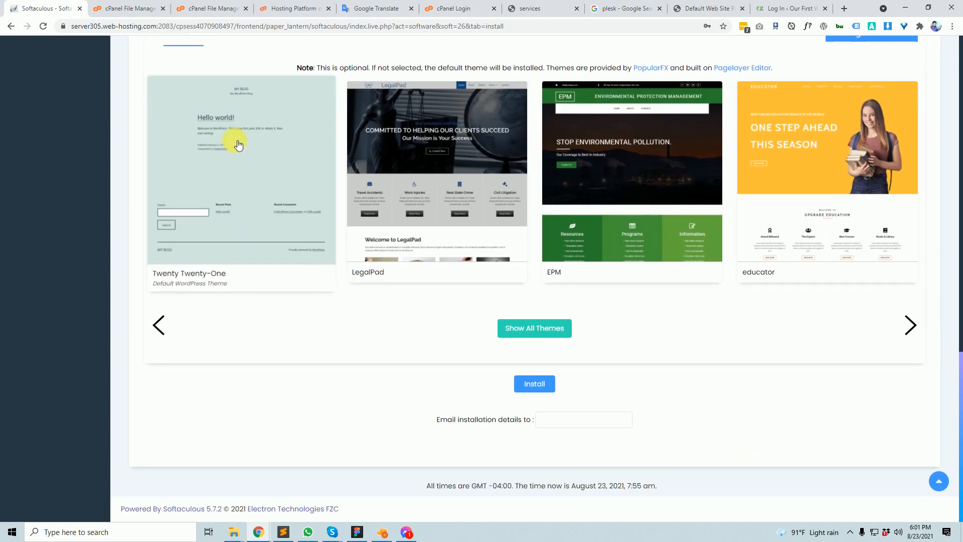
{"action": "scroll", "coordinate": [307, 268], "scroll_direction": "up", "scroll_amount": 5}
{"action": "scroll", "coordinate": [307, 266], "scroll_direction": "down", "scroll_amount": 5}
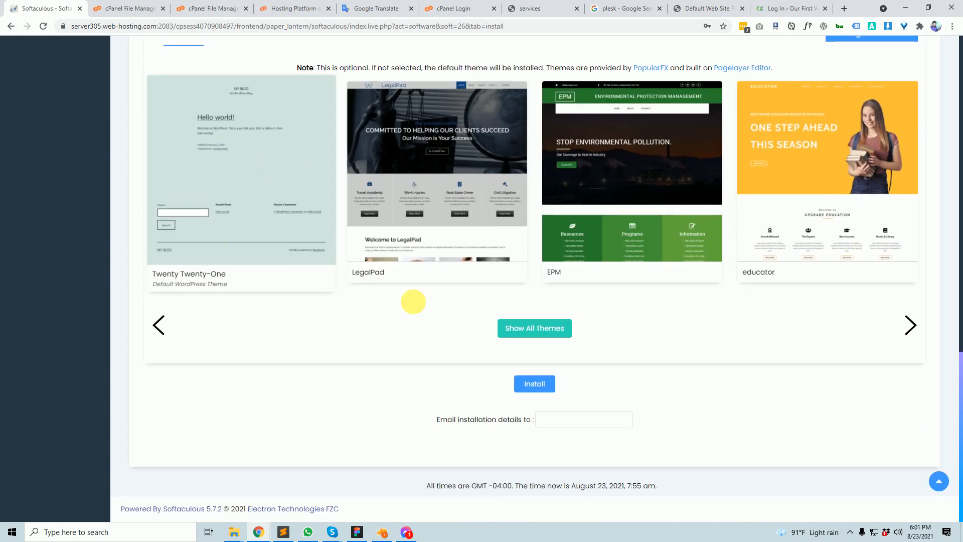
{"action": "scroll", "coordinate": [564, 361], "scroll_direction": "up", "scroll_amount": 15}
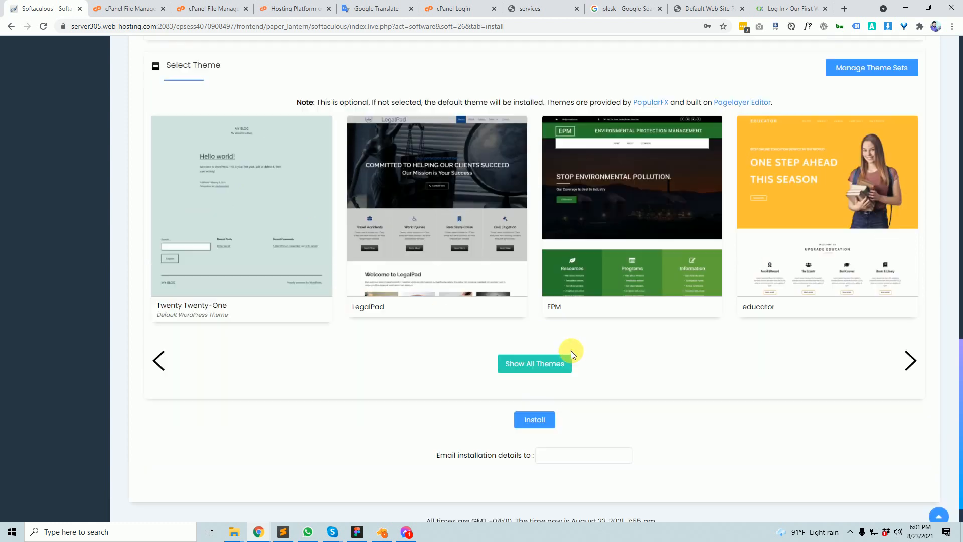
{"action": "scroll", "coordinate": [479, 214], "scroll_direction": "down", "scroll_amount": 9}
{"action": "scroll", "coordinate": [489, 214], "scroll_direction": "down", "scroll_amount": 8}
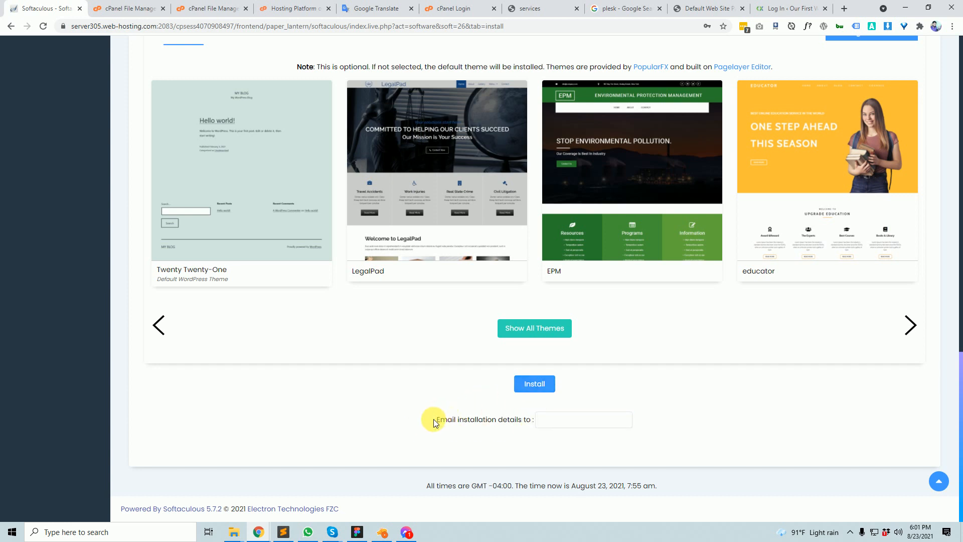
{"action": "left_click_drag", "start_coordinate": [433, 420], "coordinate": [547, 425]}
{"action": "left_click", "coordinate": [554, 420]}
{"action": "left_click", "coordinate": [555, 420]}
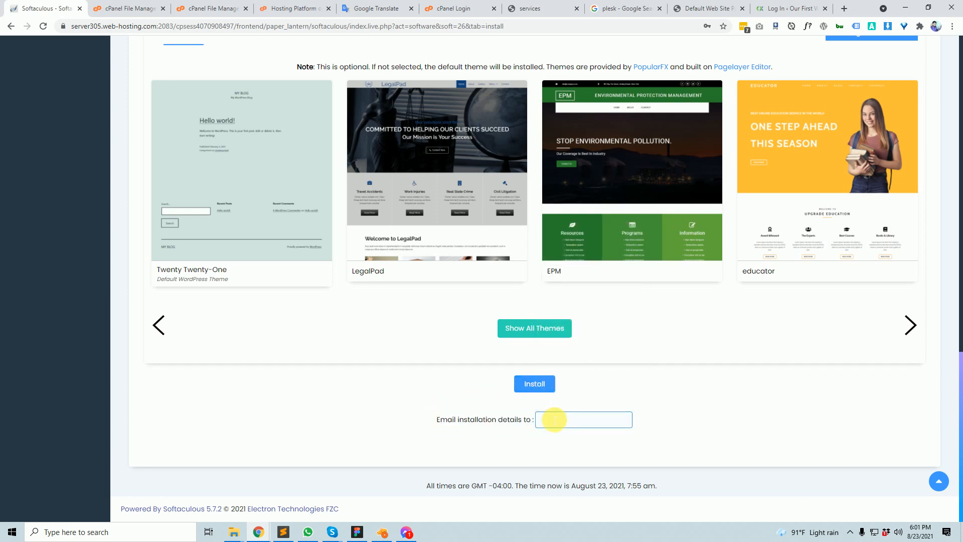
{"action": "left_click", "coordinate": [554, 420]}
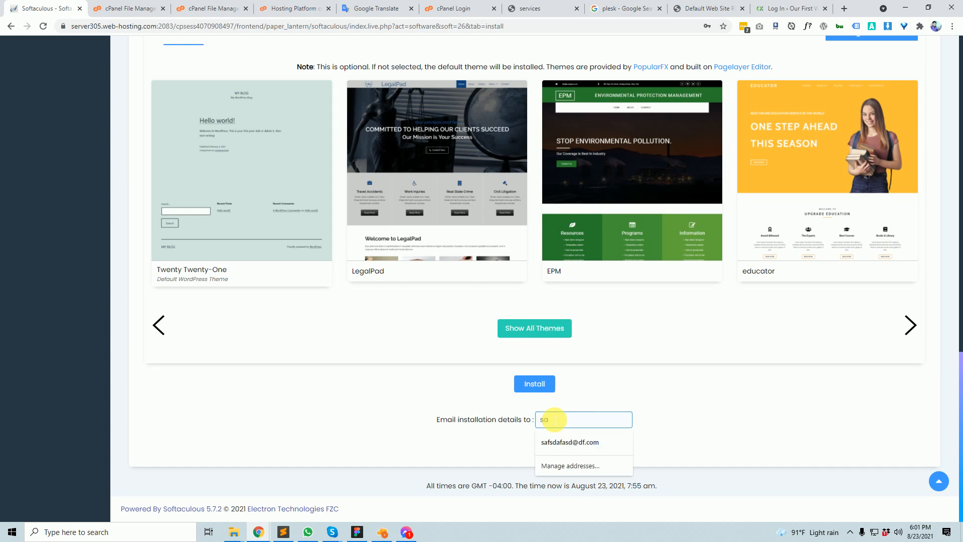
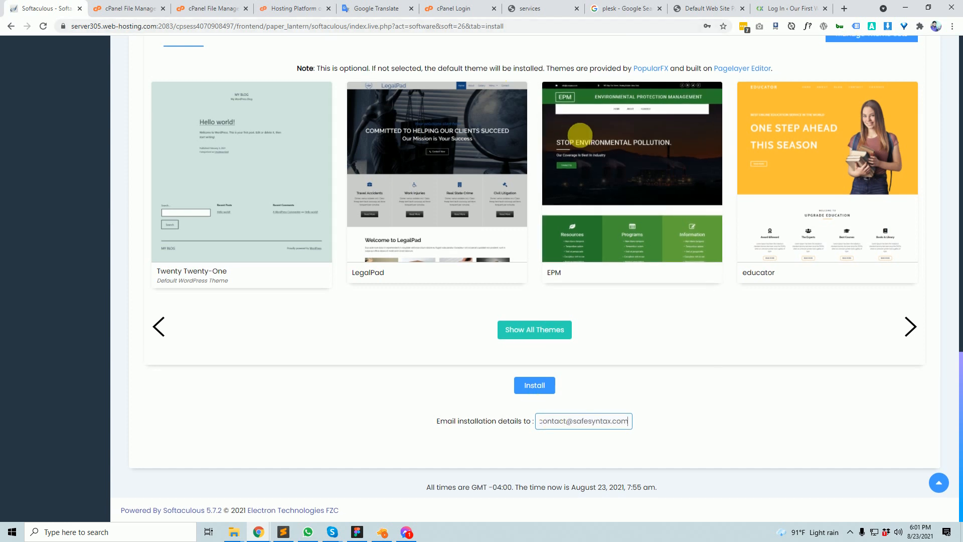
{"action": "scroll", "coordinate": [580, 133], "scroll_direction": "up", "scroll_amount": 15}
{"action": "scroll", "coordinate": [586, 163], "scroll_direction": "down", "scroll_amount": 3}
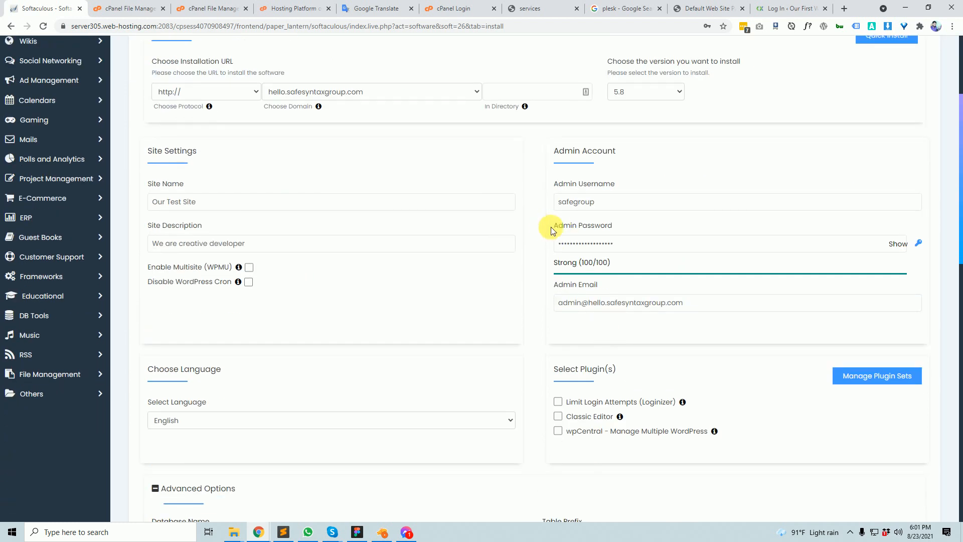
{"action": "scroll", "coordinate": [553, 230], "scroll_direction": "down", "scroll_amount": 10}
{"action": "scroll", "coordinate": [653, 322], "scroll_direction": "down", "scroll_amount": 3}
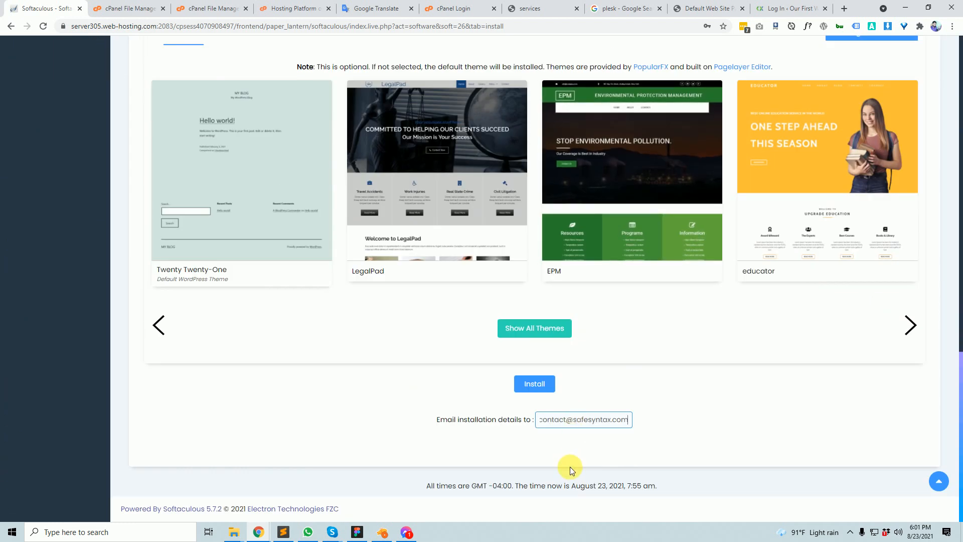
{"action": "triple_click", "coordinate": [581, 420]}
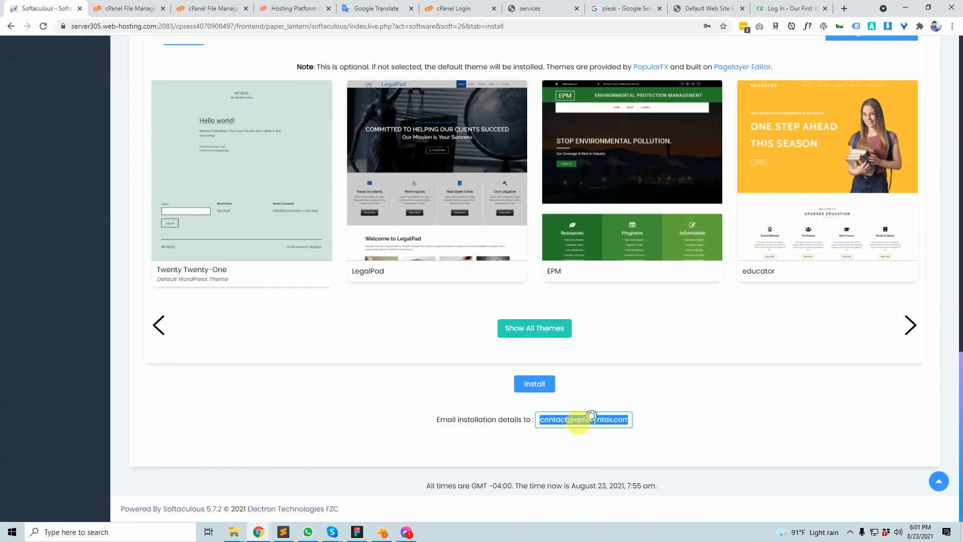
{"action": "scroll", "coordinate": [578, 421], "scroll_direction": "up", "scroll_amount": 3}
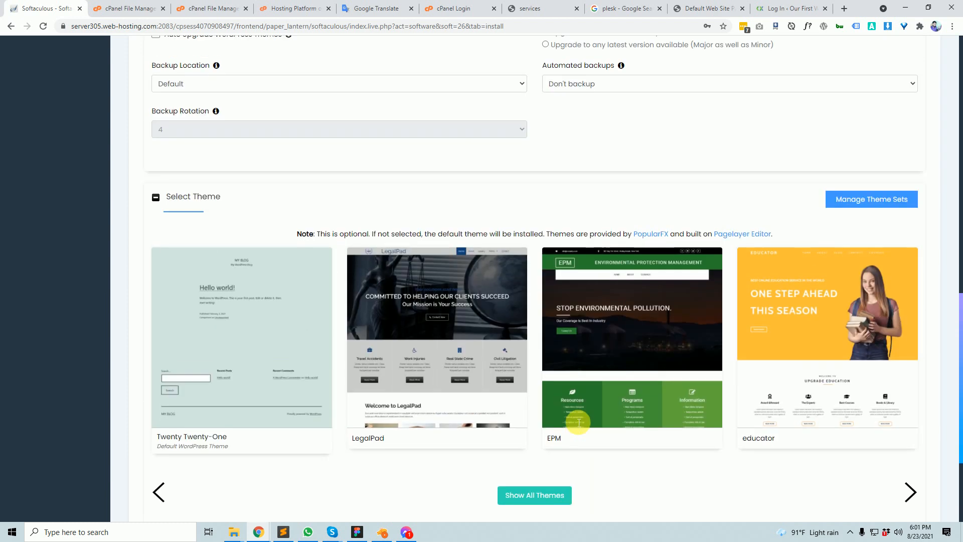
{"action": "scroll", "coordinate": [585, 424], "scroll_direction": "down", "scroll_amount": 3}
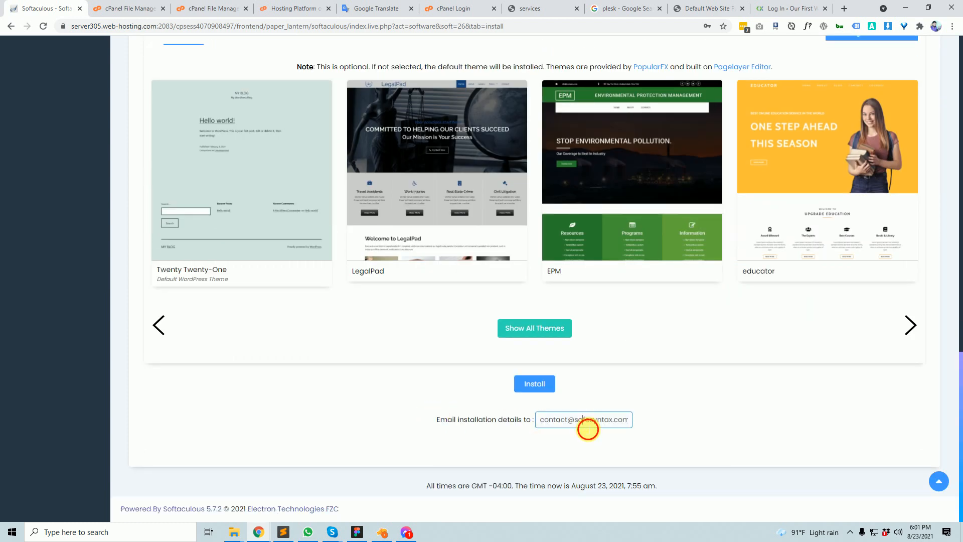
{"action": "triple_click", "coordinate": [585, 426]}
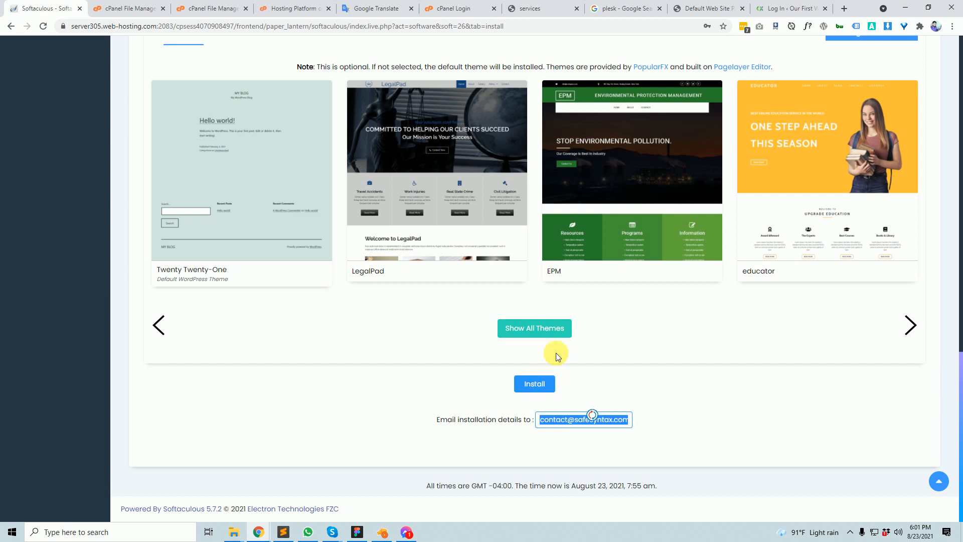
{"action": "scroll", "coordinate": [556, 353], "scroll_direction": "up", "scroll_amount": 5}
{"action": "scroll", "coordinate": [556, 353], "scroll_direction": "down", "scroll_amount": 5}
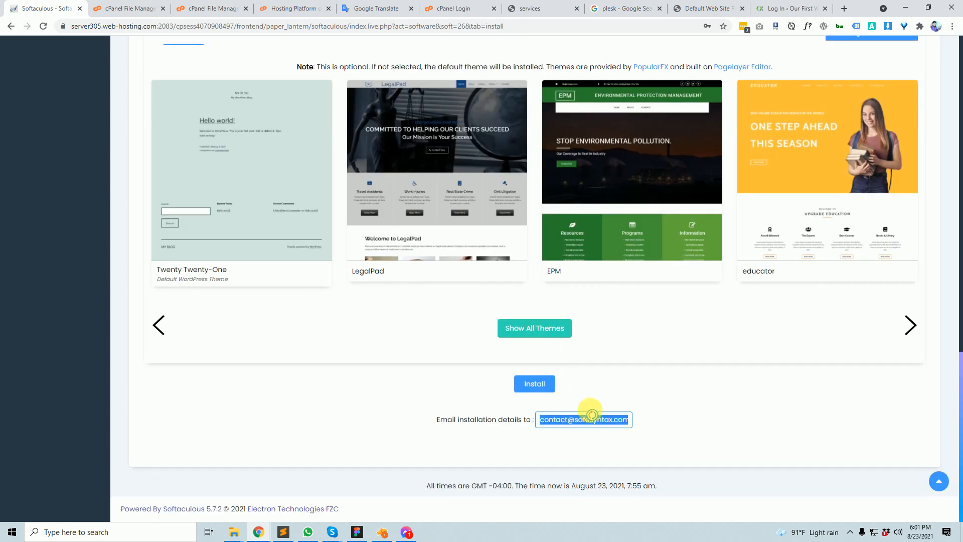
{"action": "double_click", "coordinate": [554, 423]}
{"action": "scroll", "coordinate": [623, 413], "scroll_direction": "up", "scroll_amount": 15}
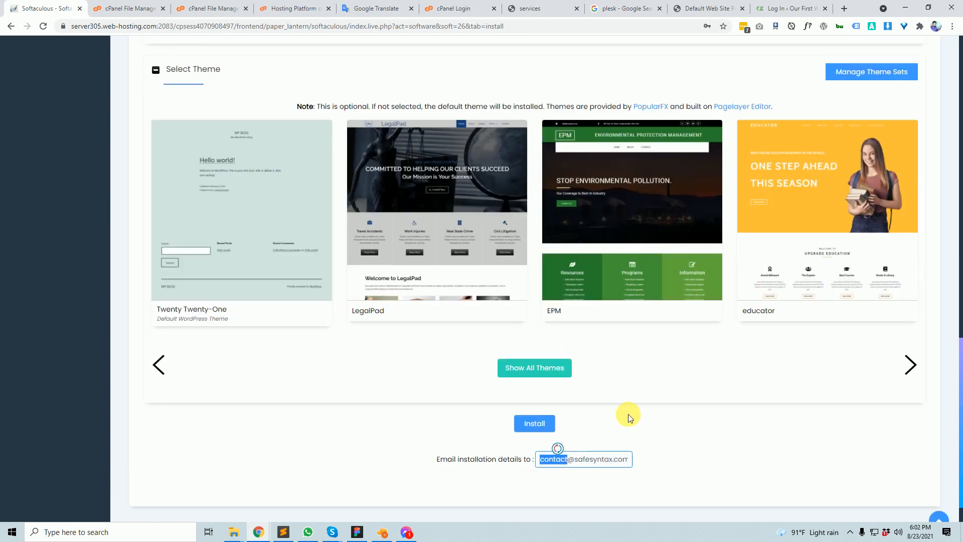
{"action": "scroll", "coordinate": [630, 405], "scroll_direction": "down", "scroll_amount": 10}
{"action": "scroll", "coordinate": [627, 408], "scroll_direction": "down", "scroll_amount": 4}
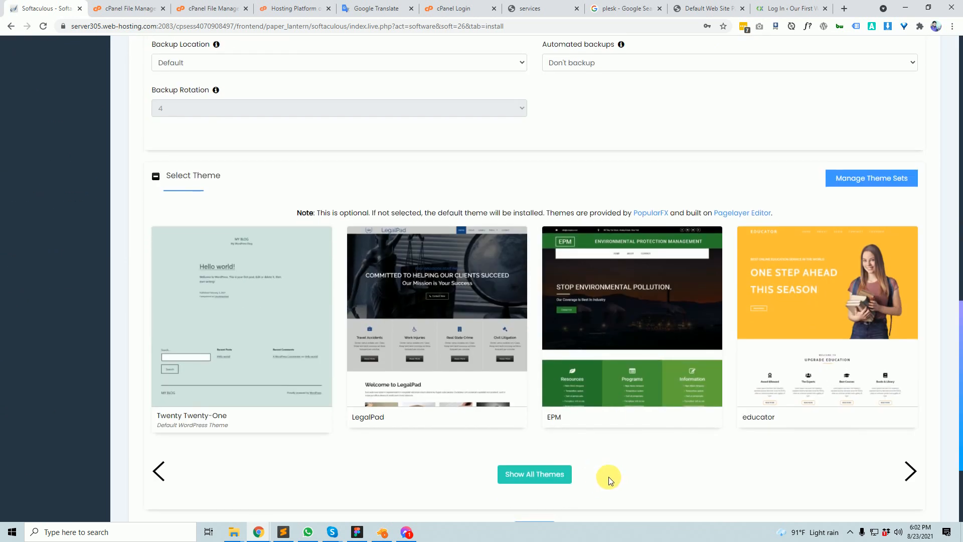
{"action": "triple_click", "coordinate": [588, 422]}
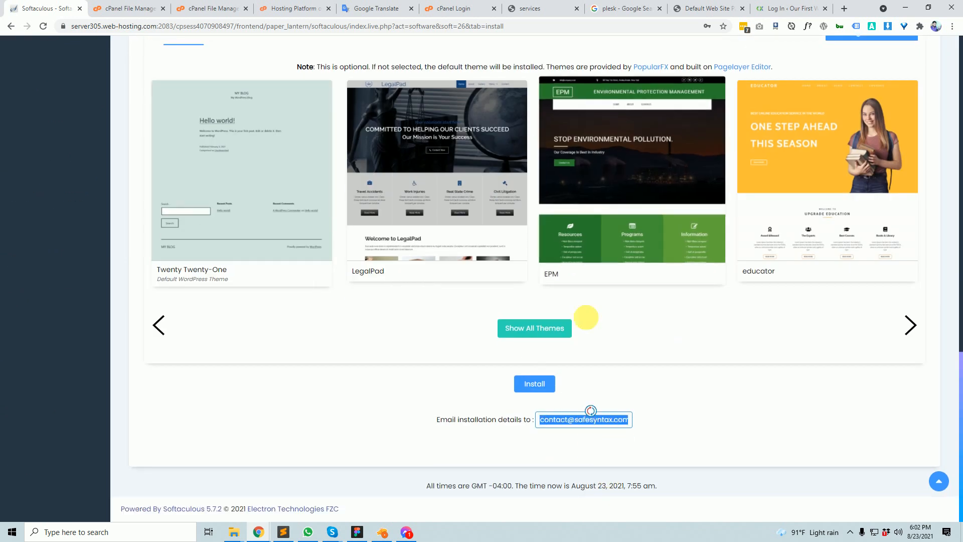
{"action": "left_click", "coordinate": [688, 412]}
{"action": "scroll", "coordinate": [562, 375], "scroll_direction": "up", "scroll_amount": 1}
{"action": "scroll", "coordinate": [562, 375], "scroll_direction": "up", "scroll_amount": 15}
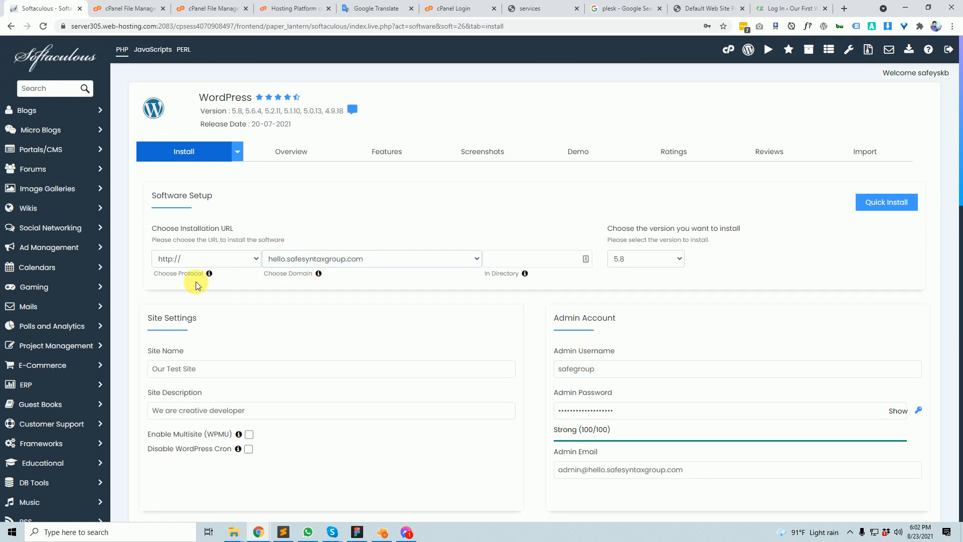
{"action": "key", "text": "Print"}
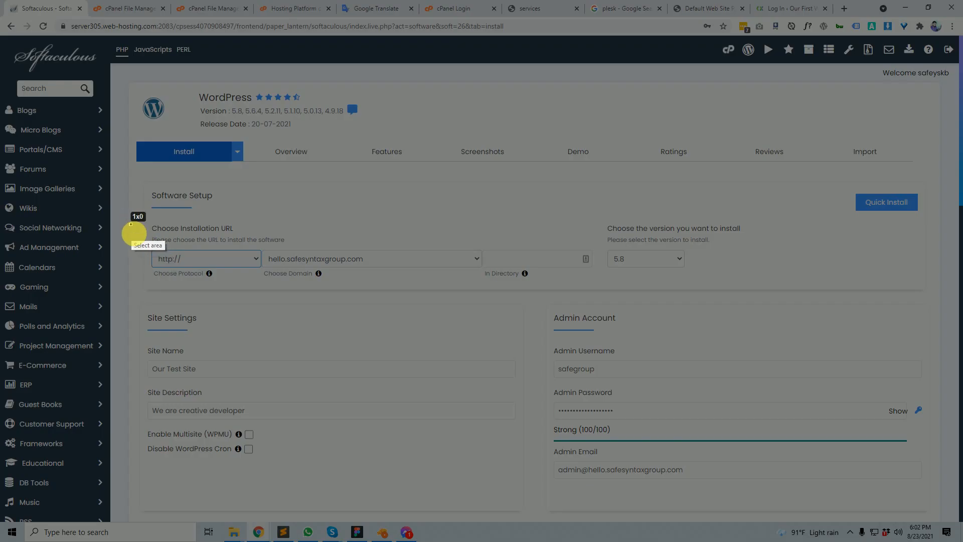
{"action": "left_click_drag", "start_coordinate": [131, 224], "coordinate": [498, 287]}
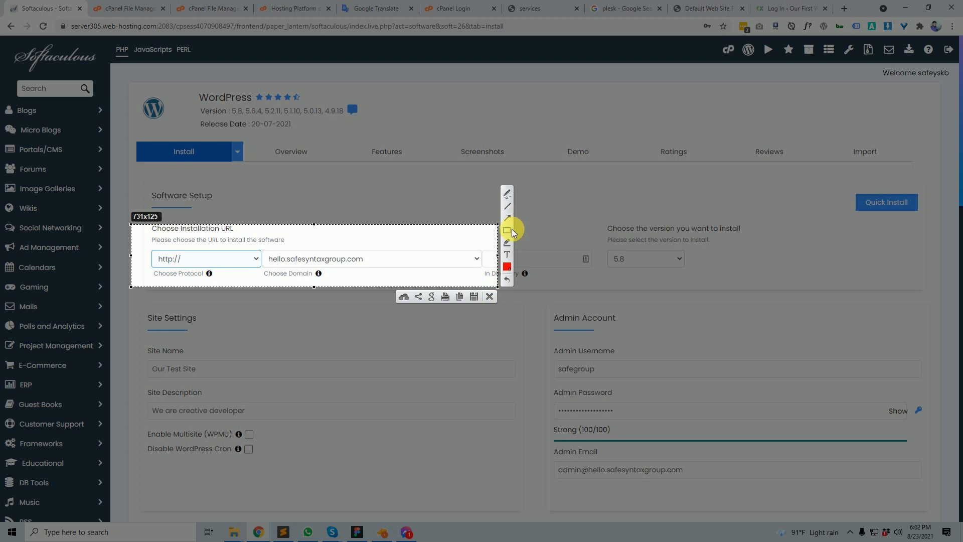
{"action": "mouse_move", "coordinate": [262, 251]}
{"action": "left_mouse_down"}
{"action": "mouse_move", "coordinate": [501, 277]}
{"action": "mouse_move", "coordinate": [486, 266]}
{"action": "left_mouse_up"}
{"action": "left_click", "coordinate": [491, 296]}
{"action": "scroll", "coordinate": [472, 428], "scroll_direction": "down", "scroll_amount": 15}
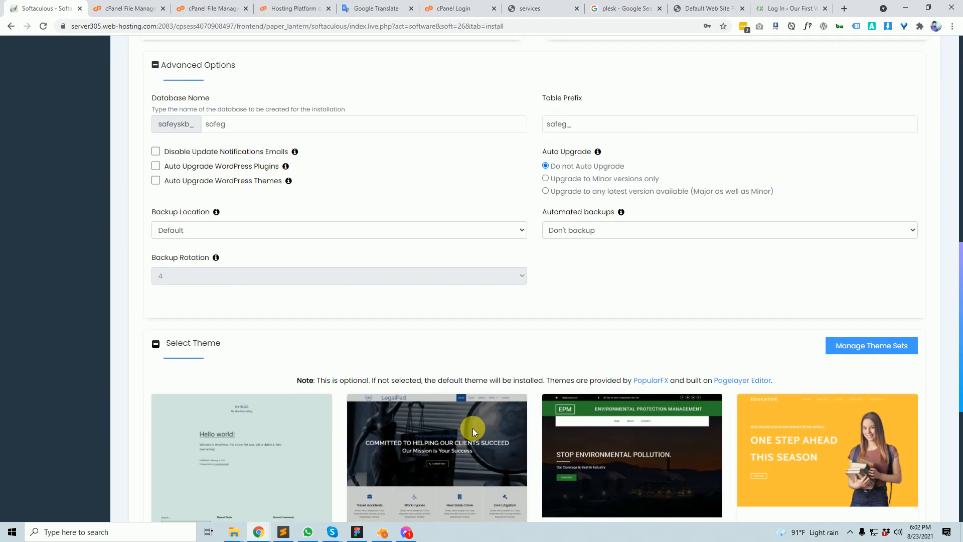
- Start the WordPress install and dismiss the browser and LastPass password prompts
{"action": "left_click", "coordinate": [534, 394]}
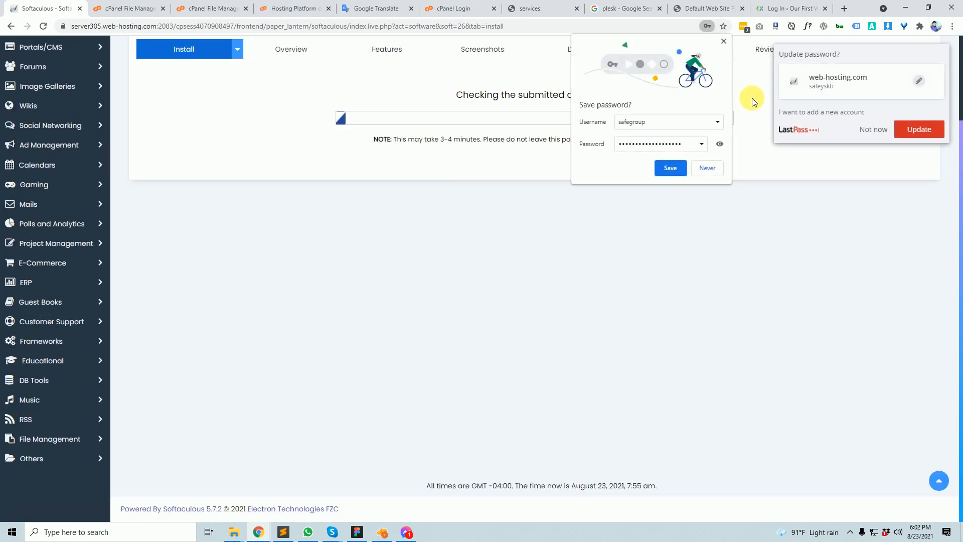
{"action": "left_click", "coordinate": [724, 41]}
{"action": "left_click", "coordinate": [866, 129]}
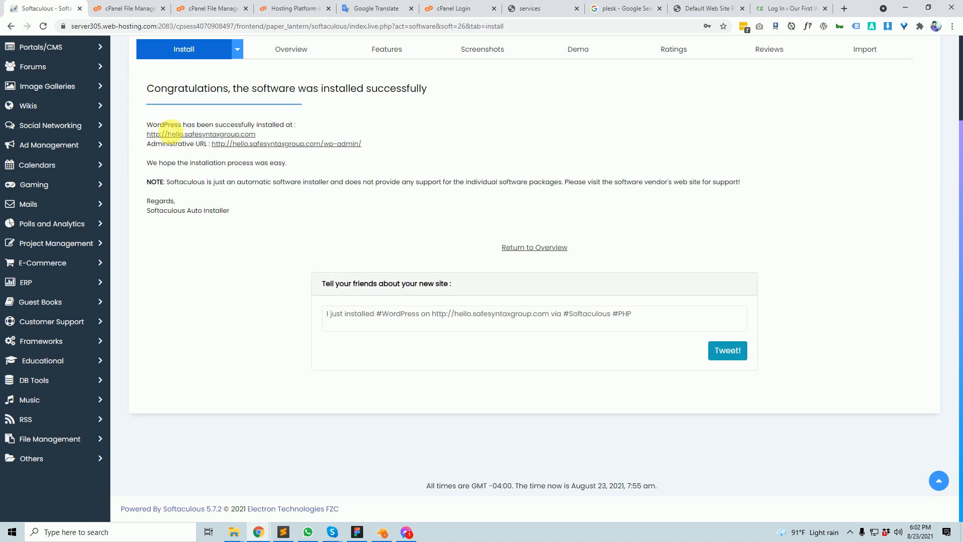
{"action": "left_click_drag", "start_coordinate": [153, 125], "coordinate": [378, 150]}
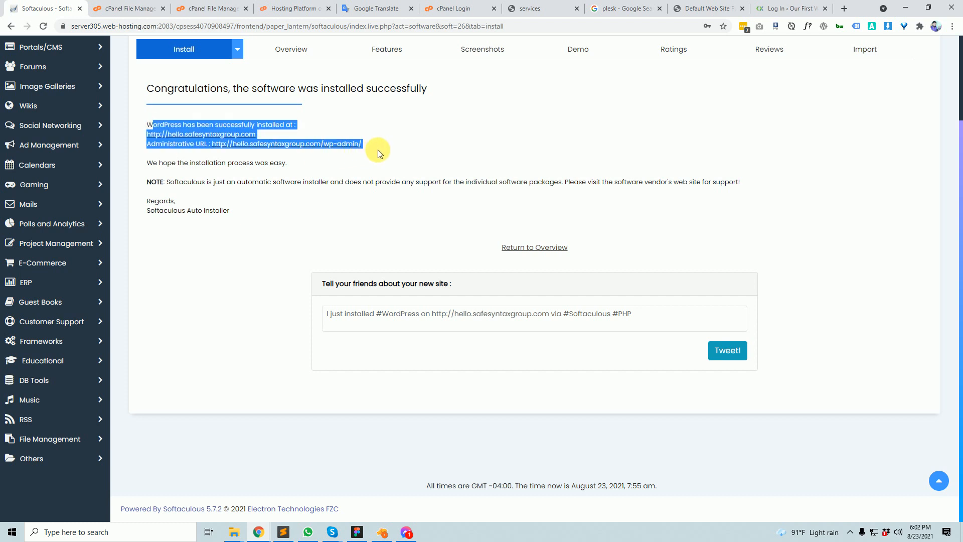
{"action": "left_click", "coordinate": [421, 146]}
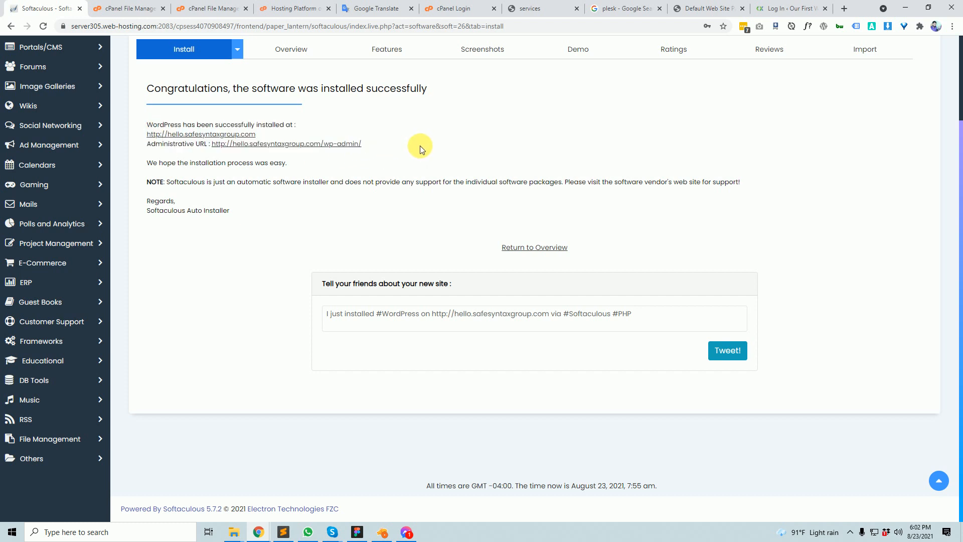
{"action": "left_click_drag", "start_coordinate": [397, 145], "coordinate": [185, 144]}
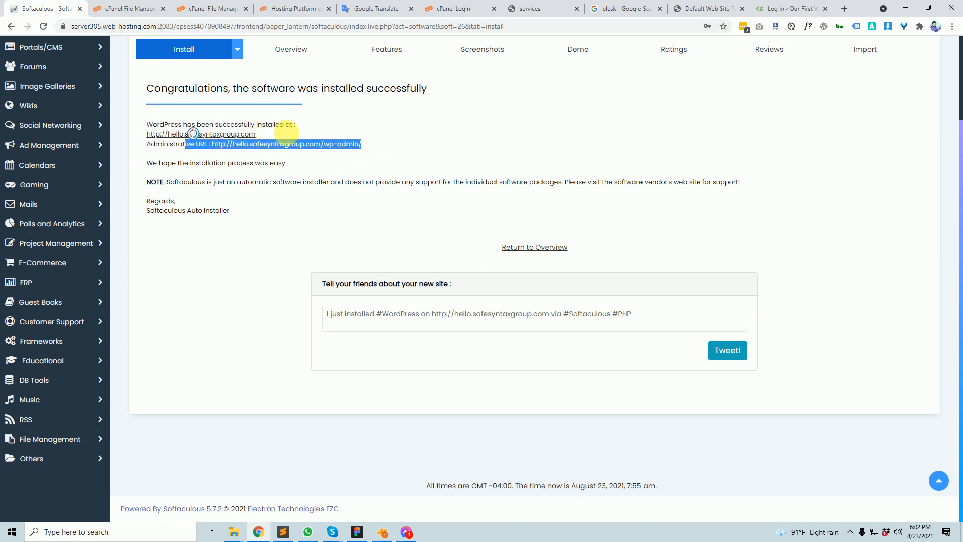
{"action": "left_click", "coordinate": [511, 134]}
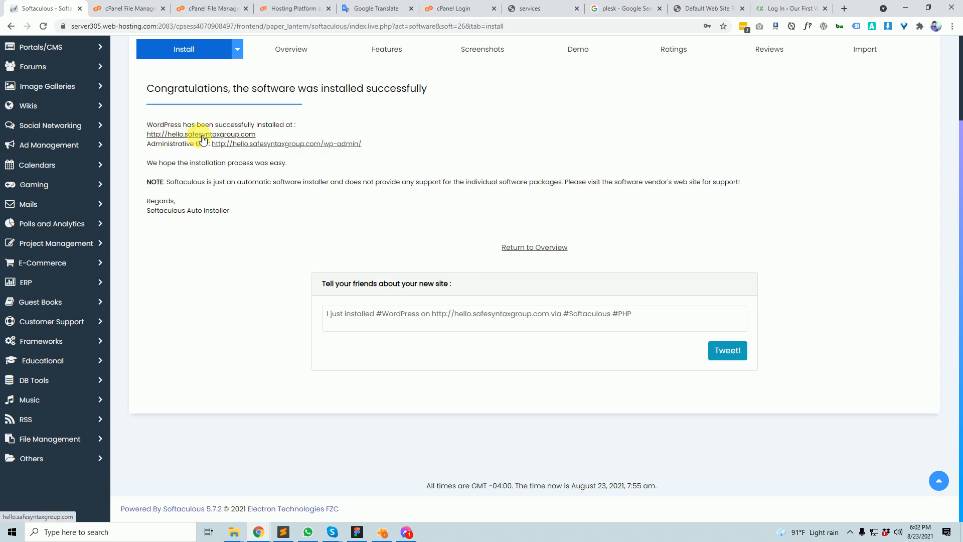
{"action": "left_click", "coordinate": [204, 137]}
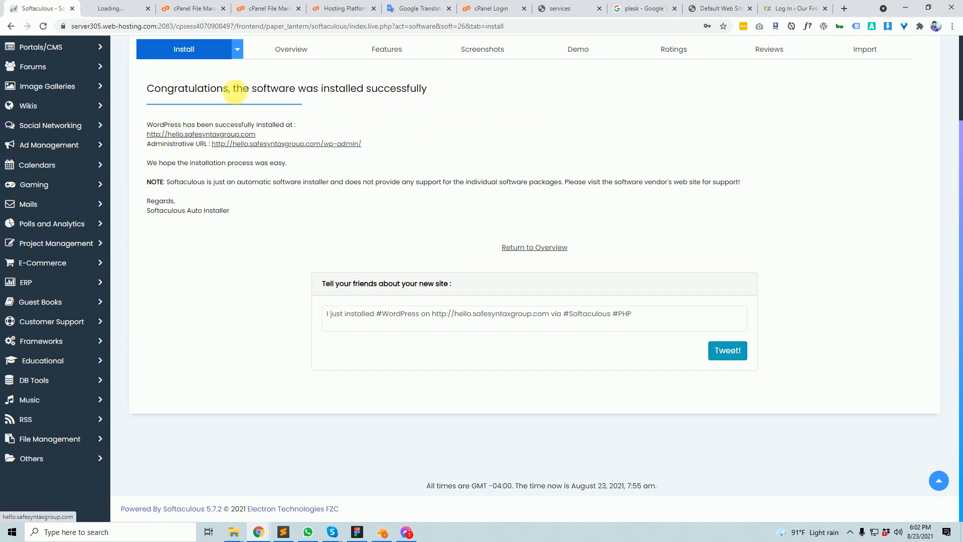
- Remove /cgi-sys/defaultwebpage.cgi from the address to load the Our Test Site homepage
{"action": "left_click", "coordinate": [131, 8]}
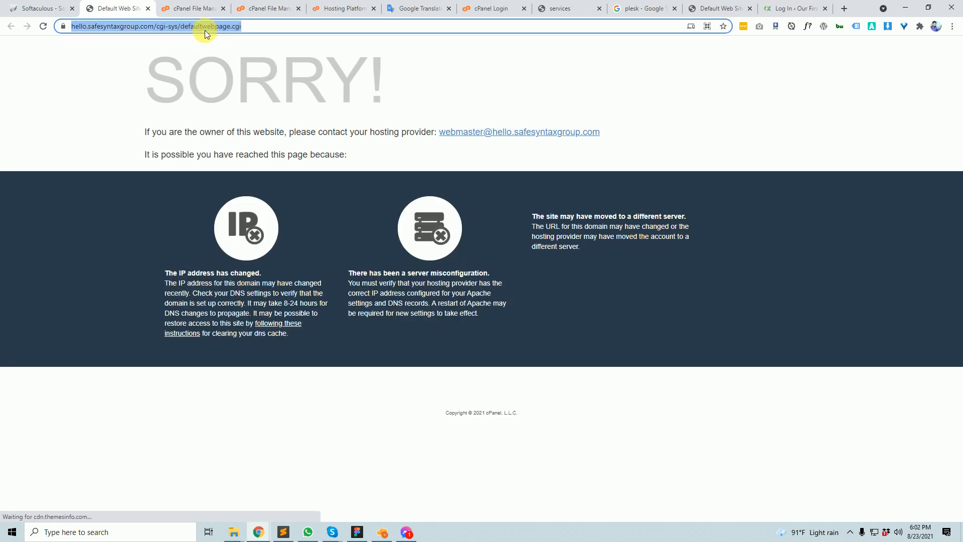
{"action": "left_click", "coordinate": [156, 26]}
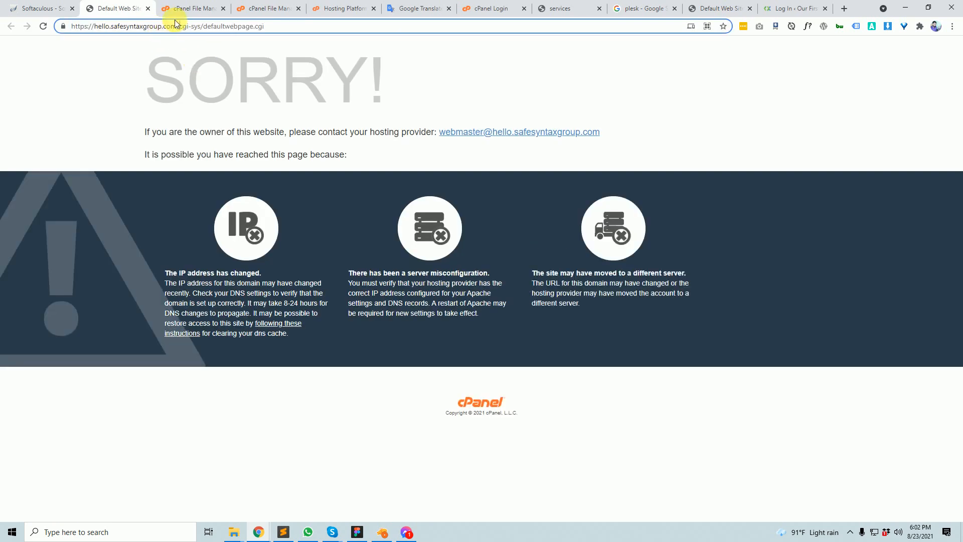
{"action": "left_click_drag", "start_coordinate": [178, 26], "coordinate": [455, 72]}
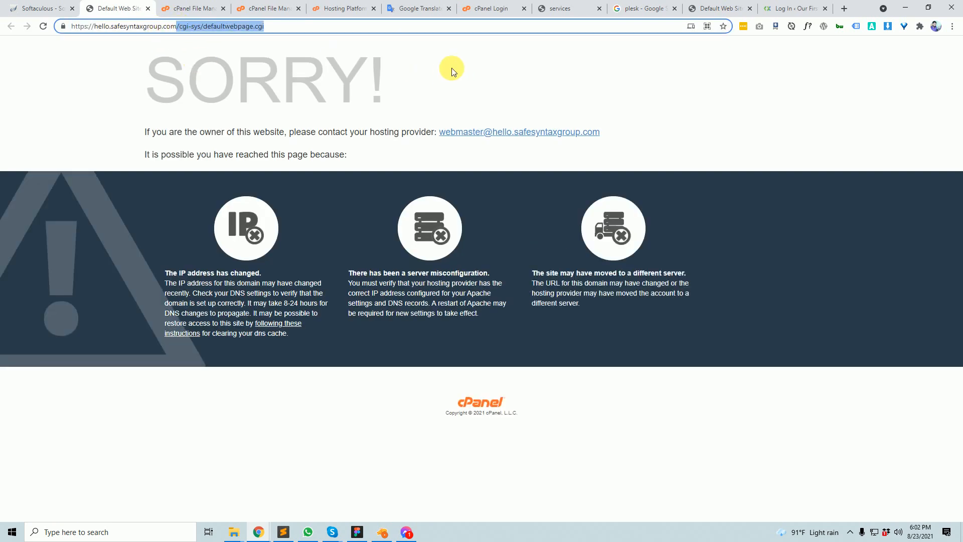
{"action": "key", "text": "BackSpace"}
{"action": "key", "text": "Return"}
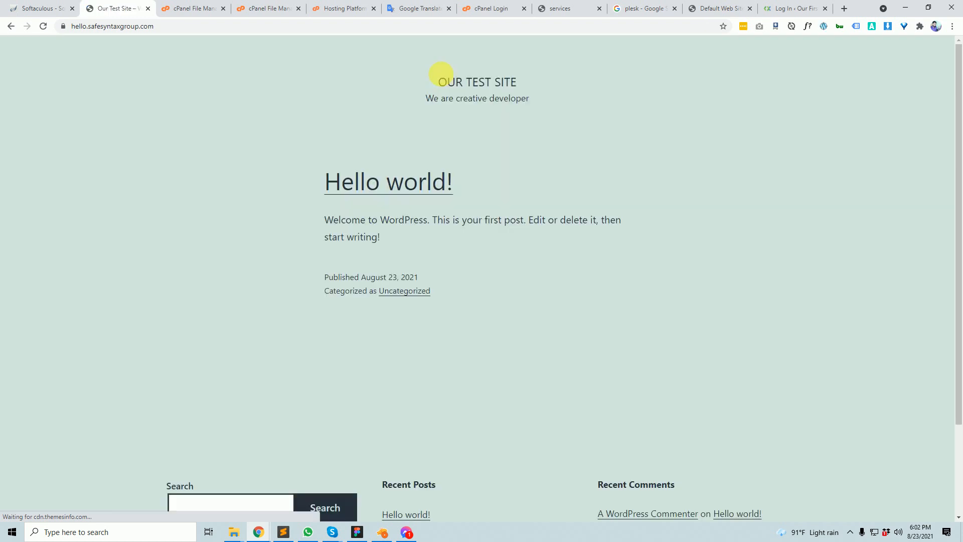
{"action": "scroll", "coordinate": [344, 448], "scroll_direction": "down", "scroll_amount": 2}
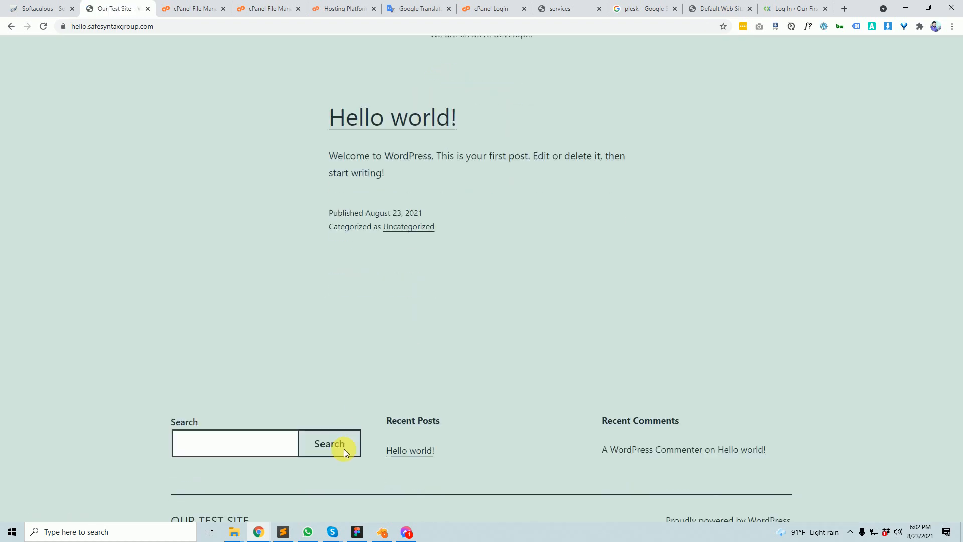
{"action": "scroll", "coordinate": [343, 441], "scroll_direction": "up", "scroll_amount": 2}
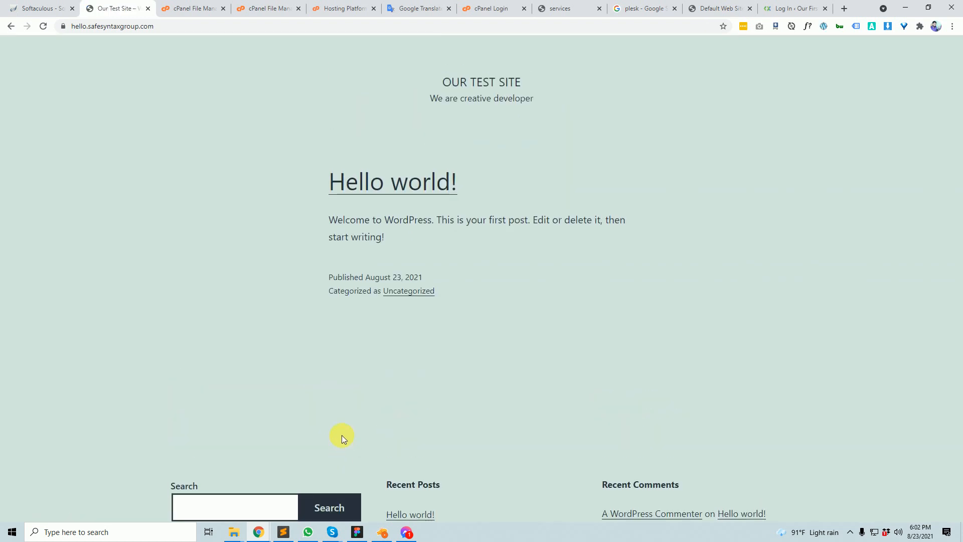
{"action": "left_click", "coordinate": [129, 28]}
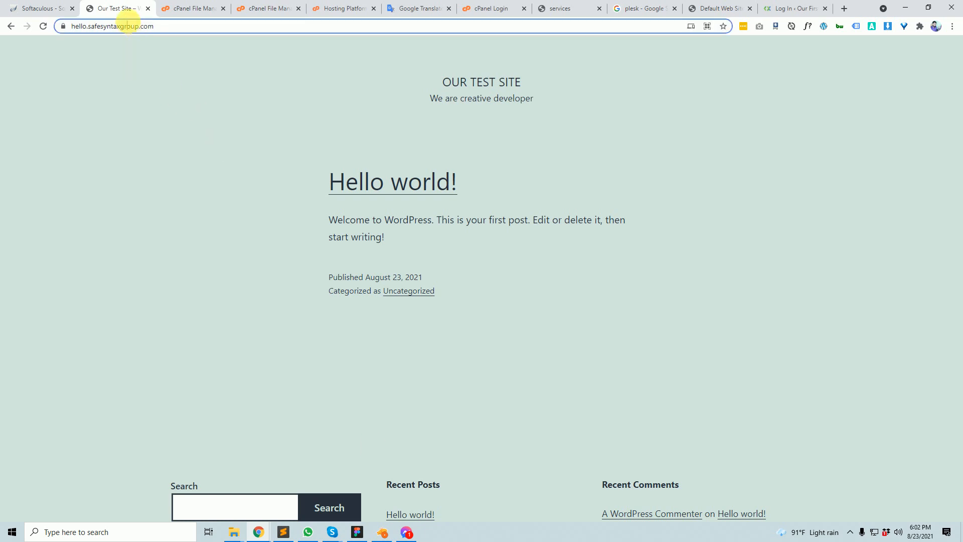
{"action": "triple_click", "coordinate": [129, 29]}
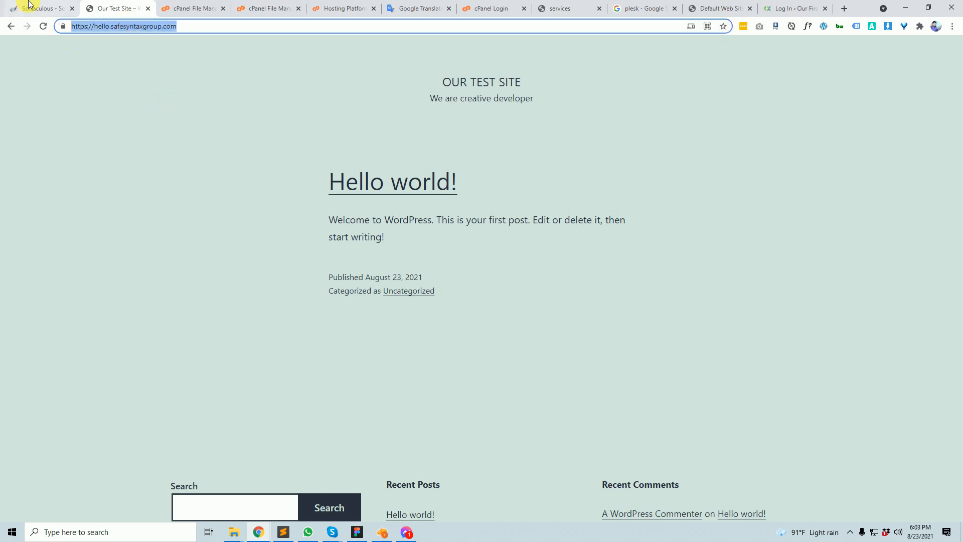
{"action": "left_click", "coordinate": [62, 10]}
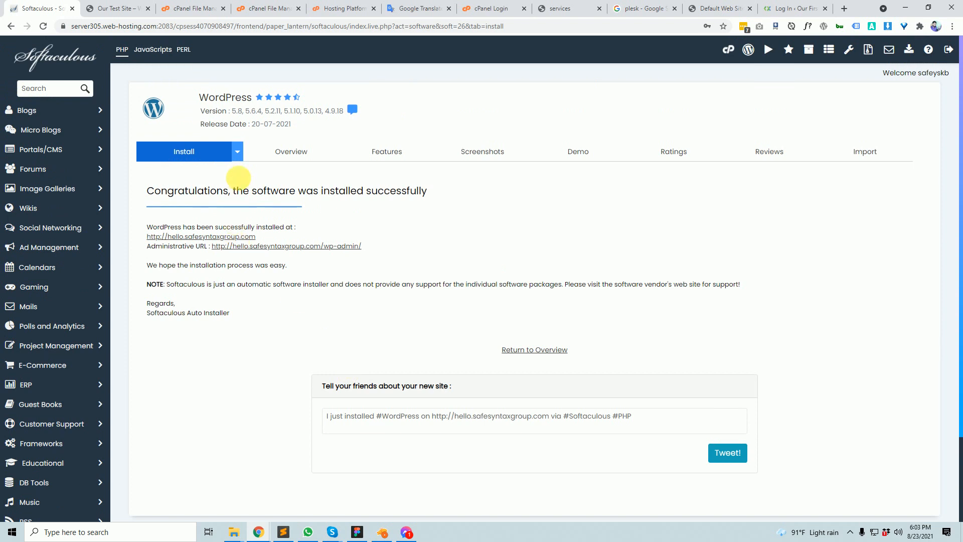
- Glance at the Our Test Site tab, then review the Softaculous success page with its wp-admin address
{"action": "left_click", "coordinate": [113, 8]}
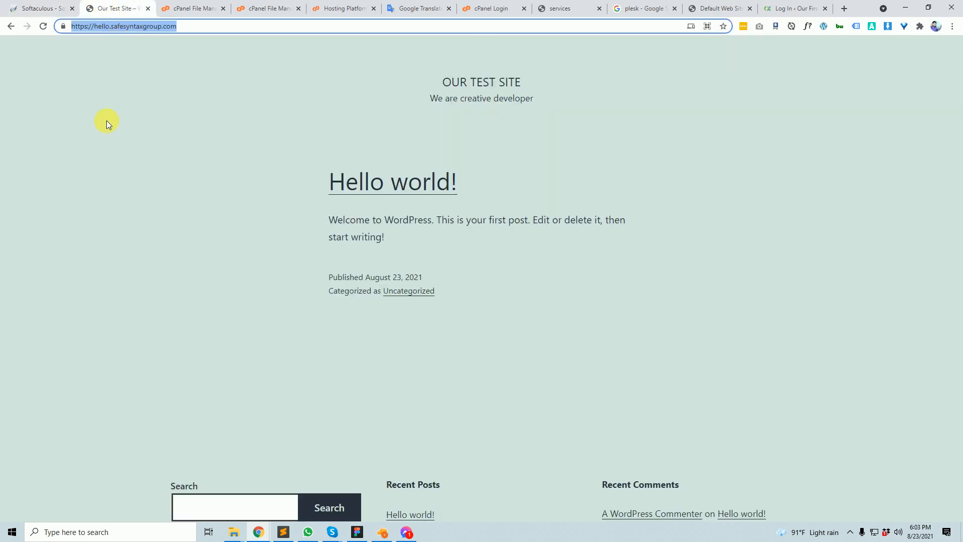
{"action": "left_click", "coordinate": [41, 8]}
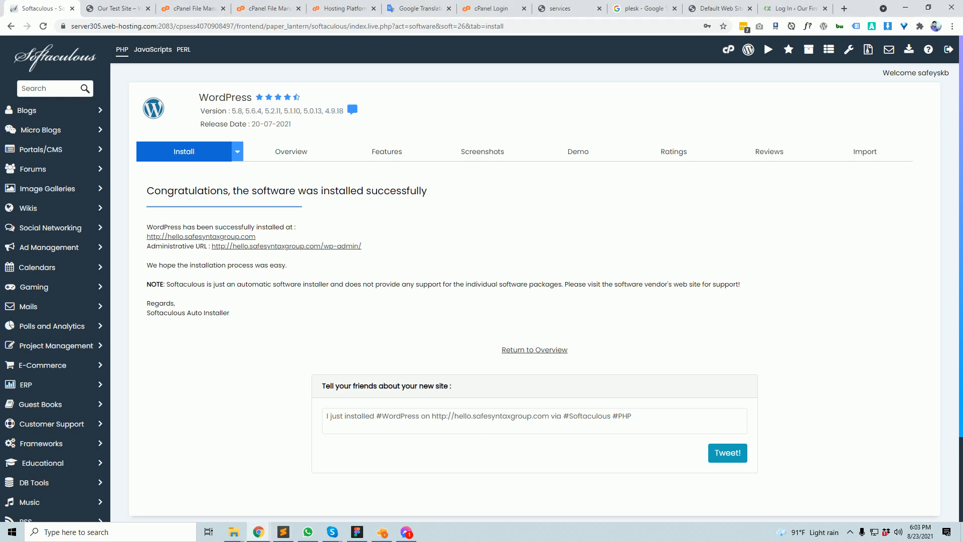
{"action": "scroll", "coordinate": [474, 369], "scroll_direction": "down", "scroll_amount": 3}
{"action": "scroll", "coordinate": [476, 368], "scroll_direction": "up", "scroll_amount": 3}
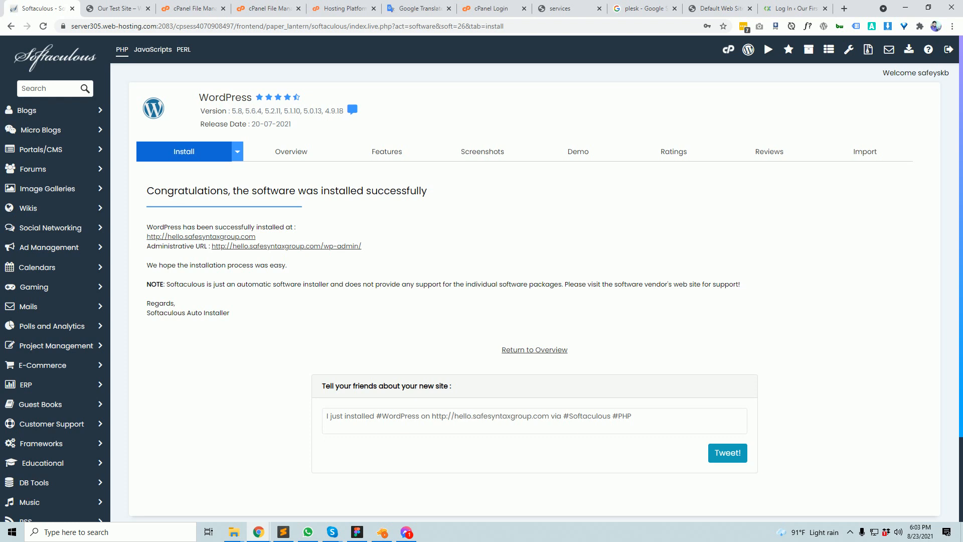
- Capture a screen region with Lightshot, label it 'SSL', then discard the capture
{"action": "key", "text": "Print"}
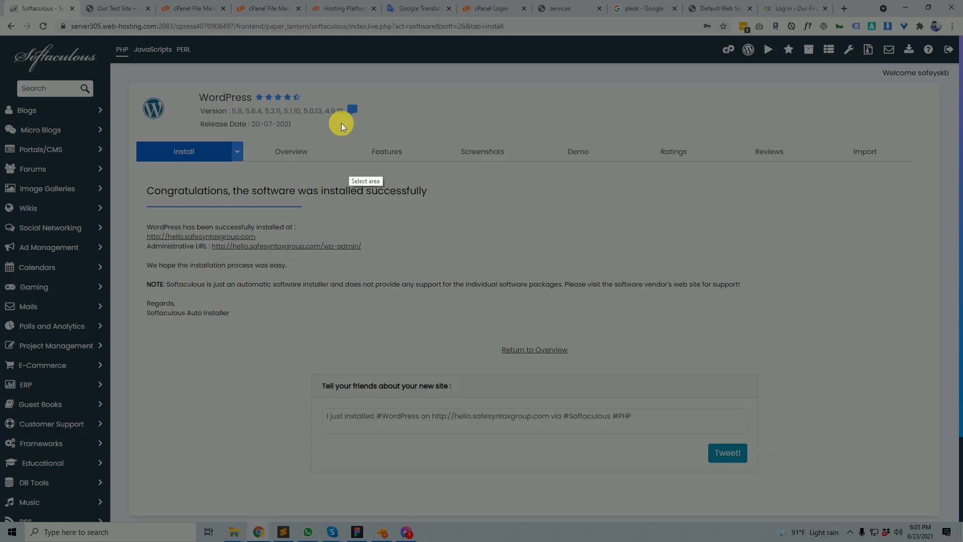
{"action": "left_click_drag", "start_coordinate": [334, 74], "coordinate": [803, 294]}
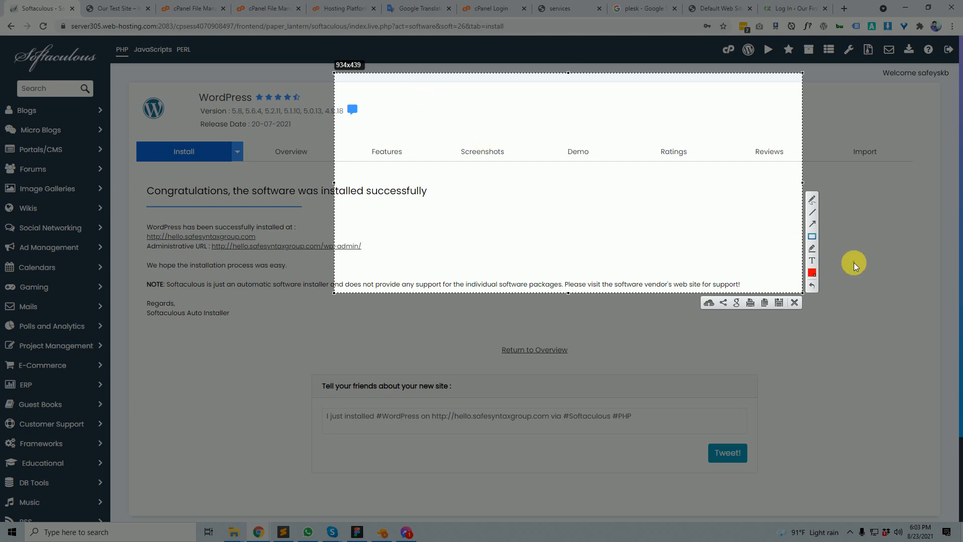
{"action": "left_click", "coordinate": [812, 225]}
{"action": "left_click", "coordinate": [436, 94]}
{"action": "type", "text": "SSL"}
{"action": "scroll", "coordinate": [577, 172], "scroll_direction": "up", "scroll_amount": 5}
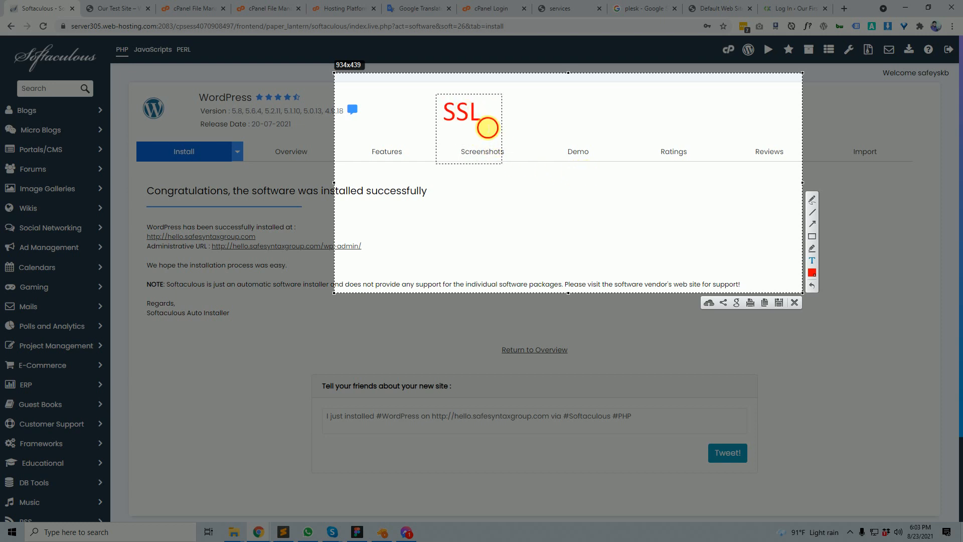
{"action": "mouse_move", "coordinate": [487, 120]}
{"action": "left_mouse_down"}
{"action": "mouse_move", "coordinate": [436, 116]}
{"action": "mouse_move", "coordinate": [449, 140]}
{"action": "mouse_move", "coordinate": [459, 127]}
{"action": "mouse_move", "coordinate": [442, 121]}
{"action": "left_mouse_up"}
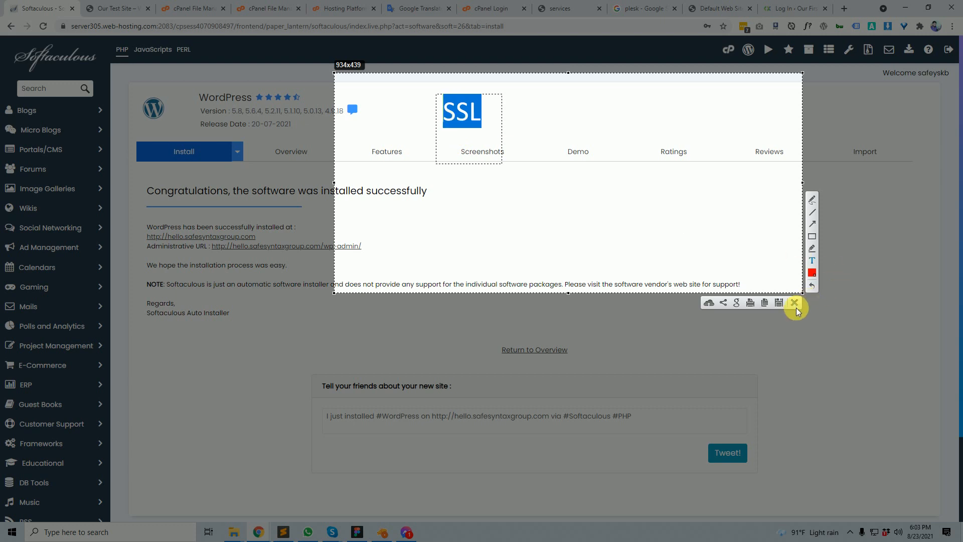
{"action": "left_click", "coordinate": [794, 303]}
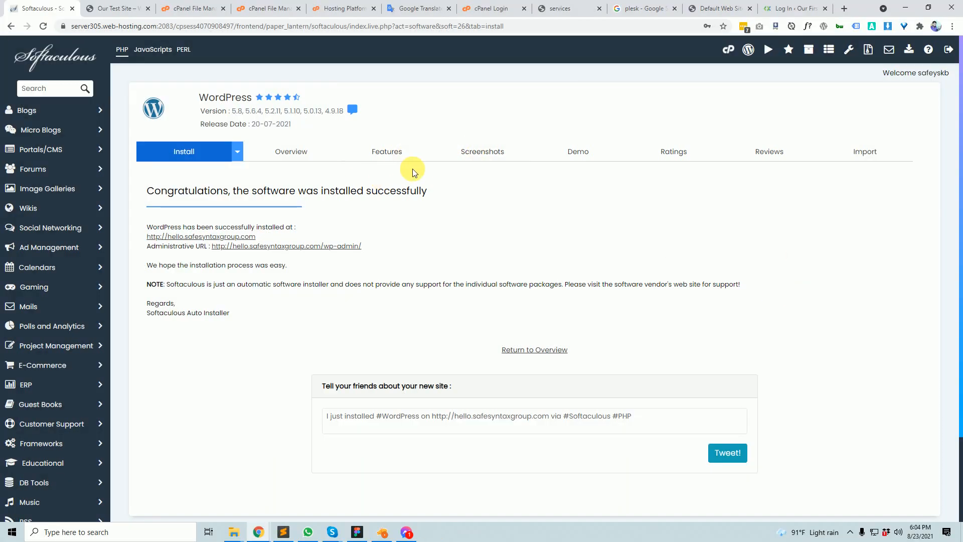
- Load safesyntax.com in a new tab and check its connection security details
{"action": "left_click", "coordinate": [845, 8]}
{"action": "type", "text": "sa"}
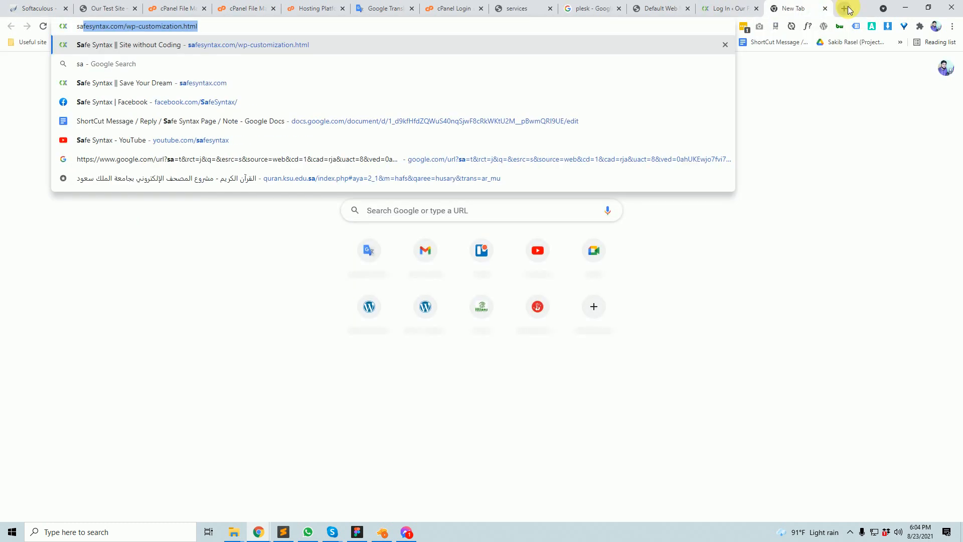
{"action": "type", "text": "fex"}
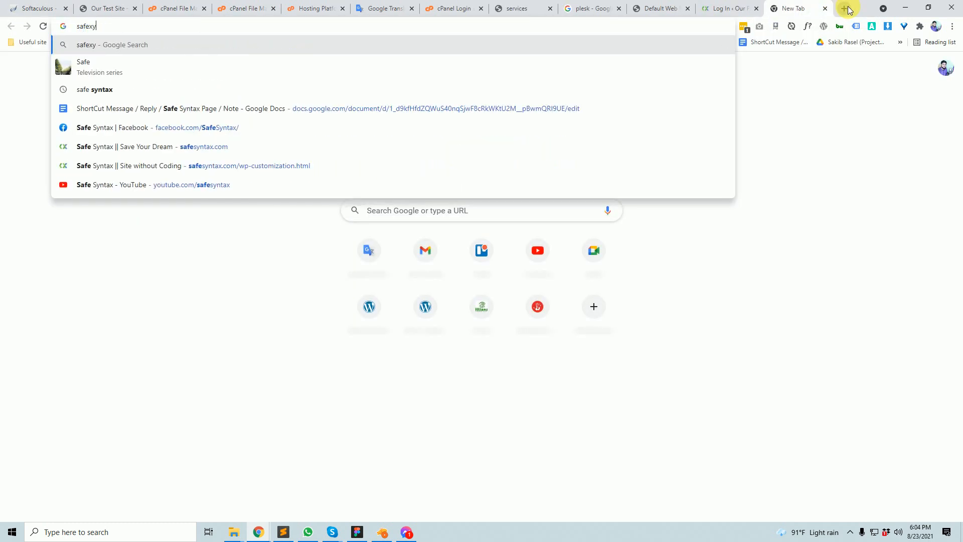
{"action": "key", "text": "BackSpace"}
{"action": "type", "text": "syntax"}
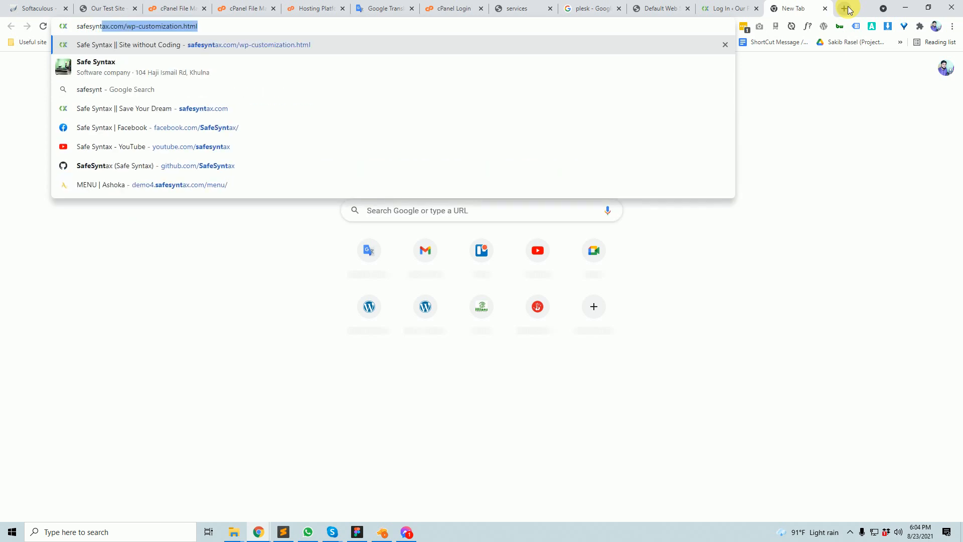
{"action": "type", "text": ".com"}
{"action": "key", "text": "Return"}
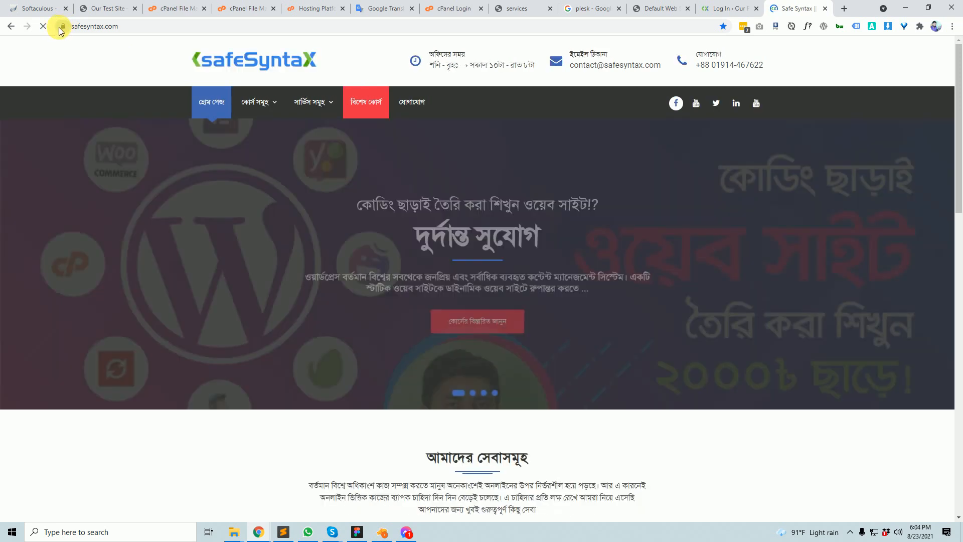
{"action": "left_click", "coordinate": [63, 28]}
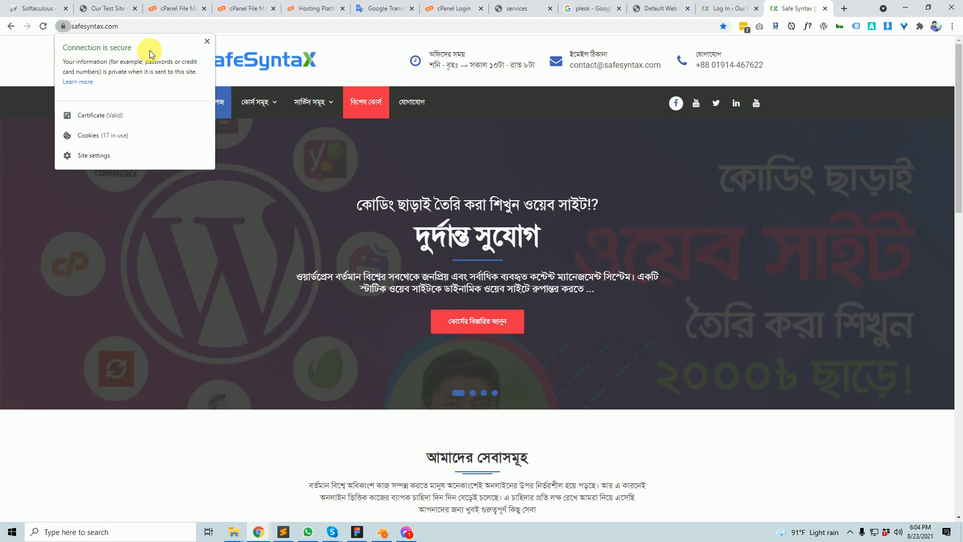
{"action": "left_click", "coordinate": [189, 27]}
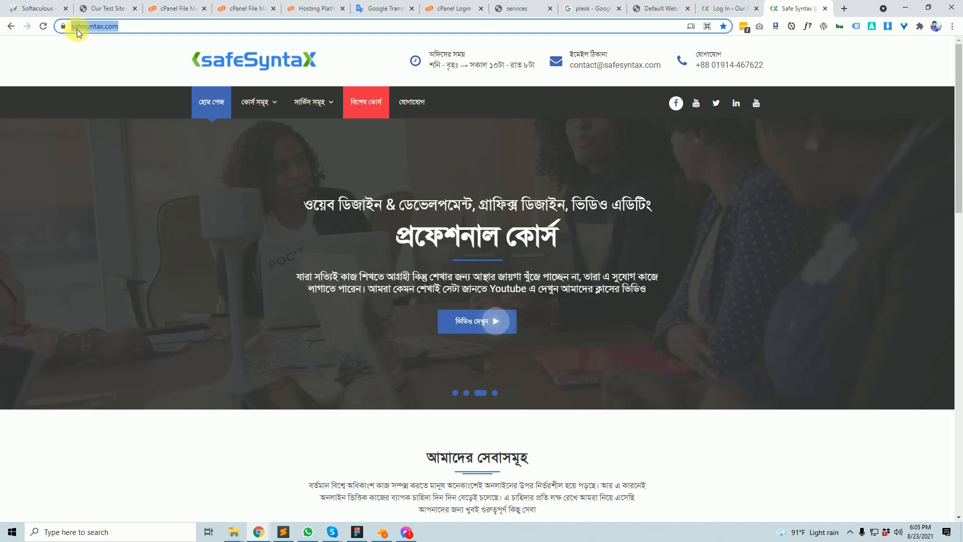
- Change the safesyntax.com address from https to http and load it to test the redirect
{"action": "left_click", "coordinate": [84, 46]}
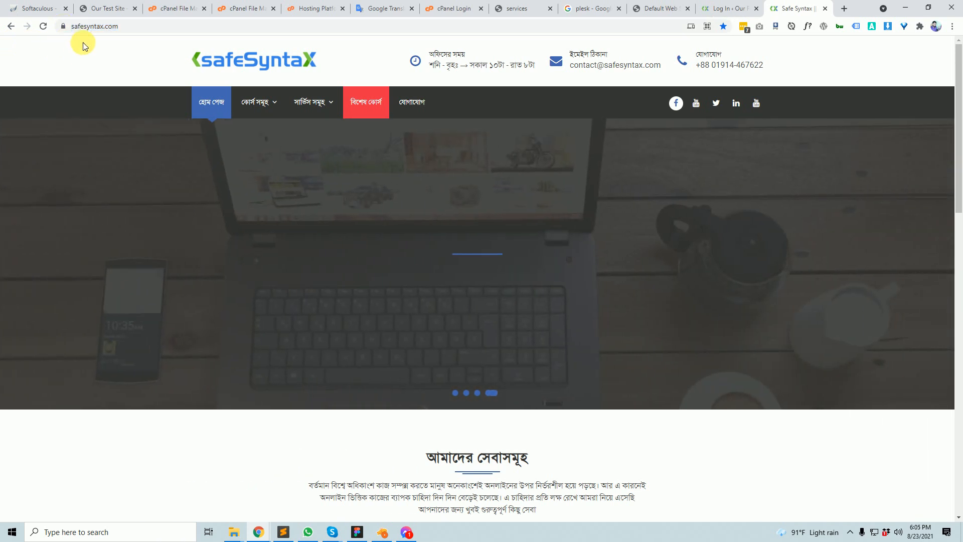
{"action": "left_click", "coordinate": [89, 27]}
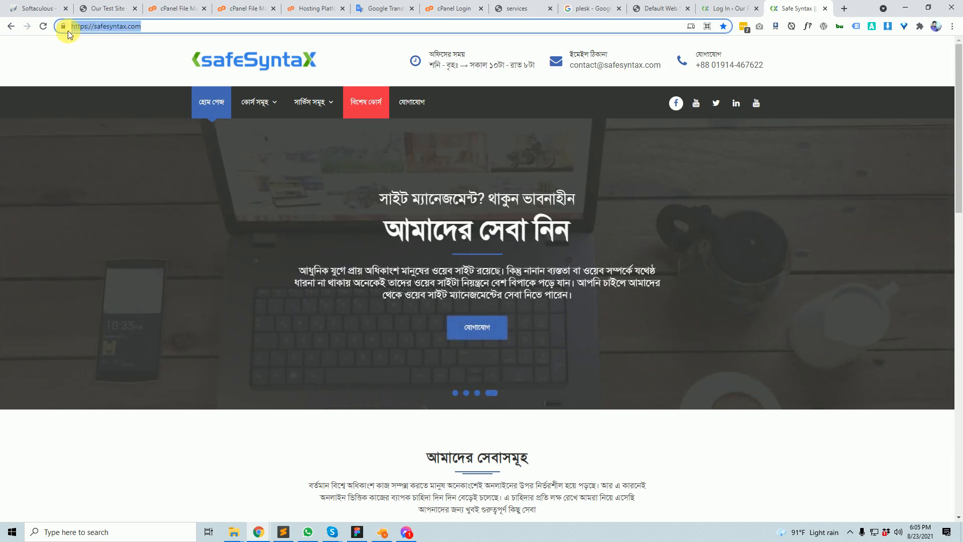
{"action": "left_click", "coordinate": [88, 27]}
{"action": "key", "text": "BackSpace"}
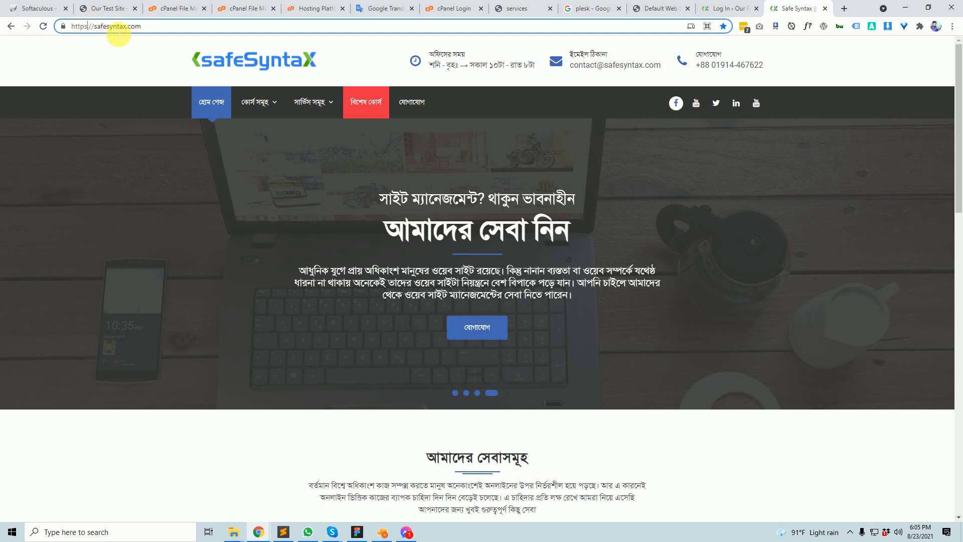
{"action": "key", "text": "BackSpace"}
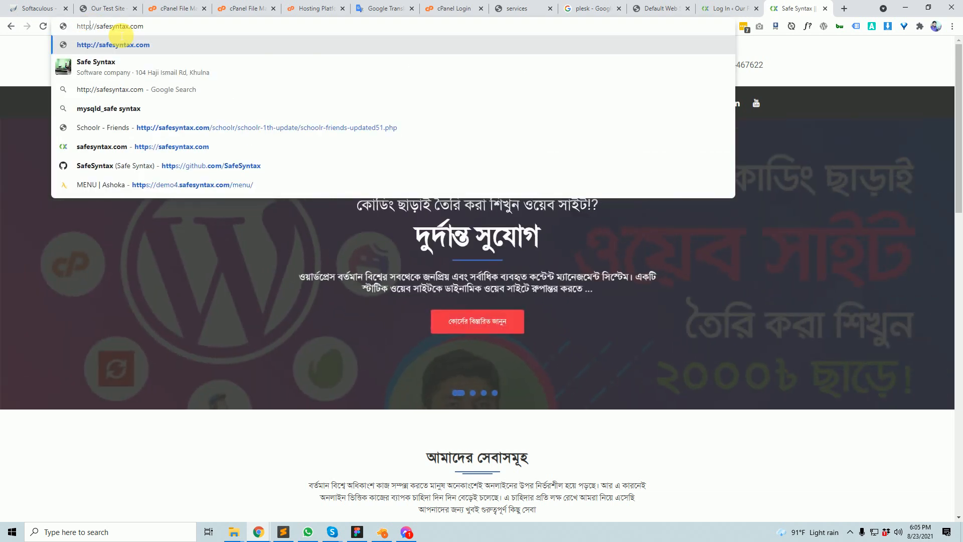
{"action": "key", "text": "Return"}
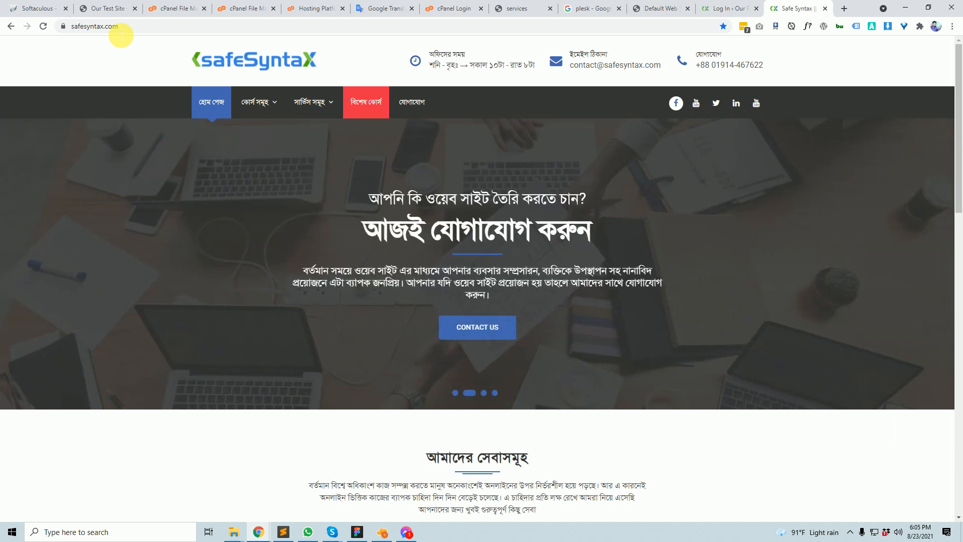
- Repeat the http address edit on safesyntax.com, then start a blank new tab
{"action": "double_click", "coordinate": [98, 28]}
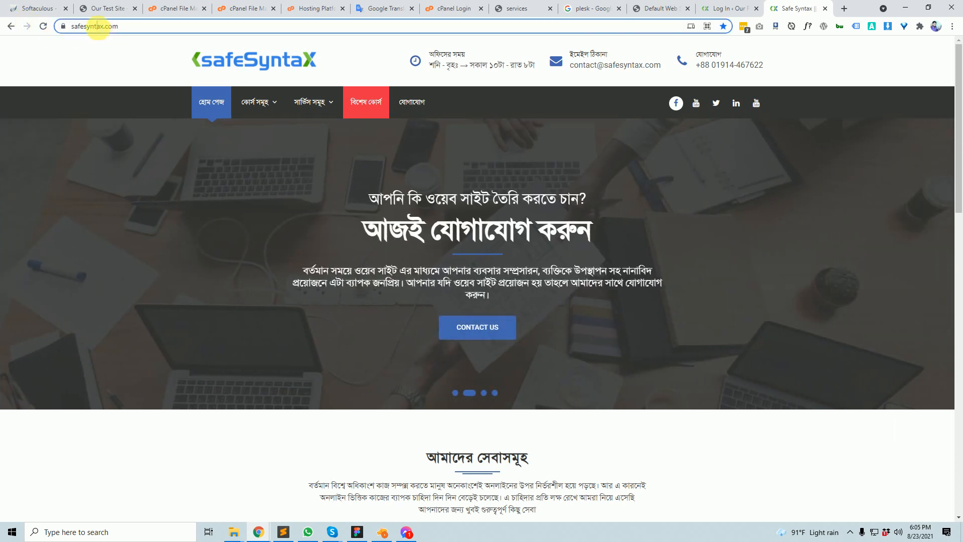
{"action": "left_click", "coordinate": [87, 26]}
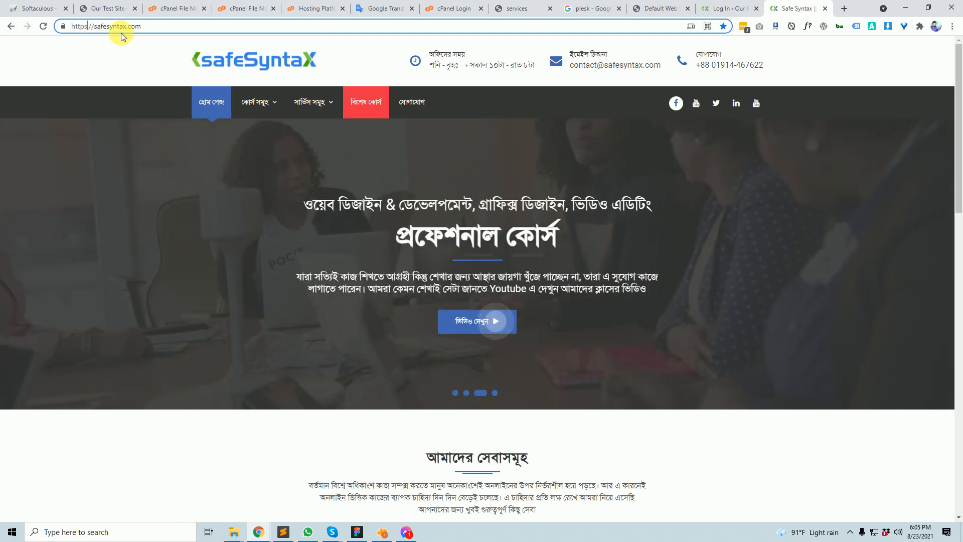
{"action": "key", "text": "BackSpace"}
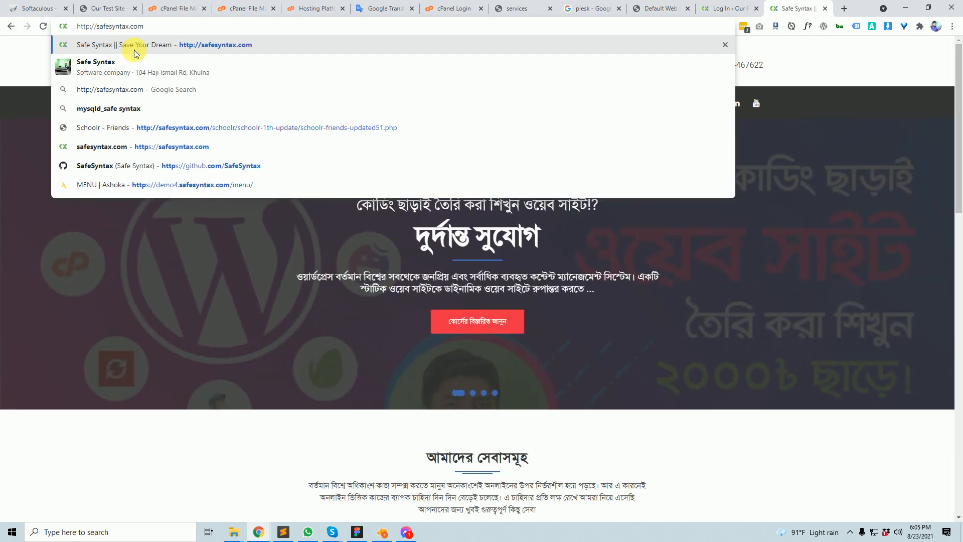
{"action": "left_click", "coordinate": [219, 275]}
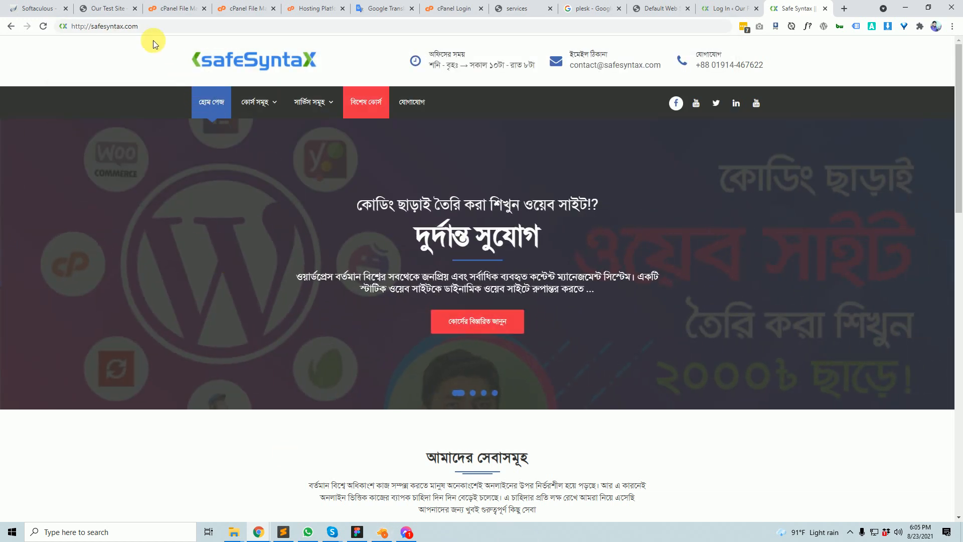
{"action": "double_click", "coordinate": [115, 27]}
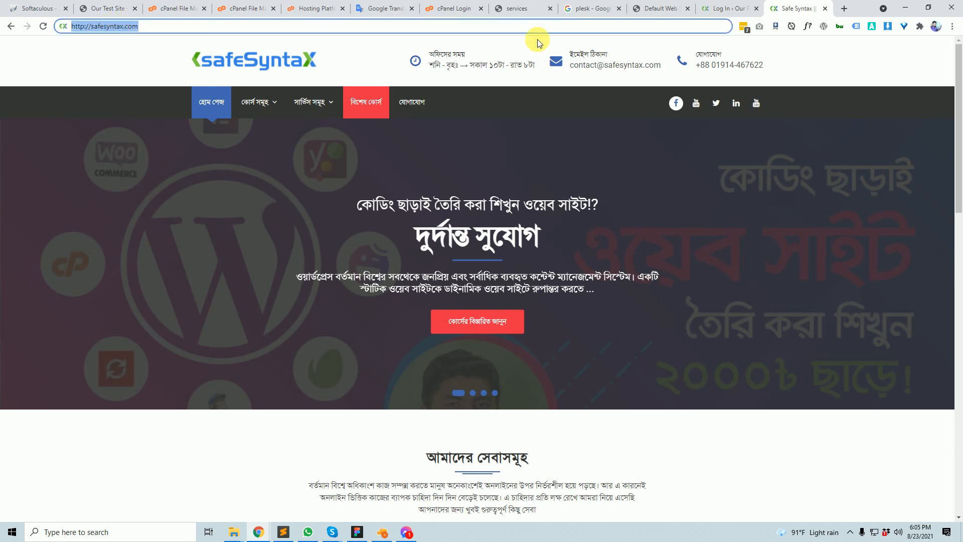
{"action": "left_click", "coordinate": [851, 12]}
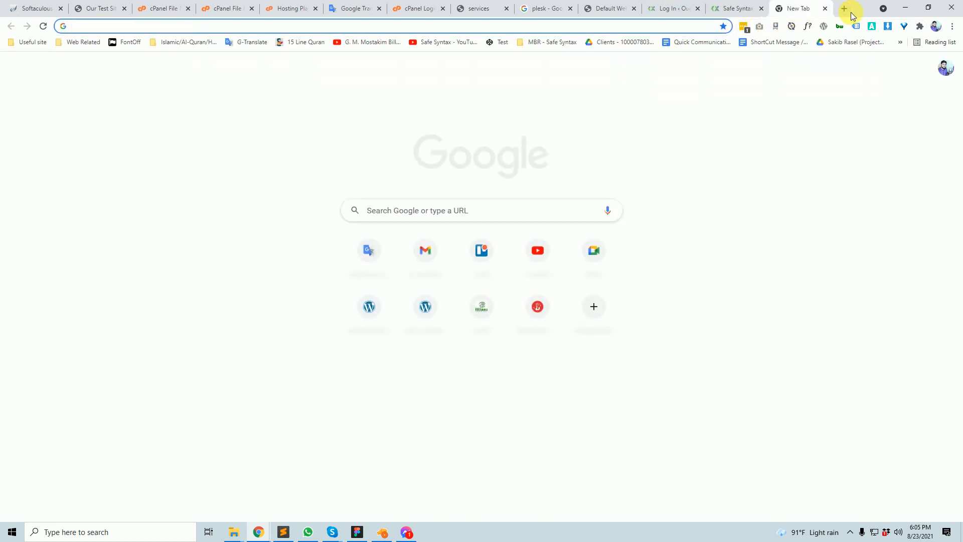
- Load sondipon.com and view its connection security details
{"action": "type", "text": "son"}
{"action": "key", "text": "Return"}
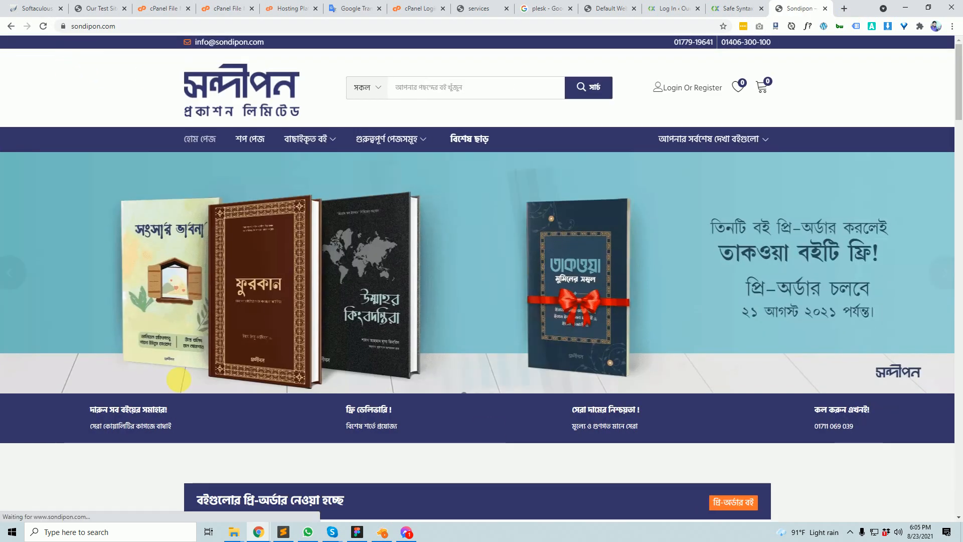
{"action": "scroll", "coordinate": [247, 362], "scroll_direction": "down", "scroll_amount": 4}
{"action": "scroll", "coordinate": [376, 361], "scroll_direction": "up", "scroll_amount": 4}
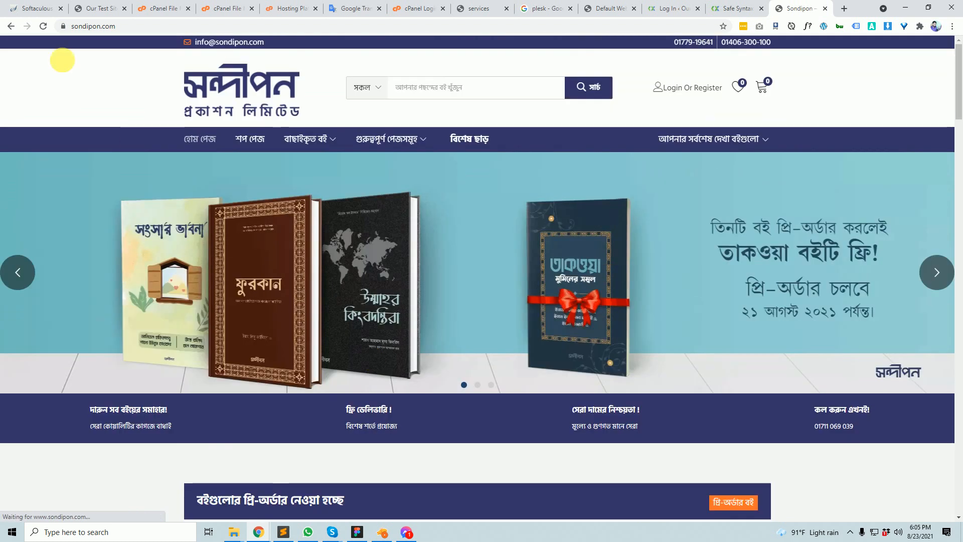
{"action": "left_click", "coordinate": [65, 27]}
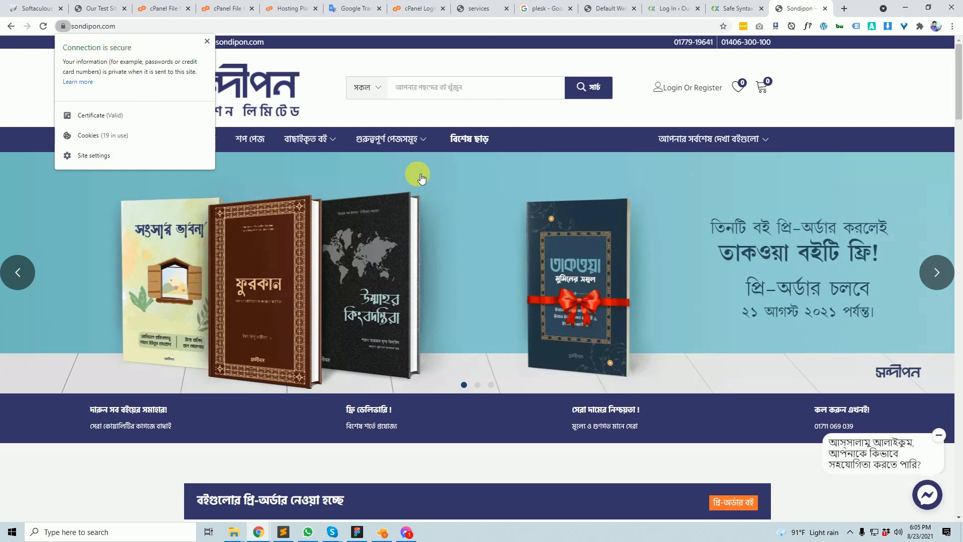
{"action": "left_click", "coordinate": [438, 101]}
- Add the ৳130.00 pre-order book to the shopping cart
{"action": "scroll", "coordinate": [439, 102], "scroll_direction": "down", "scroll_amount": 5}
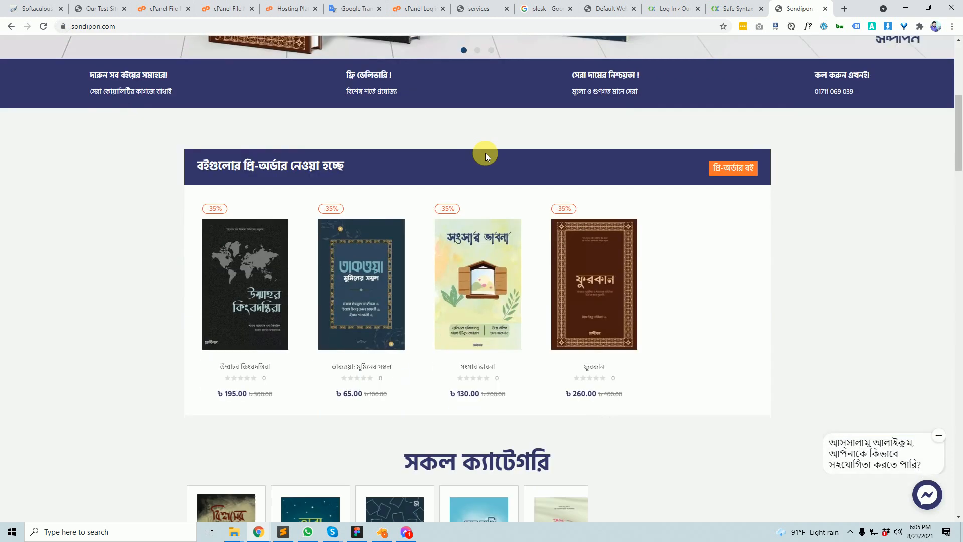
{"action": "scroll", "coordinate": [486, 152], "scroll_direction": "down", "scroll_amount": 5}
{"action": "scroll", "coordinate": [493, 170], "scroll_direction": "up", "scroll_amount": 3}
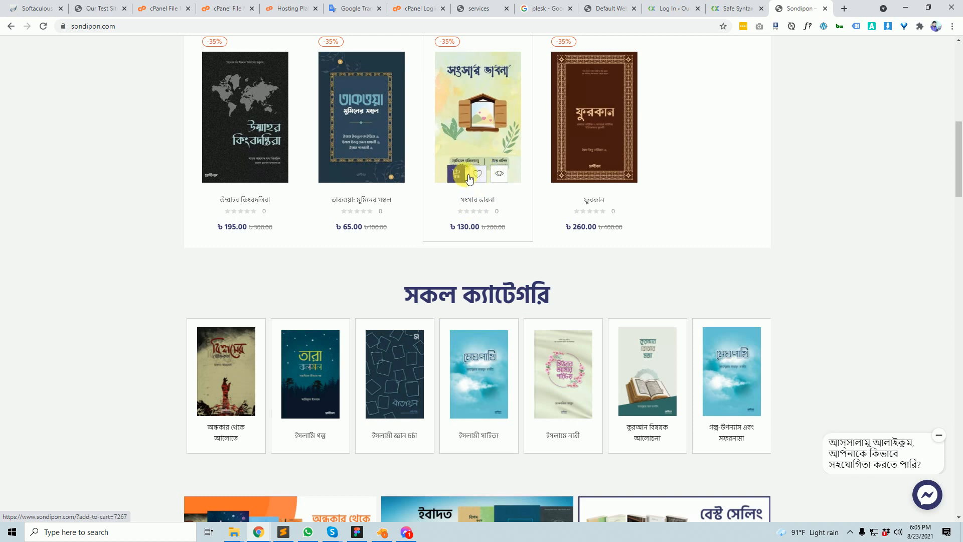
{"action": "left_click", "coordinate": [456, 176]}
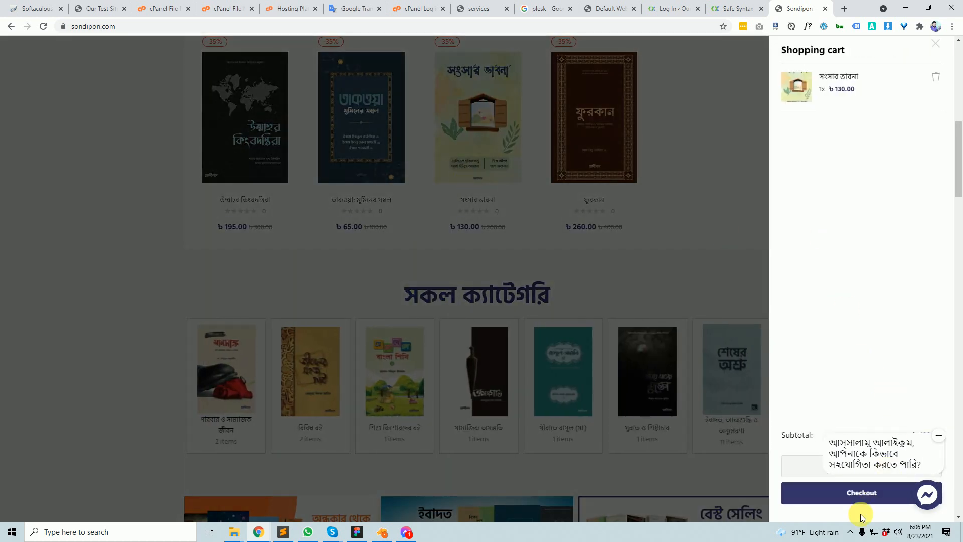
{"action": "scroll", "coordinate": [781, 263], "scroll_direction": "up", "scroll_amount": 10}
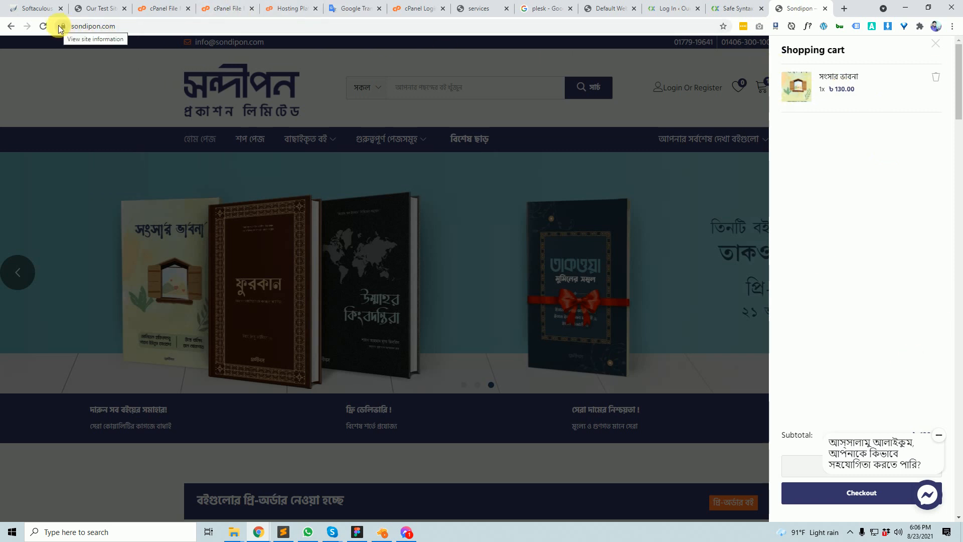
- Capture the Sondipon banner and cart area and draw red boxes around the book cover and cart side
{"action": "key", "text": "Print"}
{"action": "mouse_move", "coordinate": [46, 68]}
{"action": "left_mouse_down"}
{"action": "mouse_move", "coordinate": [953, 384]}
{"action": "mouse_move", "coordinate": [872, 362]}
{"action": "left_mouse_up"}
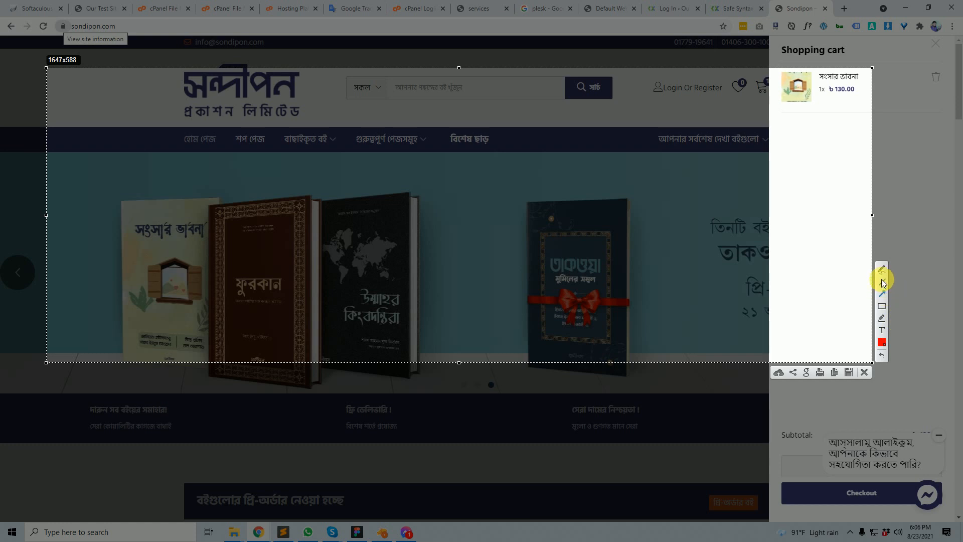
{"action": "left_click", "coordinate": [882, 307]}
{"action": "left_click_drag", "start_coordinate": [77, 94], "coordinate": [233, 328]}
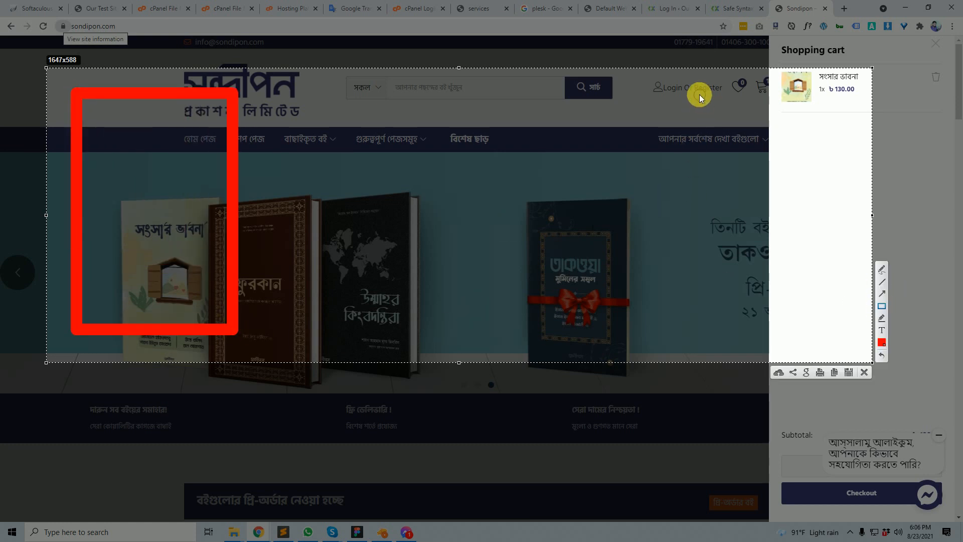
{"action": "left_click_drag", "start_coordinate": [692, 85], "coordinate": [859, 350]}
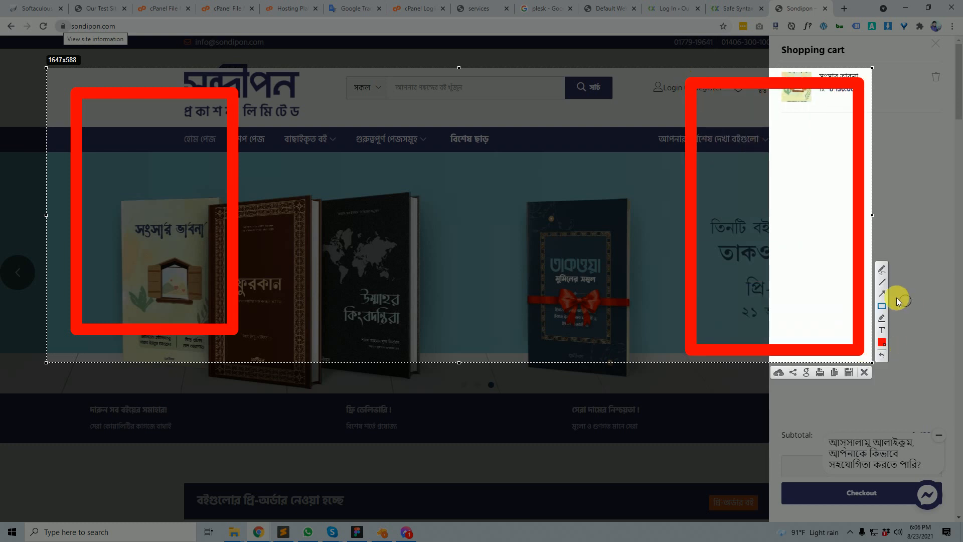
- Label the boxes 'bangladesh' and 'USA' and draw an arrow from bangladesh to USA
{"action": "left_click", "coordinate": [882, 333]}
{"action": "left_click", "coordinate": [128, 125]}
{"action": "type", "text": "banglas"}
{"action": "key", "text": "BackSpace"}
{"action": "type", "text": "desh"}
{"action": "scroll", "coordinate": [211, 155], "scroll_direction": "up", "scroll_amount": 5}
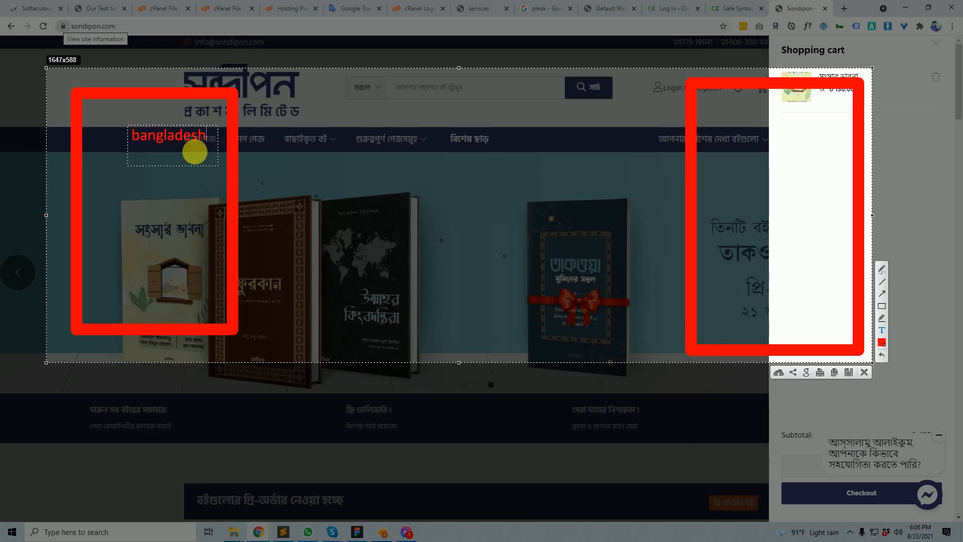
{"action": "left_click", "coordinate": [731, 149]}
{"action": "type", "text": "USA"}
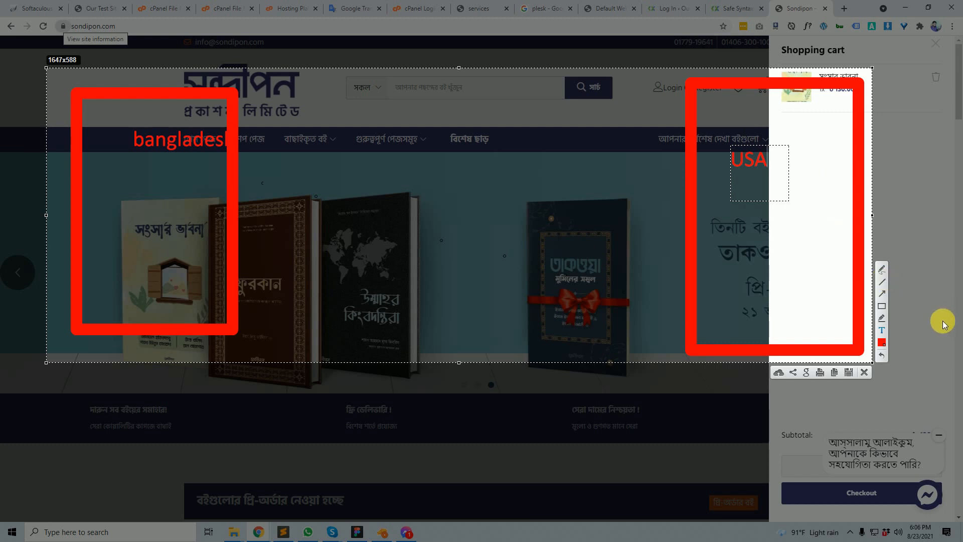
{"action": "left_click", "coordinate": [882, 295]}
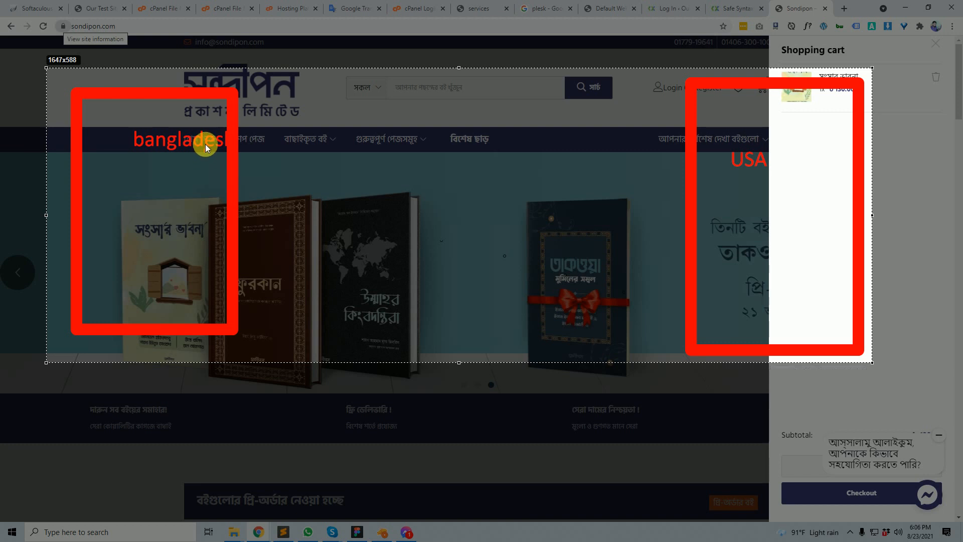
{"action": "mouse_move", "coordinate": [205, 144]}
{"action": "left_mouse_down"}
{"action": "mouse_move", "coordinate": [607, 158]}
{"action": "mouse_move", "coordinate": [683, 156]}
{"action": "mouse_move", "coordinate": [333, 155]}
{"action": "mouse_move", "coordinate": [724, 144]}
{"action": "mouse_move", "coordinate": [725, 154]}
{"action": "left_mouse_up"}
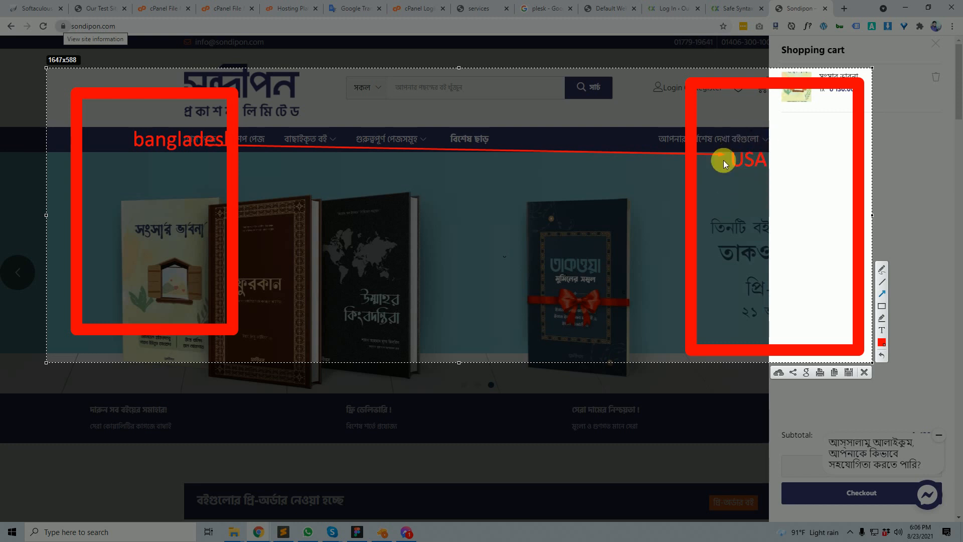
- Add a return arrow, boxes around the first book and banner middle, and two upward arrows
{"action": "mouse_move", "coordinate": [736, 160]}
{"action": "left_mouse_down"}
{"action": "mouse_move", "coordinate": [229, 146]}
{"action": "mouse_move", "coordinate": [212, 173]}
{"action": "left_mouse_up"}
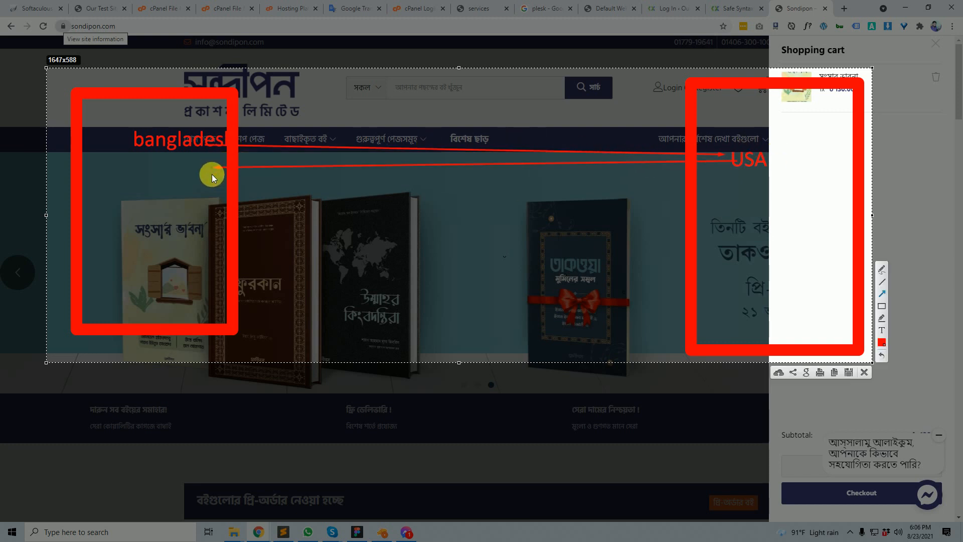
{"action": "left_click", "coordinate": [882, 305]}
{"action": "left_click_drag", "start_coordinate": [100, 172], "coordinate": [202, 303]}
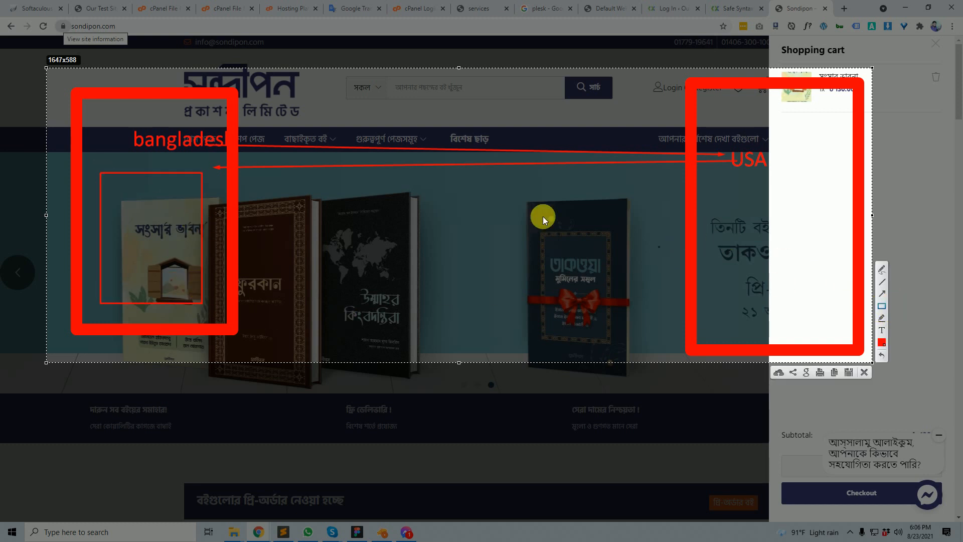
{"action": "left_click_drag", "start_coordinate": [242, 87], "coordinate": [671, 360]}
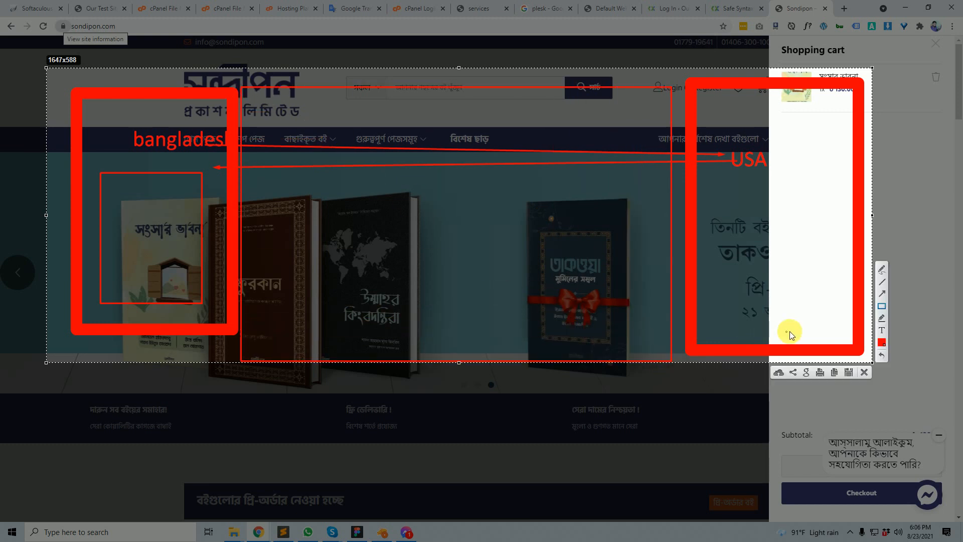
{"action": "left_click", "coordinate": [882, 294]}
{"action": "left_click_drag", "start_coordinate": [503, 463], "coordinate": [495, 260]}
{"action": "left_click_drag", "start_coordinate": [296, 477], "coordinate": [371, 248]}
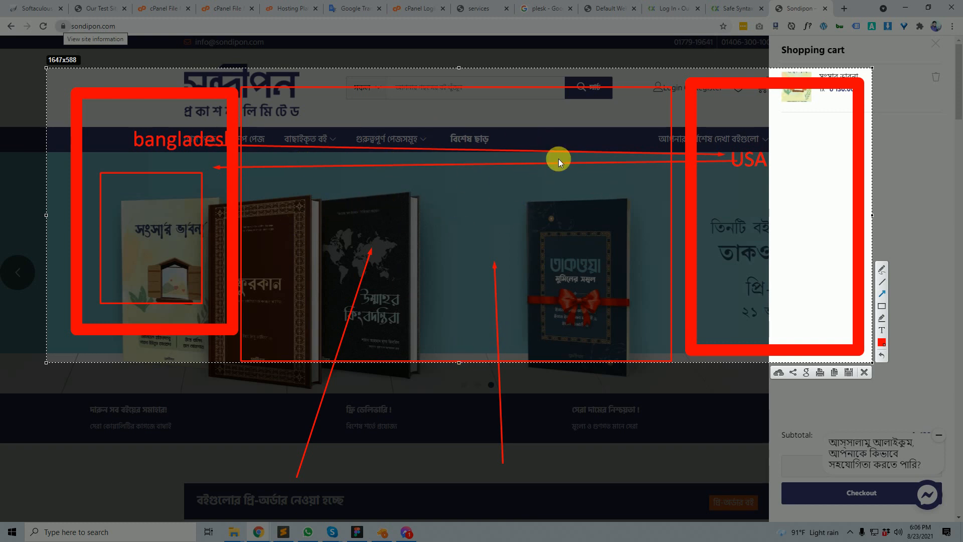
- Place a text box below the banner, add another arrow, and scribble freehand loops over the books
{"action": "left_click", "coordinate": [881, 329]}
{"action": "left_click", "coordinate": [506, 466]}
{"action": "left_click", "coordinate": [883, 293]}
{"action": "left_click_drag", "start_coordinate": [212, 194], "coordinate": [356, 199]}
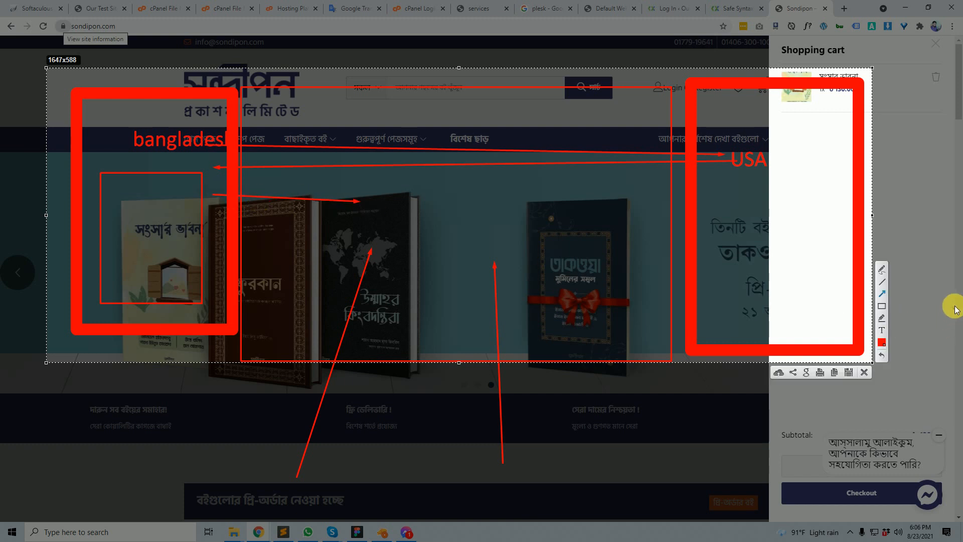
{"action": "left_click", "coordinate": [883, 271]}
{"action": "mouse_move", "coordinate": [330, 152]}
{"action": "left_mouse_down"}
{"action": "mouse_move", "coordinate": [288, 168]}
{"action": "mouse_move", "coordinate": [312, 221]}
{"action": "mouse_move", "coordinate": [537, 242]}
{"action": "mouse_move", "coordinate": [421, 227]}
{"action": "mouse_move", "coordinate": [479, 314]}
{"action": "mouse_move", "coordinate": [409, 296]}
{"action": "mouse_move", "coordinate": [441, 112]}
{"action": "mouse_move", "coordinate": [660, 332]}
{"action": "mouse_move", "coordinate": [355, 144]}
{"action": "mouse_move", "coordinate": [314, 221]}
{"action": "mouse_move", "coordinate": [536, 201]}
{"action": "mouse_move", "coordinate": [512, 298]}
{"action": "mouse_move", "coordinate": [456, 305]}
{"action": "left_mouse_up"}
{"action": "mouse_move", "coordinate": [606, 148]}
{"action": "left_mouse_down"}
{"action": "mouse_move", "coordinate": [620, 310]}
{"action": "mouse_move", "coordinate": [314, 225]}
{"action": "mouse_move", "coordinate": [428, 287]}
{"action": "mouse_move", "coordinate": [546, 166]}
{"action": "left_mouse_up"}
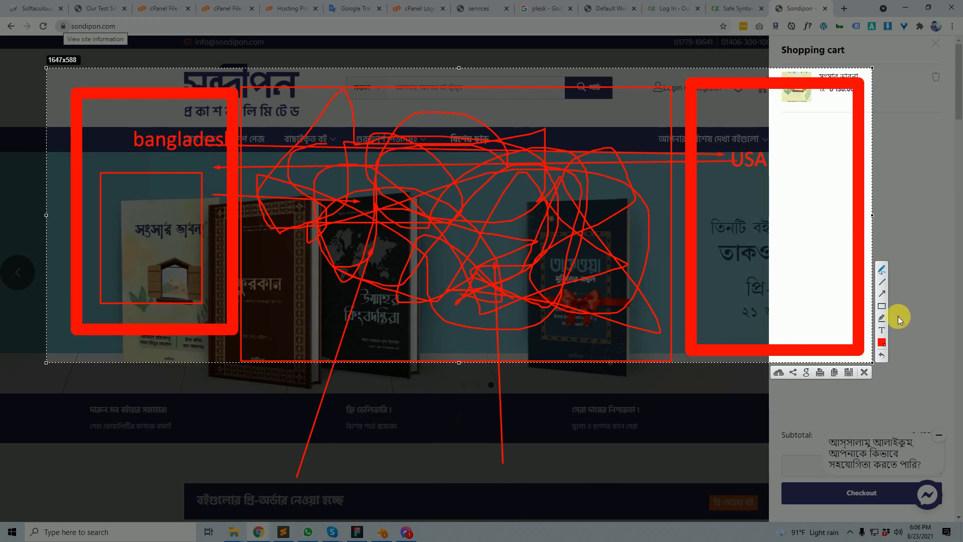
- Box an area below the banner, then close the capture without saving
{"action": "left_click", "coordinate": [883, 308]}
{"action": "left_click_drag", "start_coordinate": [468, 428], "coordinate": [645, 515]}
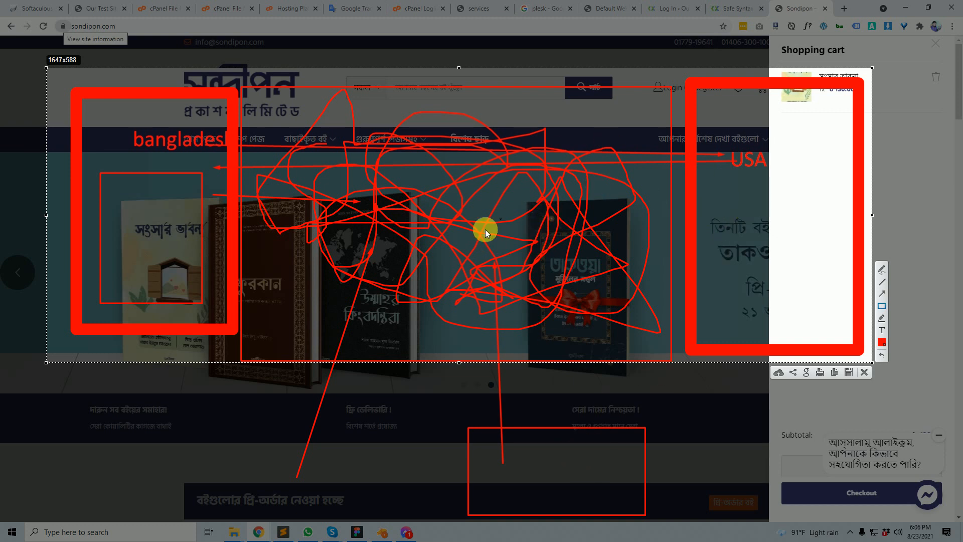
{"action": "left_click", "coordinate": [865, 372]}
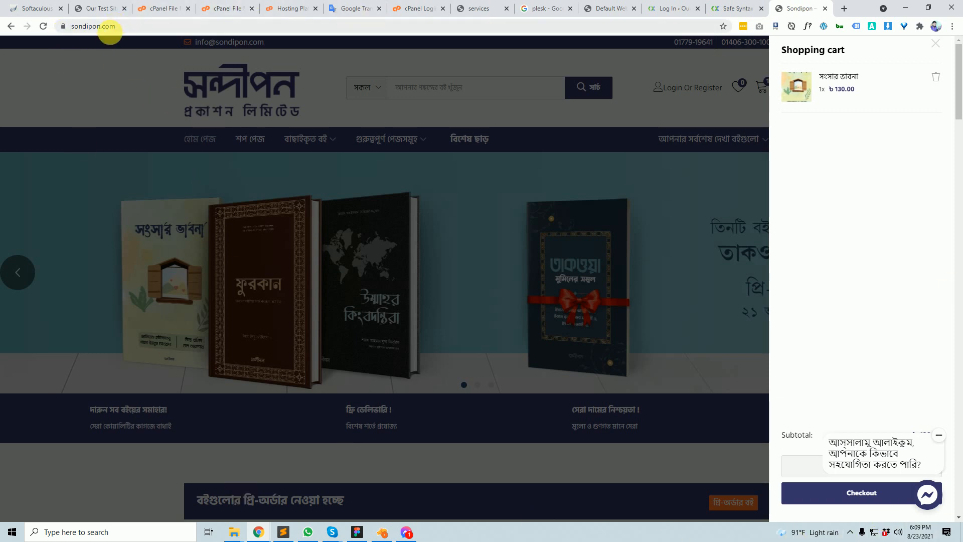
{"action": "left_click", "coordinate": [108, 30]}
{"action": "double_click", "coordinate": [108, 32]}
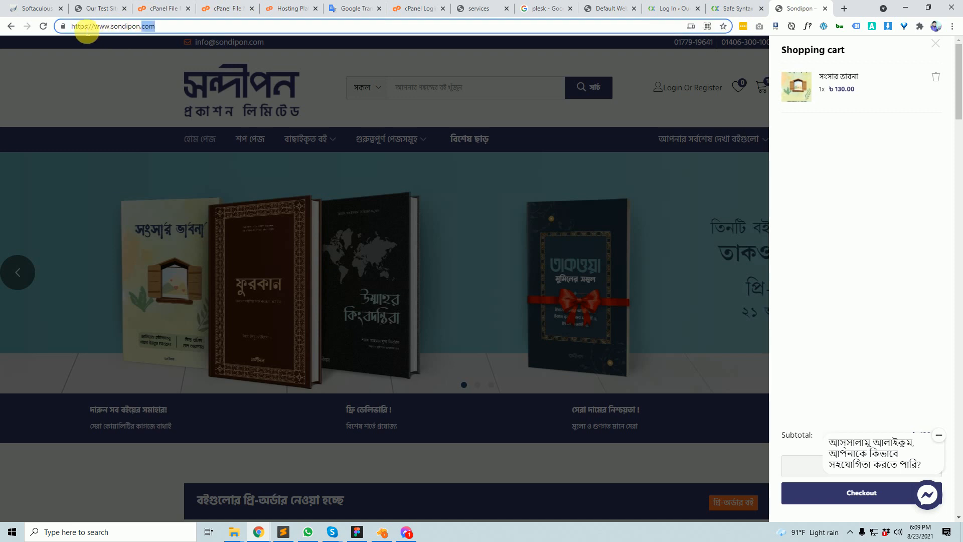
{"action": "double_click", "coordinate": [80, 26]}
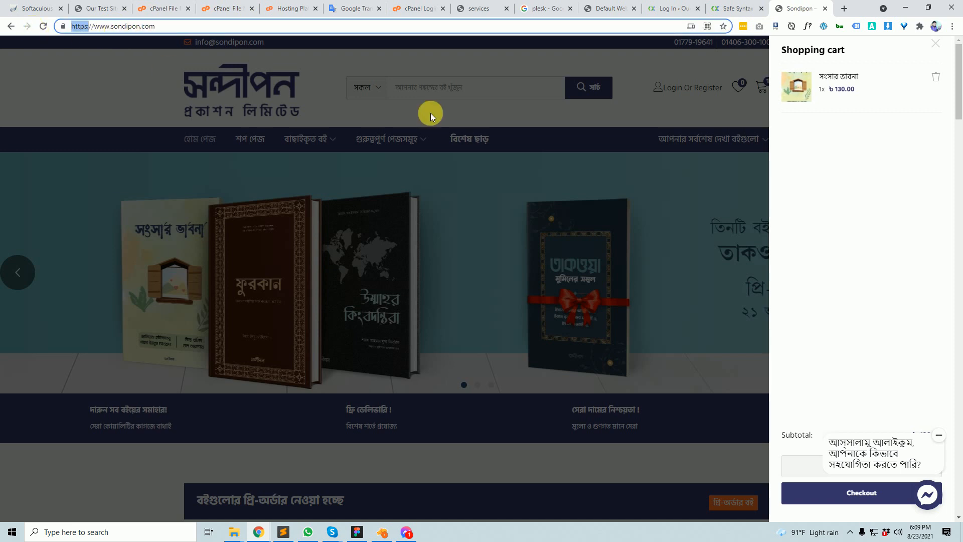
{"action": "scroll", "coordinate": [887, 456], "scroll_direction": "down", "scroll_amount": 5}
{"action": "scroll", "coordinate": [764, 342], "scroll_direction": "down", "scroll_amount": 5}
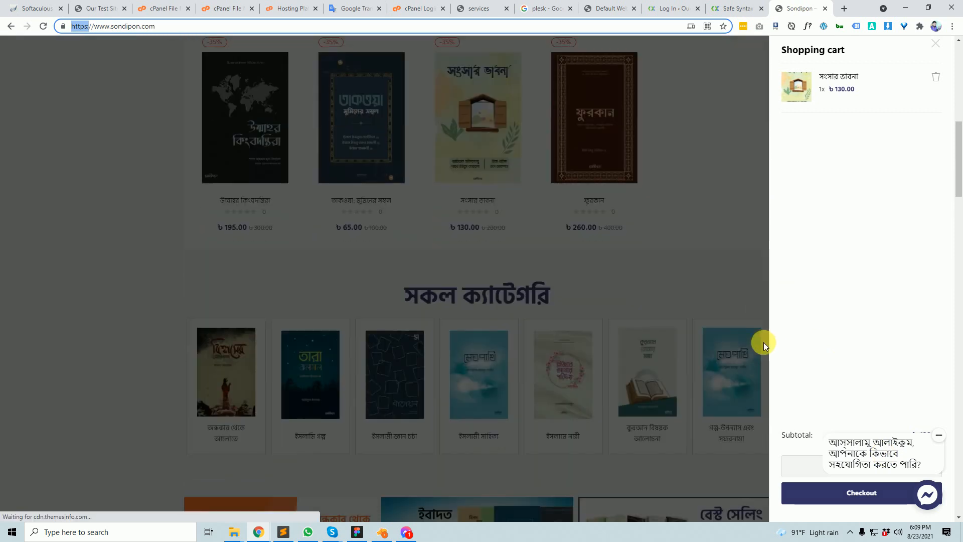
{"action": "scroll", "coordinate": [776, 324], "scroll_direction": "up", "scroll_amount": 10}
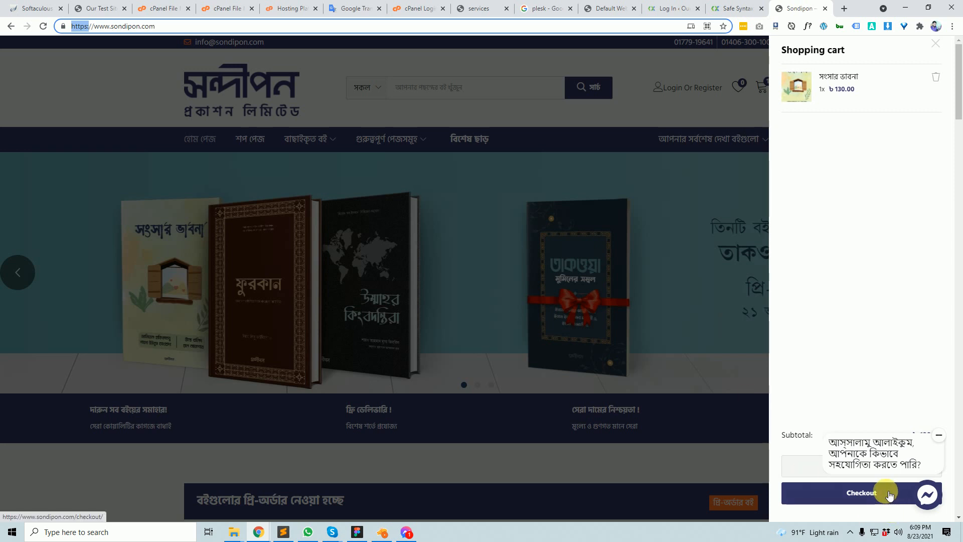
{"action": "left_click", "coordinate": [102, 30]}
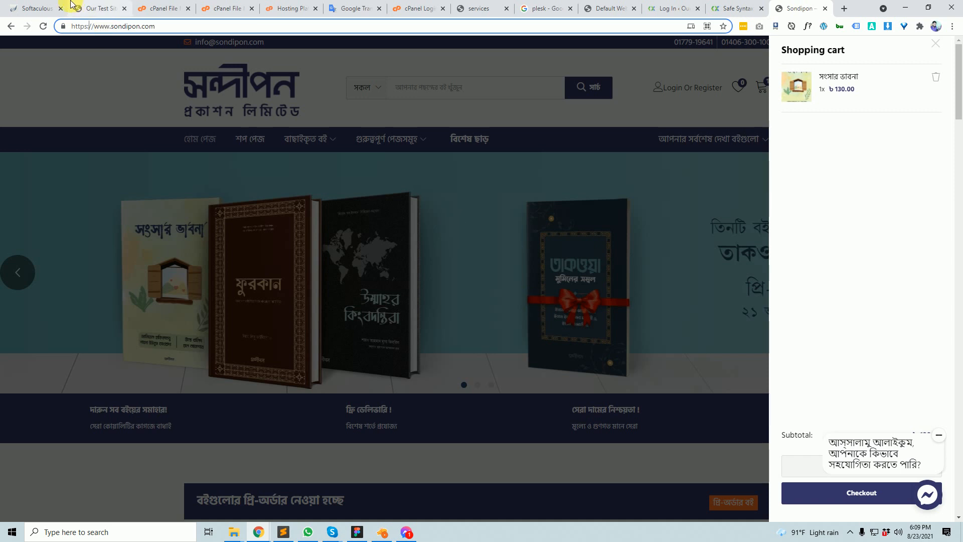
{"action": "left_click", "coordinate": [40, 4]}
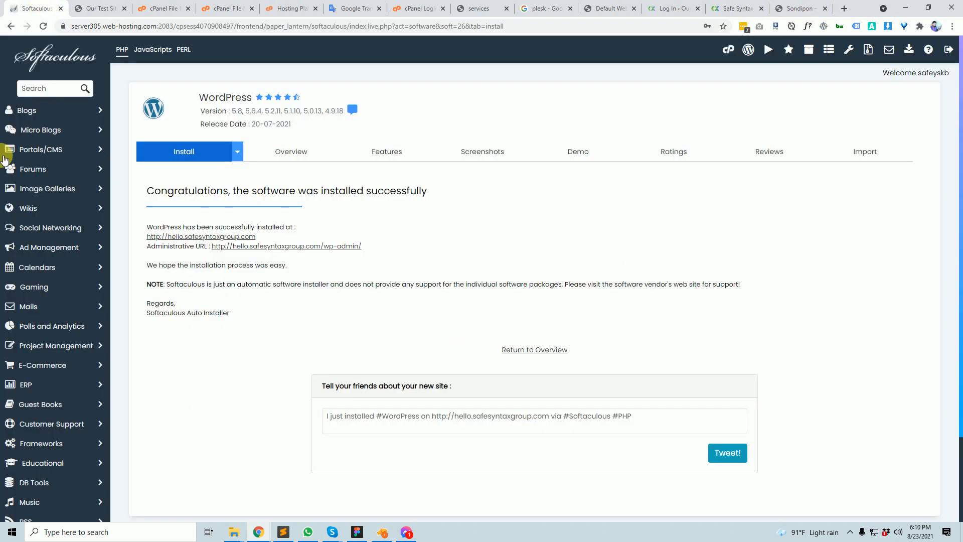
- Capture a strip of the install-success page, add a red arrow, discard it, and switch to Our Test Site
{"action": "key", "text": "Print"}
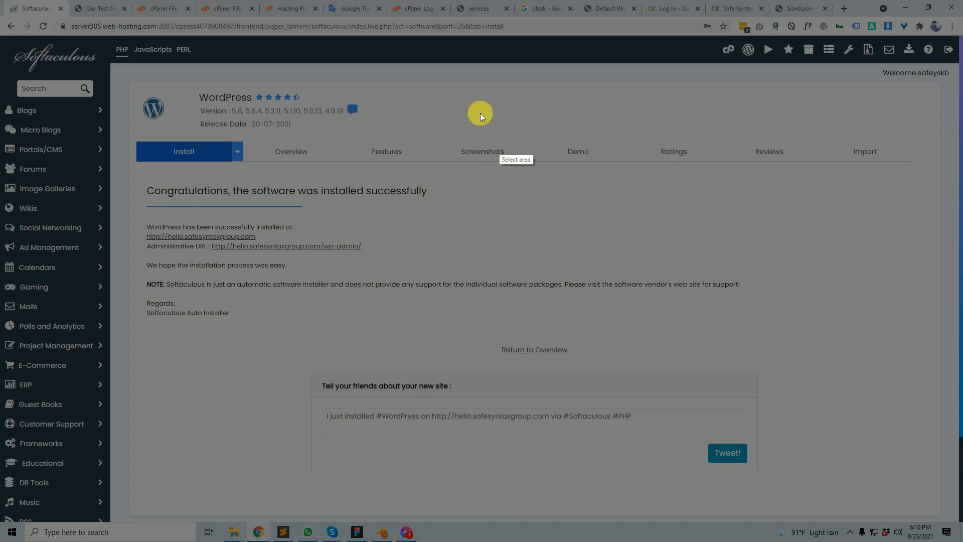
{"action": "left_click_drag", "start_coordinate": [426, 83], "coordinate": [814, 140]}
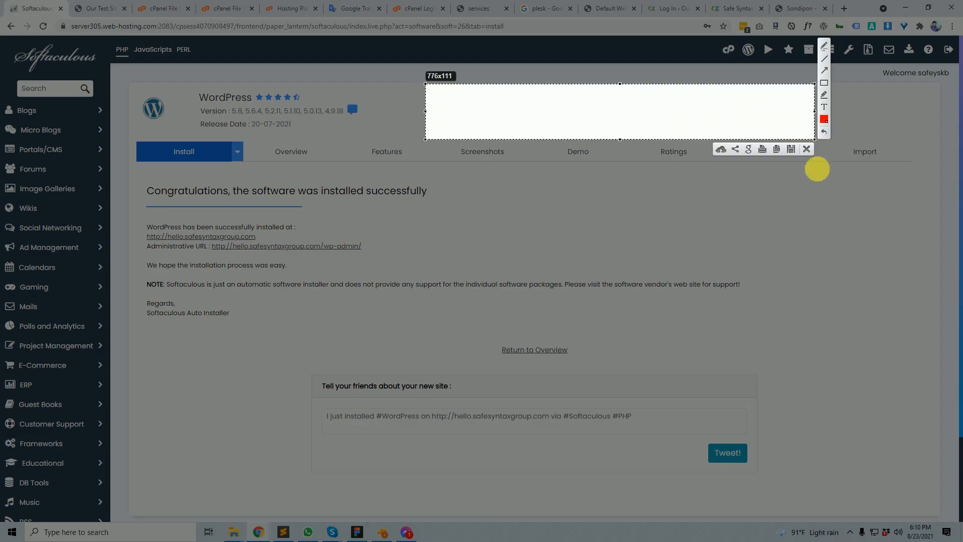
{"action": "left_click", "coordinate": [825, 71]}
{"action": "left_click_drag", "start_coordinate": [705, 213], "coordinate": [760, 117]}
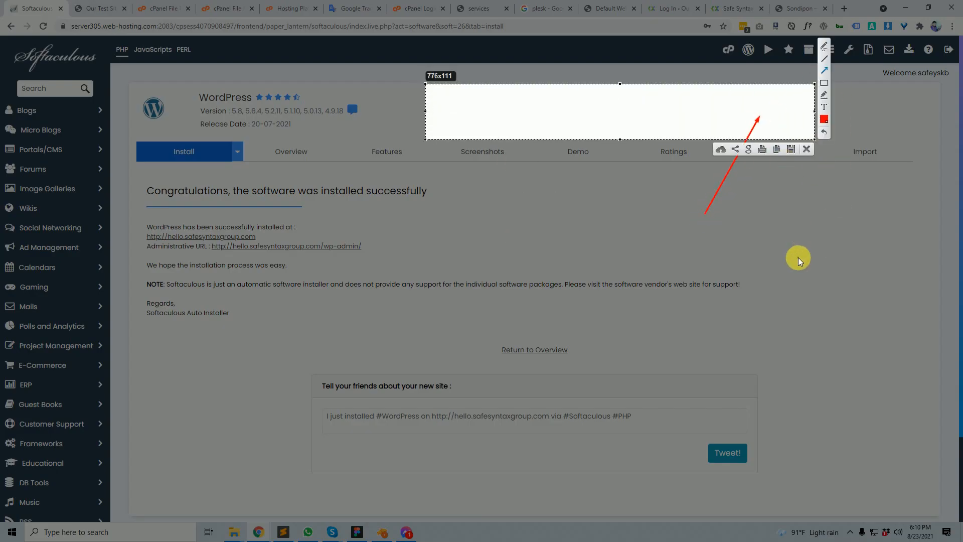
{"action": "left_click", "coordinate": [825, 107]}
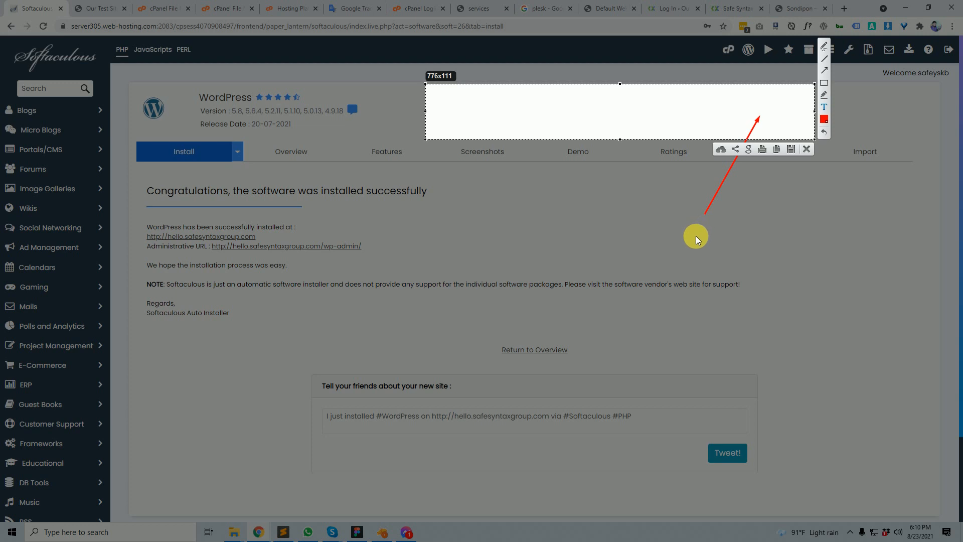
{"action": "left_click", "coordinate": [807, 149]}
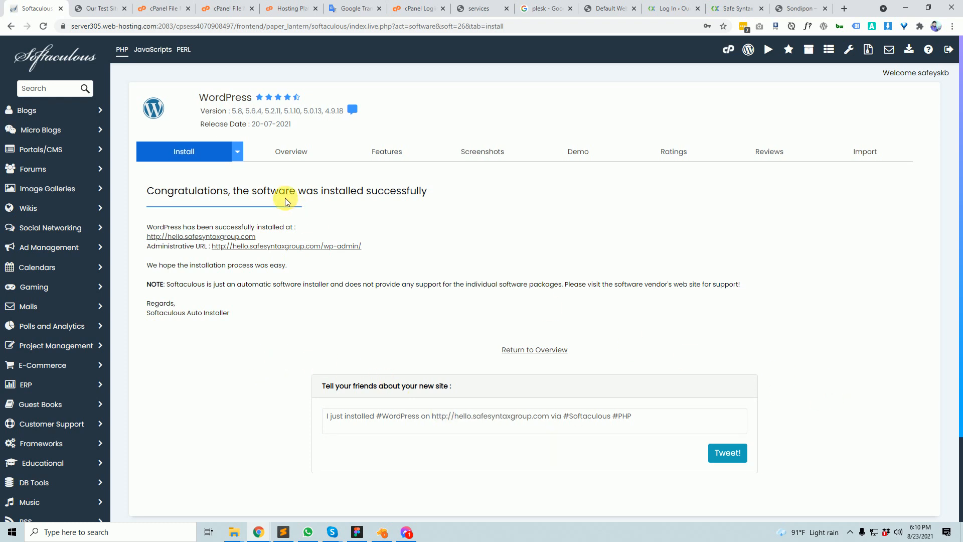
{"action": "left_click", "coordinate": [99, 8]}
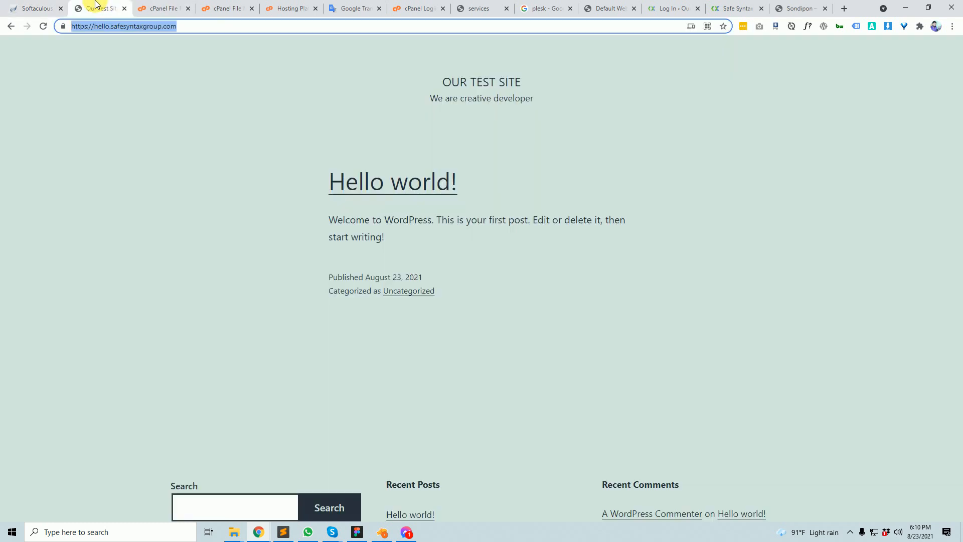
- Compare the install confirmation with Our Test Site, then switch to the hello.safesyntaxgroup.com File Manager tab
{"action": "left_click", "coordinate": [24, 5]}
{"action": "scroll", "coordinate": [331, 401], "scroll_direction": "down", "scroll_amount": 2}
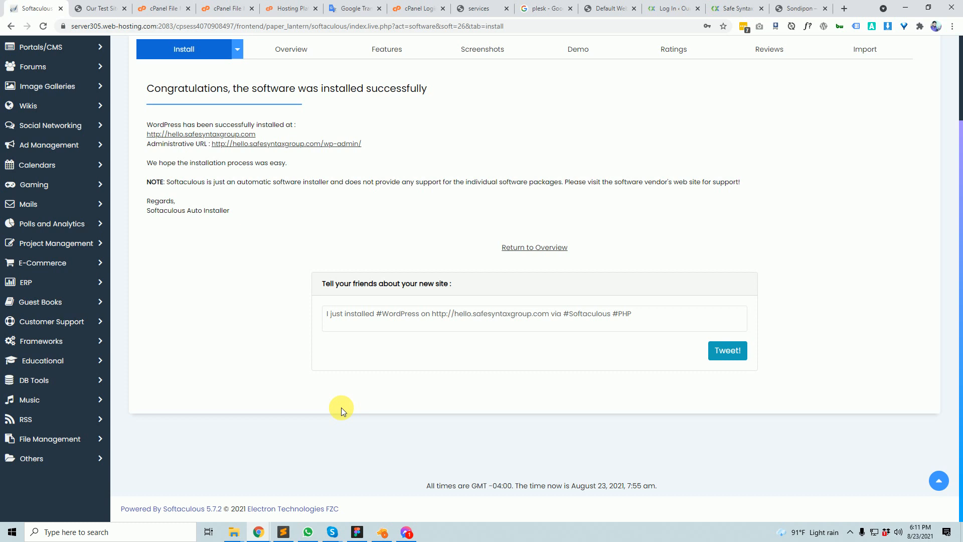
{"action": "scroll", "coordinate": [355, 399], "scroll_direction": "up", "scroll_amount": 2}
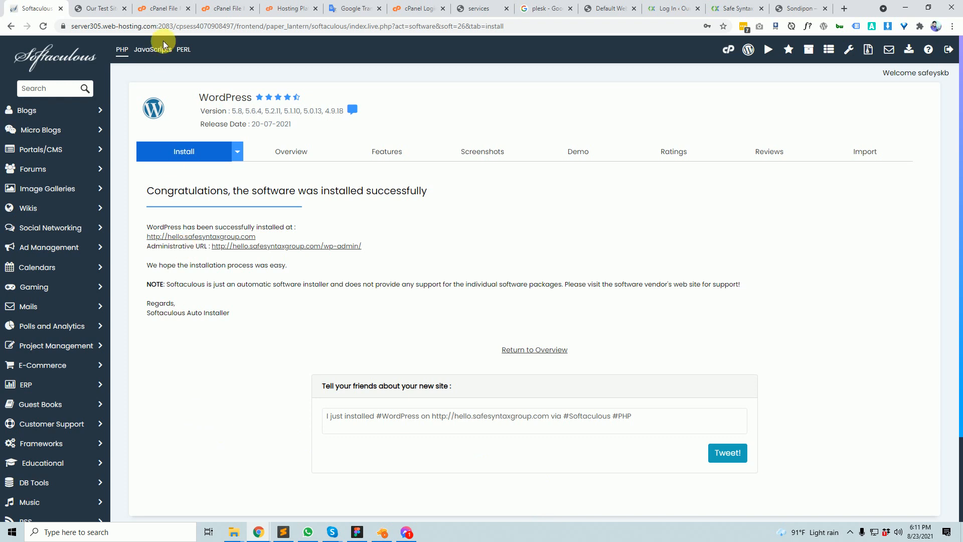
{"action": "left_click", "coordinate": [108, 8]}
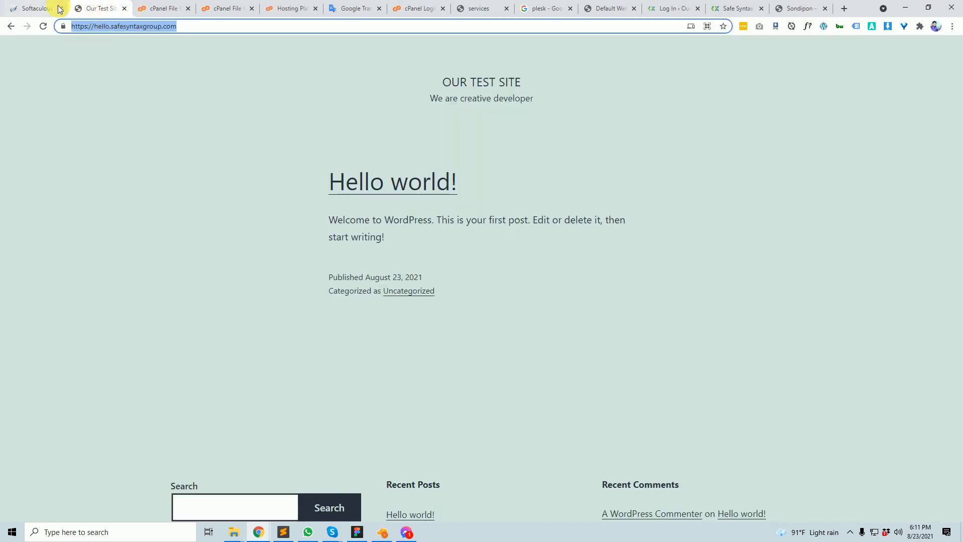
{"action": "left_click", "coordinate": [27, 8]}
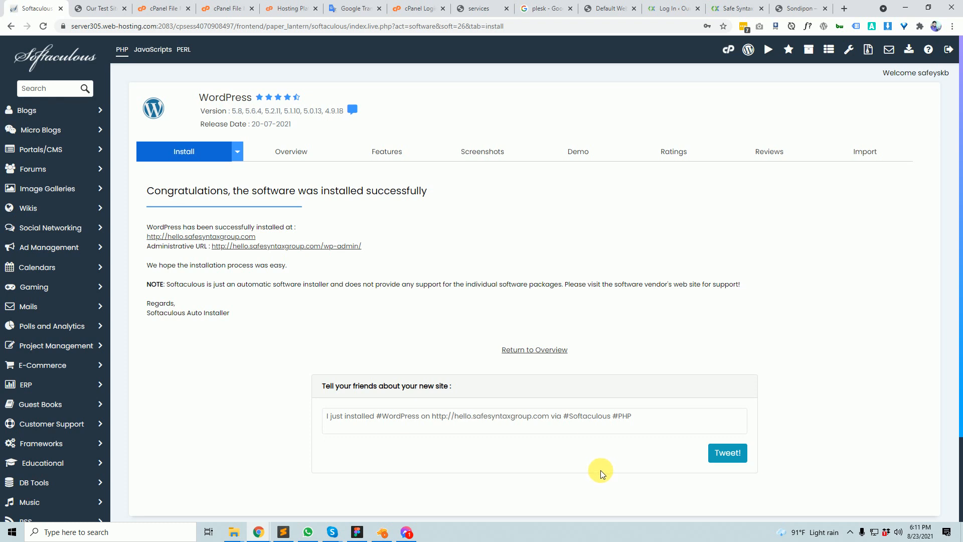
{"action": "left_click", "coordinate": [111, 7]}
{"action": "left_click", "coordinate": [160, 8]}
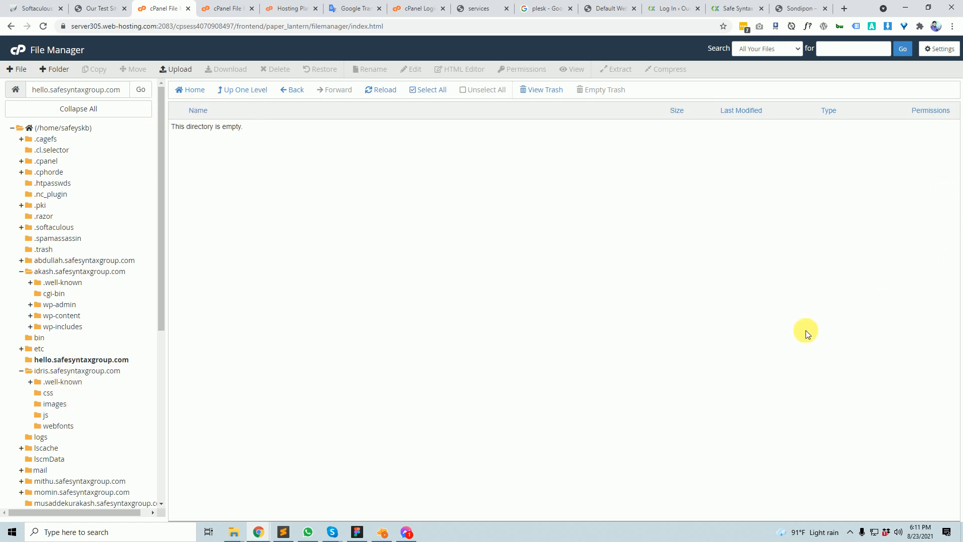
- Discard a quick file-list capture, reload the folder listing, and select wp-activate.php
{"action": "key", "text": "Print"}
{"action": "left_click_drag", "start_coordinate": [157, 123], "coordinate": [784, 411]}
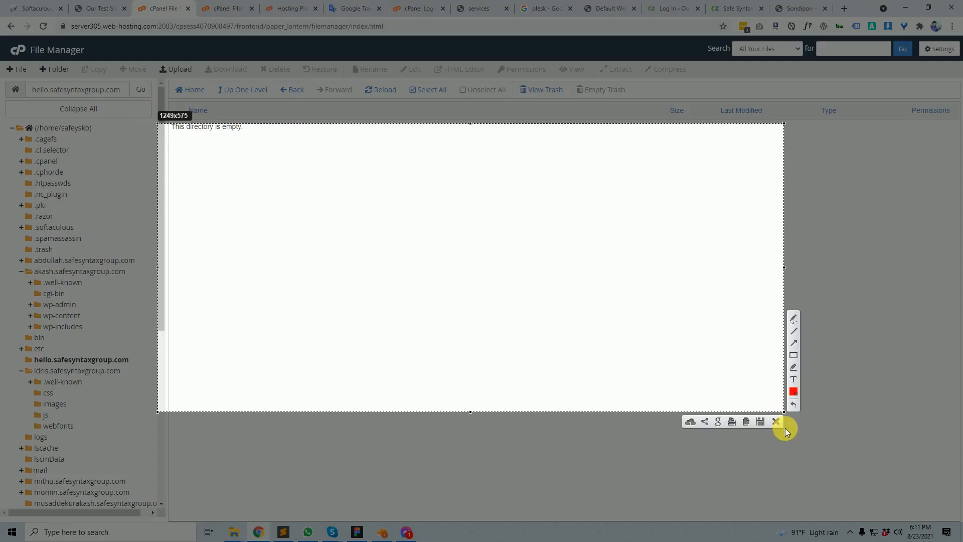
{"action": "left_click", "coordinate": [775, 423]}
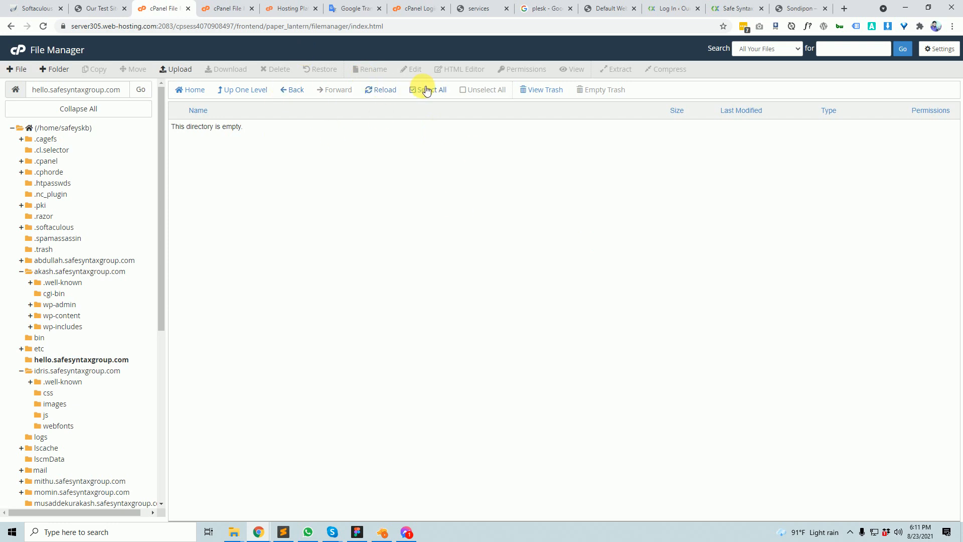
{"action": "left_click", "coordinate": [394, 95]}
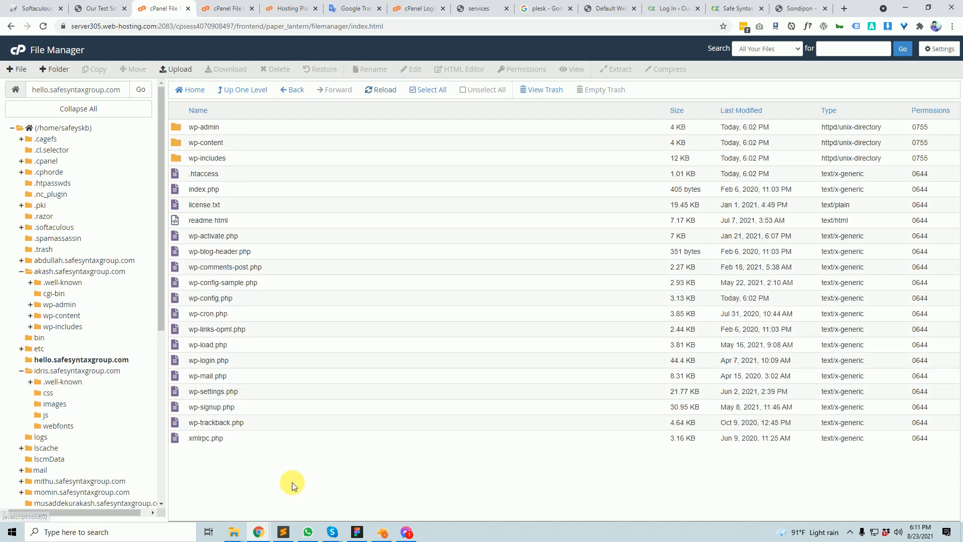
{"action": "left_click", "coordinate": [205, 158]}
{"action": "left_click", "coordinate": [216, 236]}
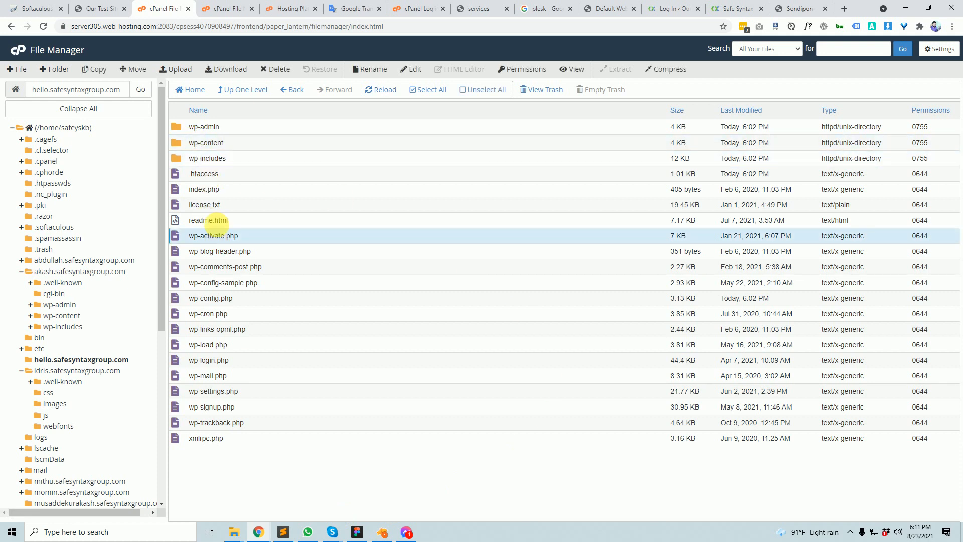
- Cycle through the test site and file listing tabs, ending on the Softaculous install confirmation
{"action": "left_click", "coordinate": [40, 5]}
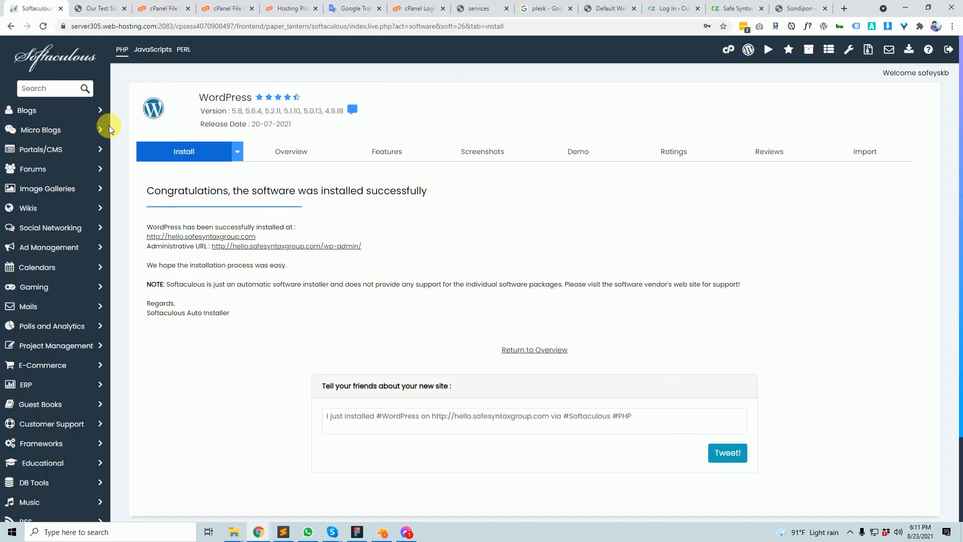
{"action": "left_click", "coordinate": [100, 8]}
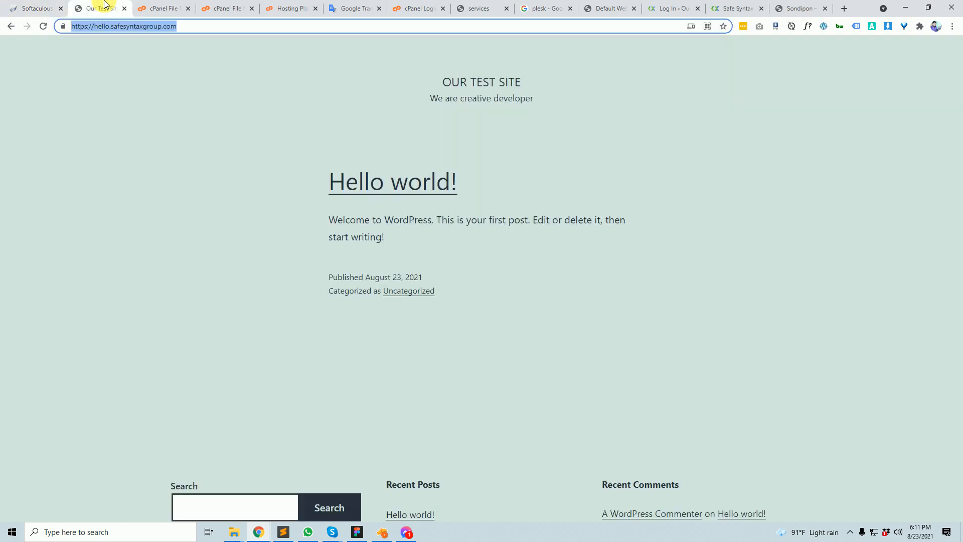
{"action": "left_click", "coordinate": [160, 8]}
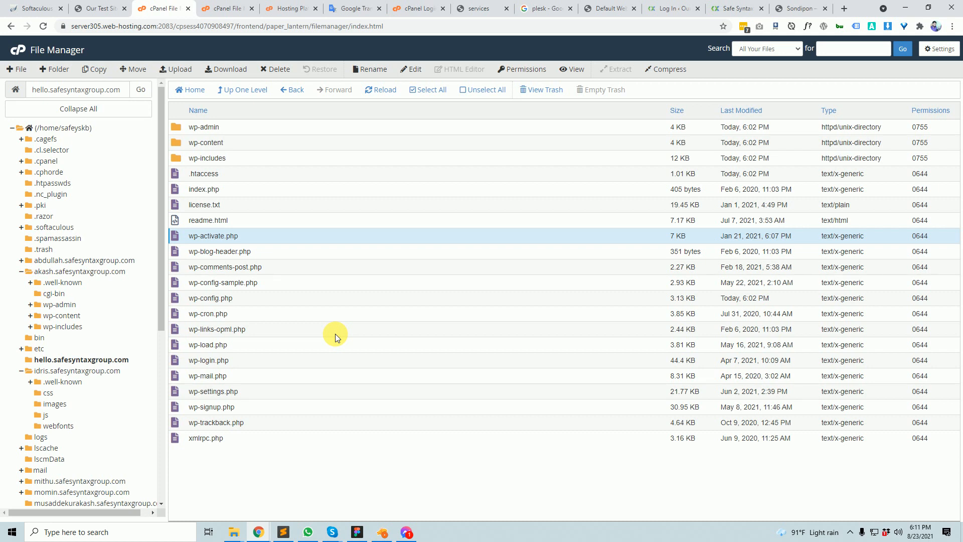
{"action": "left_click", "coordinate": [45, 9]}
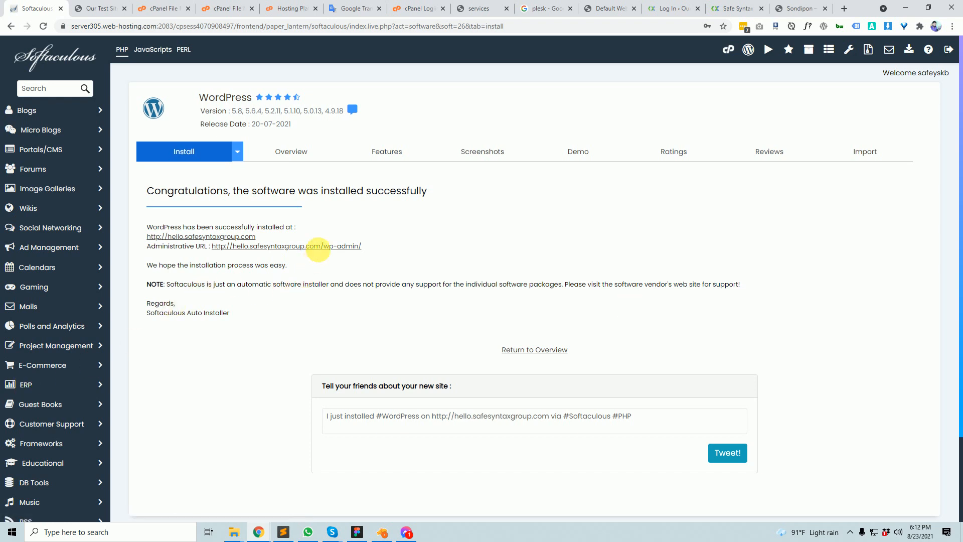
- Open the wp-admin link in a new tab, view it, and return to the install confirmation
{"action": "left_click", "coordinate": [325, 248], "text": "ctrl"}
{"action": "left_click", "coordinate": [101, 8]}
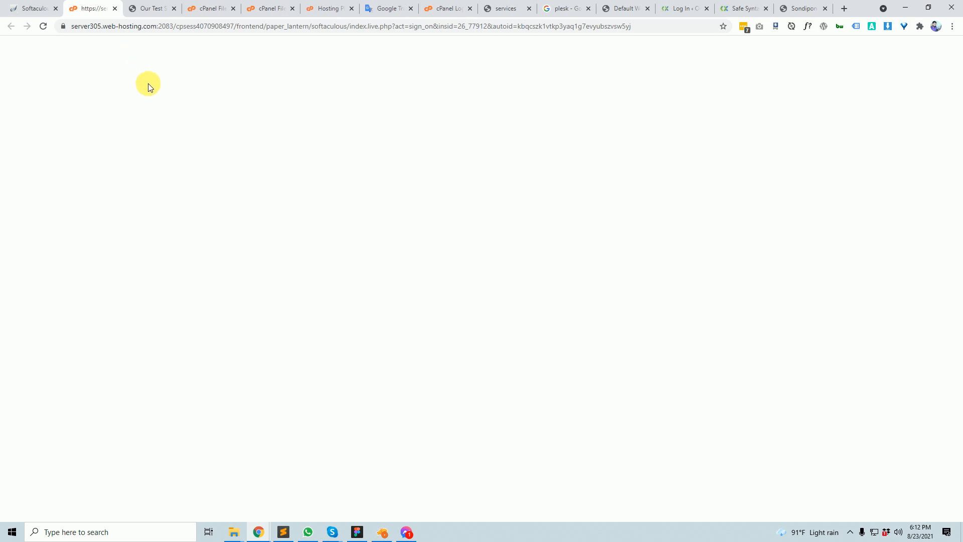
{"action": "left_click", "coordinate": [35, 8]}
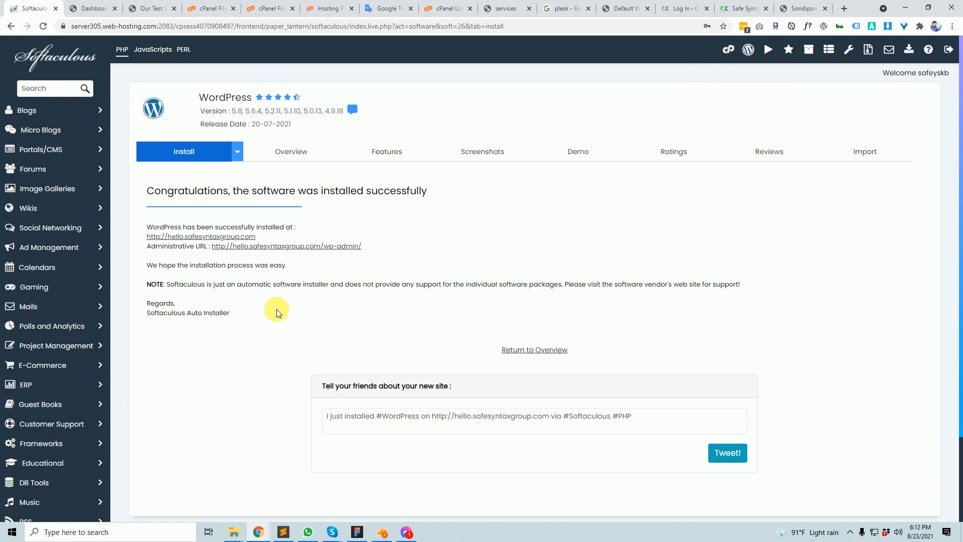
- Go to the cPanel home page, browse its tools, and open Softaculous Apps Installer under Software
{"action": "left_click", "coordinate": [735, 55]}
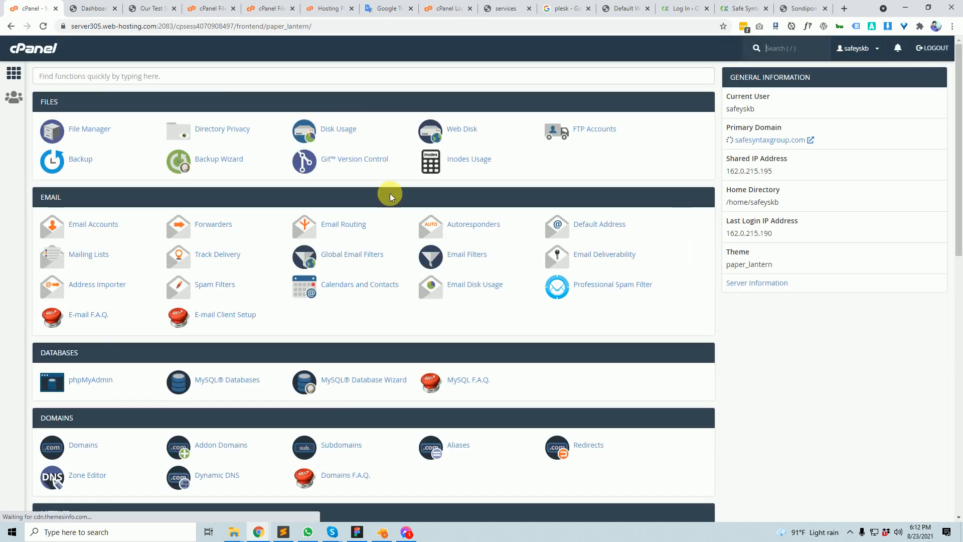
{"action": "scroll", "coordinate": [337, 329], "scroll_direction": "down", "scroll_amount": 12}
{"action": "scroll", "coordinate": [336, 329], "scroll_direction": "down", "scroll_amount": 2}
{"action": "scroll", "coordinate": [337, 329], "scroll_direction": "up", "scroll_amount": 2}
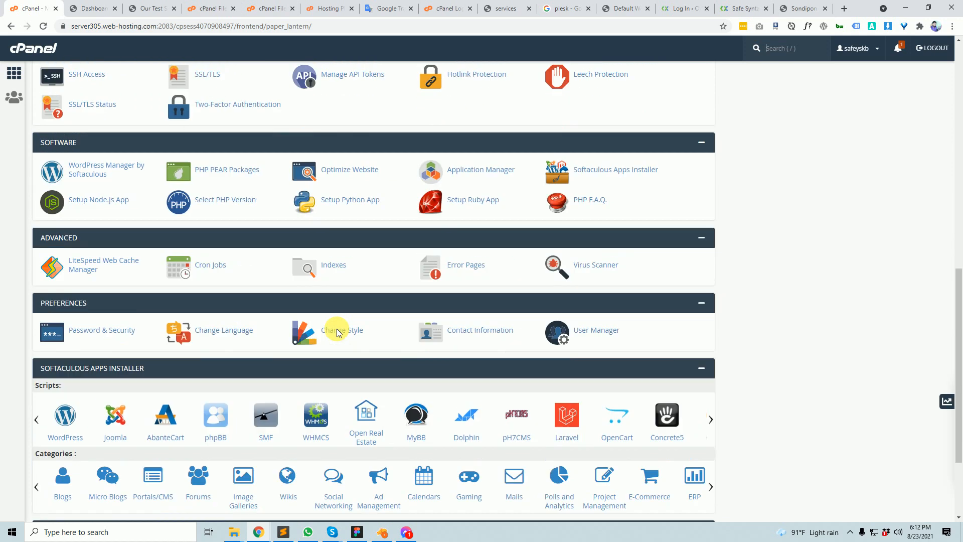
{"action": "scroll", "coordinate": [365, 326], "scroll_direction": "down", "scroll_amount": 3}
{"action": "scroll", "coordinate": [371, 324], "scroll_direction": "up", "scroll_amount": 2}
{"action": "scroll", "coordinate": [371, 324], "scroll_direction": "up", "scroll_amount": 10}
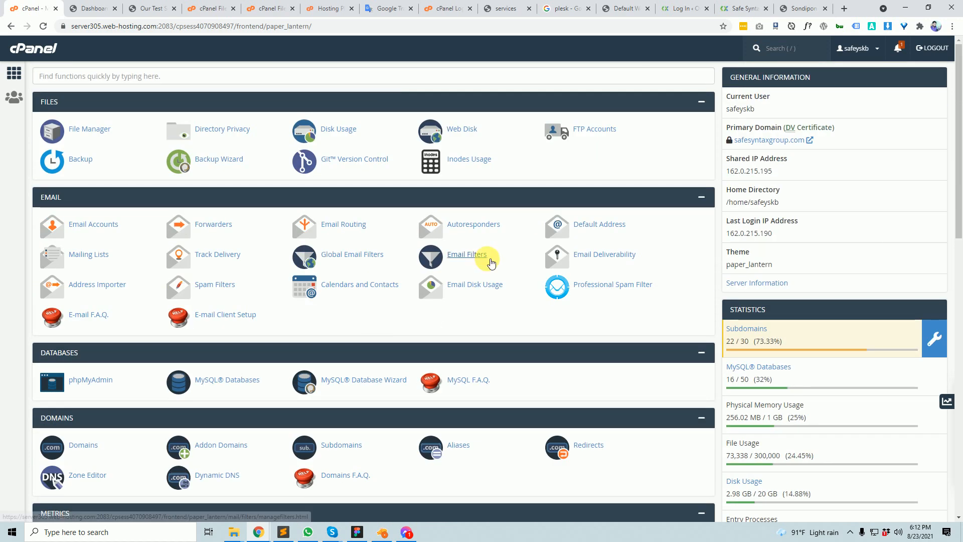
{"action": "scroll", "coordinate": [451, 252], "scroll_direction": "down", "scroll_amount": 12}
{"action": "scroll", "coordinate": [464, 345], "scroll_direction": "up", "scroll_amount": 12}
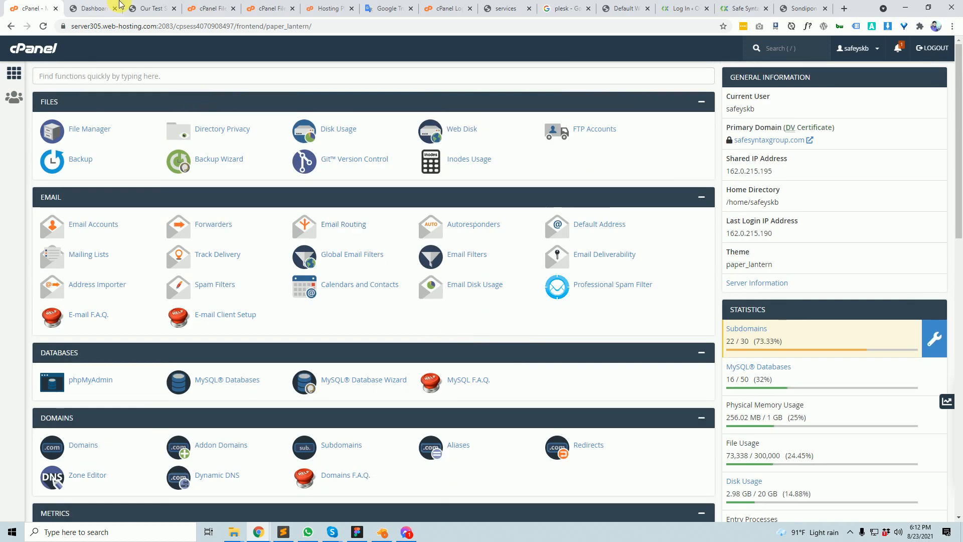
{"action": "left_click", "coordinate": [102, 77]}
{"action": "type", "text": "sof"}
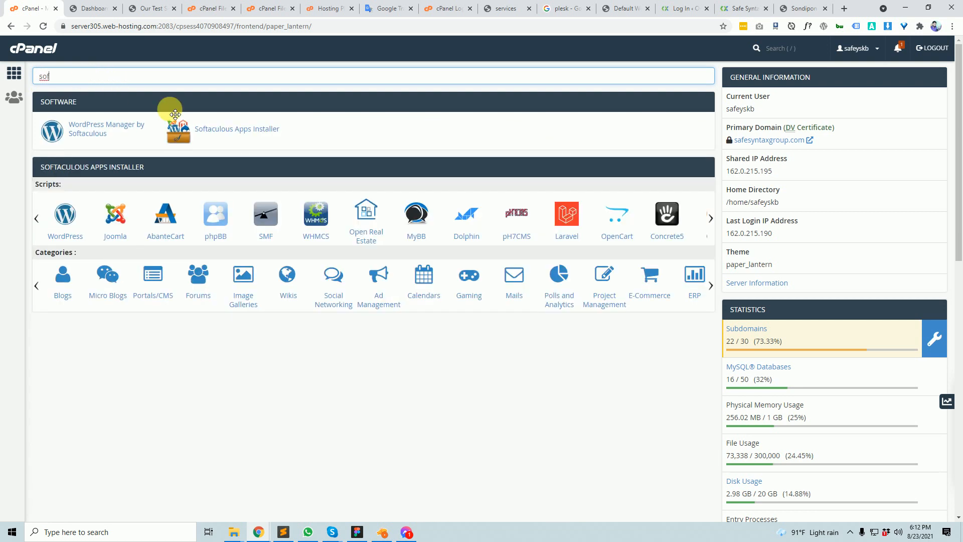
{"action": "key", "text": "BackSpace"}
{"action": "key", "text": "BackSpace"}
{"action": "key", "text": "BackSpace"}
{"action": "scroll", "coordinate": [420, 424], "scroll_direction": "down", "scroll_amount": 5}
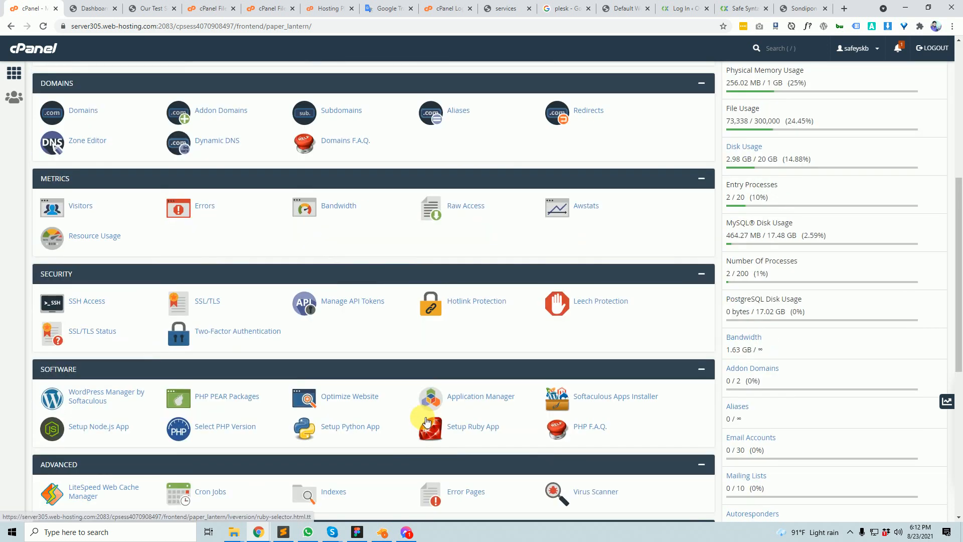
{"action": "left_click", "coordinate": [628, 401]}
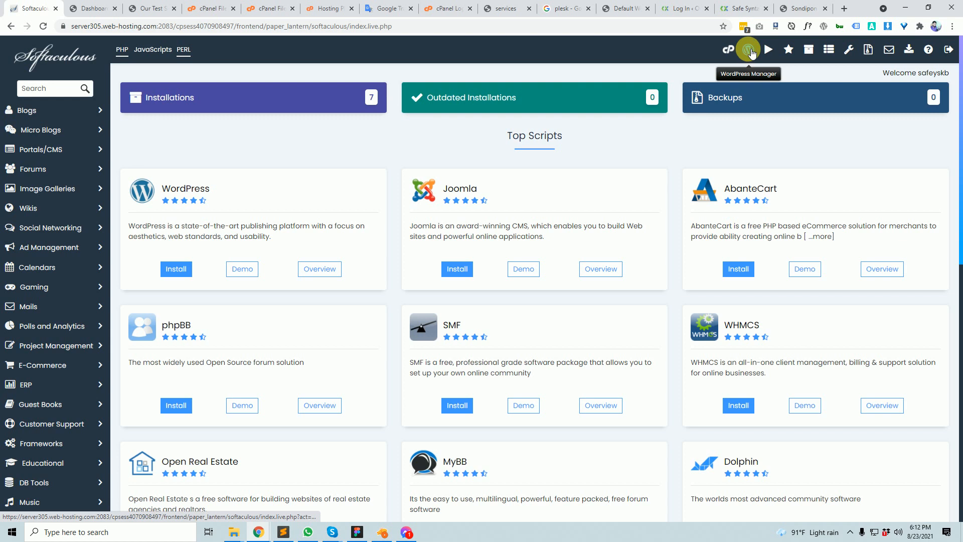
- Open the WordPress Manager list and highlight its seven installation rows
{"action": "scroll", "coordinate": [557, 363], "scroll_direction": "down", "scroll_amount": 8}
{"action": "scroll", "coordinate": [557, 363], "scroll_direction": "up", "scroll_amount": 8}
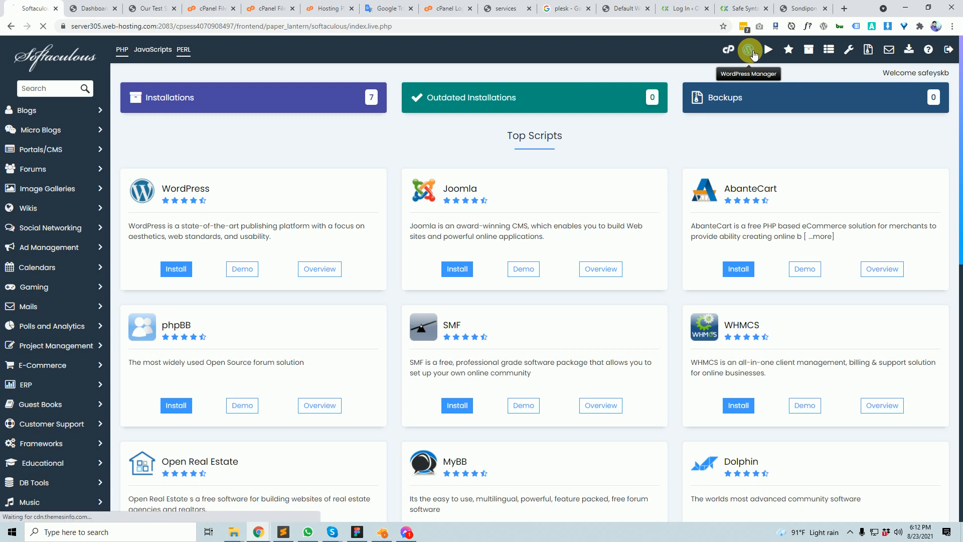
{"action": "left_click", "coordinate": [752, 52]}
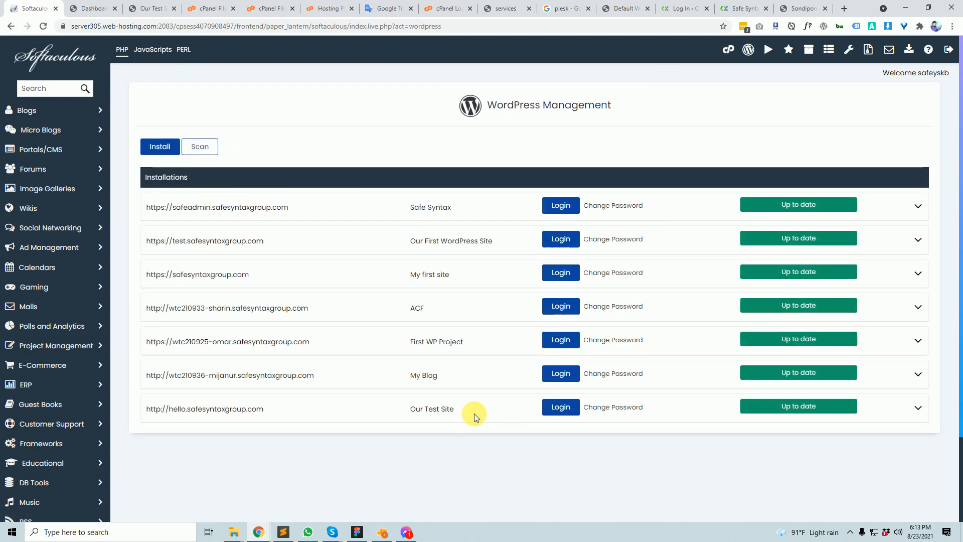
{"action": "left_click_drag", "start_coordinate": [131, 203], "coordinate": [393, 492]}
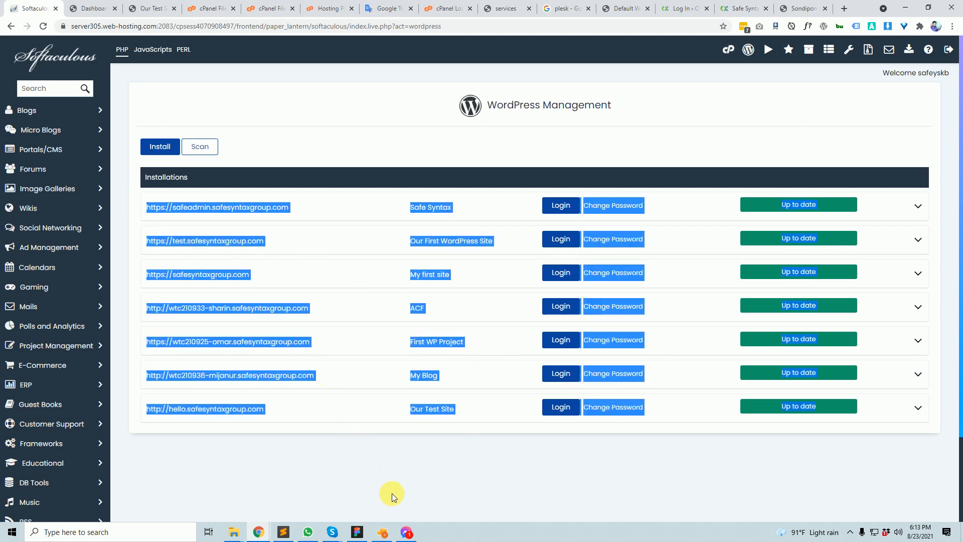
{"action": "left_click", "coordinate": [444, 496]}
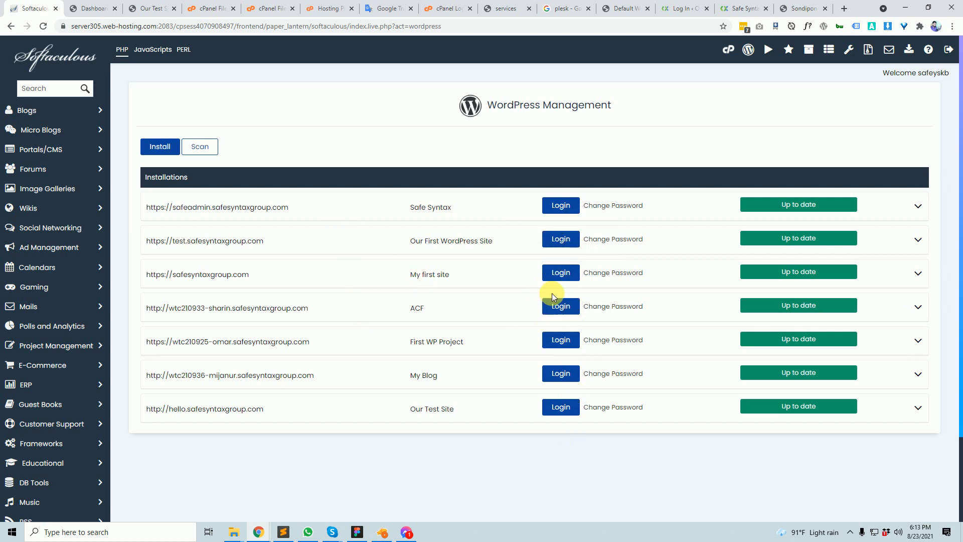
- Log into My first site's WordPress admin in a new tab, then return to the installations list
{"action": "left_click", "coordinate": [563, 274]}
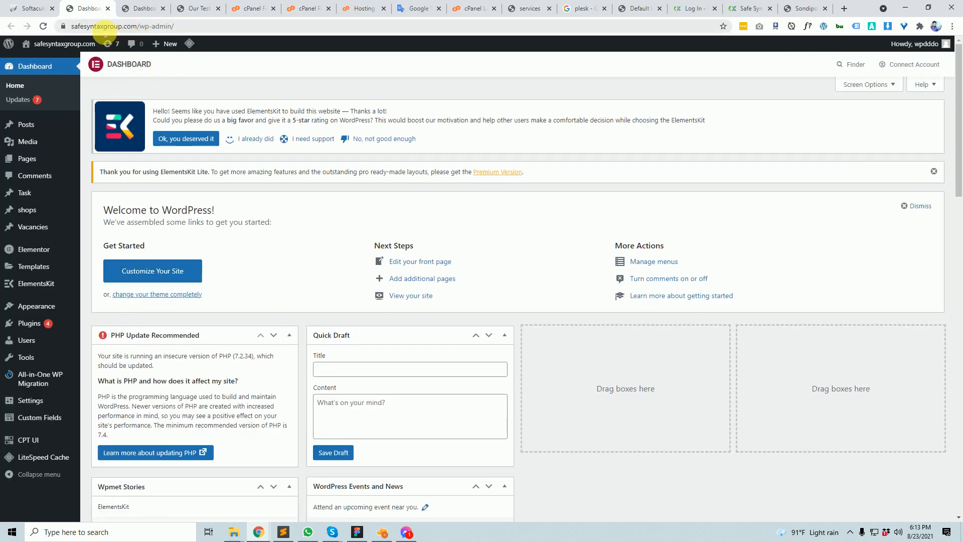
{"action": "left_click", "coordinate": [100, 28]}
{"action": "left_click_drag", "start_coordinate": [101, 28], "coordinate": [196, 26]}
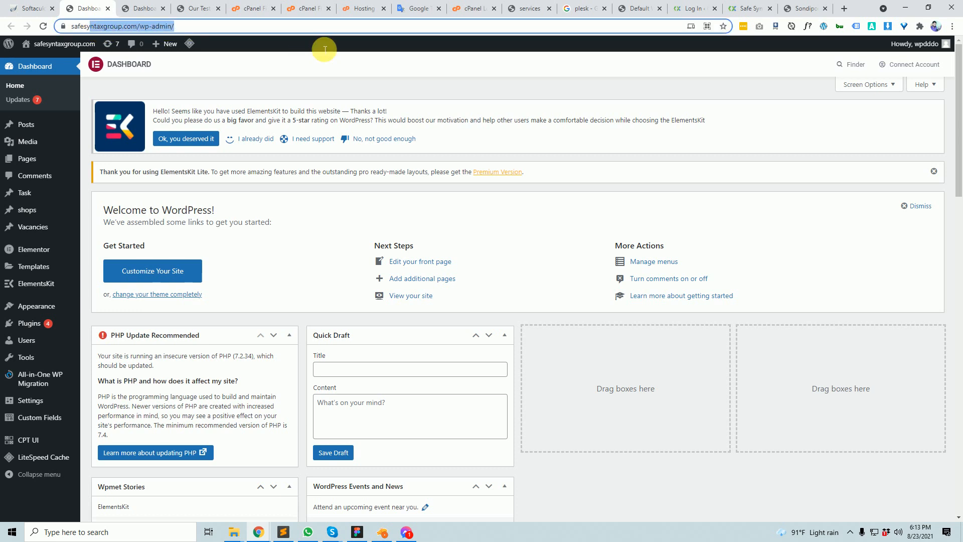
{"action": "left_click", "coordinate": [33, 8]}
{"action": "scroll", "coordinate": [535, 301], "scroll_direction": "down", "scroll_amount": 2}
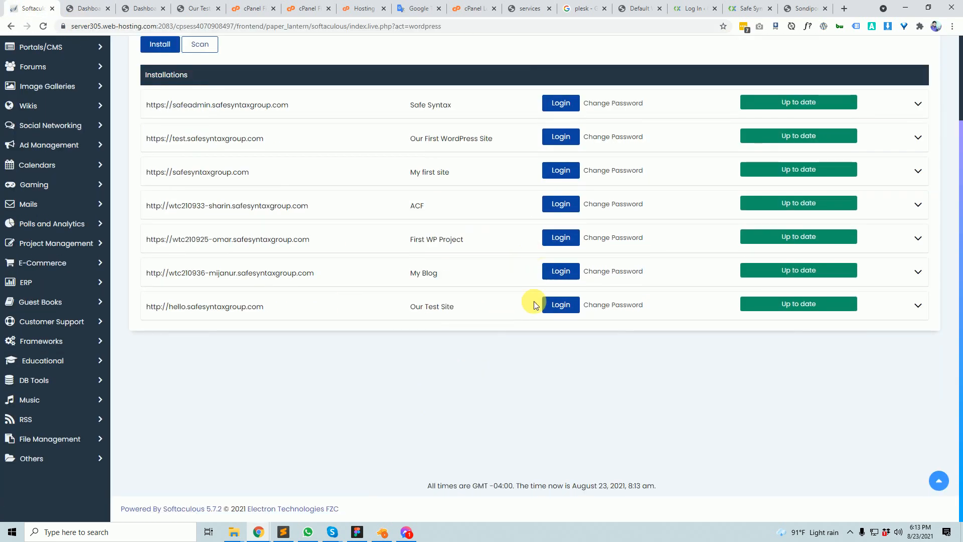
{"action": "scroll", "coordinate": [519, 380], "scroll_direction": "up", "scroll_amount": 2}
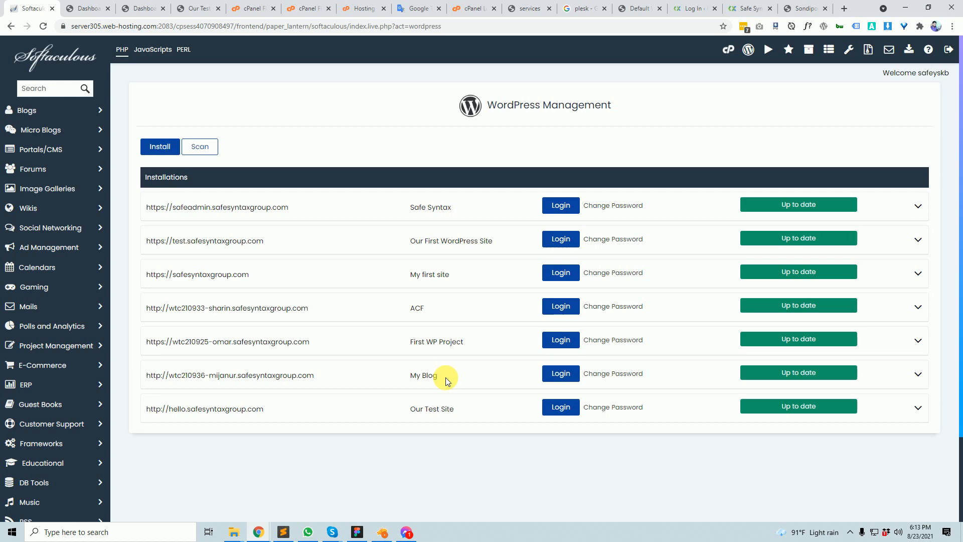
{"action": "key", "text": "Print"}
{"action": "left_click_drag", "start_coordinate": [129, 101], "coordinate": [841, 436]}
{"action": "left_click", "coordinate": [851, 369]}
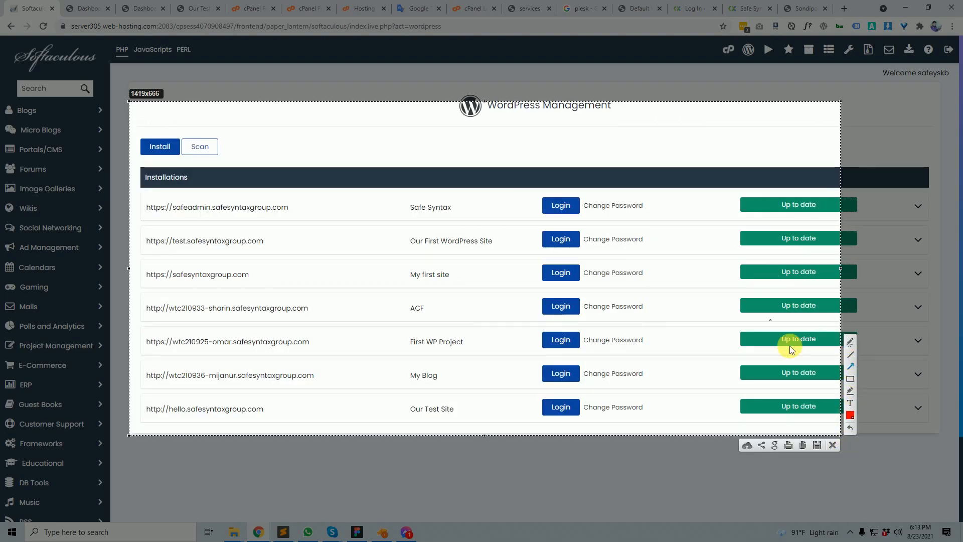
{"action": "left_click", "coordinate": [851, 403]}
{"action": "left_click", "coordinate": [537, 131]}
{"action": "type", "text": "S0"}
{"action": "type", "text": "/100"}
{"action": "scroll", "coordinate": [630, 182], "scroll_direction": "up", "scroll_amount": 8}
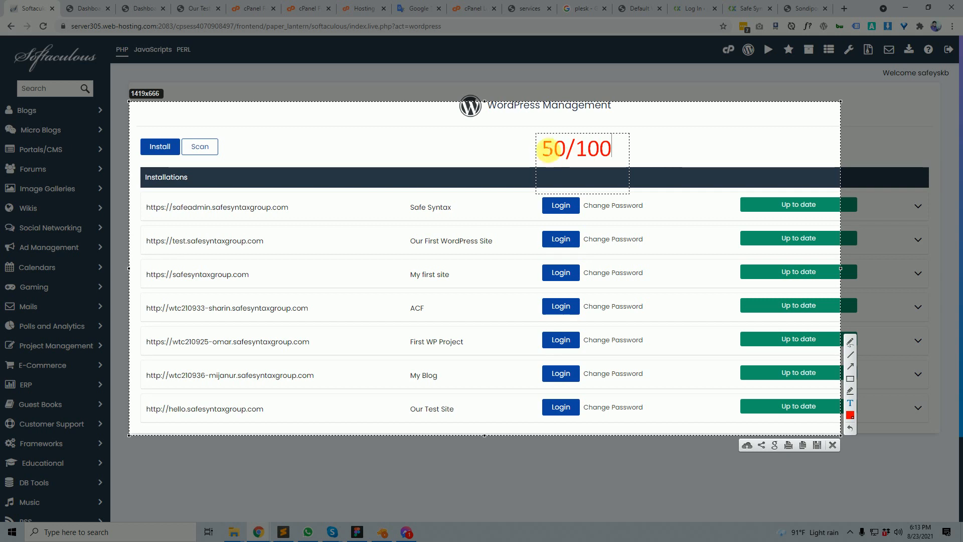
{"action": "left_click_drag", "start_coordinate": [542, 150], "coordinate": [620, 152]}
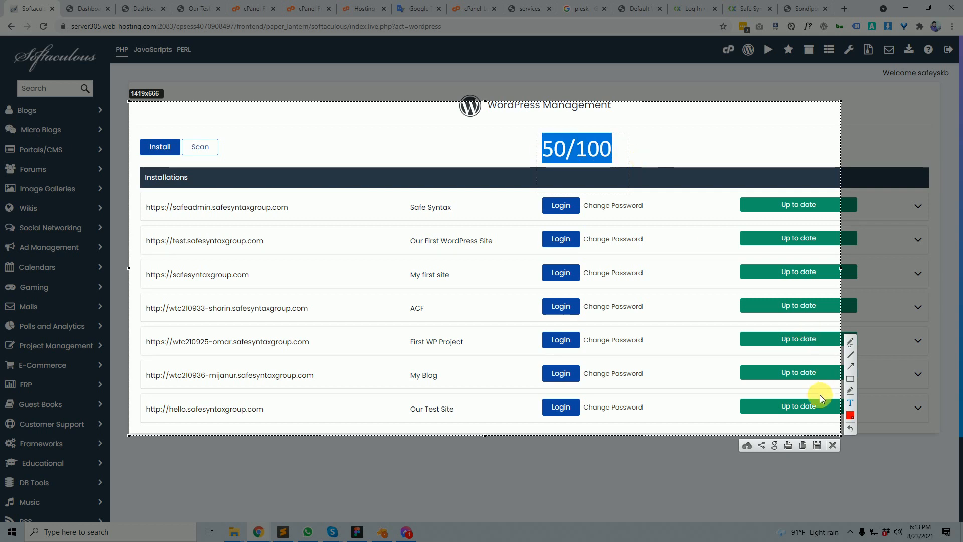
{"action": "left_click", "coordinate": [836, 449]}
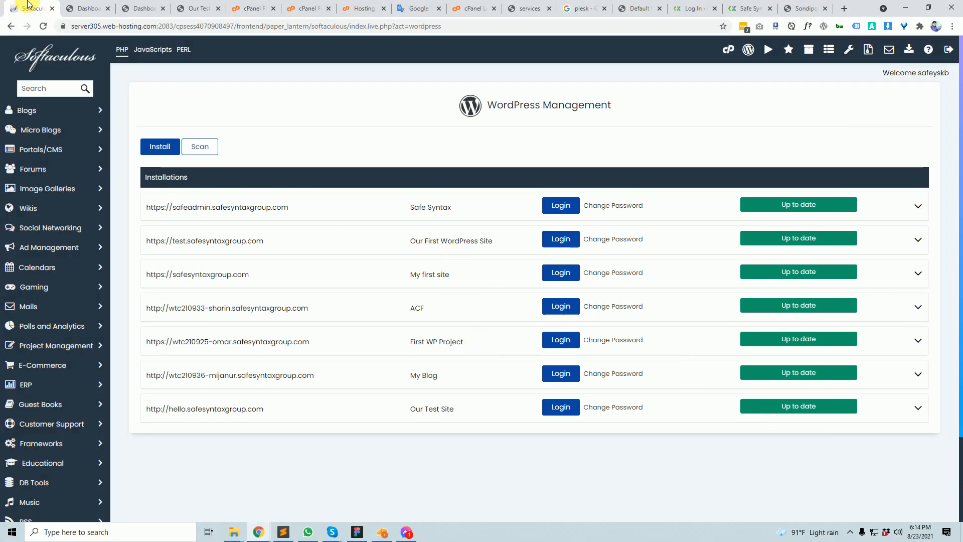
{"action": "left_click", "coordinate": [80, 8]}
{"action": "left_click", "coordinate": [38, 4]}
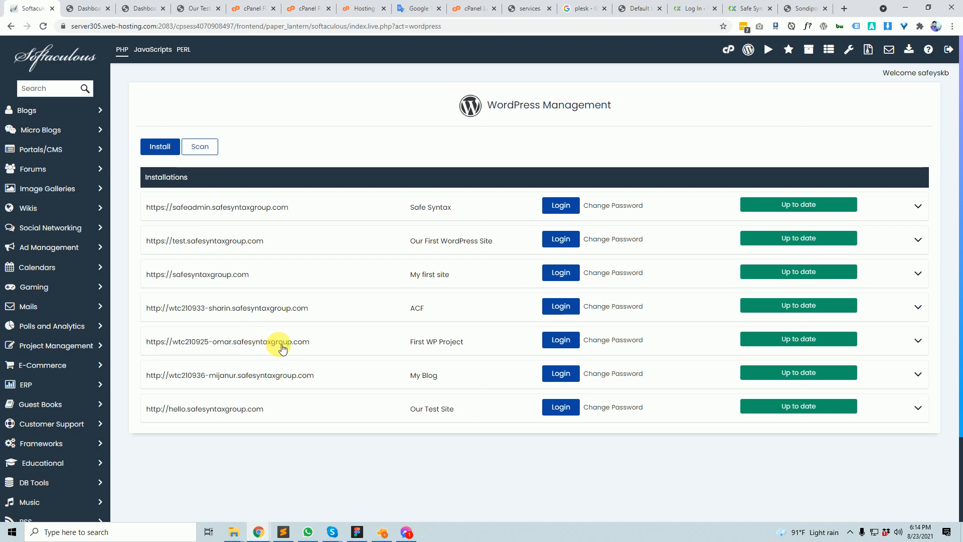
{"action": "scroll", "coordinate": [280, 279], "scroll_direction": "down", "scroll_amount": 2}
{"action": "scroll", "coordinate": [593, 292], "scroll_direction": "up", "scroll_amount": 2}
{"action": "scroll", "coordinate": [688, 372], "scroll_direction": "down", "scroll_amount": 3}
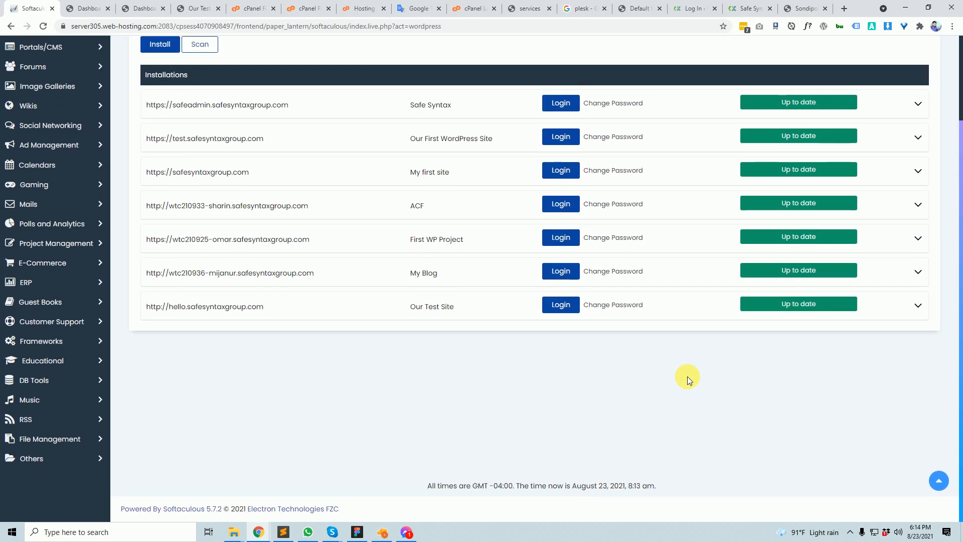
{"action": "scroll", "coordinate": [688, 377], "scroll_direction": "up", "scroll_amount": 3}
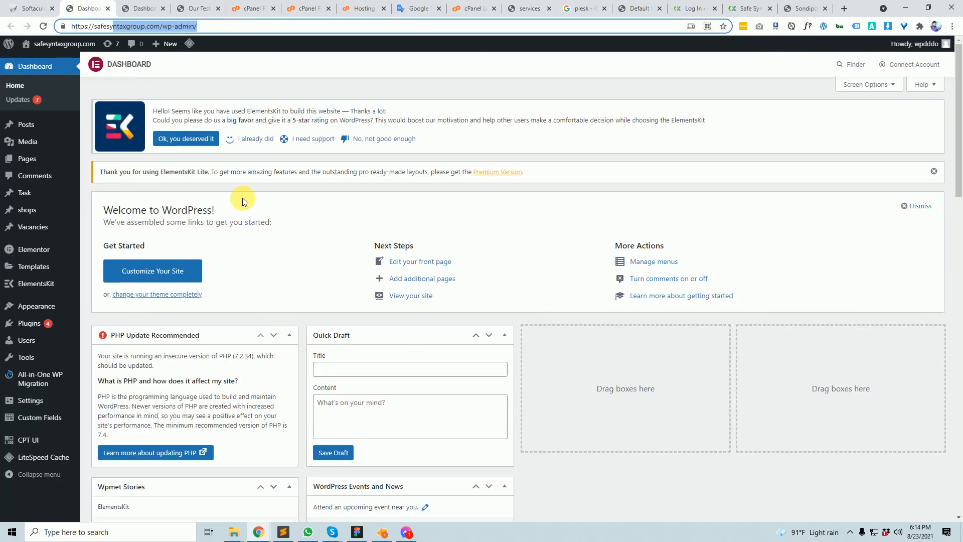
{"action": "left_click", "coordinate": [144, 8]}
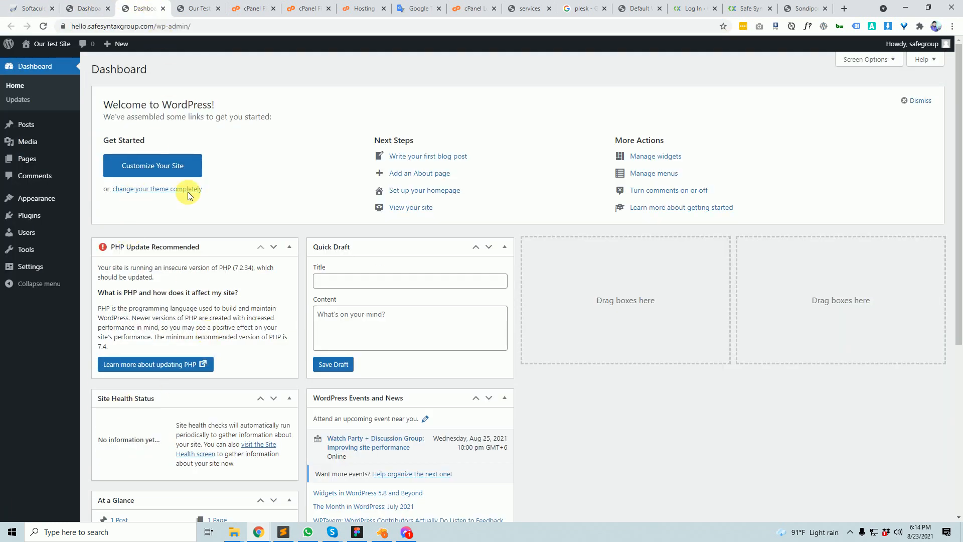
{"action": "left_click", "coordinate": [87, 8]}
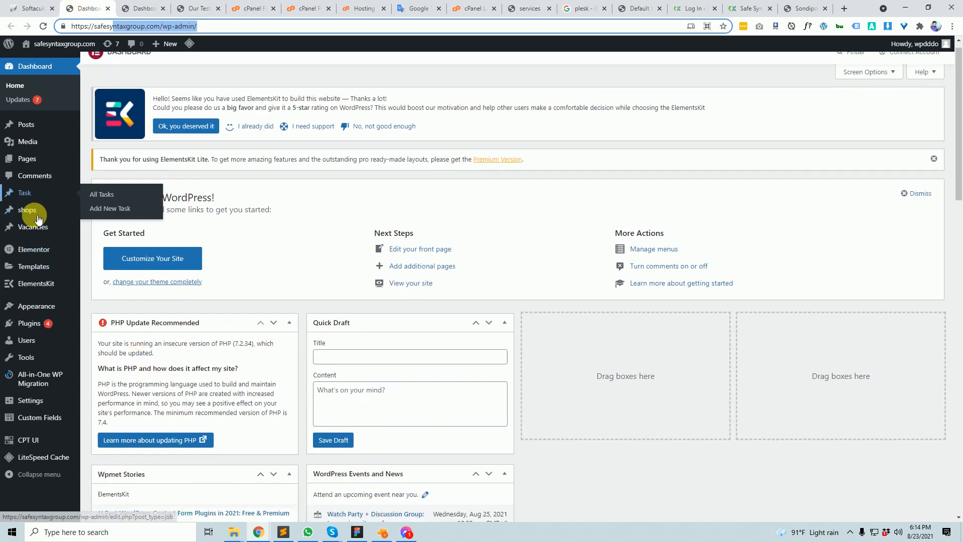
{"action": "left_click", "coordinate": [237, 4]}
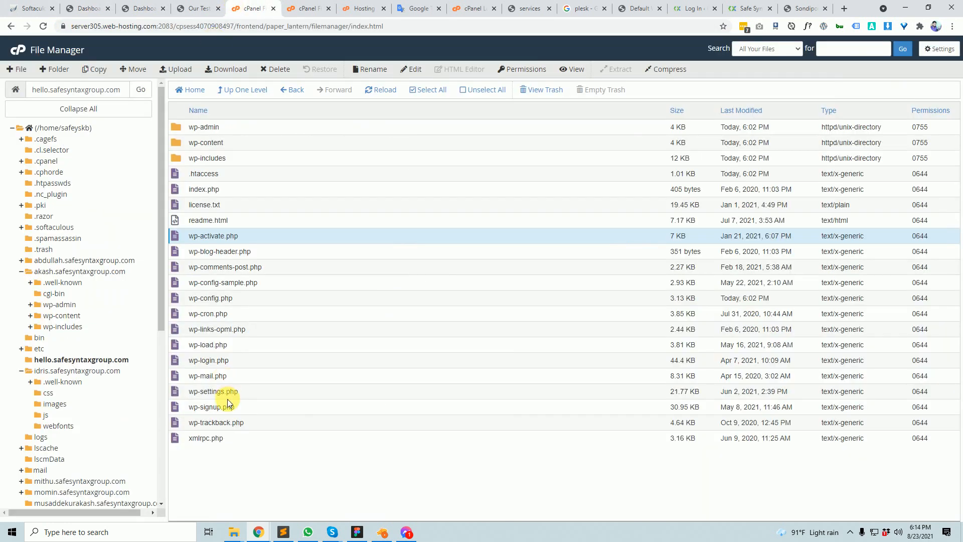
{"action": "left_click_drag", "start_coordinate": [279, 118], "coordinate": [288, 174]}
{"action": "left_click", "coordinate": [31, 8]}
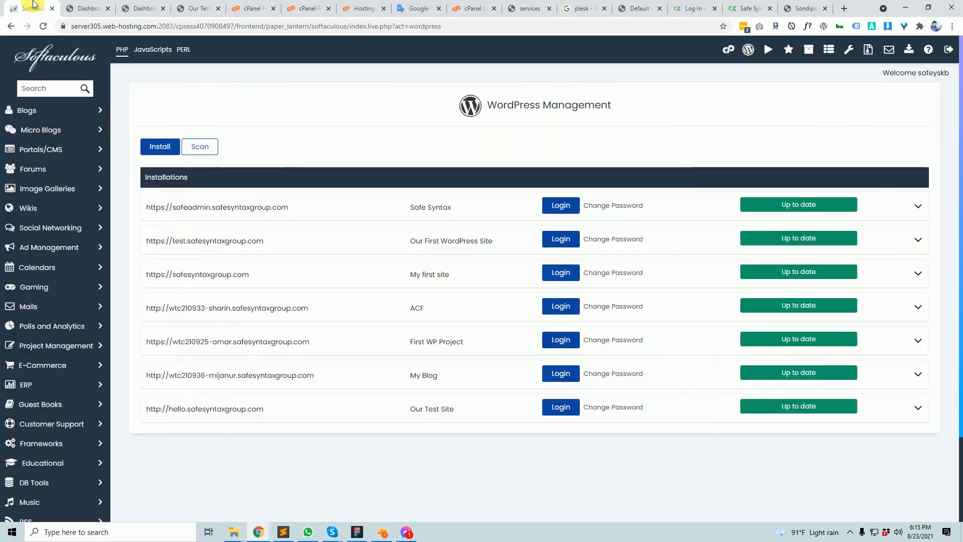
{"action": "left_click", "coordinate": [916, 207]}
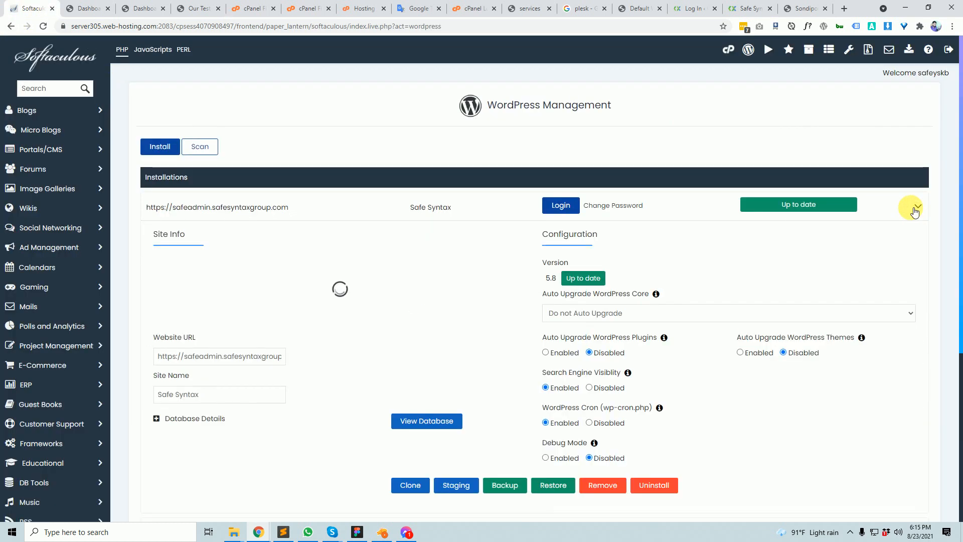
{"action": "left_click", "coordinate": [914, 209]}
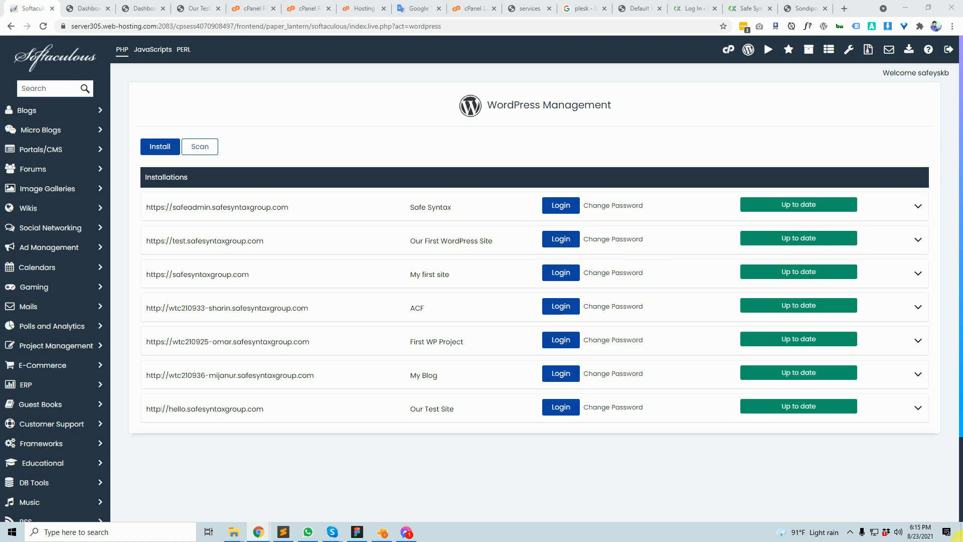
{"action": "scroll", "coordinate": [441, 401], "scroll_direction": "down", "scroll_amount": 2}
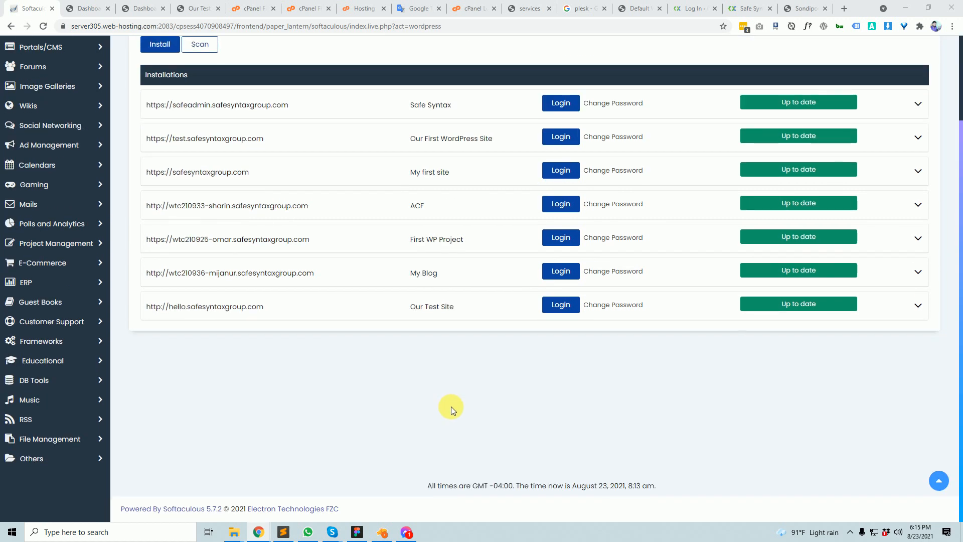
{"action": "scroll", "coordinate": [453, 409], "scroll_direction": "up", "scroll_amount": 2}
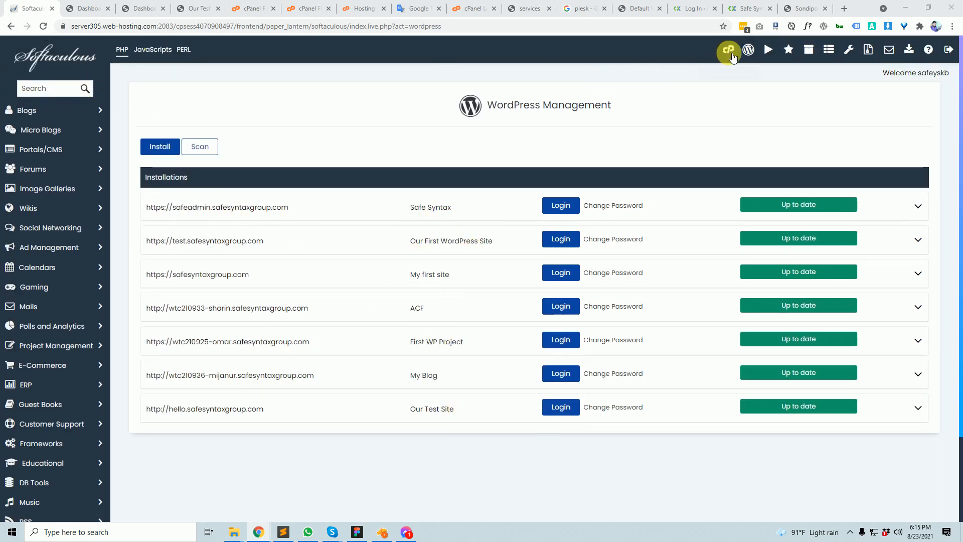
{"action": "left_click", "coordinate": [730, 52]}
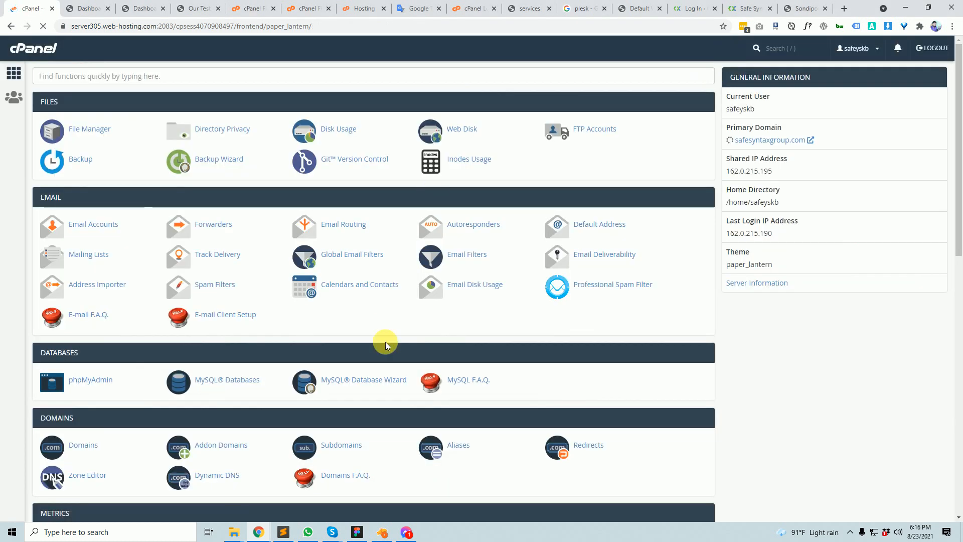
{"action": "scroll", "coordinate": [391, 344], "scroll_direction": "down", "scroll_amount": 6}
{"action": "scroll", "coordinate": [395, 344], "scroll_direction": "up", "scroll_amount": 6}
{"action": "left_click", "coordinate": [153, 83]}
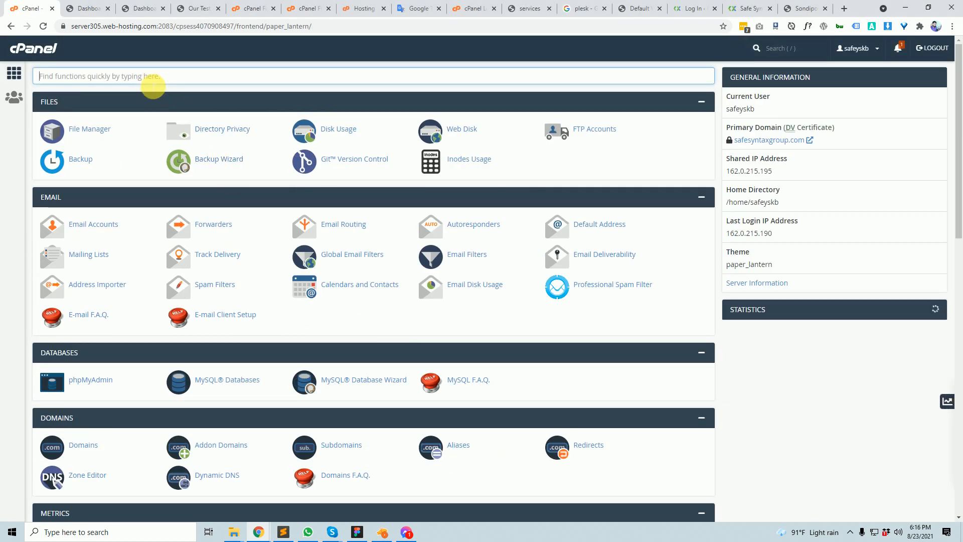
{"action": "type", "text": "soft"}
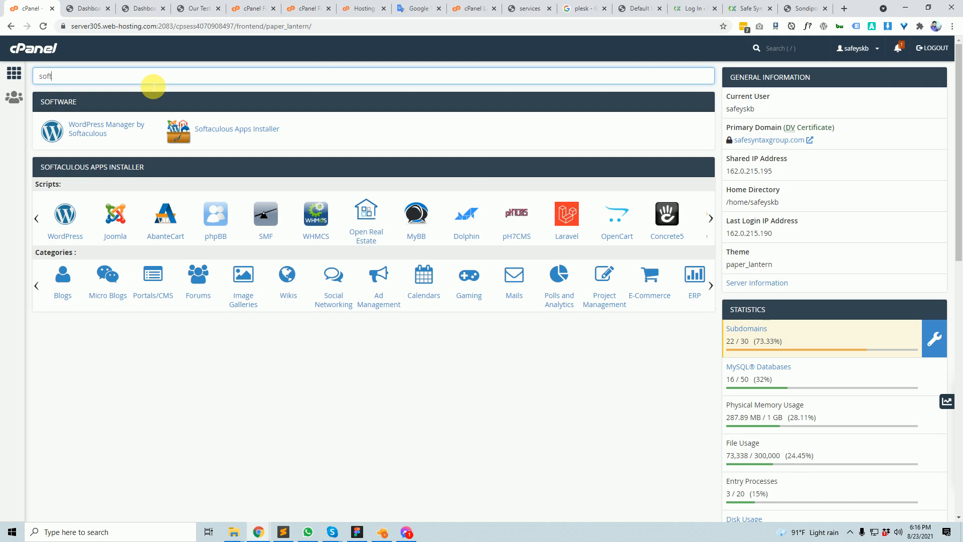
{"action": "left_click", "coordinate": [258, 129]}
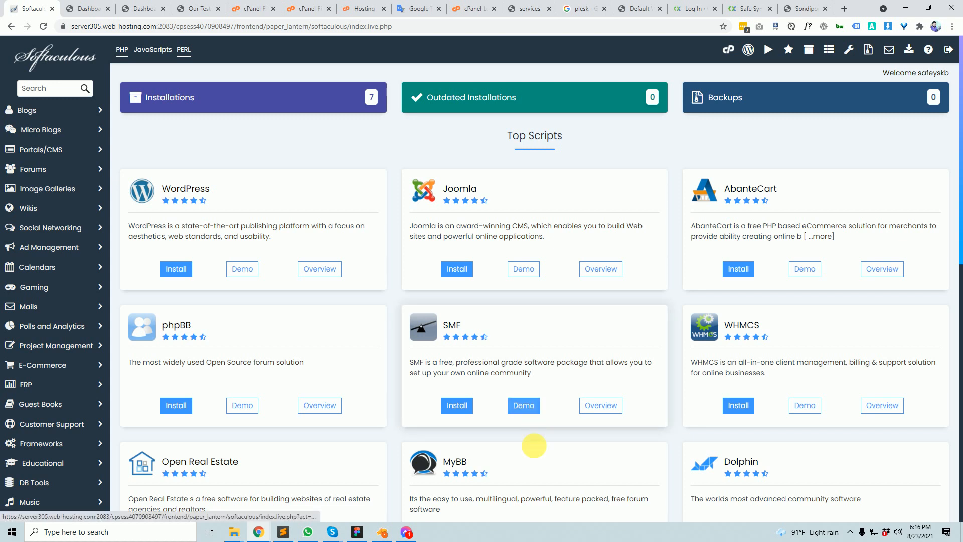
{"action": "scroll", "coordinate": [516, 389], "scroll_direction": "down", "scroll_amount": 5}
{"action": "scroll", "coordinate": [548, 394], "scroll_direction": "up", "scroll_amount": 5}
{"action": "scroll", "coordinate": [624, 393], "scroll_direction": "down", "scroll_amount": 10}
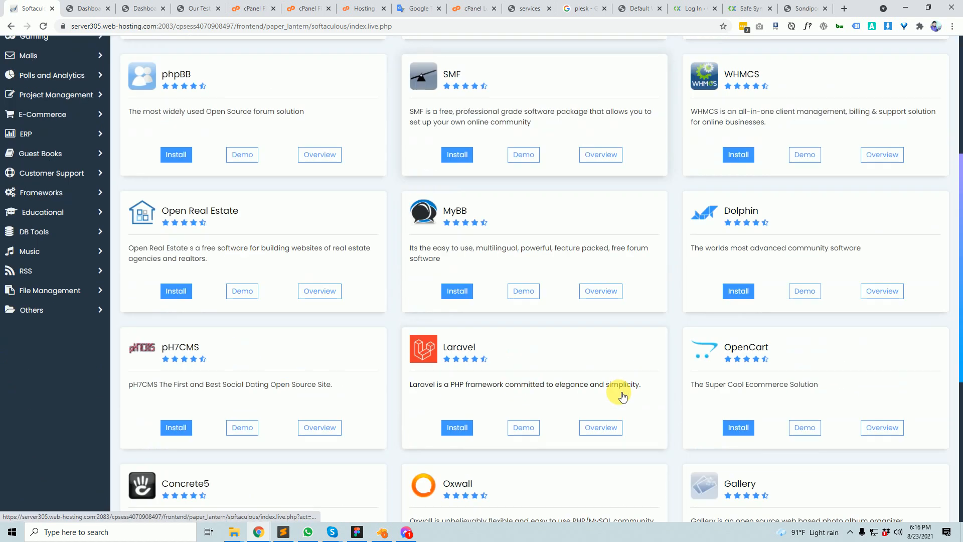
{"action": "scroll", "coordinate": [622, 394], "scroll_direction": "down", "scroll_amount": 10}
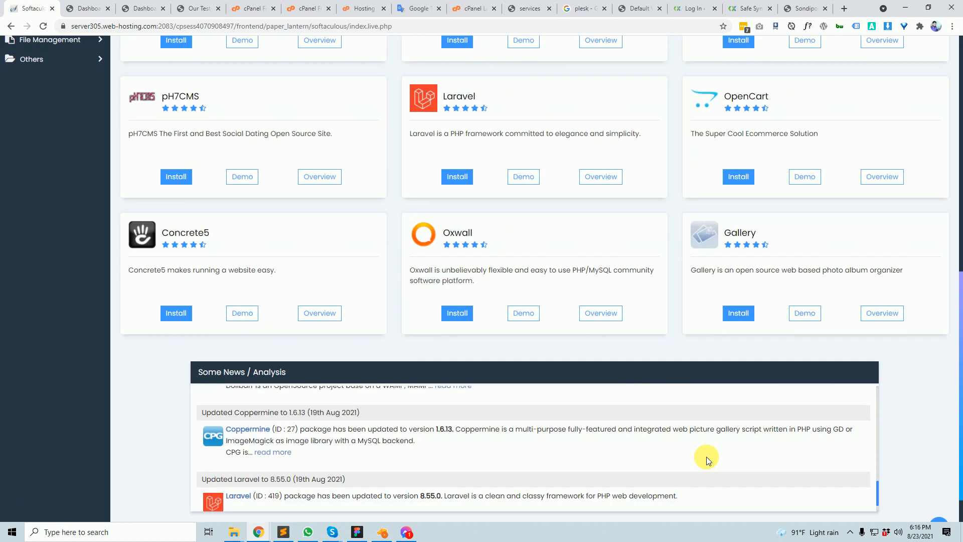
{"action": "scroll", "coordinate": [943, 436], "scroll_direction": "up", "scroll_amount": 10}
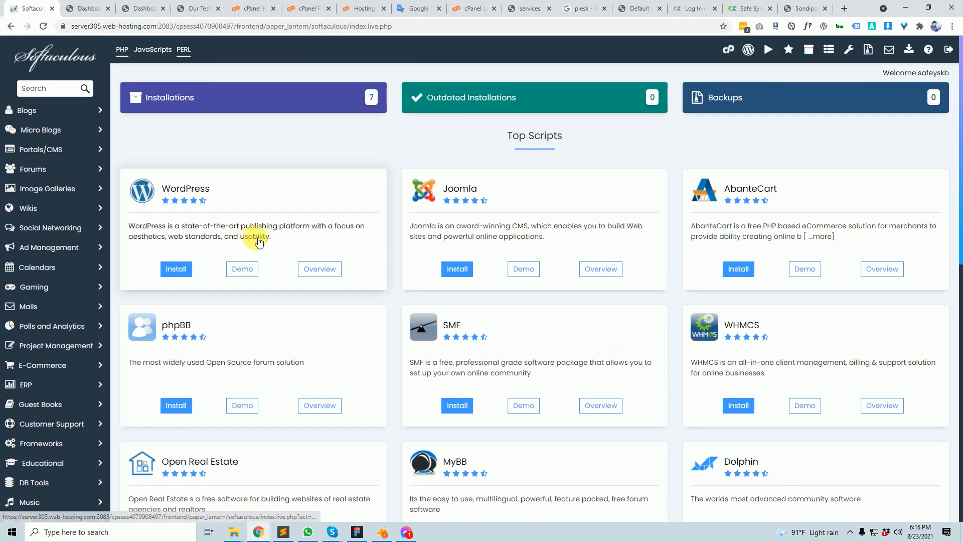
{"action": "left_click", "coordinate": [753, 51]}
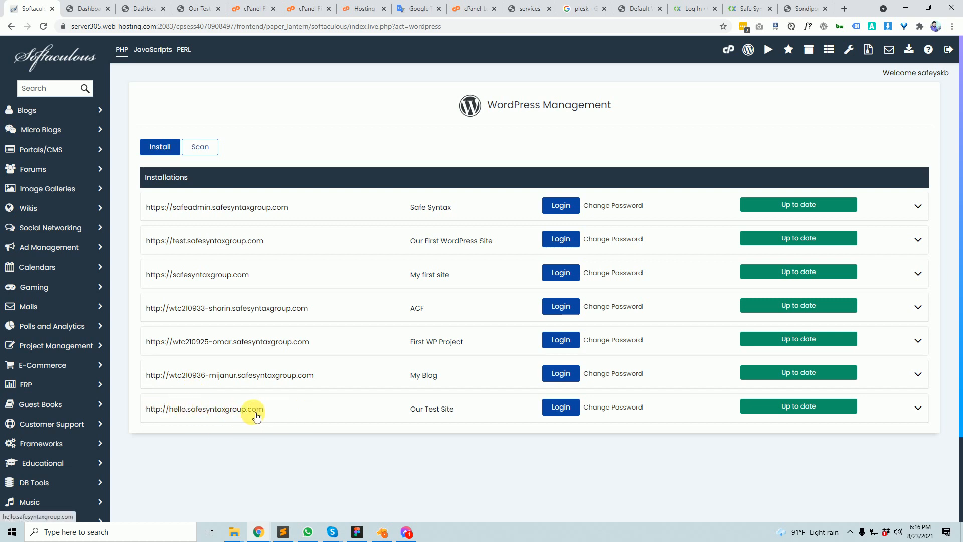
- Expand the hello.safesyntaxgroup.com 'Our Test Site' row and scroll to its Clone, Backup and Uninstall buttons
{"action": "scroll", "coordinate": [308, 400], "scroll_direction": "down", "scroll_amount": 2}
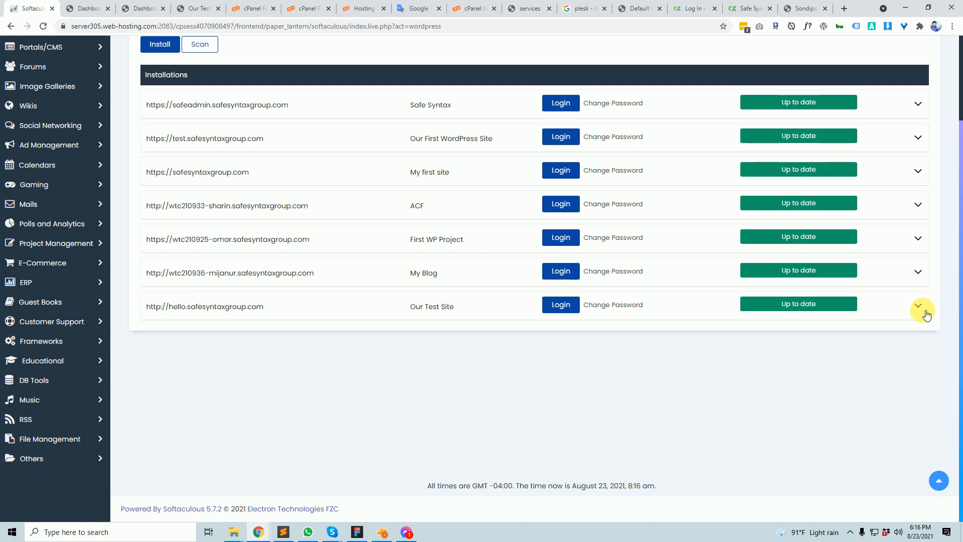
{"action": "left_click", "coordinate": [921, 307]}
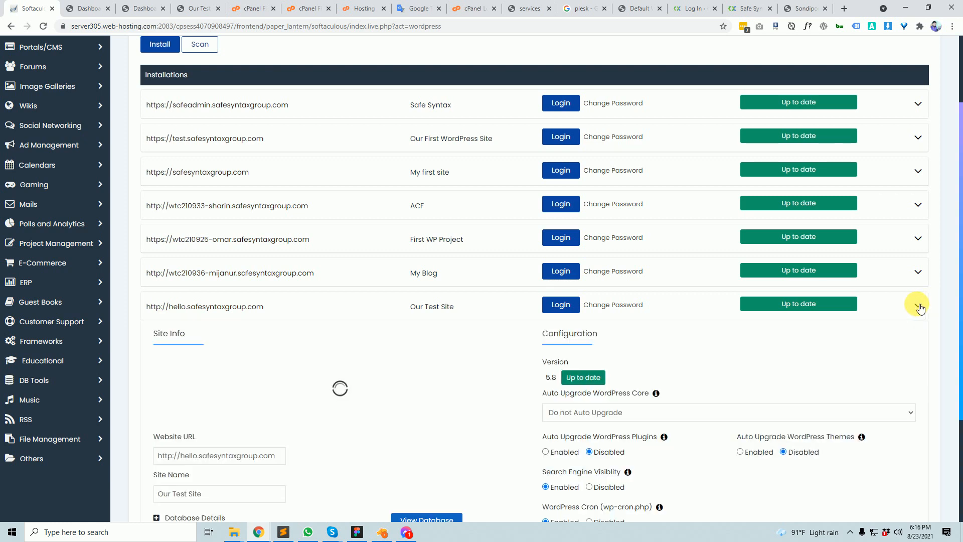
{"action": "scroll", "coordinate": [882, 271], "scroll_direction": "down", "scroll_amount": 3}
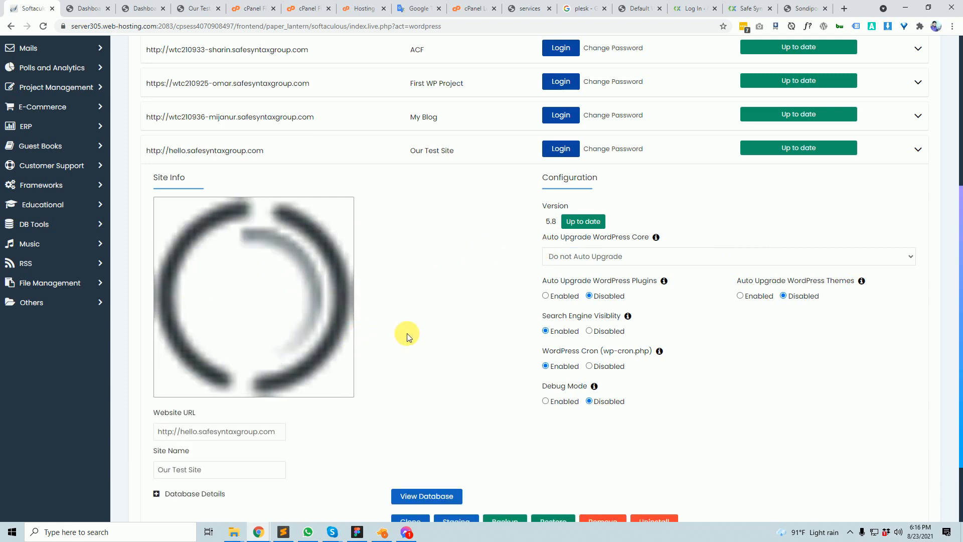
{"action": "scroll", "coordinate": [407, 335], "scroll_direction": "down", "scroll_amount": 2}
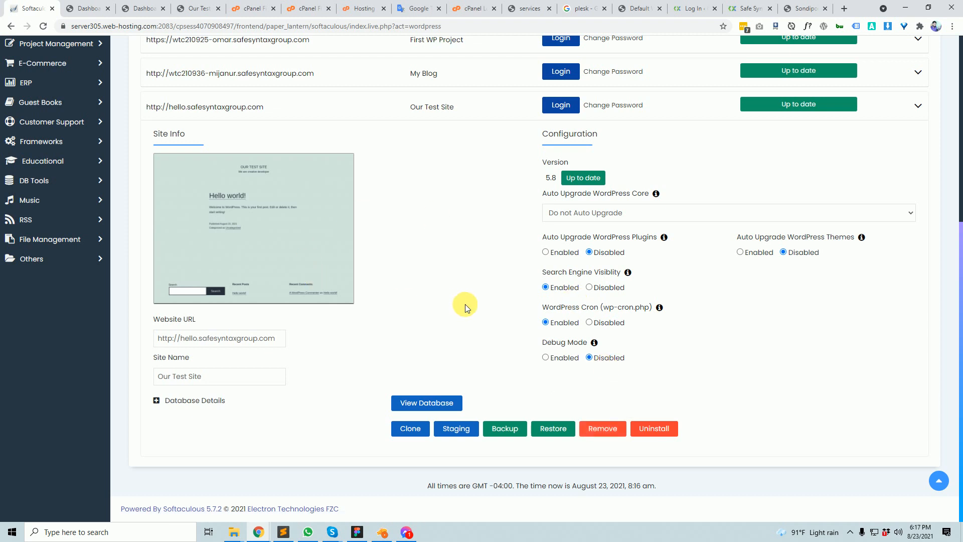
- Open the Uninstall dialog for hello.safesyntaxgroup.com and check its site folder in File Manager
{"action": "left_click", "coordinate": [658, 433]}
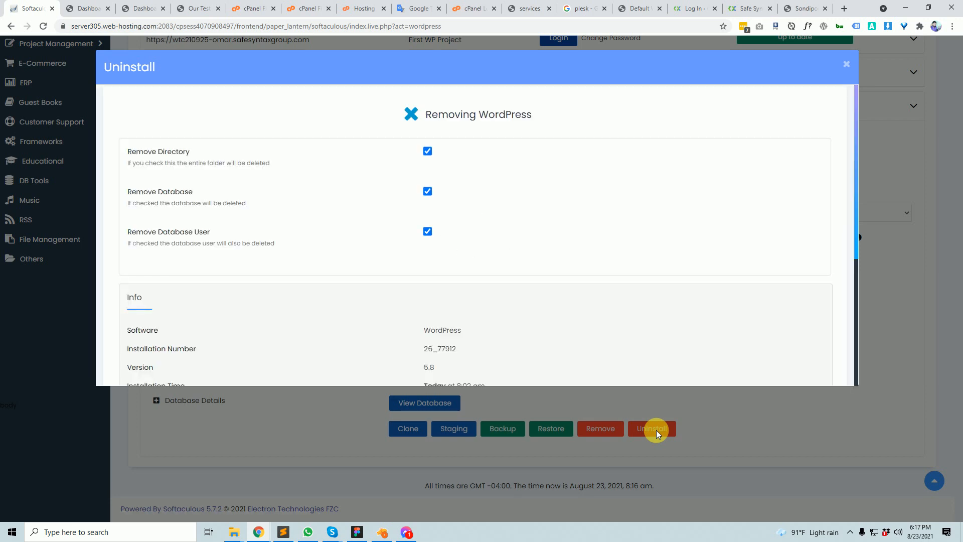
{"action": "left_click", "coordinate": [307, 5]}
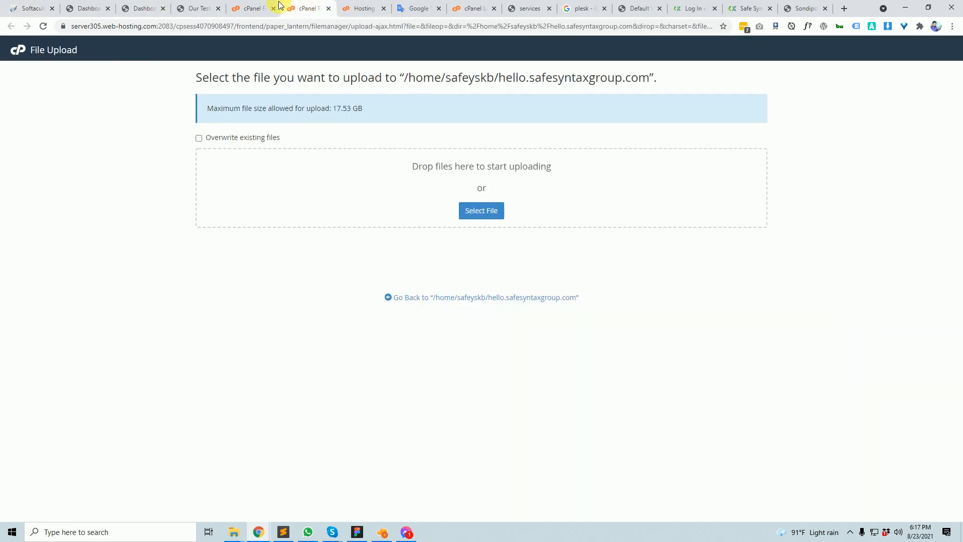
{"action": "left_click", "coordinate": [250, 8]}
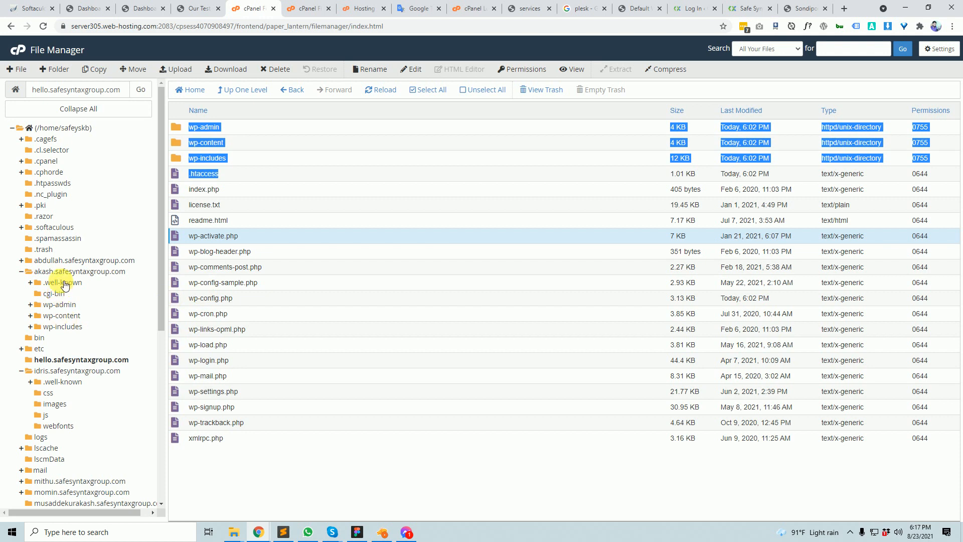
{"action": "left_click", "coordinate": [73, 363]}
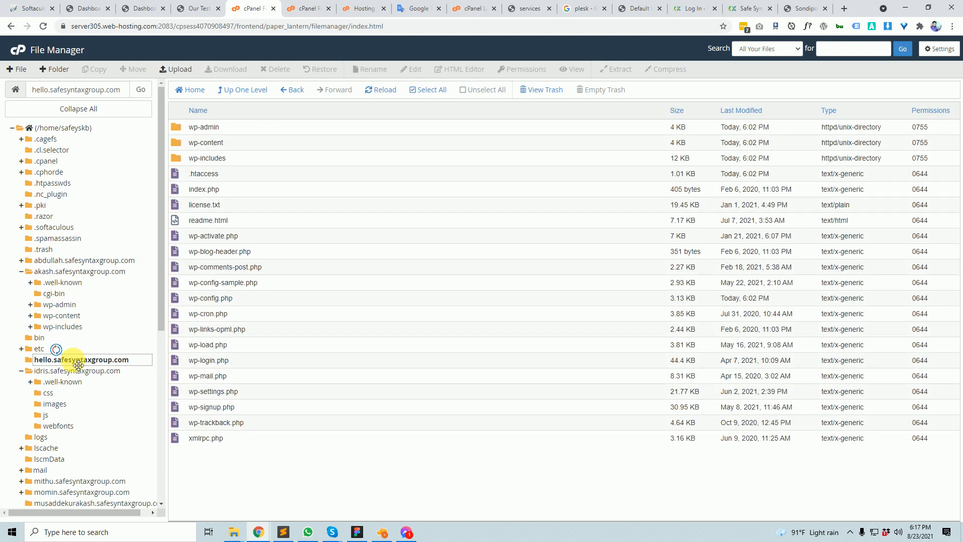
{"action": "left_click", "coordinate": [30, 8]}
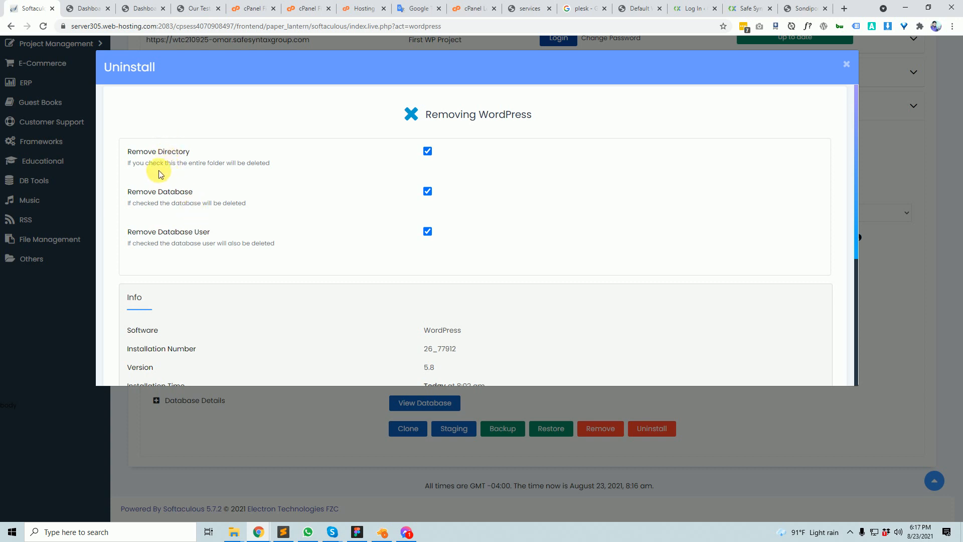
{"action": "scroll", "coordinate": [398, 258], "scroll_direction": "down", "scroll_amount": 5}
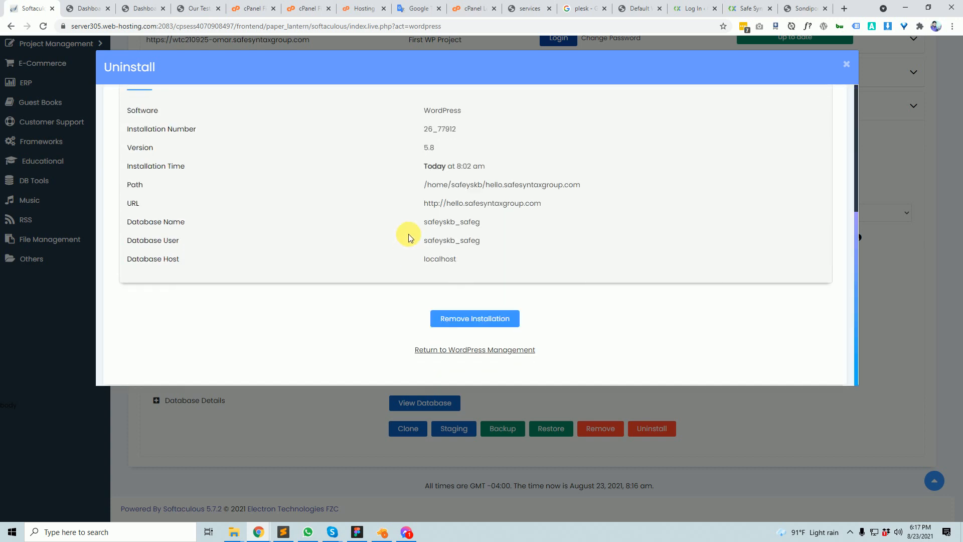
{"action": "scroll", "coordinate": [404, 232], "scroll_direction": "up", "scroll_amount": 5}
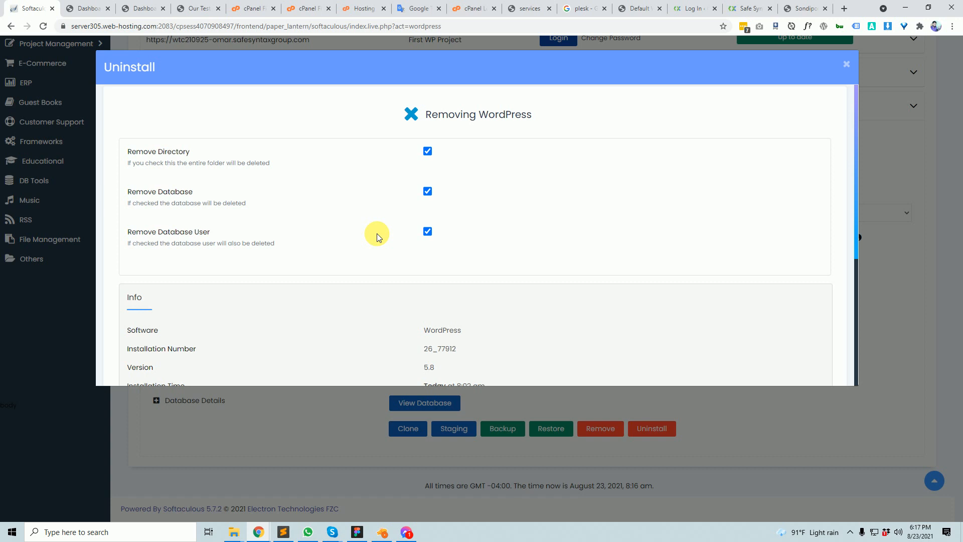
- Remove the installation with its folder, database and database user, confirming the irreversible removal
{"action": "left_click", "coordinate": [307, 7]}
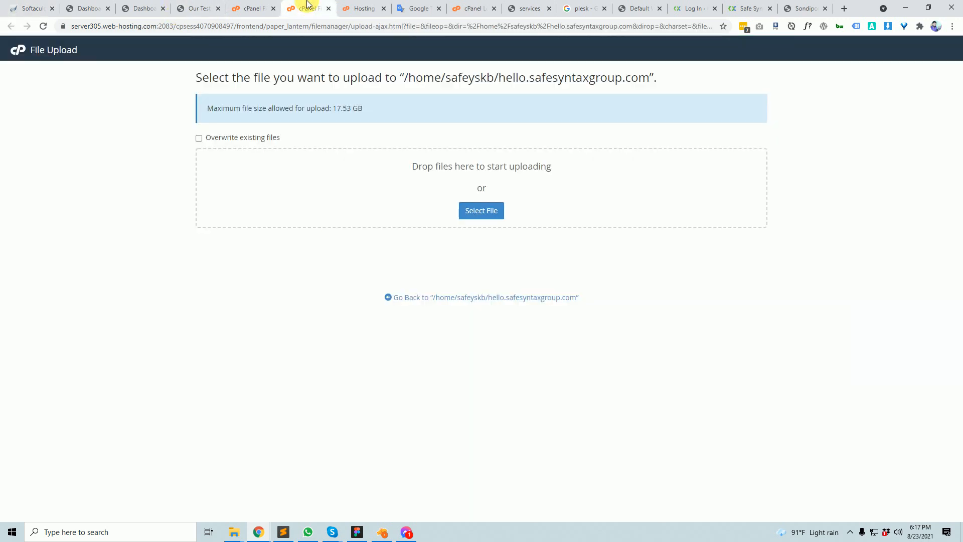
{"action": "left_click", "coordinate": [233, 7]}
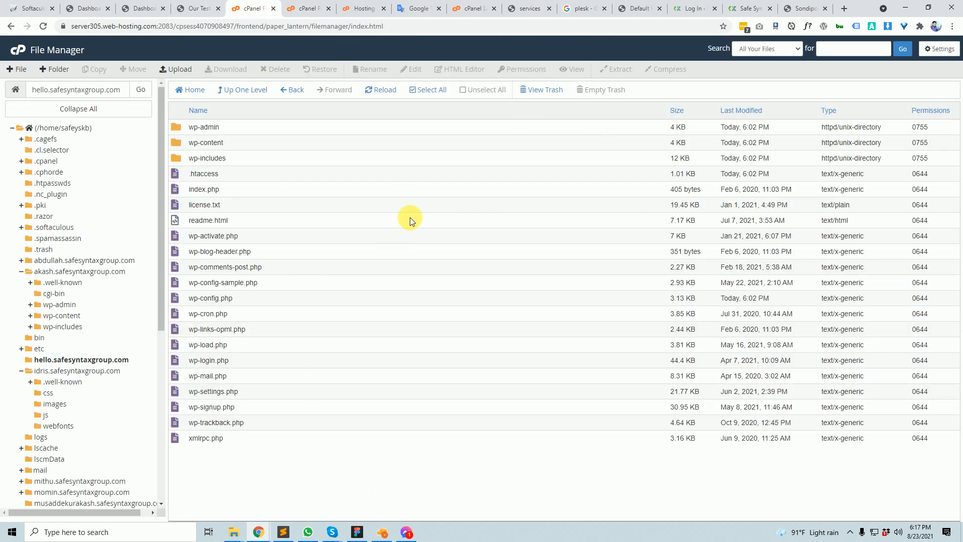
{"action": "left_click", "coordinate": [28, 7]}
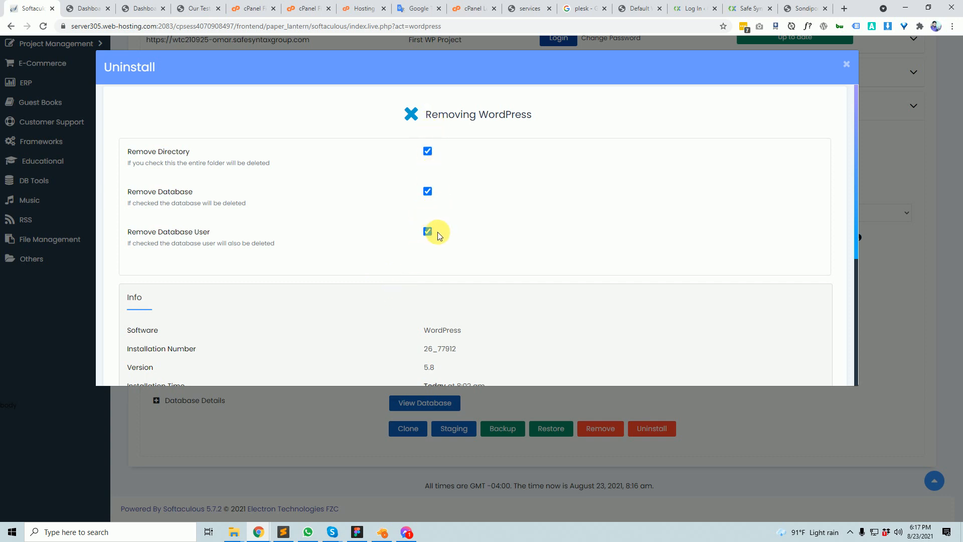
{"action": "scroll", "coordinate": [419, 263], "scroll_direction": "down", "scroll_amount": 4}
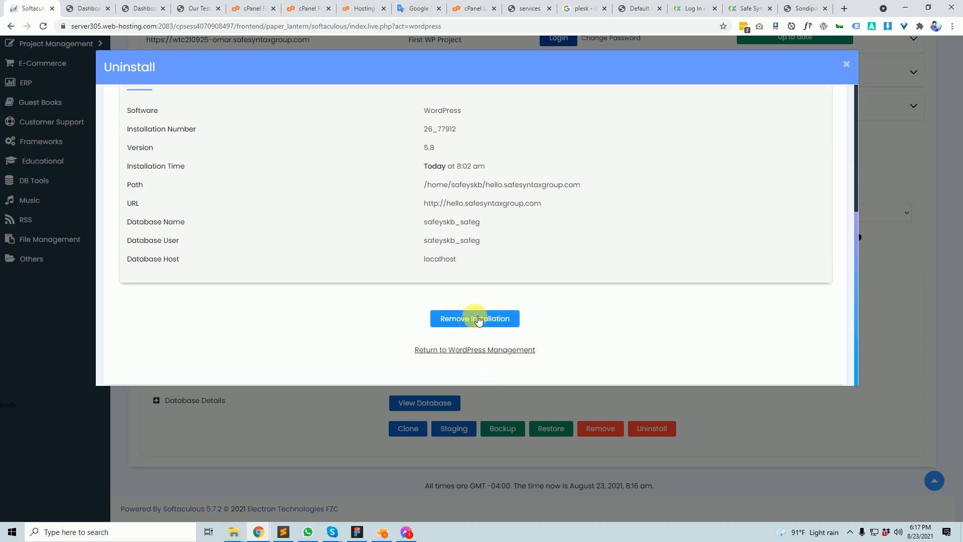
{"action": "left_click", "coordinate": [477, 319]}
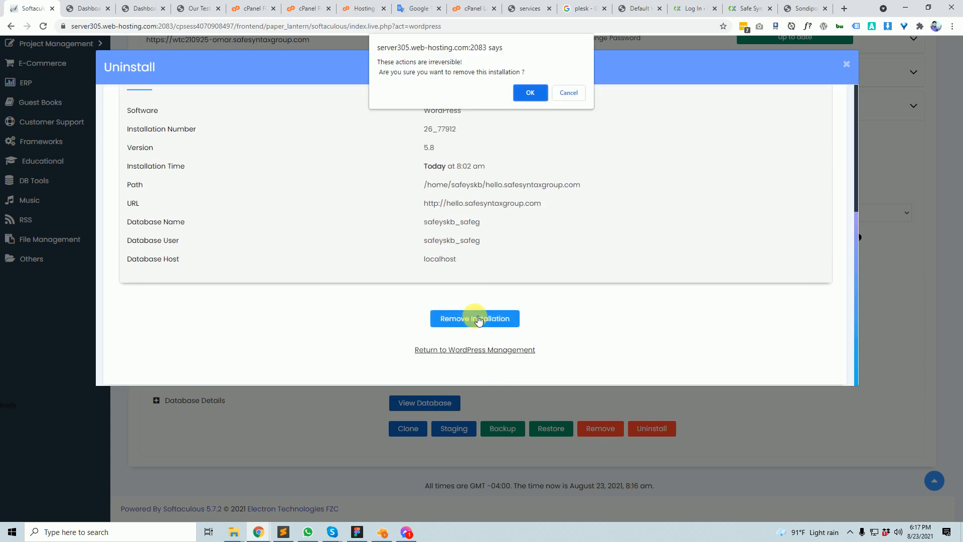
{"action": "left_click", "coordinate": [528, 93]}
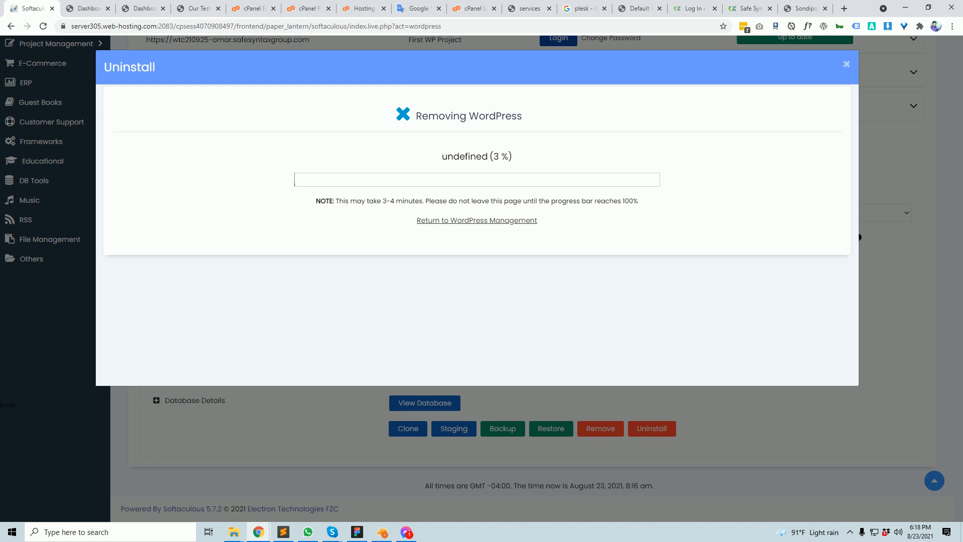
{"action": "left_click", "coordinate": [253, 8]}
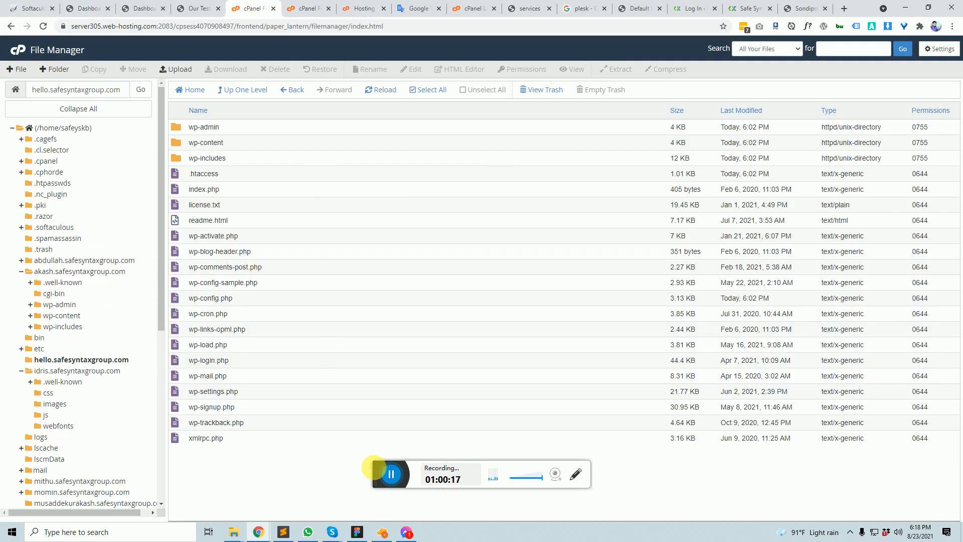
{"action": "left_click", "coordinate": [387, 96]}
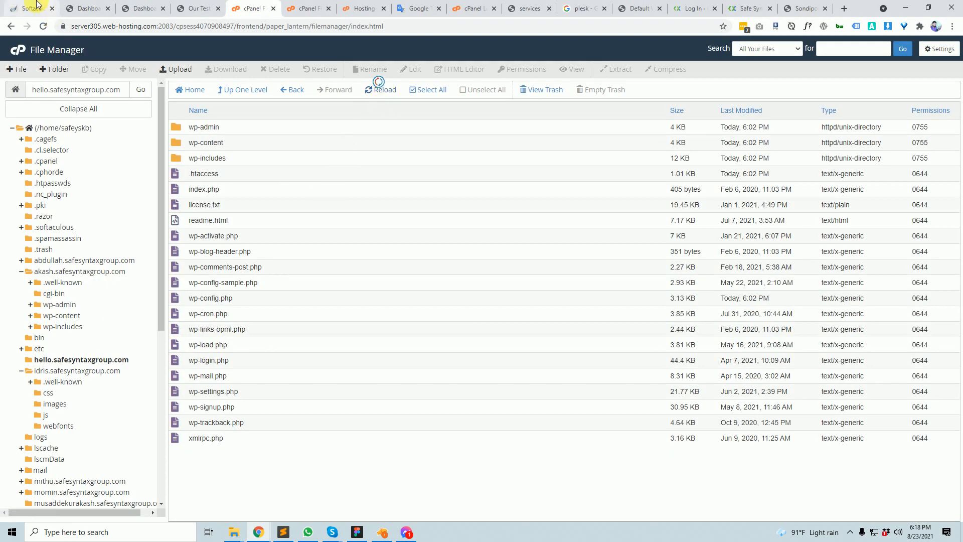
{"action": "left_click", "coordinate": [37, 5]}
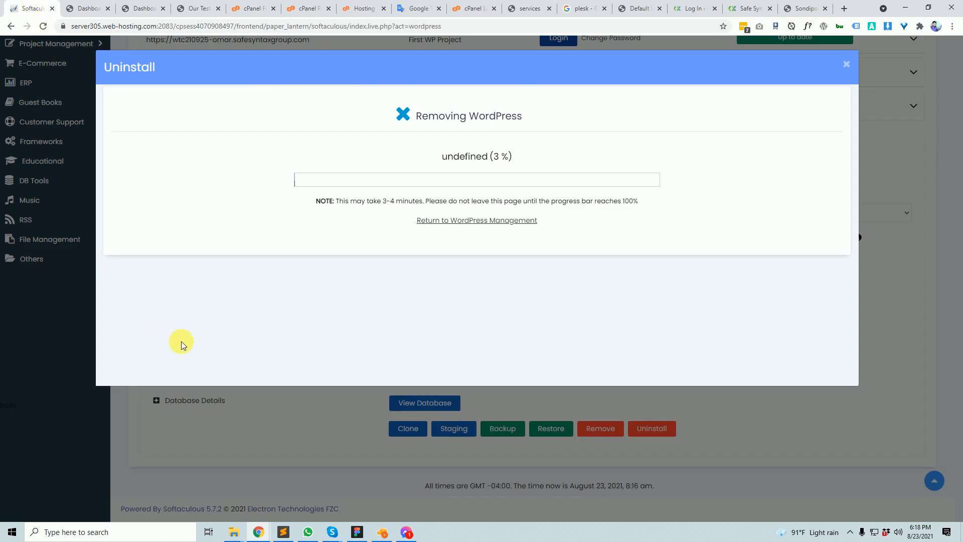
{"action": "left_click", "coordinate": [256, 7]}
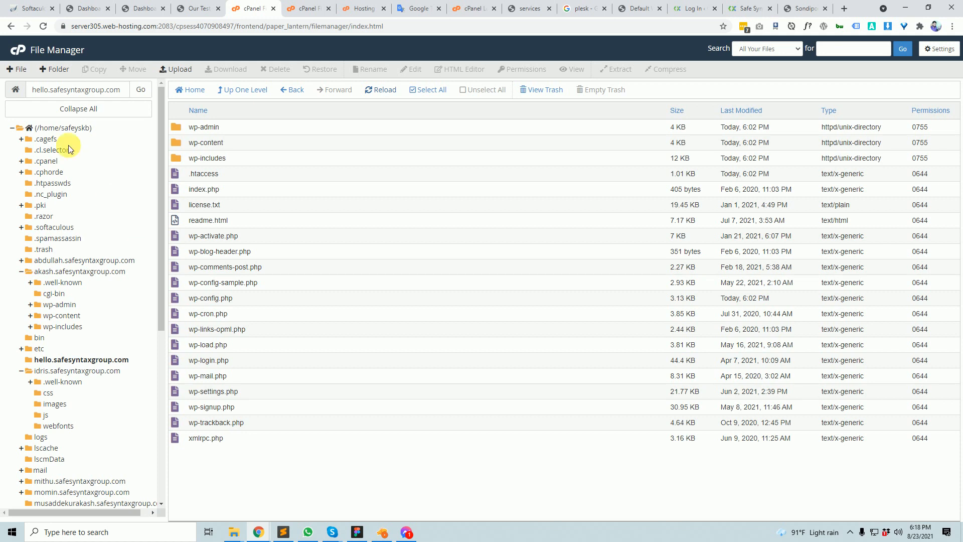
{"action": "left_click", "coordinate": [33, 10]}
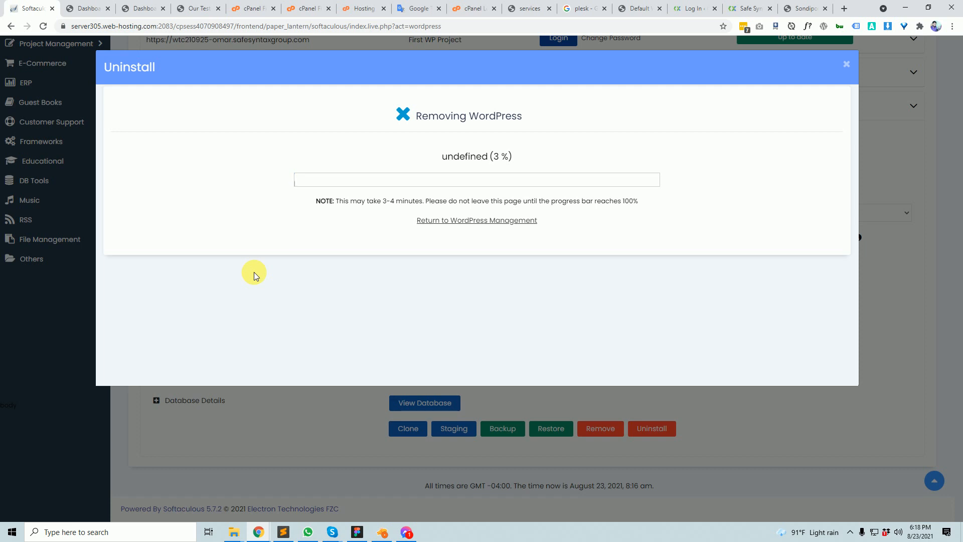
- Search Google for 'multi wordpress' in a new tab, then return to the Softaculous tab
{"action": "left_click", "coordinate": [844, 9]}
{"action": "type", "text": "mu"}
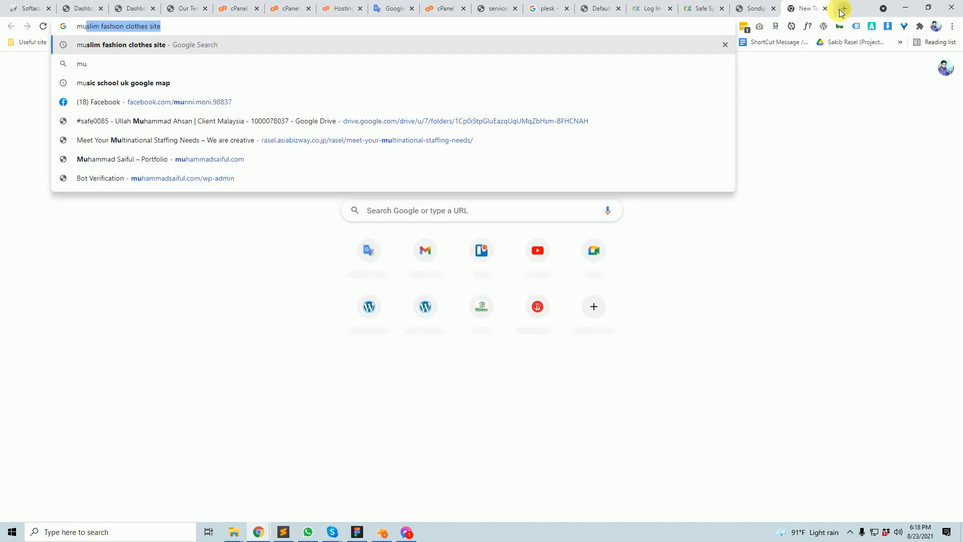
{"action": "type", "text": "lti wor"}
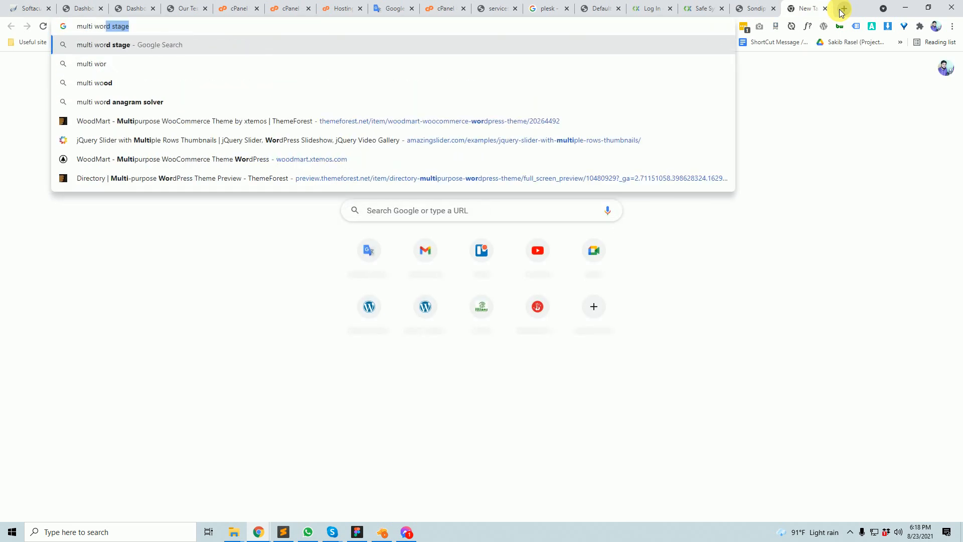
{"action": "type", "text": "dpres"}
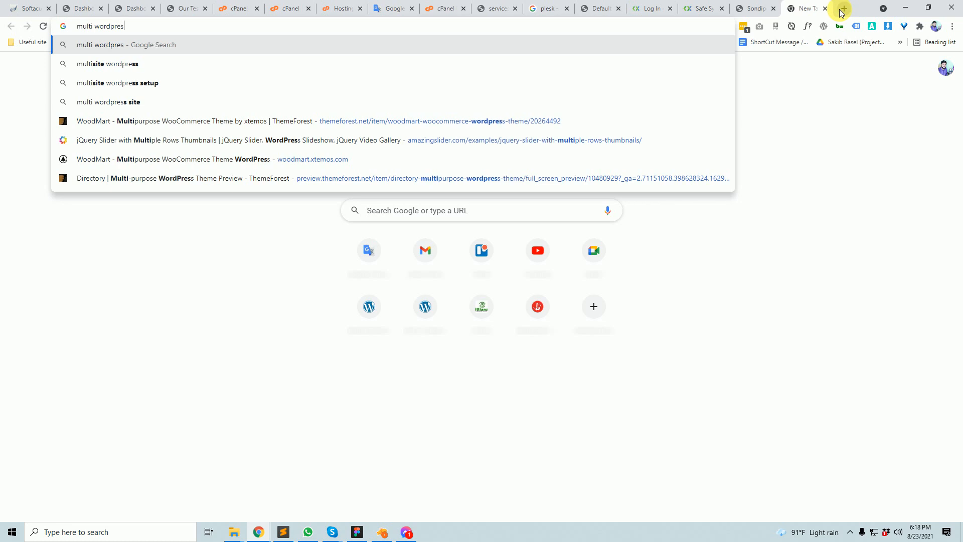
{"action": "type", "text": "s"}
{"action": "key", "text": "Return"}
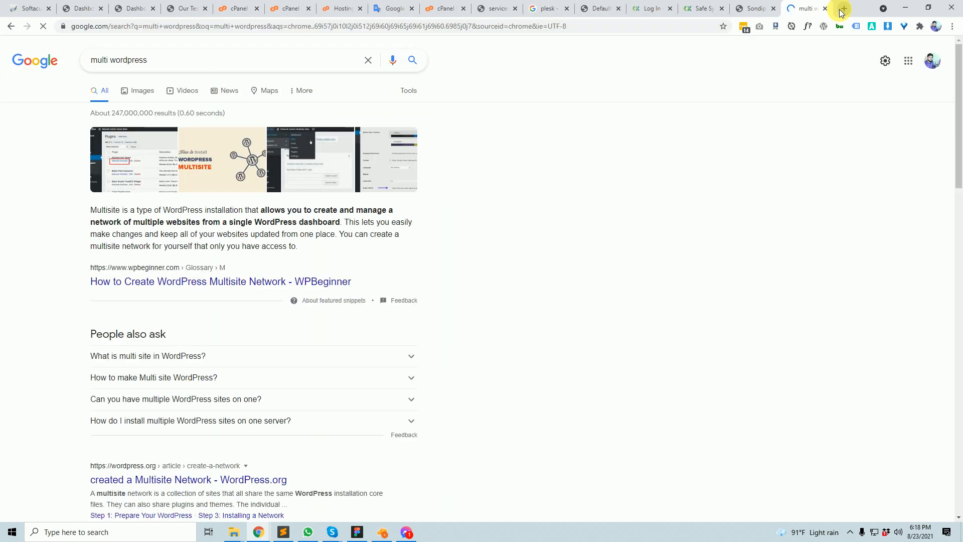
{"action": "left_click", "coordinate": [48, 3]}
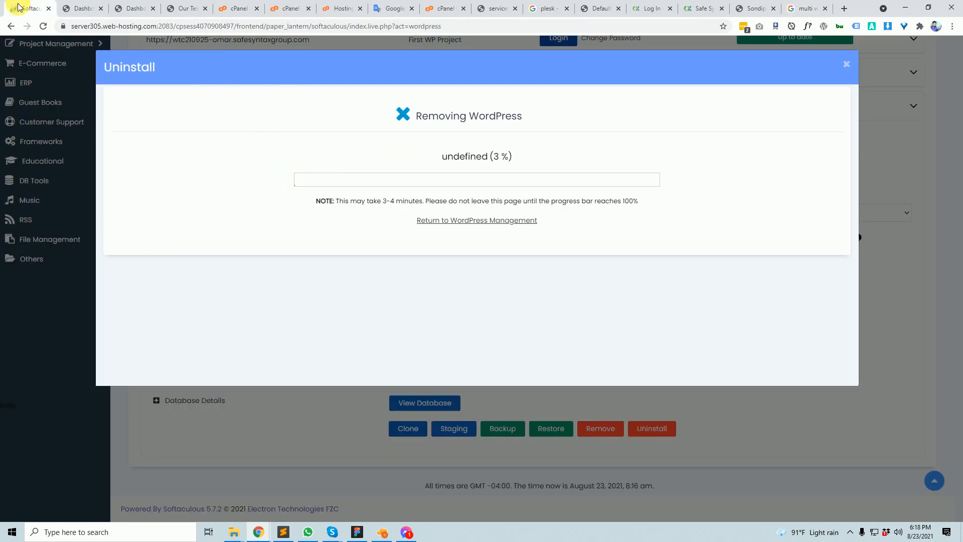
- Find 'sof' in cPanel's functions search and open Softaculous Apps Installer
{"action": "left_click", "coordinate": [245, 4]}
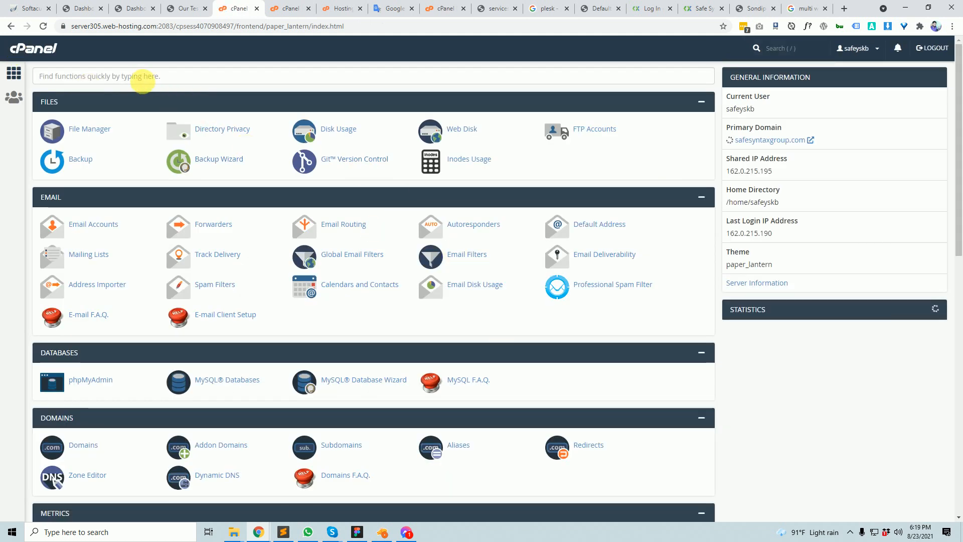
{"action": "left_click", "coordinate": [142, 80]}
{"action": "type", "text": "so"}
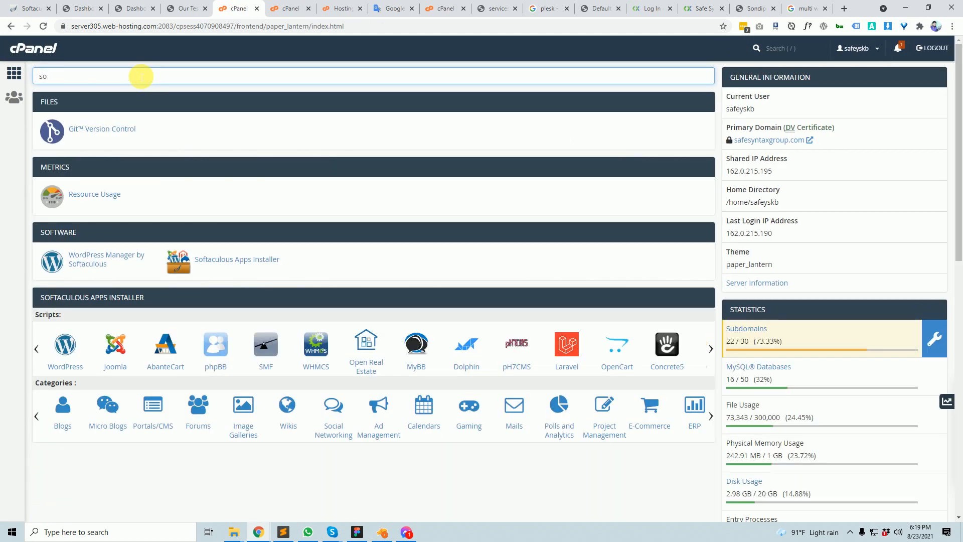
{"action": "type", "text": "f"}
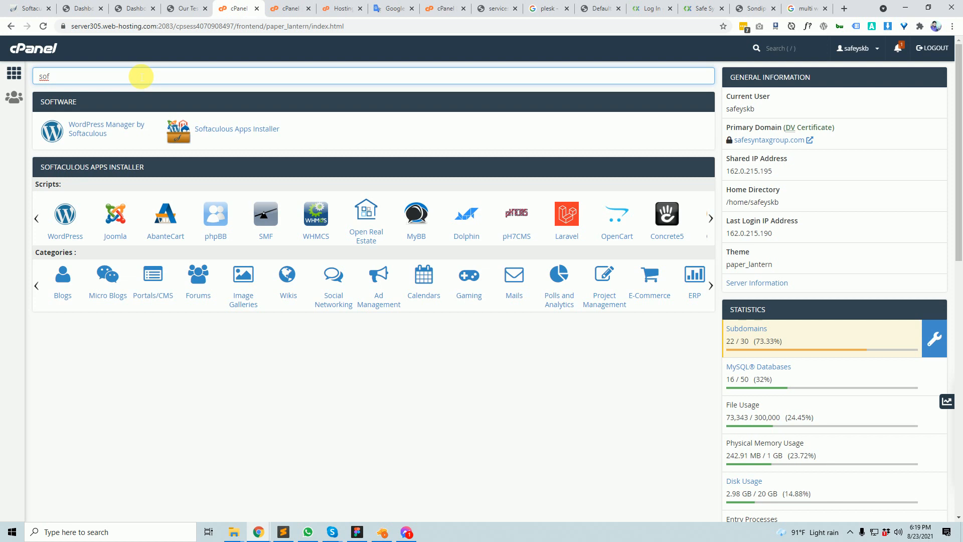
{"action": "left_click", "coordinate": [220, 129]}
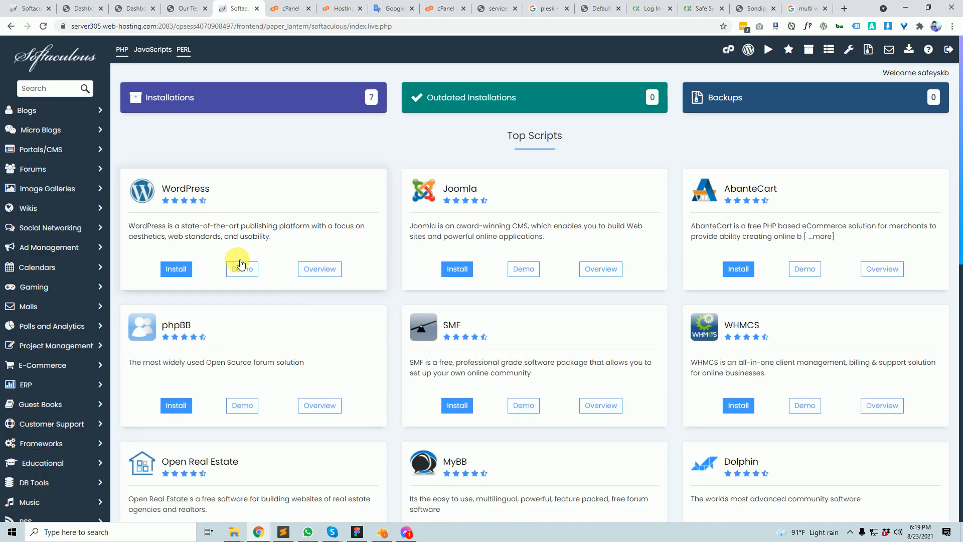
- Start a new WordPress install and tick Enable Multisite (WPMU) under Site Settings
{"action": "left_click", "coordinate": [176, 271]}
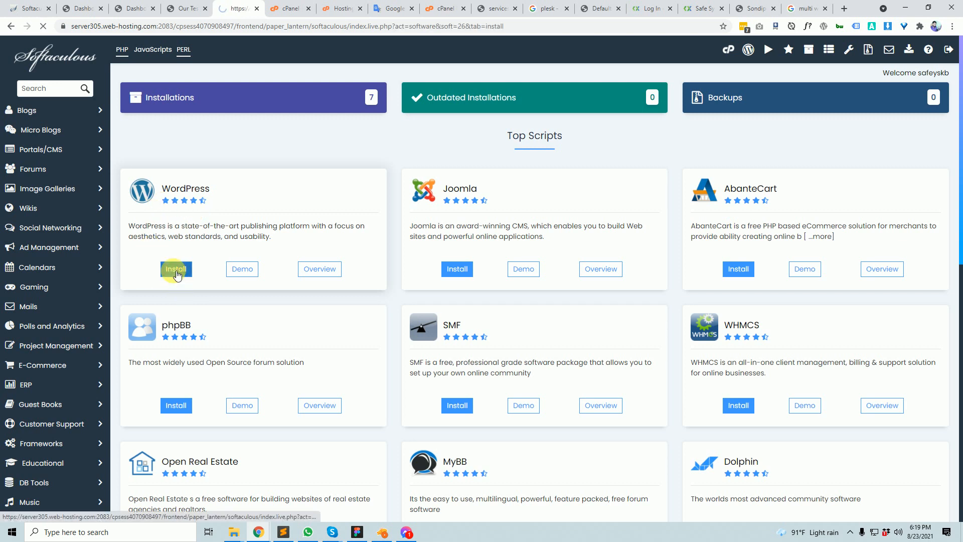
{"action": "scroll", "coordinate": [496, 406], "scroll_direction": "down", "scroll_amount": 5}
{"action": "scroll", "coordinate": [494, 407], "scroll_direction": "down", "scroll_amount": 2}
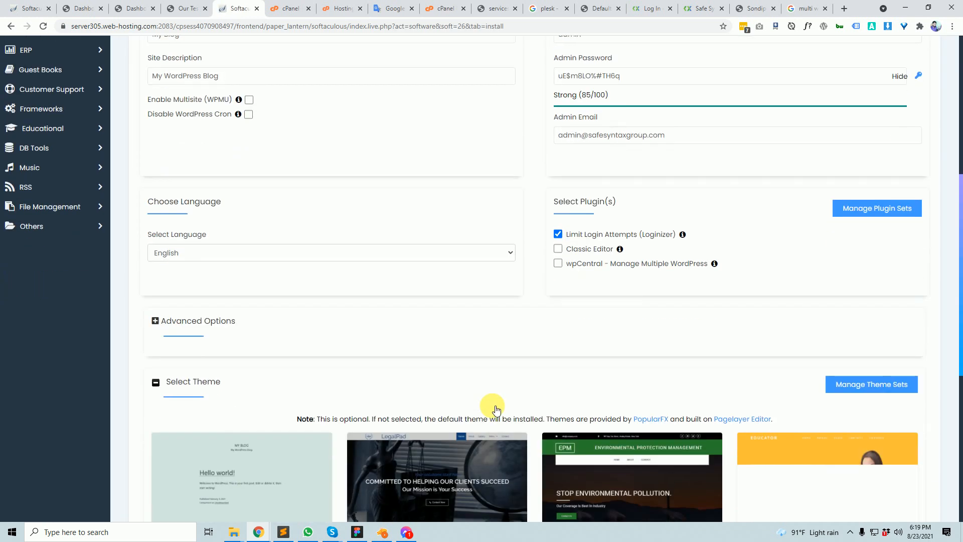
{"action": "scroll", "coordinate": [348, 353], "scroll_direction": "down", "scroll_amount": 5}
{"action": "scroll", "coordinate": [372, 358], "scroll_direction": "up", "scroll_amount": 6}
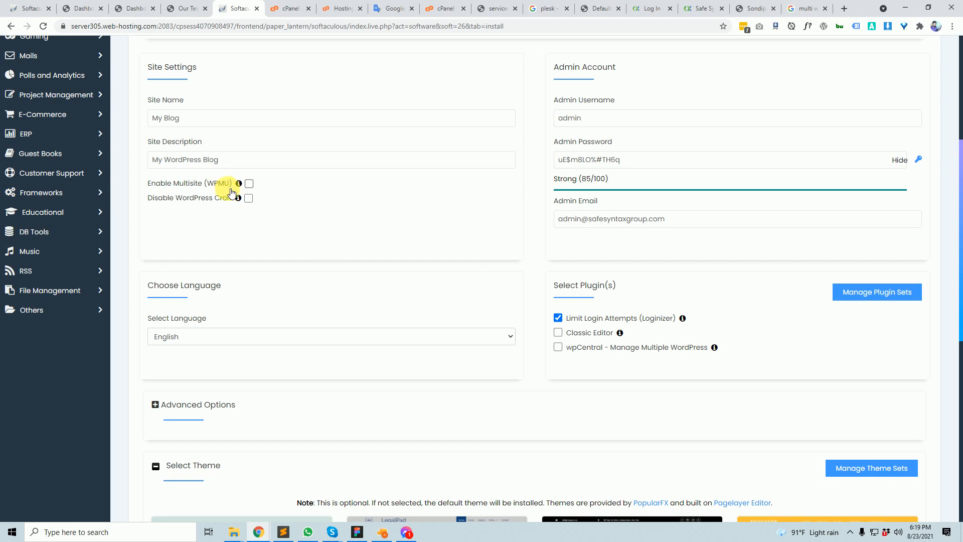
{"action": "left_click", "coordinate": [249, 184]}
{"action": "scroll", "coordinate": [430, 351], "scroll_direction": "up", "scroll_amount": 5}
{"action": "scroll", "coordinate": [337, 359], "scroll_direction": "down", "scroll_amount": 4}
{"action": "scroll", "coordinate": [337, 359], "scroll_direction": "down", "scroll_amount": 1}
{"action": "scroll", "coordinate": [370, 385], "scroll_direction": "down", "scroll_amount": 2}
{"action": "scroll", "coordinate": [369, 386], "scroll_direction": "up", "scroll_amount": 6}
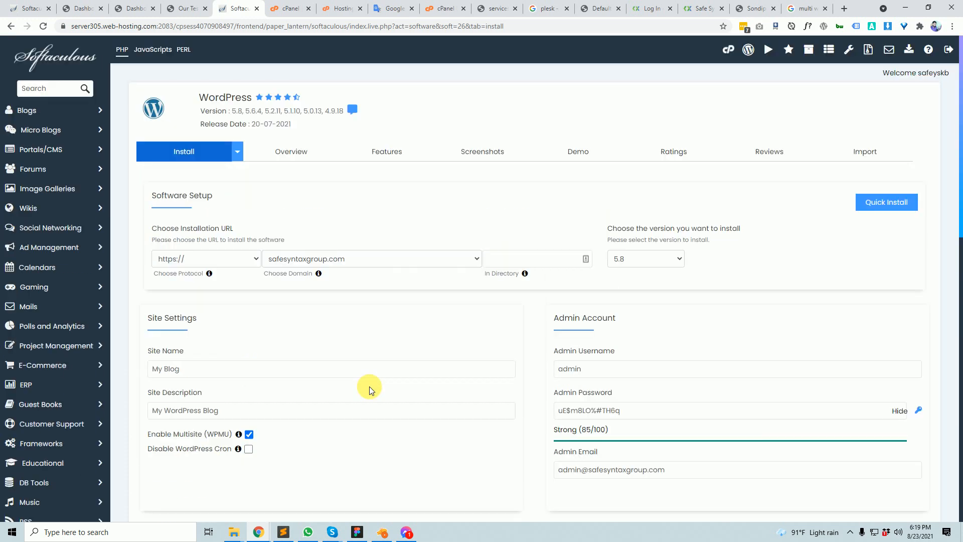
{"action": "left_click", "coordinate": [844, 8]}
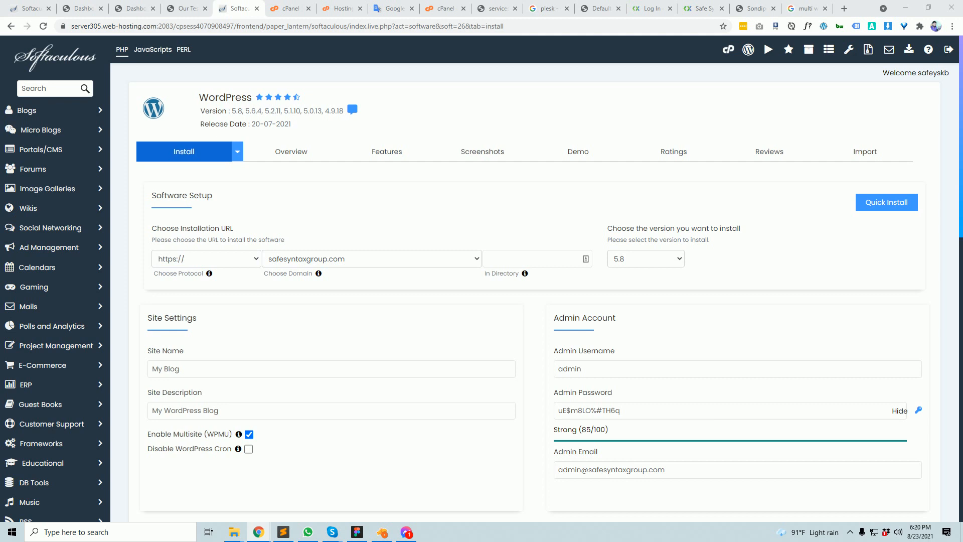
- Move the robertbiswas.com dashboard tab into the main window and browse its My Sites menus
{"action": "left_click_drag", "start_coordinate": [962, 15], "coordinate": [64, 5]}
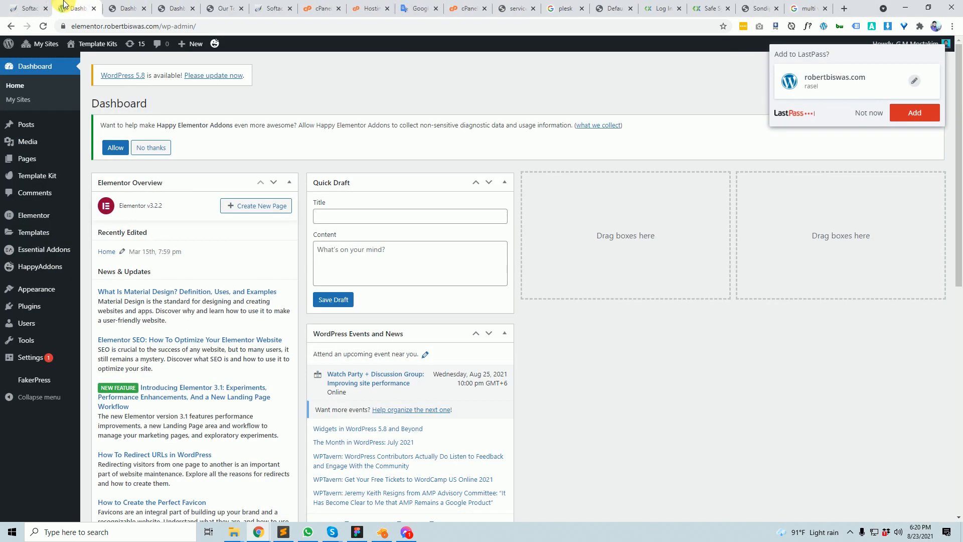
{"action": "mouse_move", "coordinate": [48, 49]}
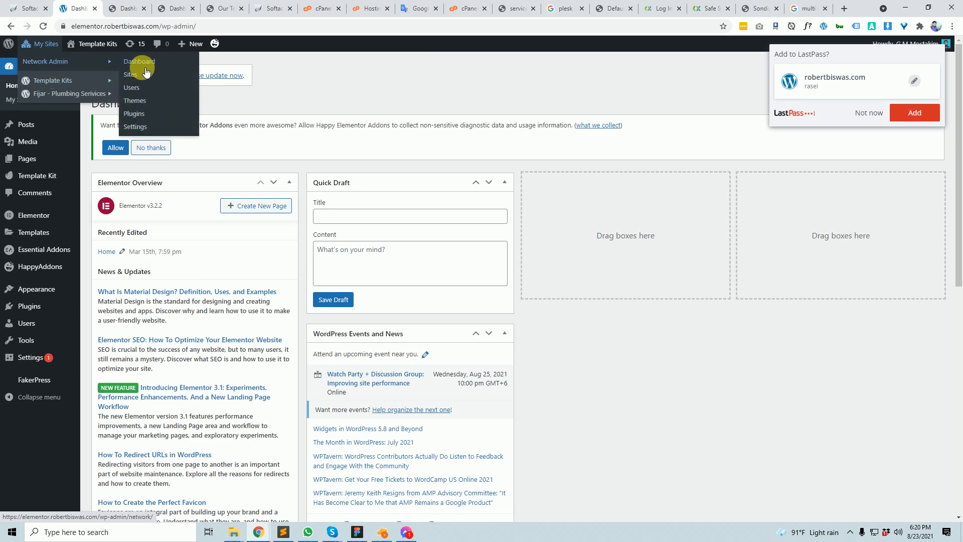
{"action": "mouse_move", "coordinate": [63, 79]}
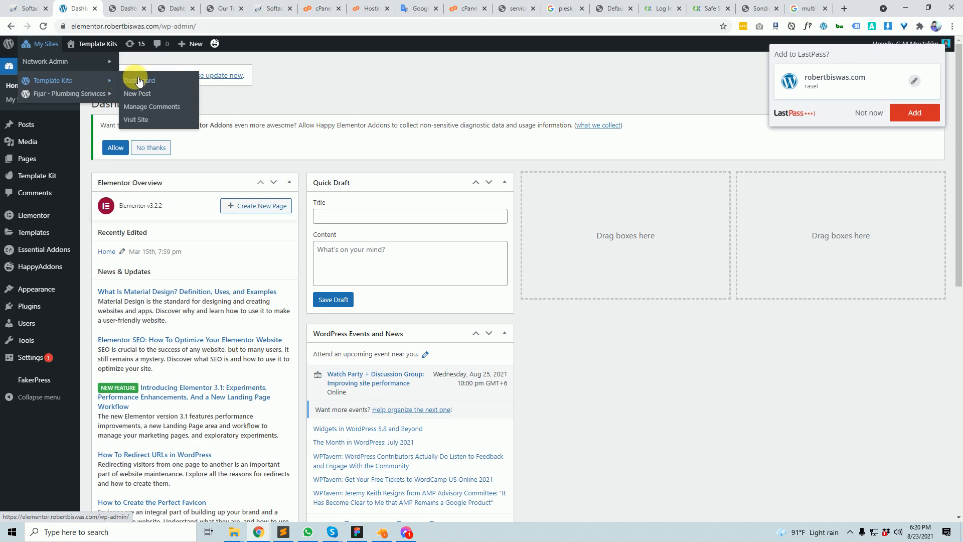
{"action": "mouse_move", "coordinate": [107, 94]}
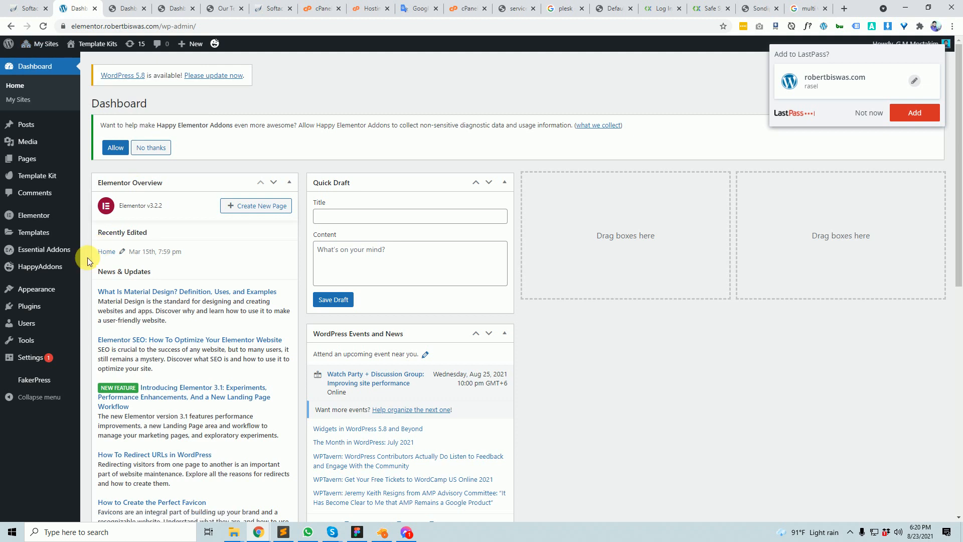
- Compare the safesyntaxgroup.com and robertbiswas.com dashboards, then return to the Softaculous install page
{"action": "left_click", "coordinate": [22, 6]}
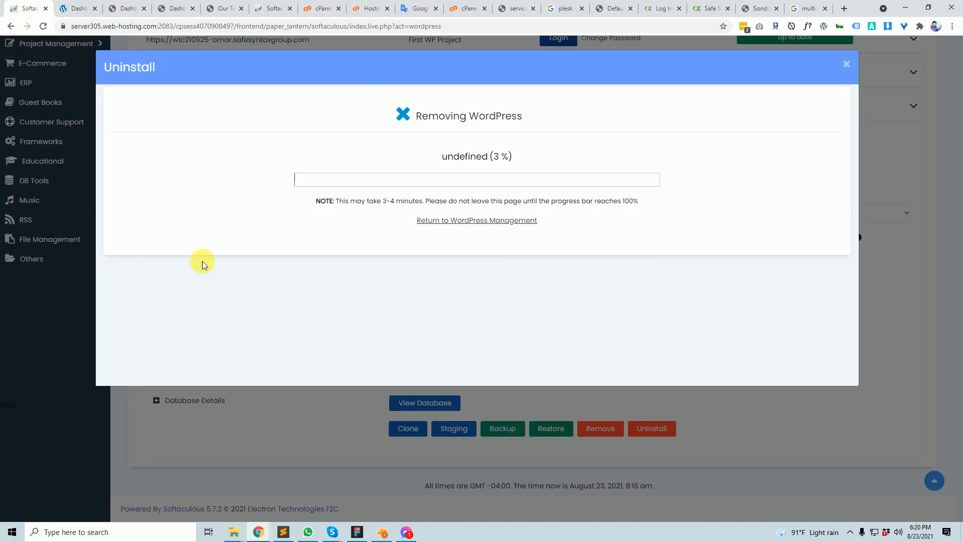
{"action": "left_click", "coordinate": [128, 8]}
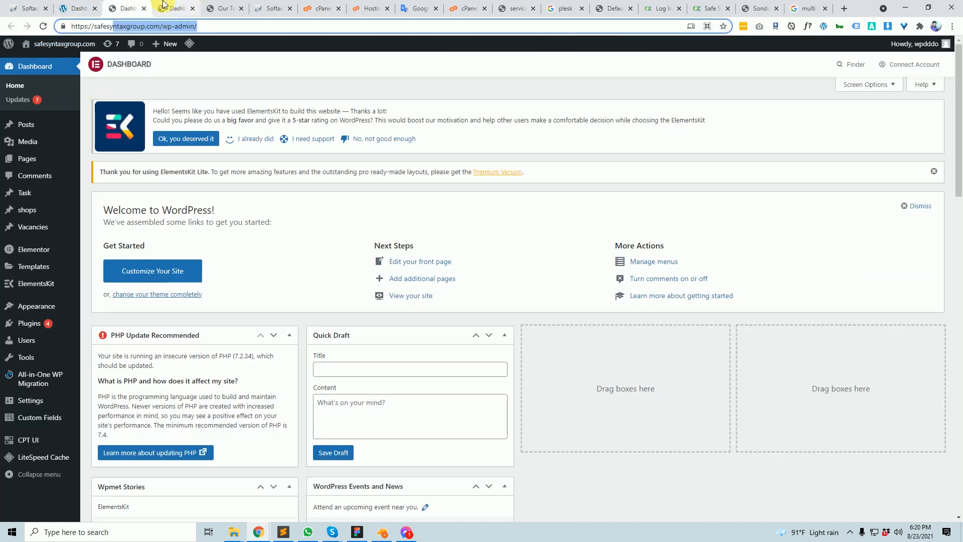
{"action": "left_click", "coordinate": [88, 5]}
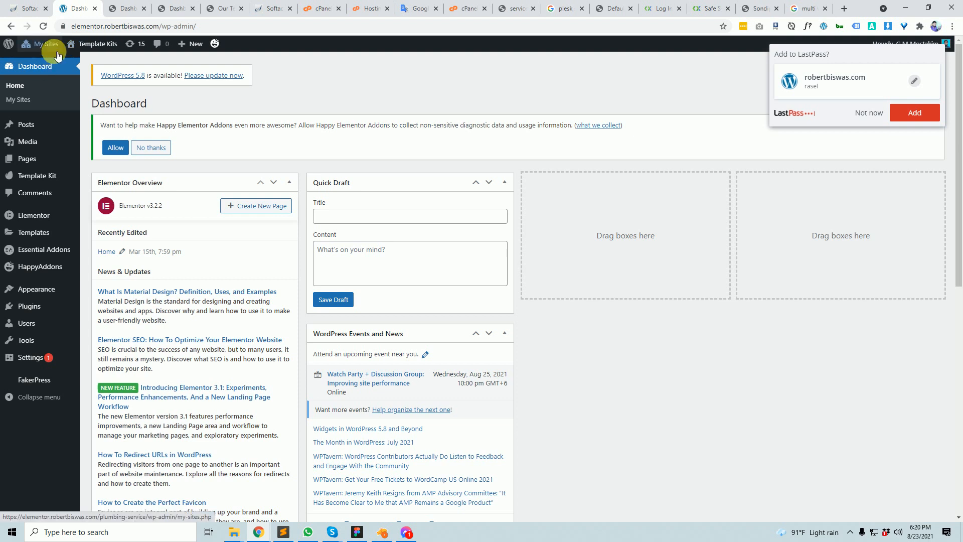
{"action": "left_click", "coordinate": [171, 5]}
{"action": "left_click", "coordinate": [126, 5]}
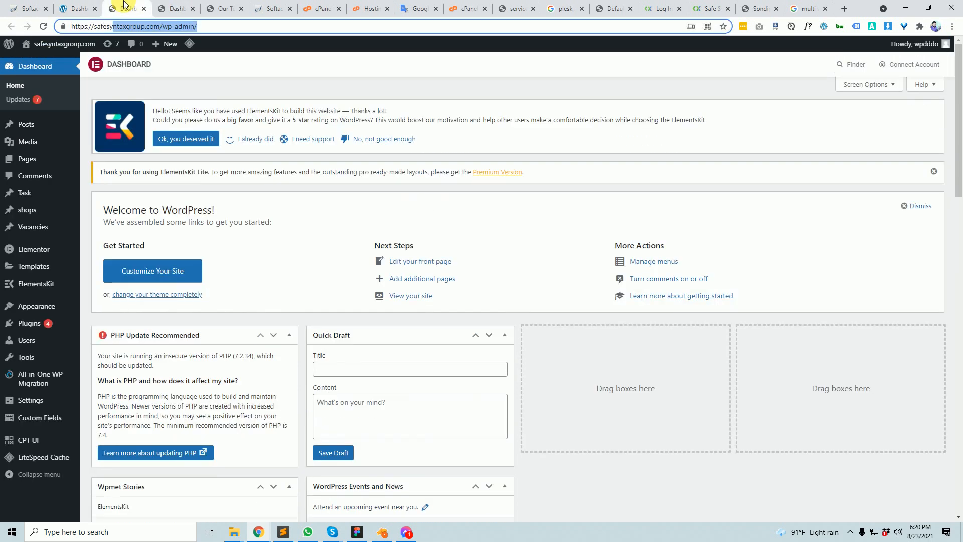
{"action": "left_click", "coordinate": [83, 5]}
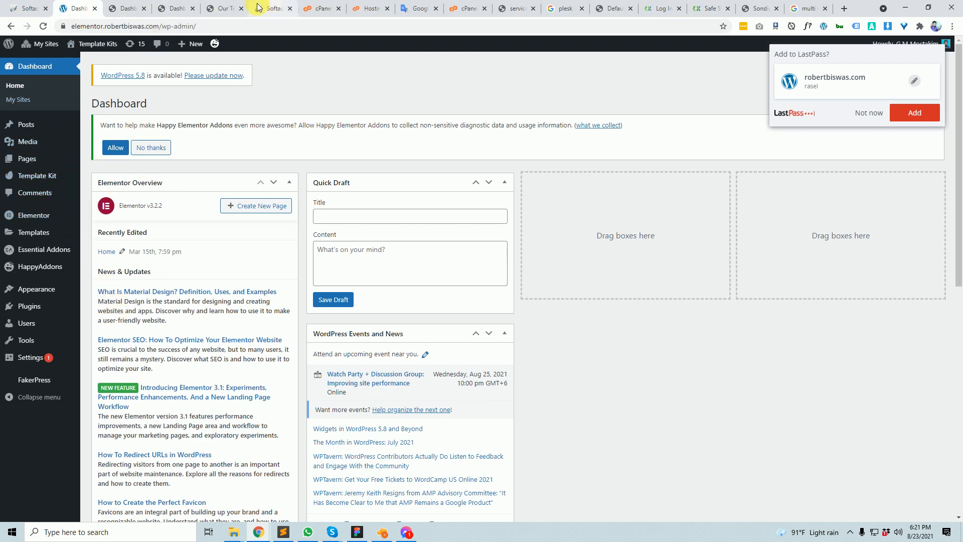
{"action": "left_click", "coordinate": [131, 4]}
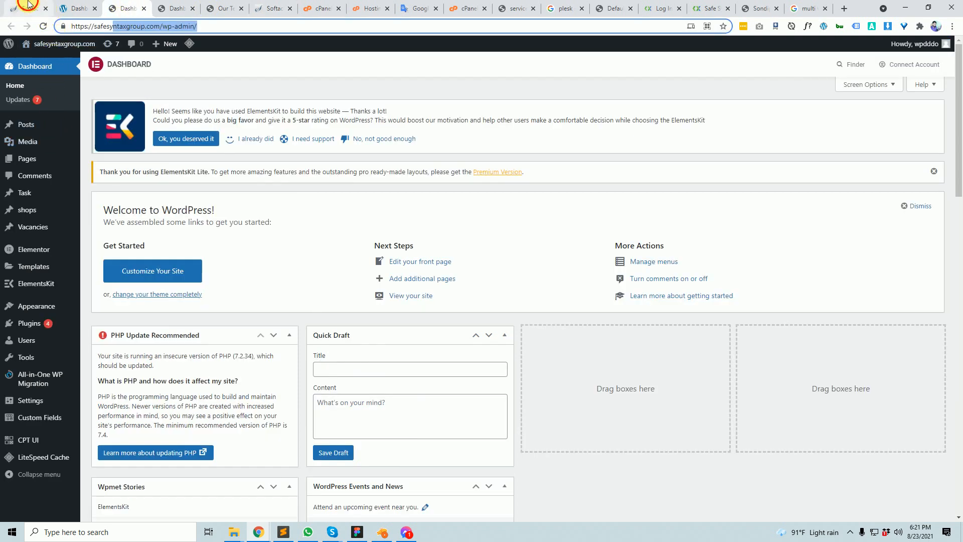
{"action": "left_click", "coordinate": [27, 8]}
{"action": "left_click", "coordinate": [274, 8]}
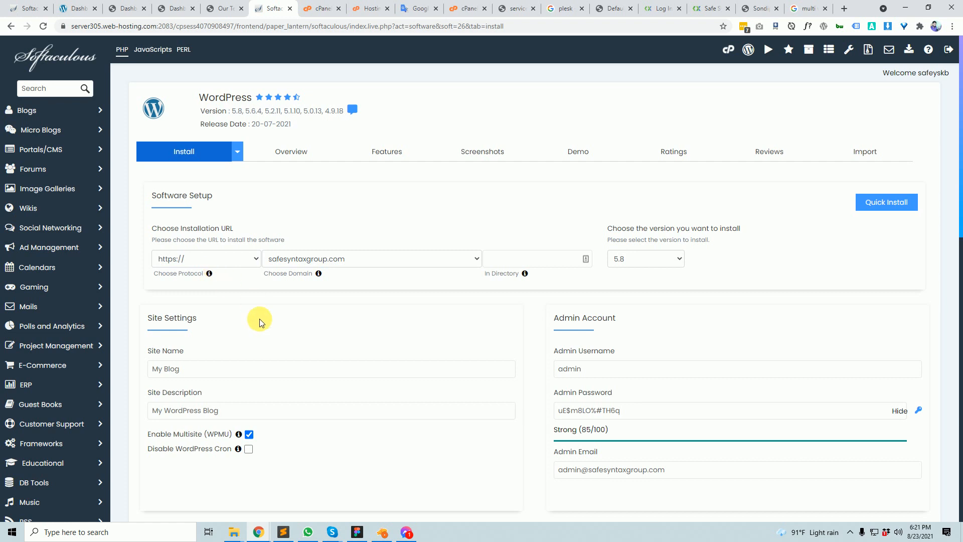
{"action": "scroll", "coordinate": [262, 414], "scroll_direction": "down", "scroll_amount": 1}
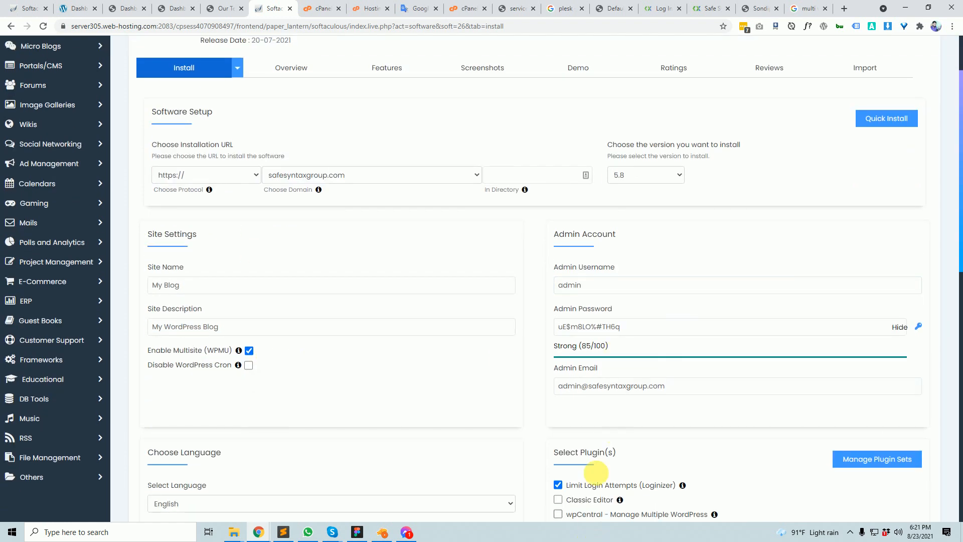
{"action": "scroll", "coordinate": [540, 396], "scroll_direction": "up", "scroll_amount": 2}
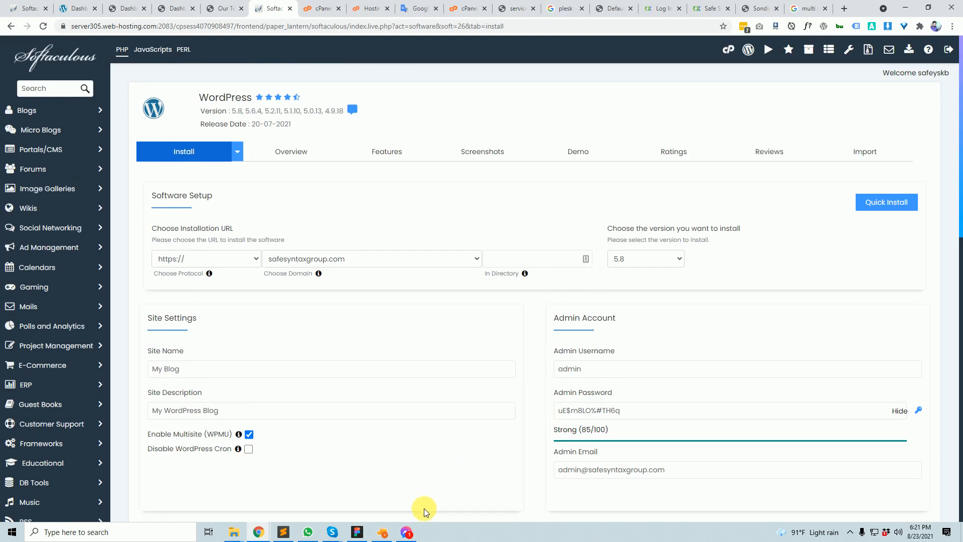
{"action": "left_click", "coordinate": [27, 8]}
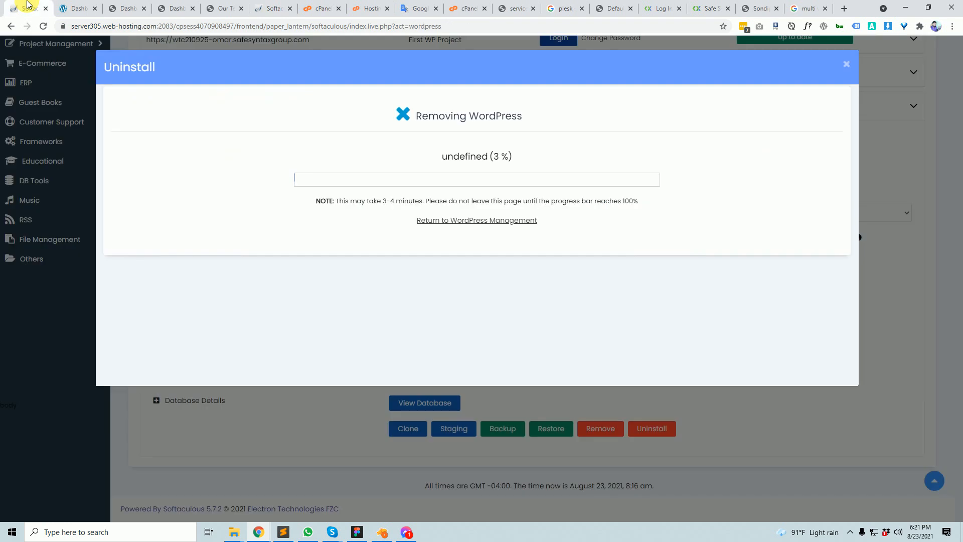
{"action": "left_click", "coordinate": [133, 6]}
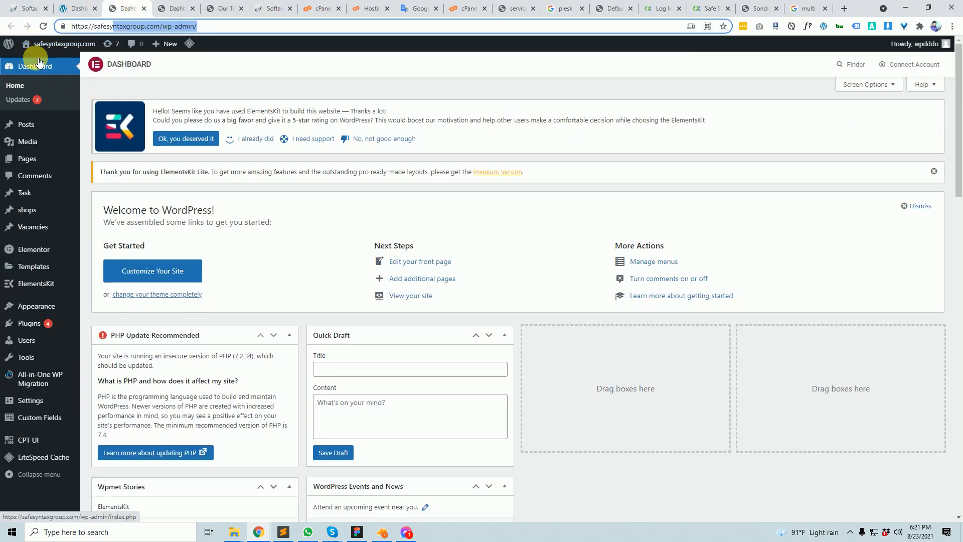
{"action": "left_click", "coordinate": [178, 8]}
{"action": "mouse_move", "coordinate": [63, 52]}
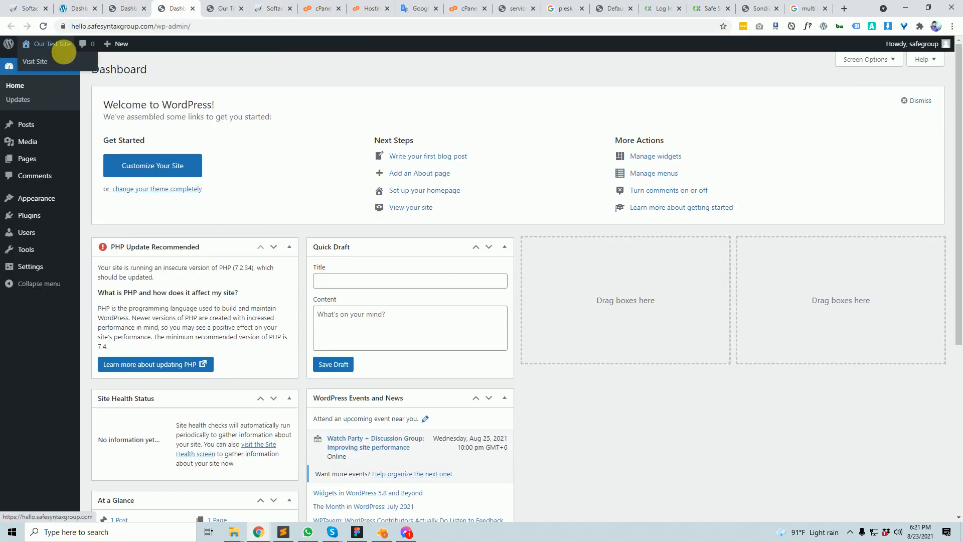
{"action": "left_click", "coordinate": [222, 8]}
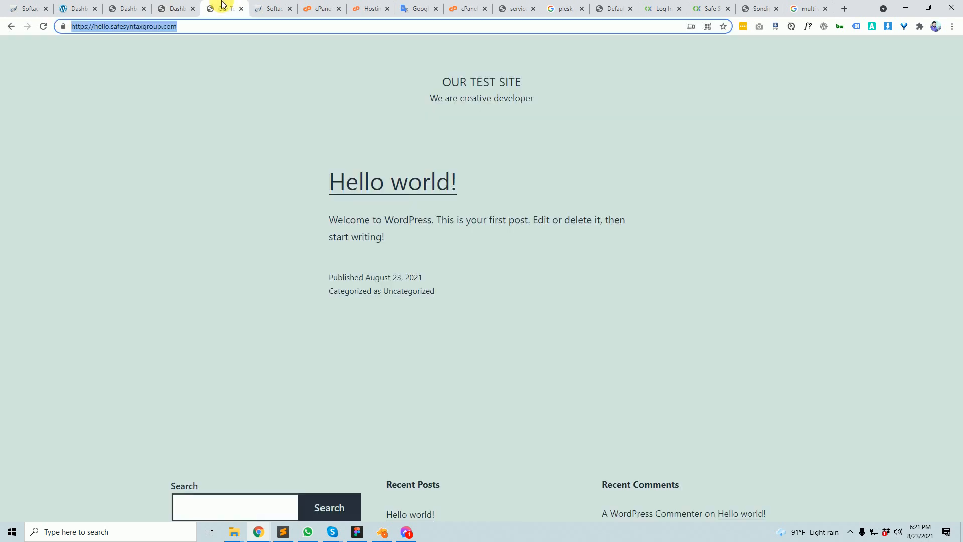
{"action": "left_click", "coordinate": [28, 5]}
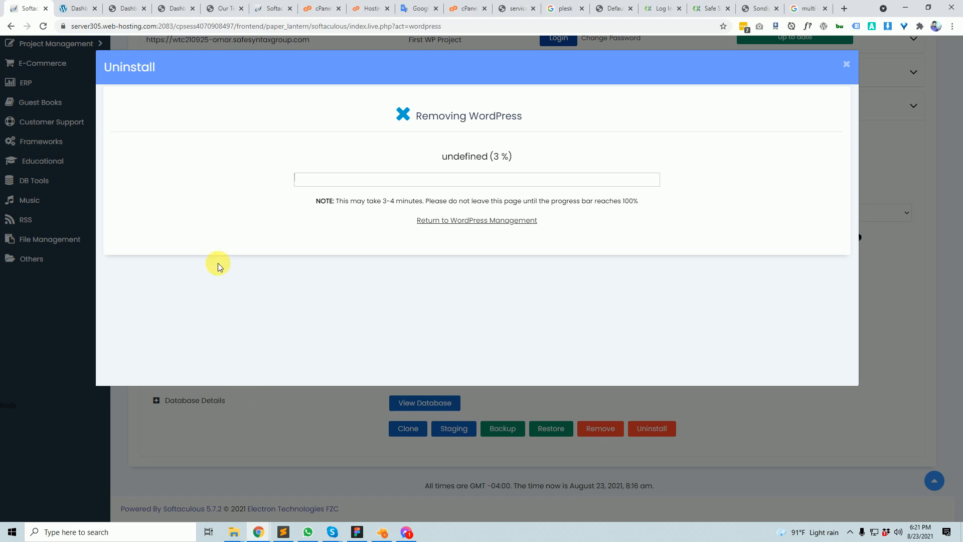
{"action": "left_click", "coordinate": [128, 8]}
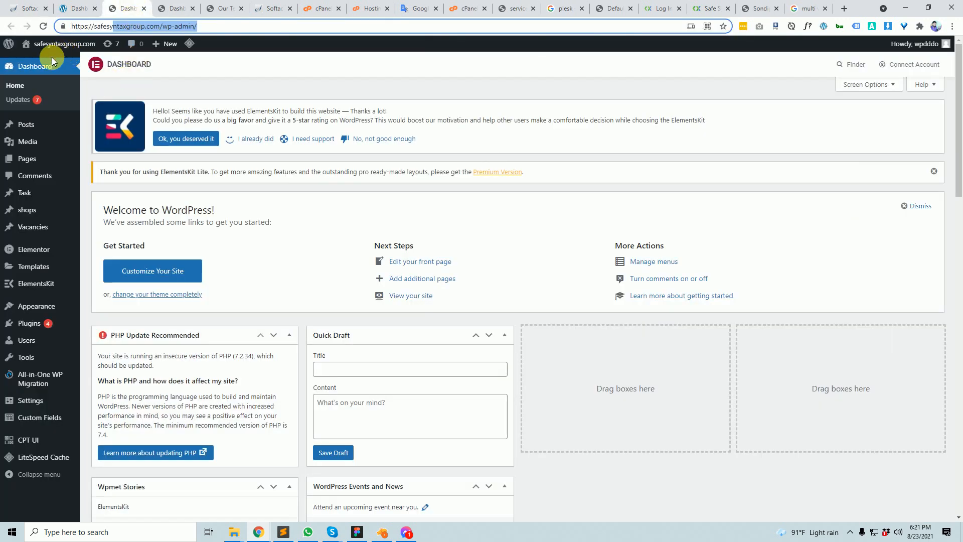
{"action": "left_click", "coordinate": [173, 8]}
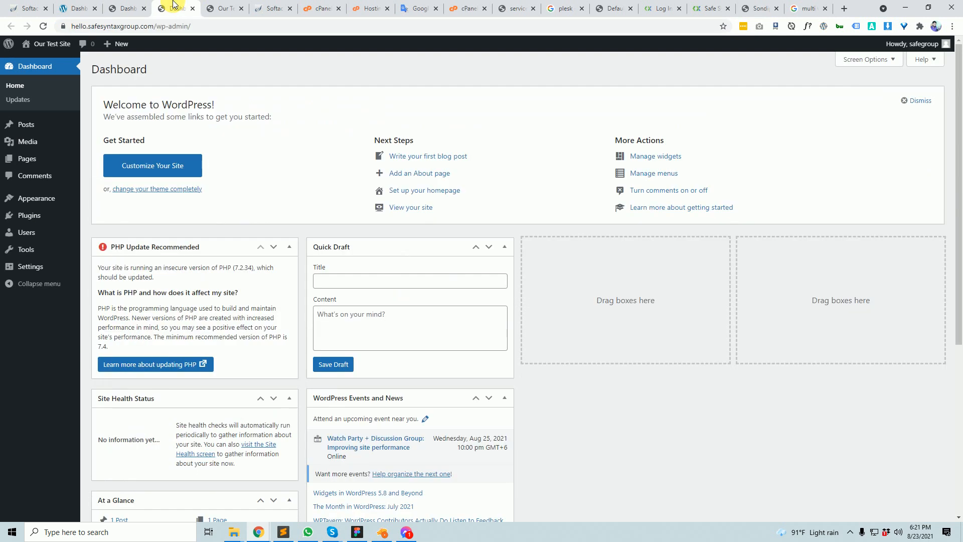
{"action": "left_click", "coordinate": [218, 7]}
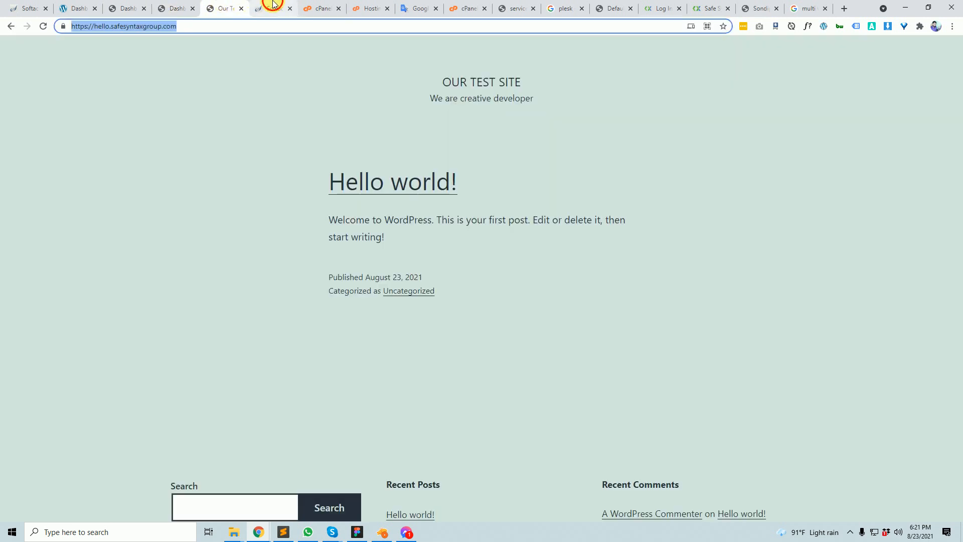
{"action": "left_click", "coordinate": [271, 7]}
{"action": "scroll", "coordinate": [387, 431], "scroll_direction": "down", "scroll_amount": 7}
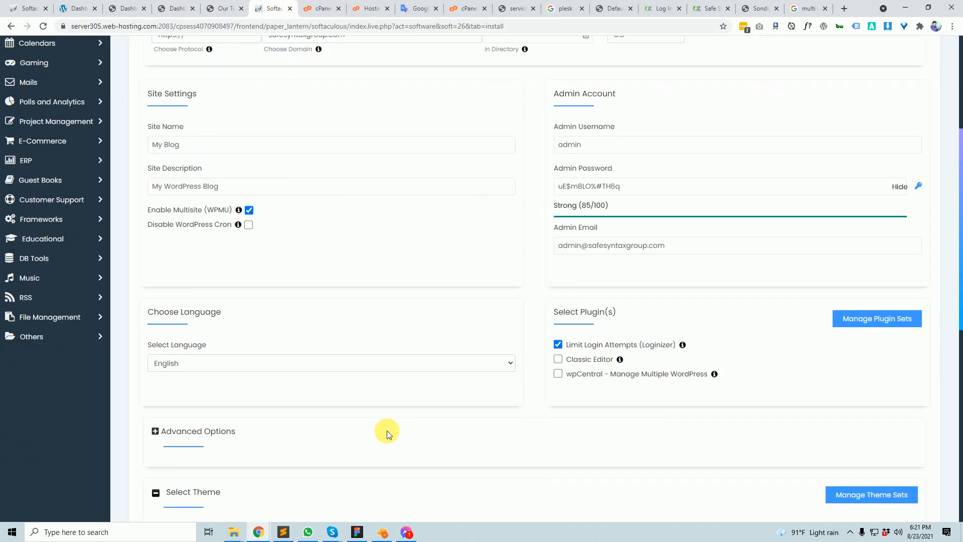
{"action": "scroll", "coordinate": [388, 430], "scroll_direction": "up", "scroll_amount": 7}
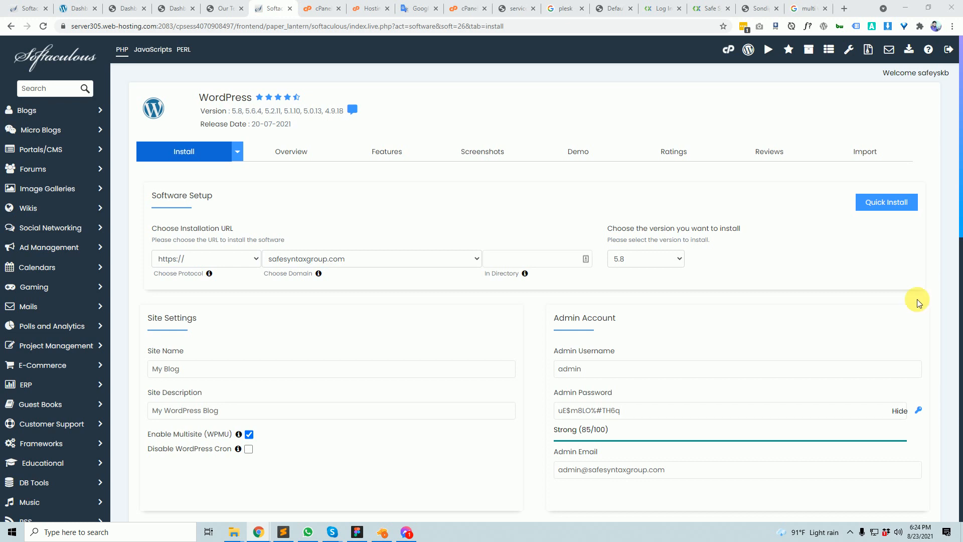
- Switch to the third tab showing the safesyntaxgroup.com wp-admin Dashboard
{"action": "left_click", "coordinate": [123, 5]}
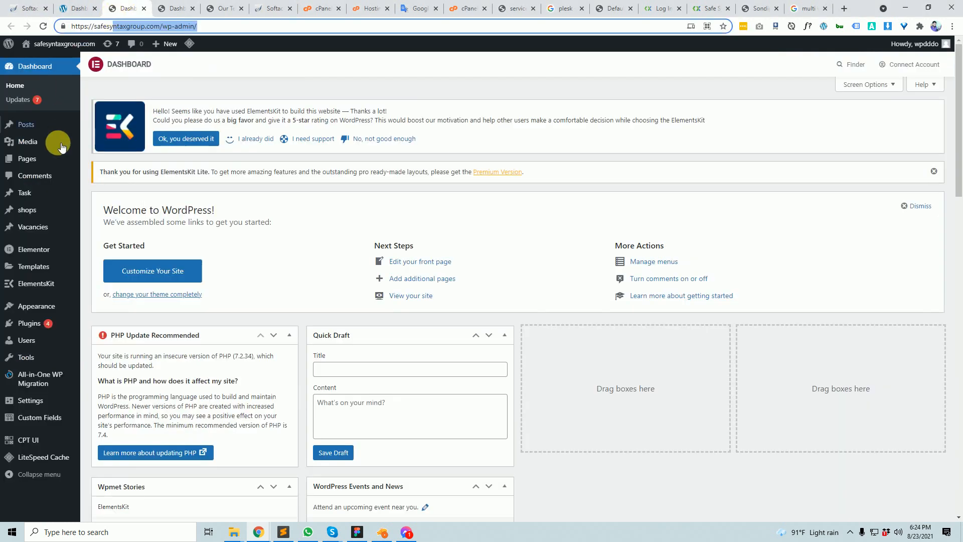
{"action": "mouse_move", "coordinate": [33, 127]}
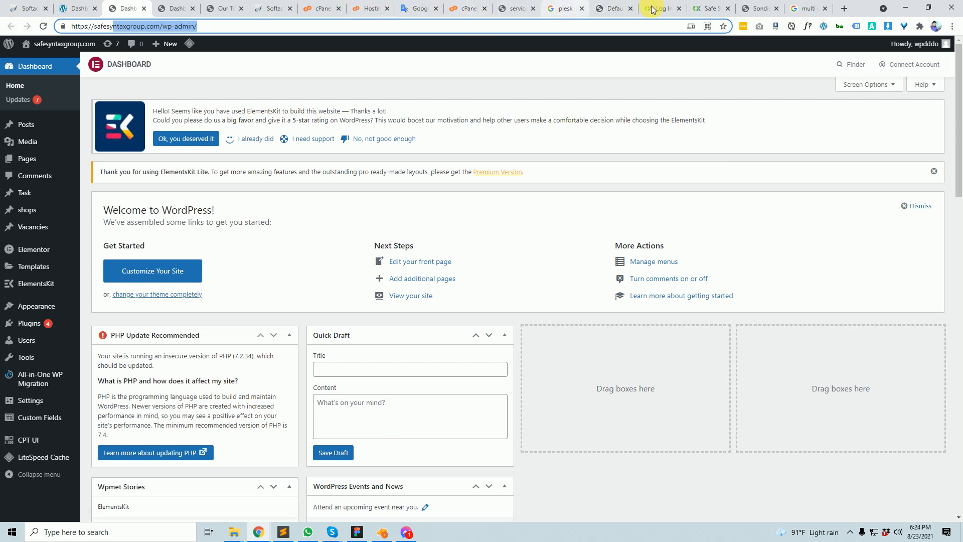
- Load sondipon.com in a new tab, scroll through the bookstore homepage, then open a blank tab
{"action": "left_click", "coordinate": [843, 8]}
{"action": "type", "text": "s"}
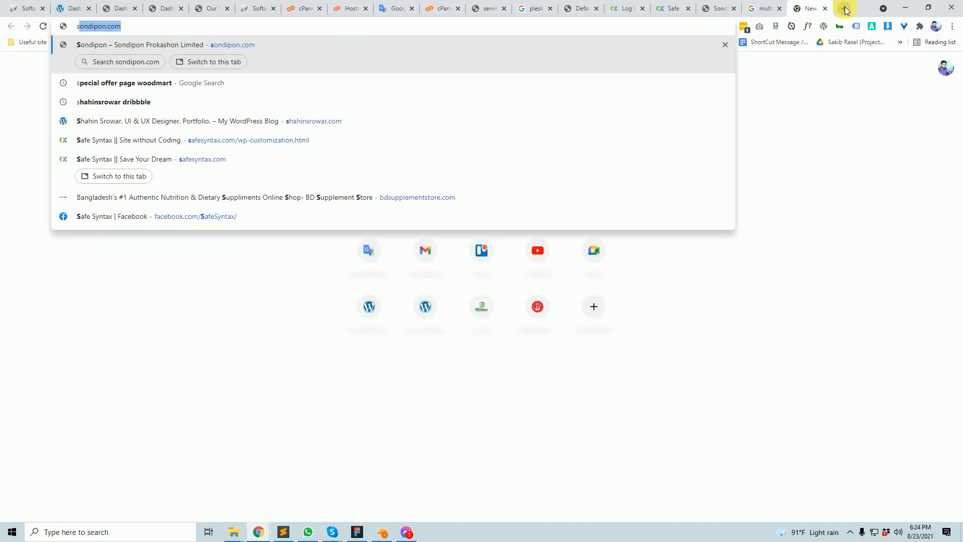
{"action": "key", "text": "Return"}
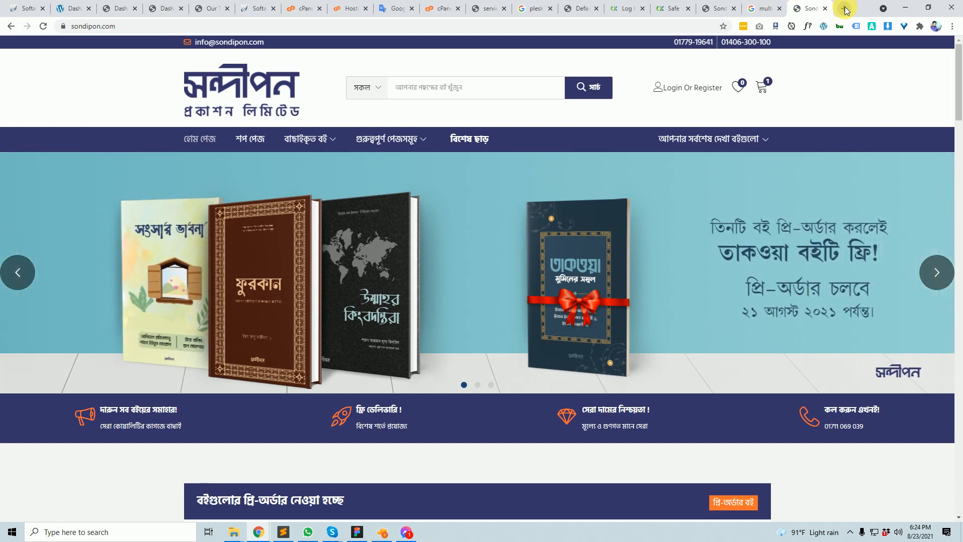
{"action": "scroll", "coordinate": [710, 336], "scroll_direction": "down", "scroll_amount": 15}
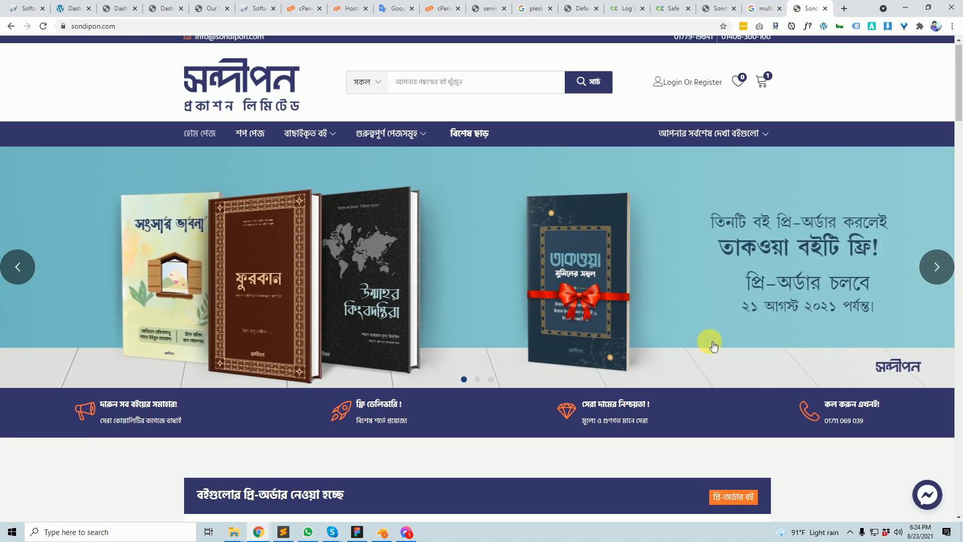
{"action": "scroll", "coordinate": [763, 301], "scroll_direction": "down", "scroll_amount": 8}
{"action": "scroll", "coordinate": [763, 291], "scroll_direction": "up", "scroll_amount": 16}
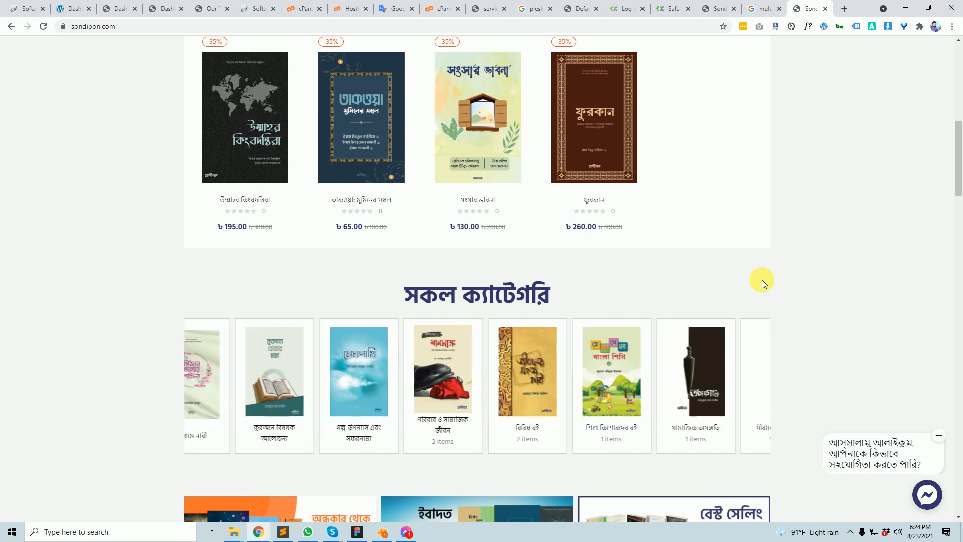
{"action": "scroll", "coordinate": [426, 346], "scroll_direction": "up", "scroll_amount": 10}
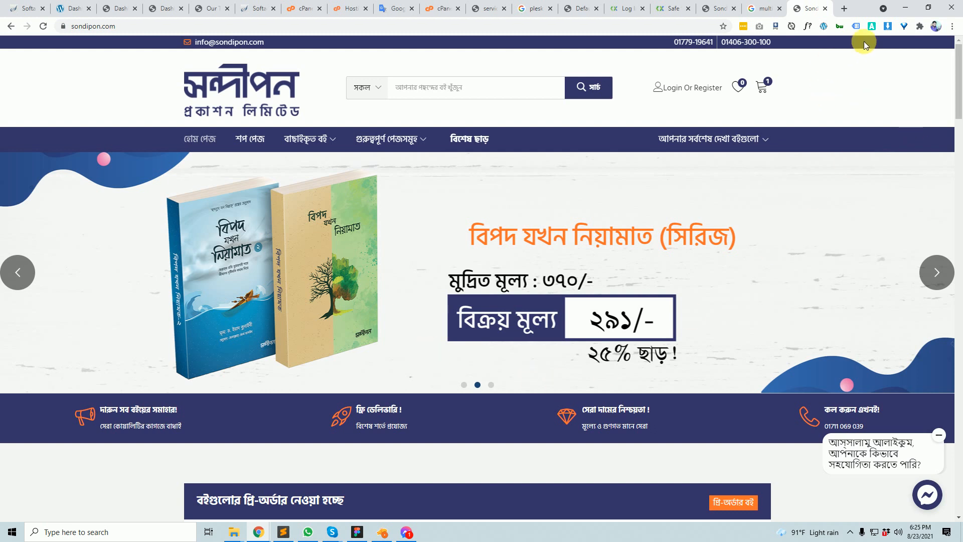
{"action": "left_click", "coordinate": [844, 9]}
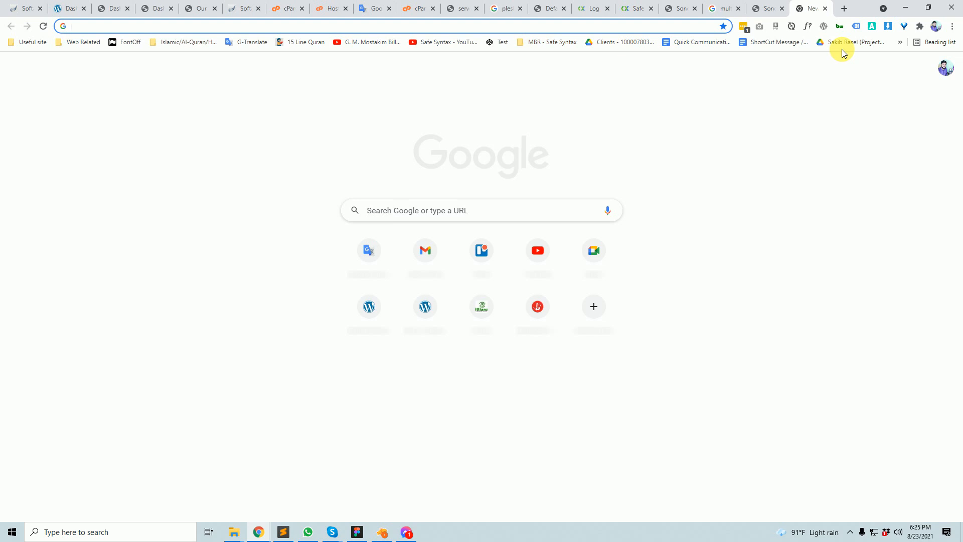
- Revisit the Sondipon page, then load jaydealz.com in a new tab
{"action": "left_click", "coordinate": [768, 8]}
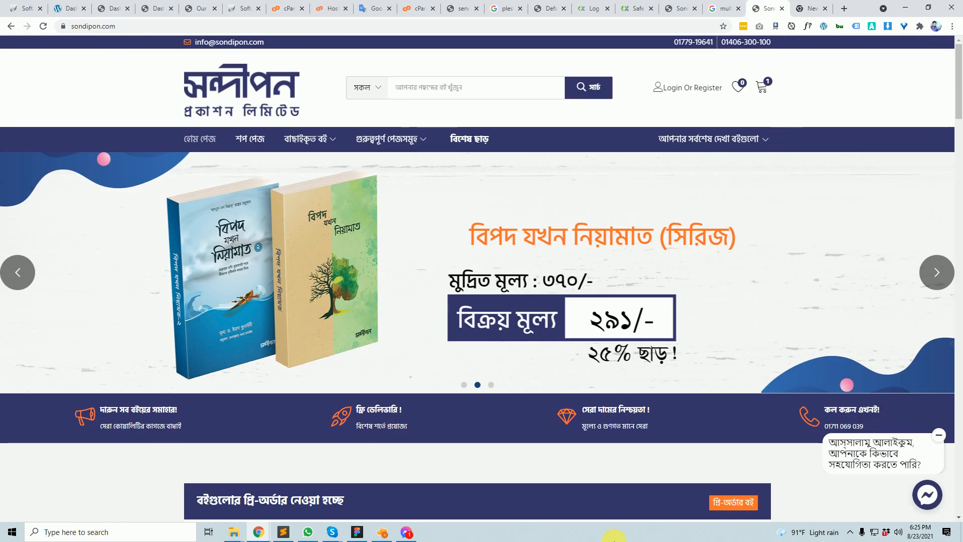
{"action": "scroll", "coordinate": [118, 391], "scroll_direction": "down", "scroll_amount": 15}
{"action": "scroll", "coordinate": [118, 390], "scroll_direction": "down", "scroll_amount": 3}
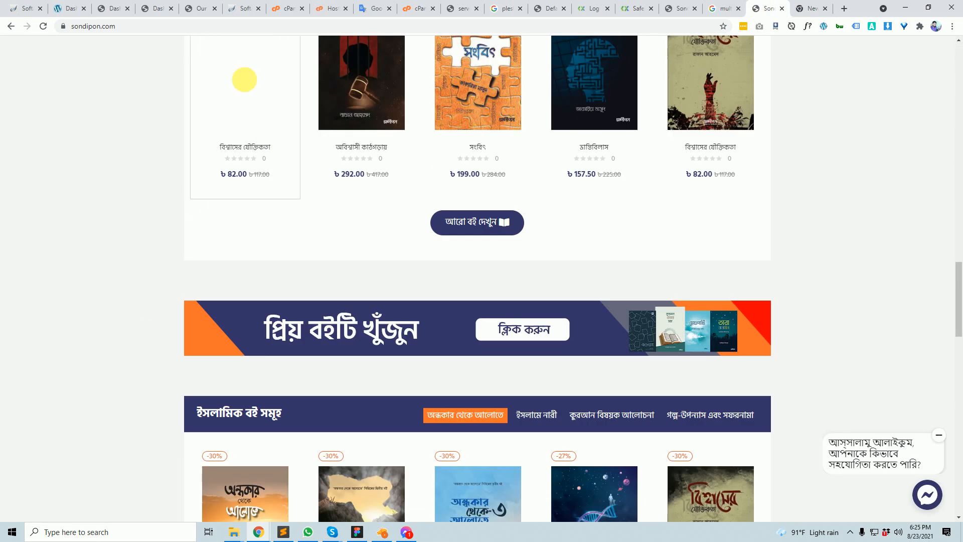
{"action": "left_click", "coordinate": [850, 9]}
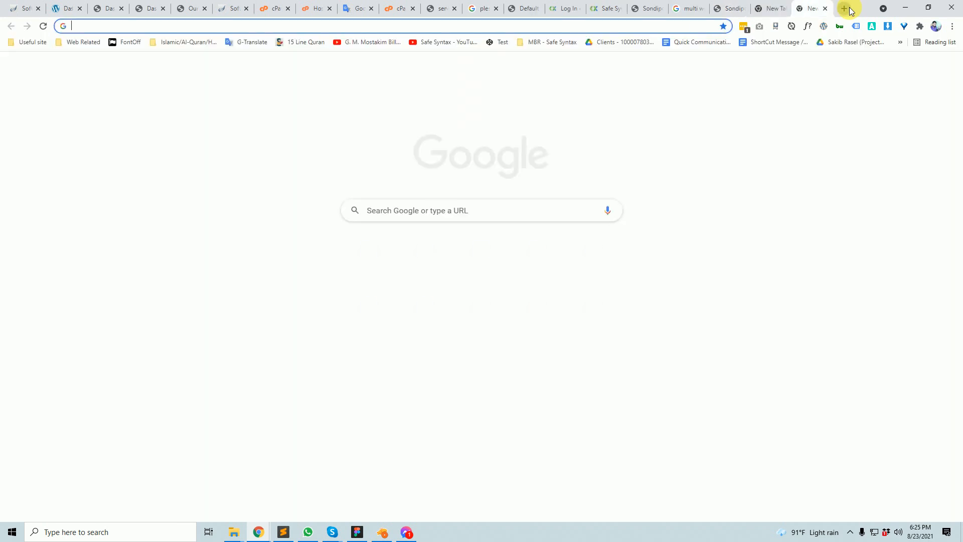
{"action": "type", "text": "ja"}
{"action": "key", "text": "Return"}
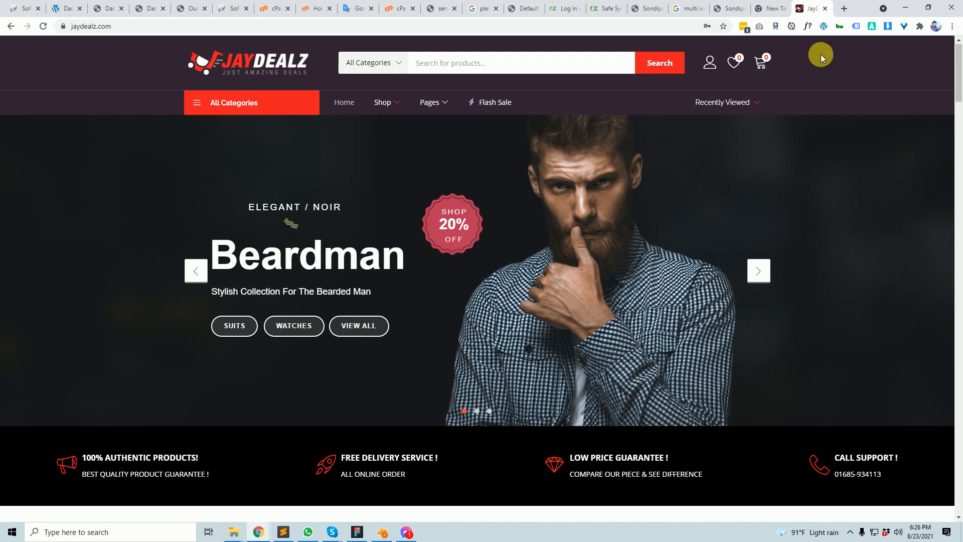
- Load serviceontheweb.co.uk in another new tab and show both site addresses
{"action": "left_click", "coordinate": [844, 9]}
{"action": "type", "text": "ser"}
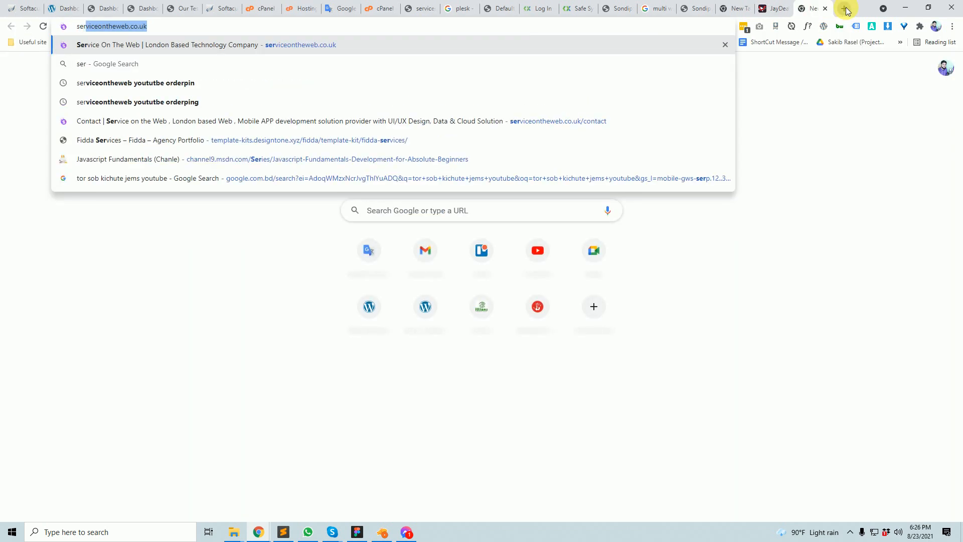
{"action": "key", "text": "Return"}
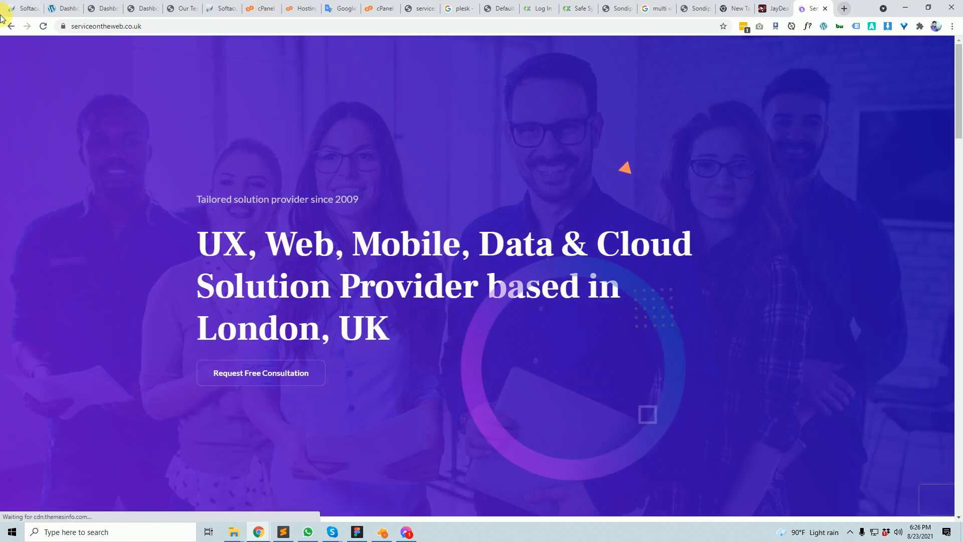
{"action": "left_click", "coordinate": [80, 27]}
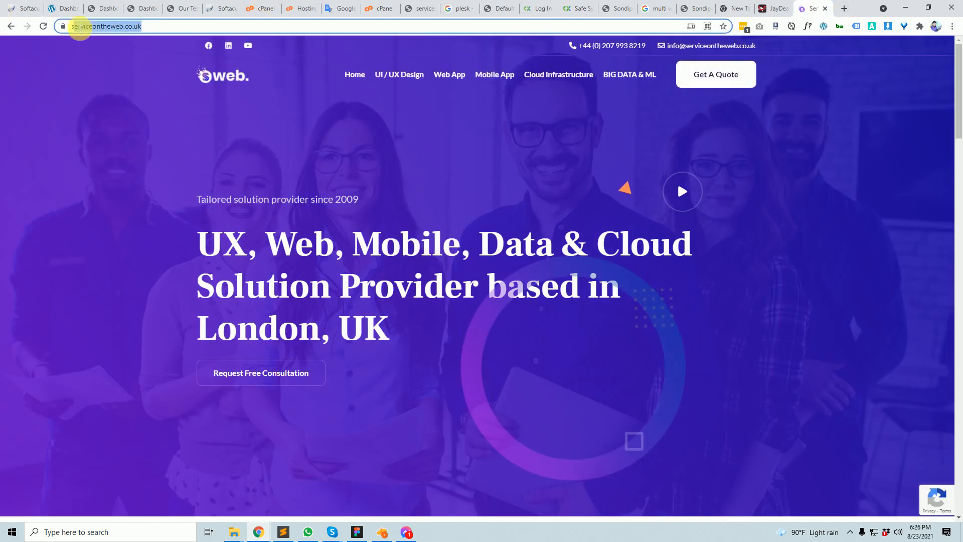
{"action": "left_click", "coordinate": [775, 9]}
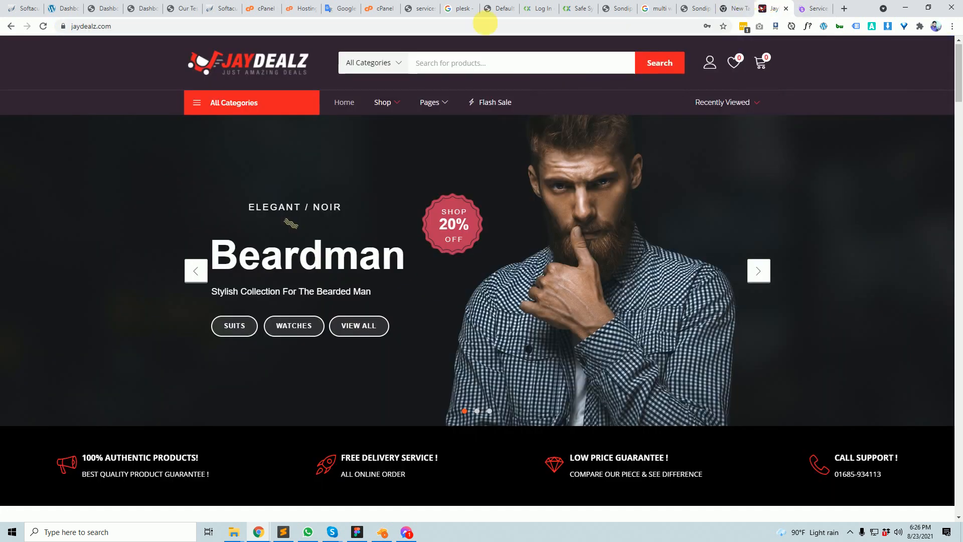
{"action": "left_click", "coordinate": [134, 26]}
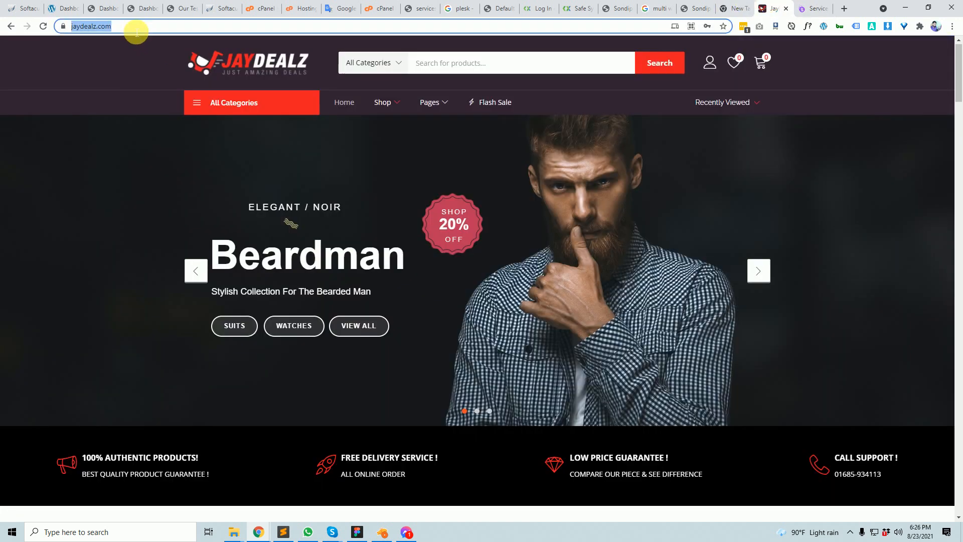
- Cycle through the client site tabs, scroll Service On The Web, then return to the uninstall progress
{"action": "left_click", "coordinate": [736, 6]}
{"action": "left_click", "coordinate": [698, 7]}
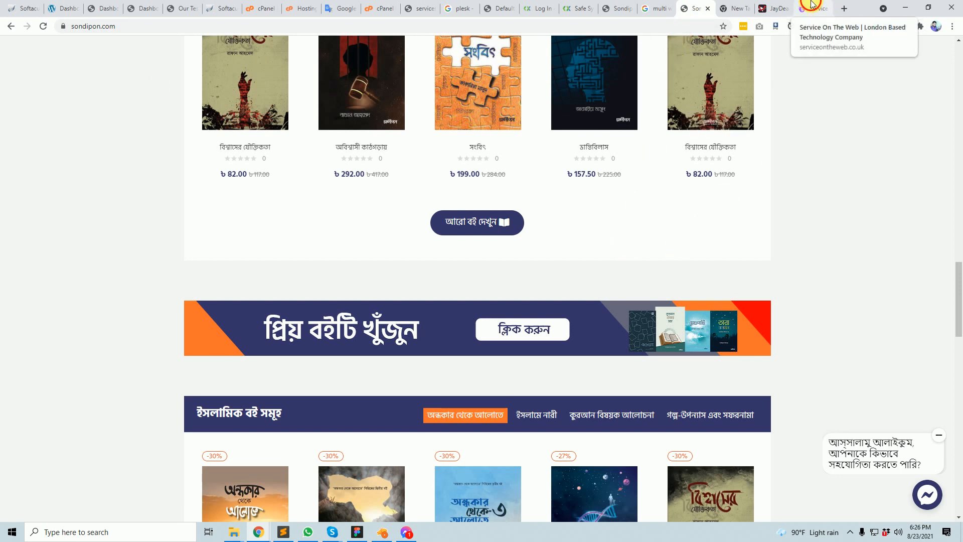
{"action": "left_click", "coordinate": [813, 4]}
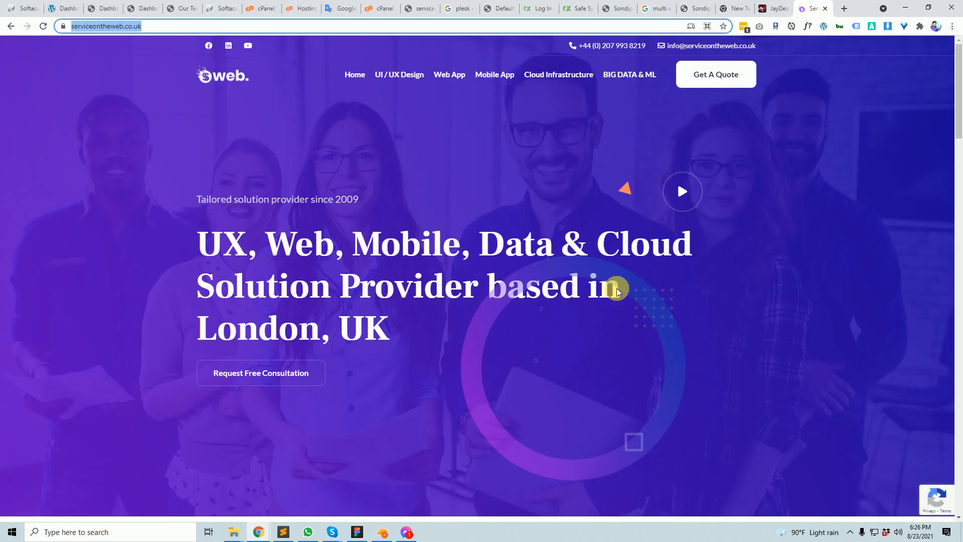
{"action": "scroll", "coordinate": [544, 487], "scroll_direction": "down", "scroll_amount": 5}
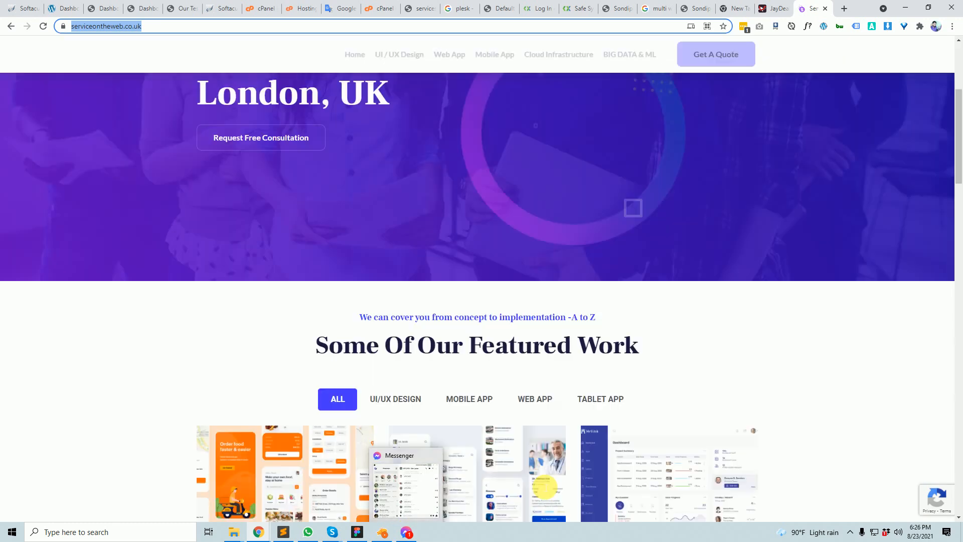
{"action": "scroll", "coordinate": [542, 451], "scroll_direction": "down", "scroll_amount": 20}
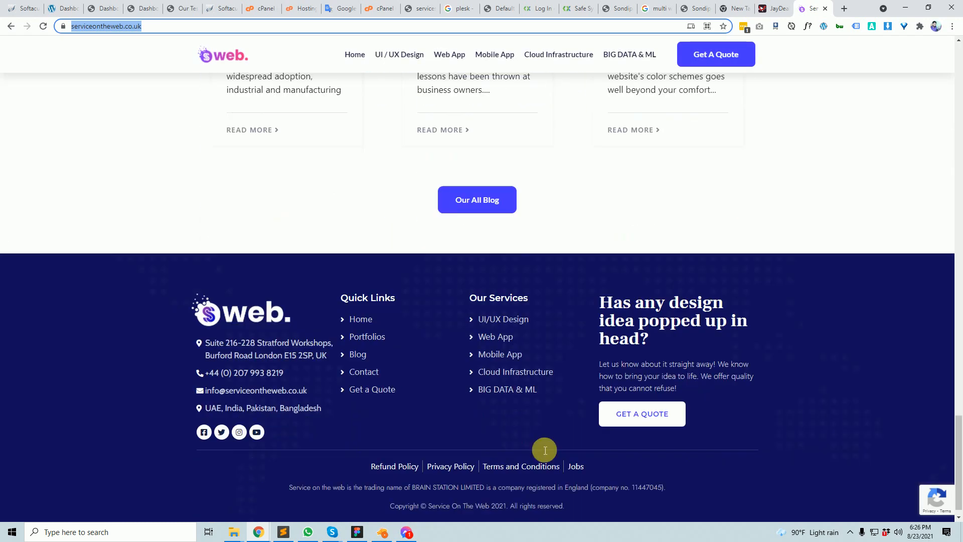
{"action": "scroll", "coordinate": [542, 456], "scroll_direction": "up", "scroll_amount": 20}
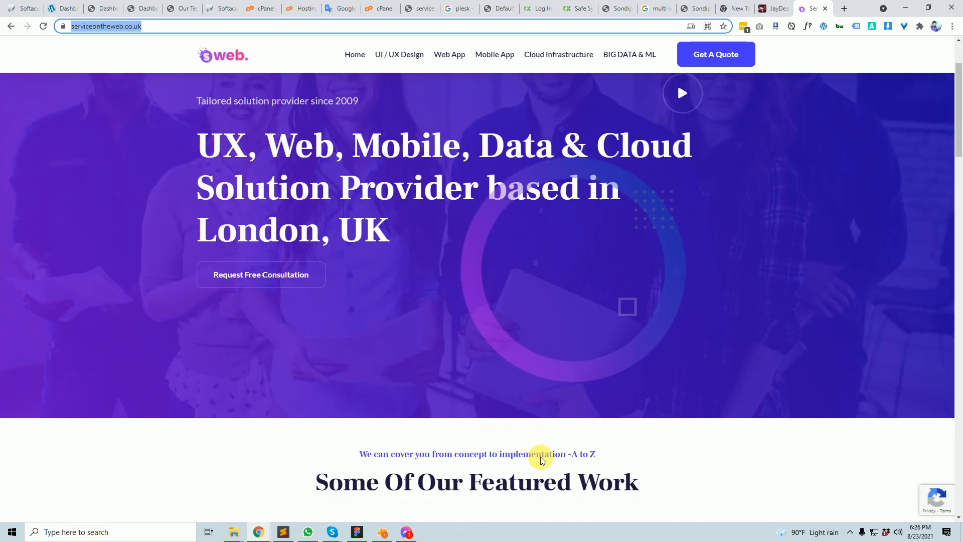
{"action": "scroll", "coordinate": [541, 456], "scroll_direction": "up", "scroll_amount": 3}
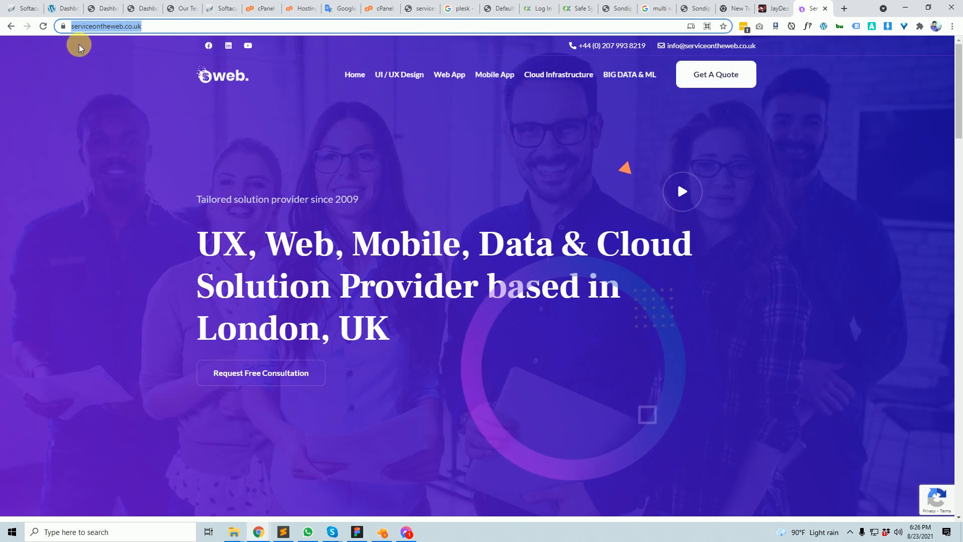
{"action": "left_click", "coordinate": [26, 8]}
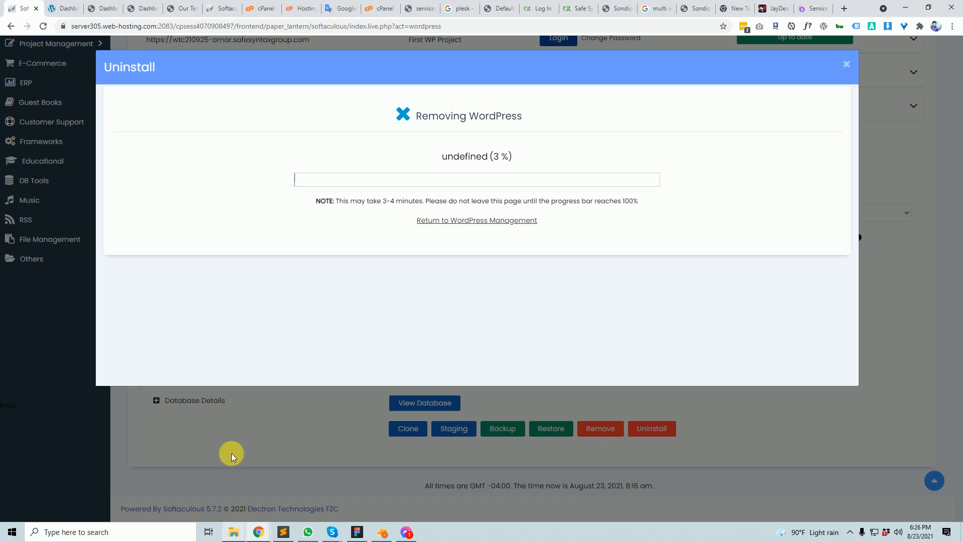
- Switch back to the JayDealz store tab showing the Beardman 20% off banner
{"action": "left_click", "coordinate": [771, 10]}
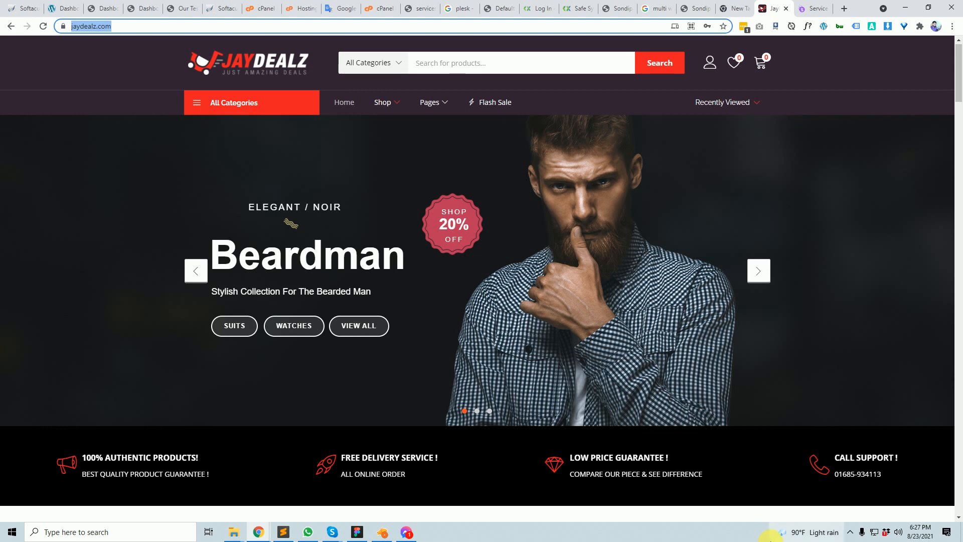
- Switch to the sondipon.com bookstore tab
{"action": "left_click", "coordinate": [698, 8]}
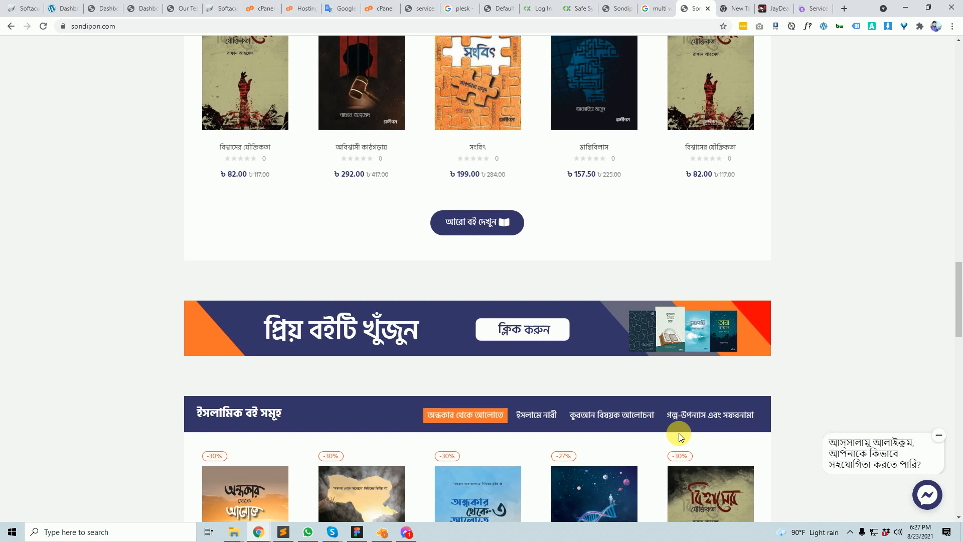
- Scroll the Sondipon homepage up to the hero slider, then bring up the serviceontheweb.co.uk tab
{"action": "scroll", "coordinate": [119, 311], "scroll_direction": "up", "scroll_amount": 10}
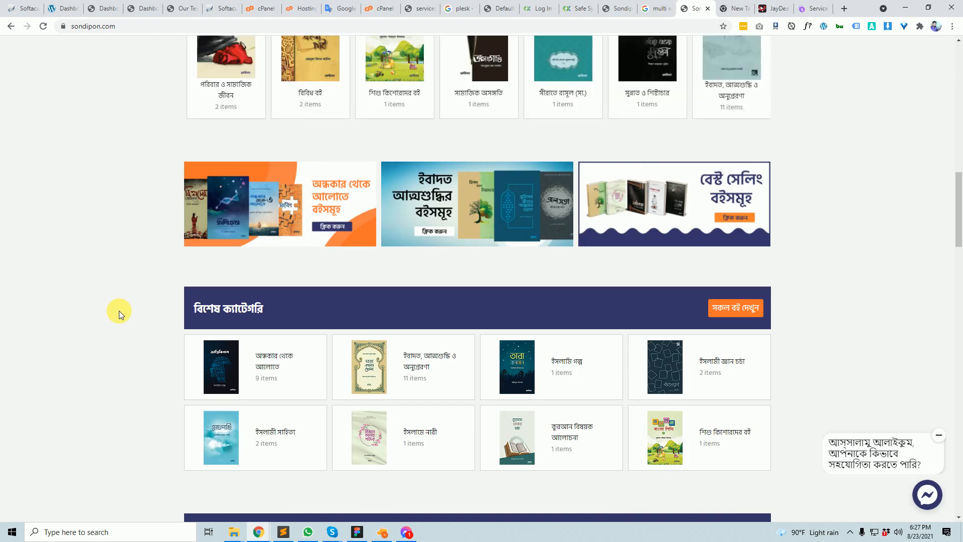
{"action": "scroll", "coordinate": [119, 311], "scroll_direction": "up", "scroll_amount": 12}
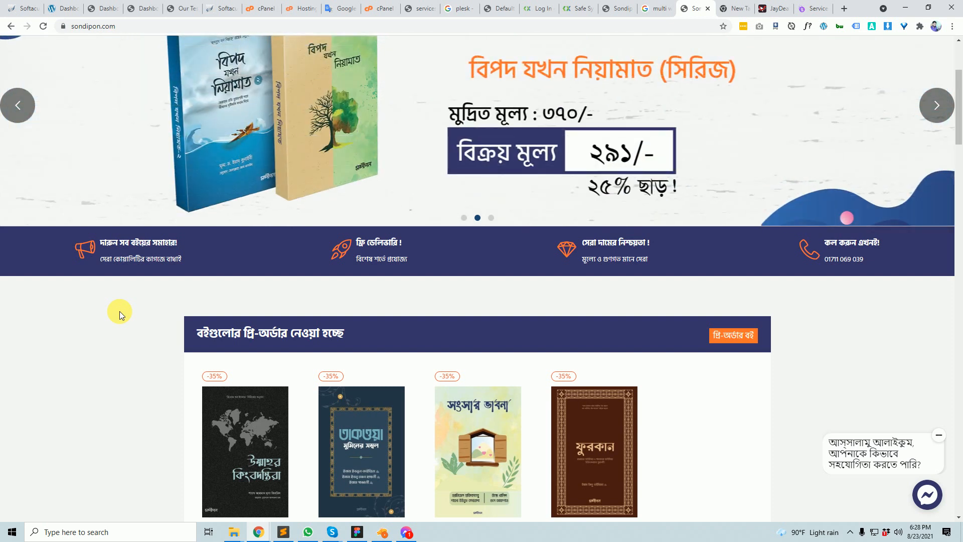
{"action": "left_click", "coordinate": [819, 8]}
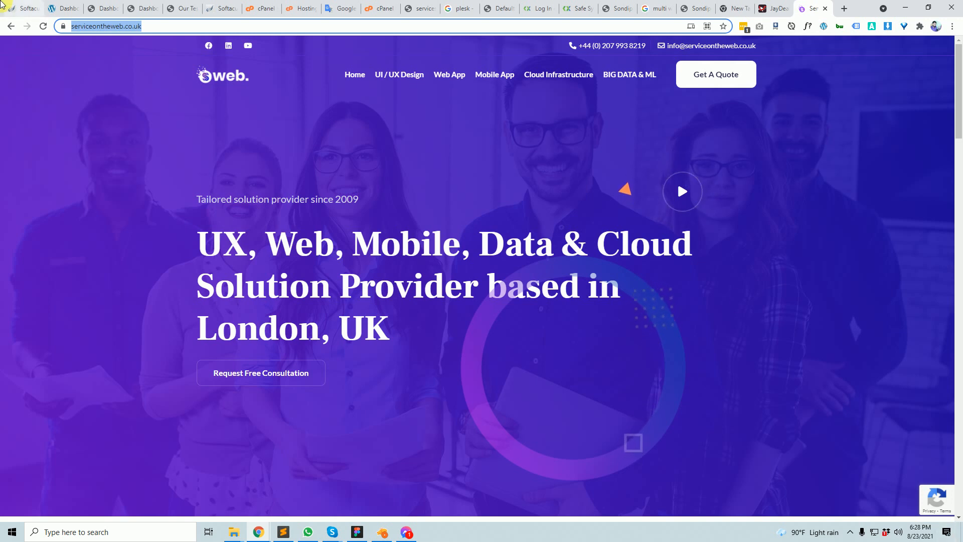
- Return to the first Softaculous tab to check the WordPress removal at 3 %
{"action": "left_click", "coordinate": [24, 8]}
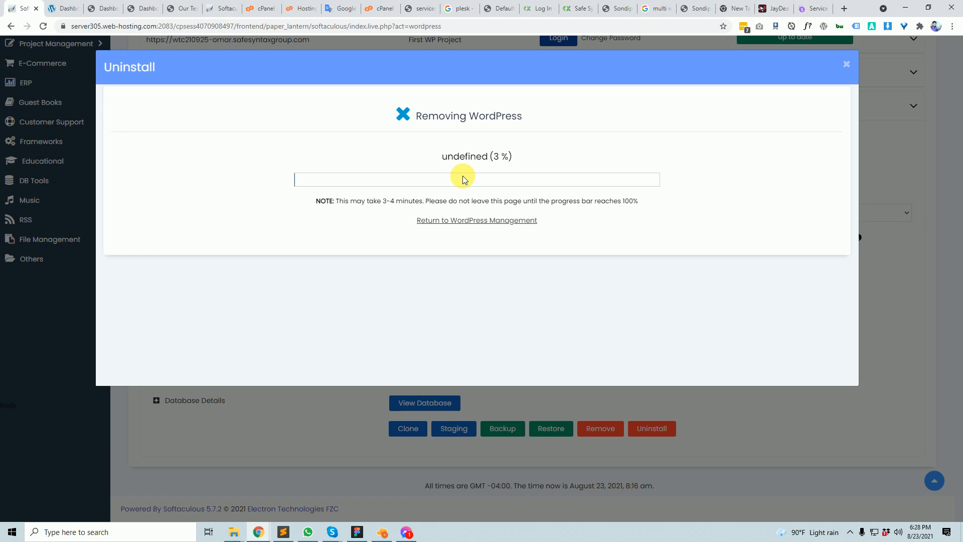
- Load the Klover site in a new tab from the 'my' address suggestion
{"action": "left_click", "coordinate": [845, 8]}
{"action": "type", "text": "m"}
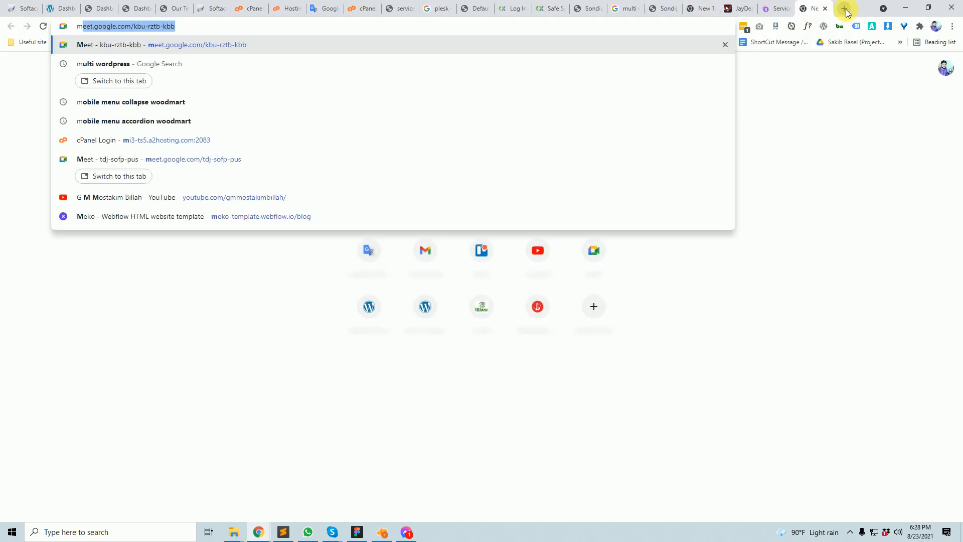
{"action": "type", "text": "y"}
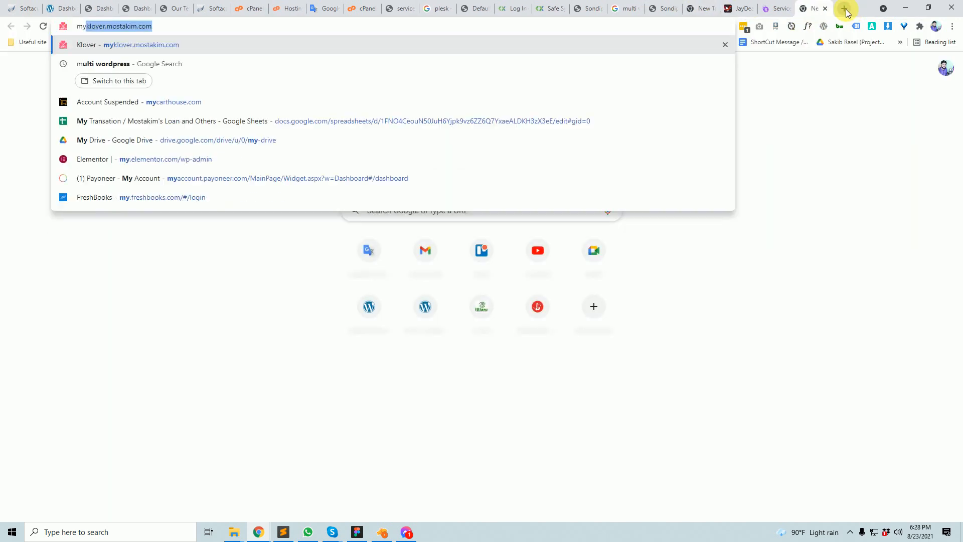
{"action": "key", "text": "Return"}
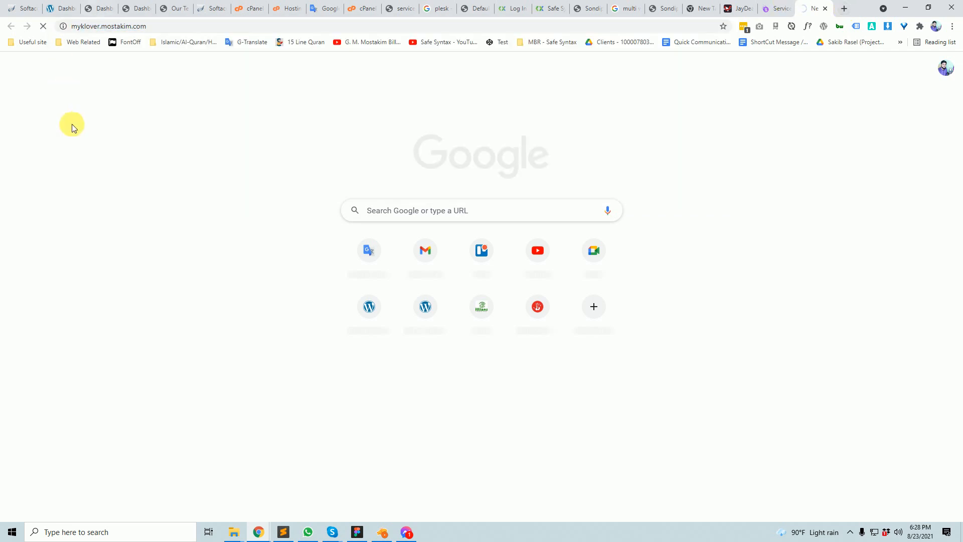
{"action": "left_click", "coordinate": [100, 27]}
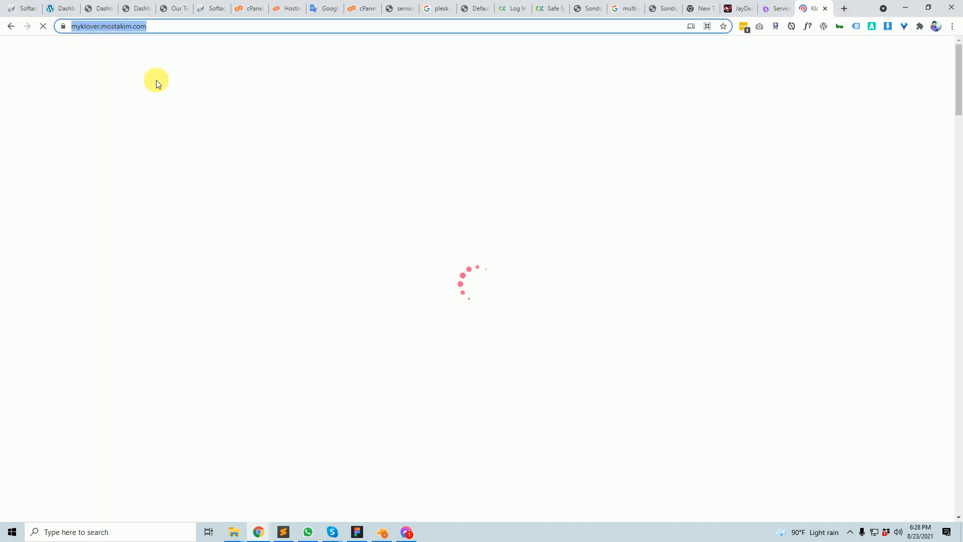
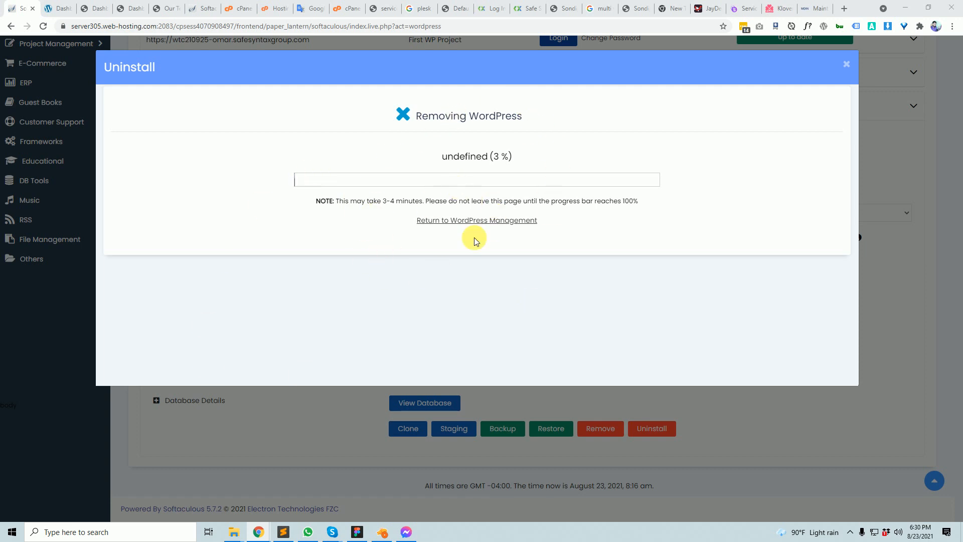
- Close the uninstall progress window and task notice, then reload the WordPress installations list
{"action": "left_click_drag", "start_coordinate": [357, 200], "coordinate": [519, 202]}
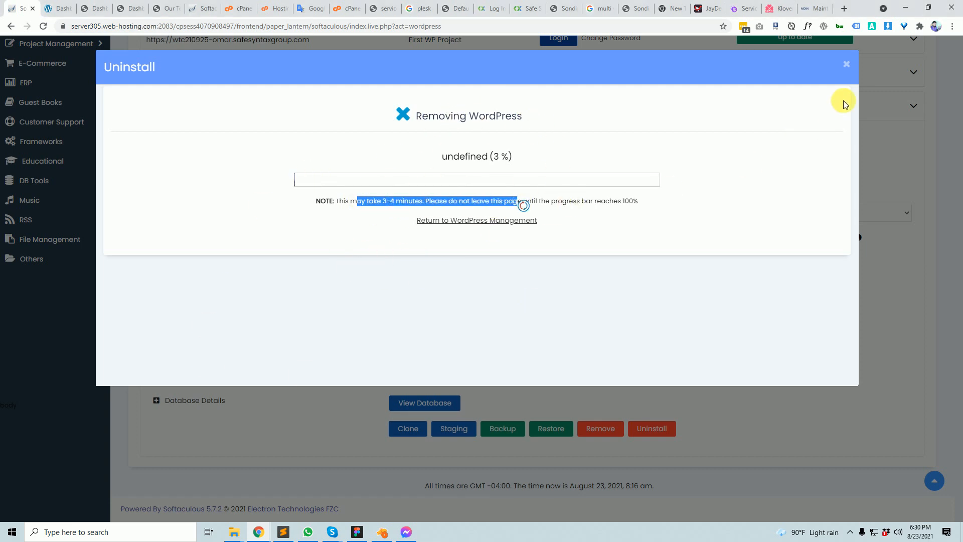
{"action": "left_click", "coordinate": [852, 70]}
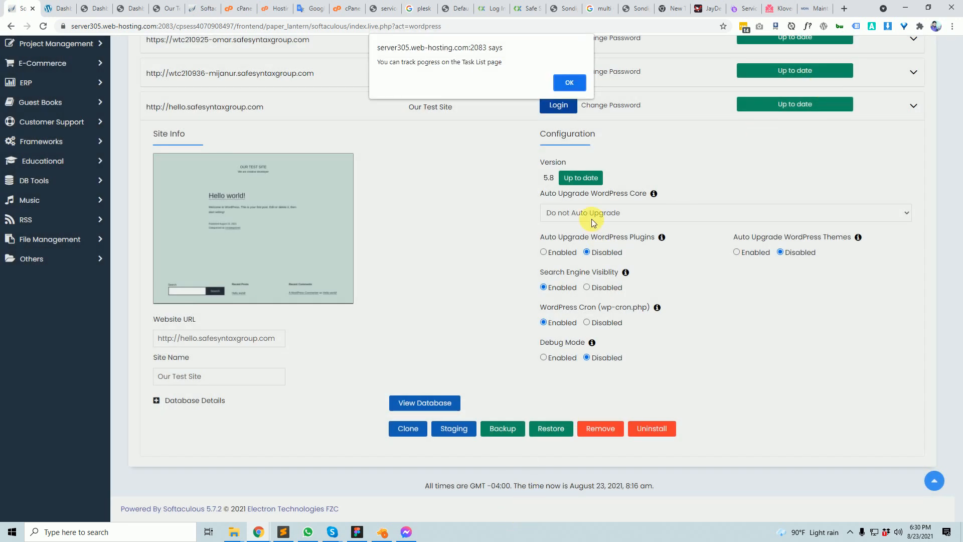
{"action": "left_click", "coordinate": [564, 83]}
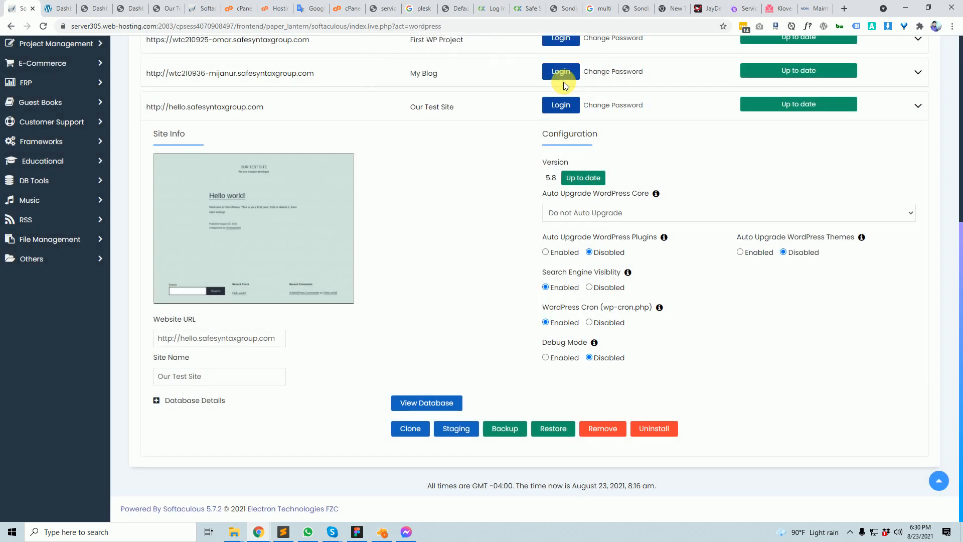
{"action": "left_click", "coordinate": [45, 27]}
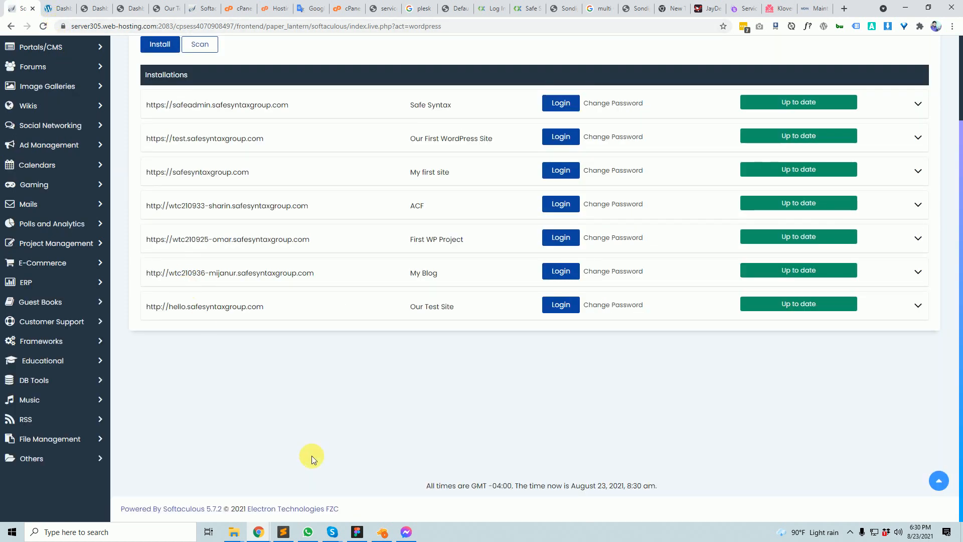
- Expand the details of the Our Test Site installation at hello.safesyntaxgroup.com
{"action": "left_click", "coordinate": [917, 307]}
{"action": "scroll", "coordinate": [712, 376], "scroll_direction": "down", "scroll_amount": 3}
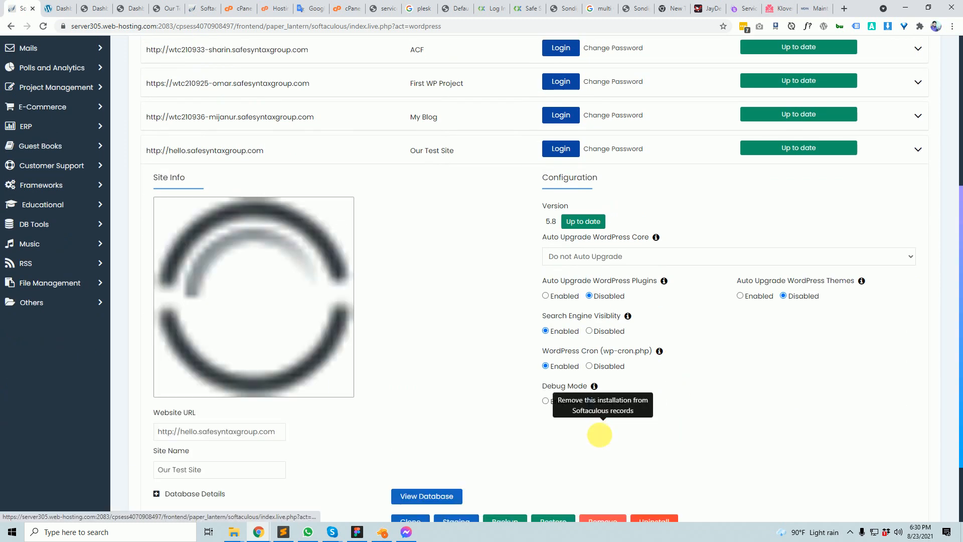
{"action": "scroll", "coordinate": [600, 434], "scroll_direction": "down", "scroll_amount": 3}
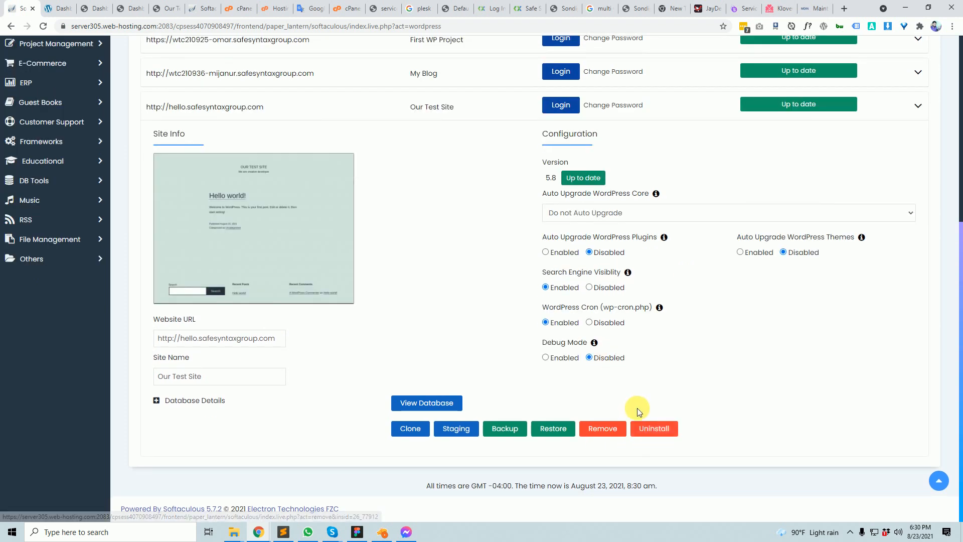
- Uninstall Our Test Site with its files and database, confirm, and return to File Upload
{"action": "left_click", "coordinate": [647, 427]}
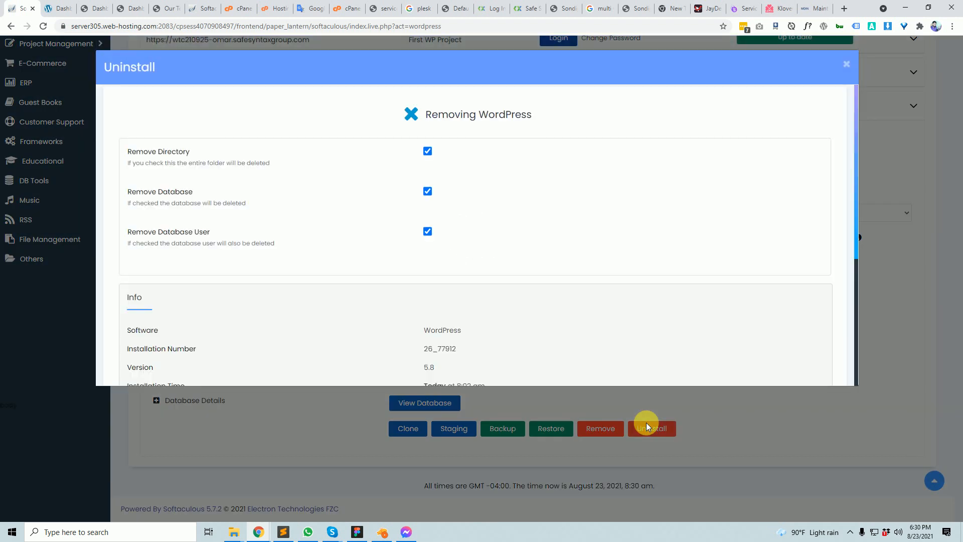
{"action": "scroll", "coordinate": [413, 354], "scroll_direction": "down", "scroll_amount": 4}
{"action": "left_click", "coordinate": [480, 327]}
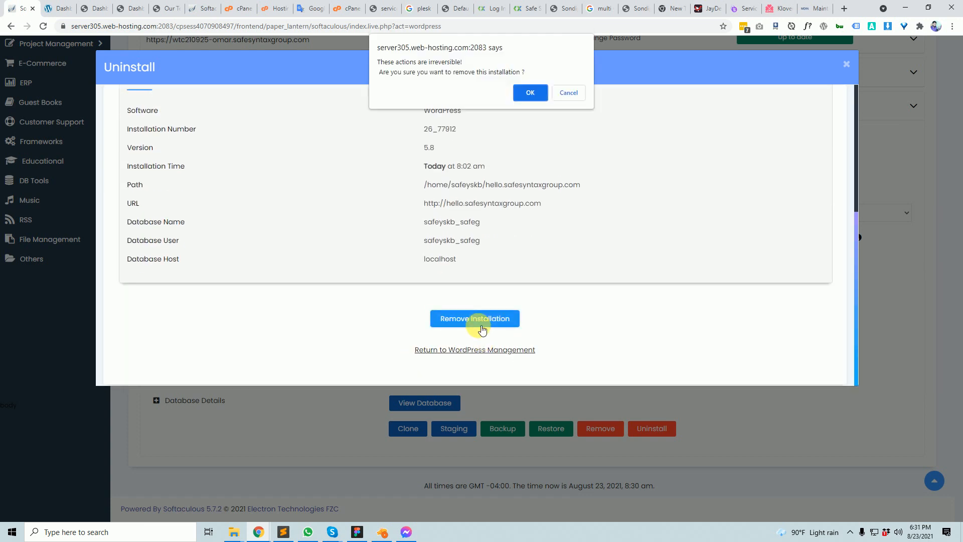
{"action": "left_click", "coordinate": [529, 90]}
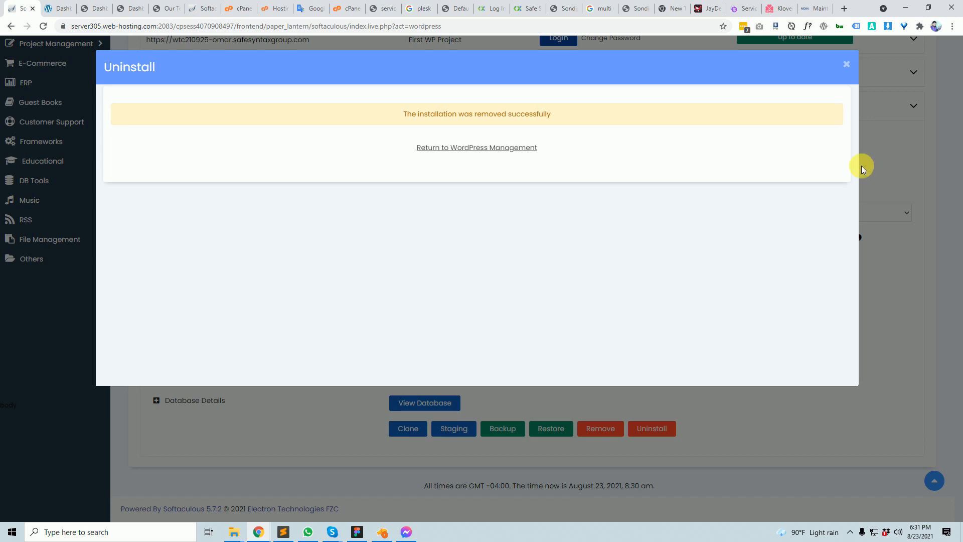
{"action": "left_click", "coordinate": [229, 7]}
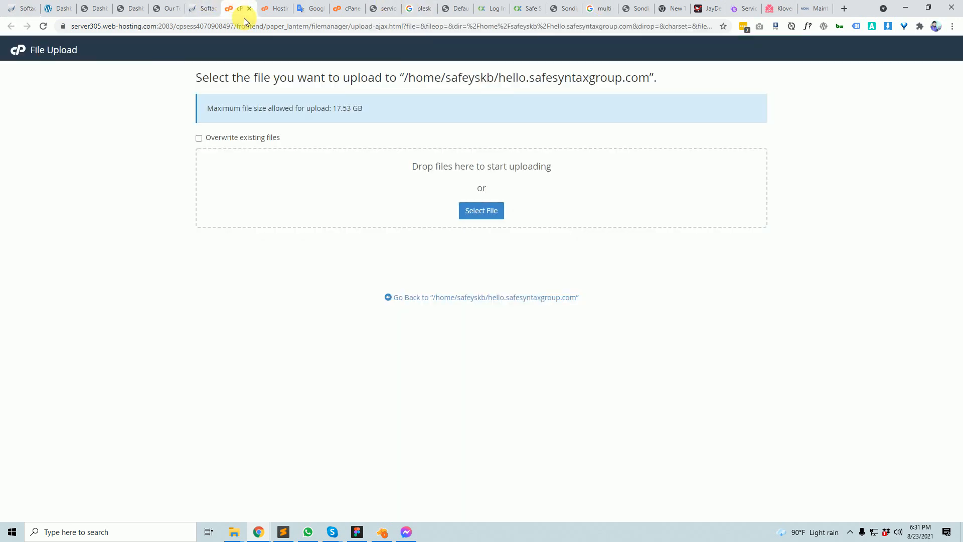
- Cycle through the open tabs, go to cPanel home, and bring up the File Manager tab
{"action": "left_click", "coordinate": [216, 7]}
{"action": "left_click", "coordinate": [277, 7]}
{"action": "left_click", "coordinate": [350, 6]}
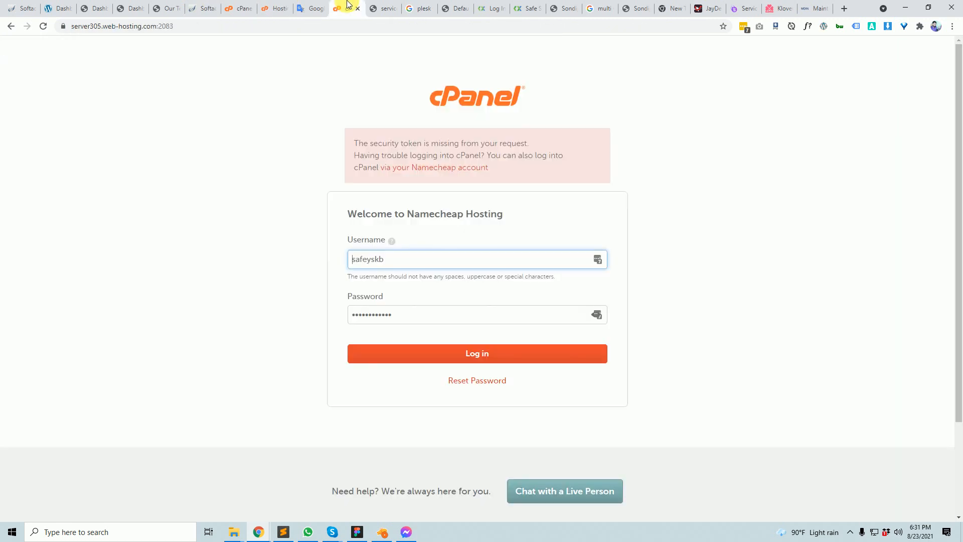
{"action": "left_click", "coordinate": [166, 7]}
{"action": "left_click", "coordinate": [127, 7]}
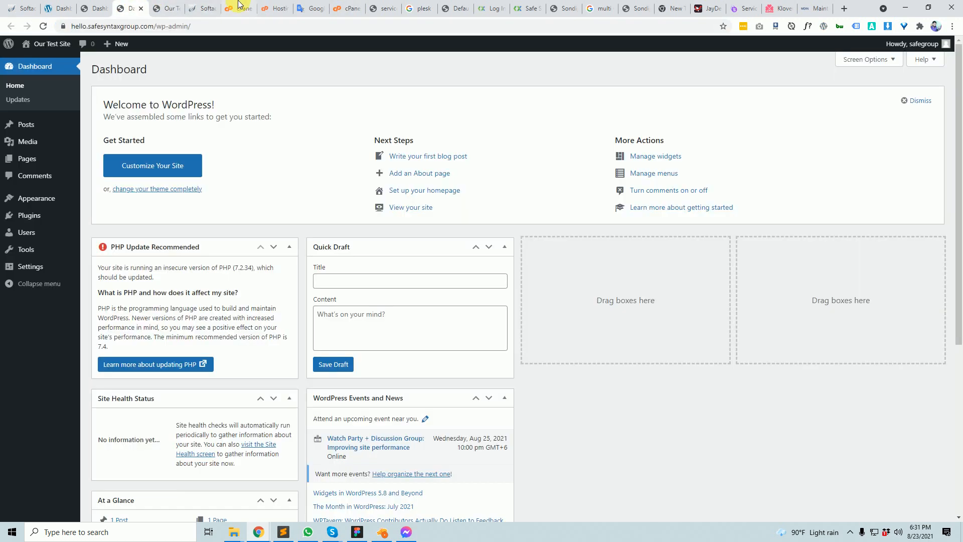
{"action": "left_click", "coordinate": [239, 7]}
{"action": "left_click", "coordinate": [26, 54]}
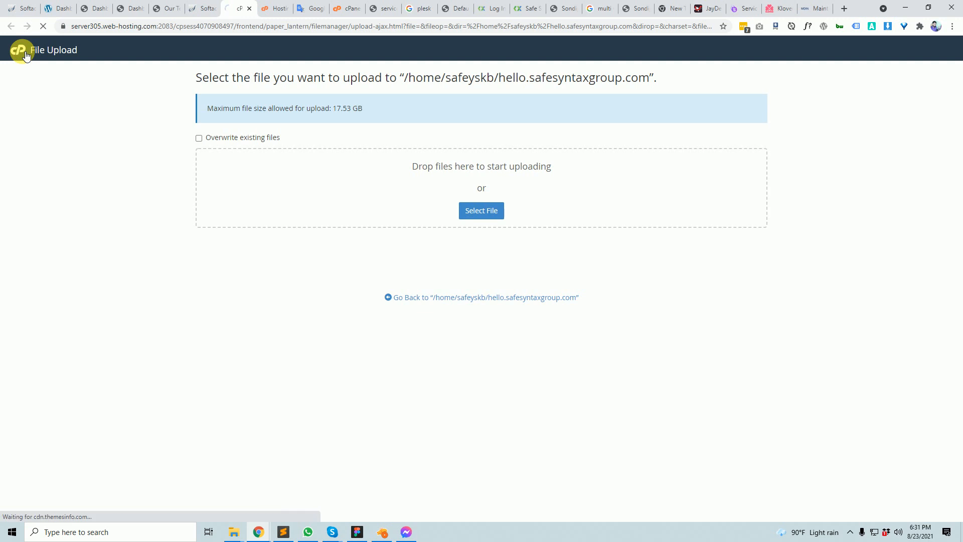
{"action": "key", "text": "ctrl+shift+Tab"}
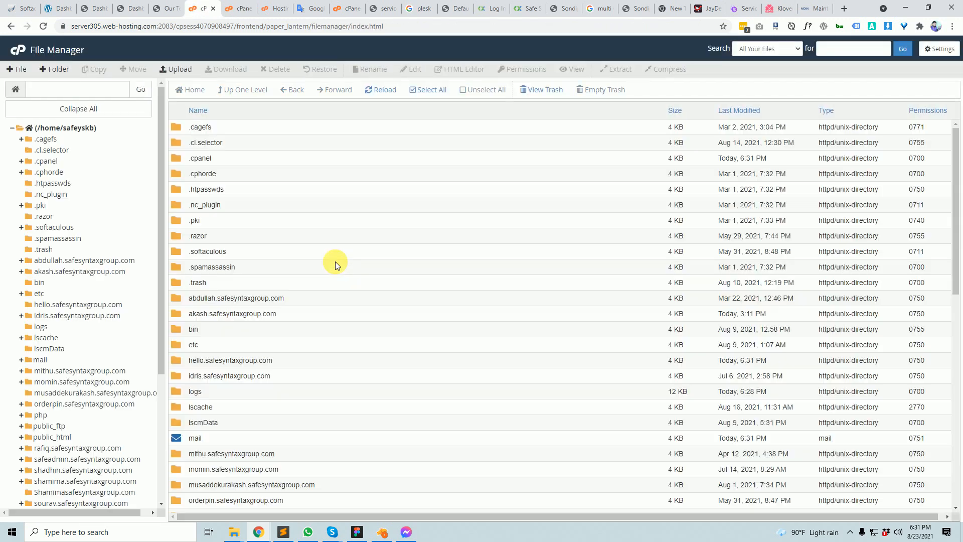
{"action": "scroll", "coordinate": [43, 341], "scroll_direction": "down", "scroll_amount": 3}
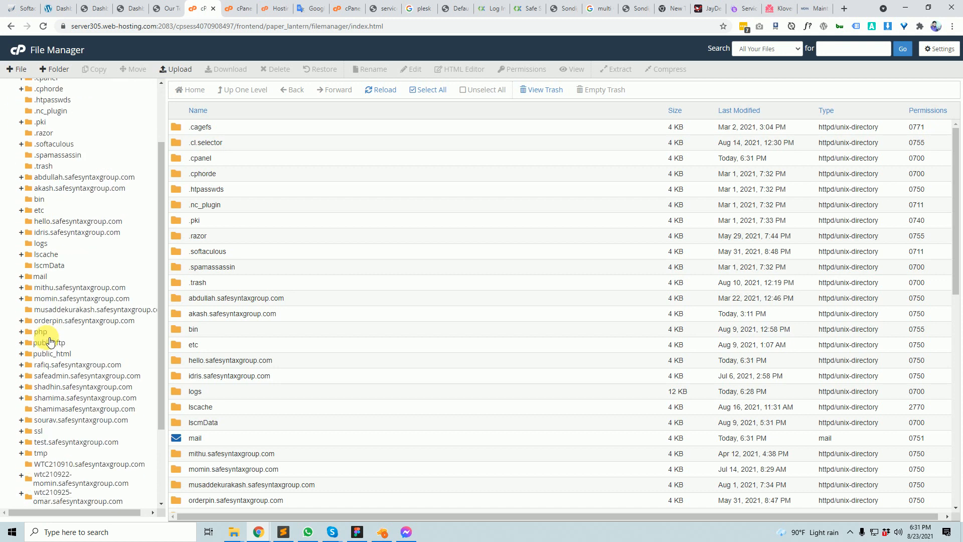
{"action": "scroll", "coordinate": [99, 374], "scroll_direction": "up", "scroll_amount": 3}
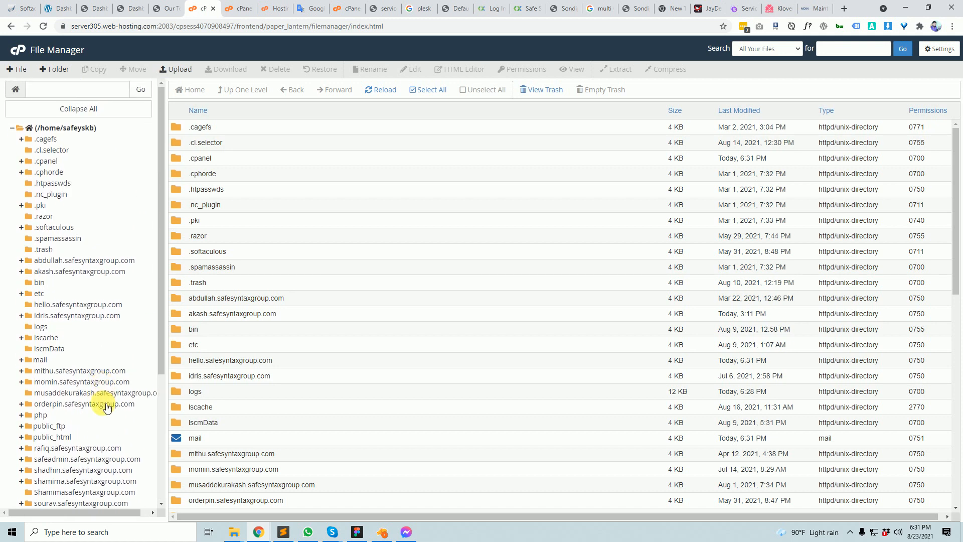
{"action": "scroll", "coordinate": [105, 401], "scroll_direction": "down", "scroll_amount": 1}
- Search File Manager for 'hello' and open the empty hello.safesyntaxgroup.com folder, then a new tab
{"action": "key", "text": "ctrl+f"}
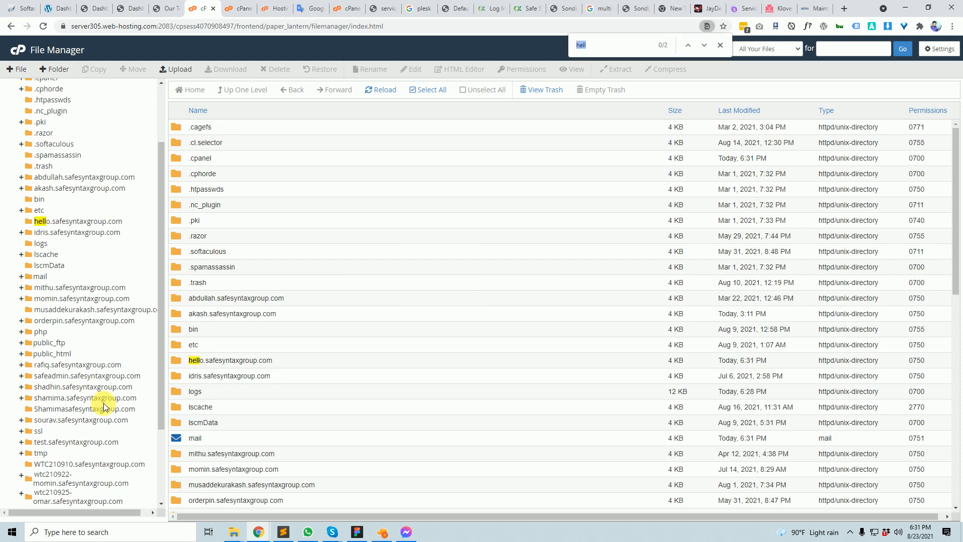
{"action": "type", "text": "hello"}
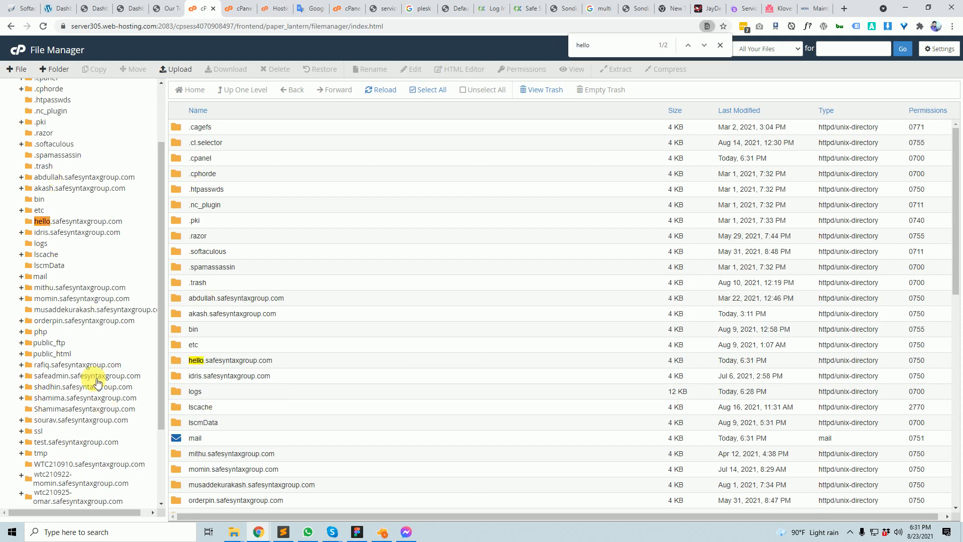
{"action": "left_click", "coordinate": [97, 223]}
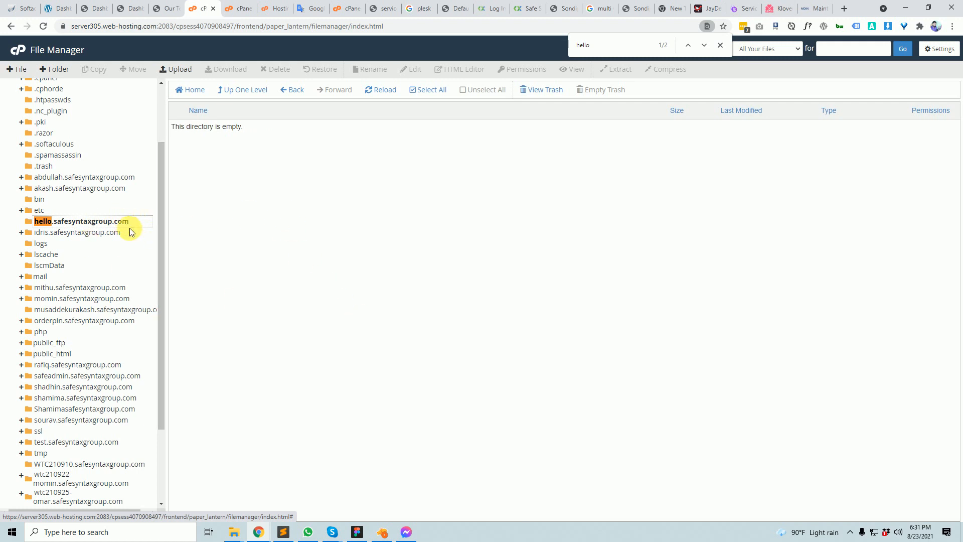
{"action": "left_click", "coordinate": [844, 8]}
- Load hello.safesyntaxgroup.com without the cgi-sys/defaultwebpage.cgi path to see the empty 'Index of /'
{"action": "type", "text": "hello"}
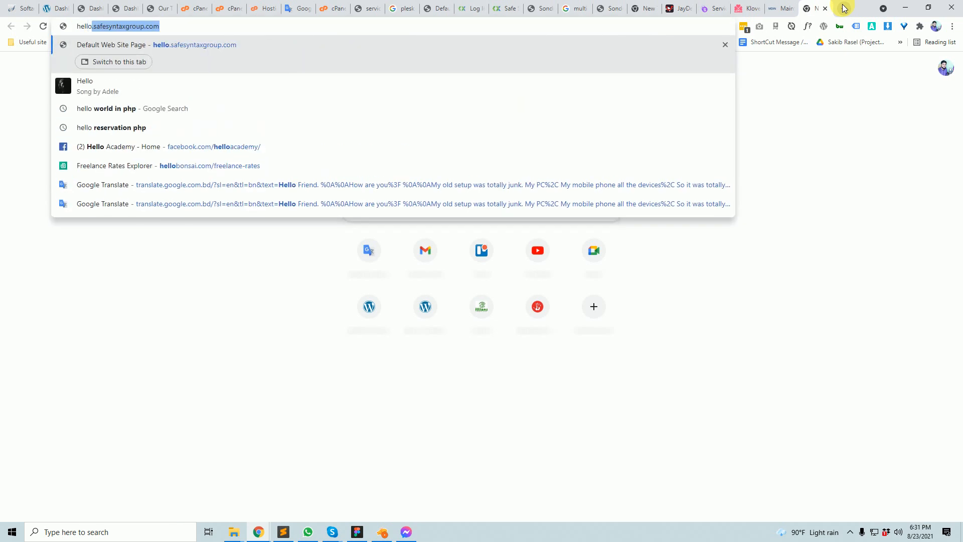
{"action": "key", "text": "Return"}
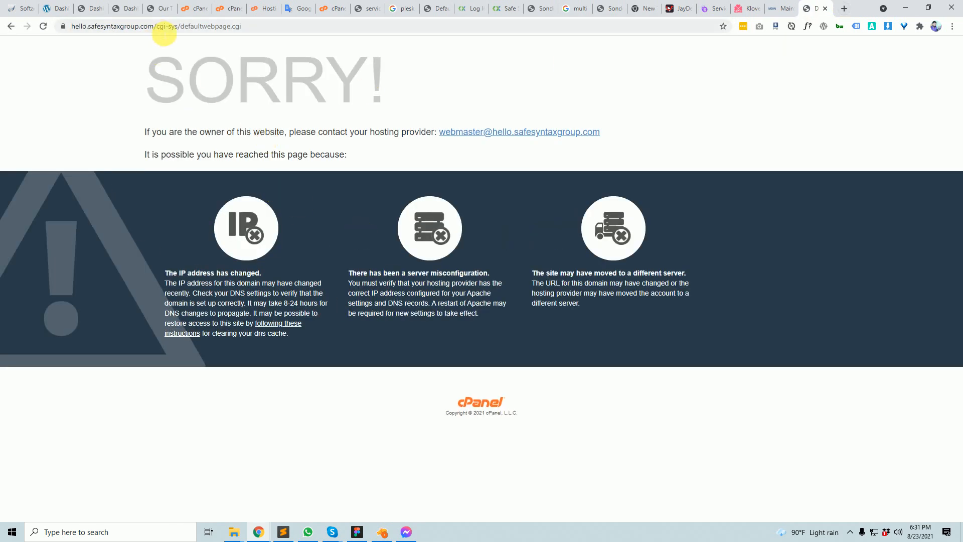
{"action": "left_click", "coordinate": [156, 26]}
{"action": "left_click", "coordinate": [160, 26]}
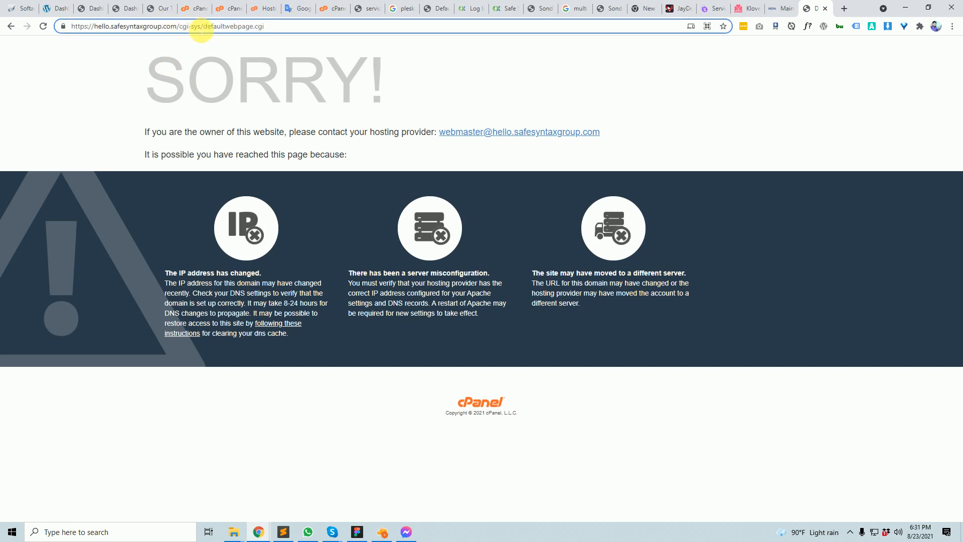
{"action": "left_click_drag", "start_coordinate": [181, 26], "coordinate": [625, 73]}
{"action": "key", "text": "BackSpace"}
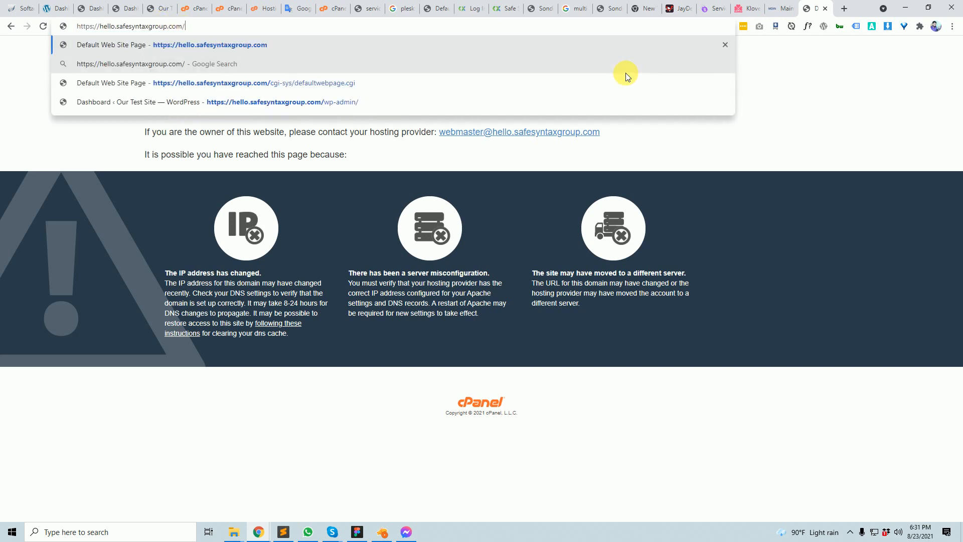
{"action": "key", "text": "Return"}
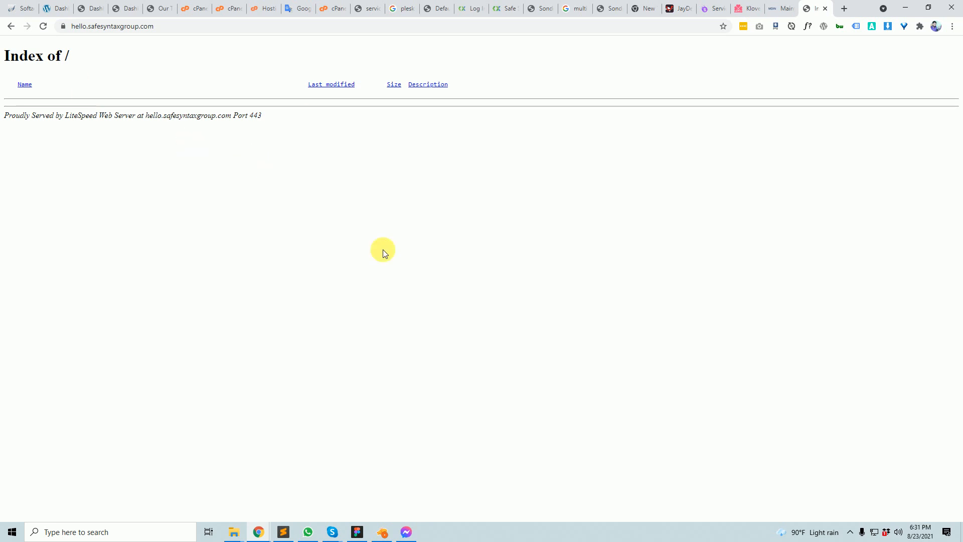
{"action": "left_click", "coordinate": [20, 7]}
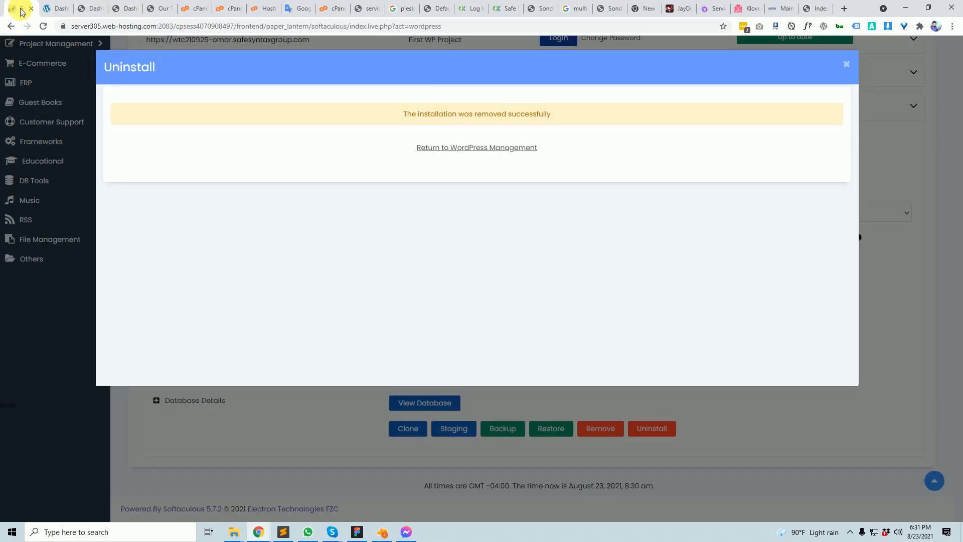
- Close the uninstall success message and go from File Manager to the cPanel home page
{"action": "left_click", "coordinate": [881, 423]}
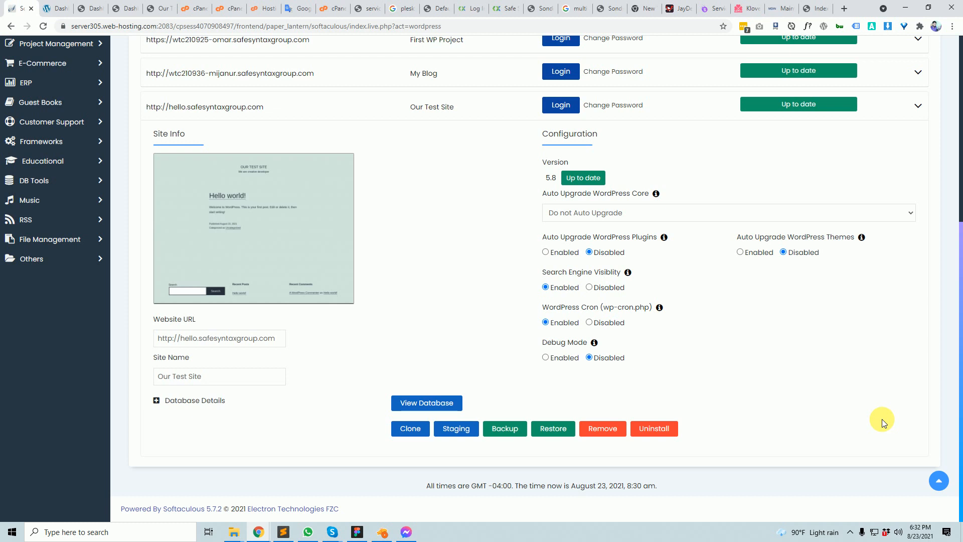
{"action": "left_click", "coordinate": [193, 9]}
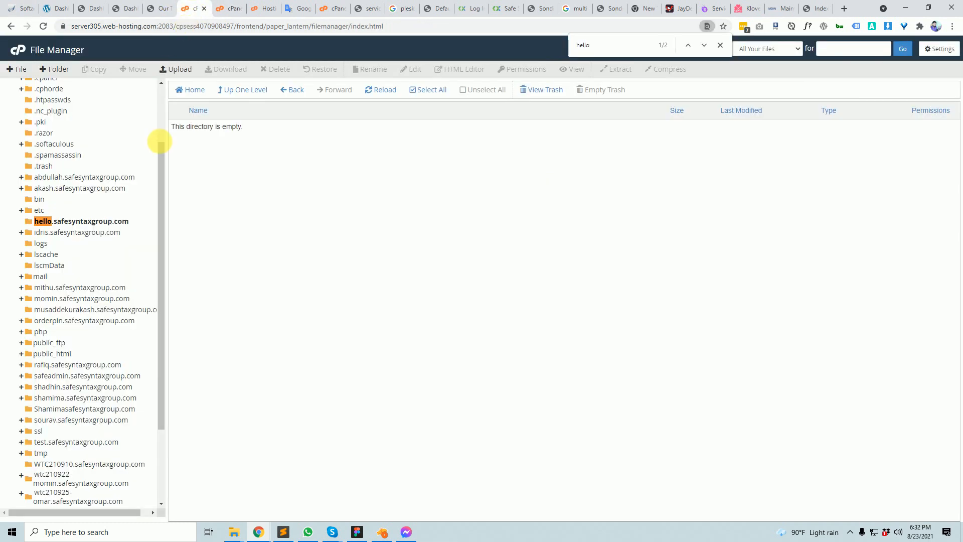
{"action": "left_click", "coordinate": [14, 54]}
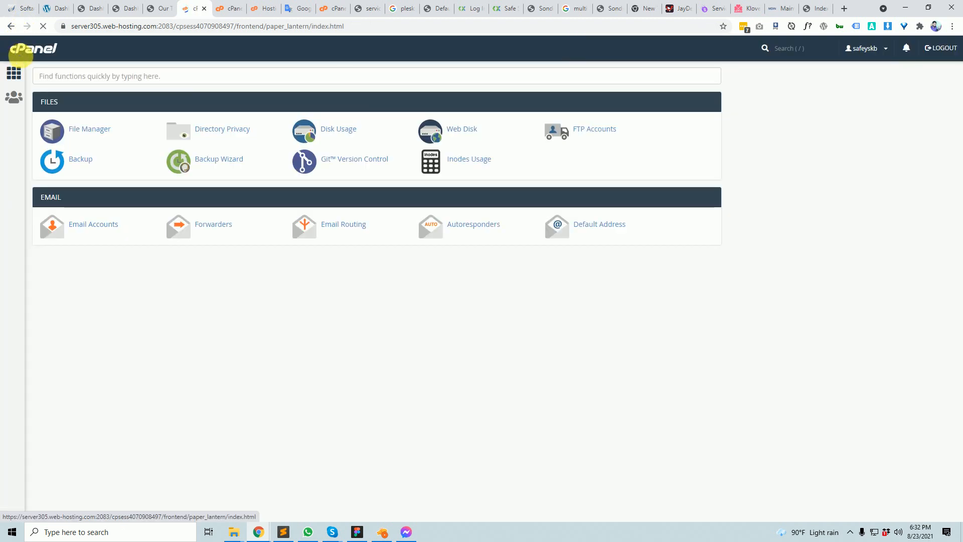
- Scroll the cPanel home page to the Domains group and open Addon Domains
{"action": "scroll", "coordinate": [477, 296], "scroll_direction": "down", "scroll_amount": 6}
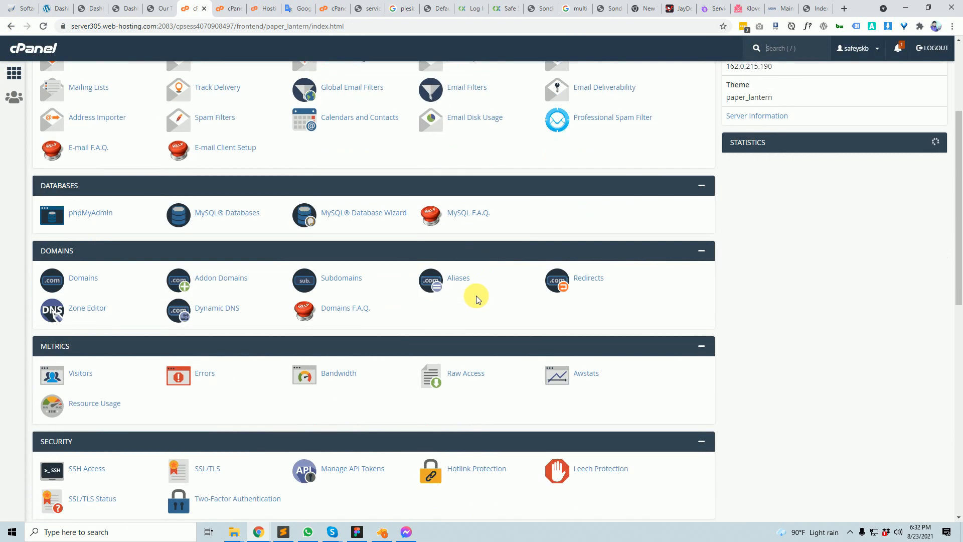
{"action": "scroll", "coordinate": [479, 271], "scroll_direction": "up", "scroll_amount": 5}
{"action": "scroll", "coordinate": [482, 275], "scroll_direction": "up", "scroll_amount": 2}
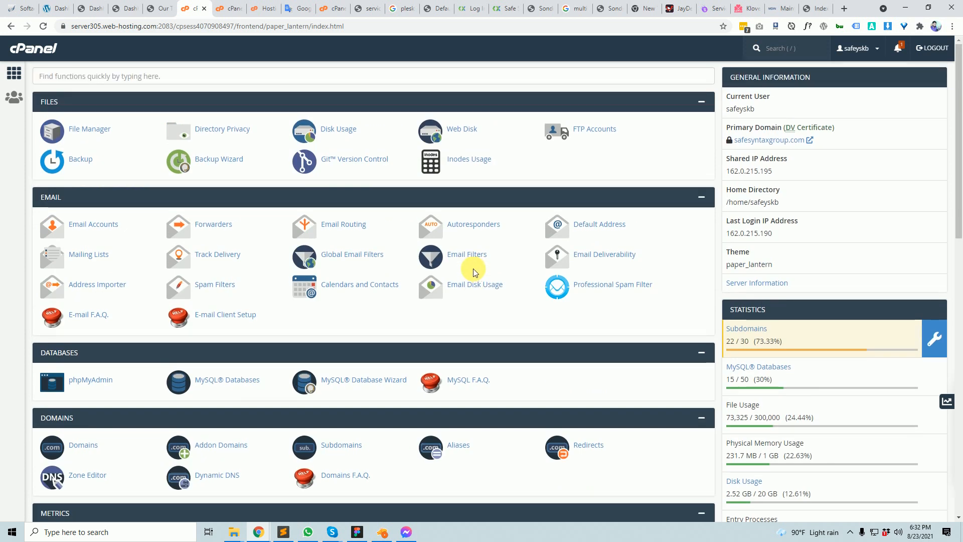
{"action": "scroll", "coordinate": [467, 271], "scroll_direction": "down", "scroll_amount": 12}
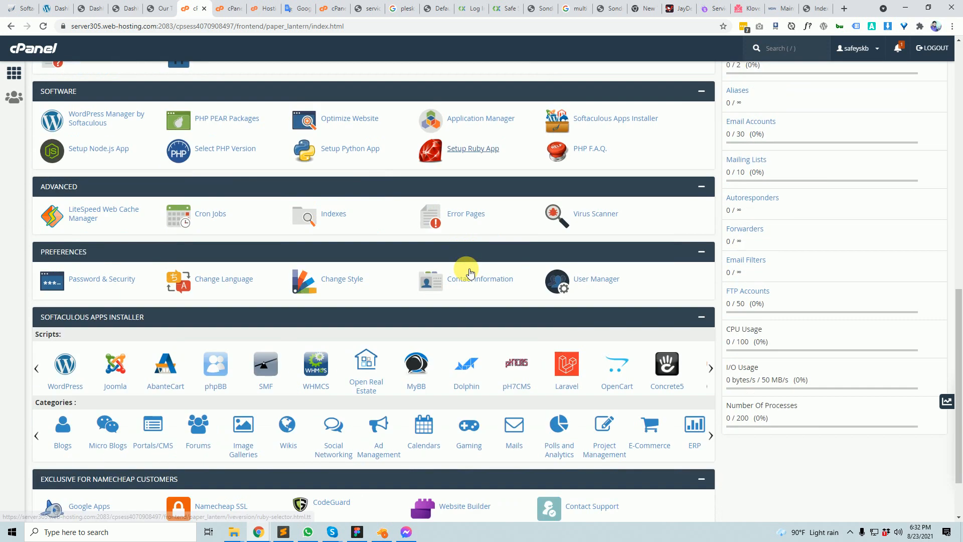
{"action": "scroll", "coordinate": [469, 264], "scroll_direction": "up", "scroll_amount": 12}
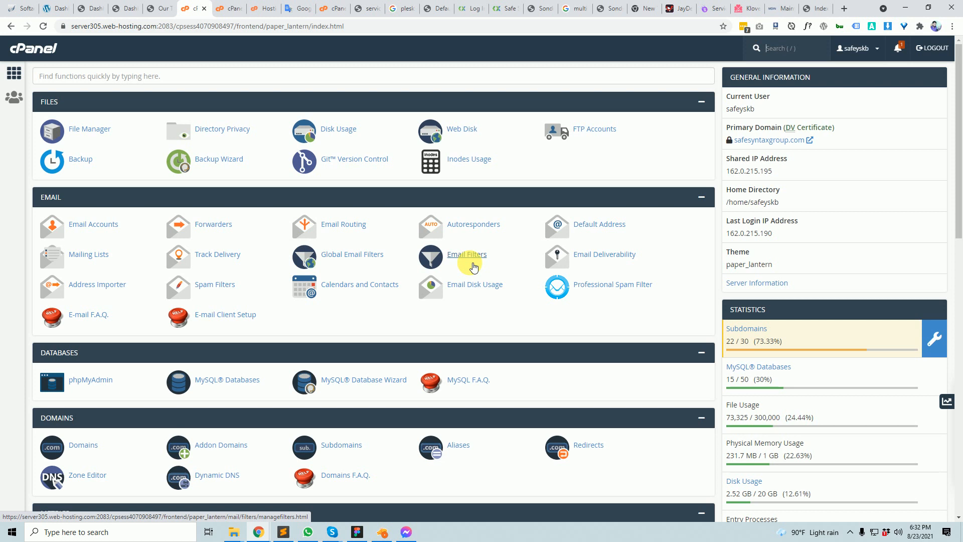
{"action": "scroll", "coordinate": [489, 370], "scroll_direction": "down", "scroll_amount": 5}
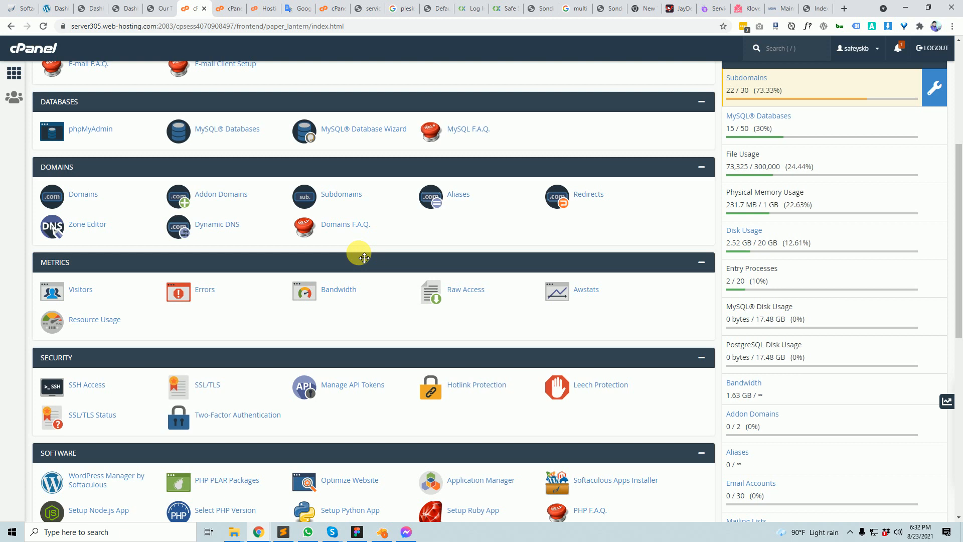
{"action": "left_click", "coordinate": [224, 199]}
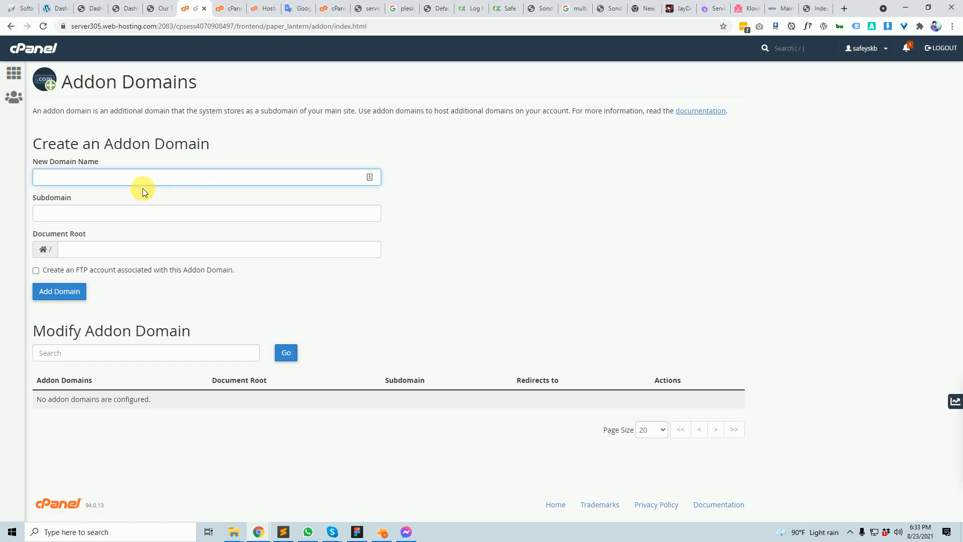
- Enter xyz.com as the new domain, leaving auto-filled subdomain xyz and document root xyz.com
{"action": "left_click", "coordinate": [107, 176]}
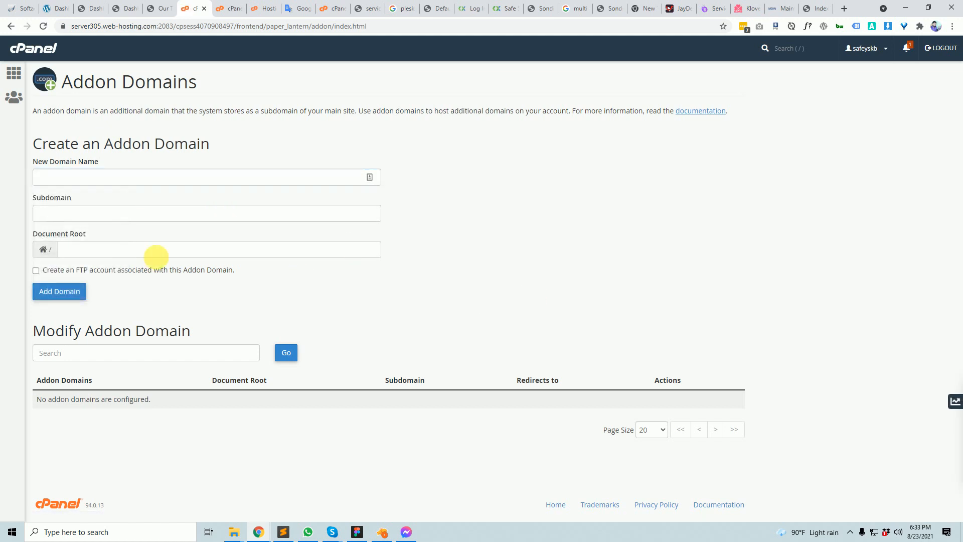
{"action": "left_click", "coordinate": [91, 216]}
{"action": "left_click", "coordinate": [94, 184]}
{"action": "type", "text": "d"}
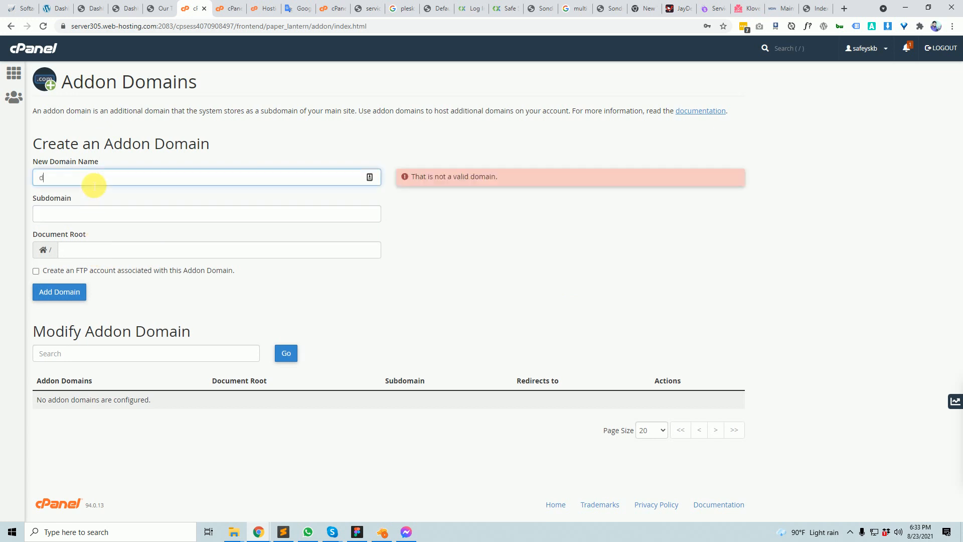
{"action": "type", "text": "xyz.com"}
{"action": "left_click", "coordinate": [225, 259]}
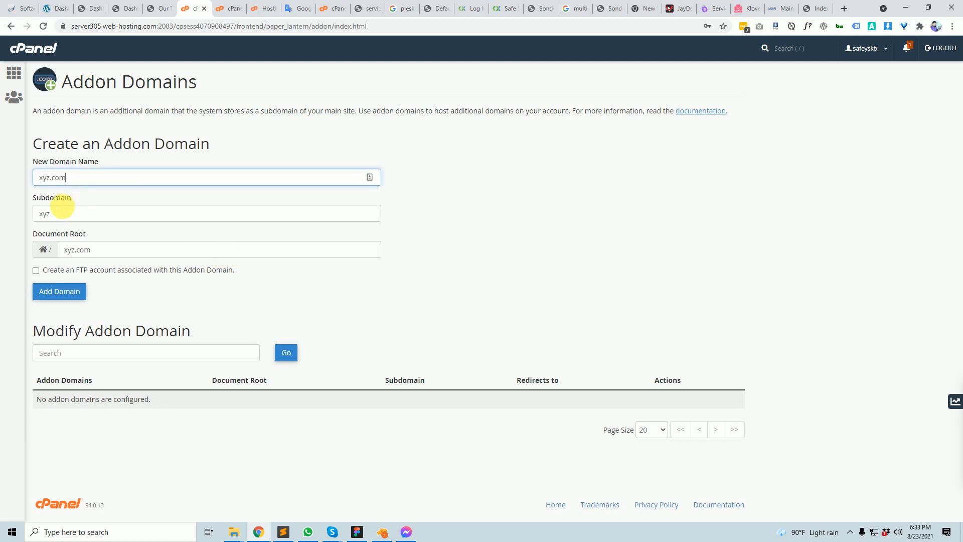
{"action": "double_click", "coordinate": [47, 213]}
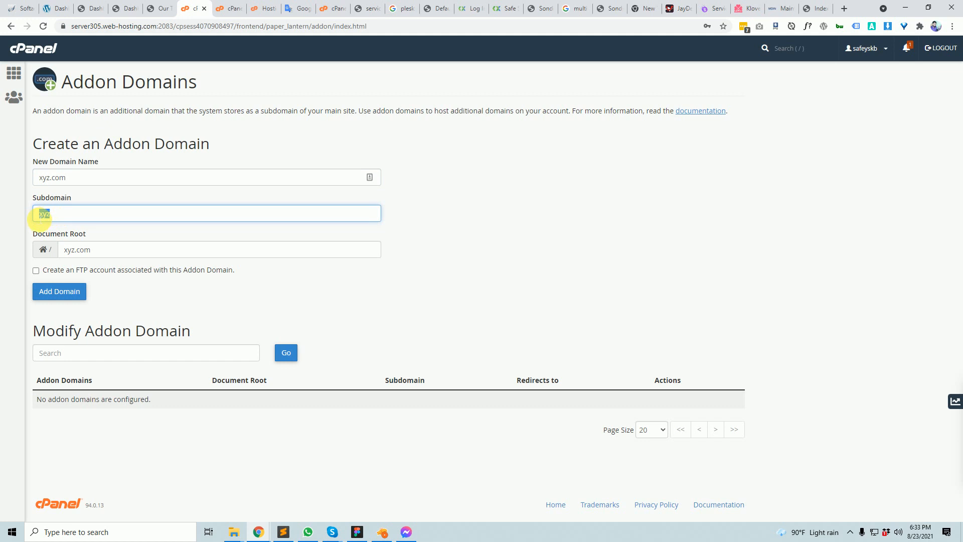
{"action": "key", "text": "BackSpace"}
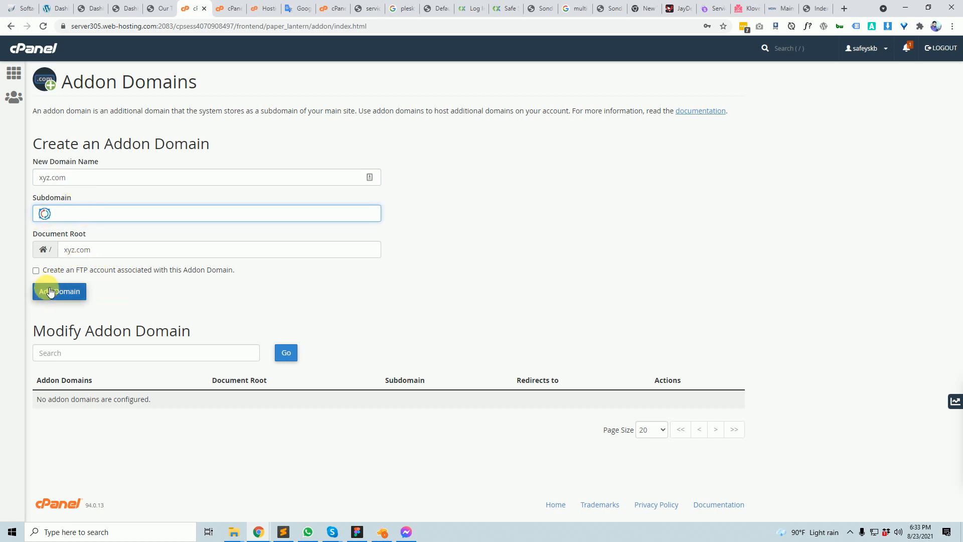
{"action": "key", "text": "ctrl+z"}
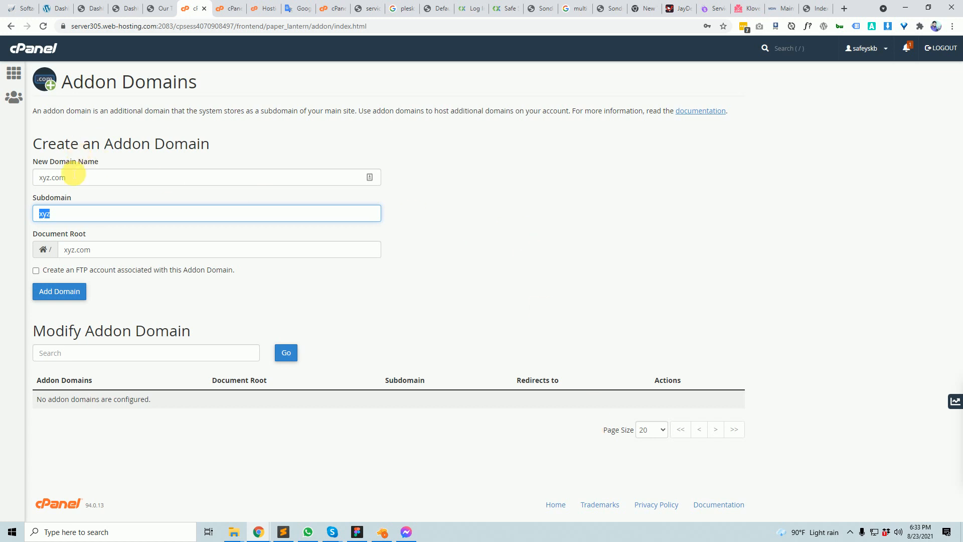
{"action": "double_click", "coordinate": [58, 179]}
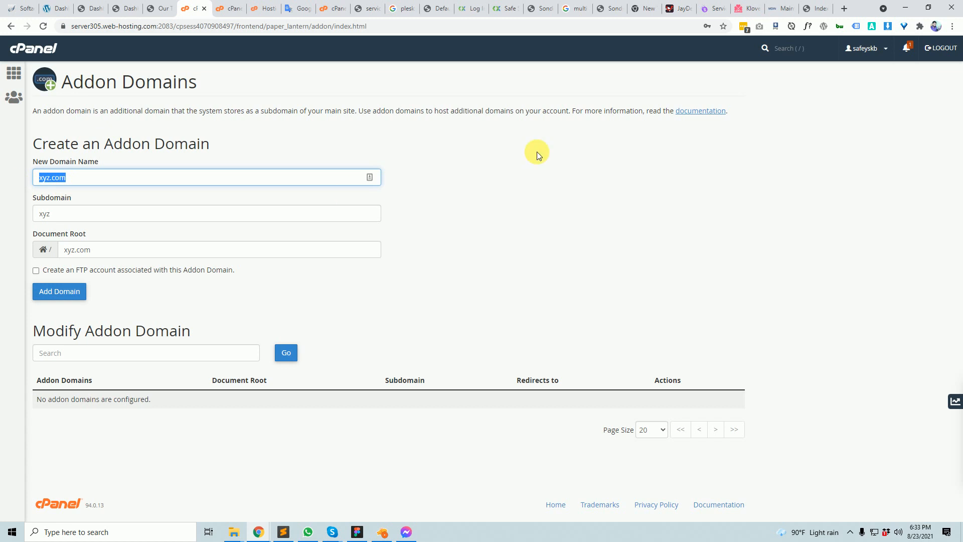
- Load xyz.com in a new tab to view the gen.xyz registry homepage, then return
{"action": "left_click", "coordinate": [844, 9]}
{"action": "type", "text": "x"}
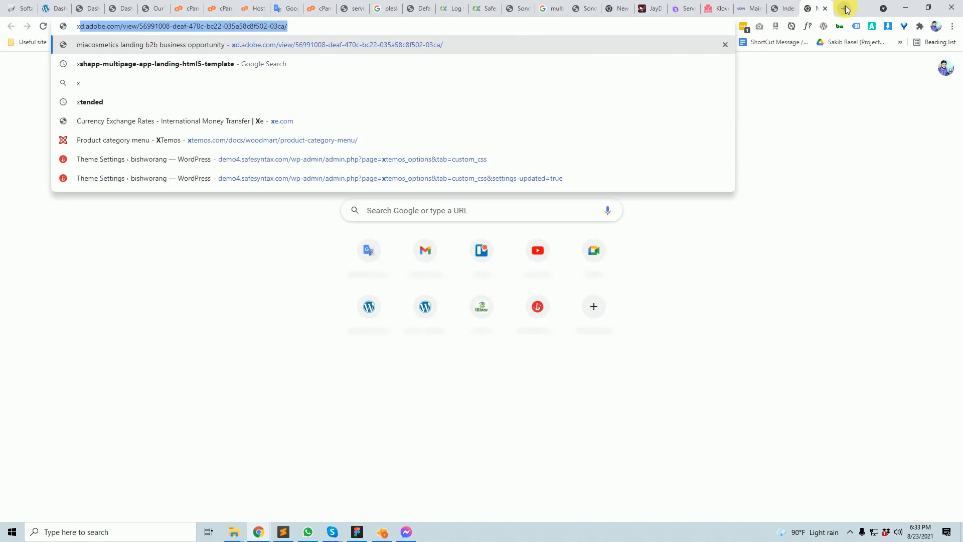
{"action": "type", "text": "yz.com"}
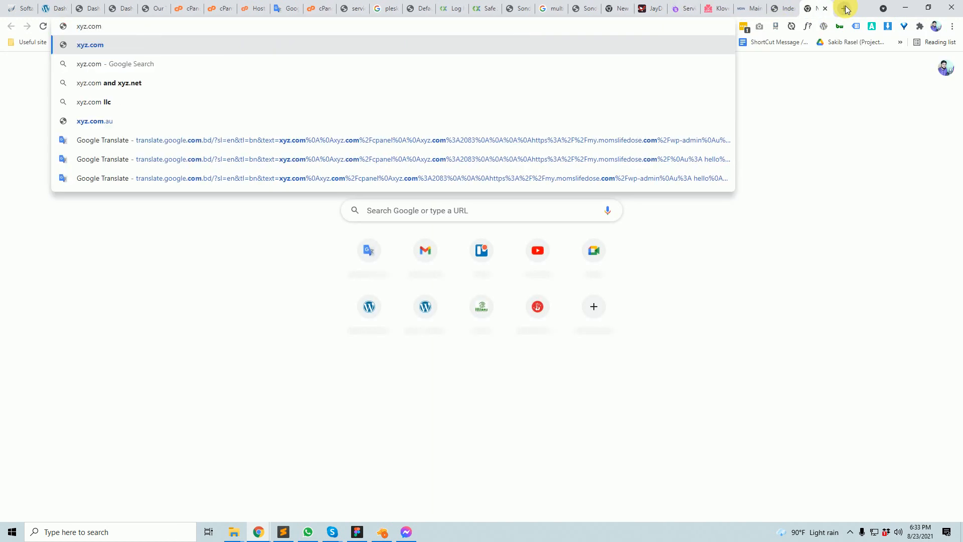
{"action": "key", "text": "Return"}
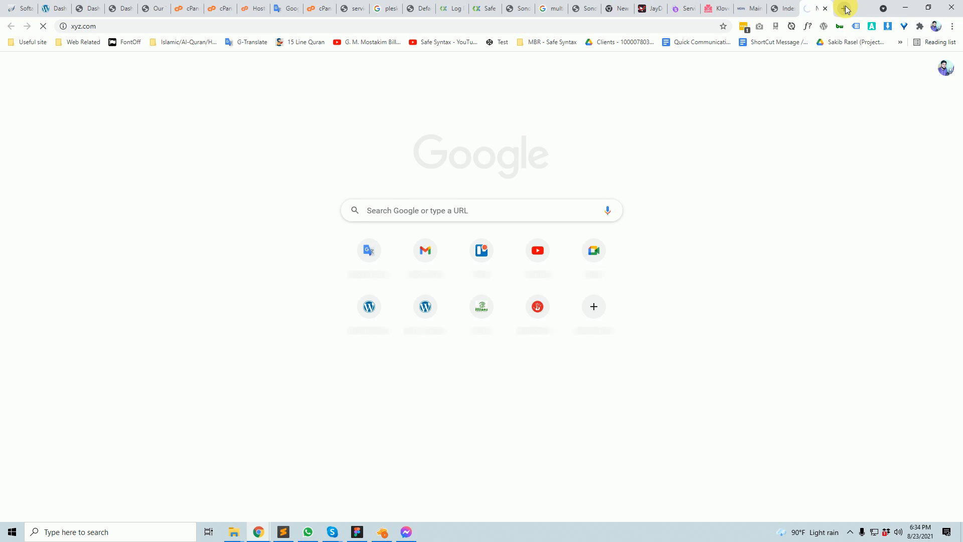
{"action": "left_click", "coordinate": [846, 10]}
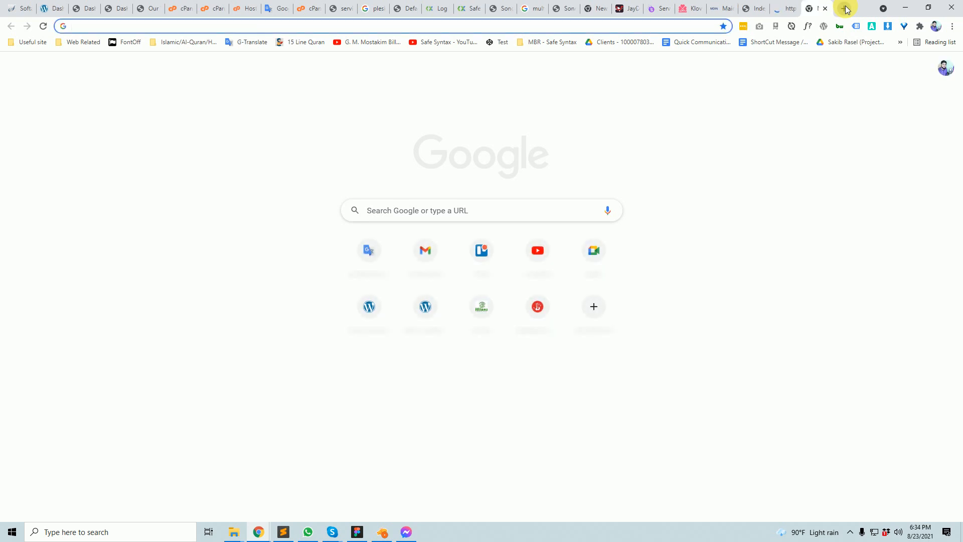
{"action": "left_click", "coordinate": [786, 8]}
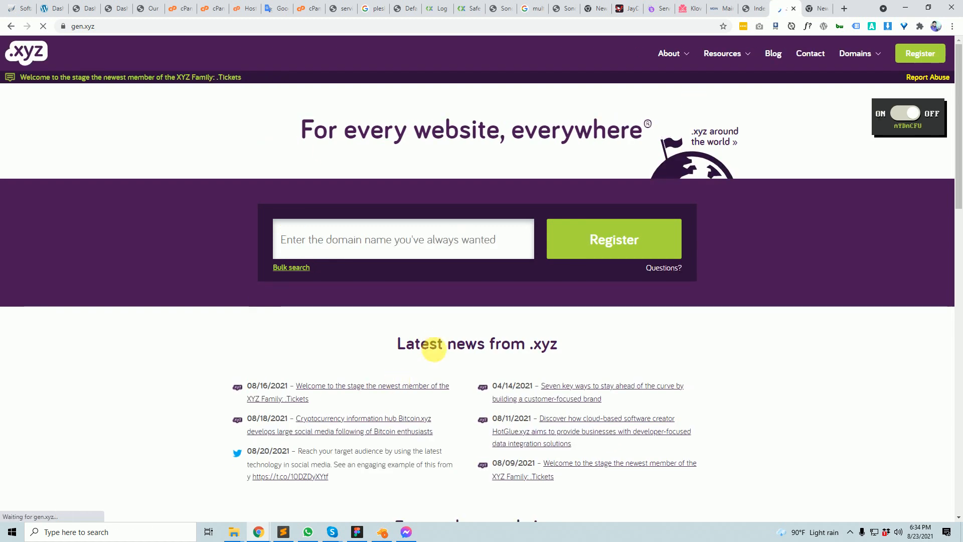
{"action": "scroll", "coordinate": [466, 323], "scroll_direction": "down", "scroll_amount": 3}
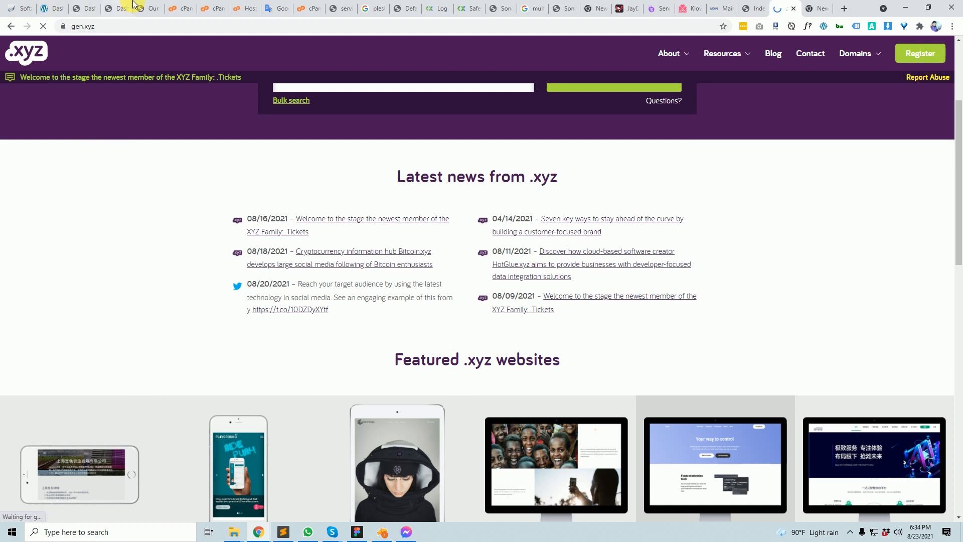
{"action": "left_click", "coordinate": [189, 5]}
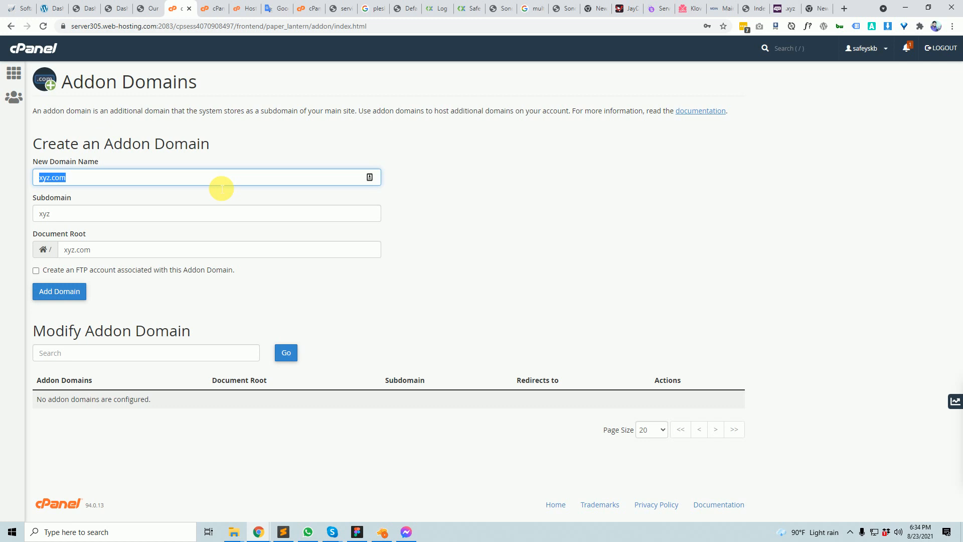
- Type 'good' in a new tab, pass through the WordPress dashboard, and end on cPanel home
{"action": "left_click", "coordinate": [785, 9]}
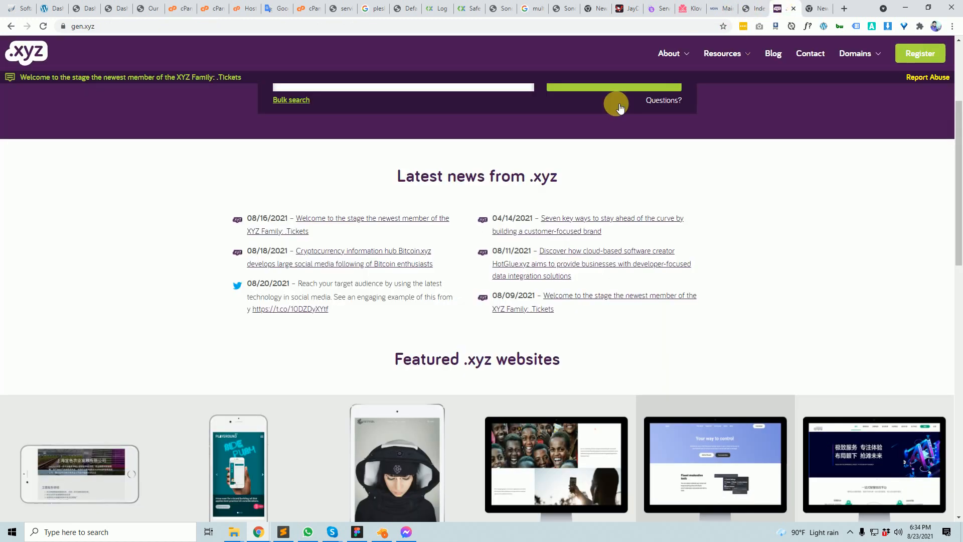
{"action": "left_click", "coordinate": [845, 11]}
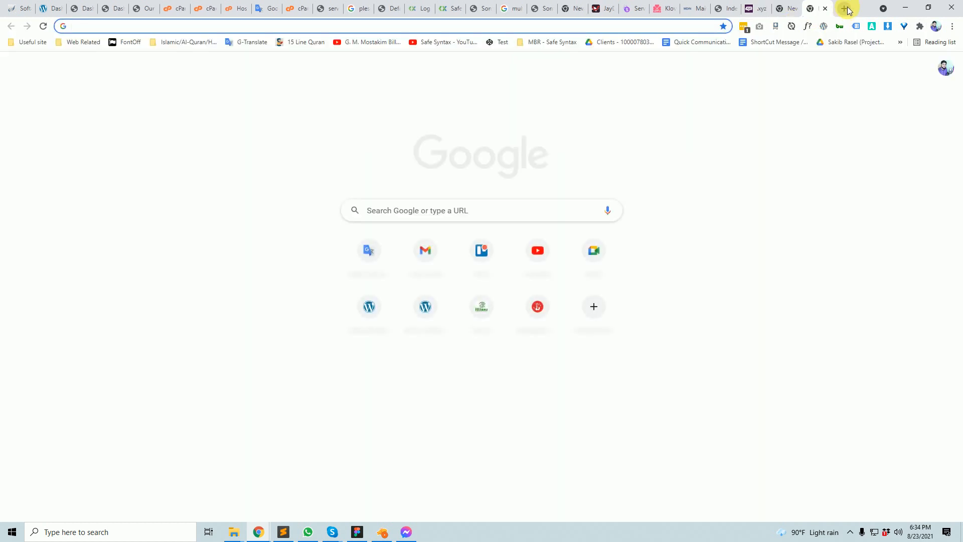
{"action": "type", "text": "good"}
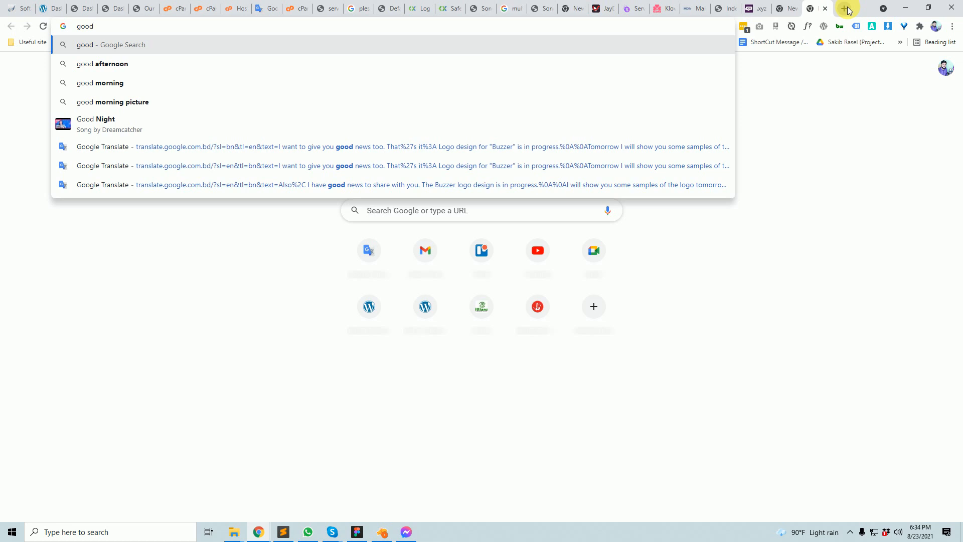
{"action": "left_click", "coordinate": [174, 8]}
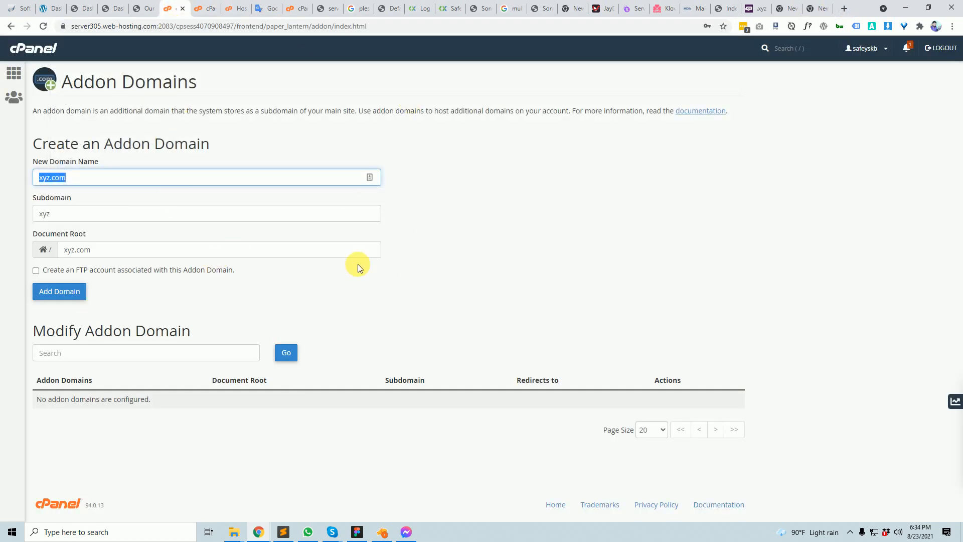
{"action": "left_click", "coordinate": [786, 8]}
{"action": "left_click", "coordinate": [819, 4]}
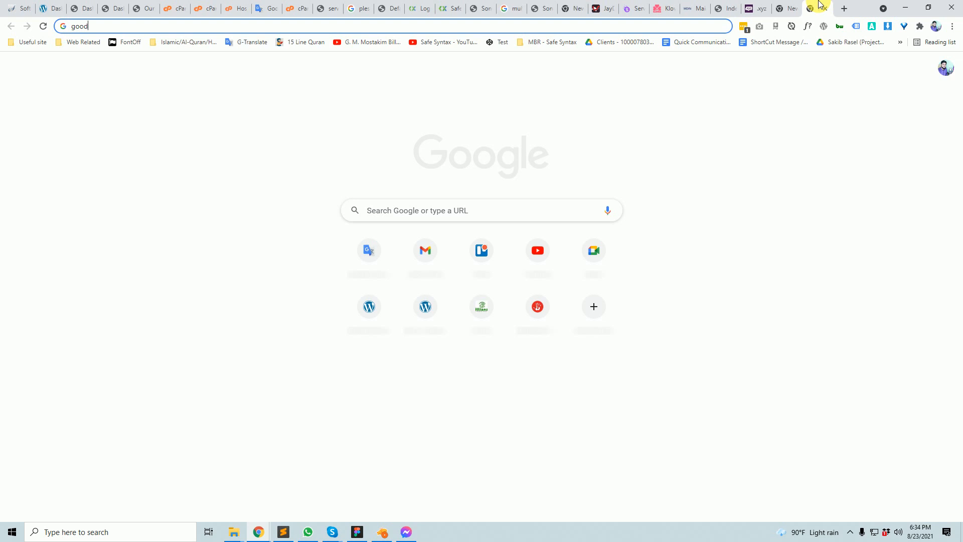
{"action": "left_click", "coordinate": [82, 8]}
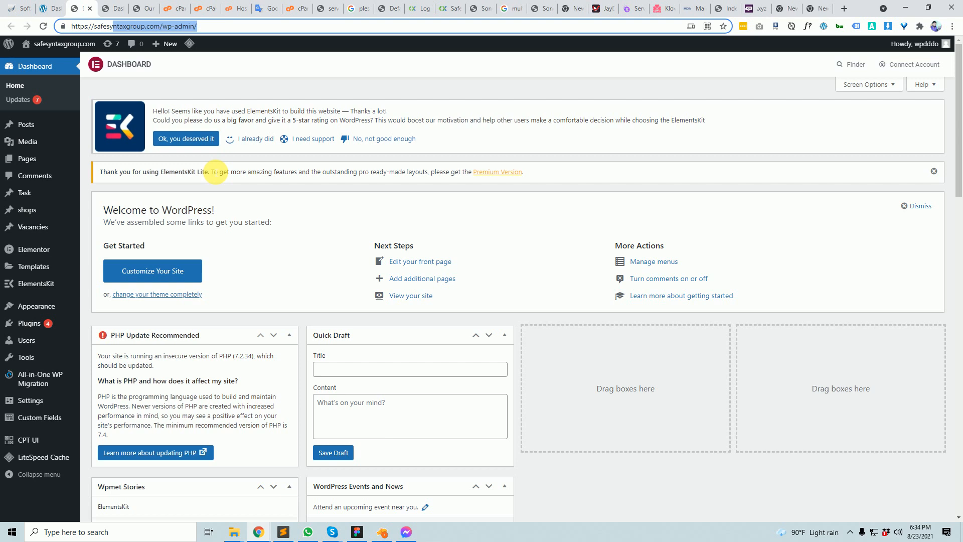
{"action": "left_click", "coordinate": [210, 9]}
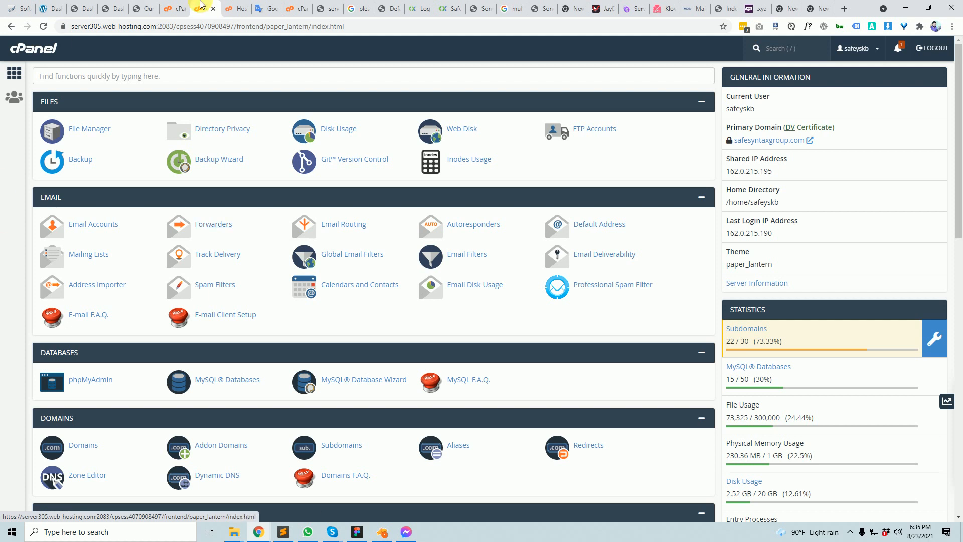
- Replace subdomain xyz with 'add' in the xyz.com Addon Domains form and take a screenshot
{"action": "left_click", "coordinate": [173, 8]}
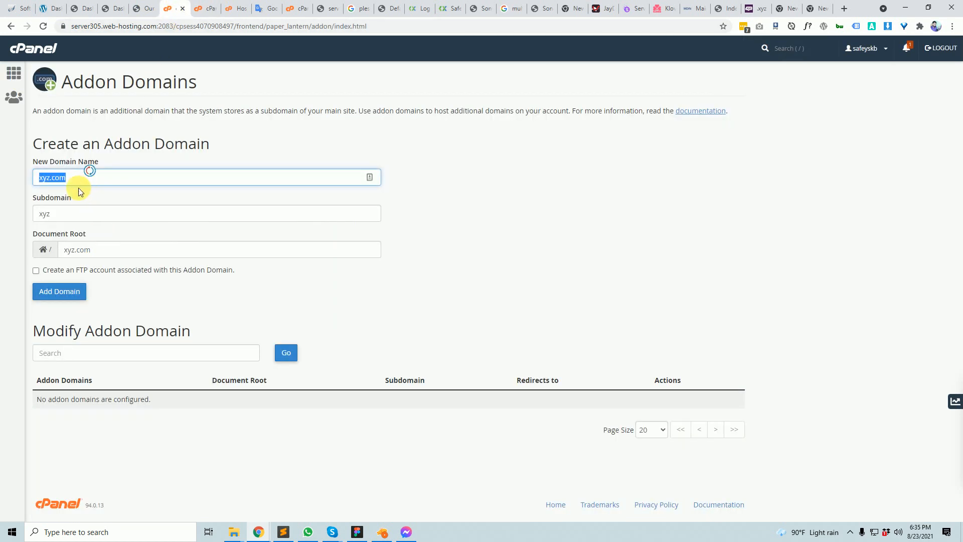
{"action": "double_click", "coordinate": [71, 213]}
{"action": "key", "text": "BackSpace"}
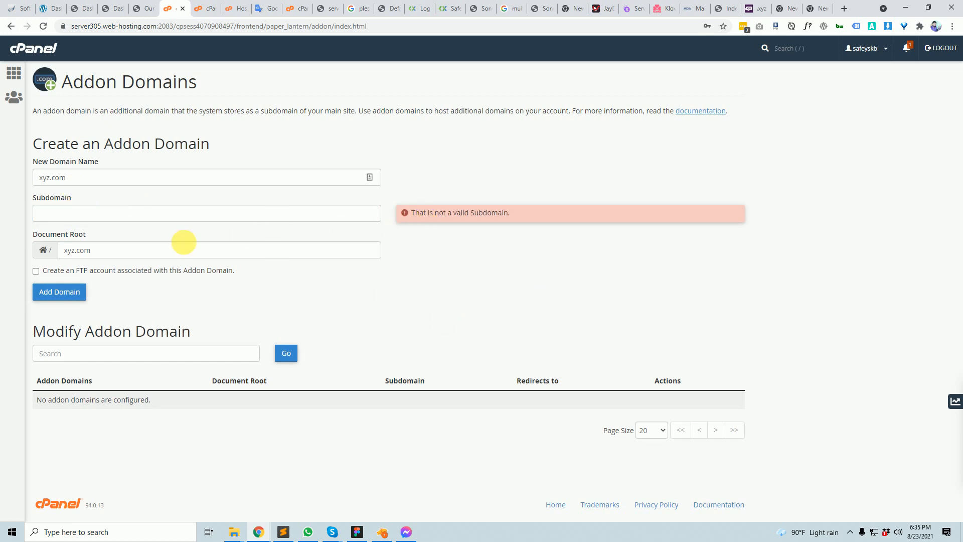
{"action": "left_click", "coordinate": [54, 217]}
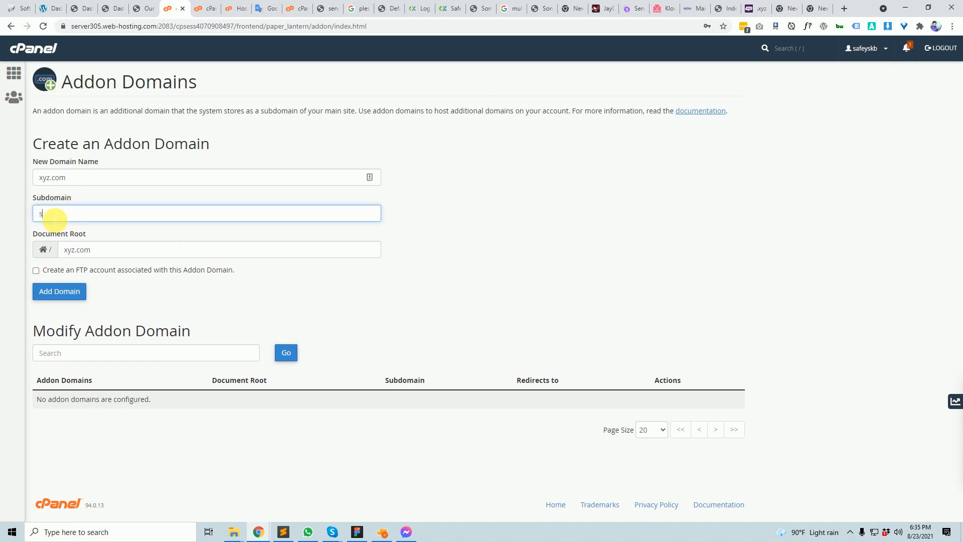
{"action": "type", "text": "add"}
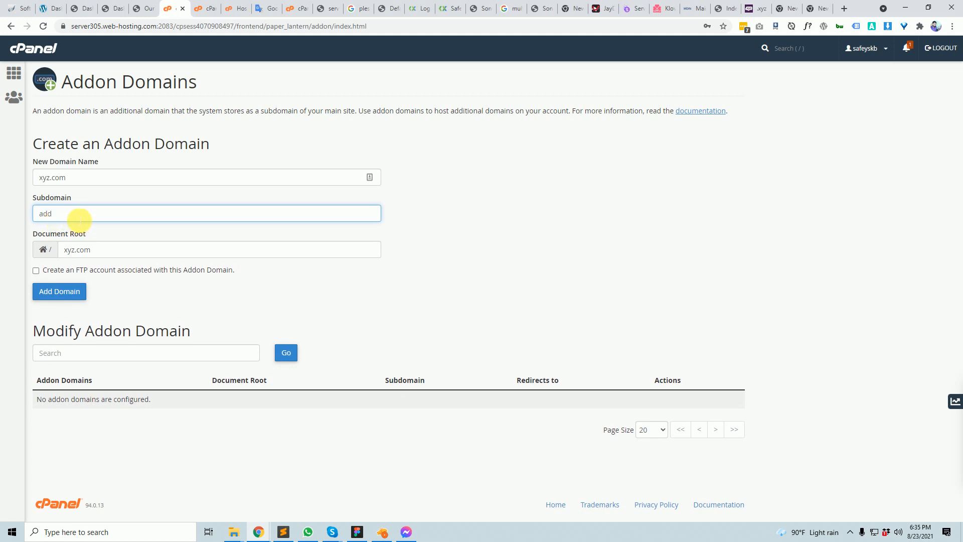
{"action": "left_click_drag", "start_coordinate": [64, 215], "coordinate": [36, 182]}
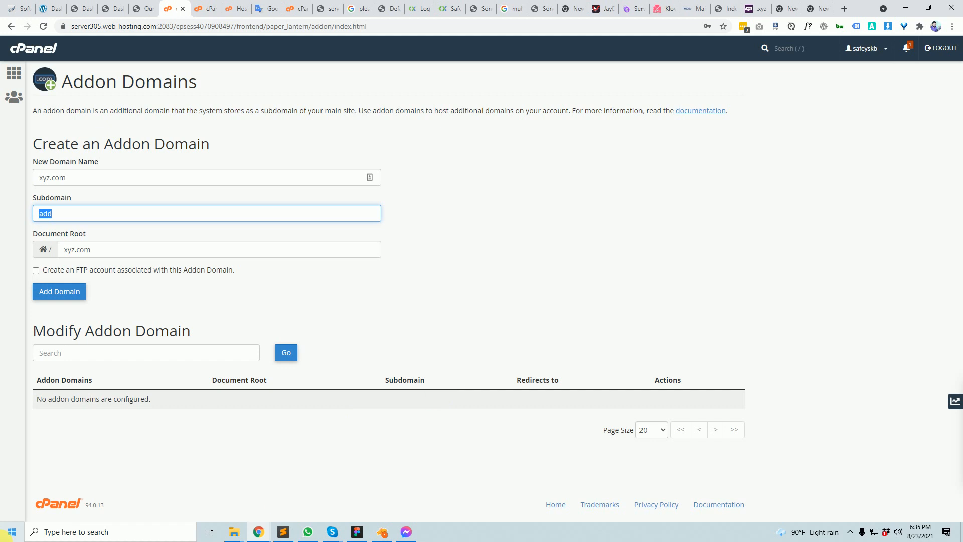
{"action": "left_click", "coordinate": [541, 243]}
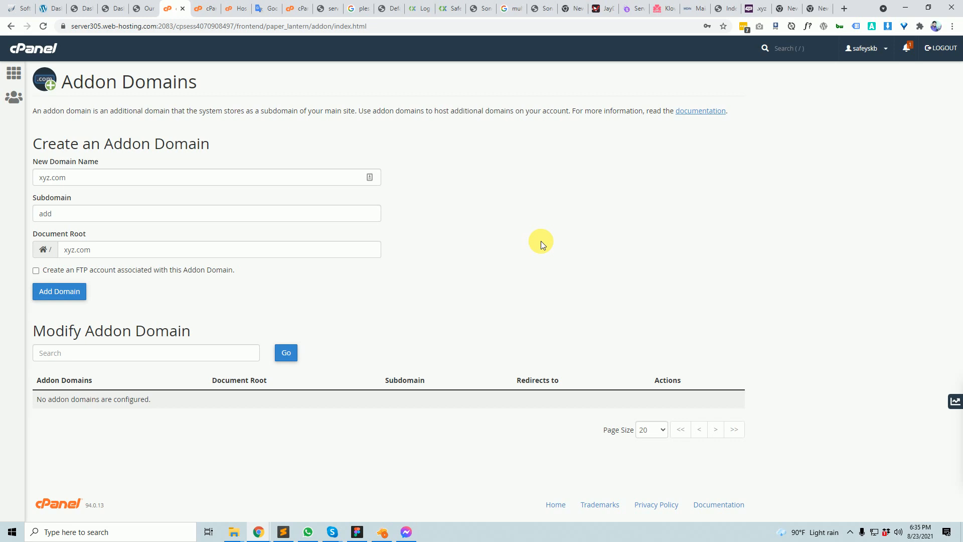
{"action": "key", "text": "Print"}
{"action": "left_click_drag", "start_coordinate": [238, 113], "coordinate": [860, 382]}
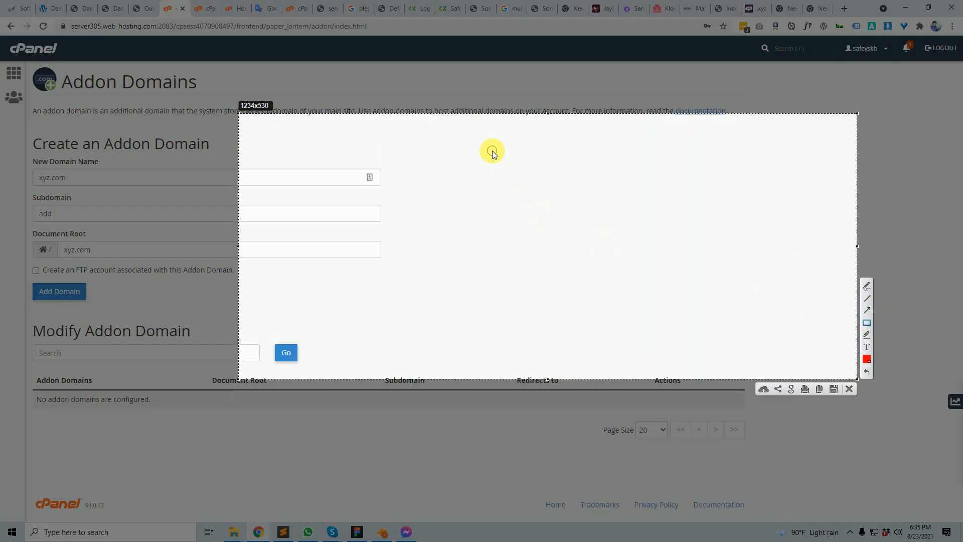
{"action": "left_click_drag", "start_coordinate": [492, 151], "coordinate": [709, 238]}
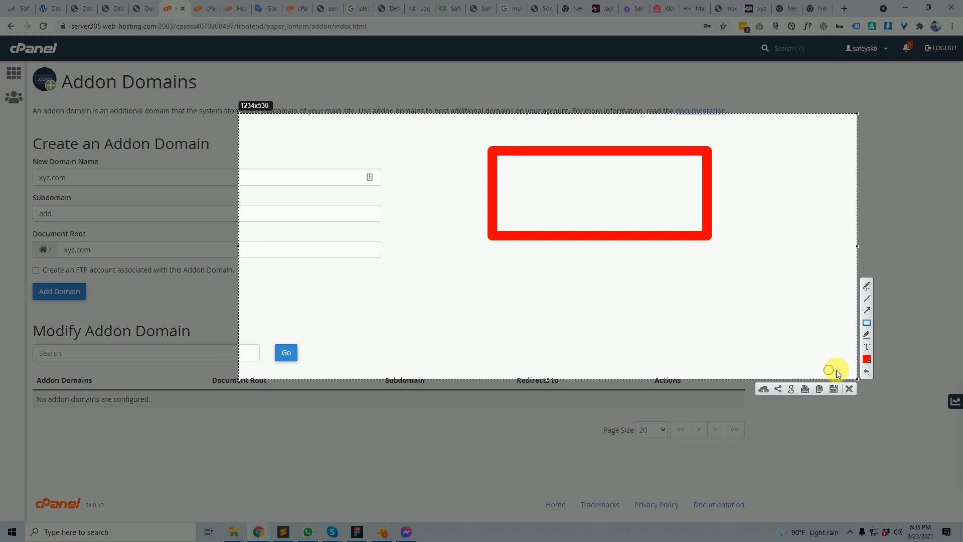
{"action": "left_click", "coordinate": [850, 390]}
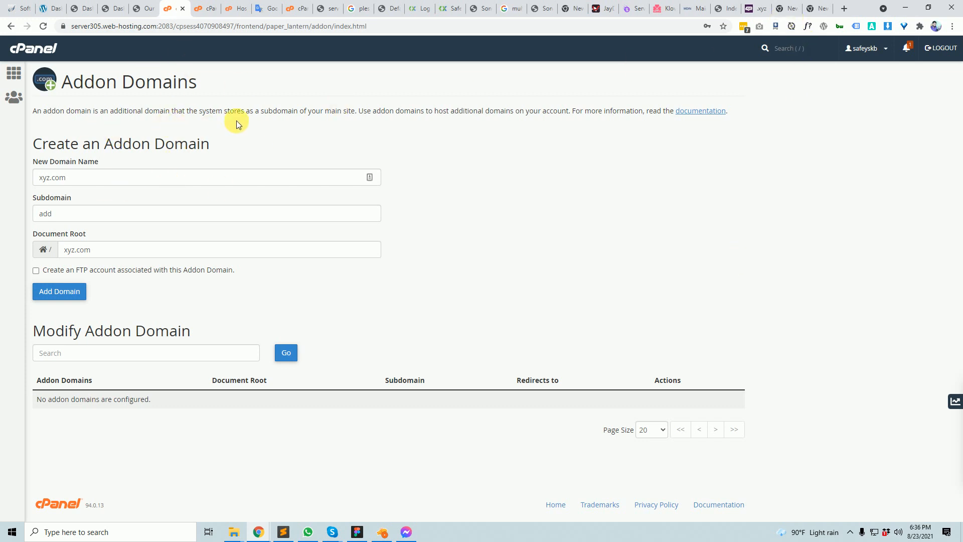
{"action": "left_click", "coordinate": [795, 6]}
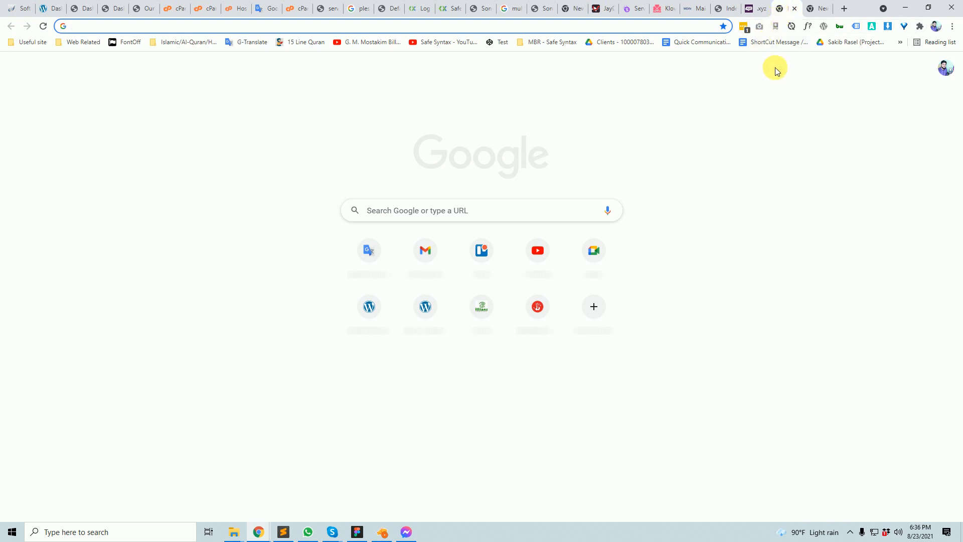
{"action": "left_click", "coordinate": [182, 6]}
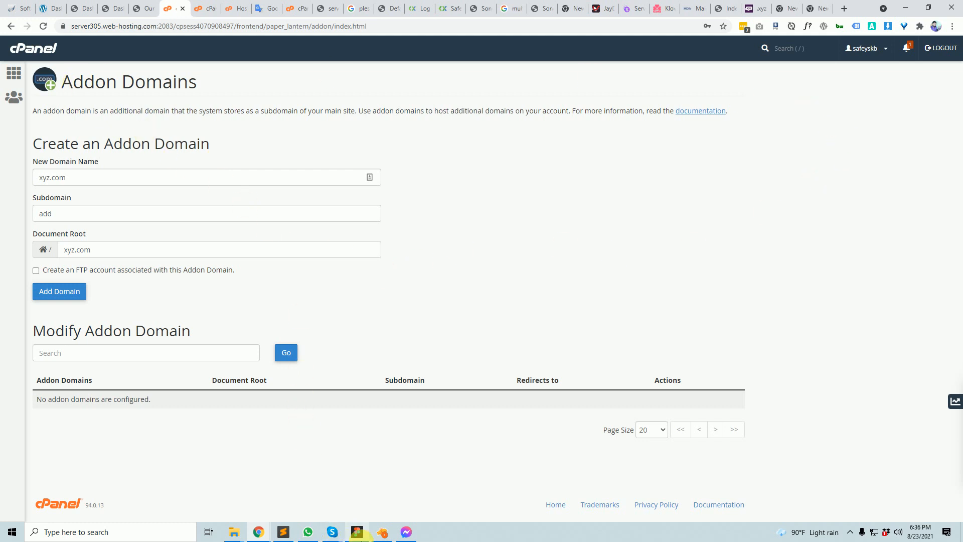
{"action": "mouse_move", "coordinate": [362, 535]}
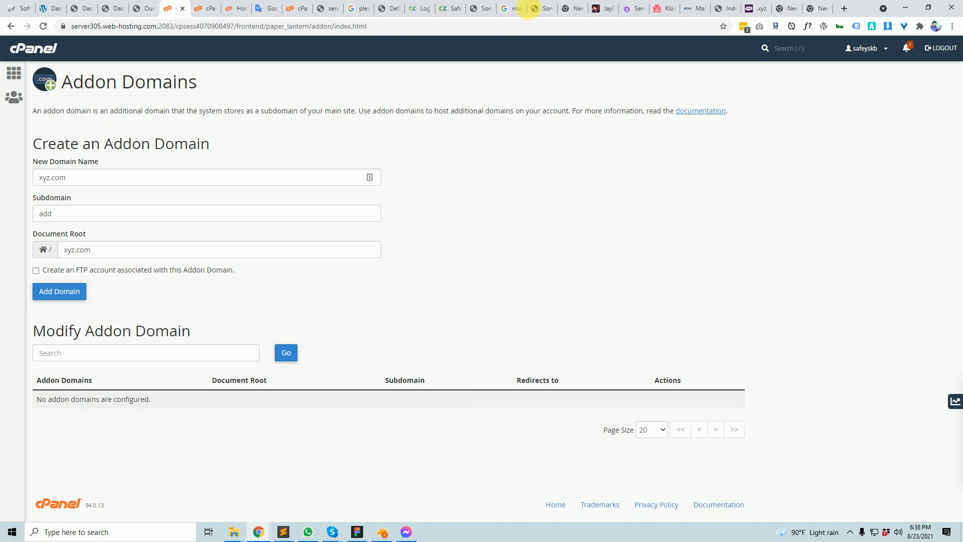
- Dismiss the cart sidebar on the sondipon.com bookstore homepage, then go back to cPanel
{"action": "left_click", "coordinate": [490, 6]}
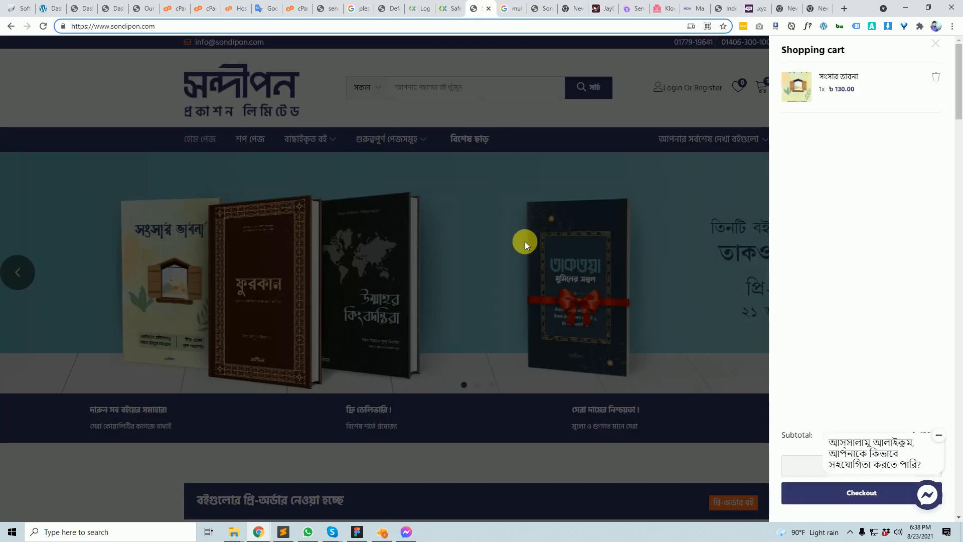
{"action": "left_click", "coordinate": [542, 253]}
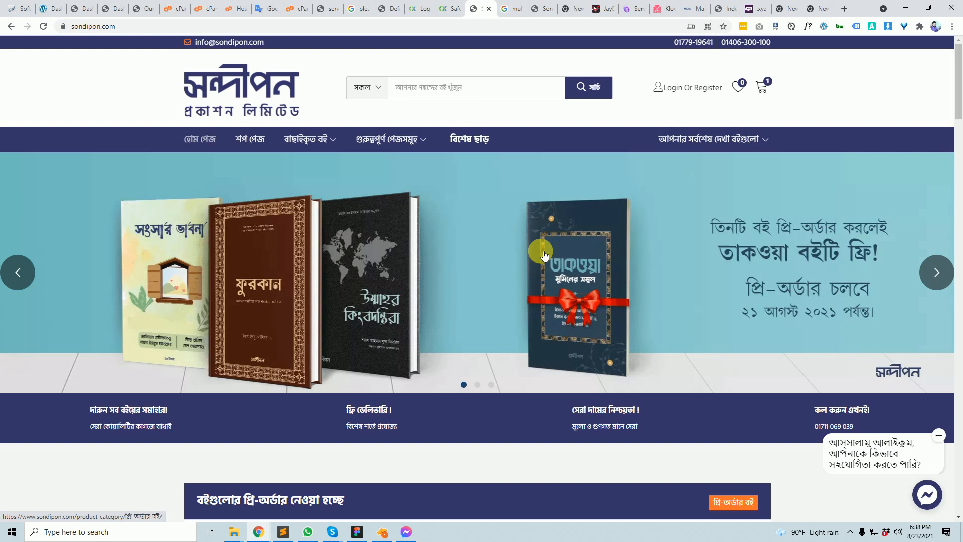
{"action": "left_click", "coordinate": [173, 8]}
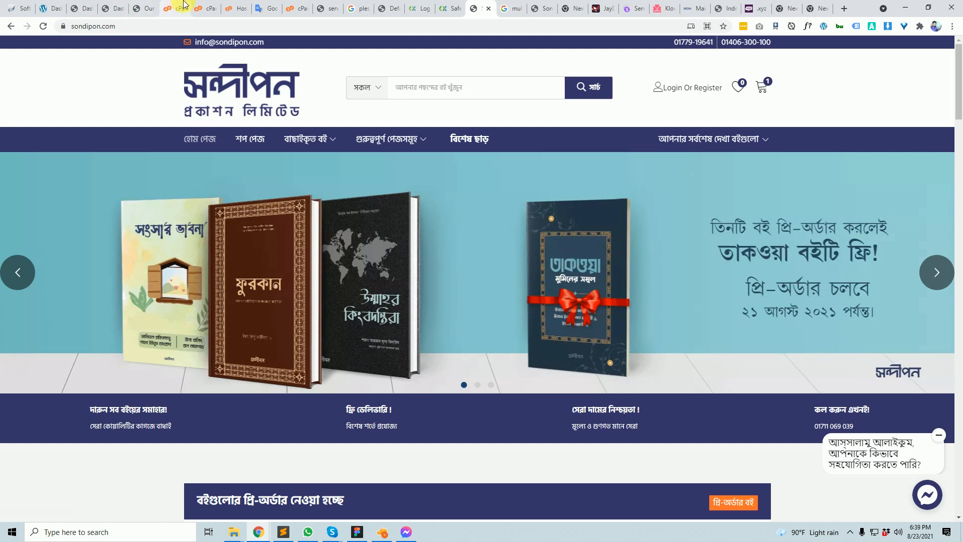
- Return to the cPanel home page and review its tool sections and addon domain statistics
{"action": "left_click", "coordinate": [40, 50]}
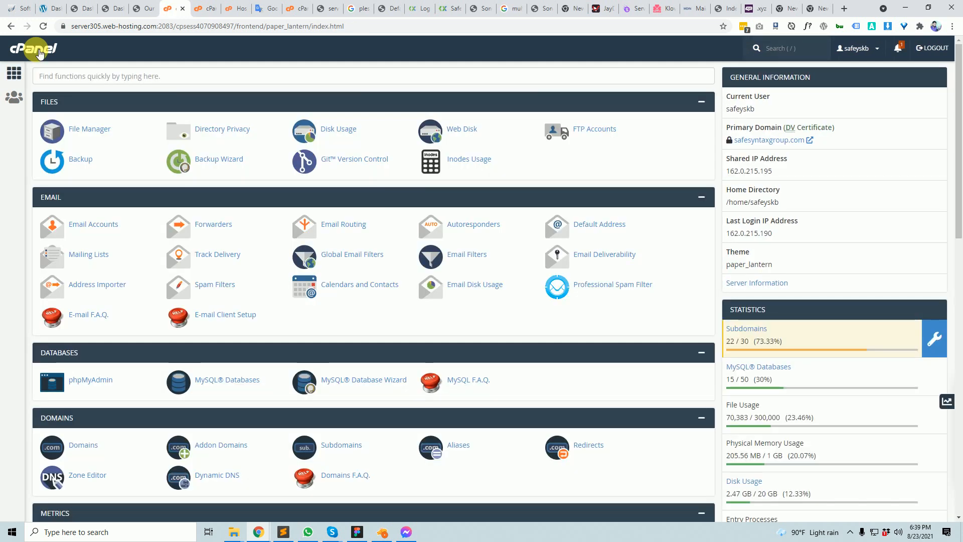
{"action": "scroll", "coordinate": [166, 326], "scroll_direction": "down", "scroll_amount": 7}
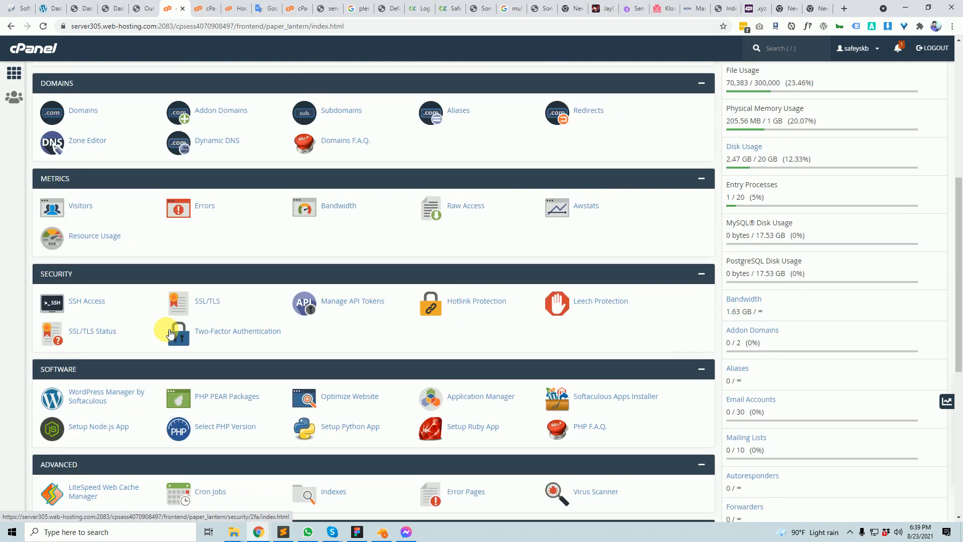
{"action": "scroll", "coordinate": [171, 333], "scroll_direction": "up", "scroll_amount": 7}
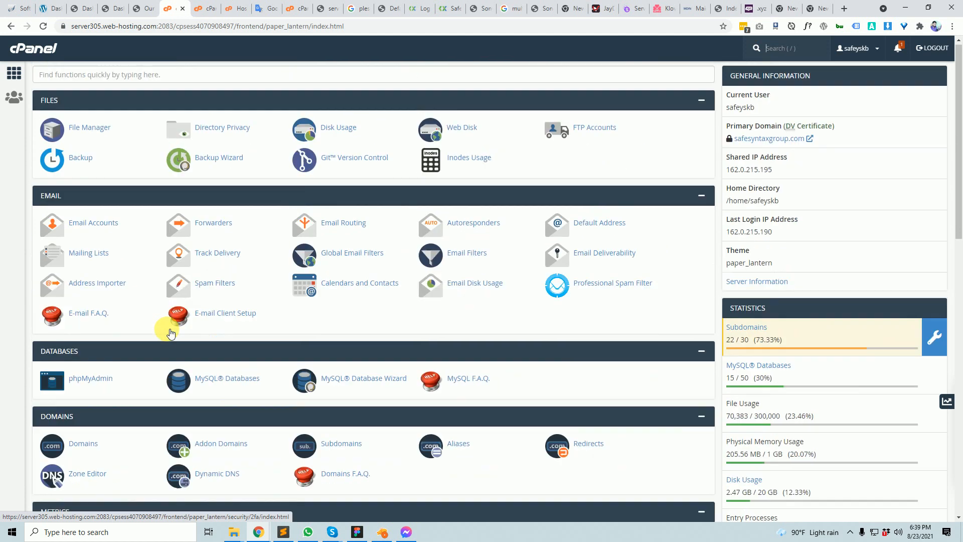